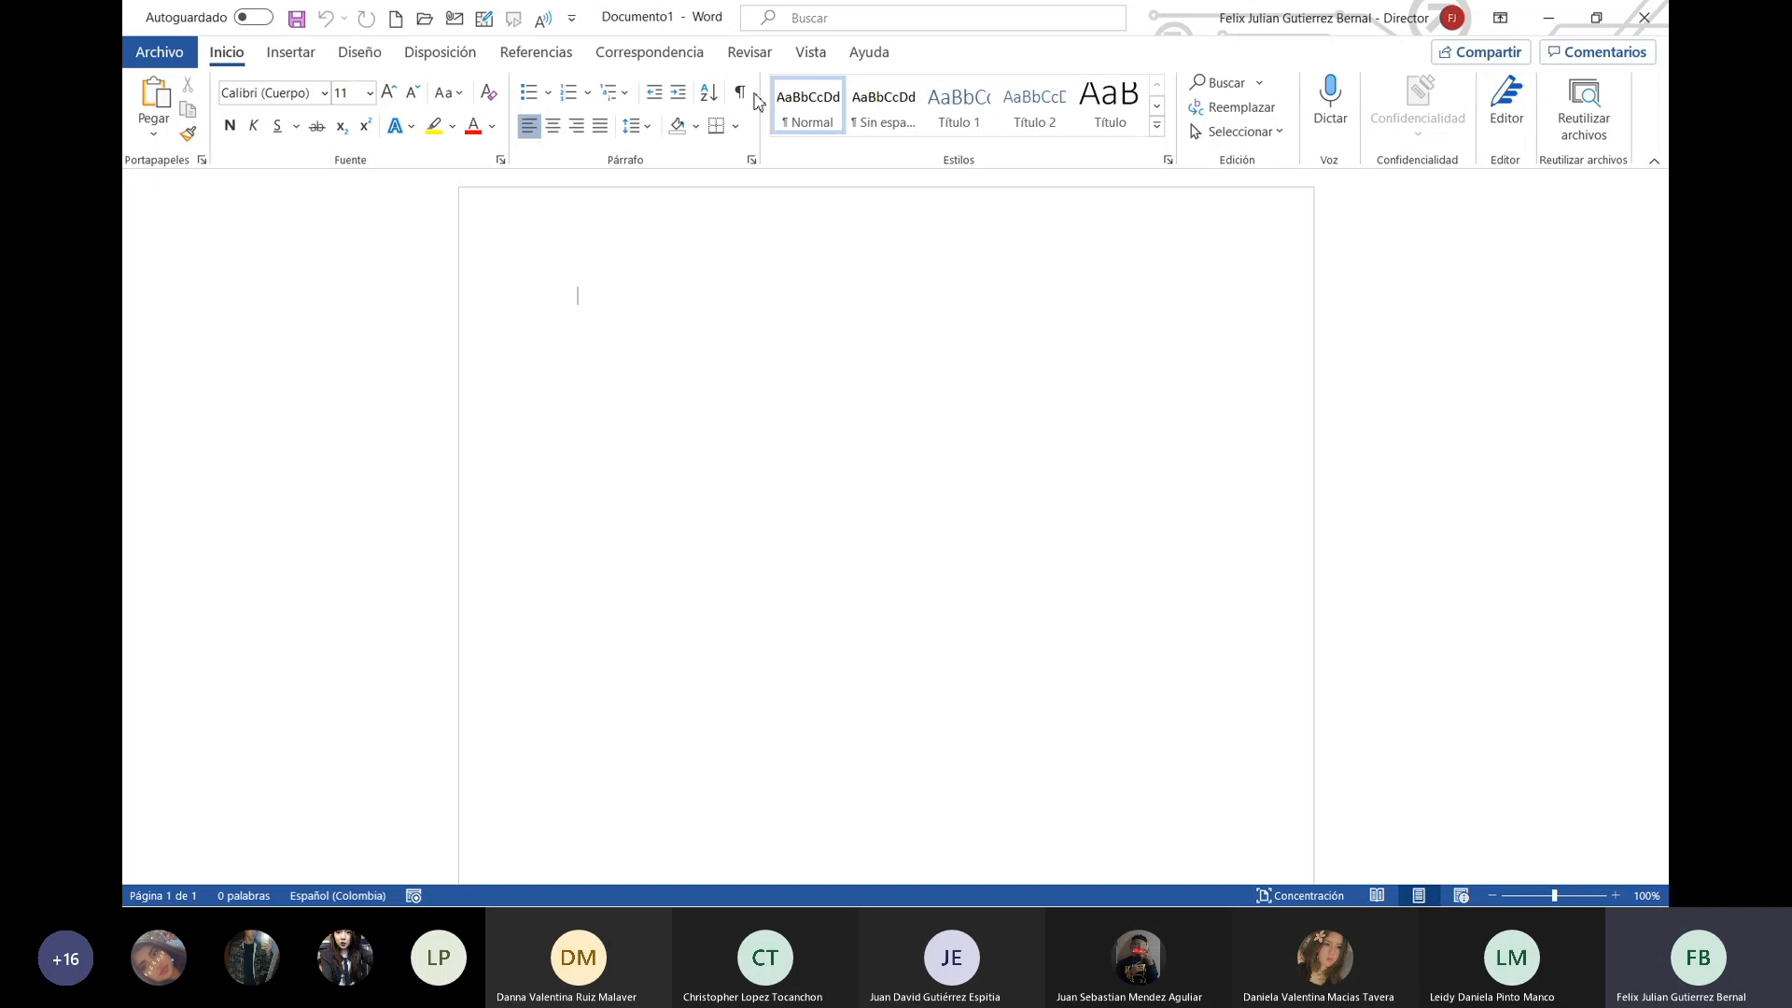
pyautogui.click(292, 56)
pyautogui.click(359, 56)
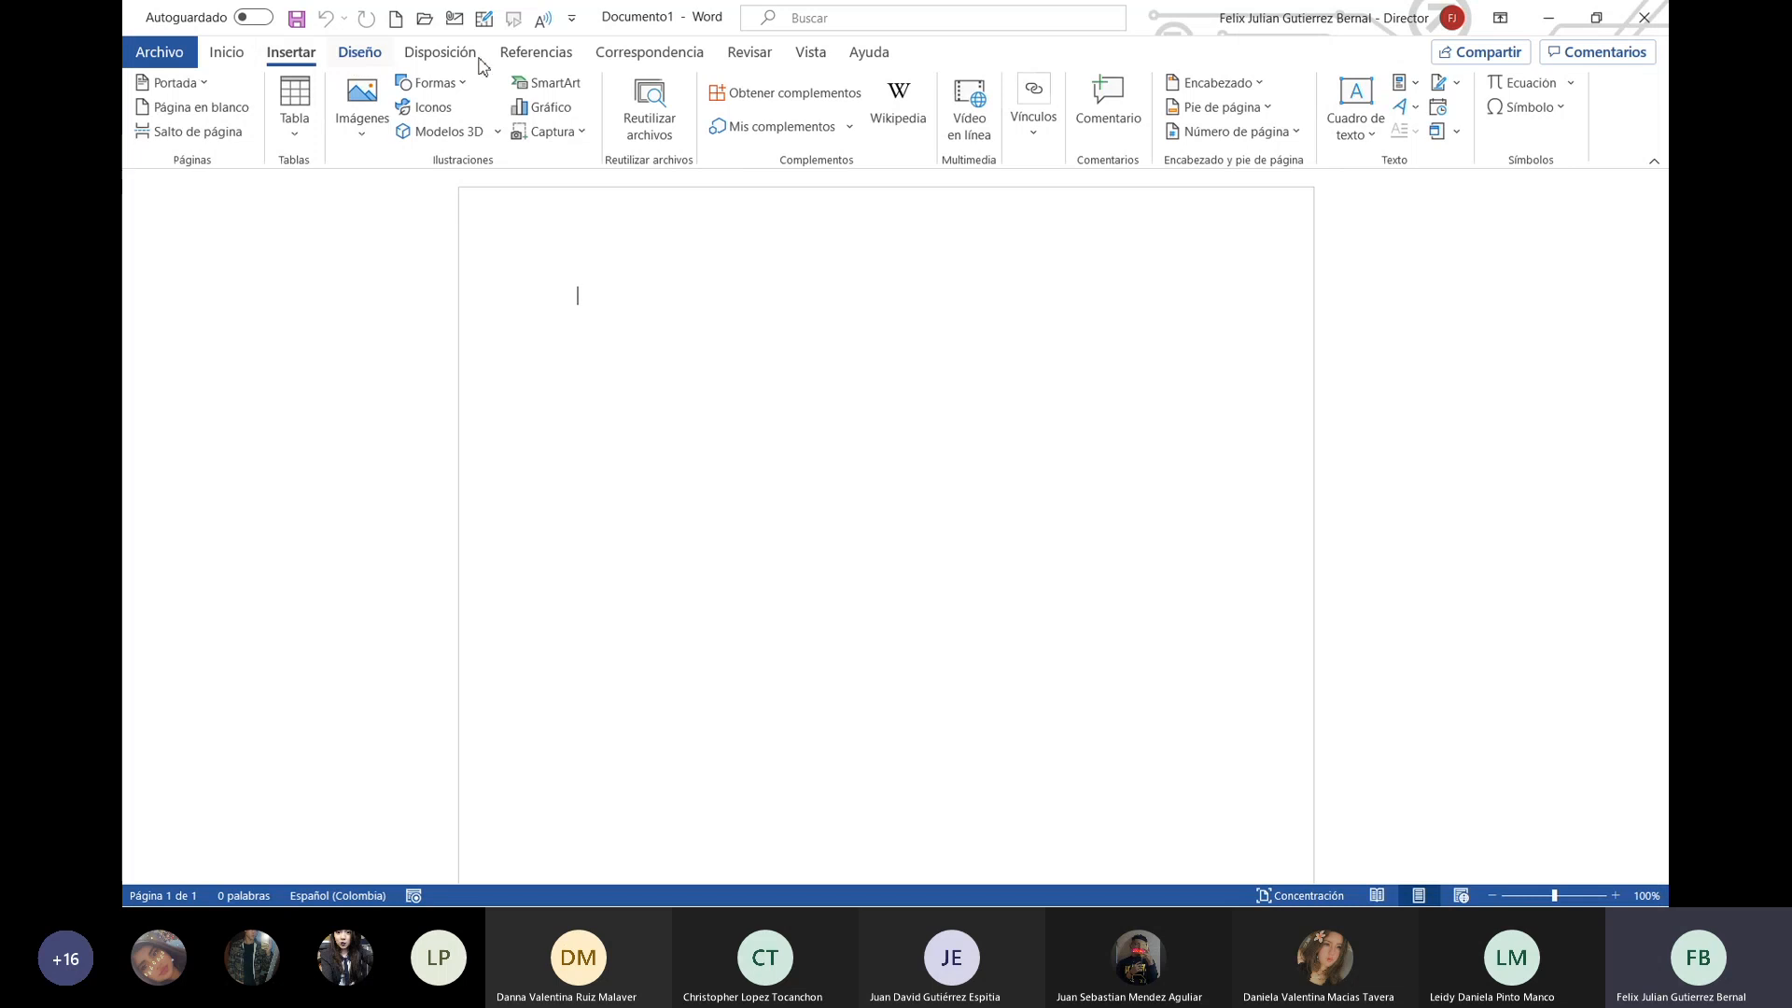
pyautogui.click(537, 56)
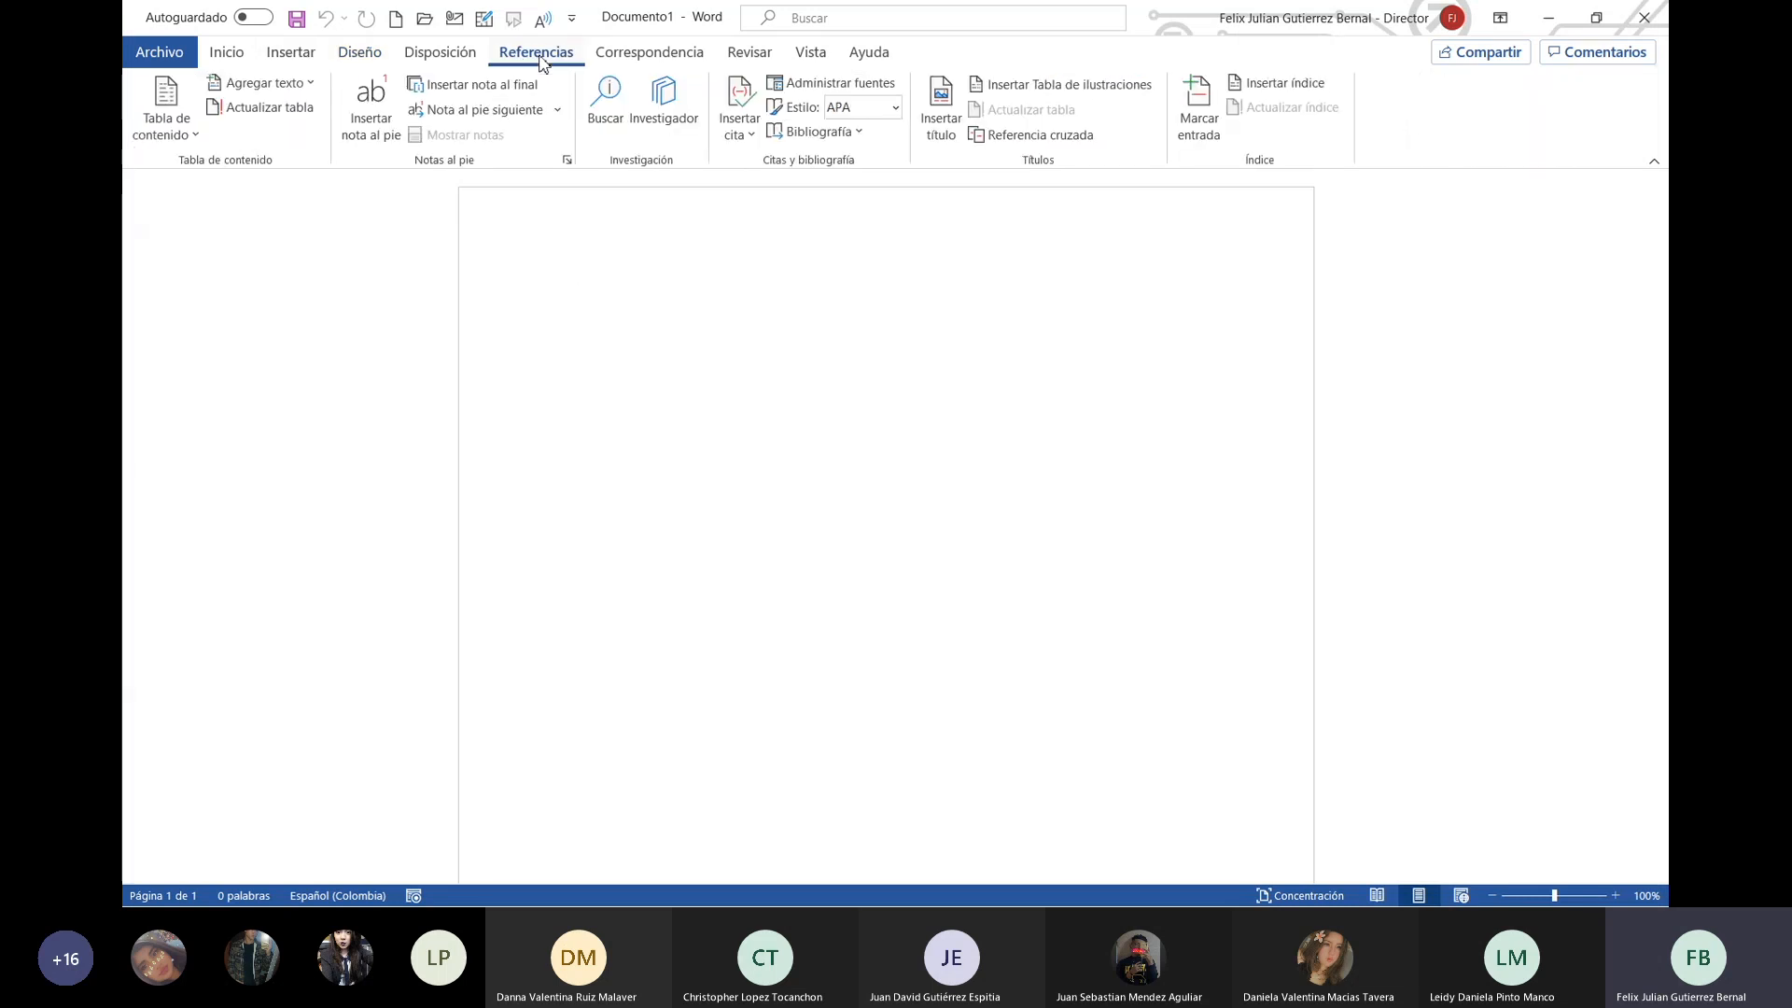
pyautogui.click(227, 56)
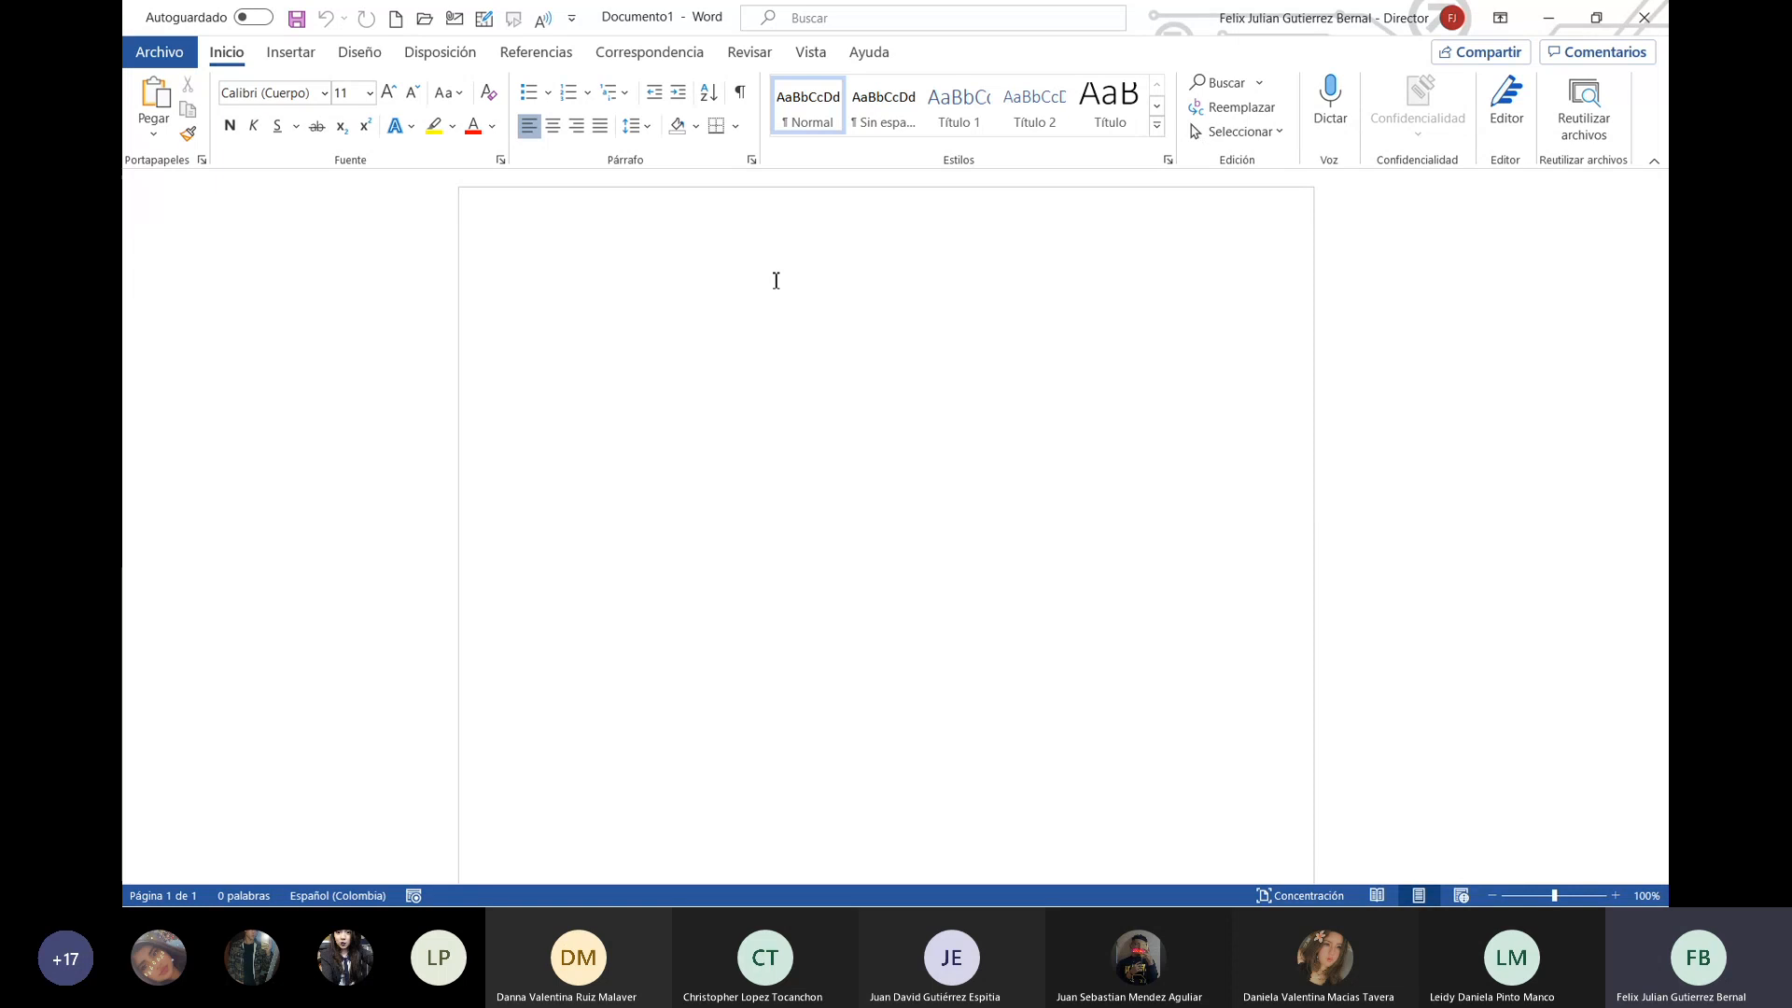
# Step: Write the headings "UNIEMPRESARIAL", "PEI" and "MODELO PEDAGÓGICO" on three separate lines of the blank document
pyautogui.write('UNIEMPRESARIAL')
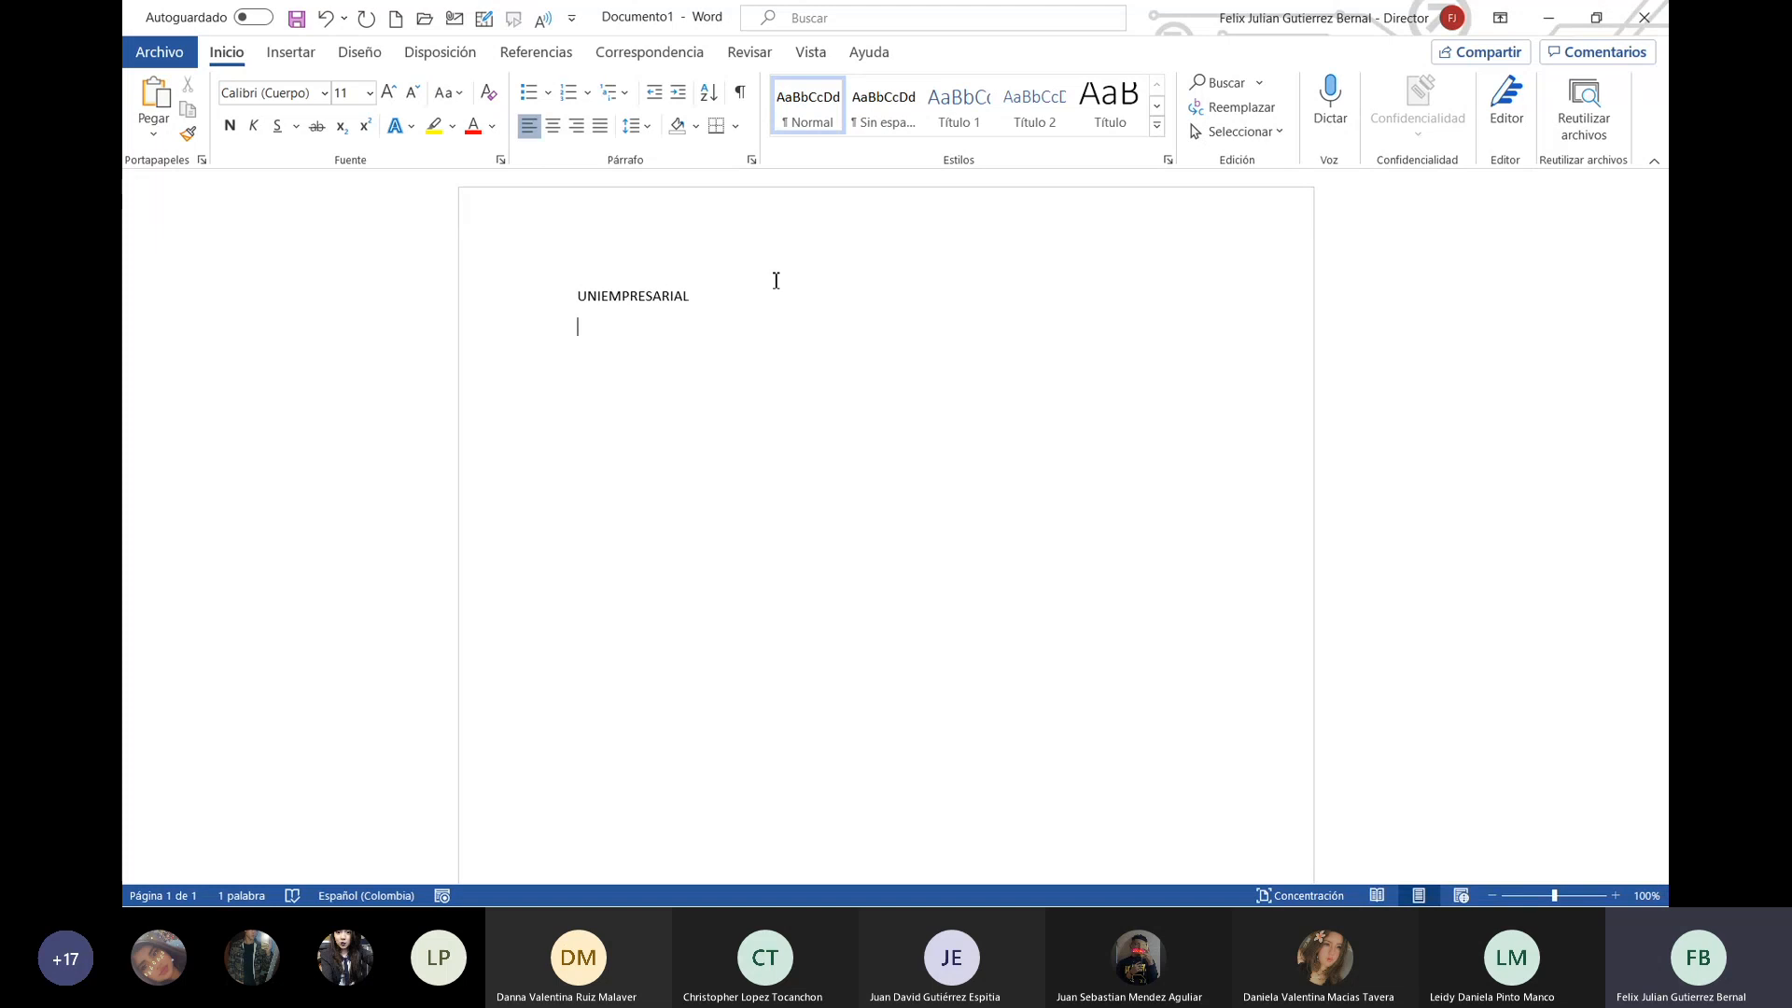
pyautogui.write('por')
pyautogui.press('BackSpace')
pyautogui.press('BackSpace')
pyautogui.press('BackSpace')
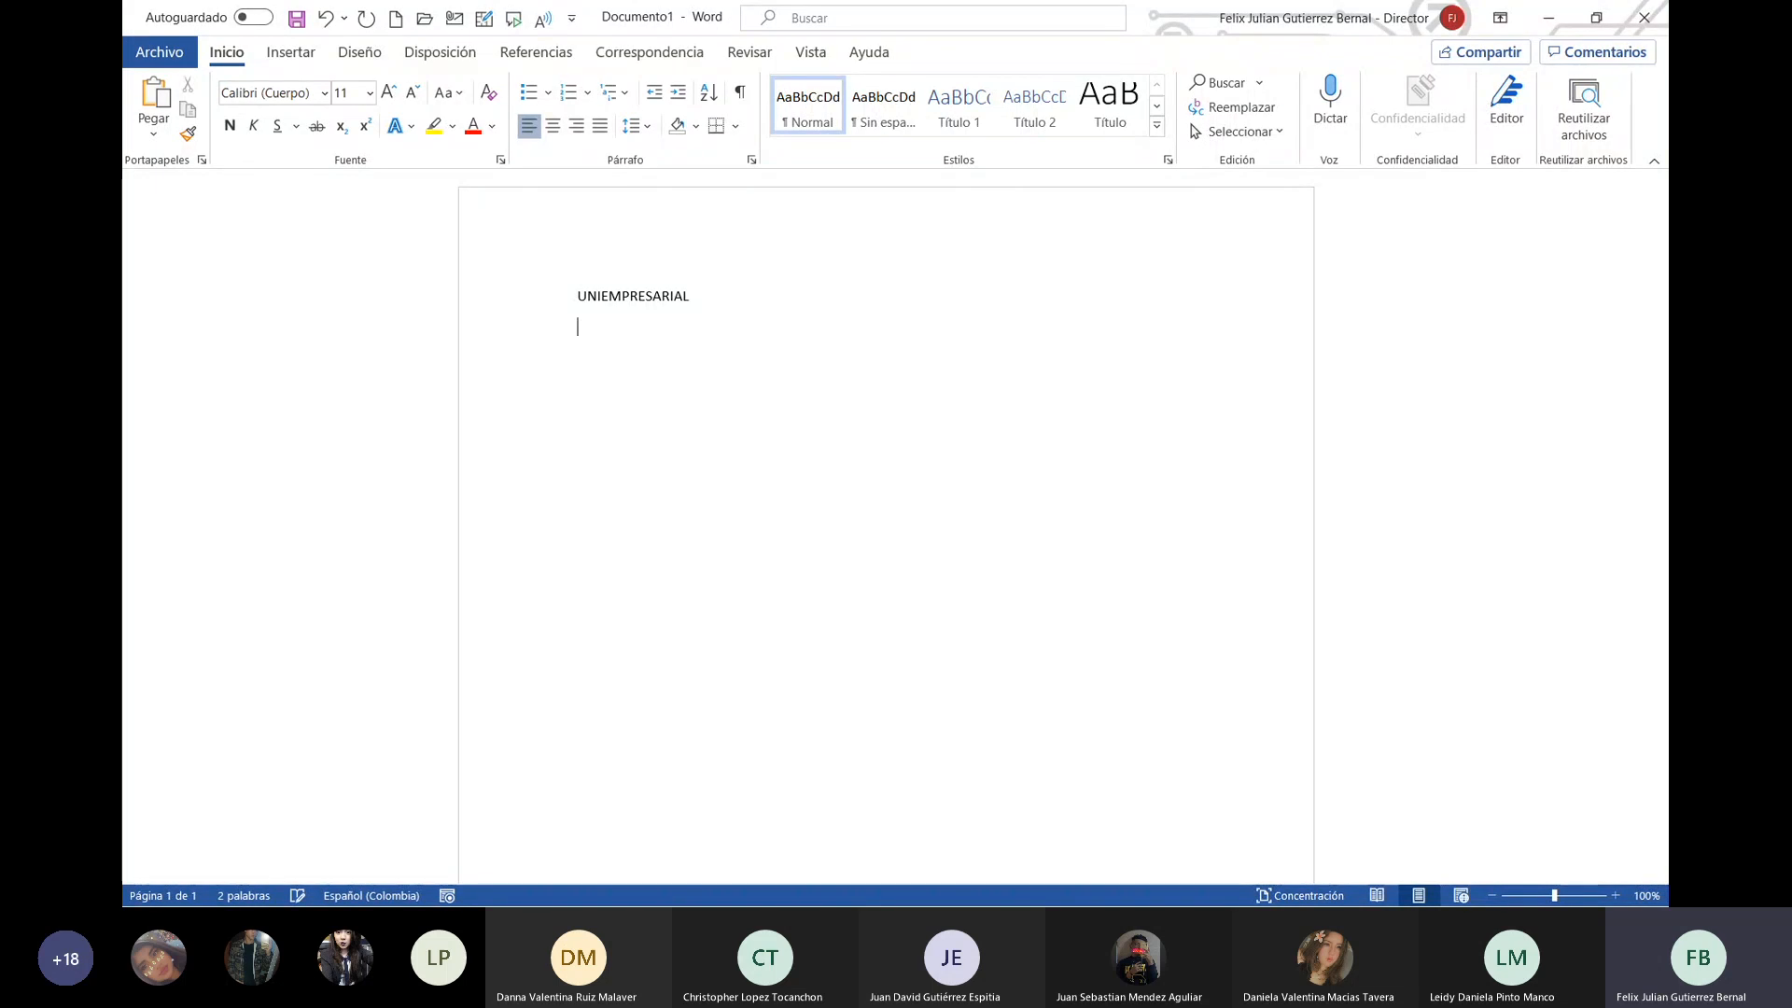
pyautogui.write('PEI')
pyautogui.press('Return')
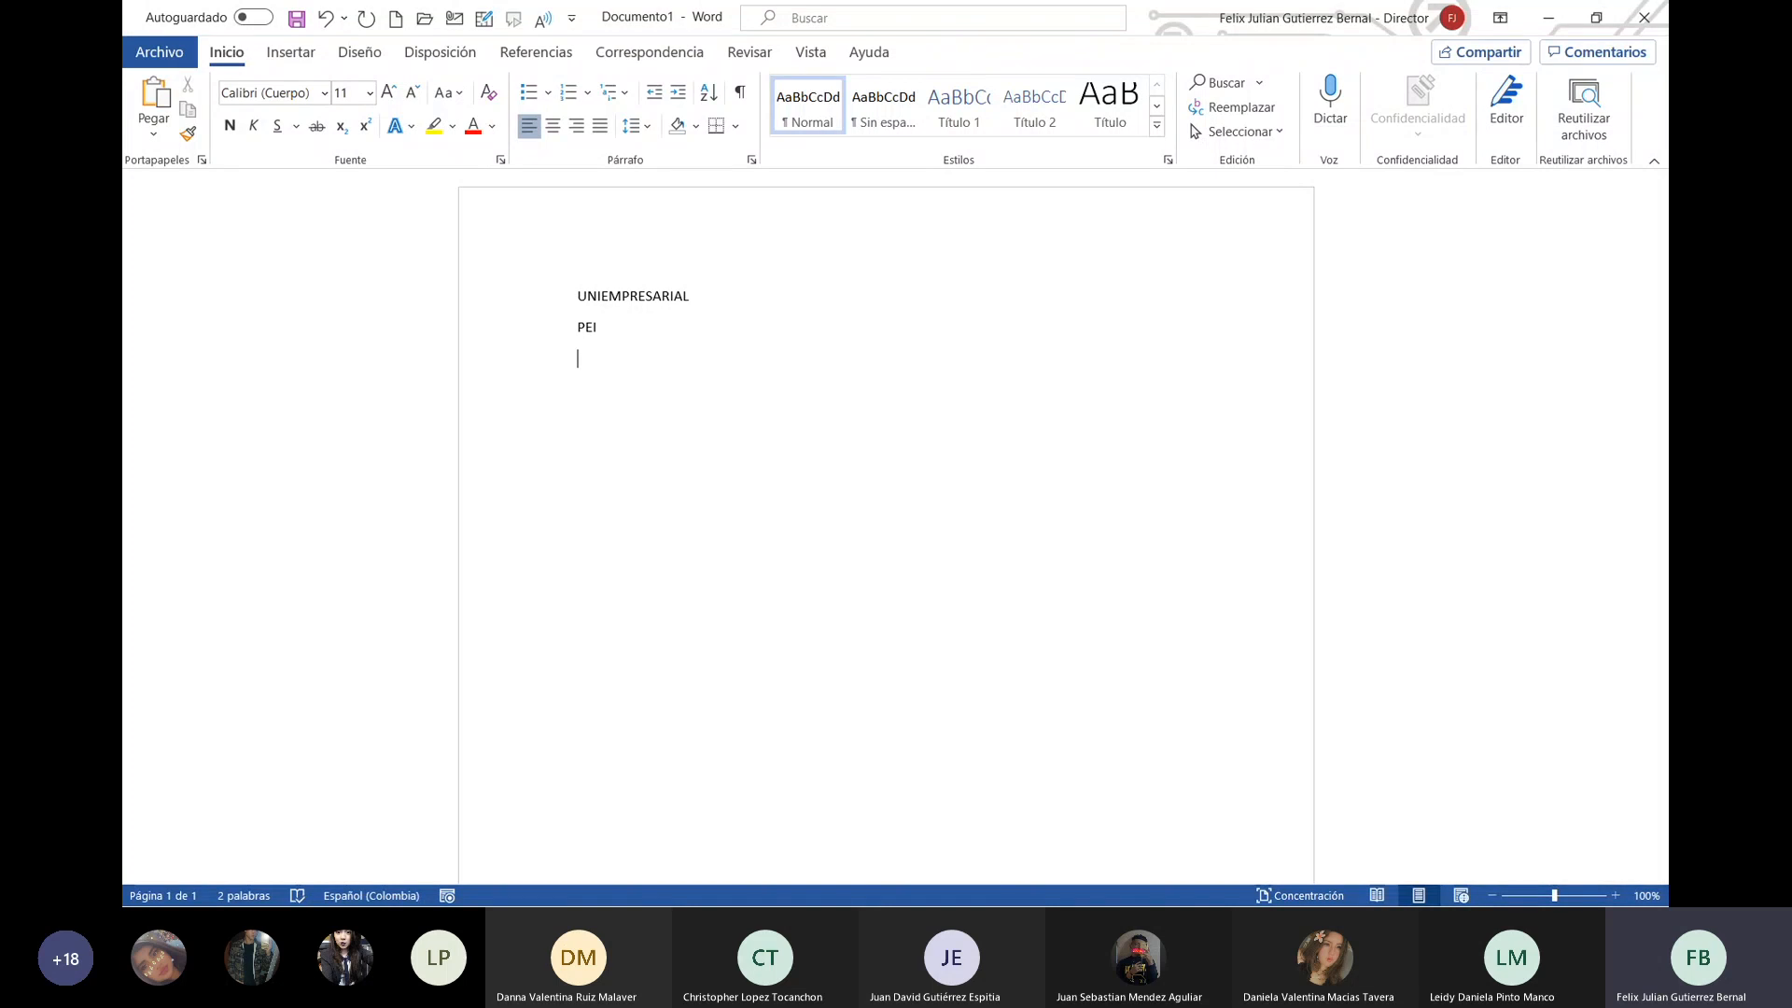
pyautogui.write('MODELO PEDAGÓGICO')
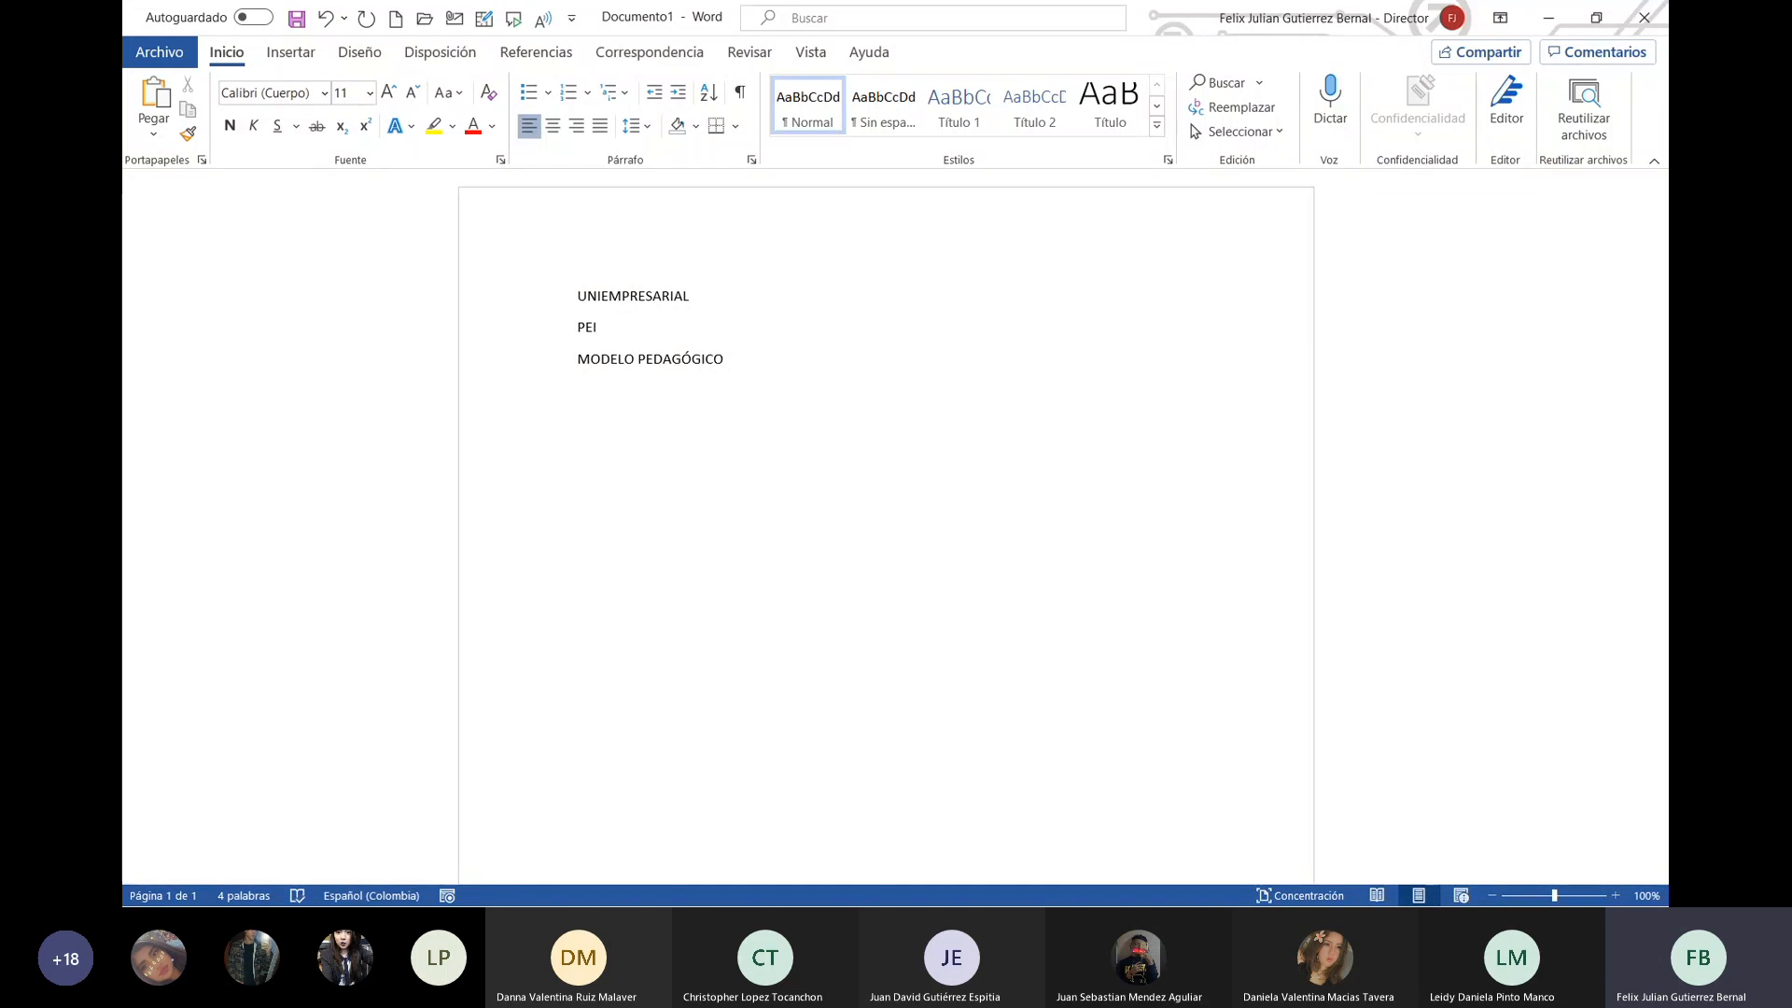
# Step: Insert the line "Es una universidad que maneja un modelo dual" below UNIEMPRESARIAL
pyautogui.press('Return')
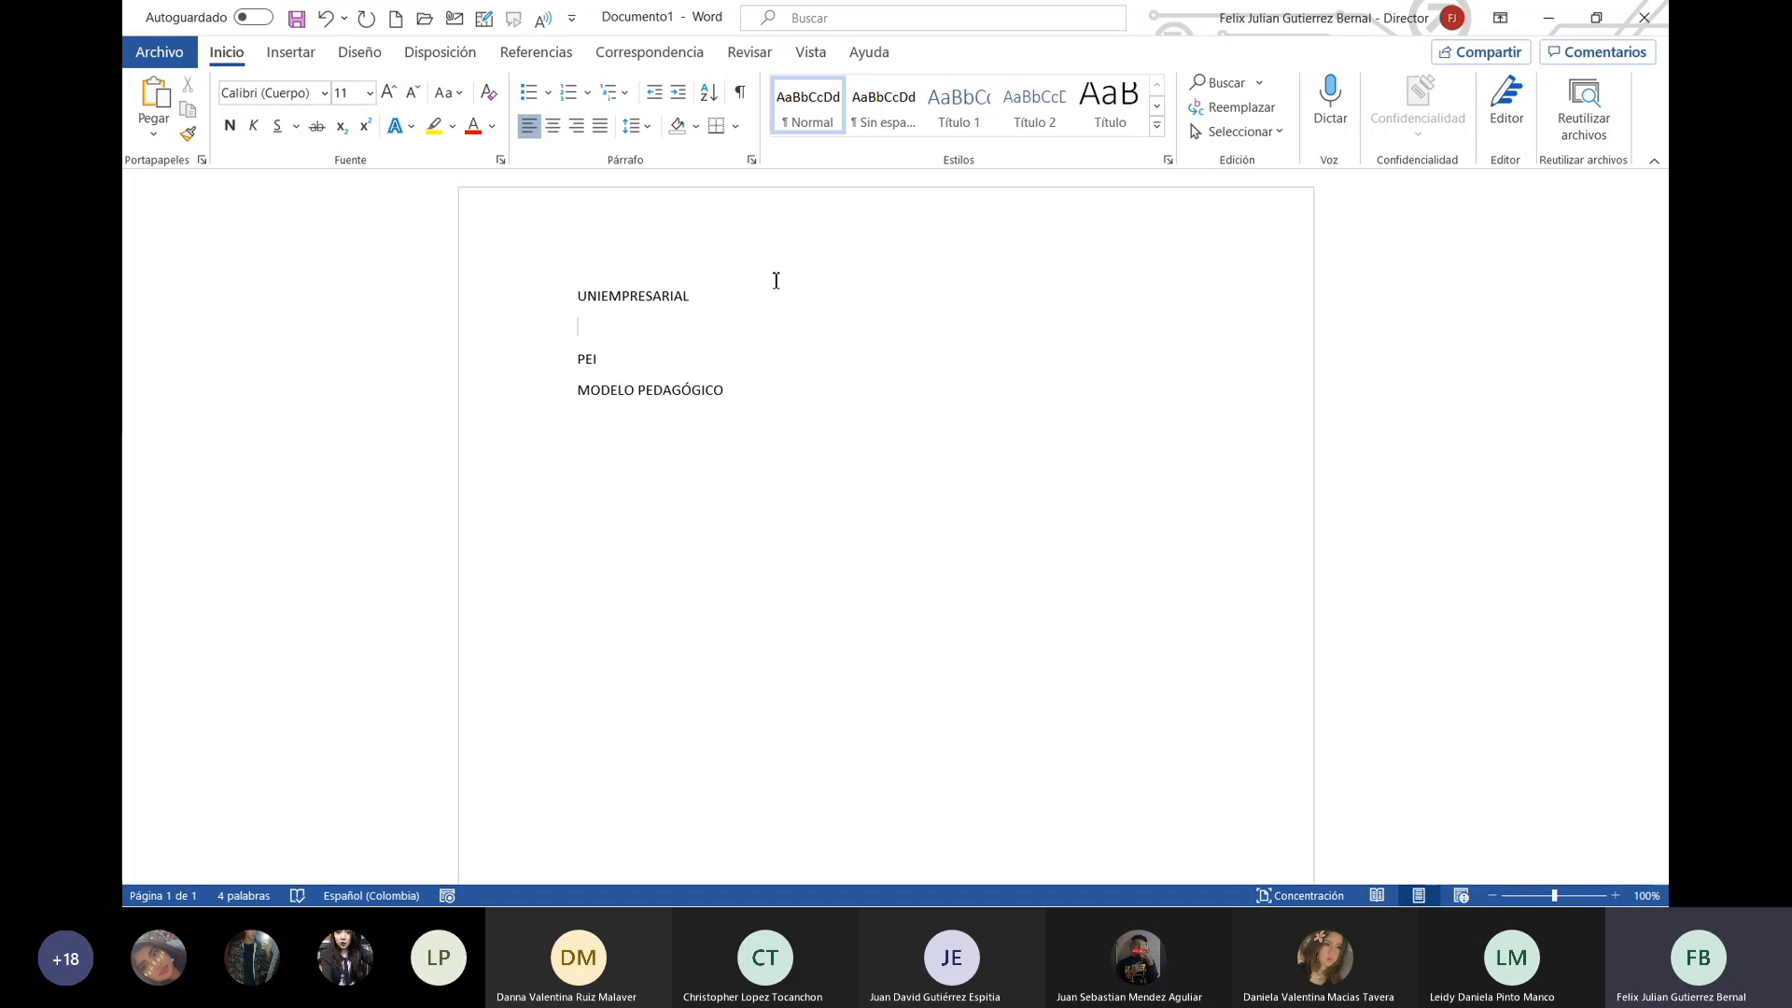
pyautogui.write('Es una universidad ')
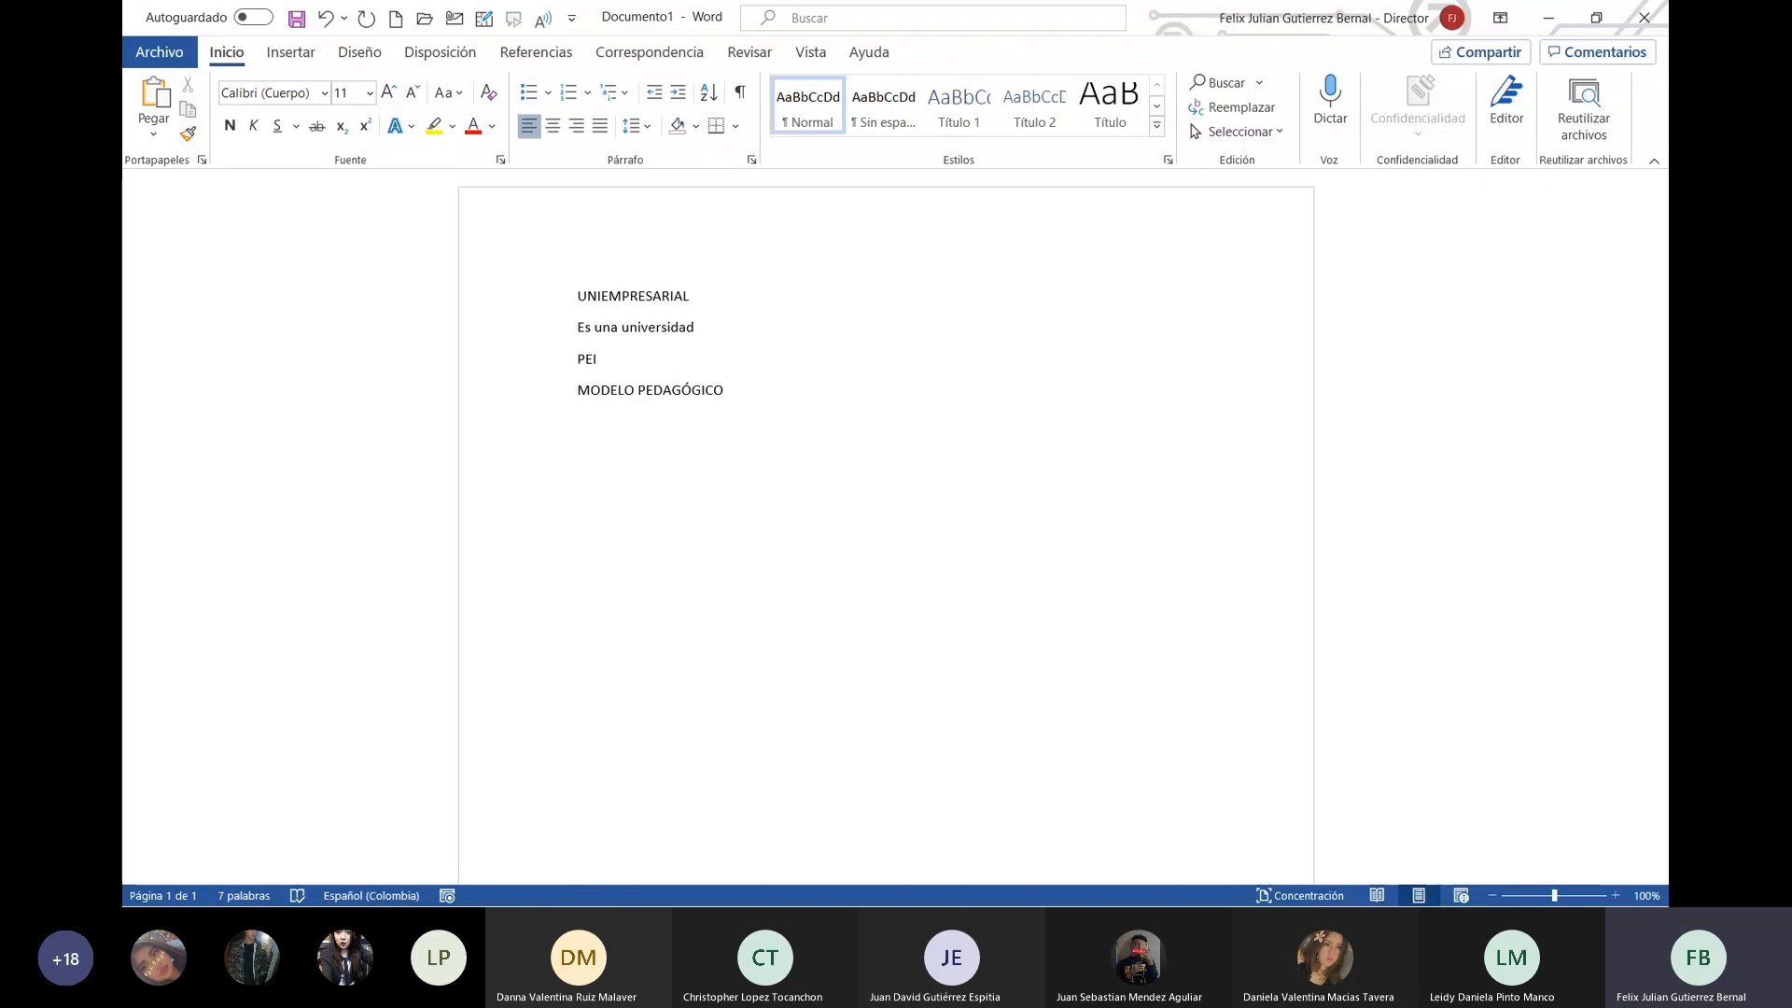
pyautogui.write('que maneja un modelo dual')
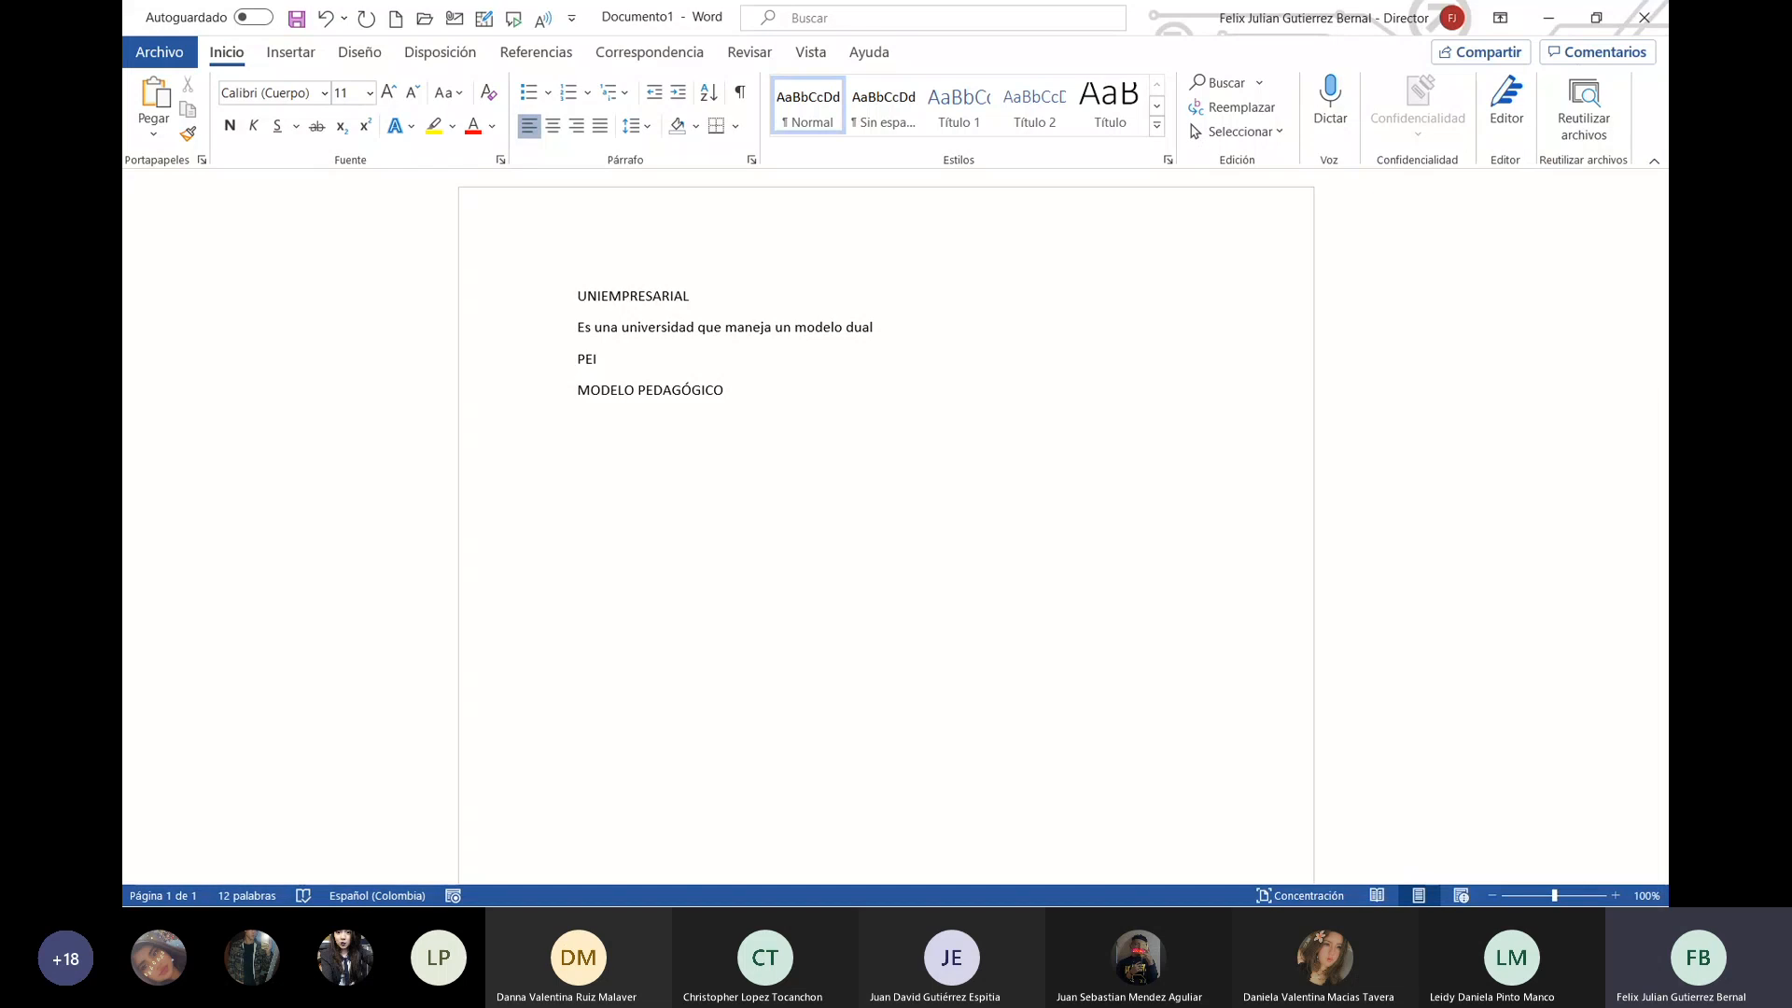
# Step: Insert the line "Es un documento de referencia para el perfil de toda la comunidad" below PEI
pyautogui.press('Return')
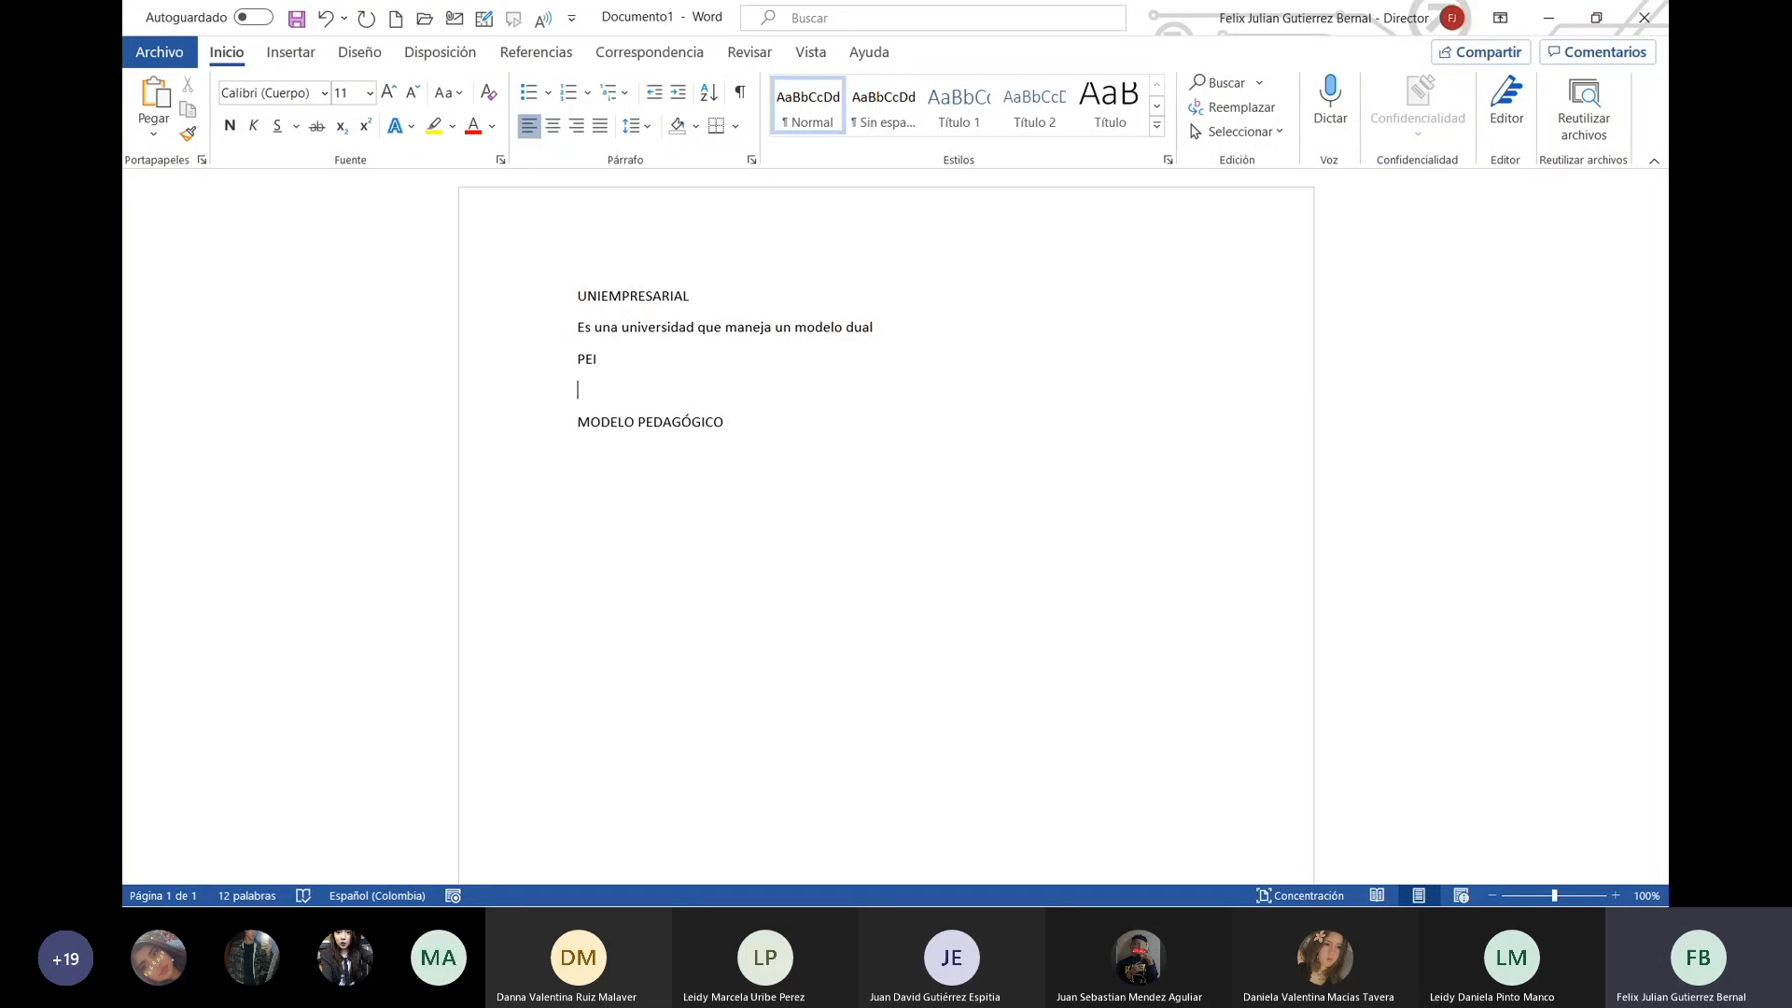
pyautogui.write('Es un documento de refer')
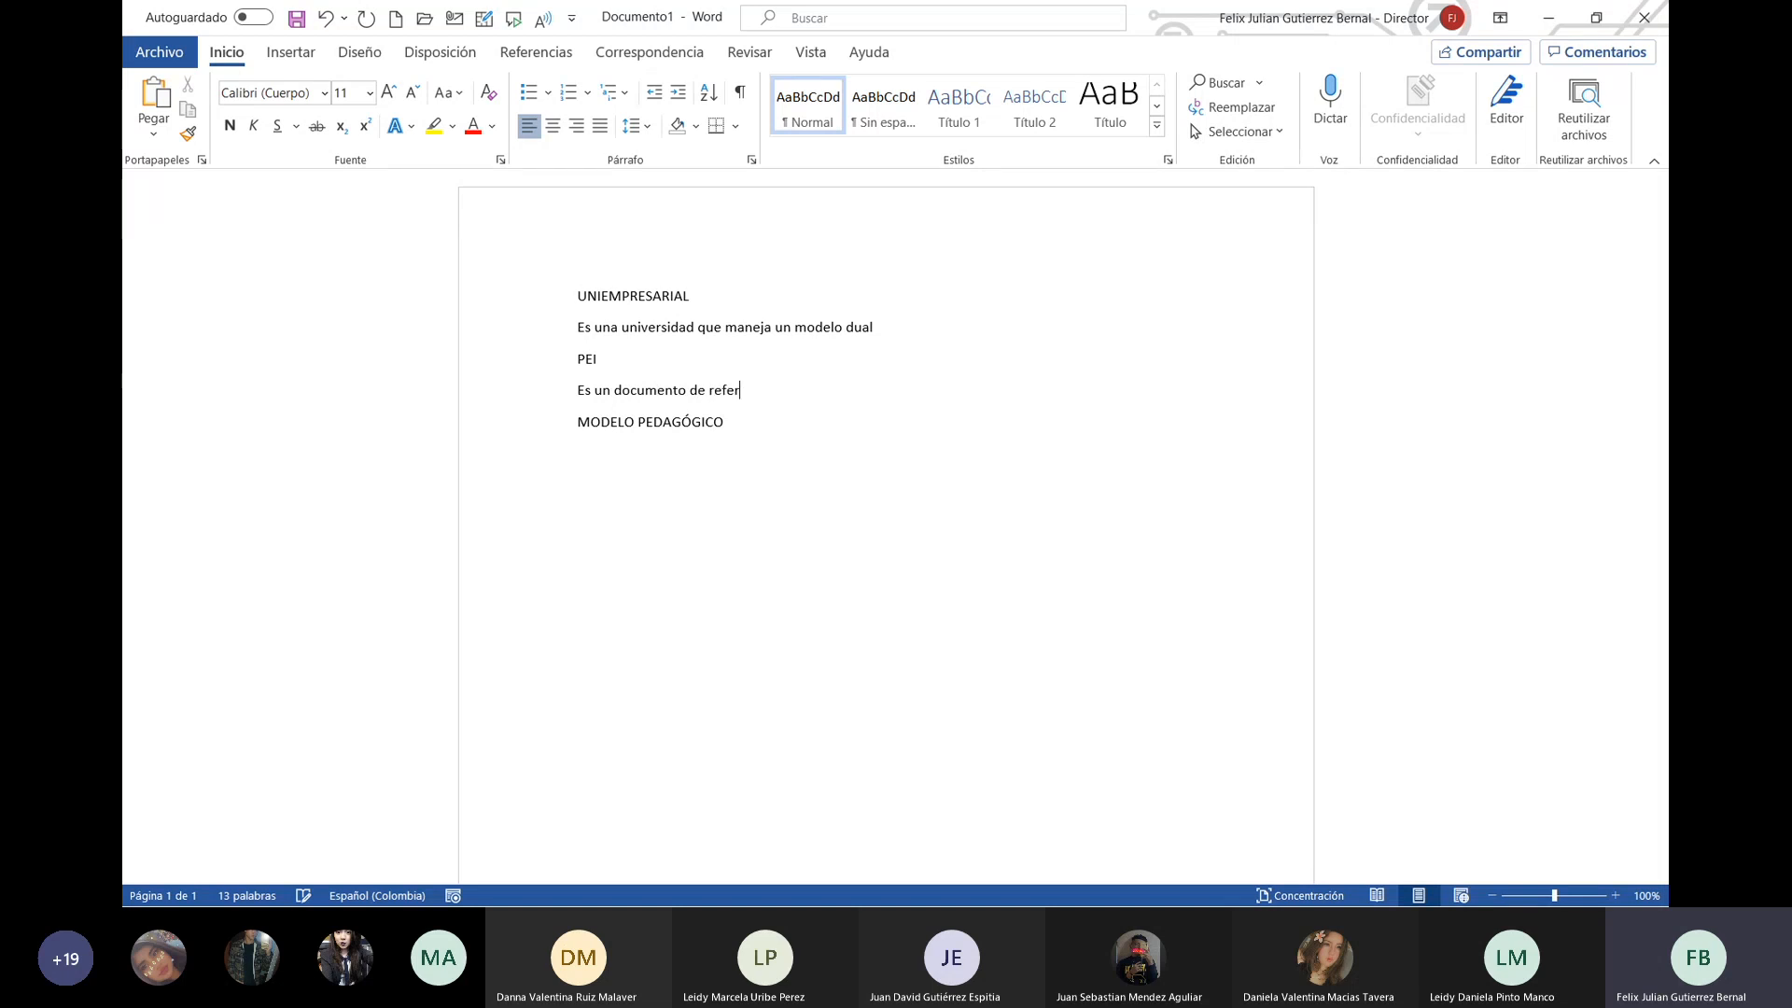
pyautogui.write('encia para el perfil de to')
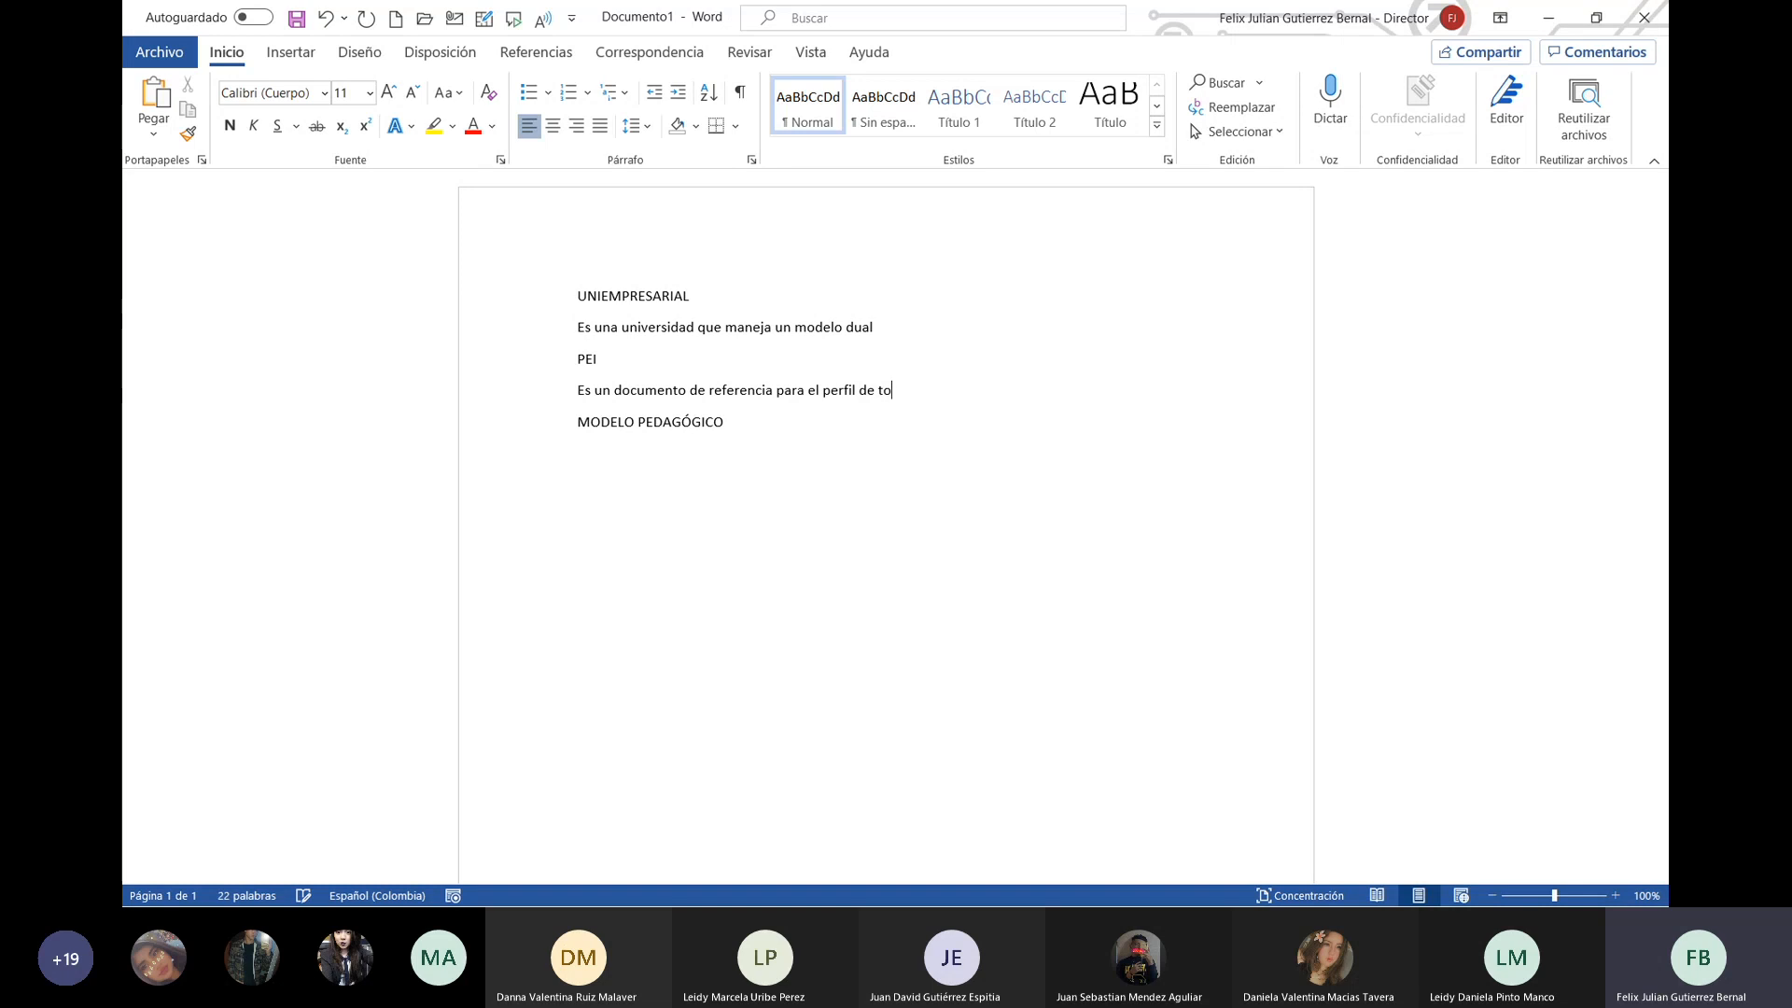
pyautogui.write('dos los estudiantes')
pyautogui.press('BackSpace')
pyautogui.press('BackSpace')
pyautogui.press('BackSpace')
pyautogui.press('BackSpace')
pyautogui.press('BackSpace')
pyautogui.press('BackSpace')
pyautogui.press('BackSpace')
pyautogui.press('BackSpace')
pyautogui.press('BackSpace')
pyautogui.press('BackSpace')
pyautogui.press('BackSpace')
pyautogui.press('BackSpace')
pyautogui.press('BackSpace')
pyautogui.press('BackSpace')
pyautogui.press('BackSpace')
pyautogui.press('BackSpace')
pyautogui.write('a la om')
pyautogui.press('BackSpace')
pyautogui.write('comunidad')
# Step: Add the line "Texto que describe procedimientos pedagógicos y modelos de aprendizaje" below MODELO PEDAGÓGICO
pyautogui.press('Return')
pyautogui.write('t')
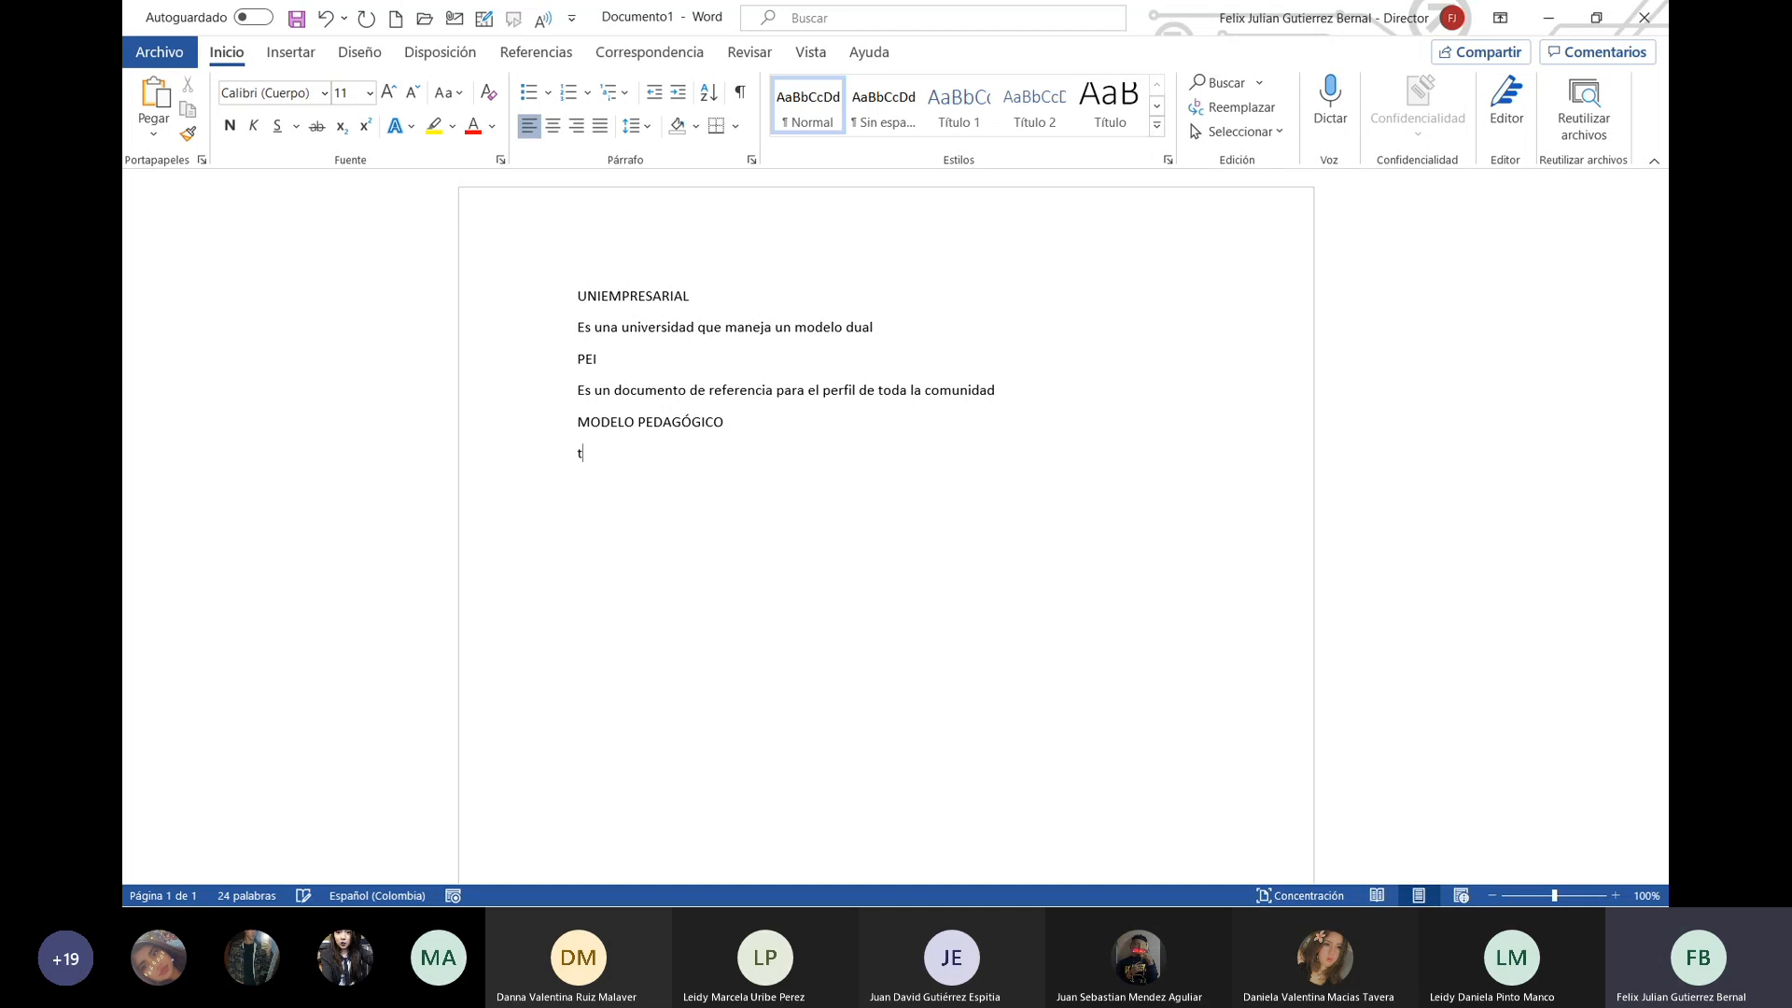
pyautogui.write('exto que des')
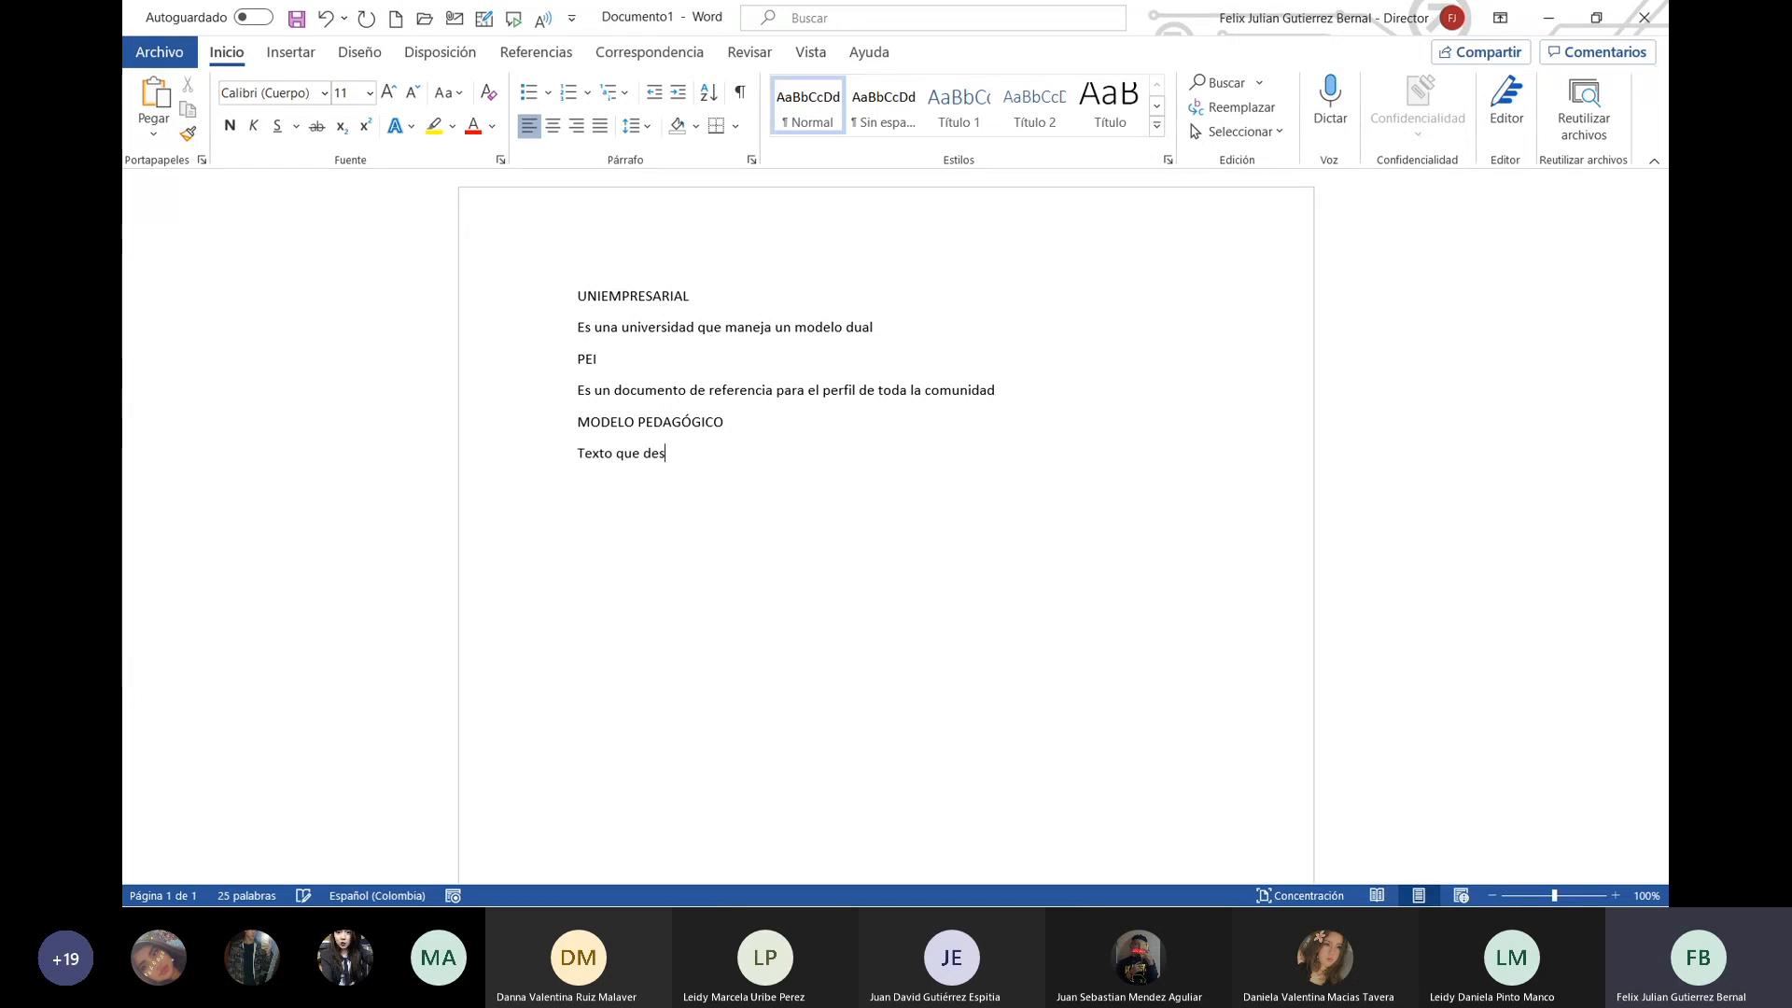
pyautogui.write('cribe procedimientos pedago')
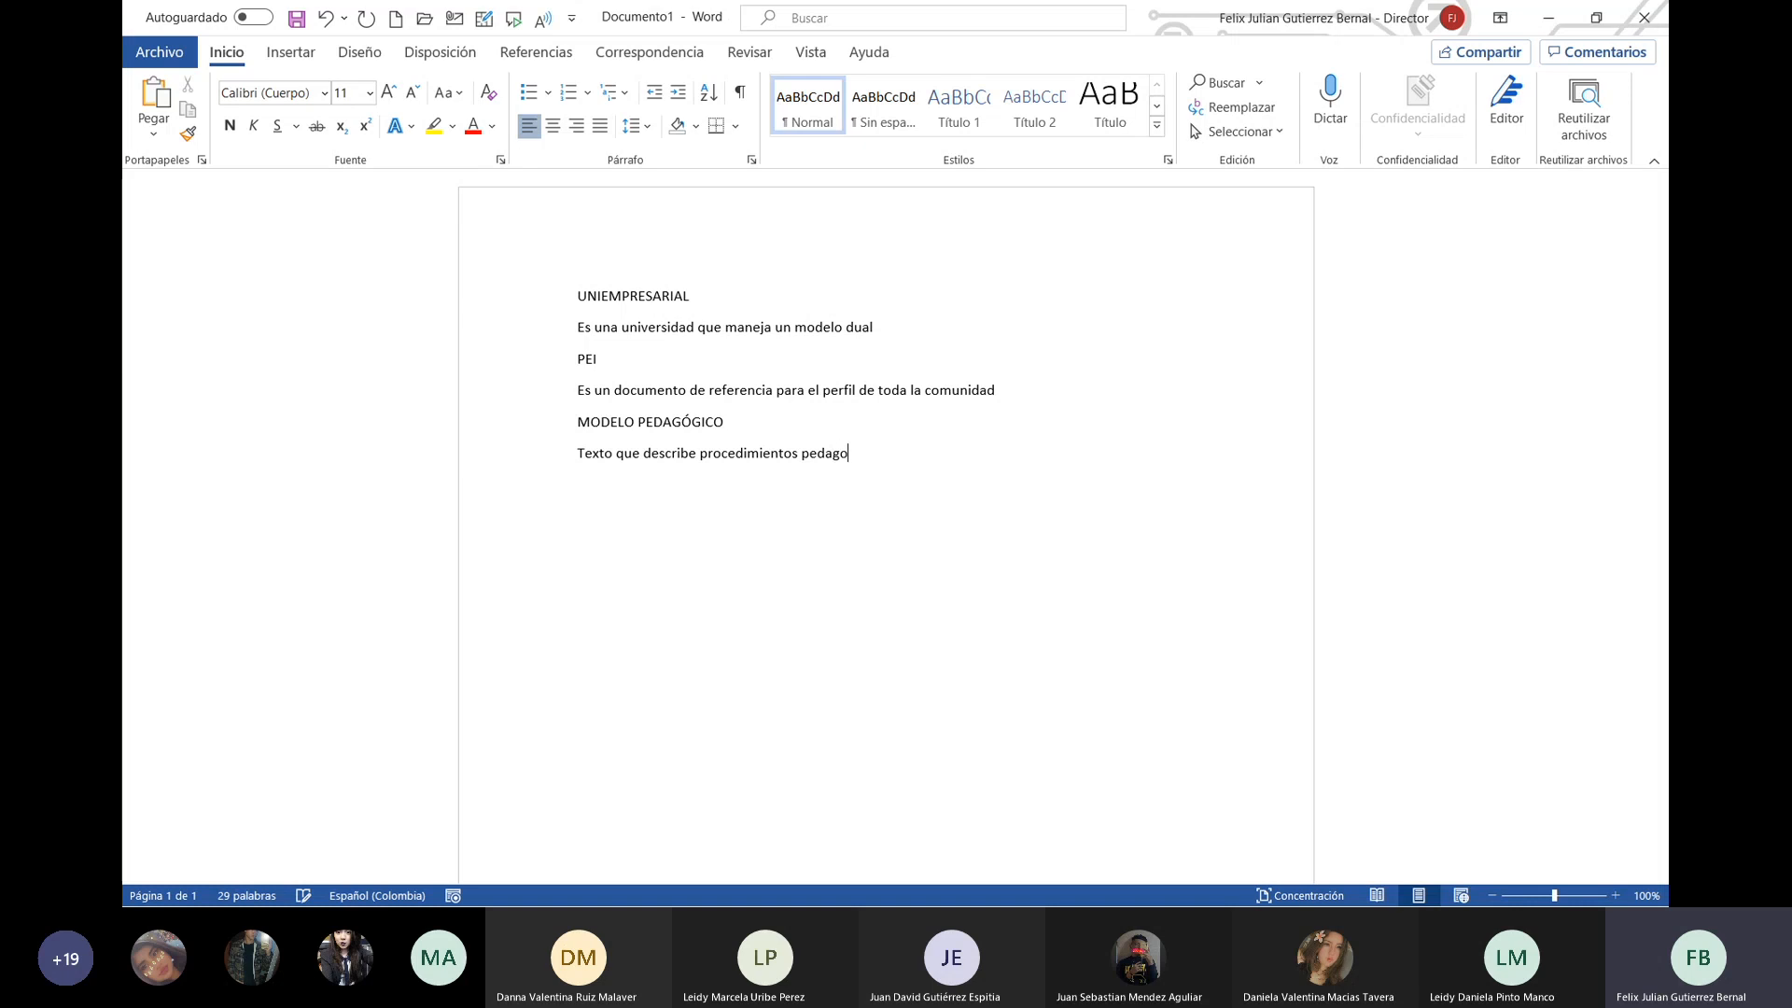
pyautogui.press('BackSpace')
pyautogui.write('ógicos y')
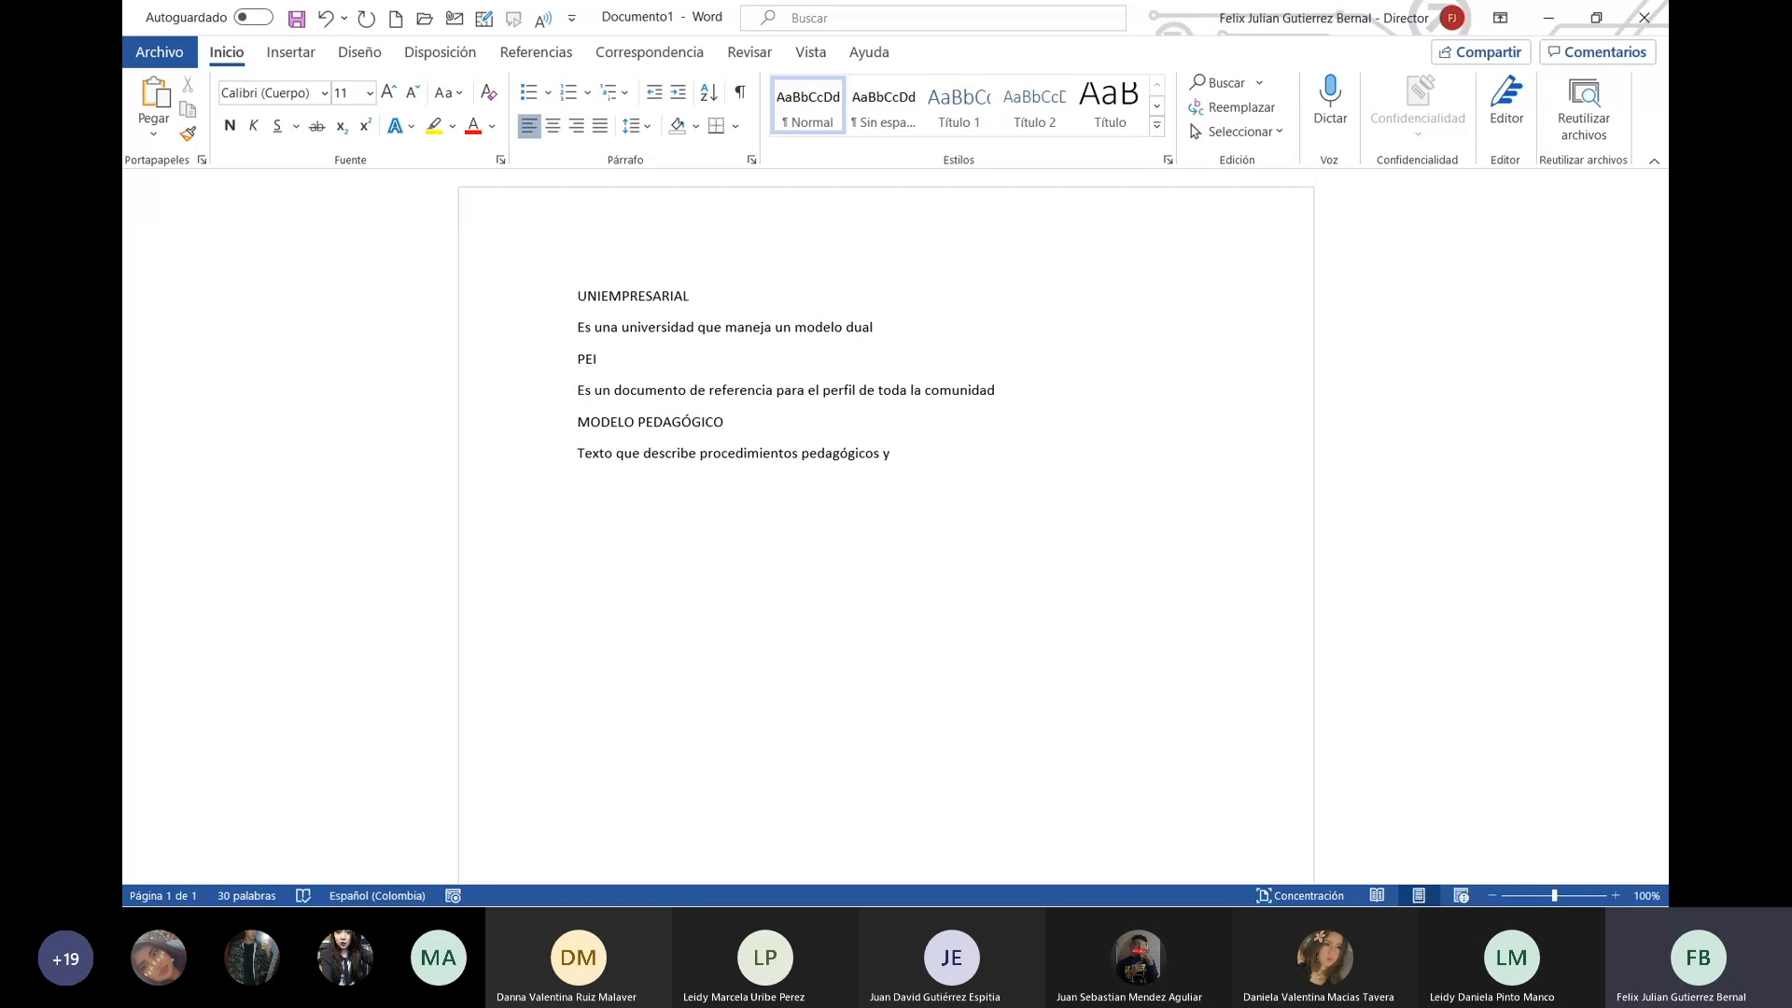
pyautogui.write(' modelos de aprendizaje')
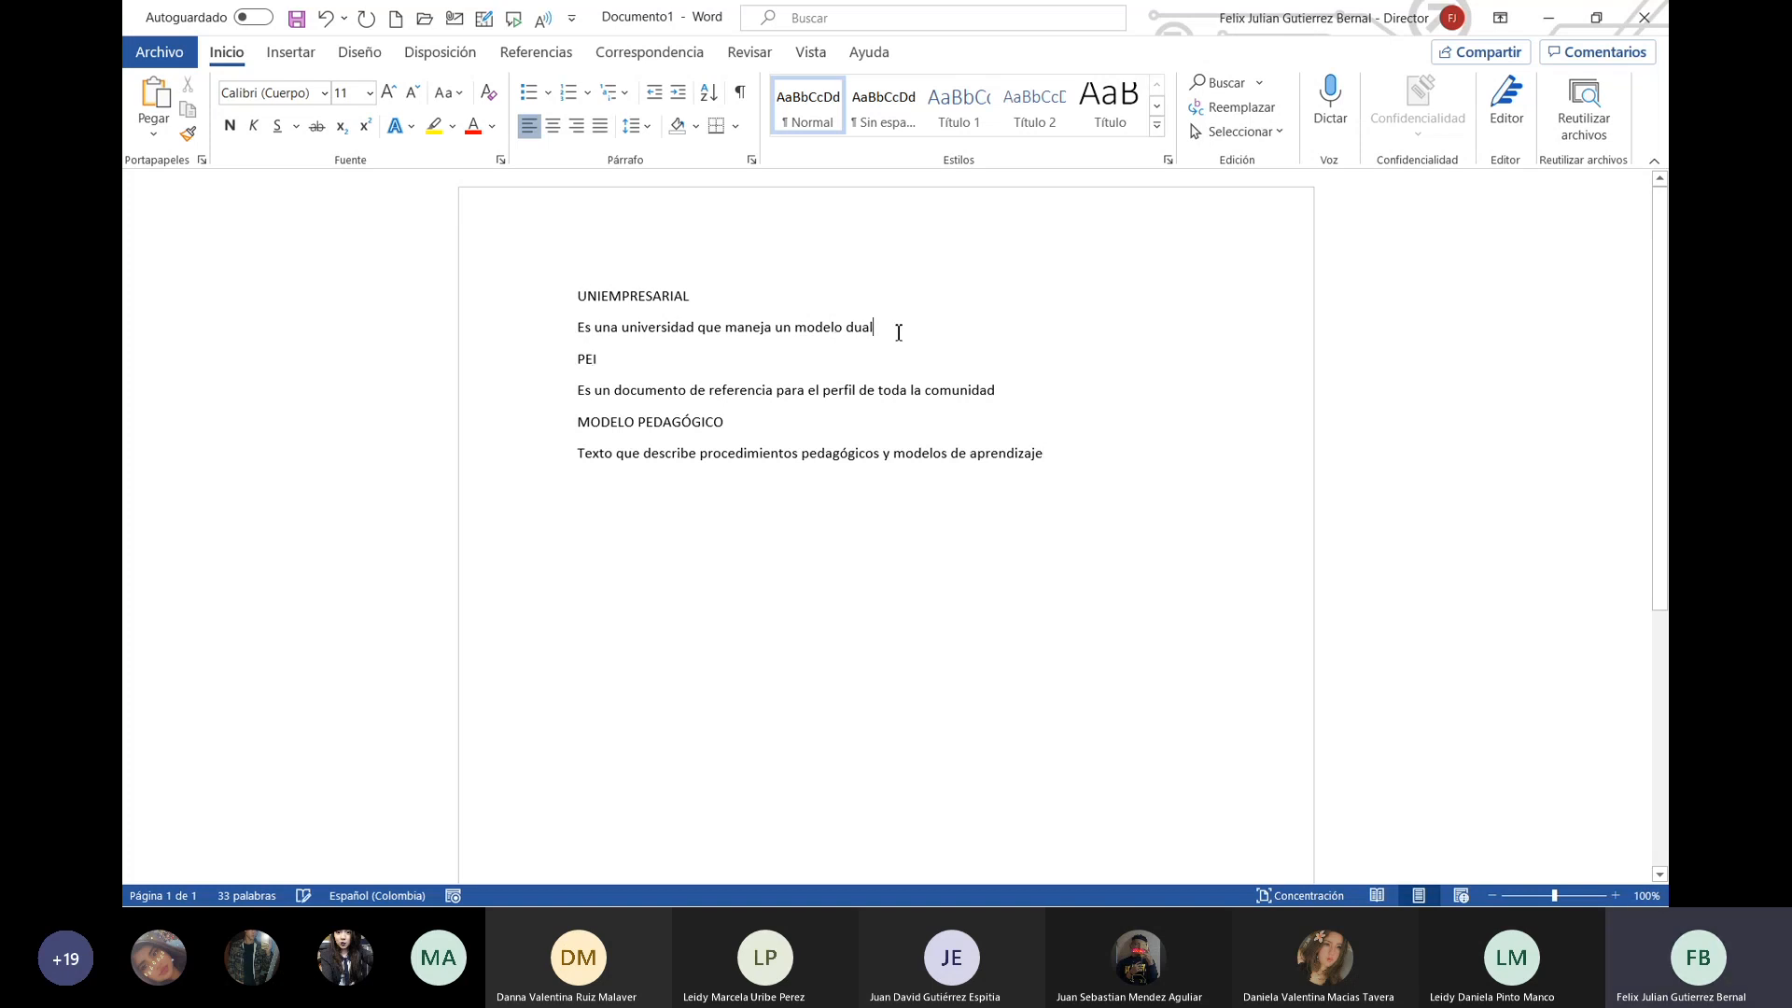
# Step: Insert the lines "FACULTADES" and "UNIDADES" between the UNIEMPRESARIAL description and PEI
pyautogui.click(970, 336)
pyautogui.press('Return')
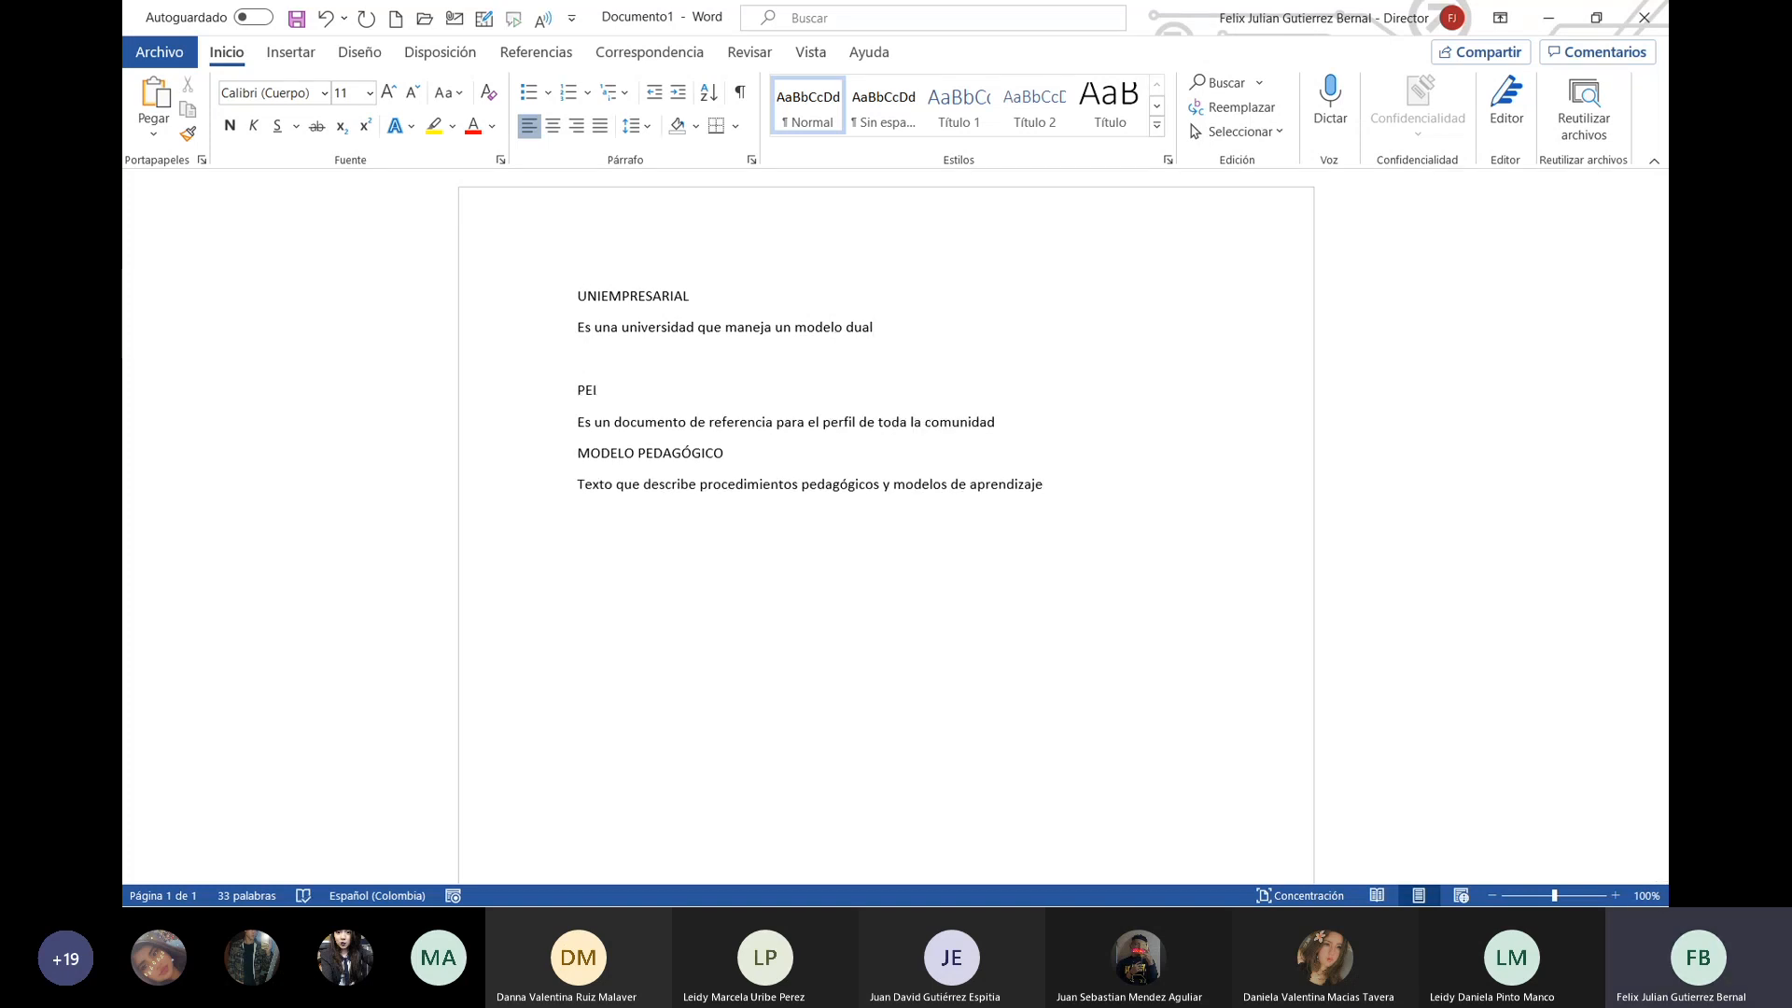
pyautogui.write('FACULTADES')
pyautogui.press('Return')
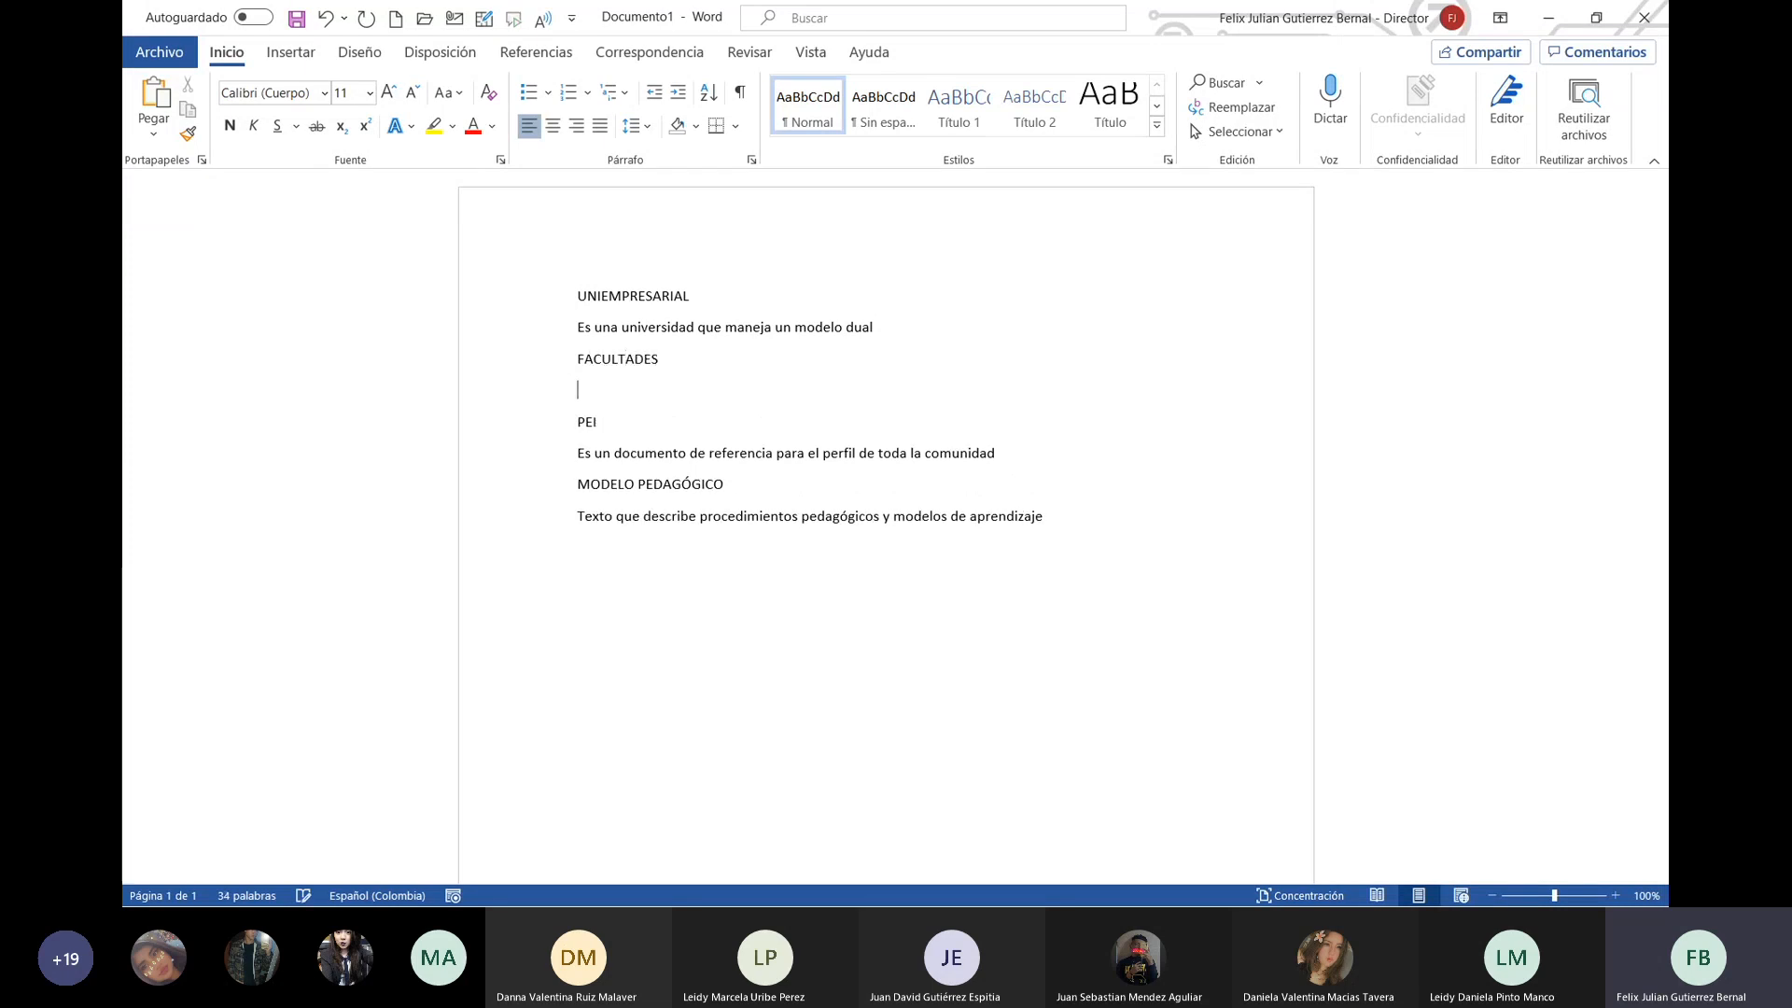
pyautogui.write('UNIDADES')
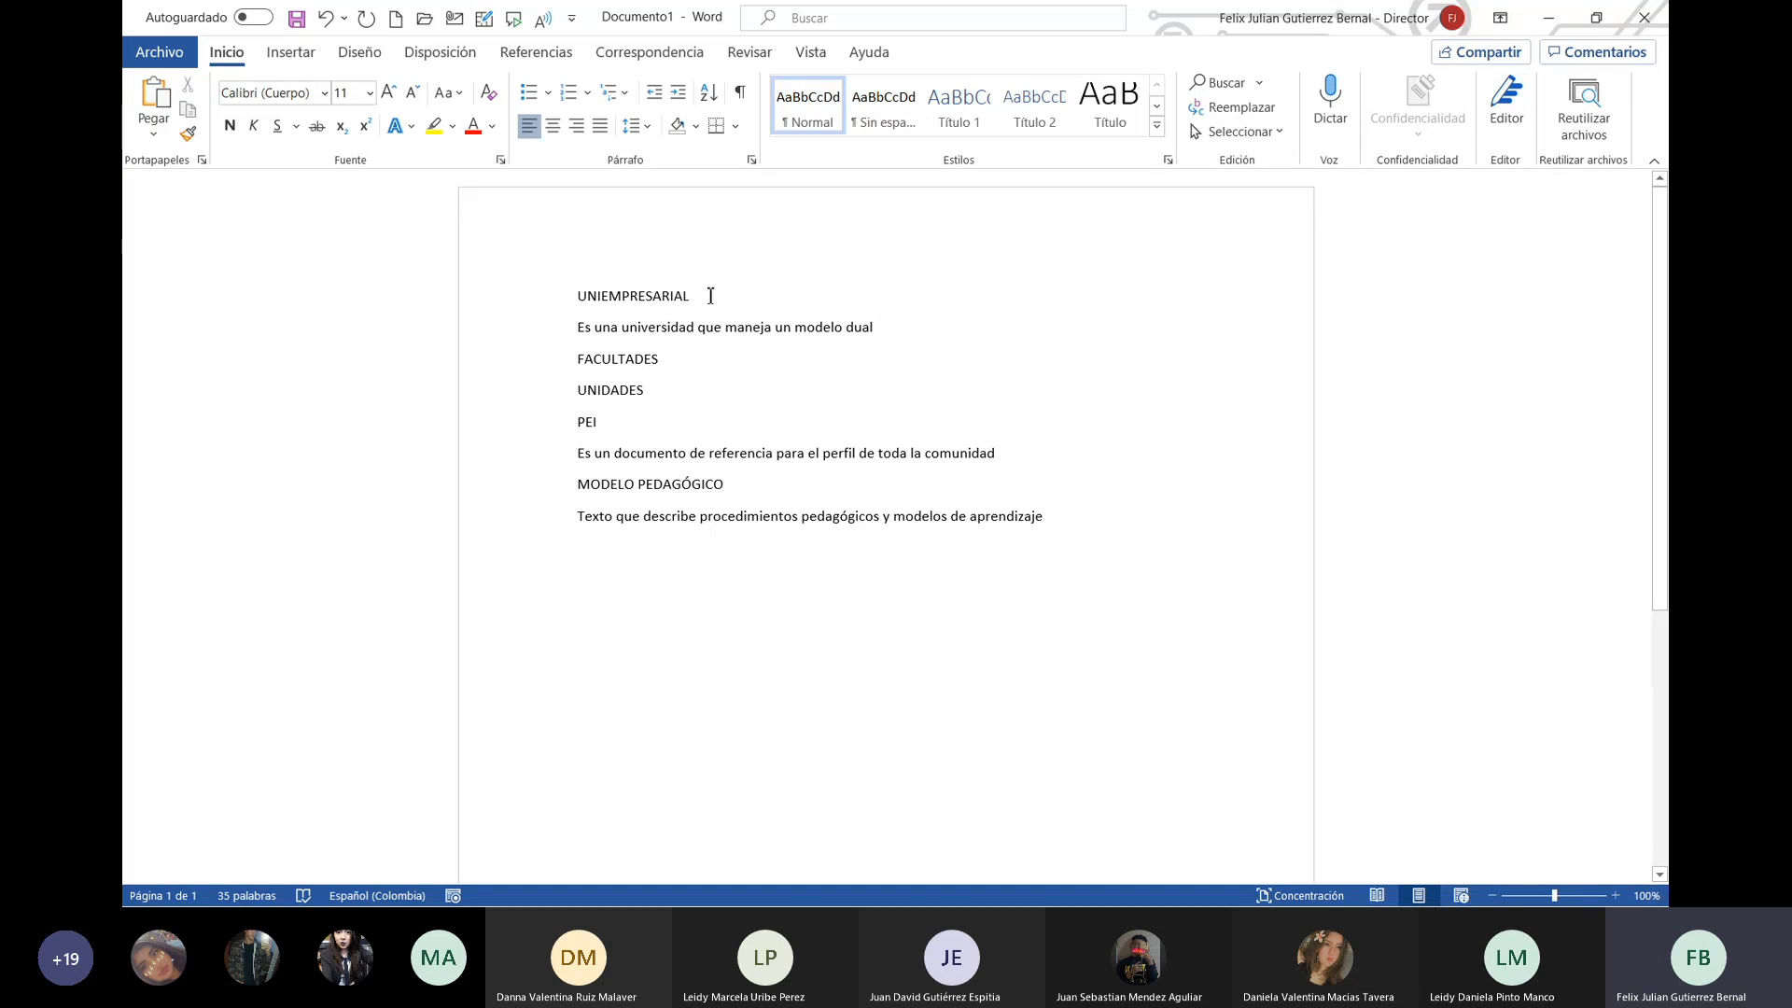
# Step: Apply the Título 1 style to the UNIEMPRESARIAL, PEI and MODELO PEDAGÓGICO lines
pyautogui.moveTo(709, 296); pyautogui.dragTo(566, 297)
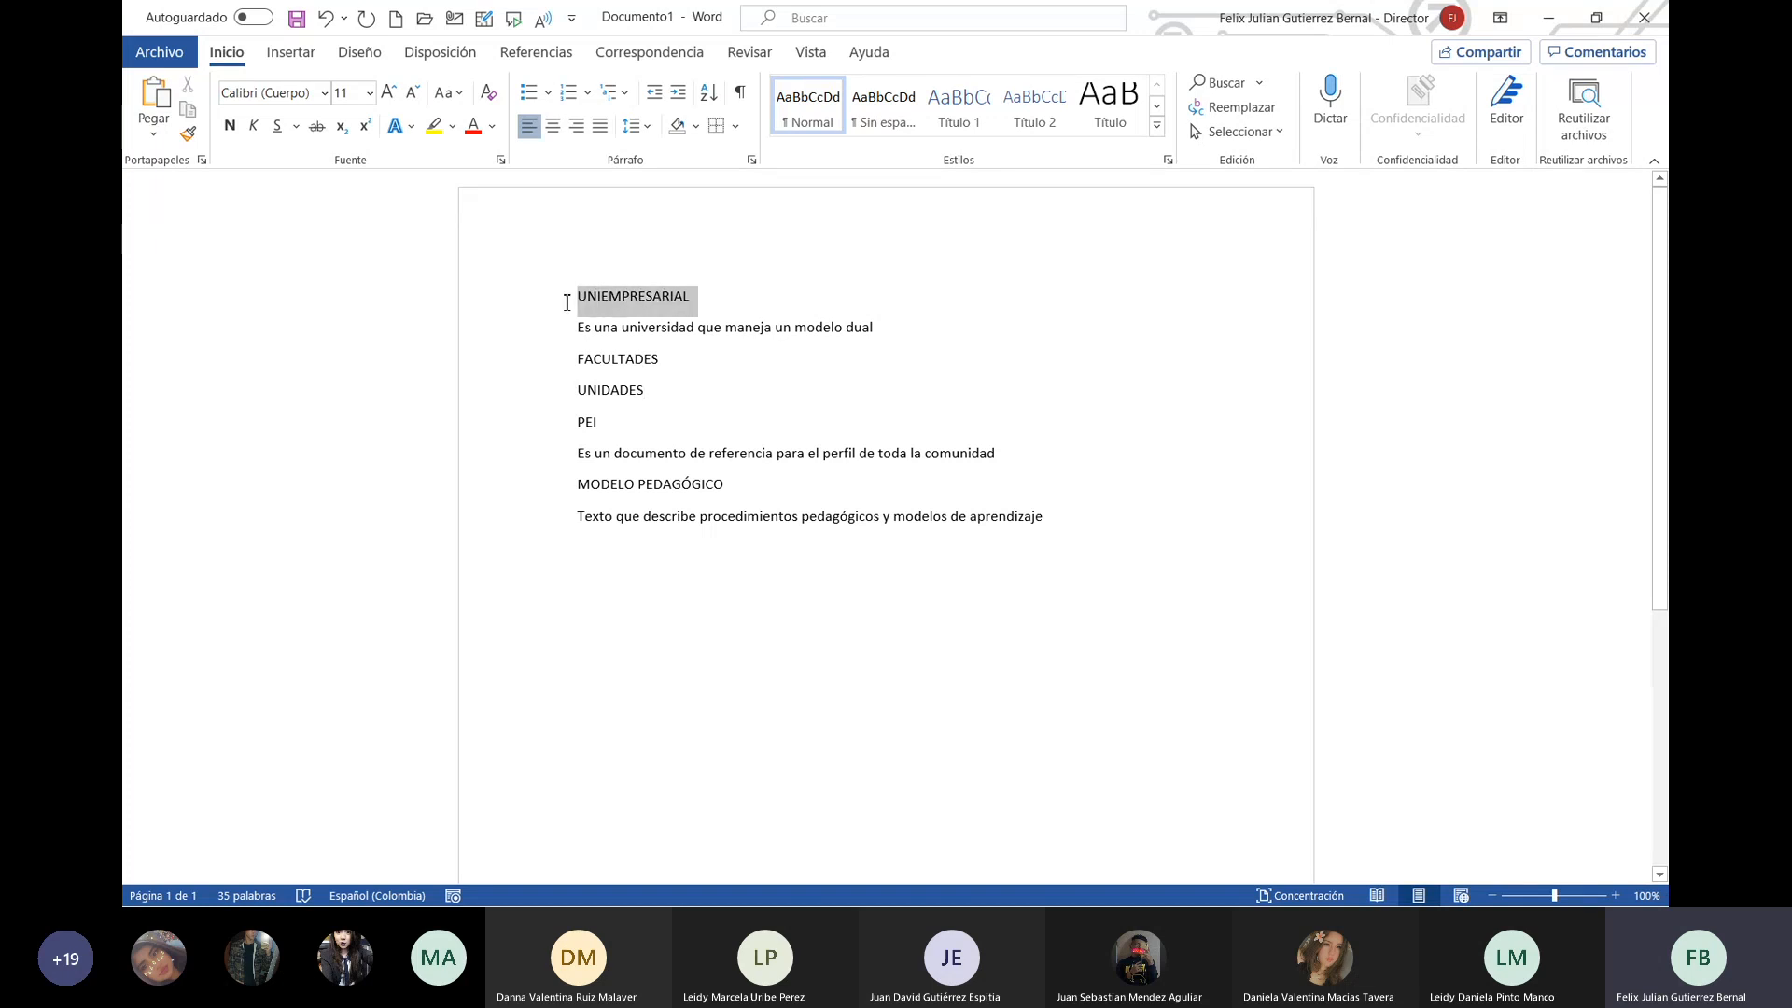
pyautogui.click(967, 116)
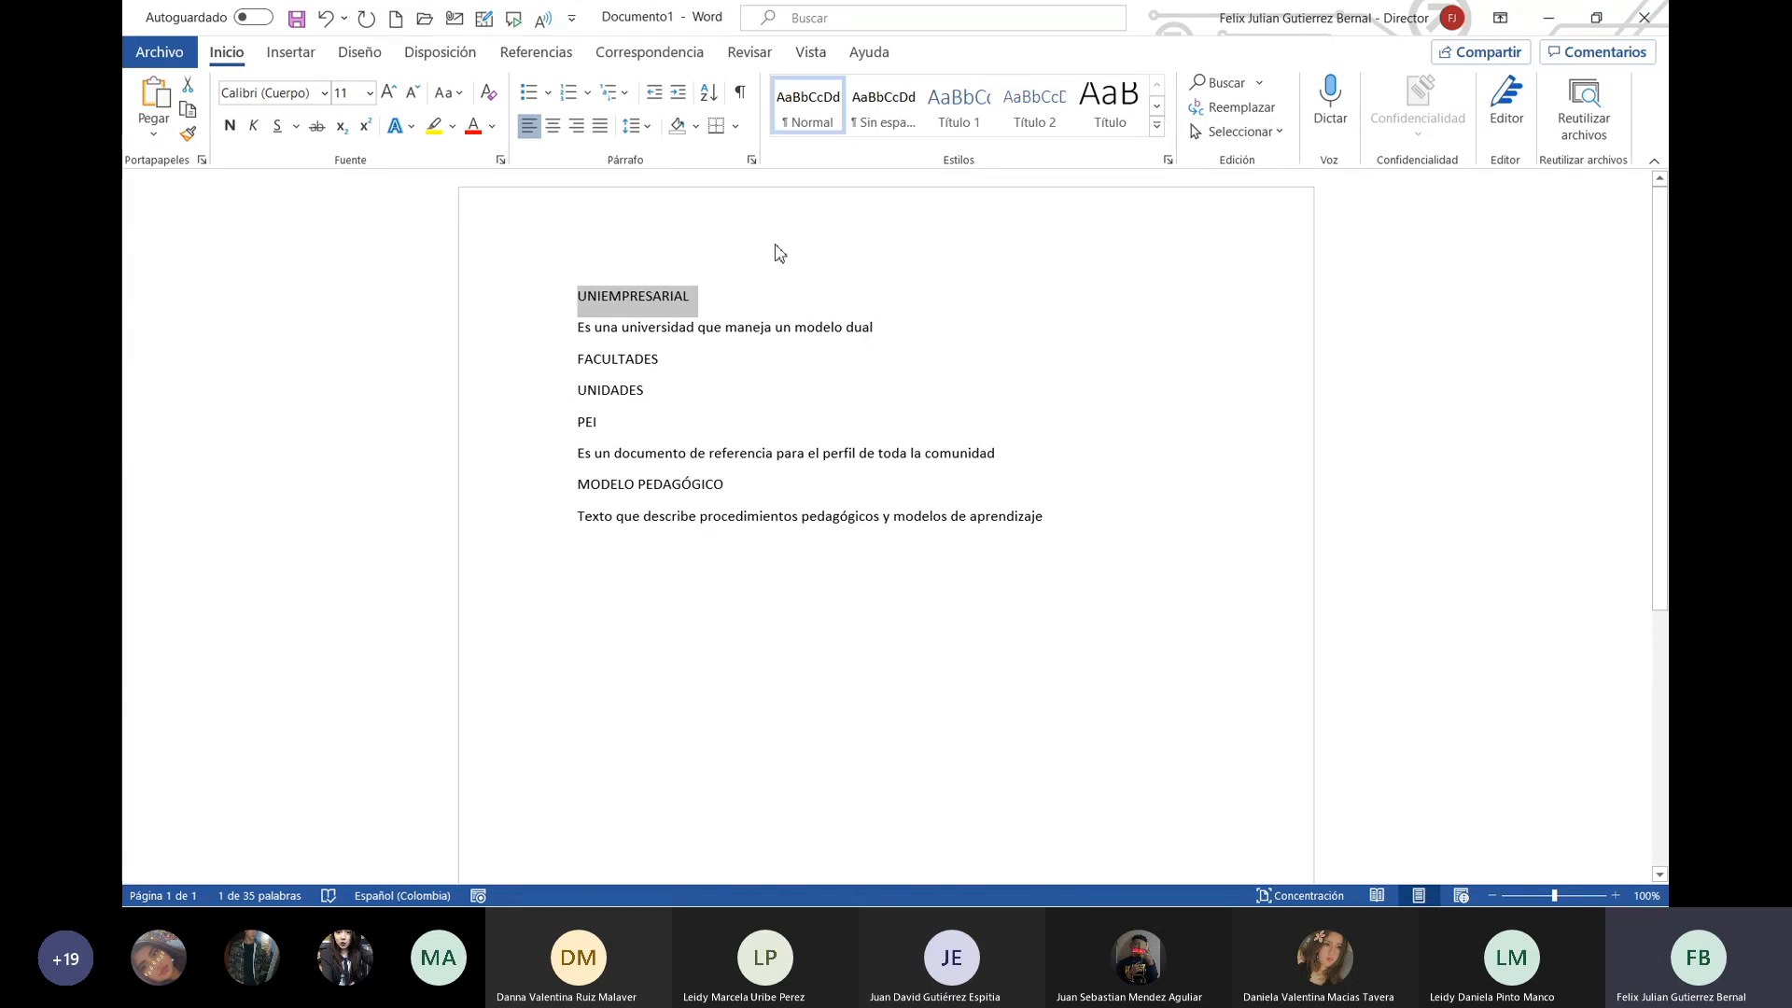
pyautogui.click(970, 105)
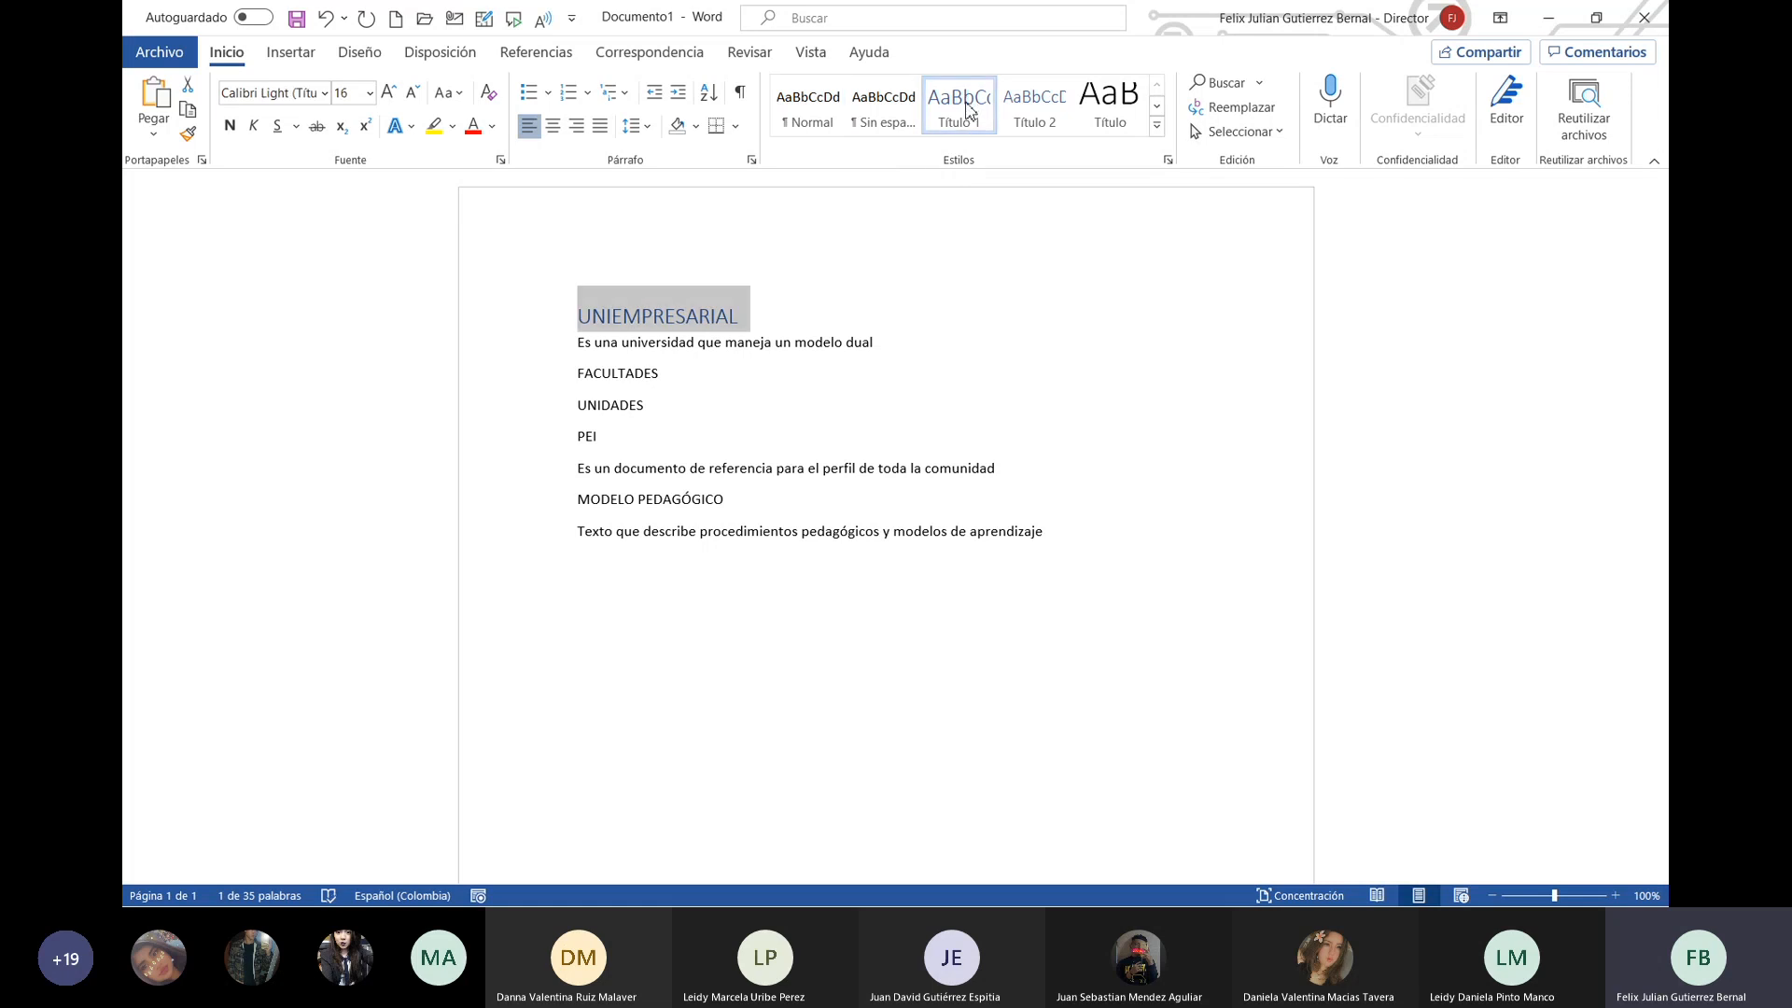
pyautogui.moveTo(608, 439); pyautogui.dragTo(577, 438)
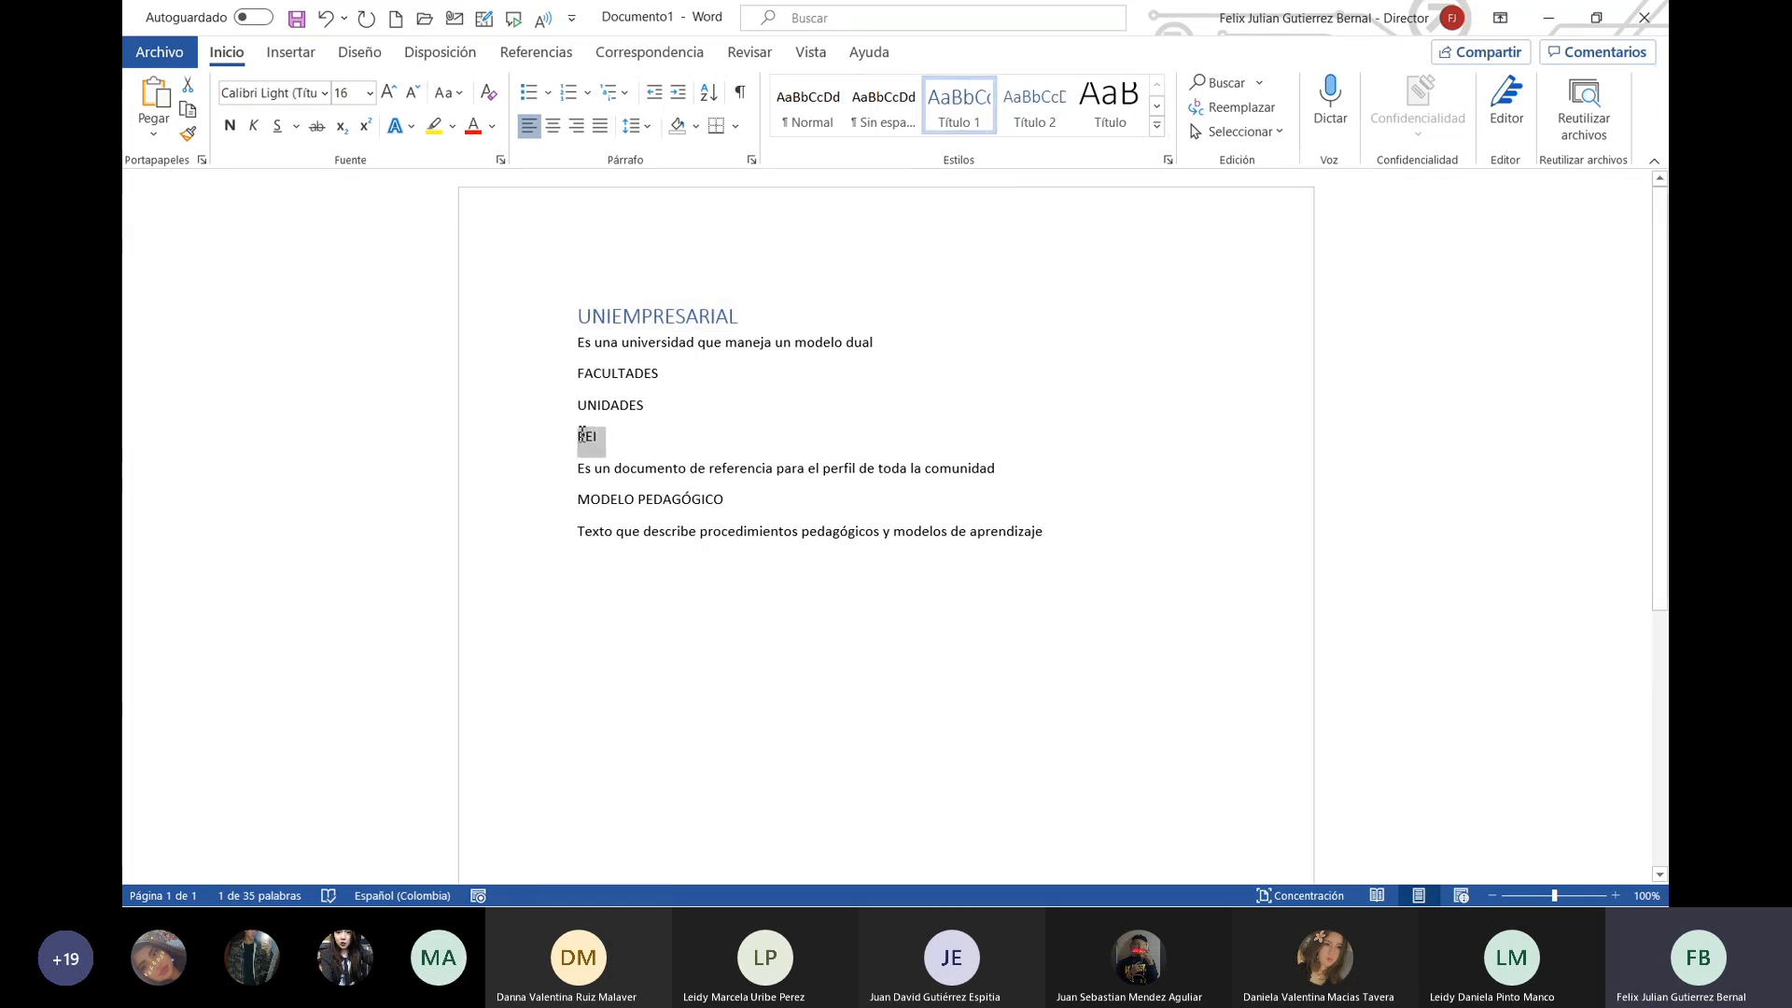
pyautogui.click(982, 110)
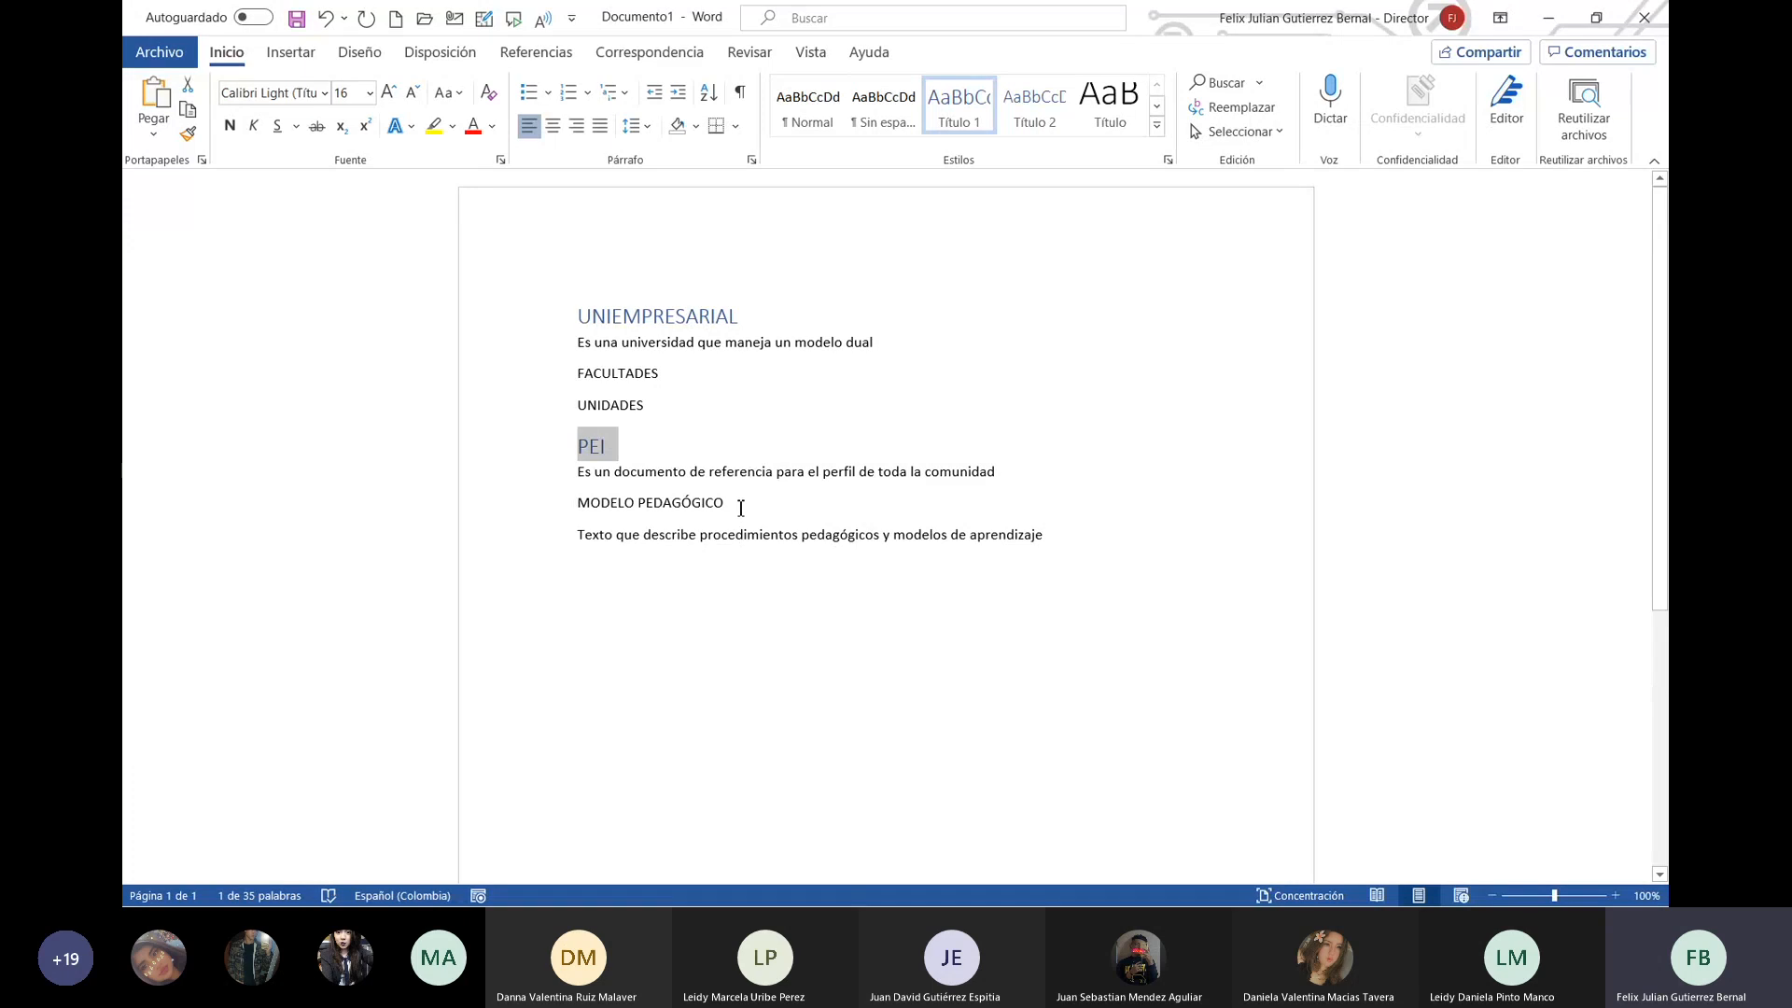
pyautogui.moveTo(738, 505); pyautogui.dragTo(566, 506)
pyautogui.click(961, 112)
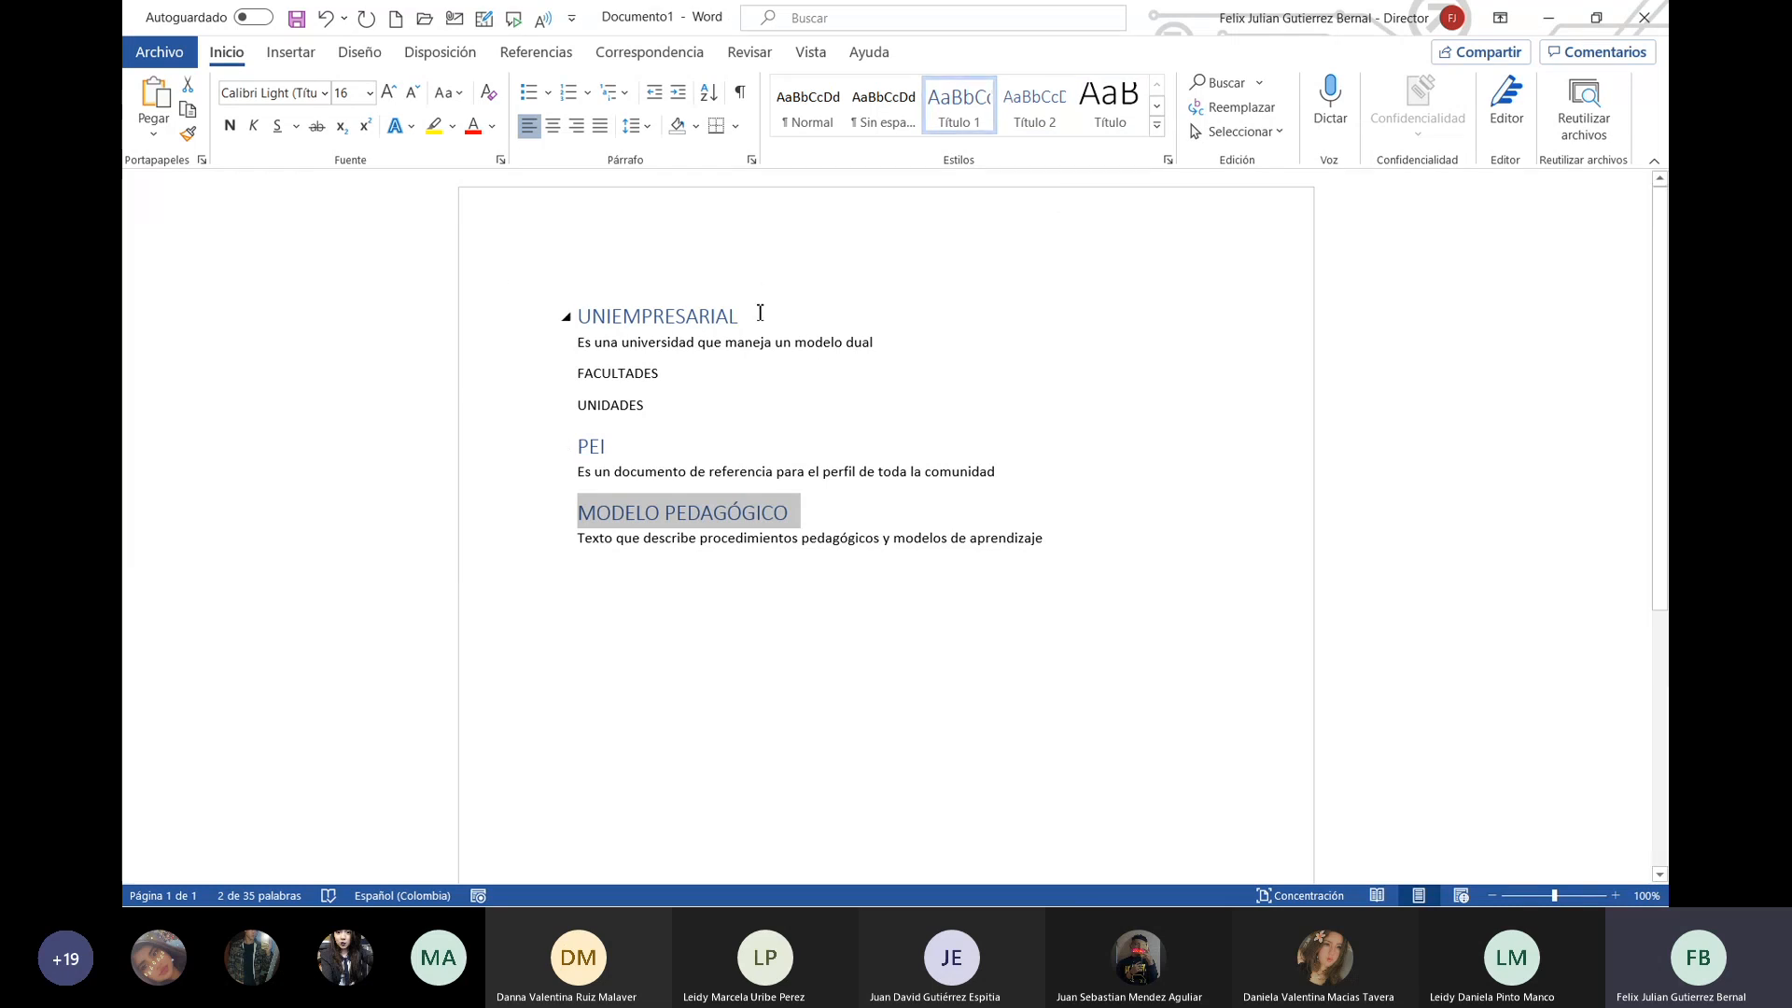
# Step: Collapse and expand the content under the UNIEMPRESARIAL heading to check how the heading folds its section
pyautogui.moveTo(747, 315); pyautogui.dragTo(571, 315)
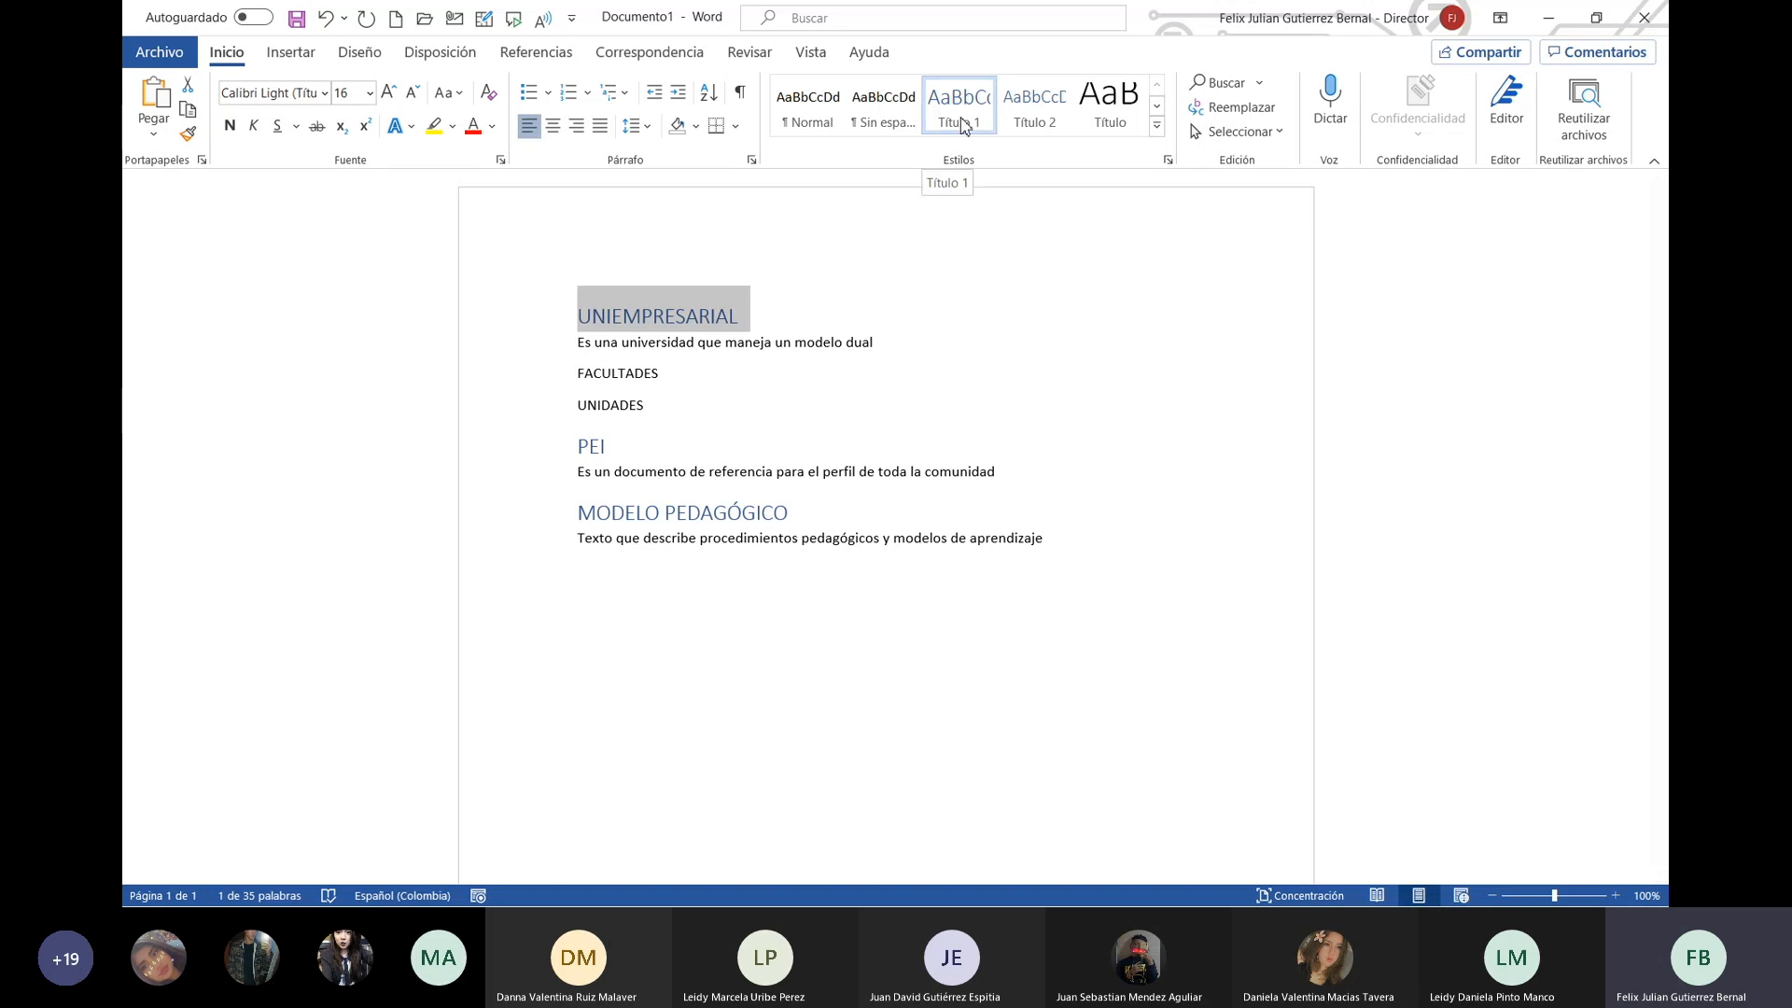
pyautogui.moveTo(601, 324)
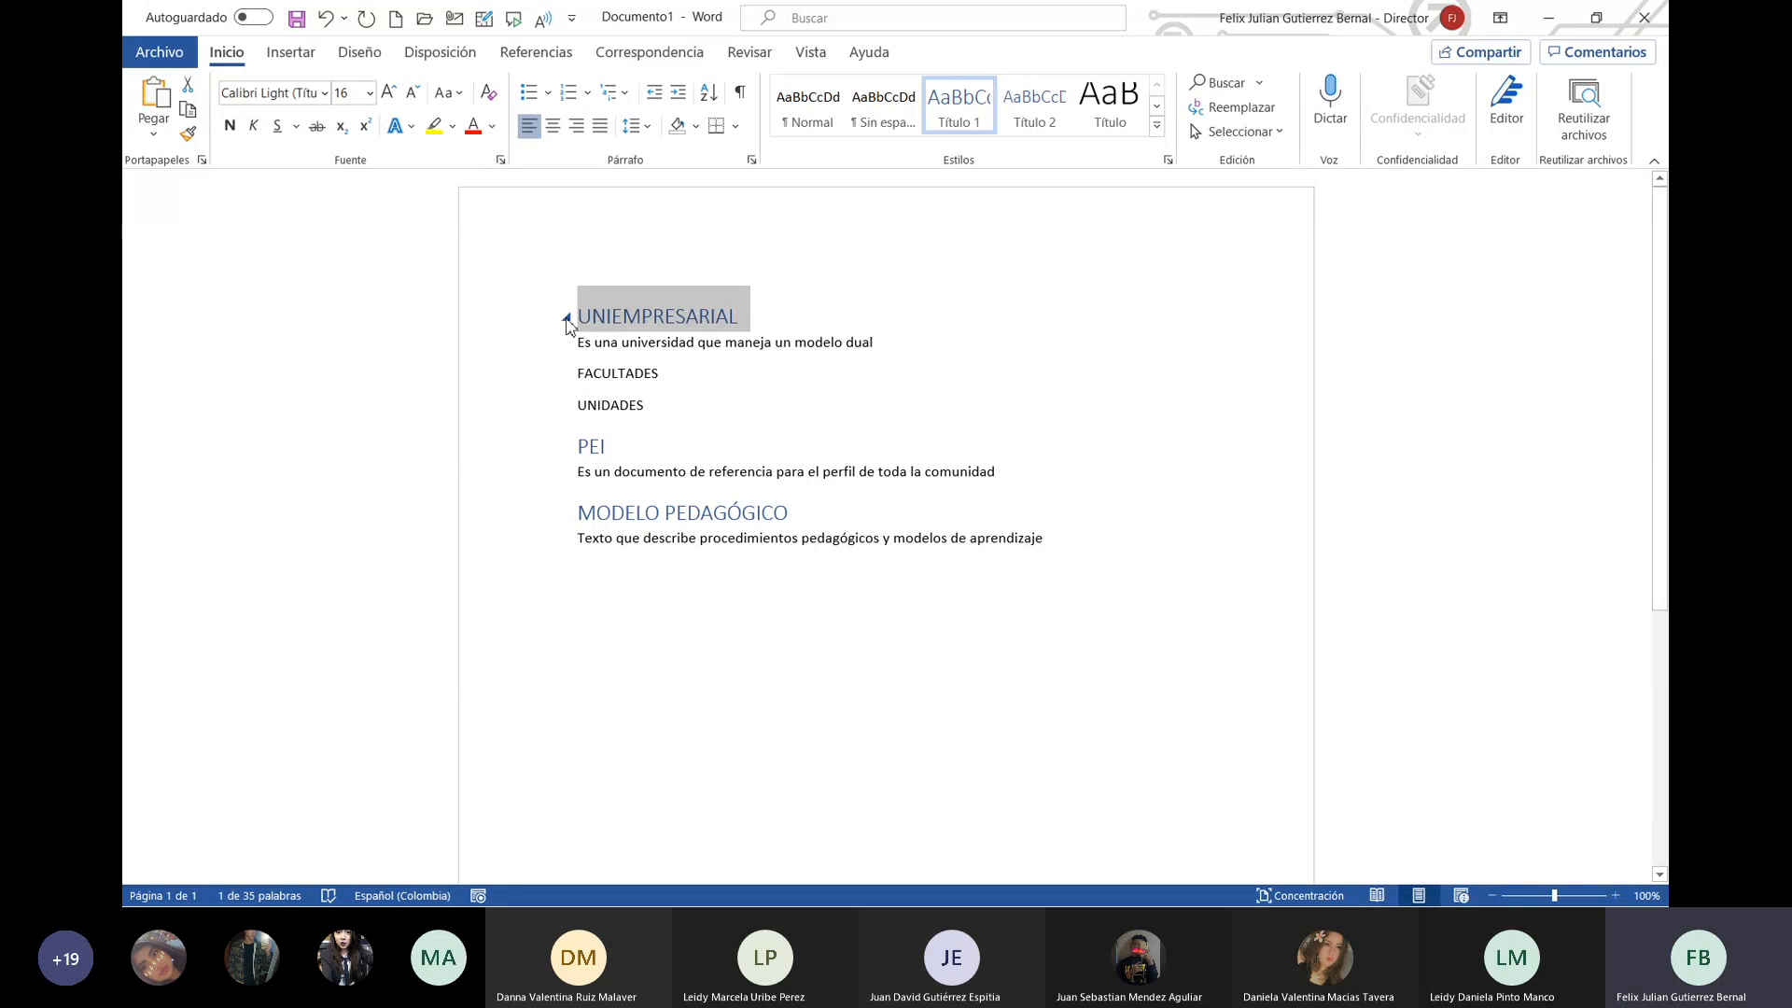
pyautogui.click(566, 318)
pyautogui.click(565, 318)
pyautogui.click(565, 318)
pyautogui.click(566, 318)
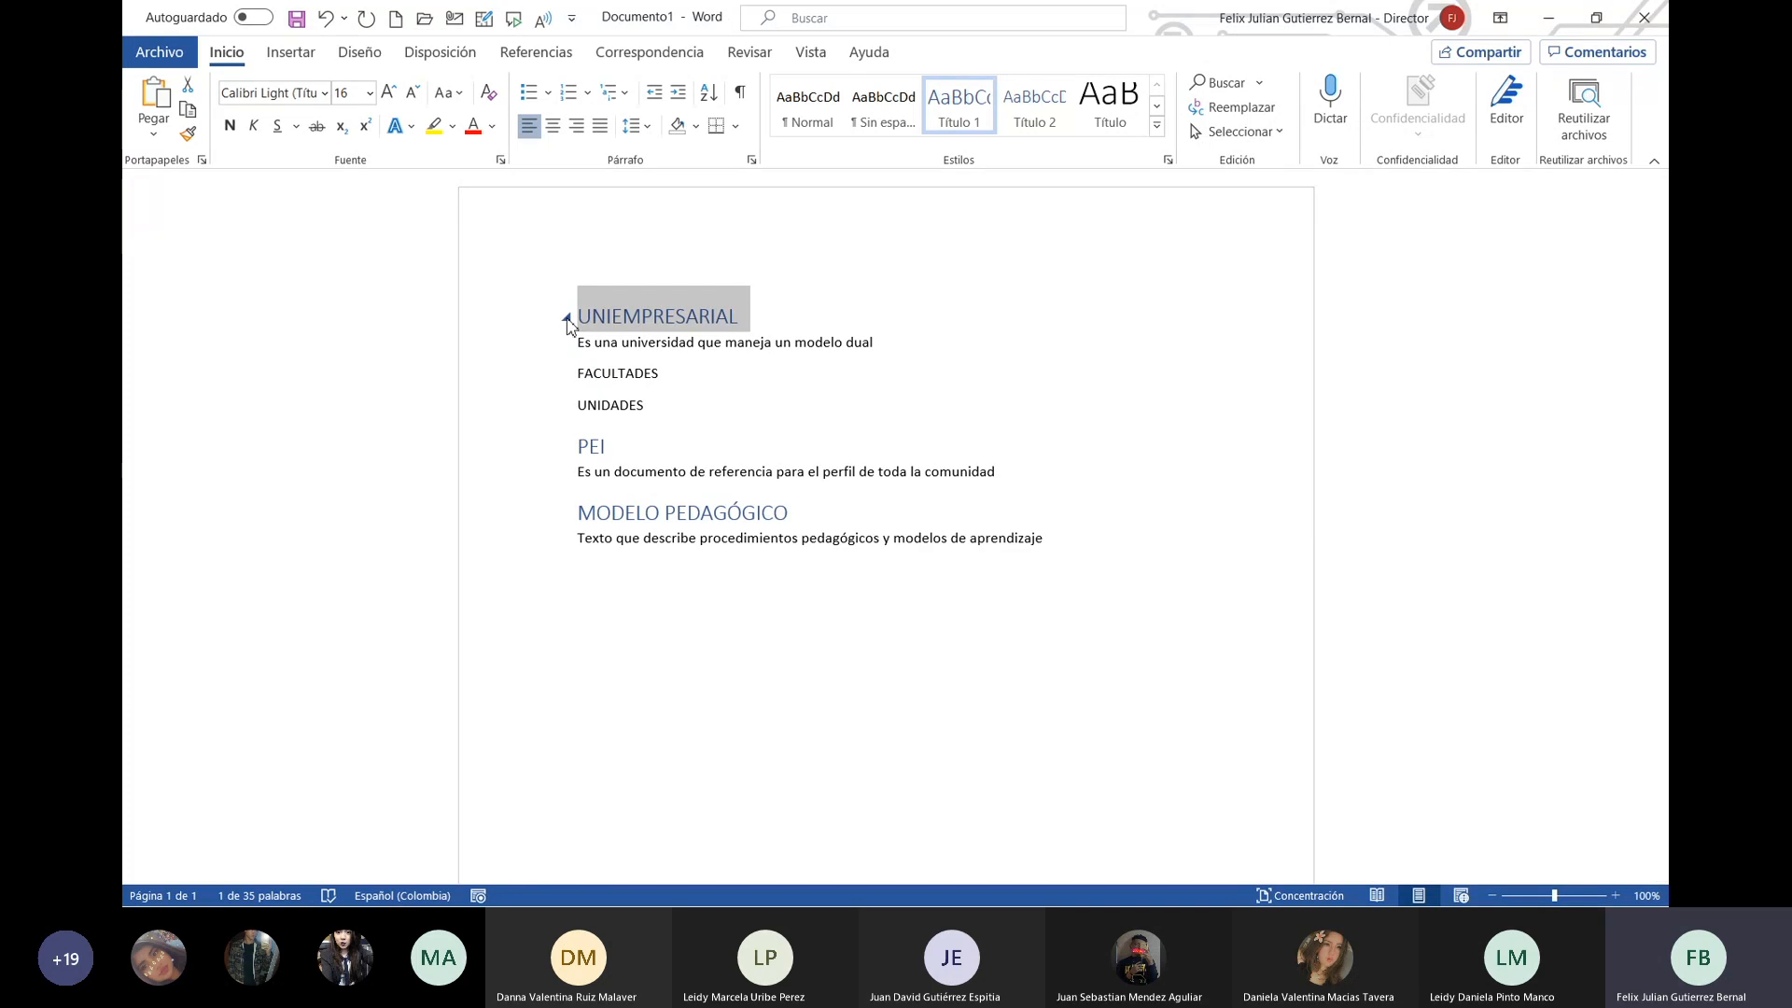
# Step: Collapse the sections under the PEI, MODELO PEDAGÓGICO and UNIEMPRESARIAL headings so only the titles show
pyautogui.click(605, 448)
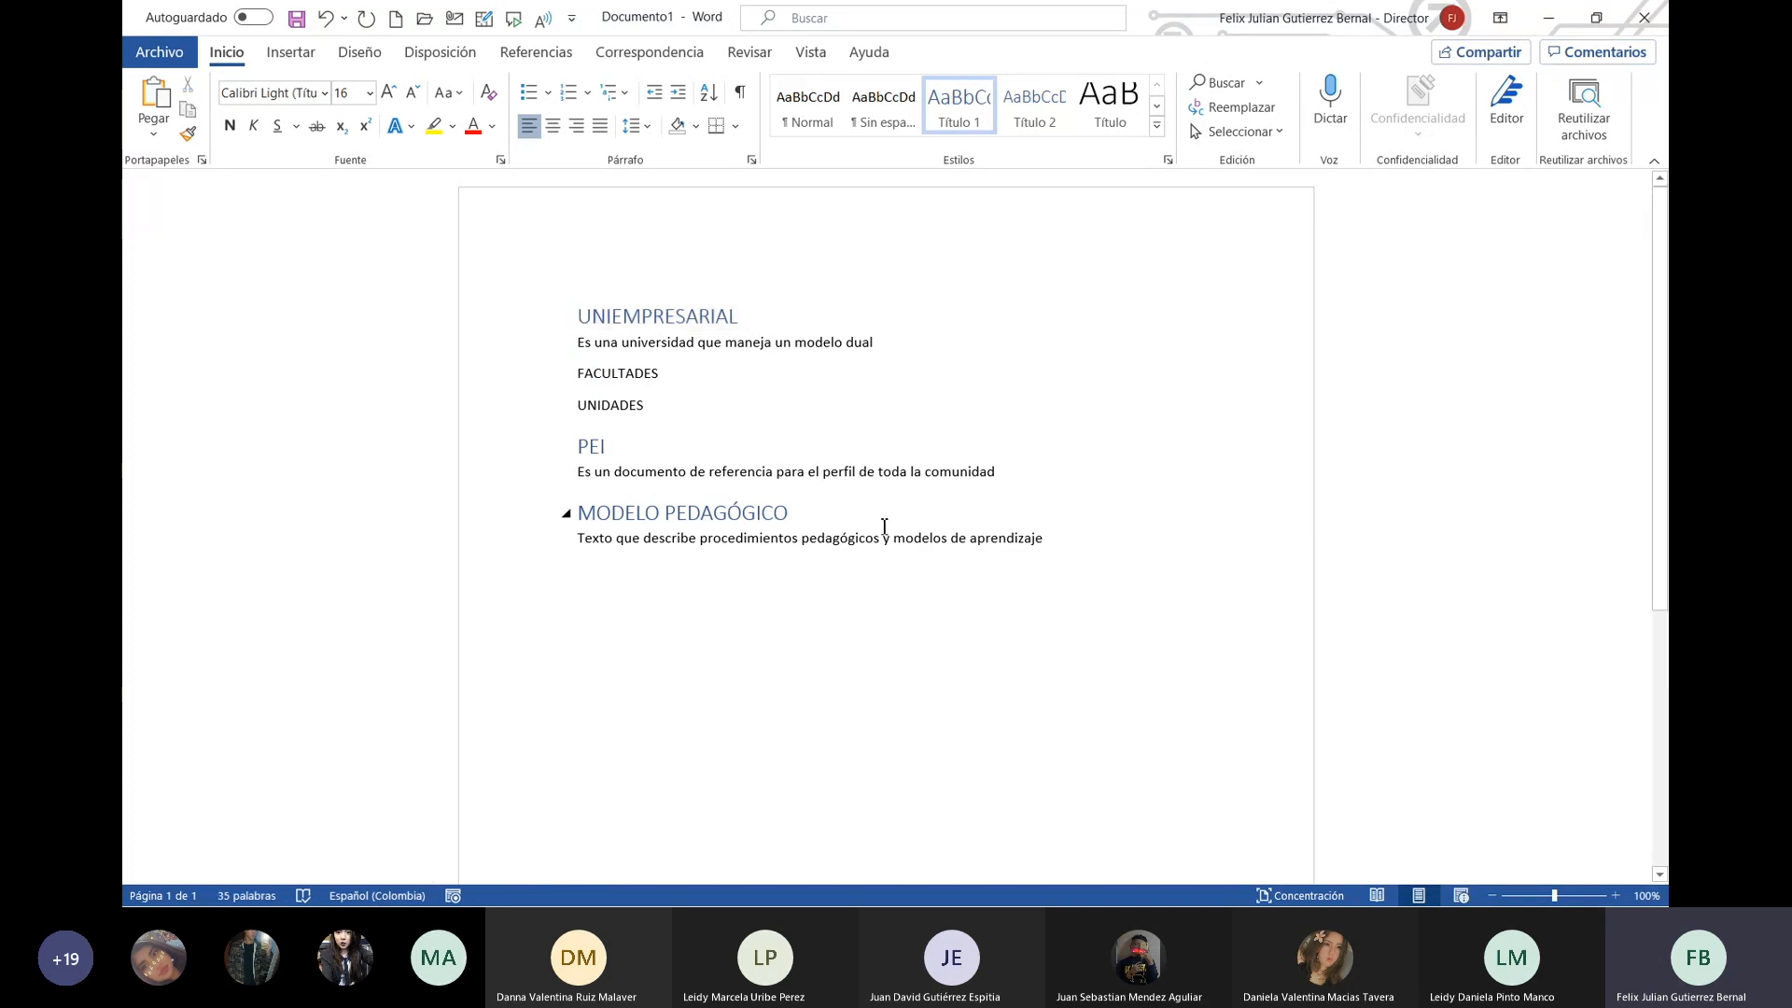
pyautogui.click(567, 449)
pyautogui.click(567, 449)
pyautogui.click(566, 449)
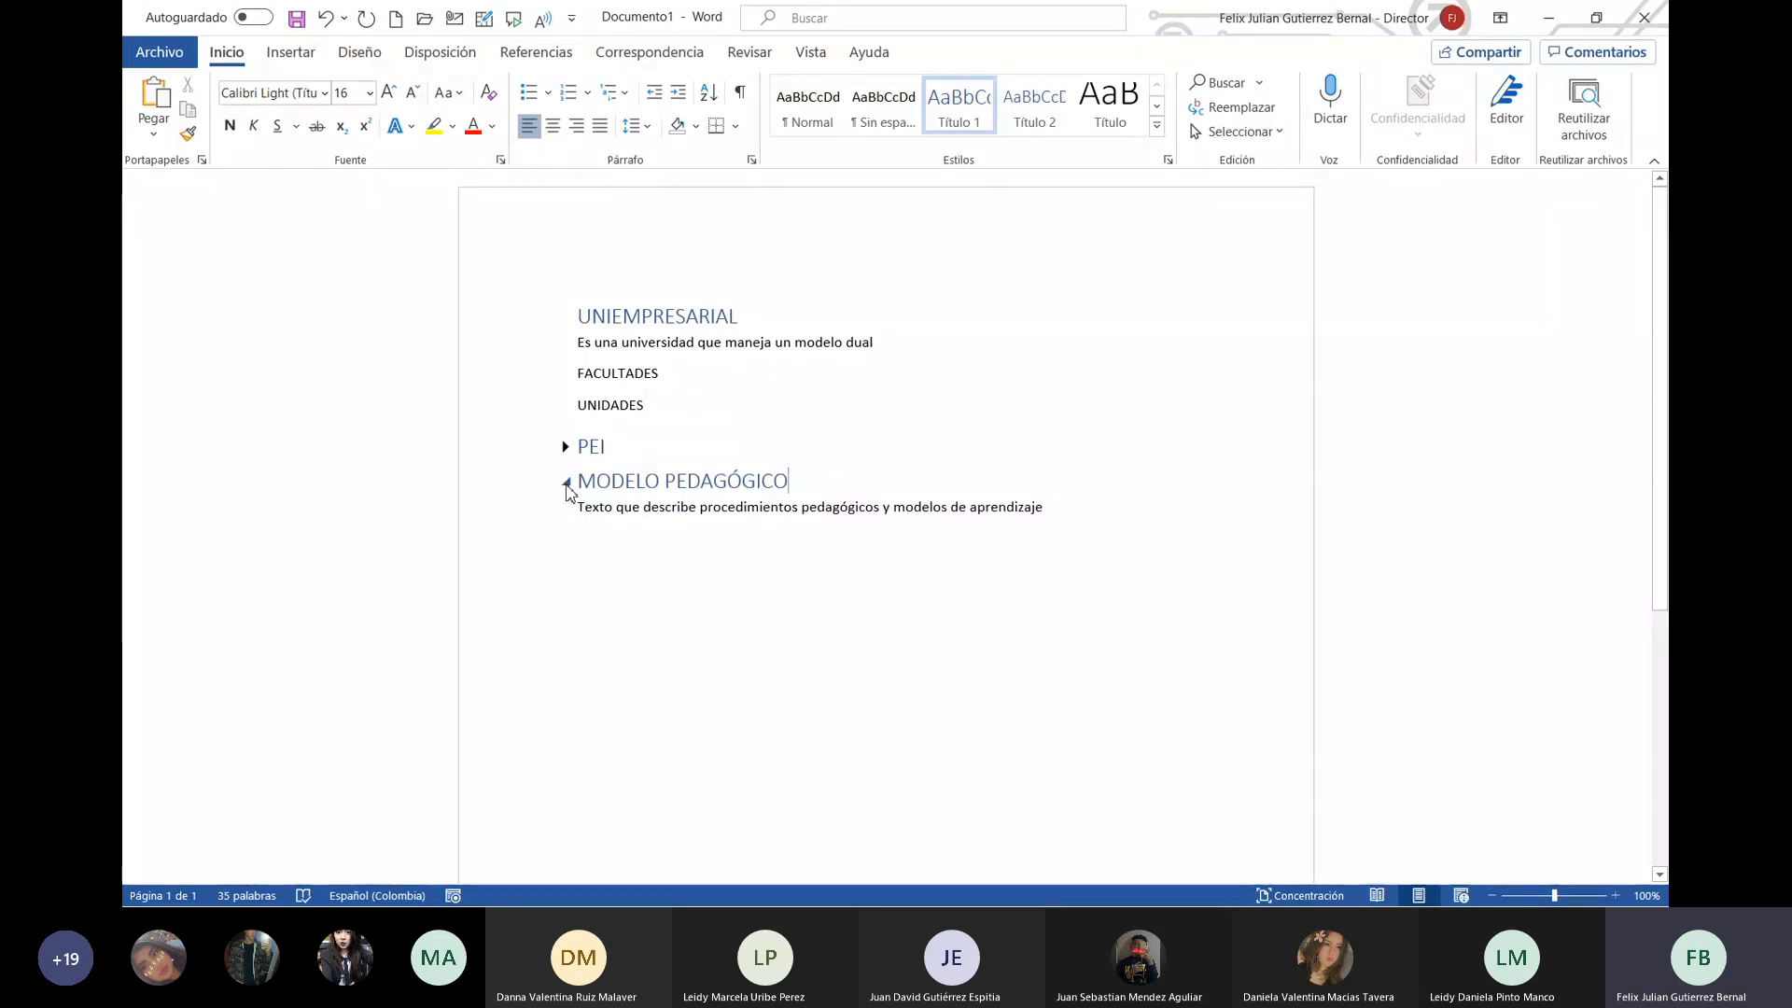
pyautogui.click(565, 513)
pyautogui.click(566, 319)
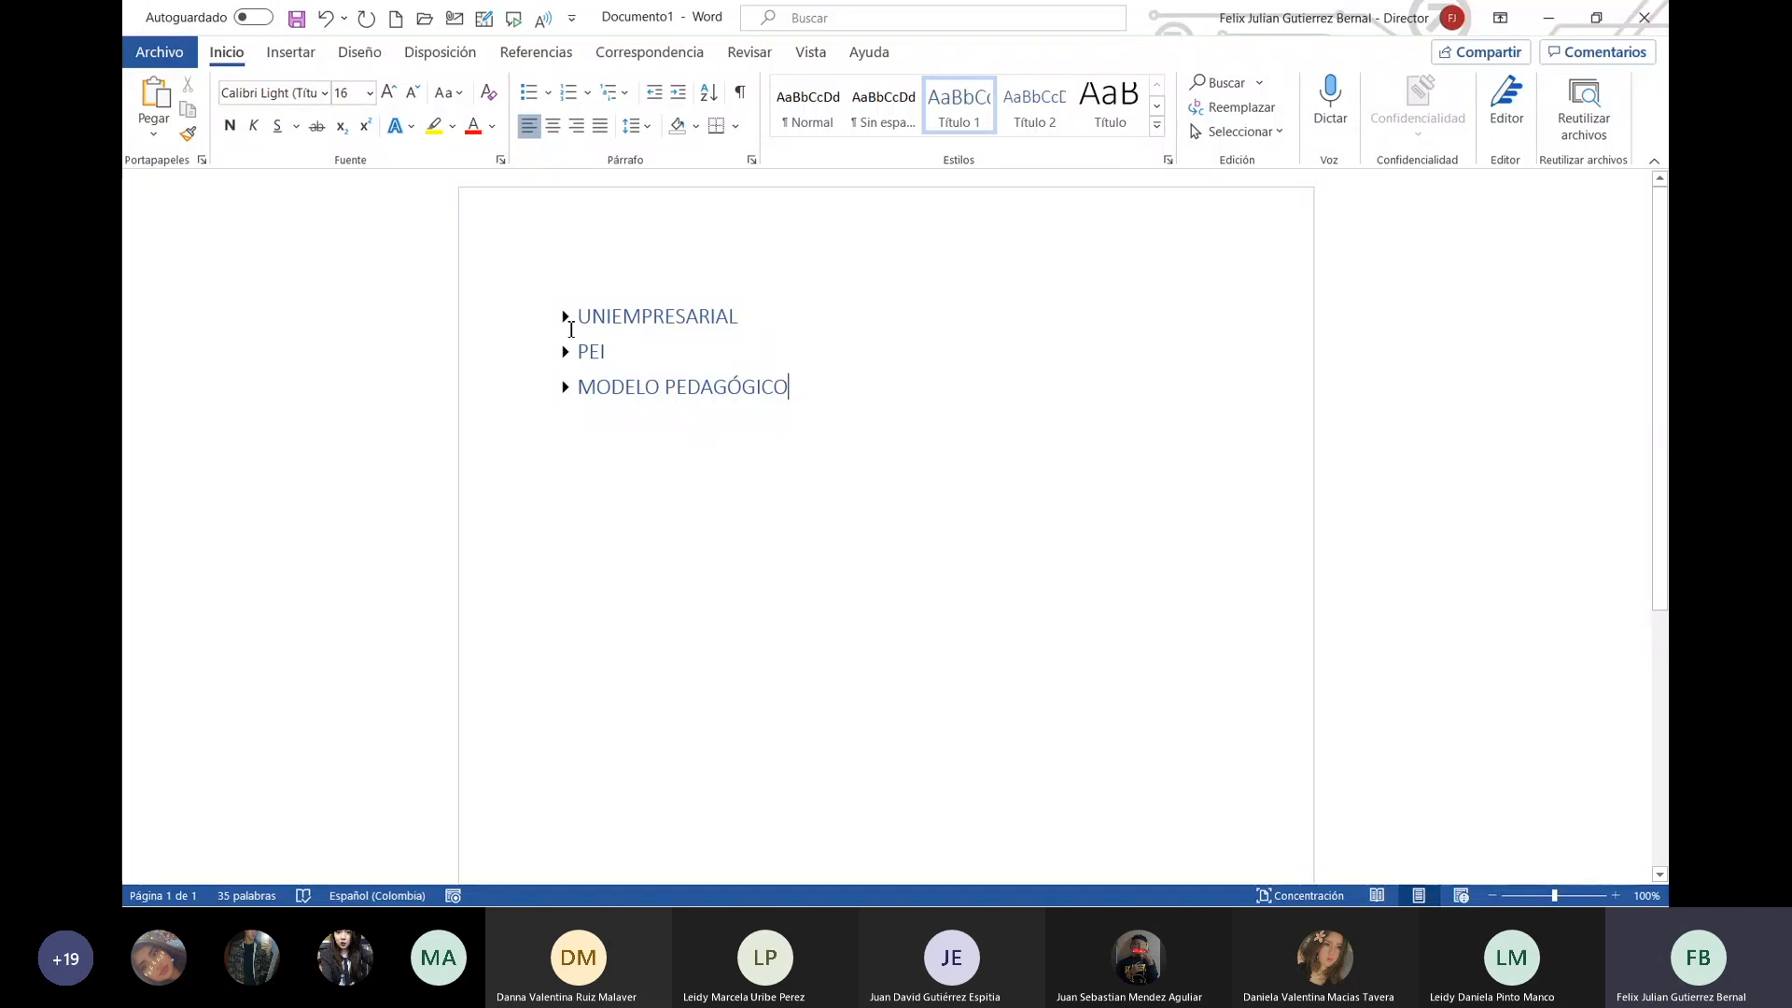
# Step: Expand the sections under the UNIEMPRESARIAL, PEI and MODELO PEDAGÓGICO headings so their text shows again
pyautogui.click(564, 319)
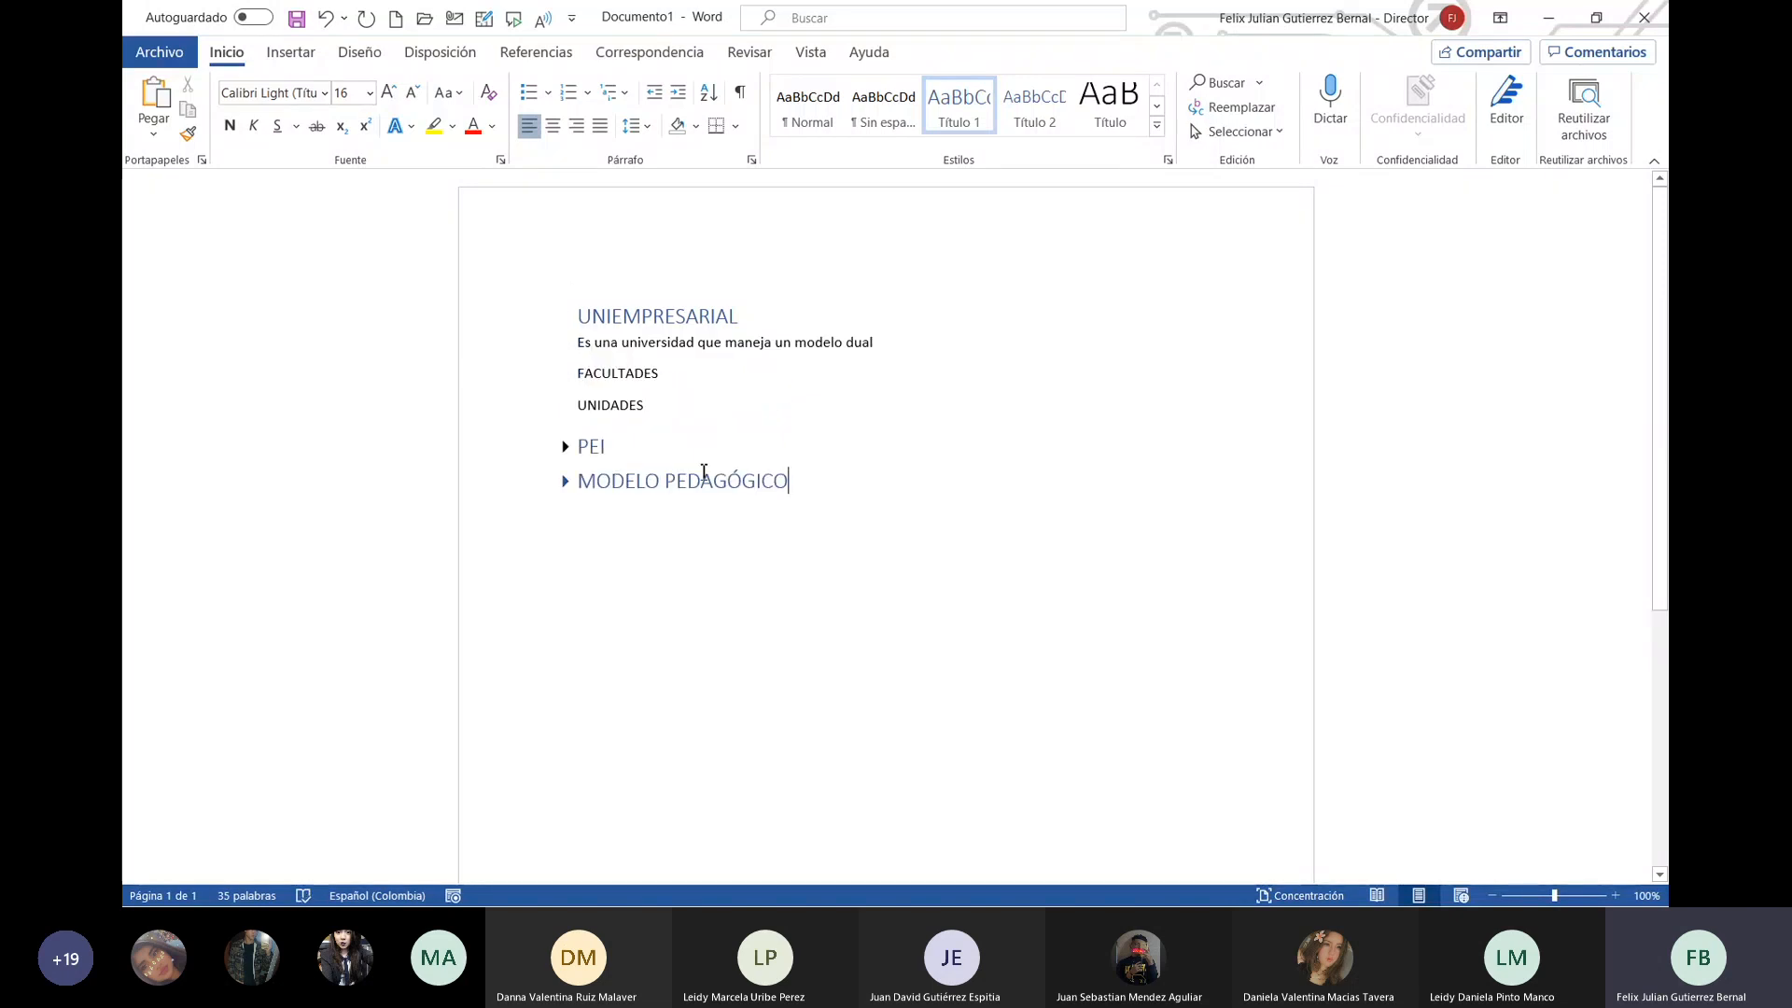
pyautogui.click(565, 447)
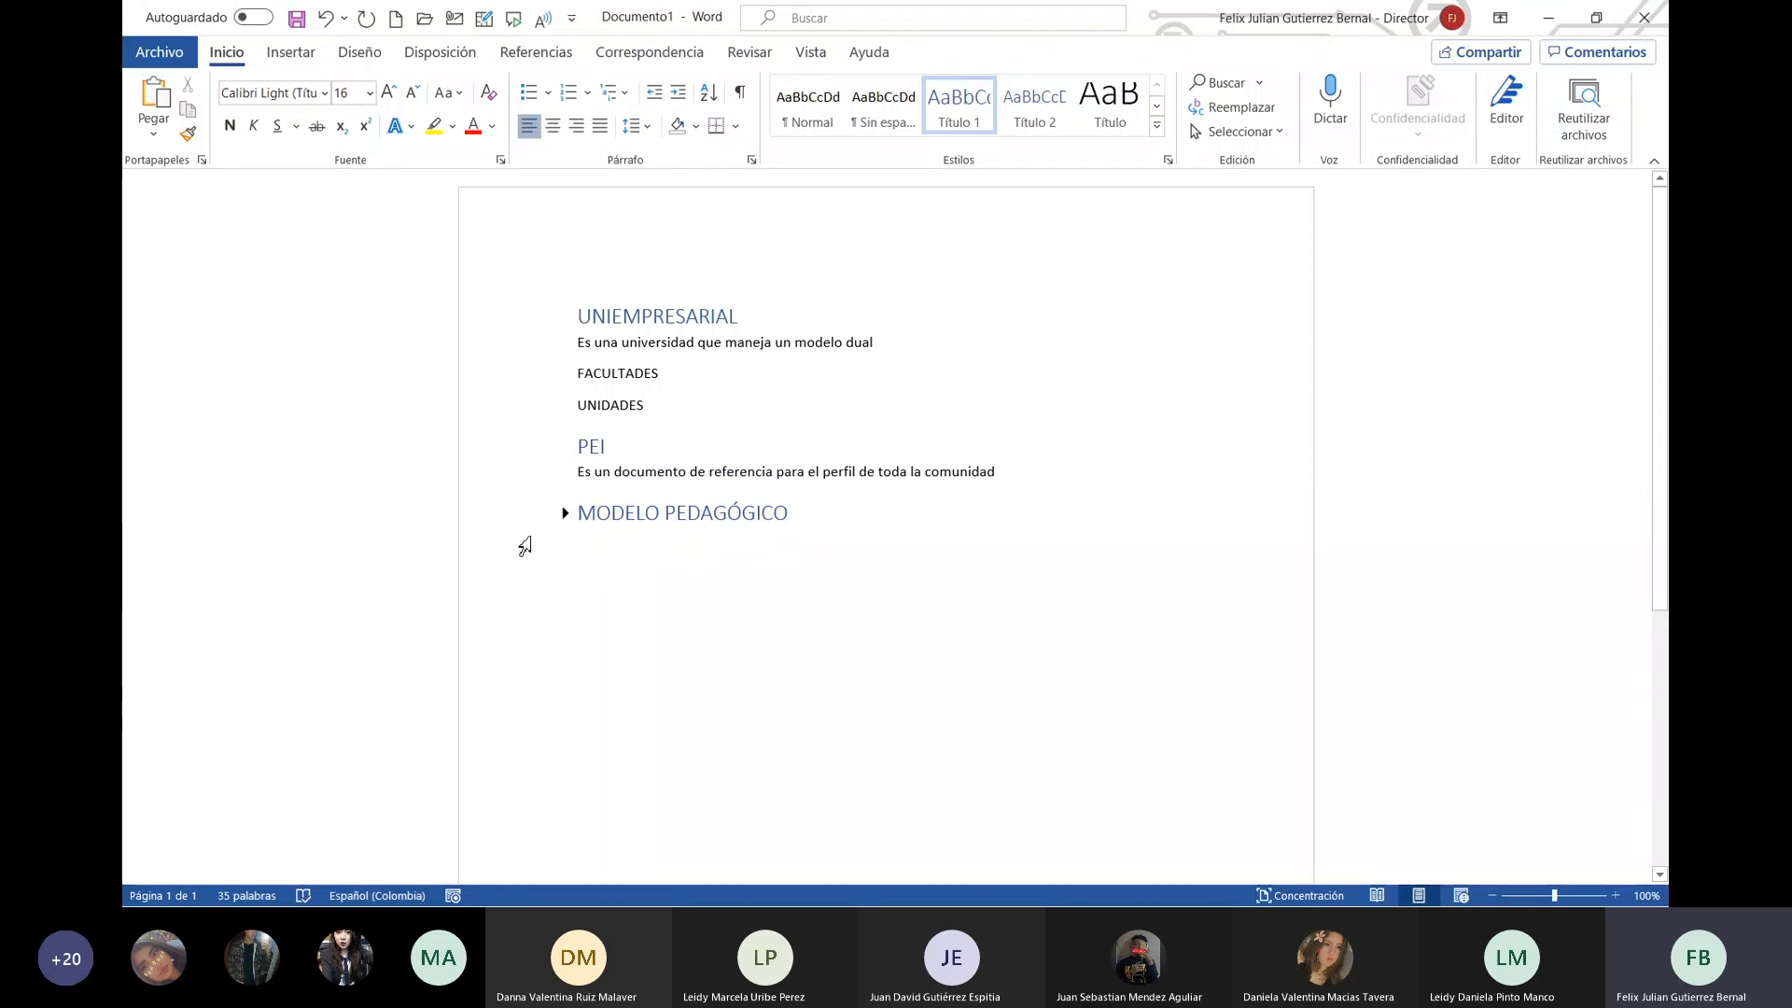
pyautogui.click(566, 514)
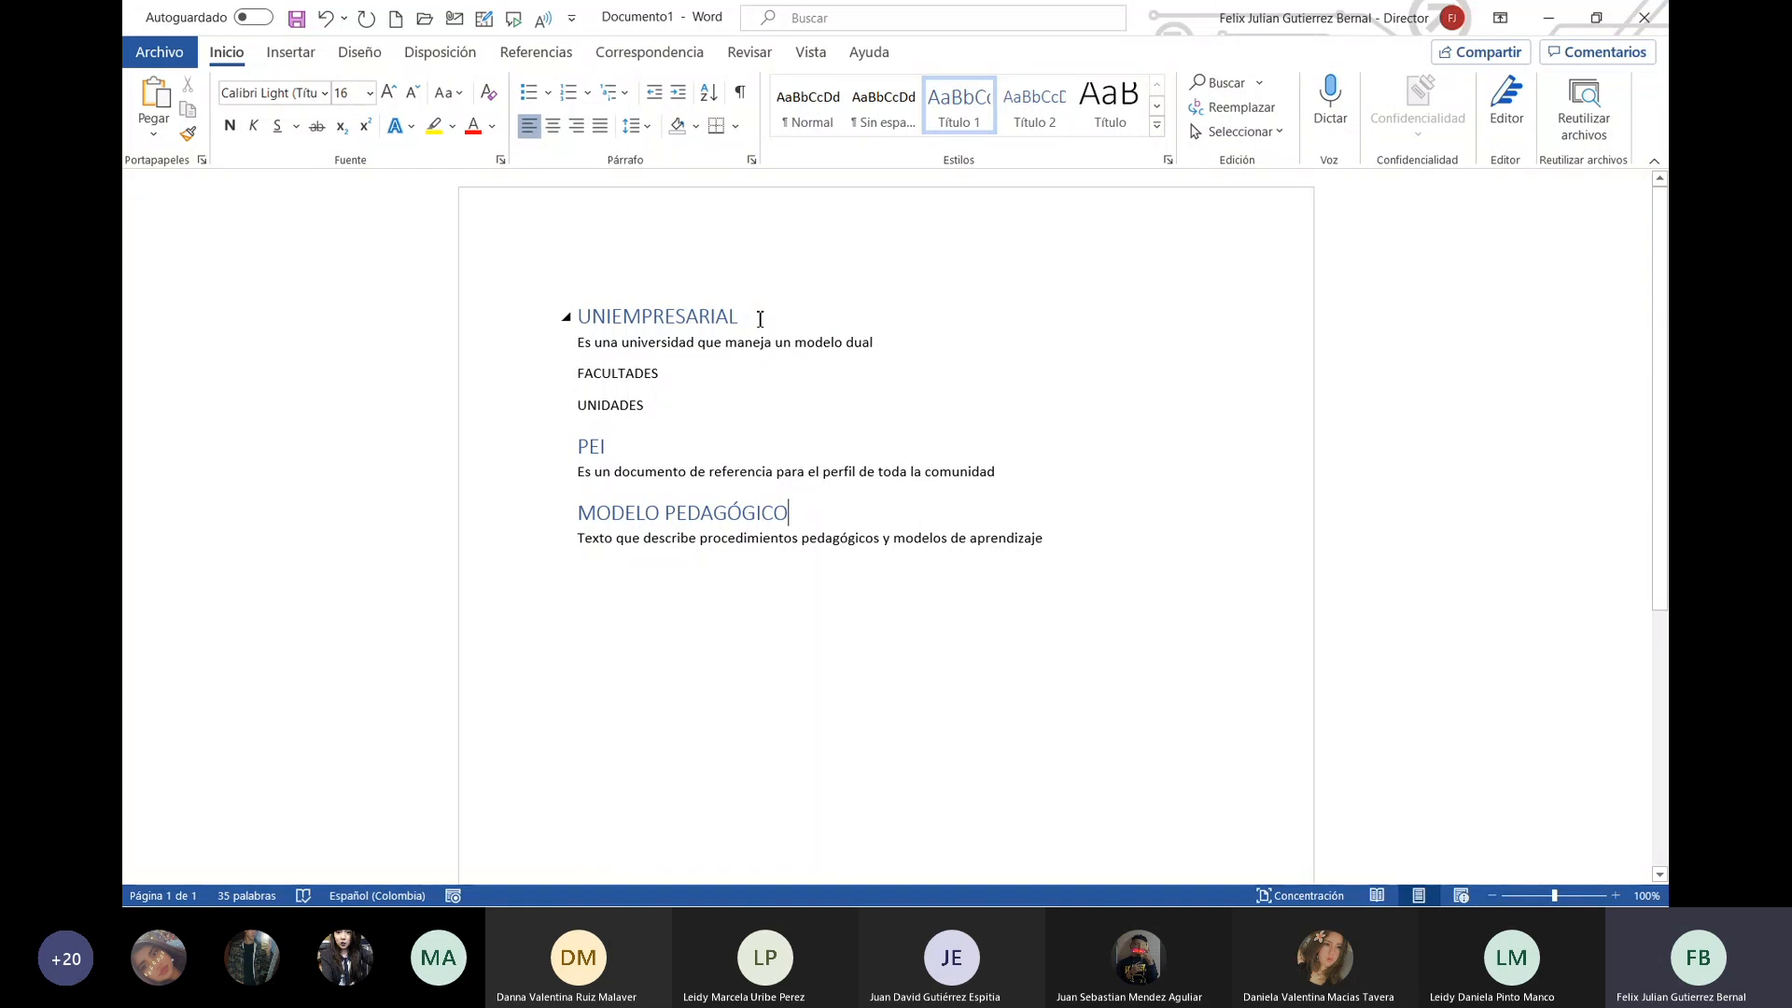
# Step: Modify the Título 1 style, starting from the UNIEMPRESARIAL heading, with the Automático font color and bold
pyautogui.moveTo(761, 319); pyautogui.dragTo(575, 318)
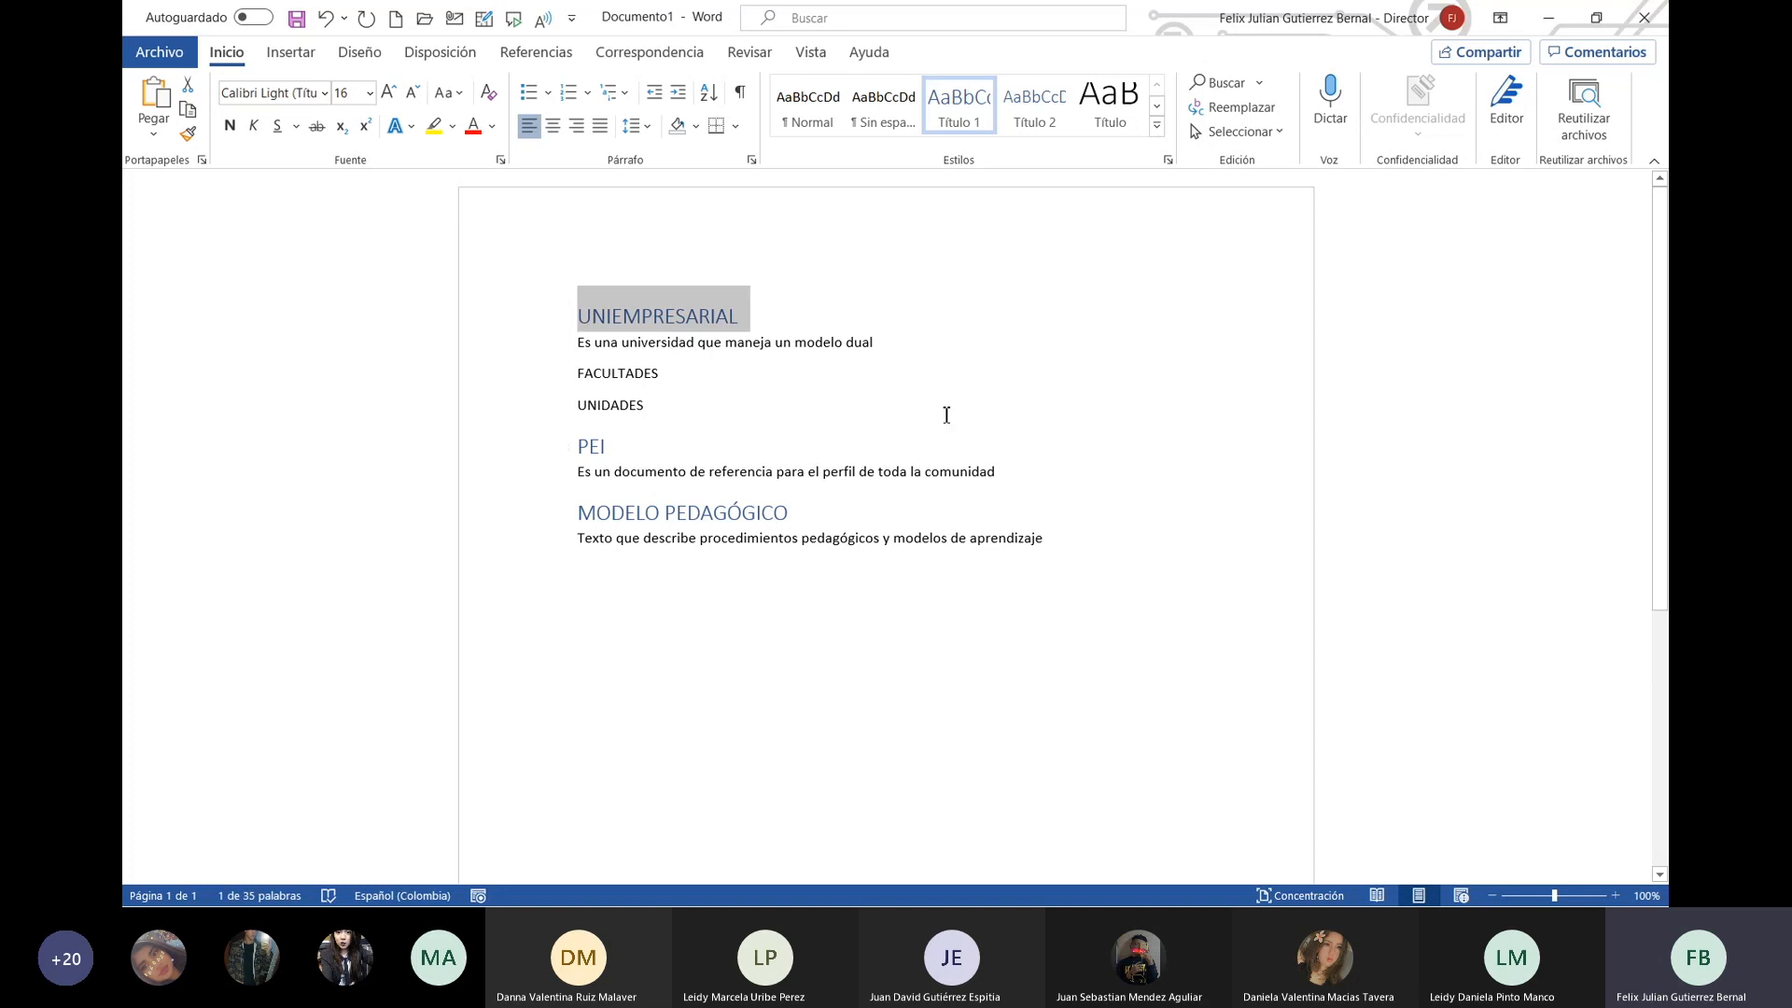
pyautogui.click(879, 390)
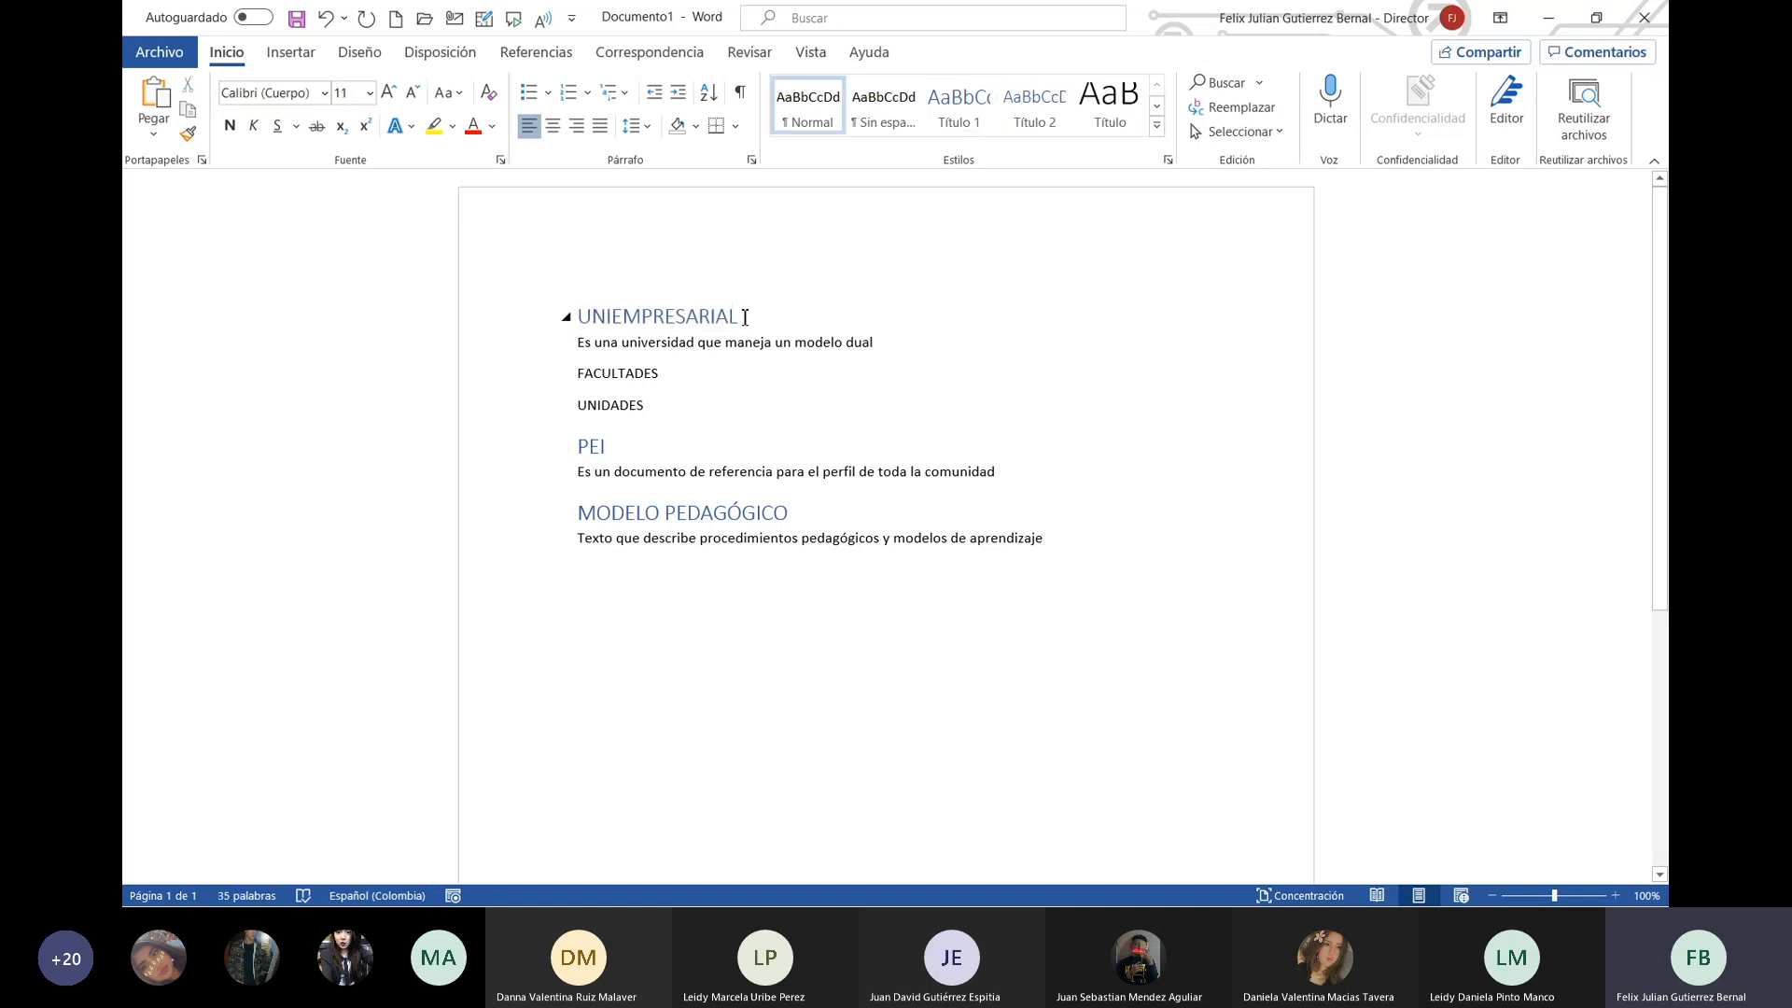
pyautogui.click(745, 317)
pyautogui.click(707, 321)
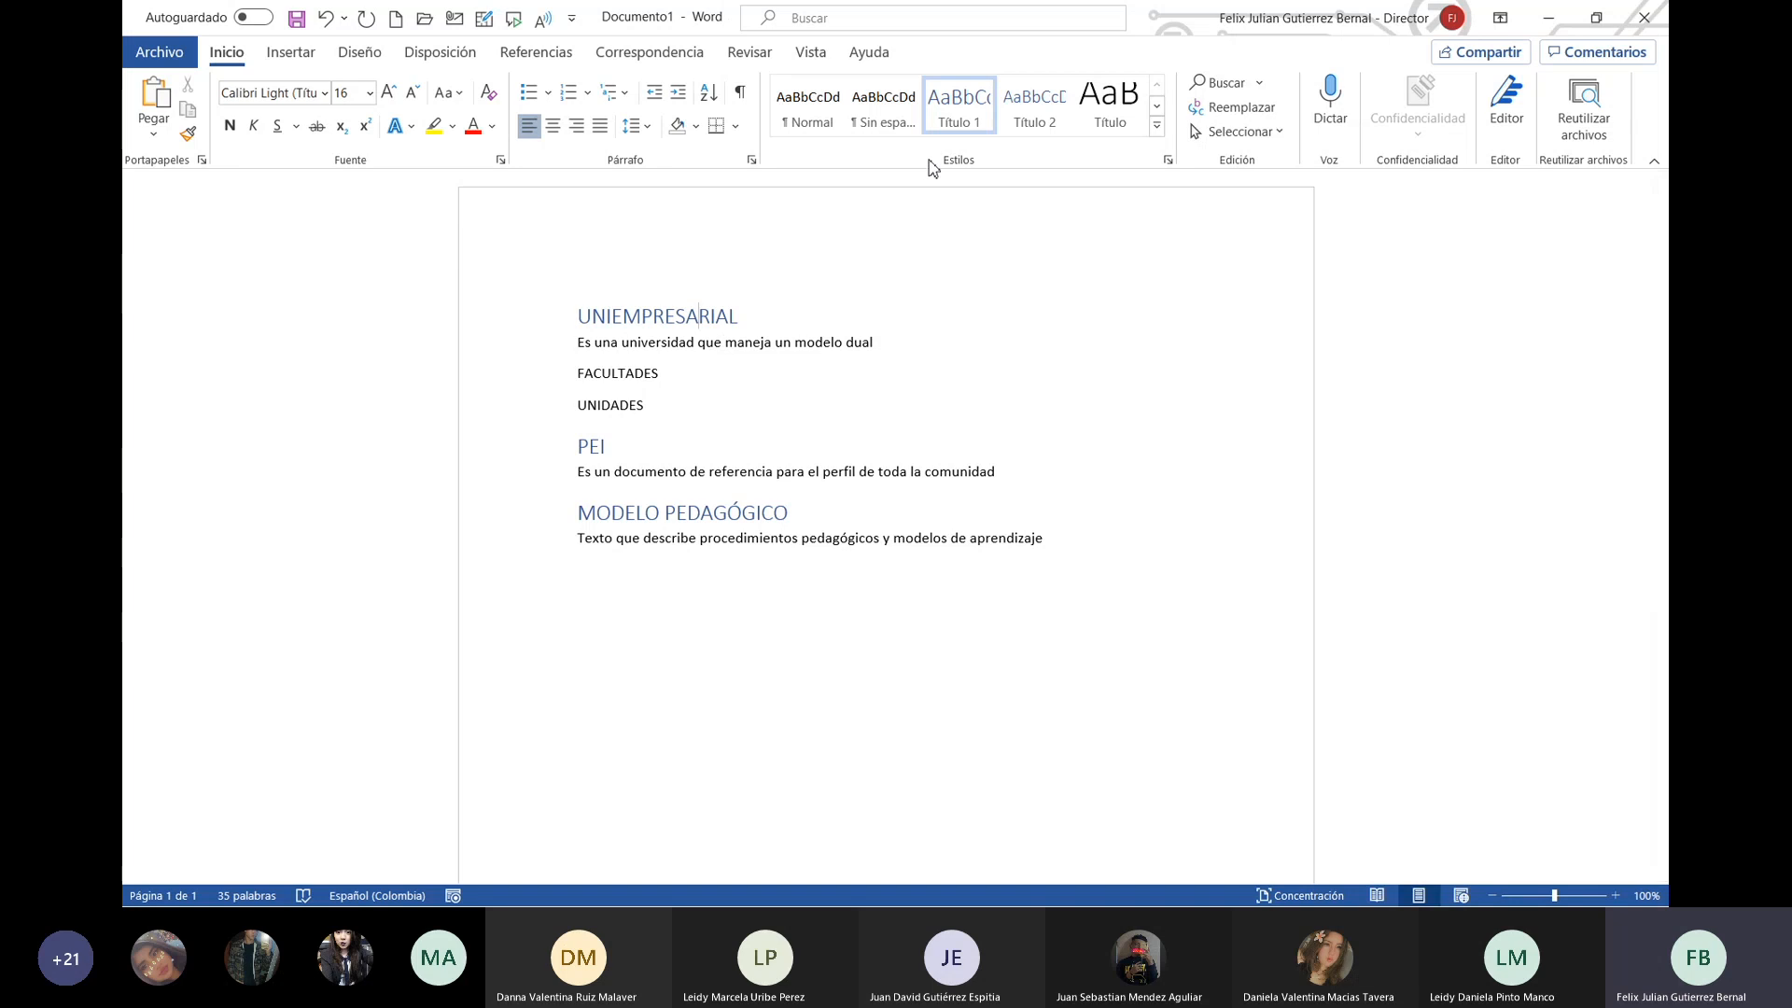
pyautogui.rightClick(970, 115)
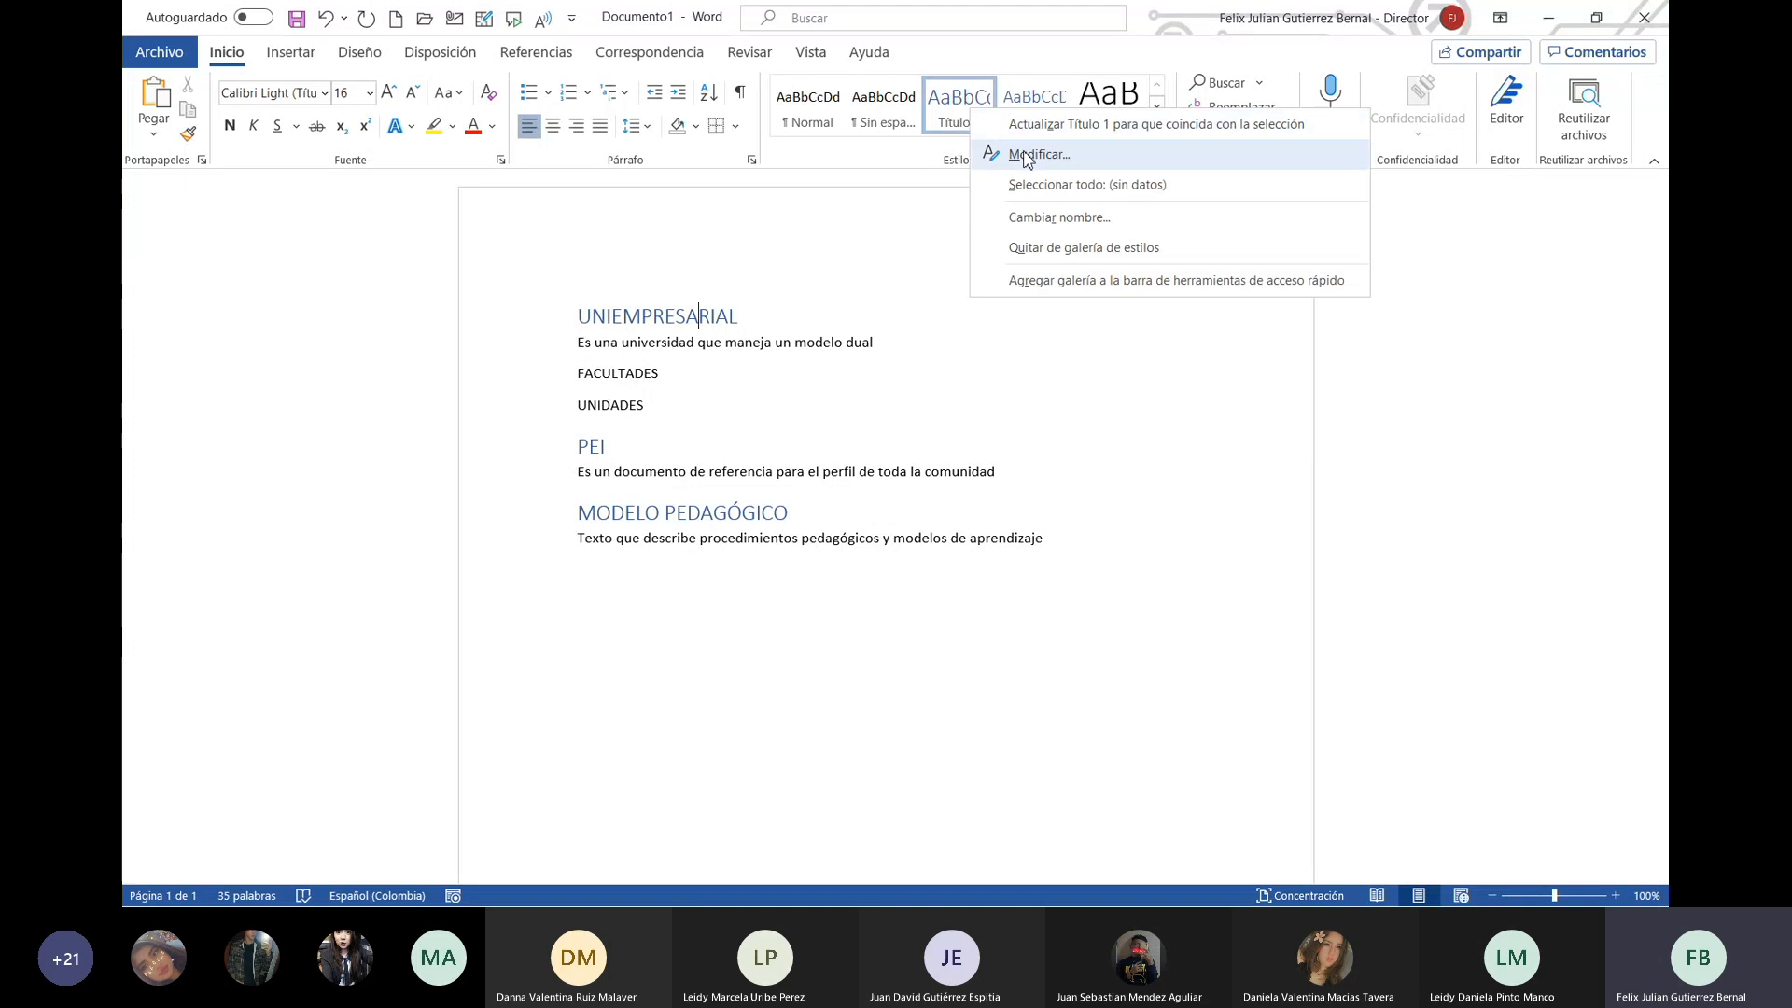
pyautogui.click(1026, 156)
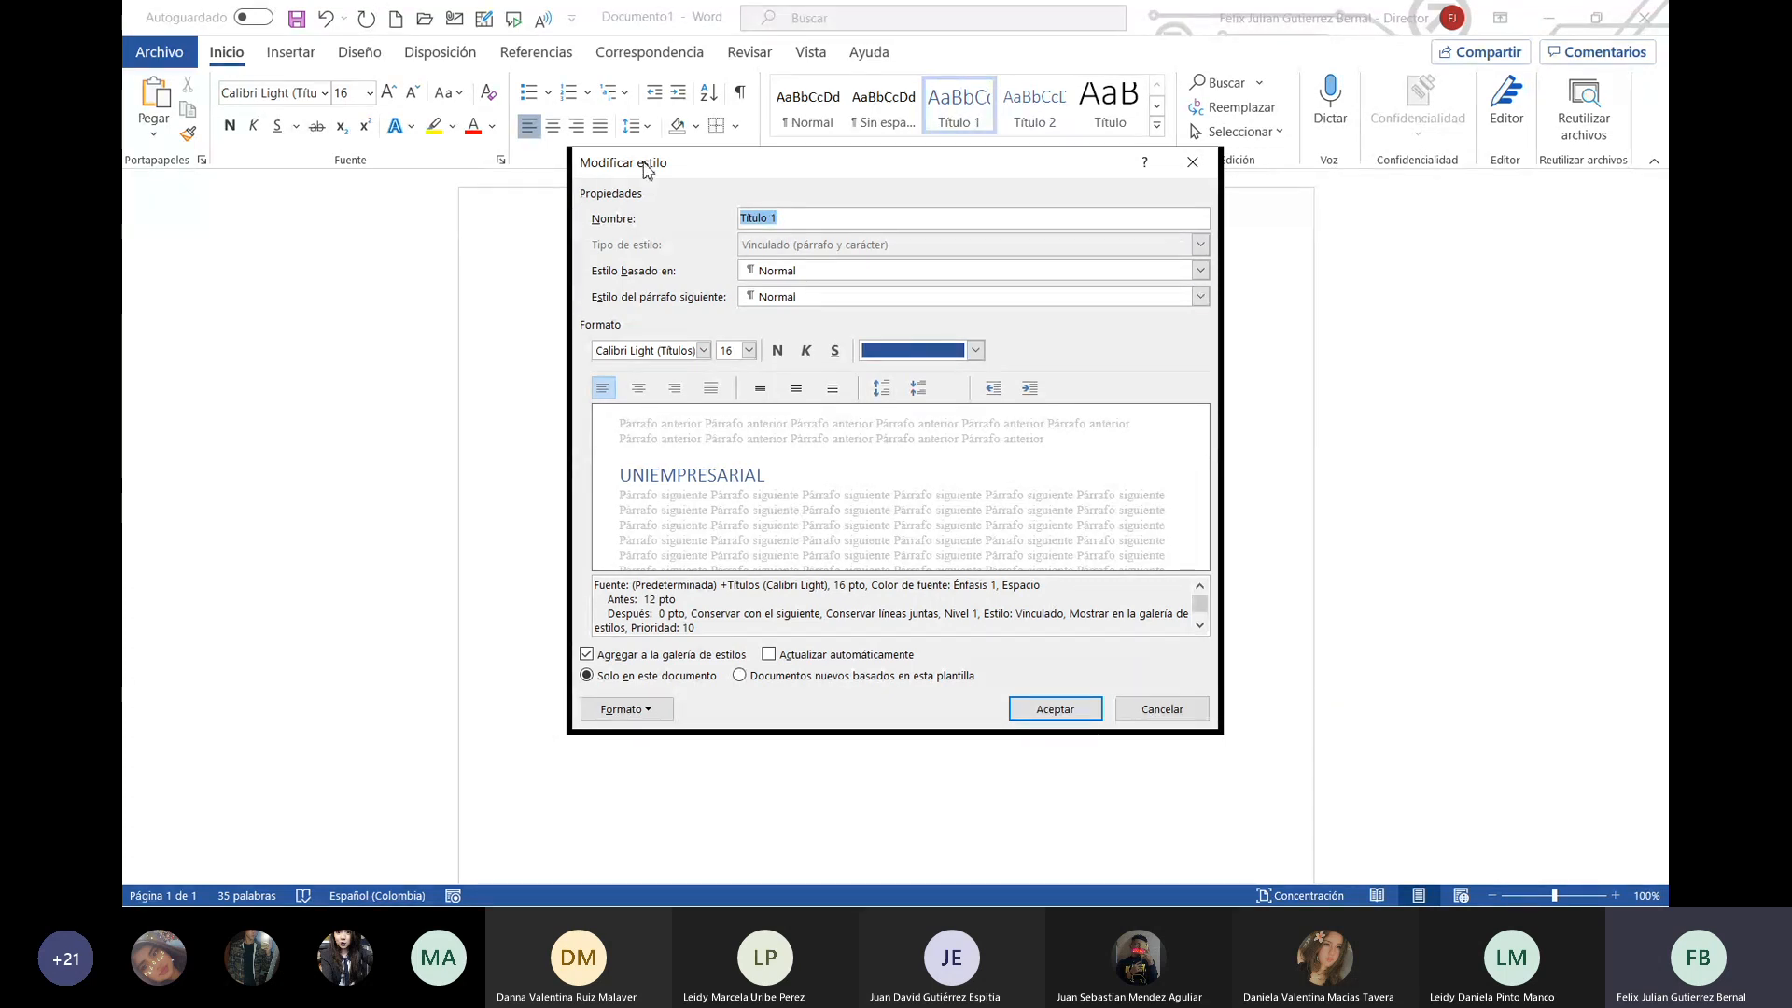
pyautogui.click(975, 350)
pyautogui.click(956, 382)
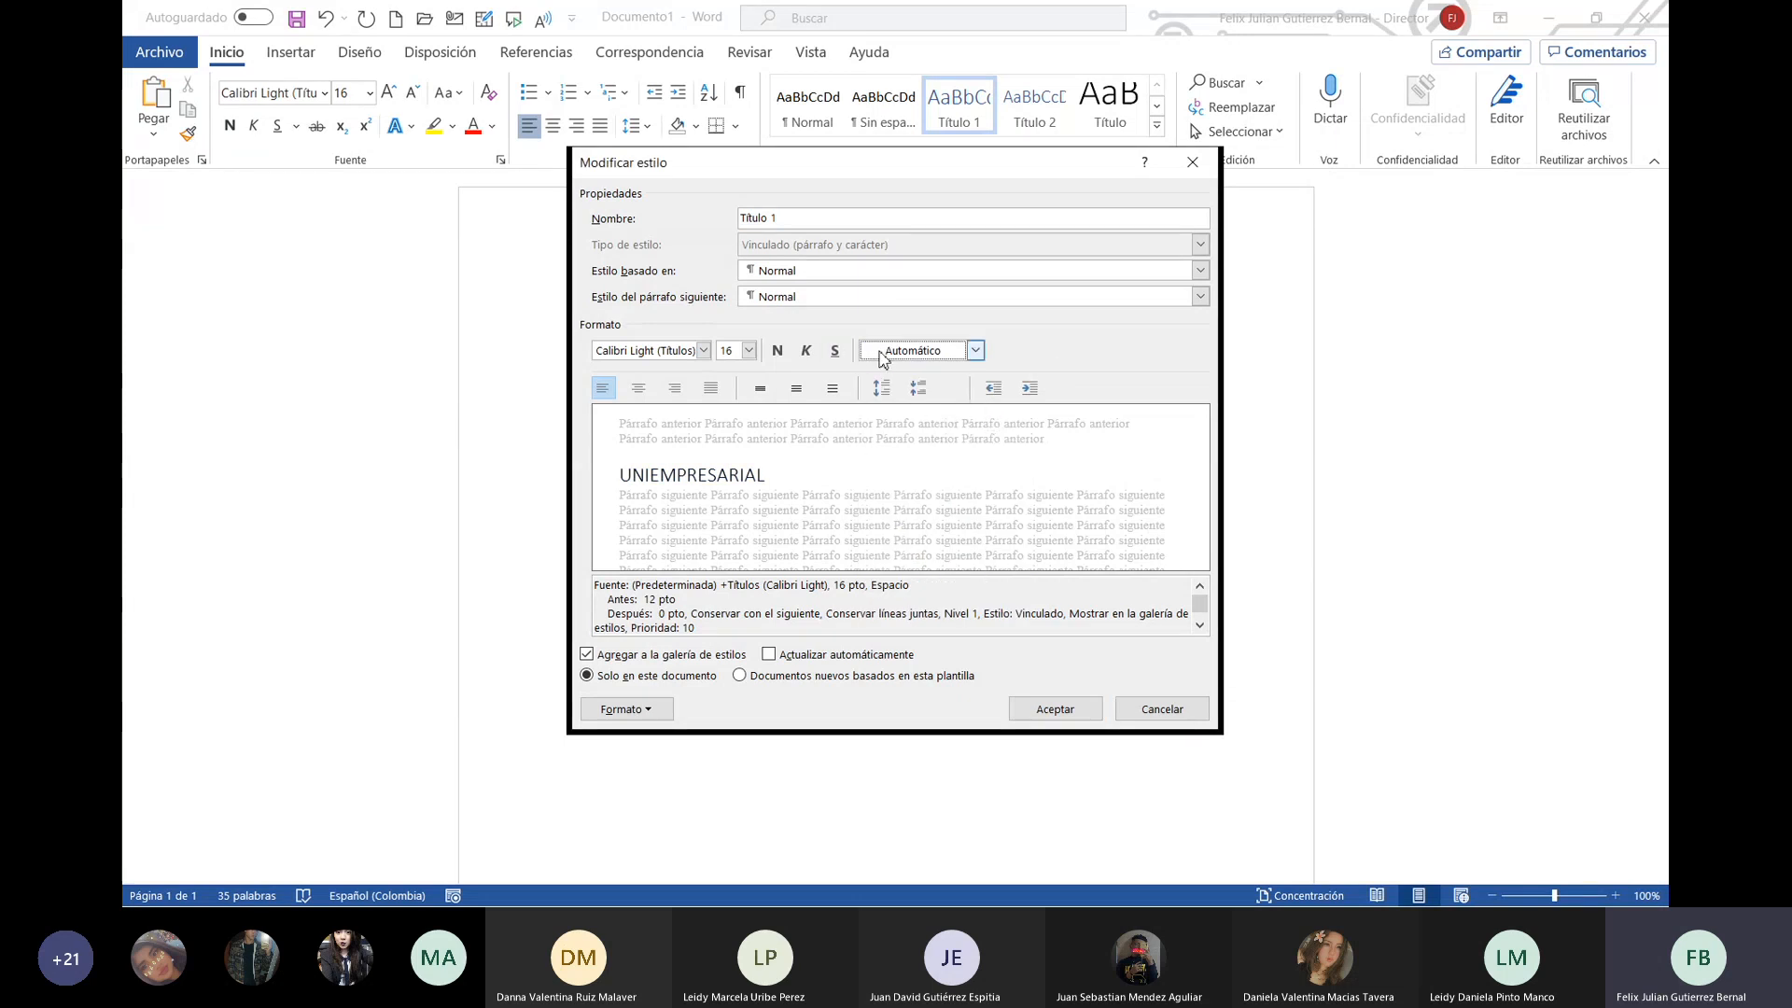
pyautogui.click(778, 350)
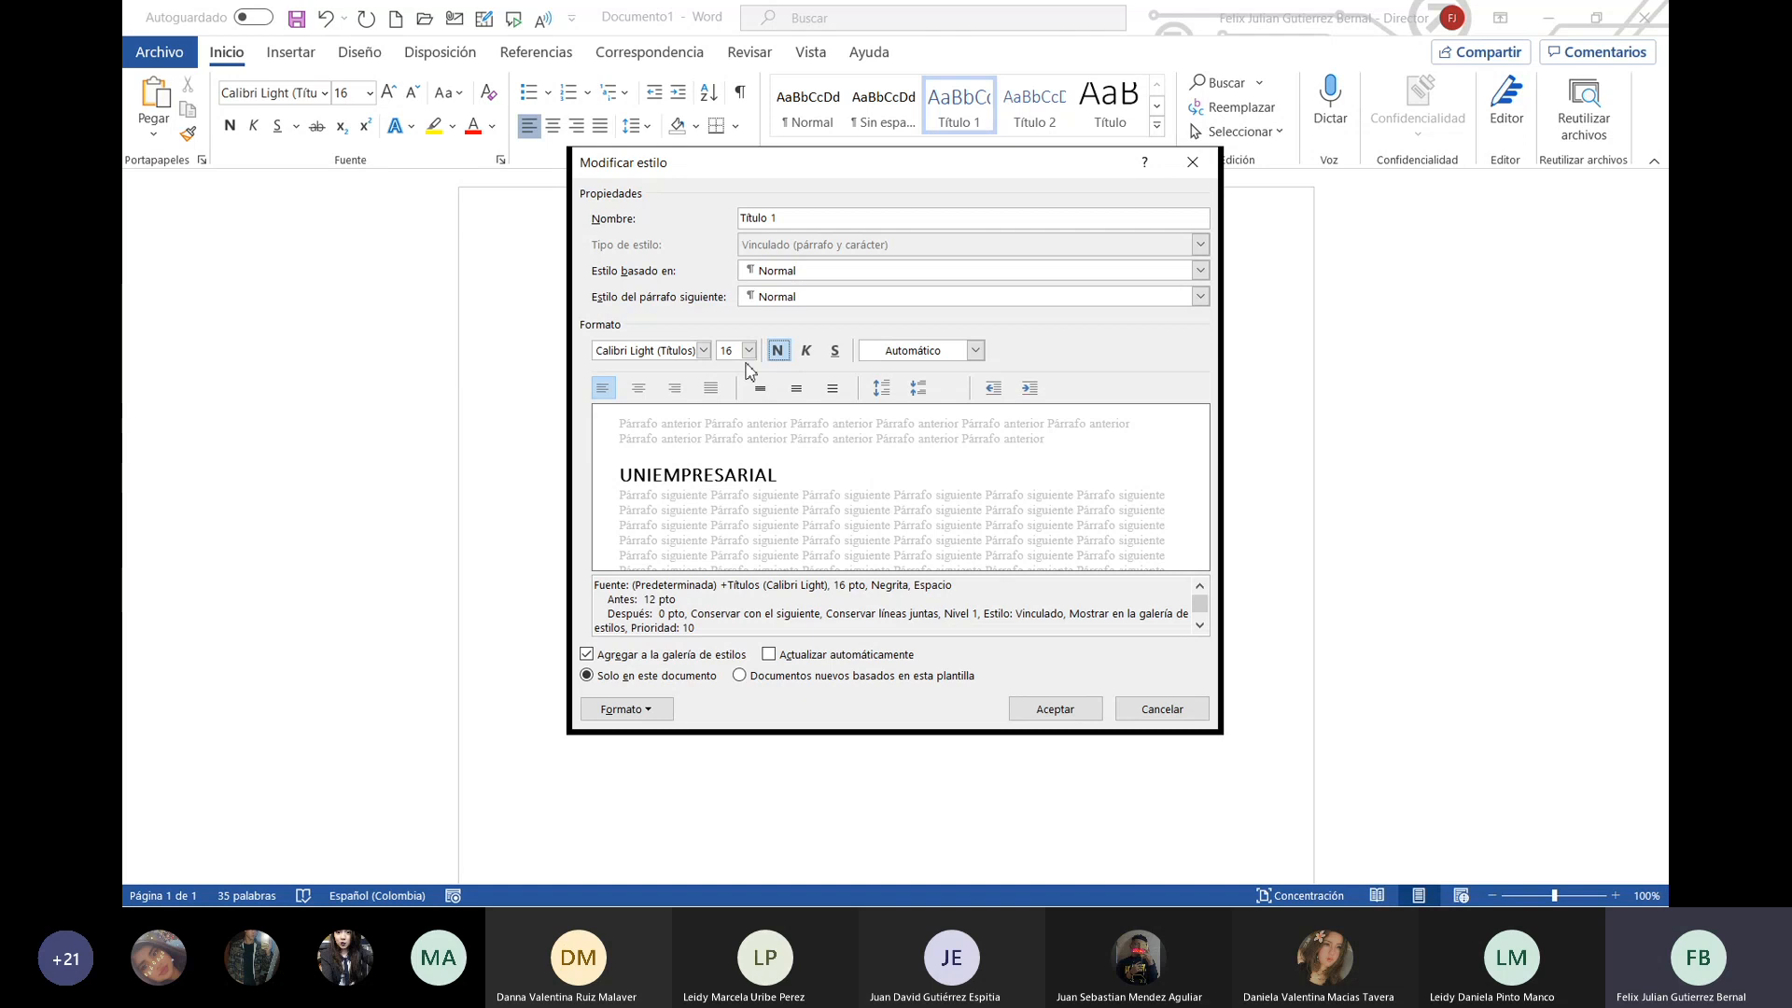
# Step: Set the Título 1 style's font size to 24 and its font to Corbel
pyautogui.click(749, 351)
pyautogui.click(750, 351)
pyautogui.click(749, 351)
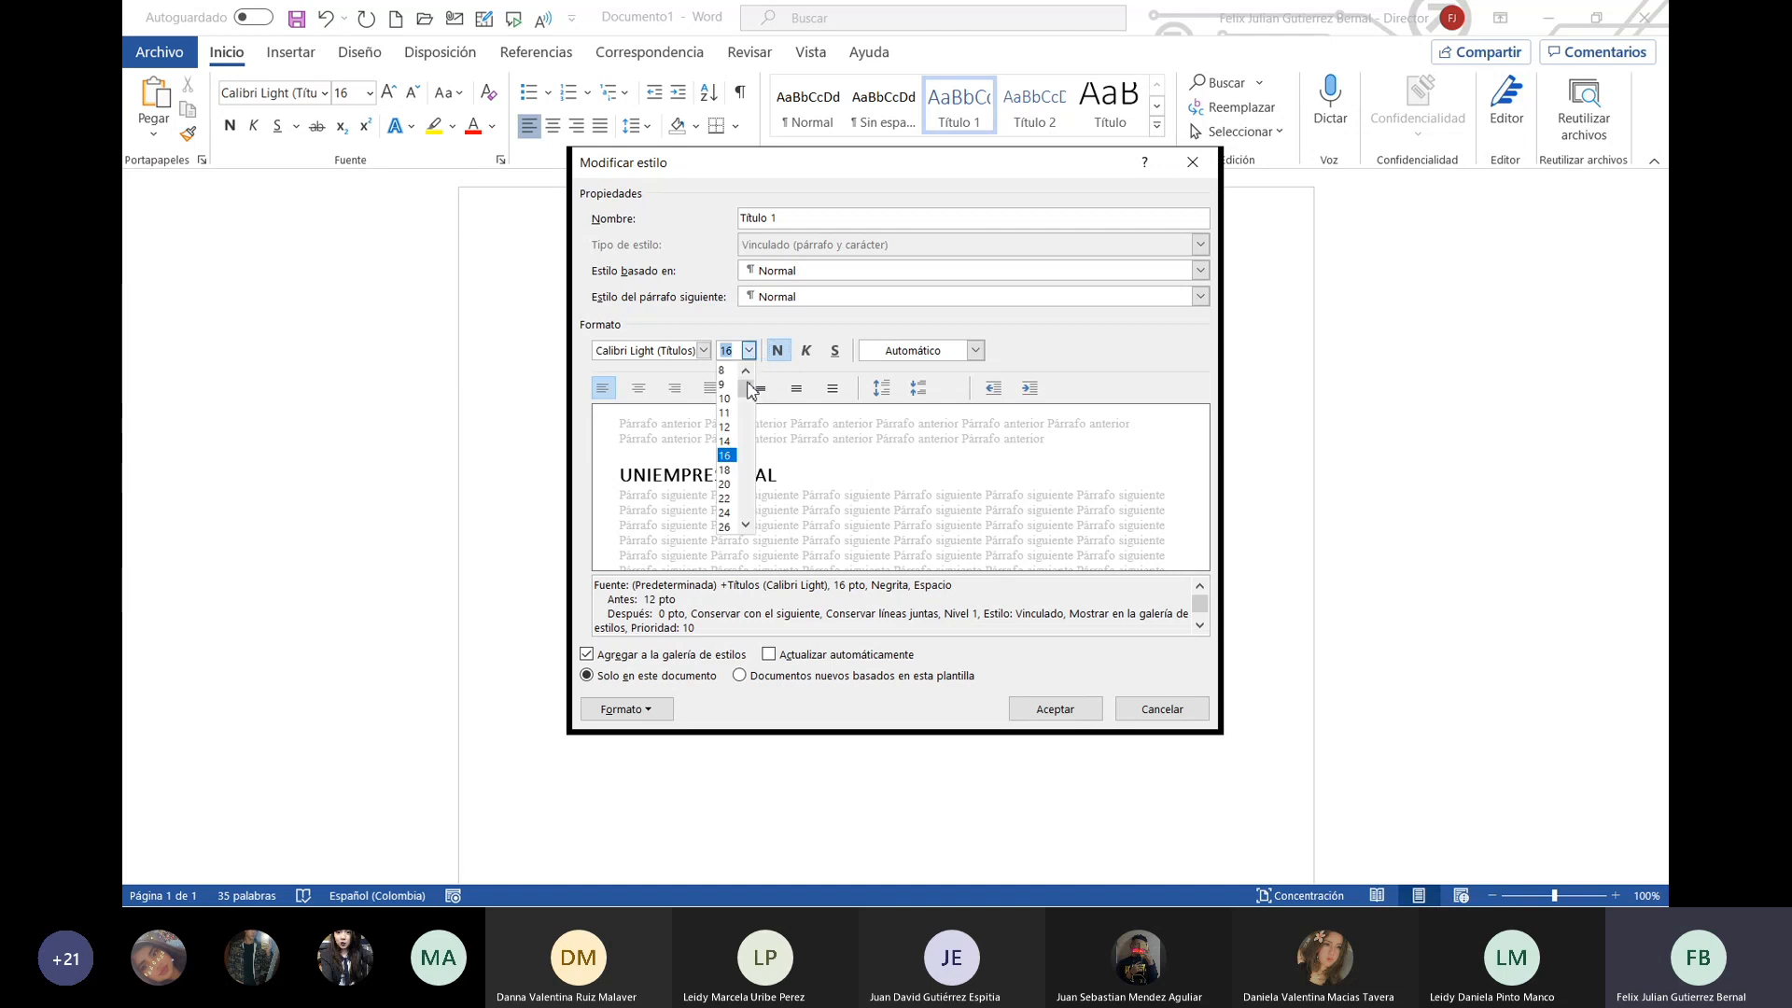
pyautogui.click(732, 511)
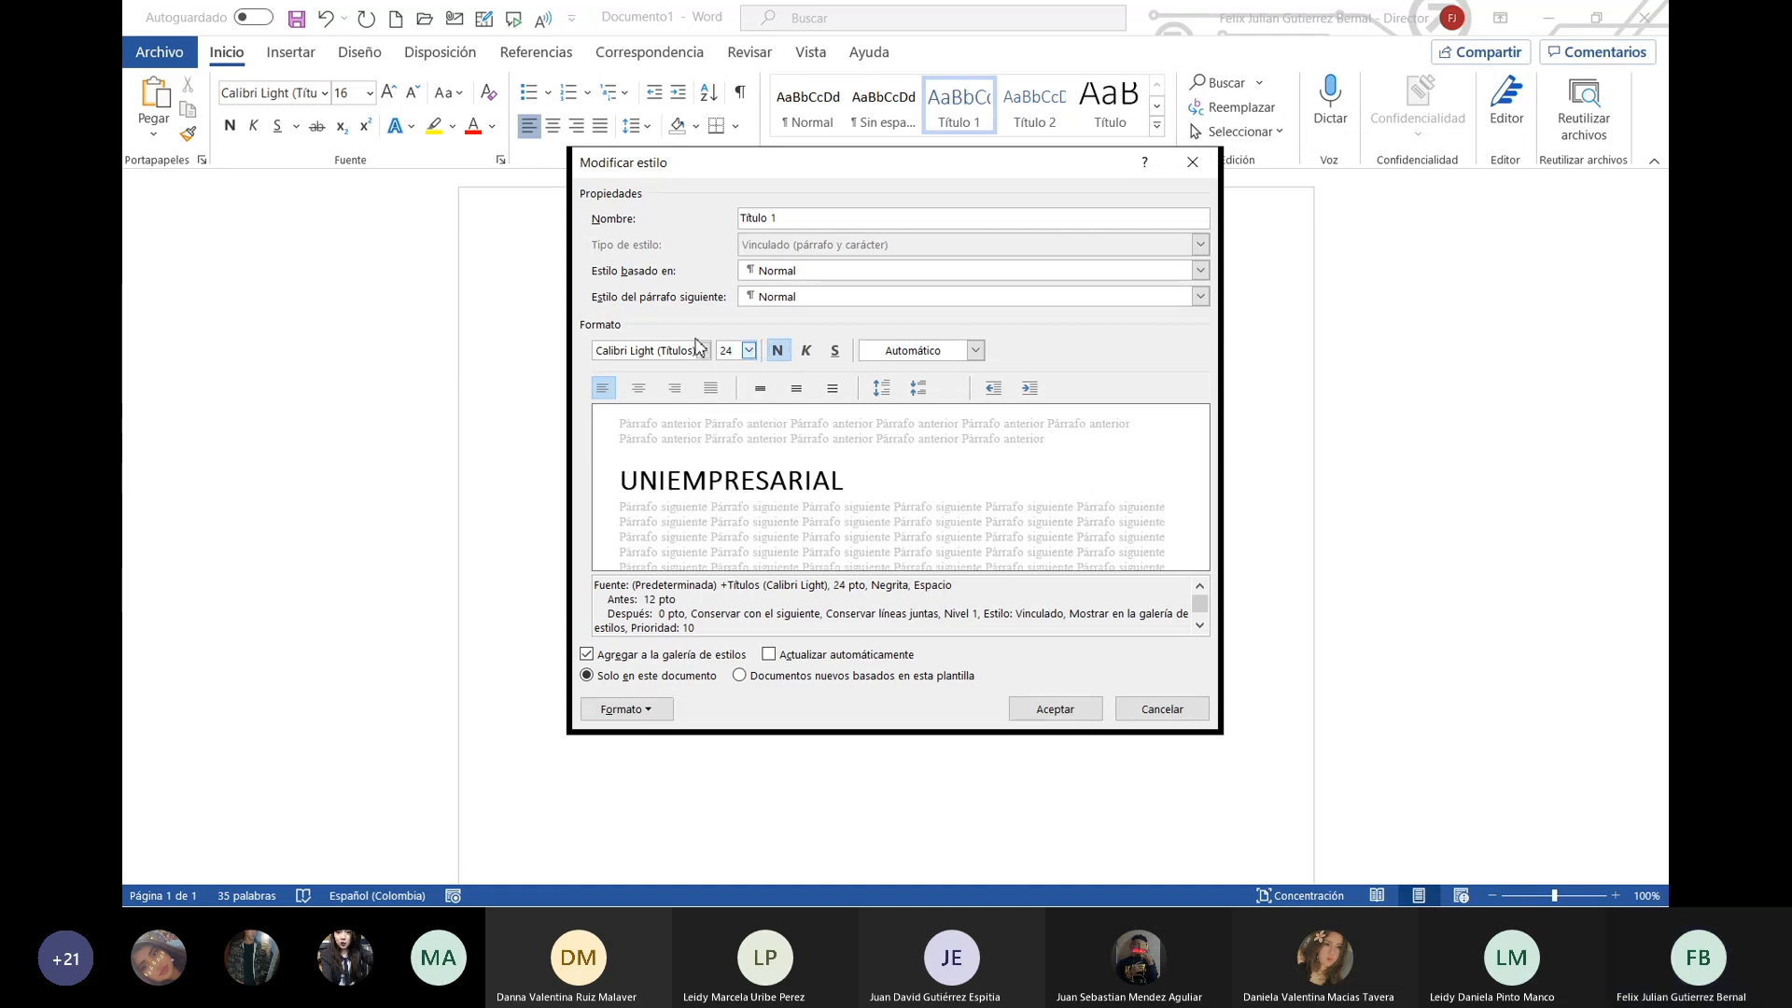
pyautogui.click(702, 350)
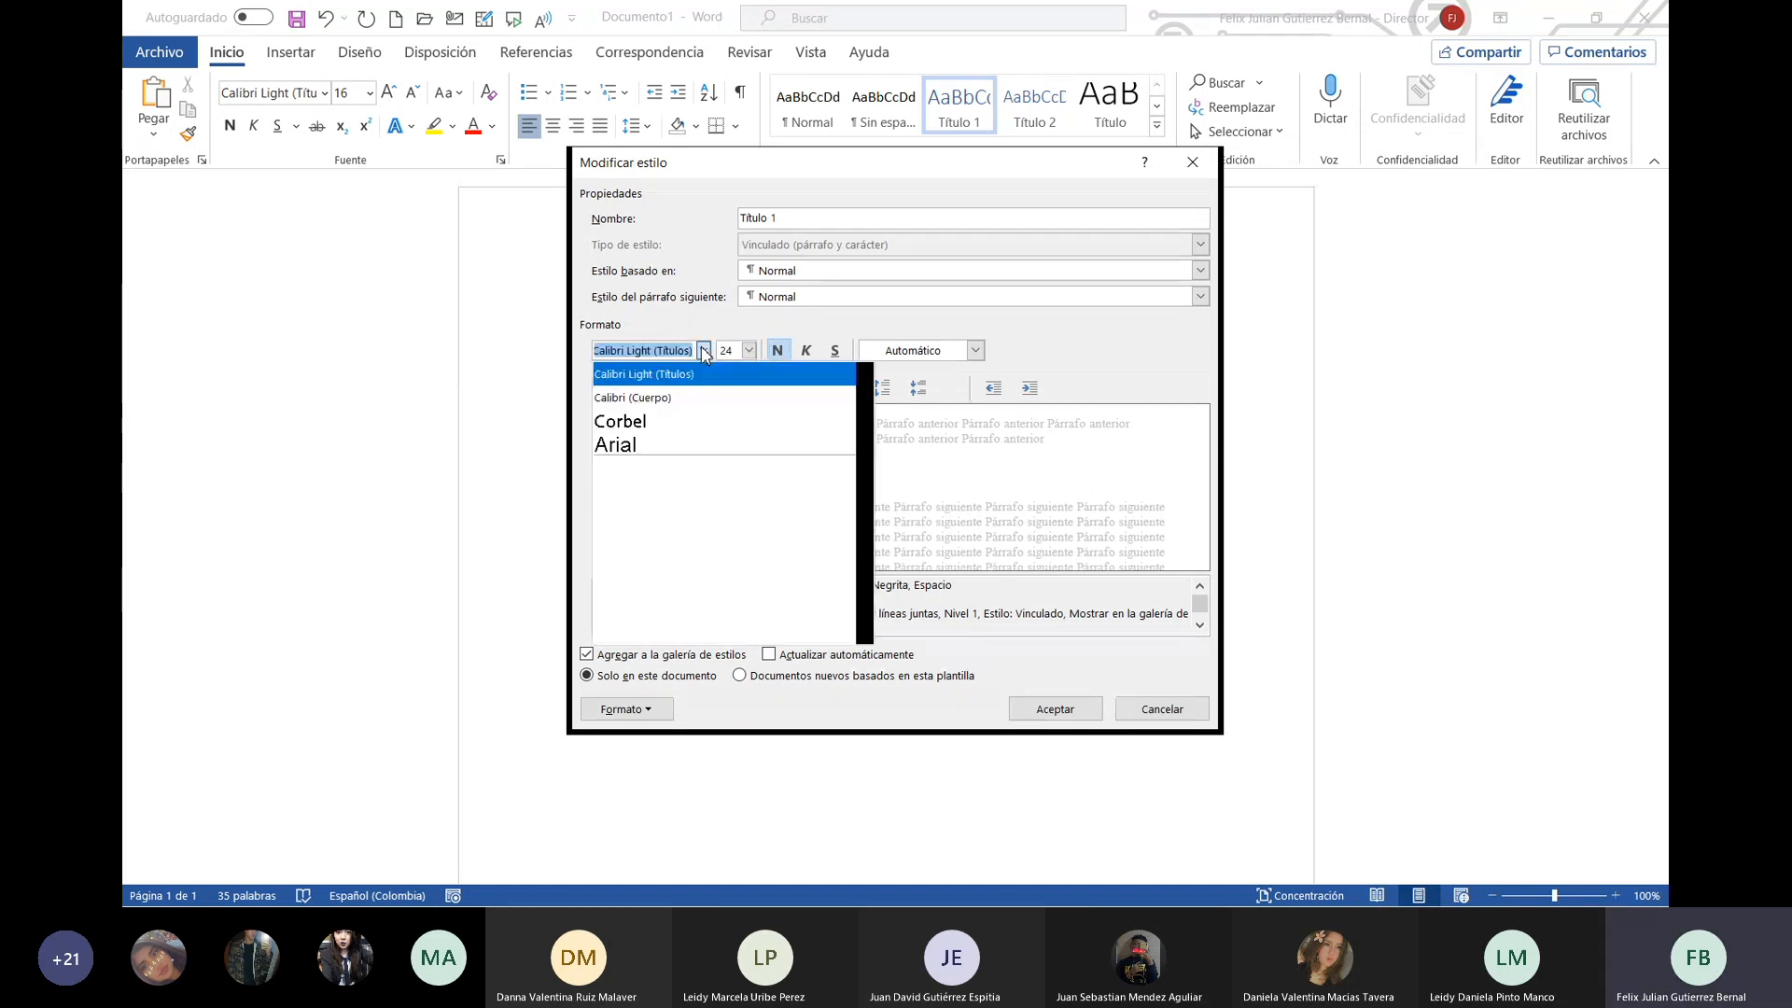
pyautogui.click(702, 420)
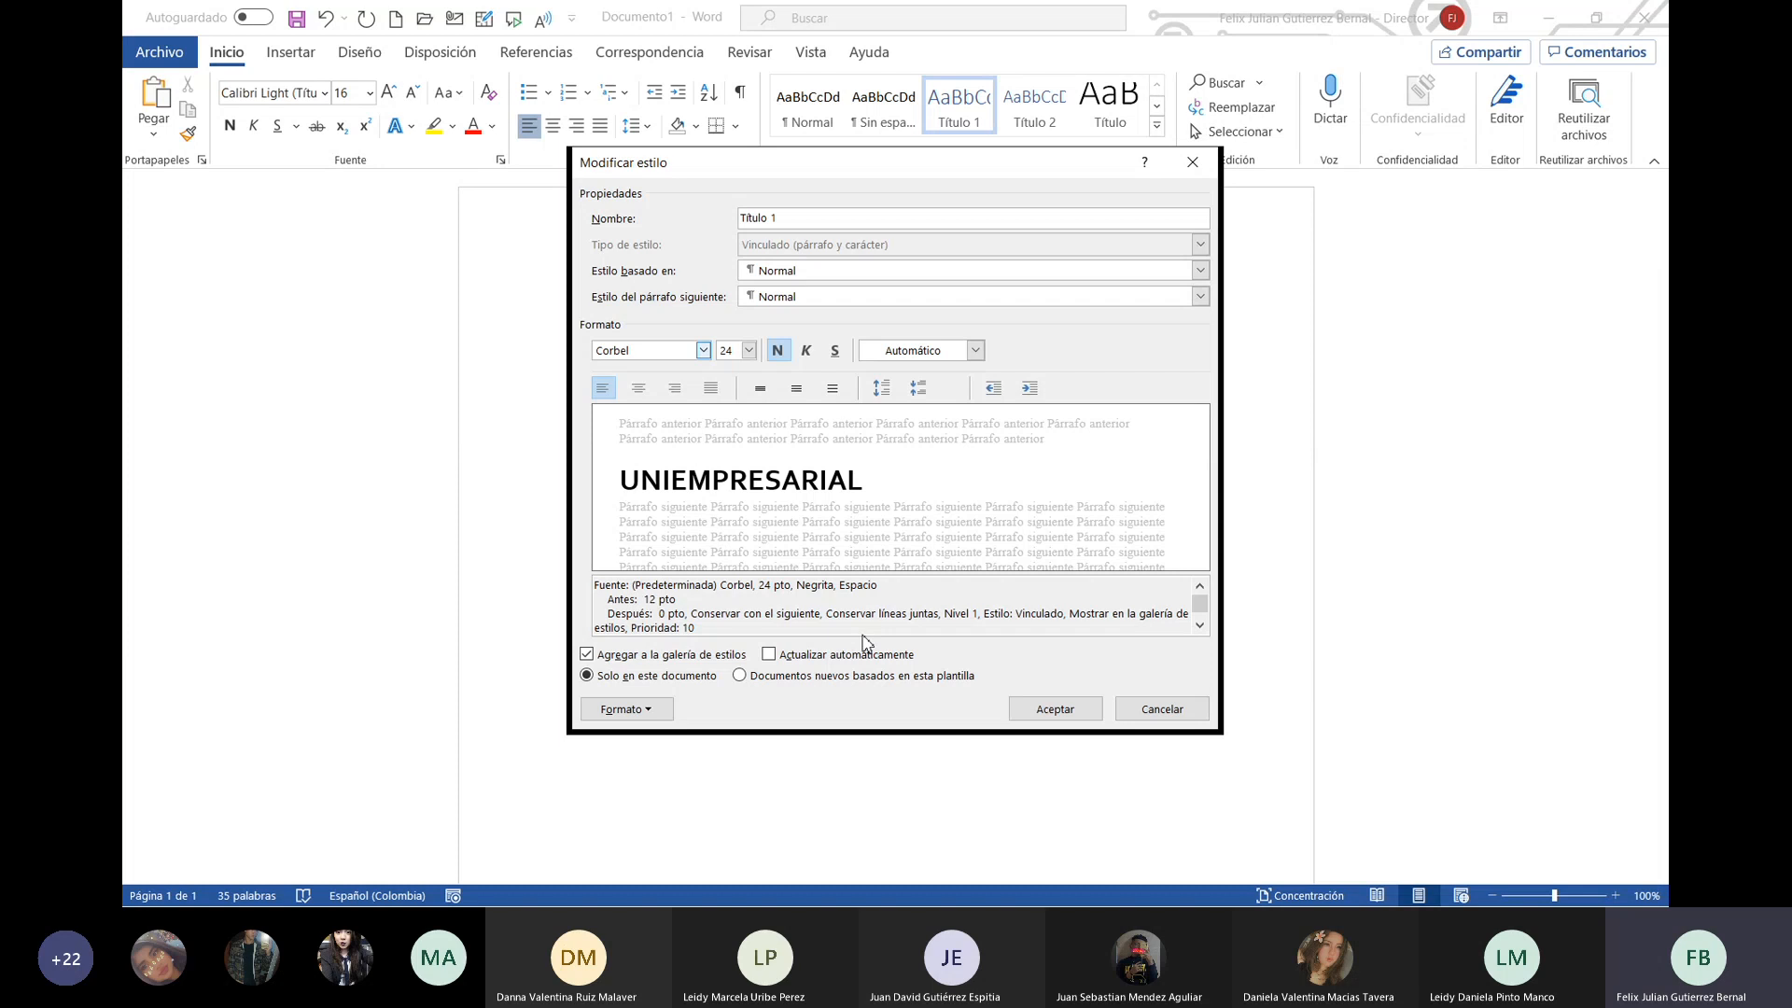
# Step: Look at the Título 1 style's tab stop settings without changing them, and try a larger indent before removing it
pyautogui.click(650, 714)
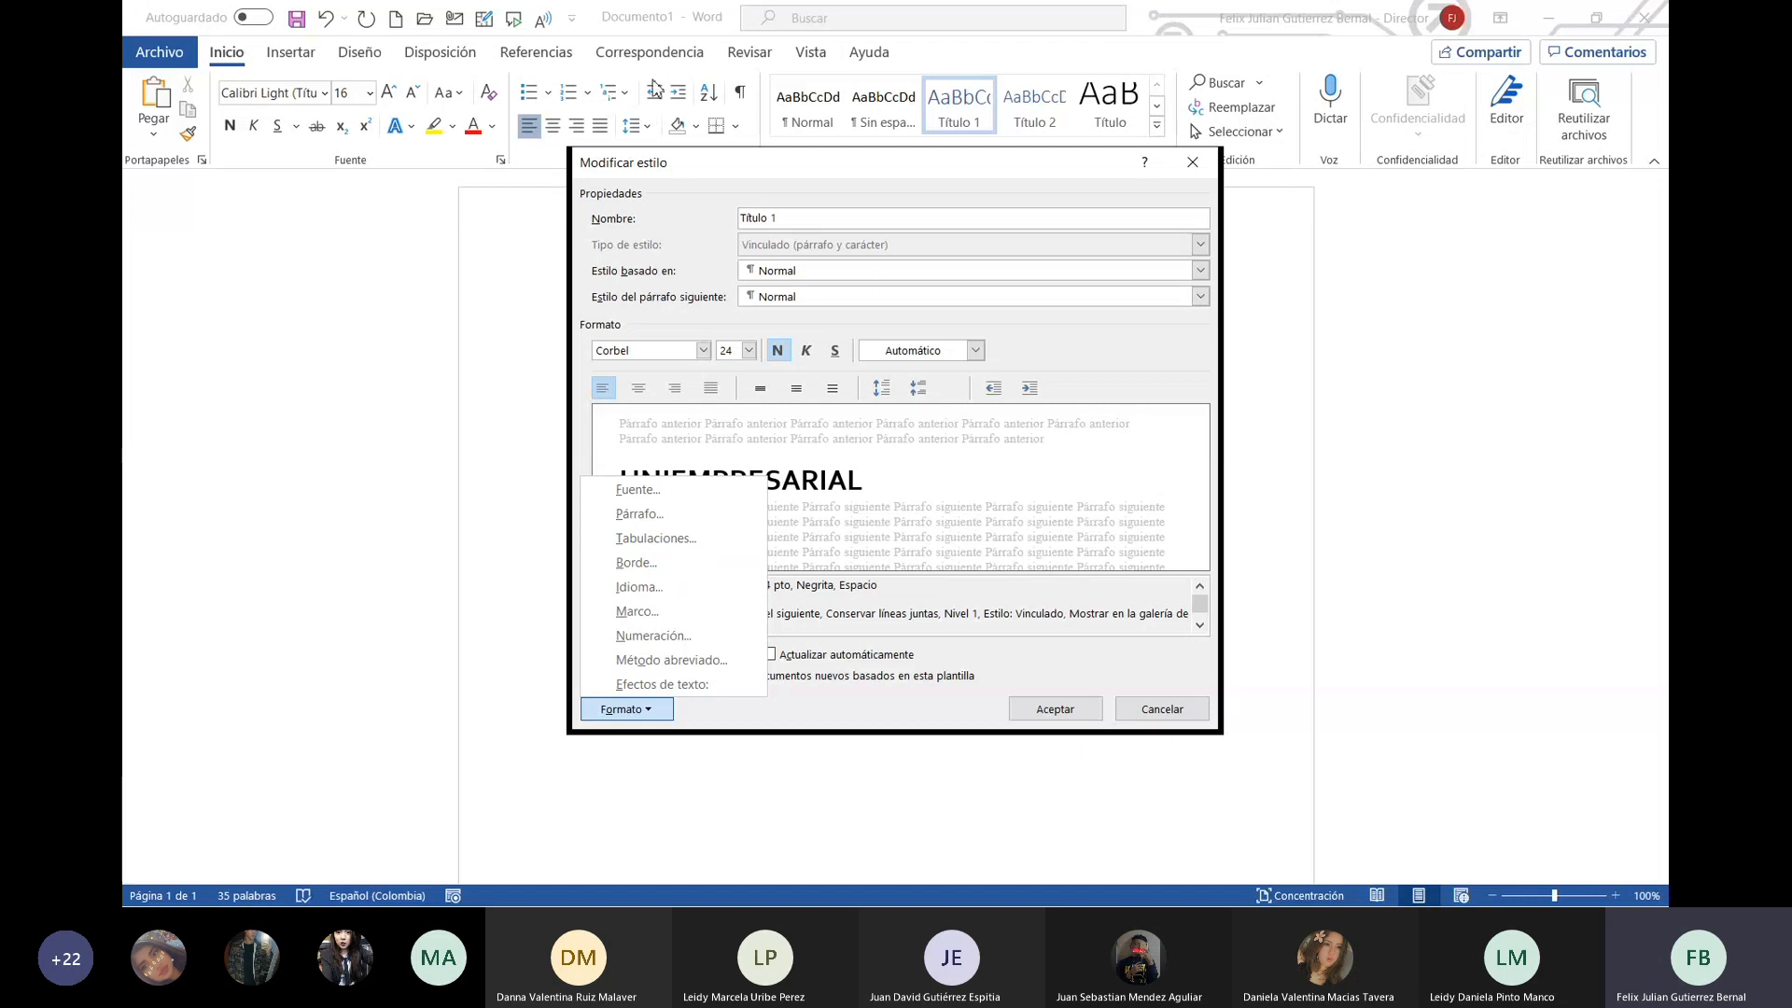
pyautogui.click(677, 539)
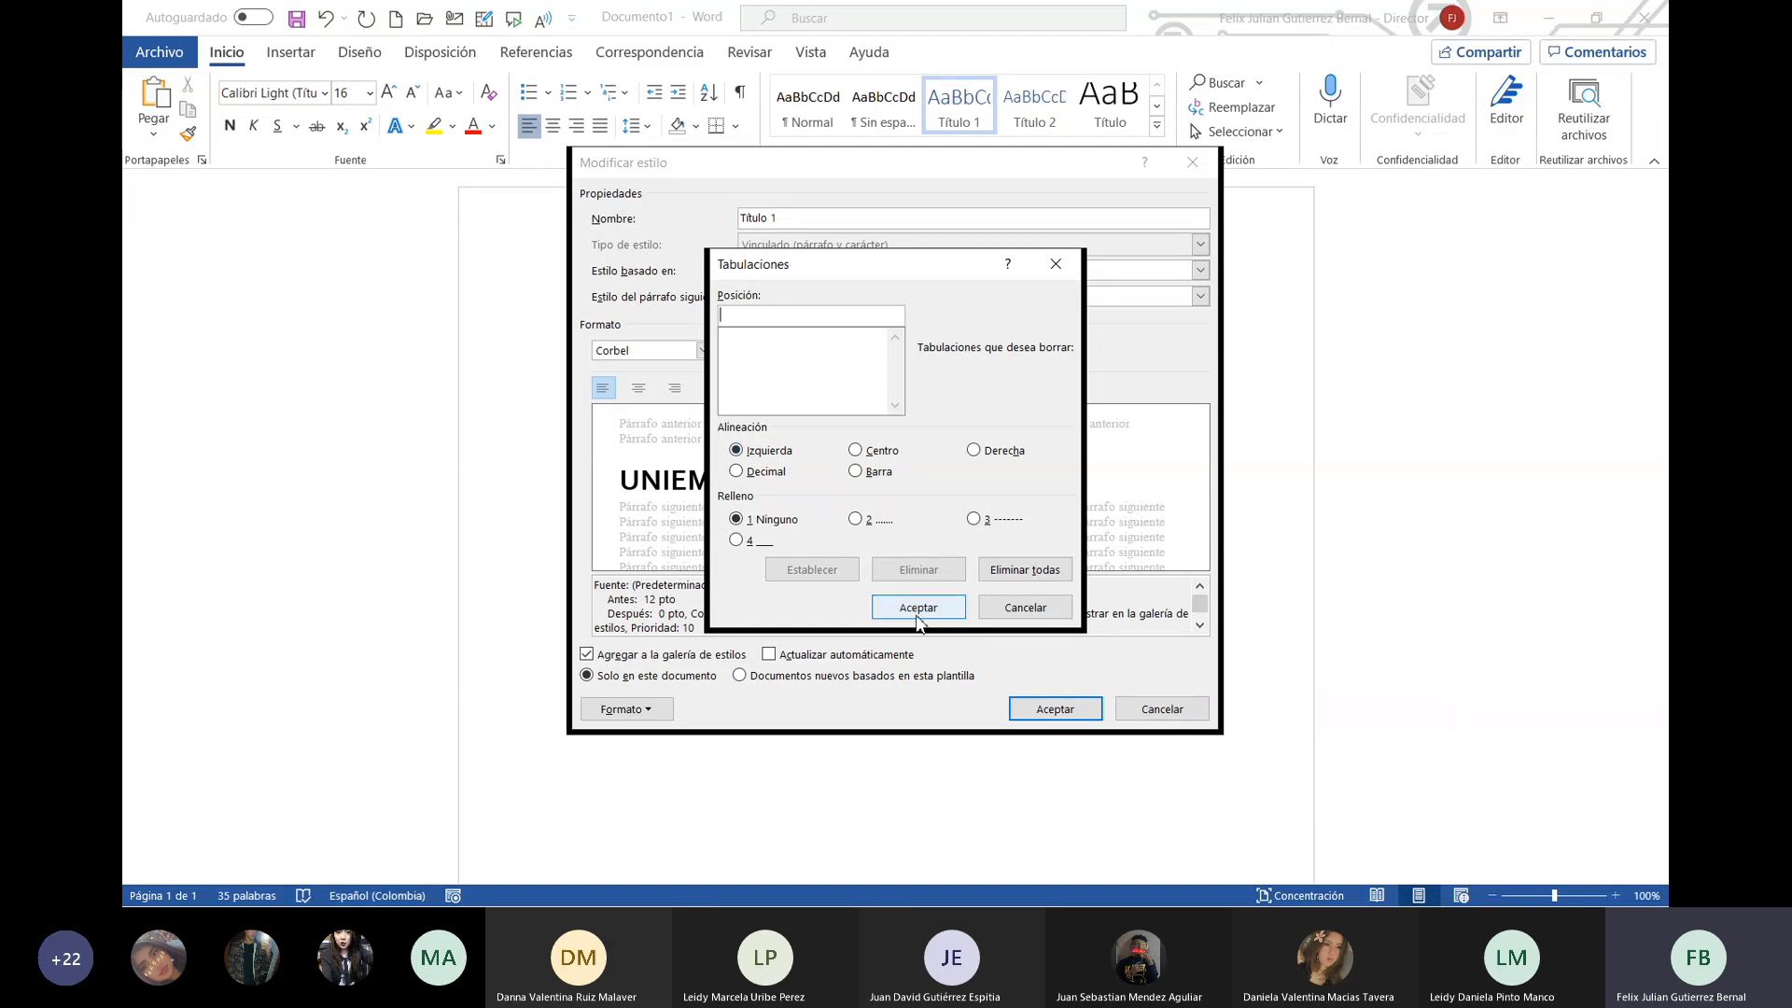
pyautogui.click(1031, 611)
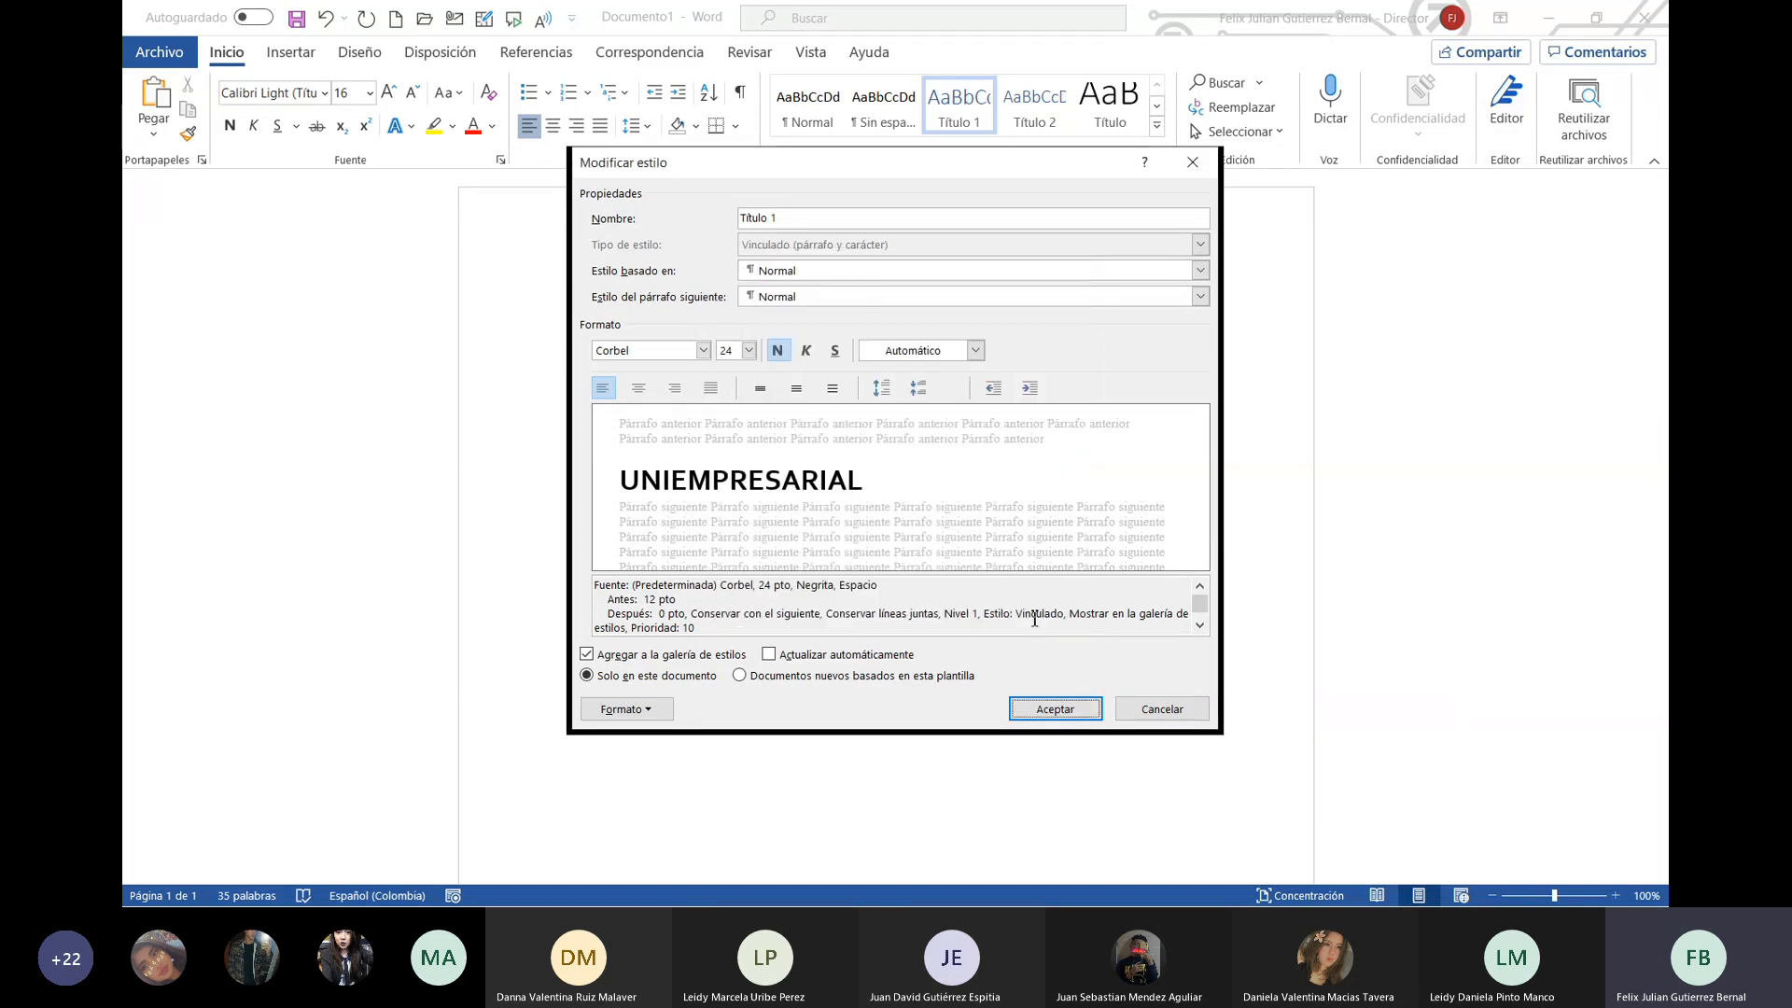
pyautogui.click(1031, 388)
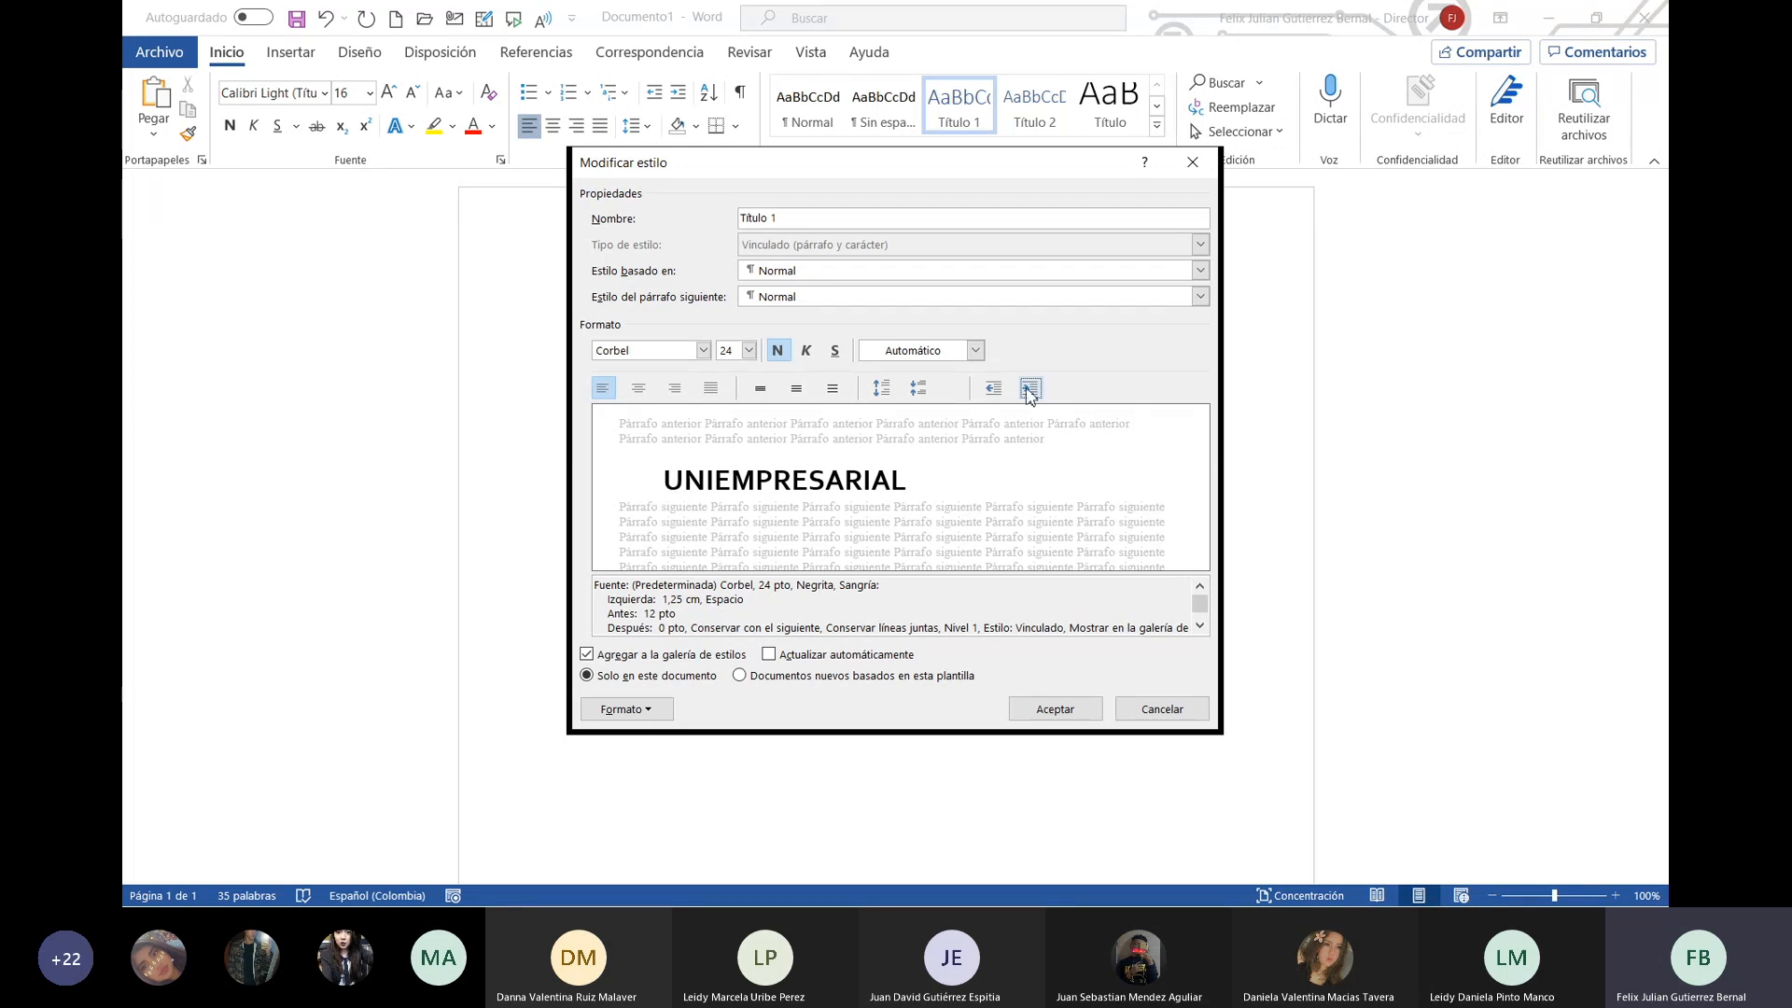
pyautogui.click(991, 388)
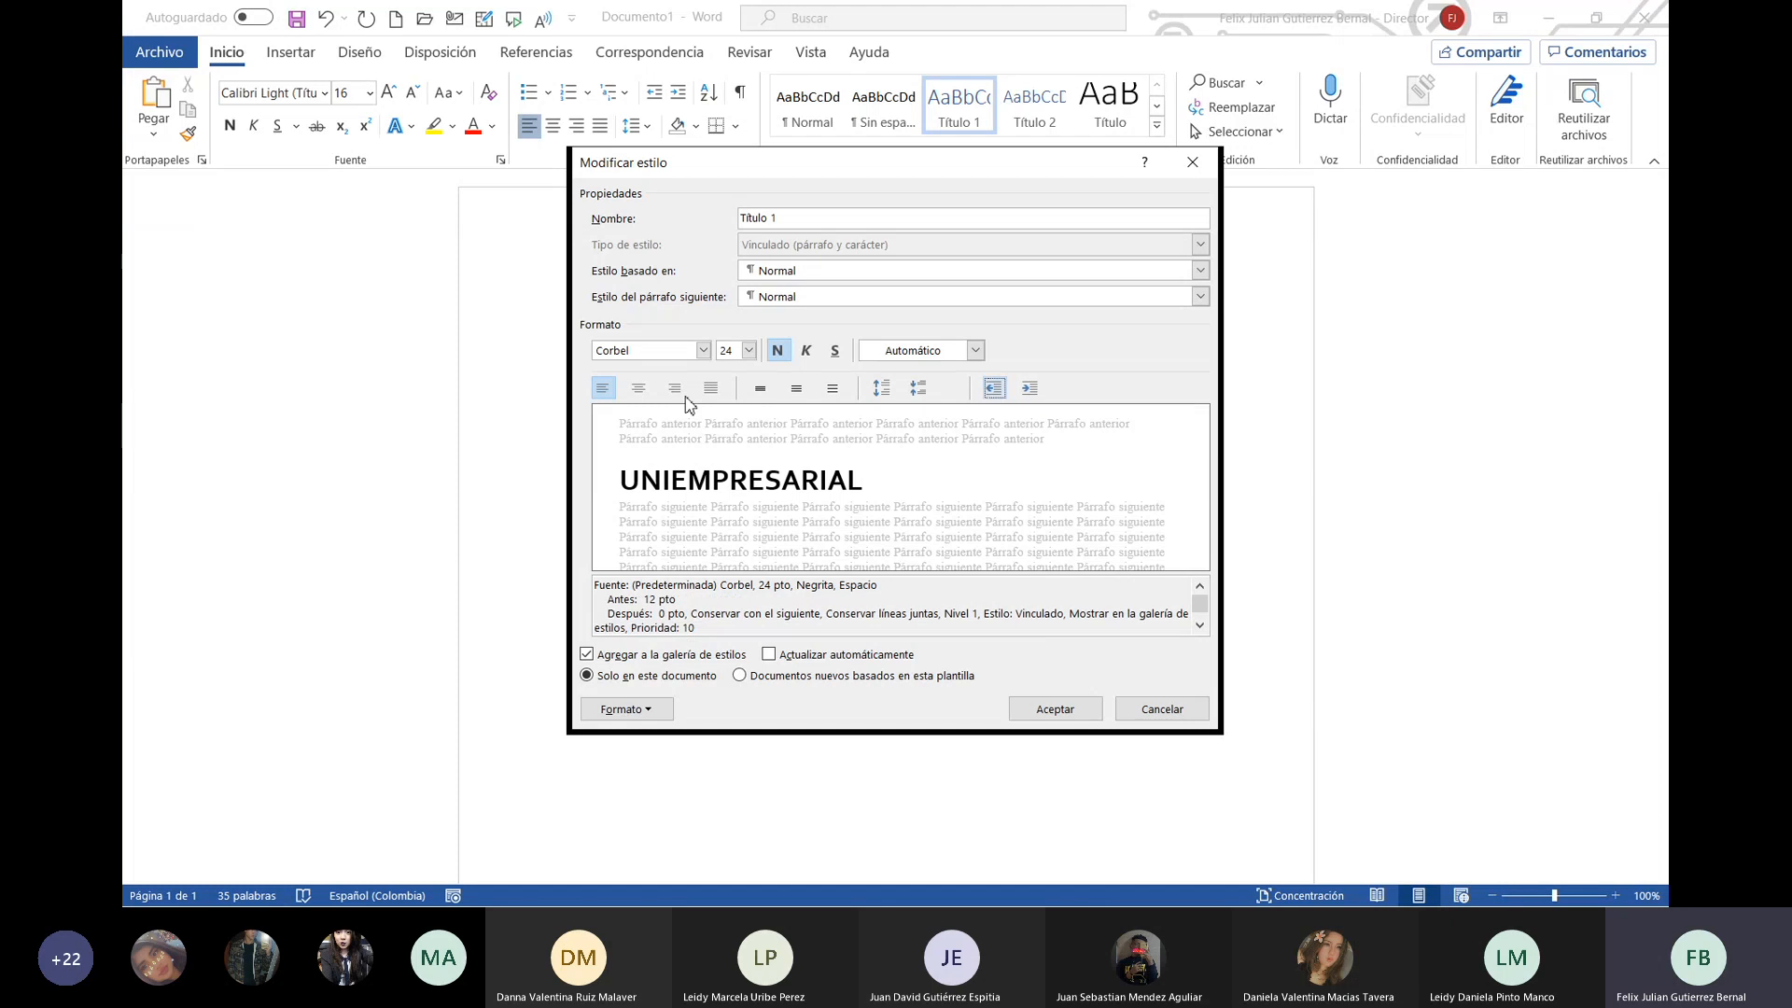
# Step: Center the Título 1 style, add the 1. 2. 3. numbering format to it, and accept the style changes
pyautogui.click(637, 389)
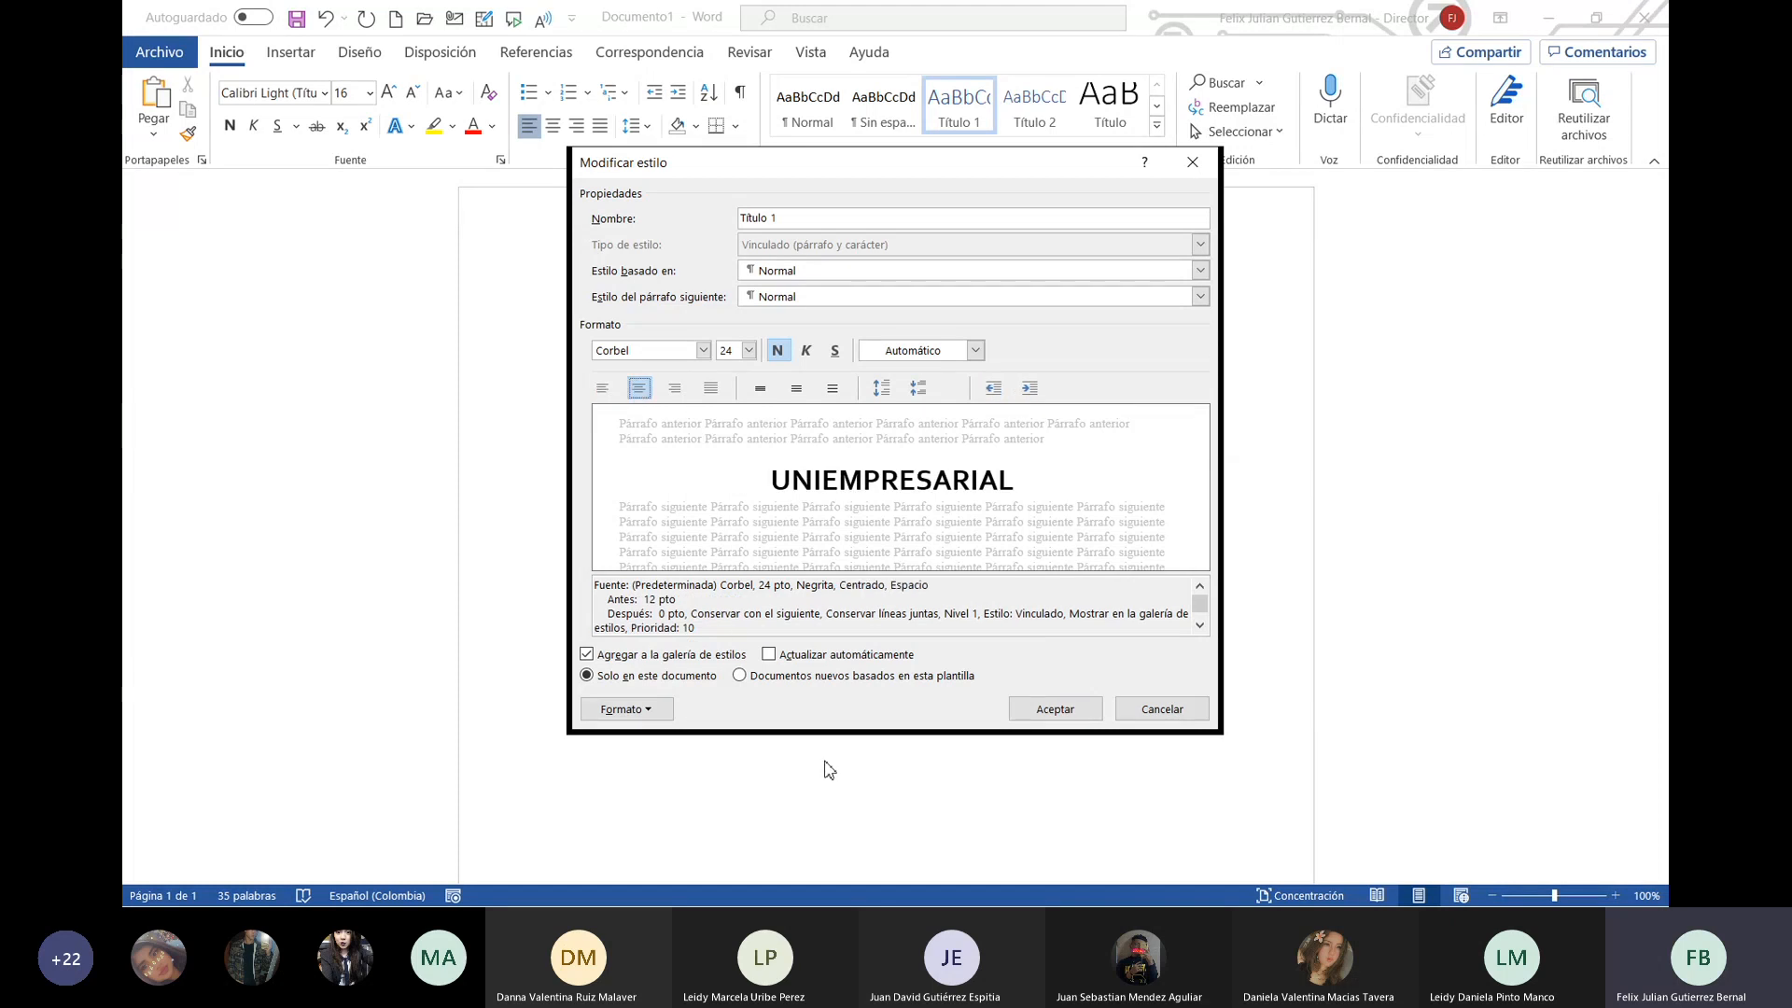
pyautogui.click(649, 710)
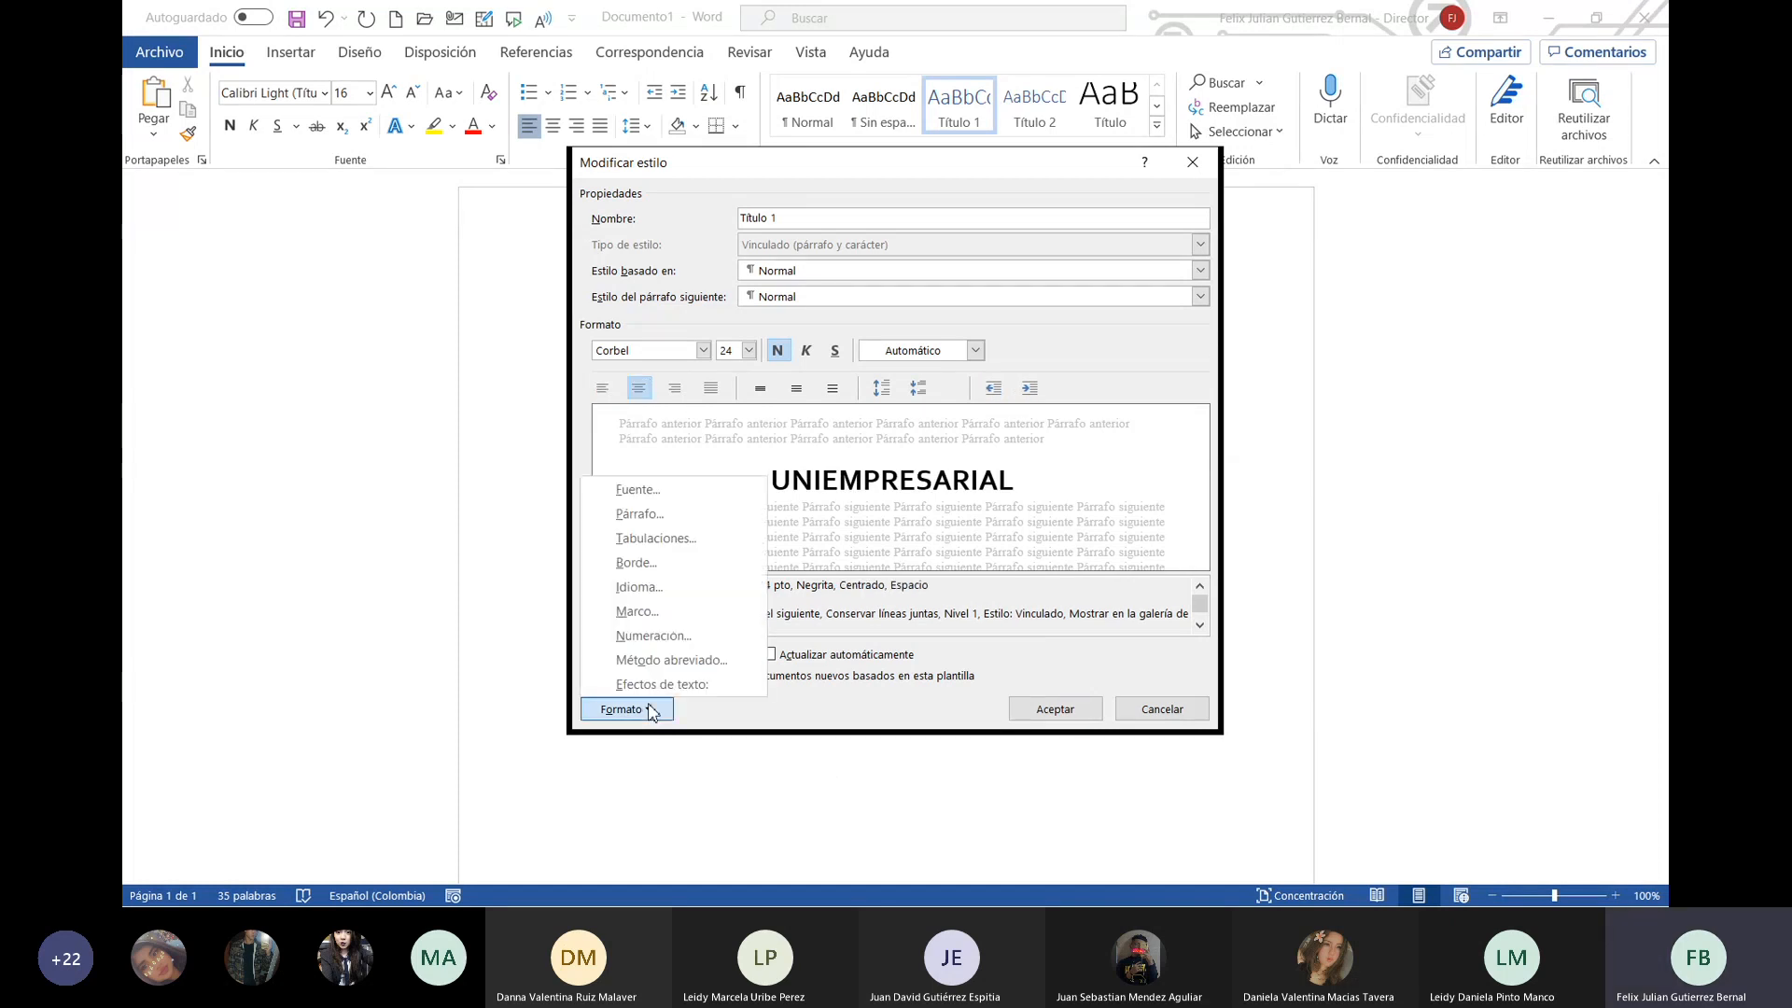
pyautogui.click(674, 642)
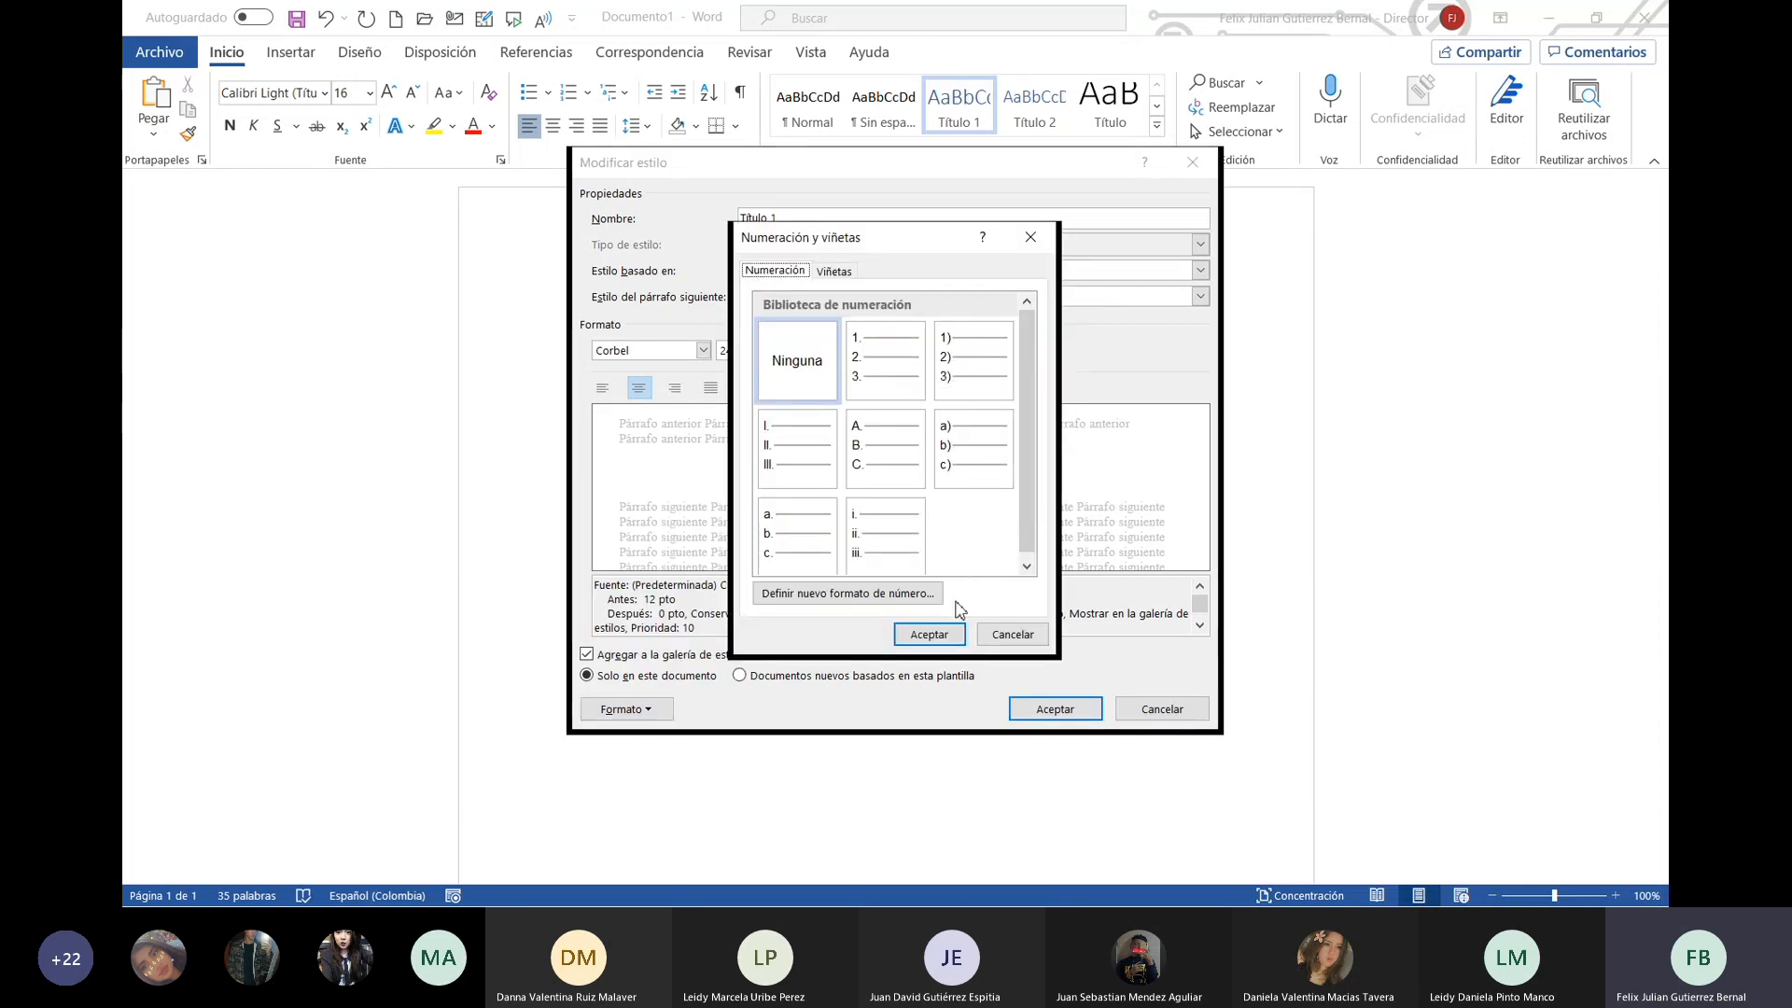
pyautogui.click(891, 399)
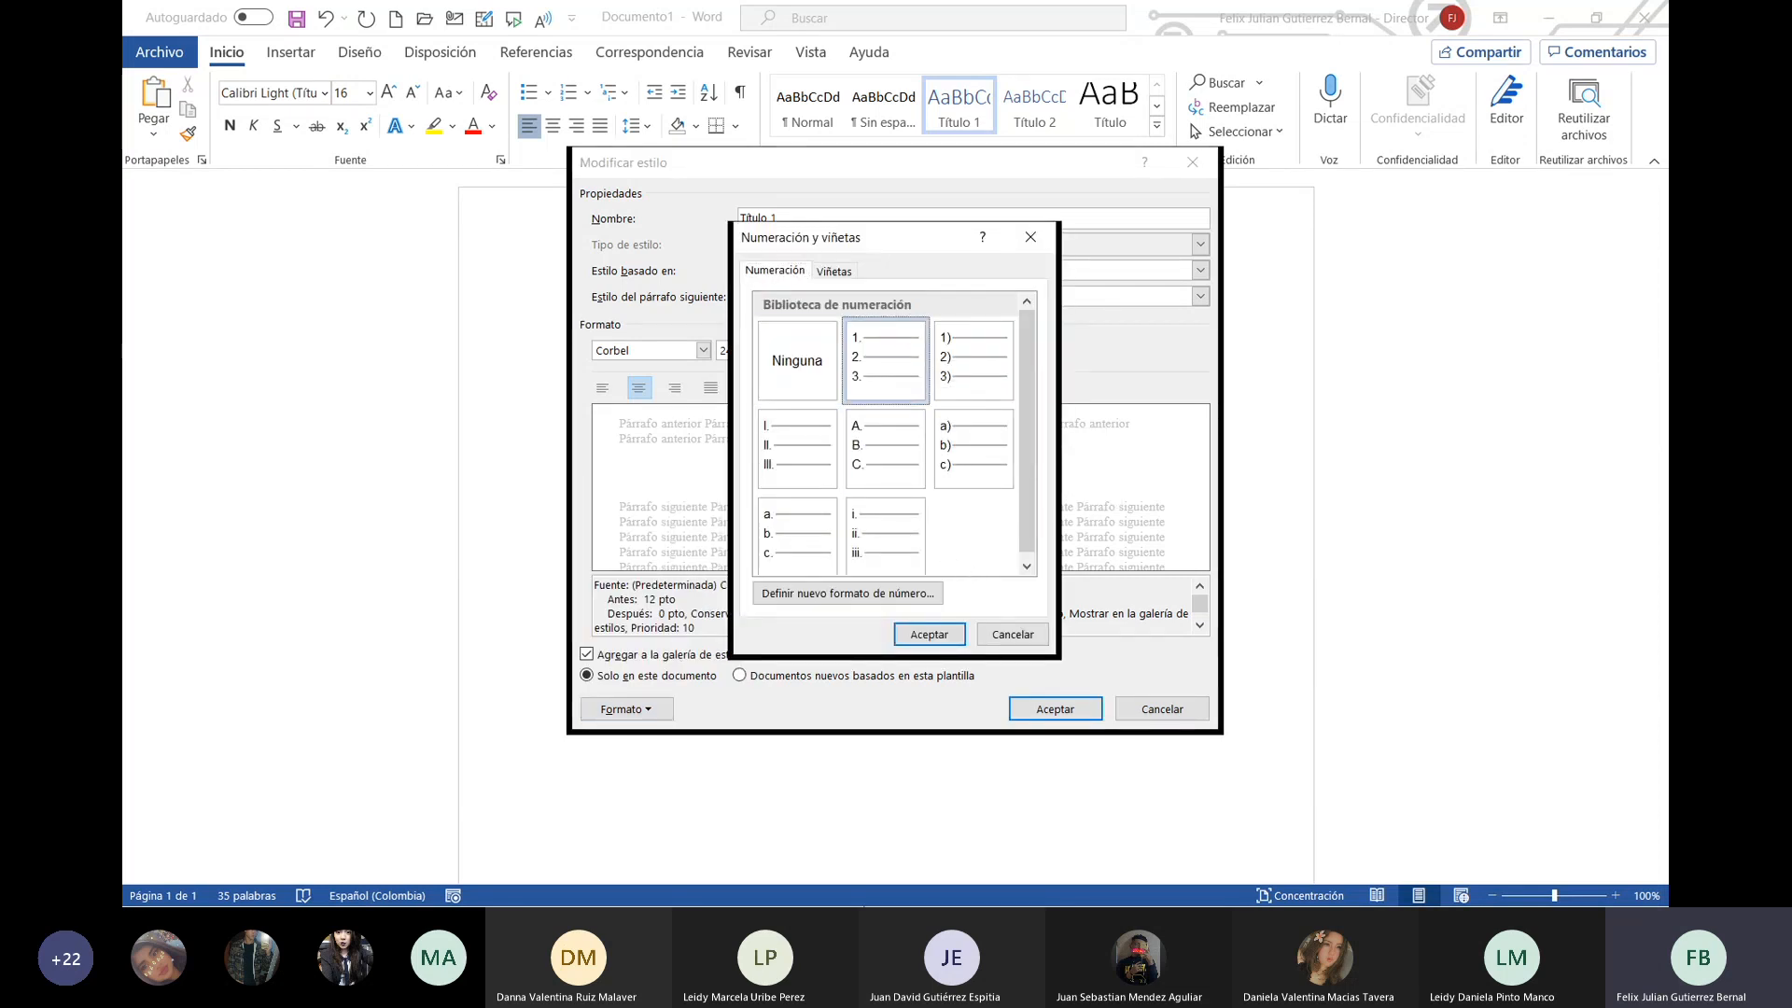
pyautogui.click(950, 639)
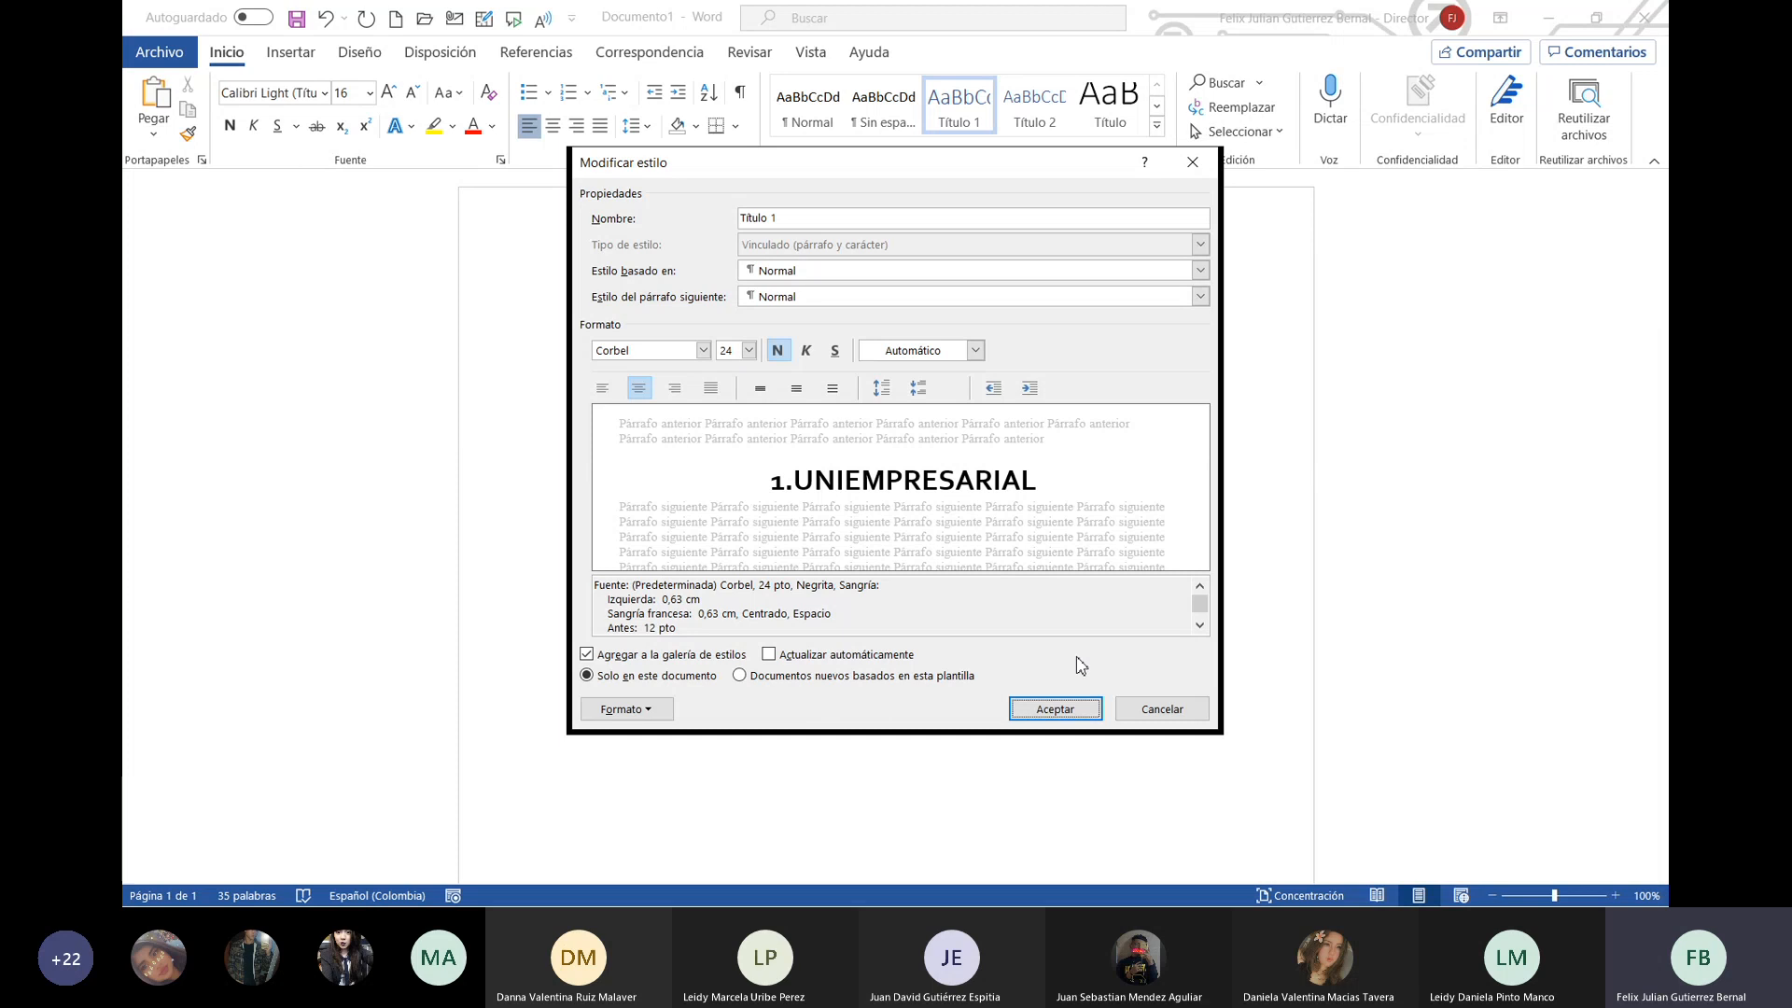
pyautogui.click(1056, 709)
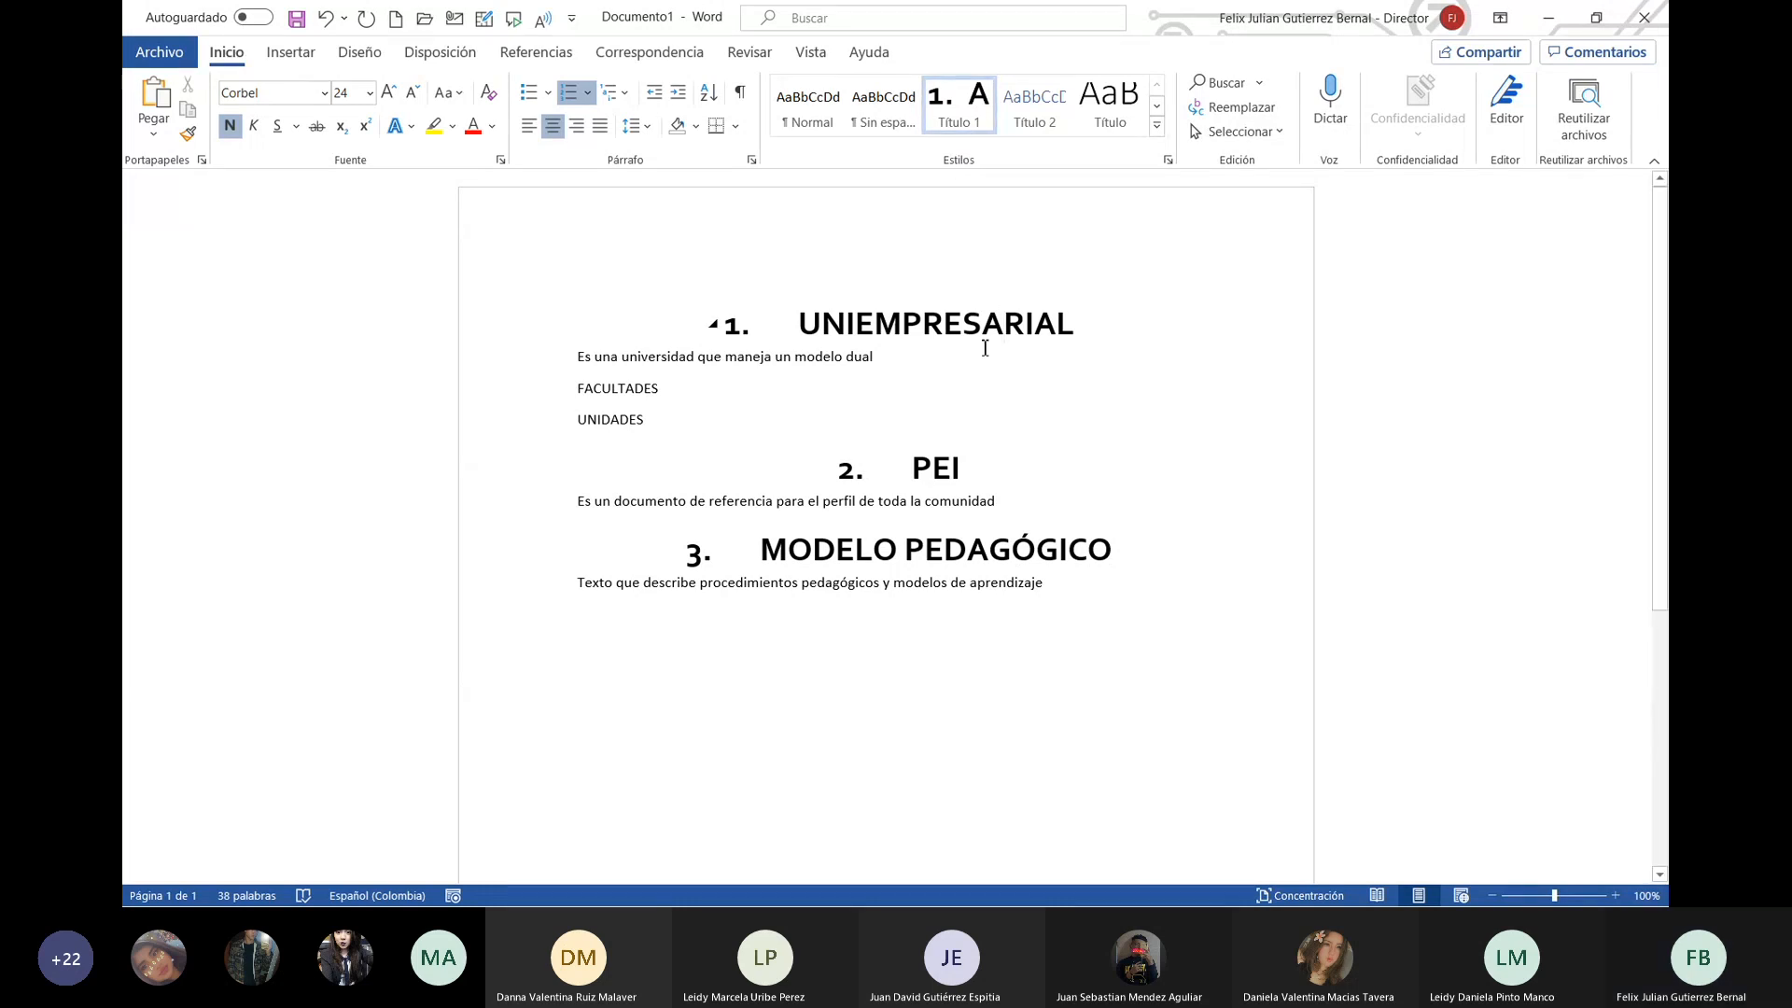
# Step: Apply the Título 2 style to the FACULTADES and UNIDADES lines
pyautogui.click(1002, 325)
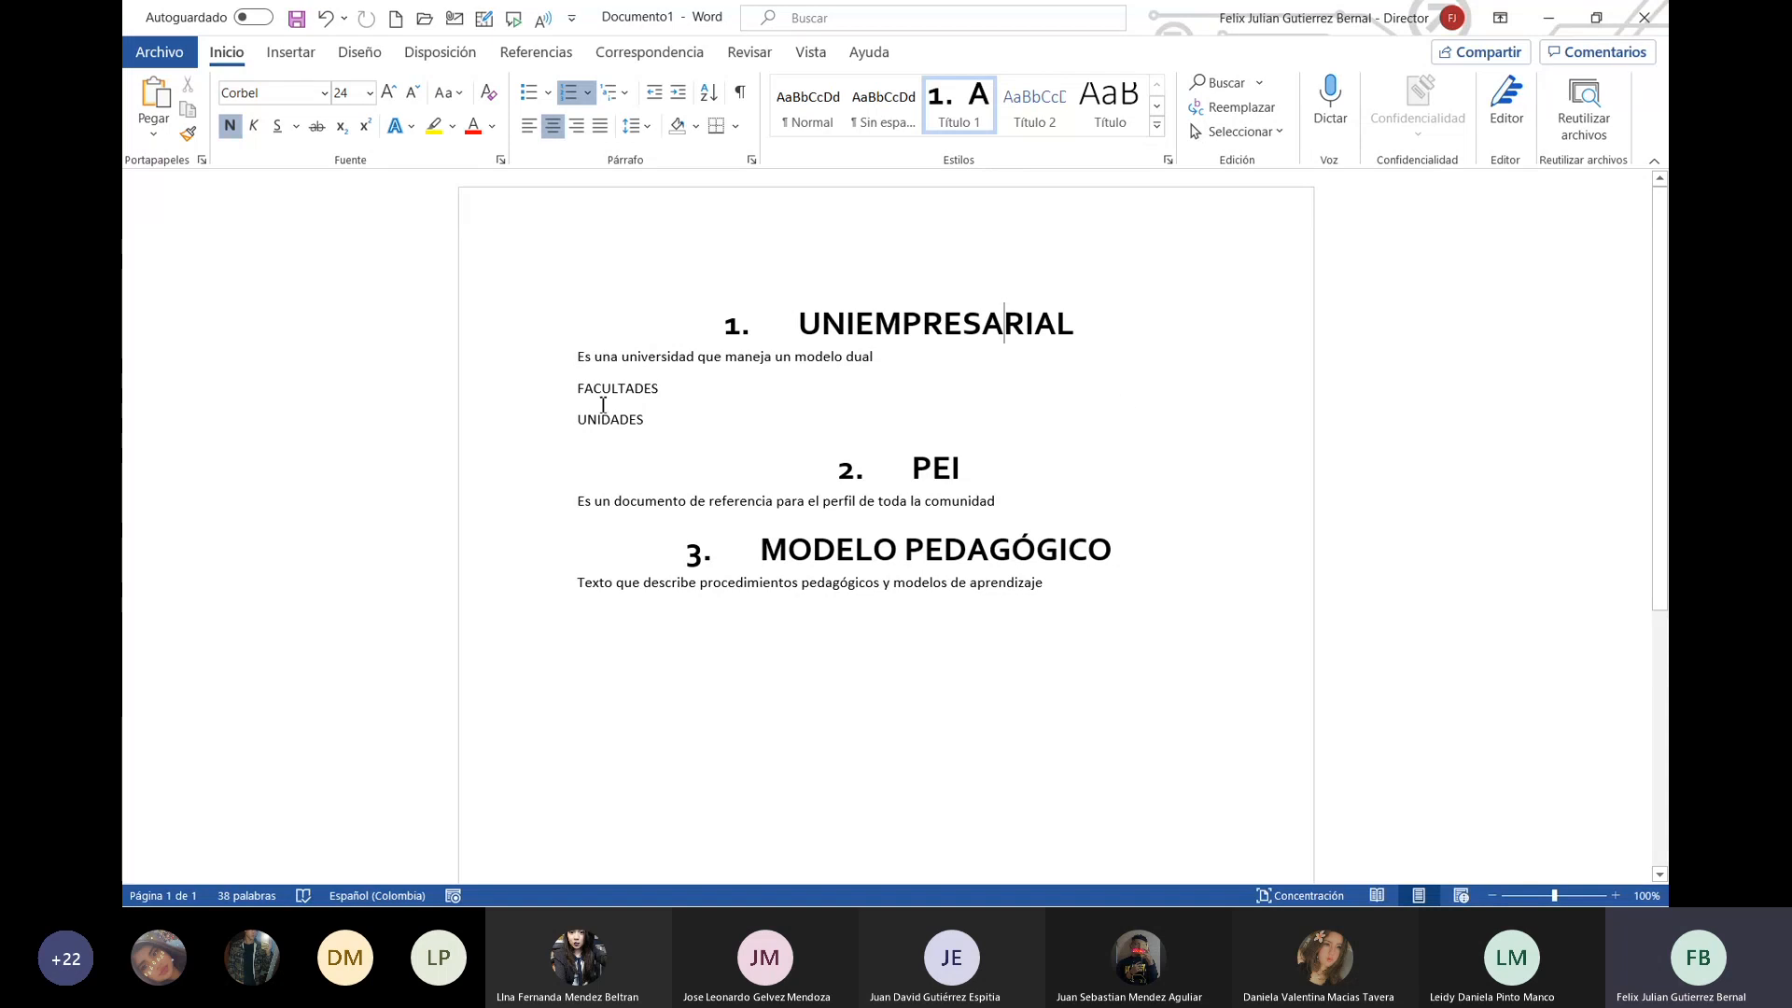
pyautogui.moveTo(579, 388); pyautogui.dragTo(661, 428)
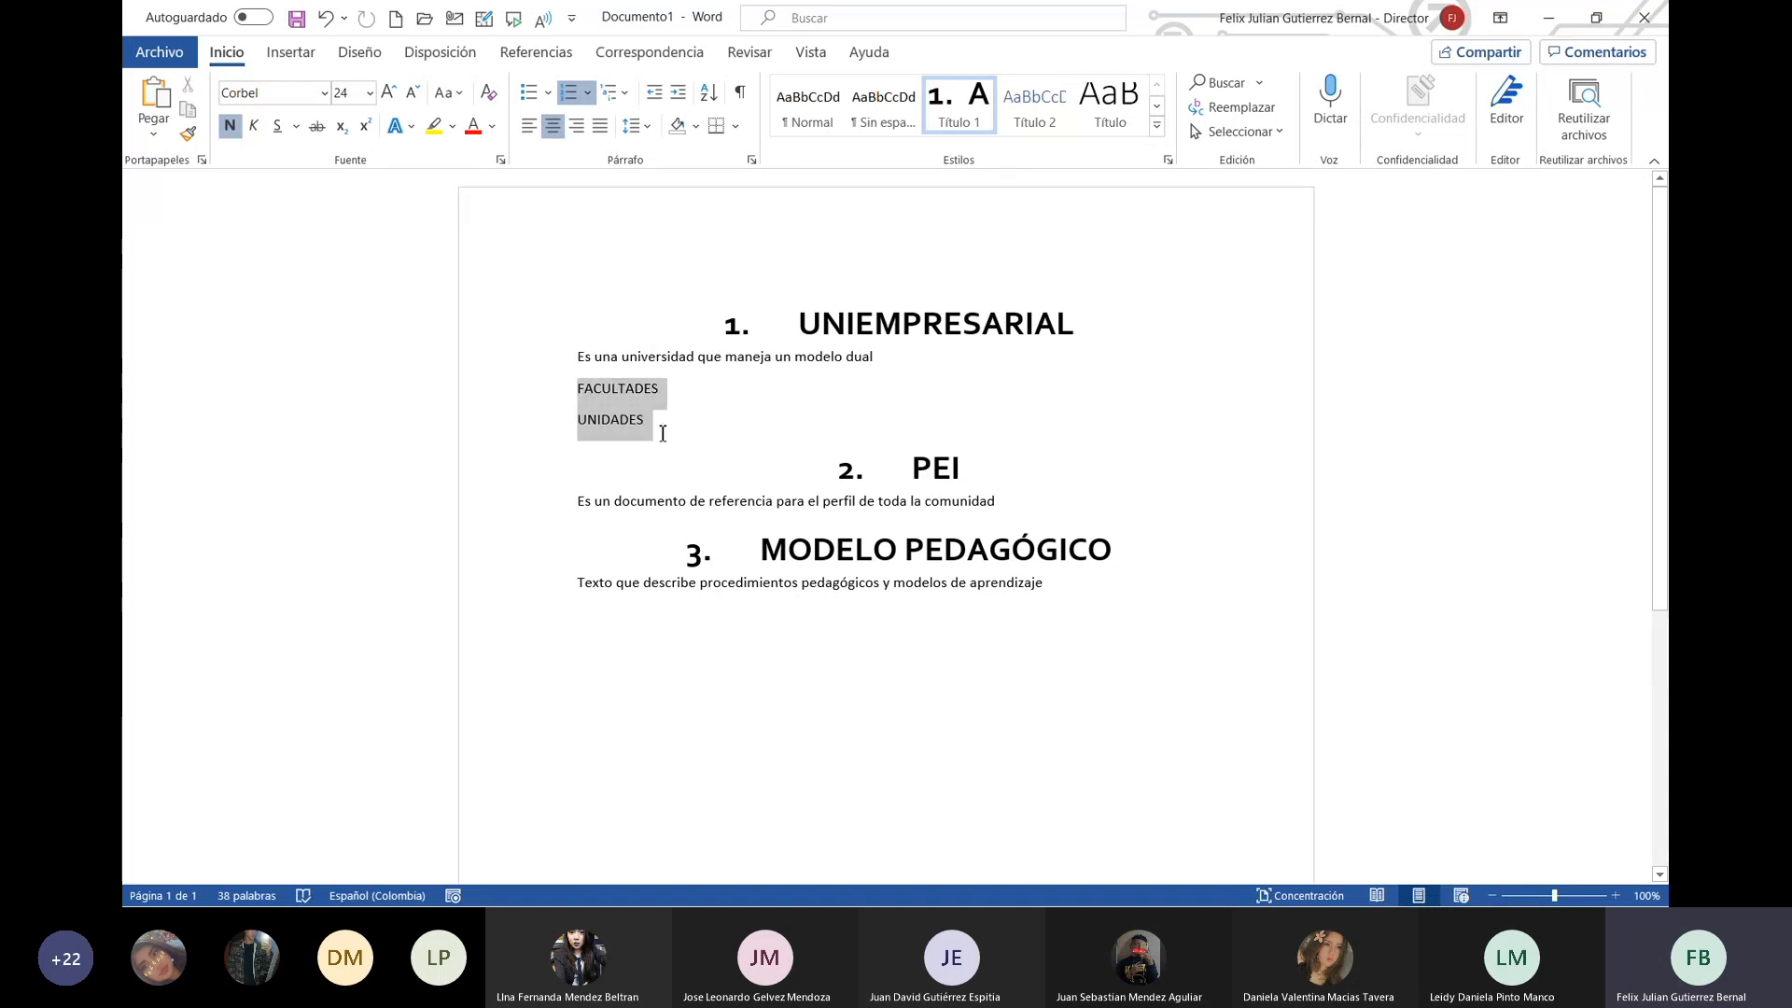
pyautogui.click(1043, 116)
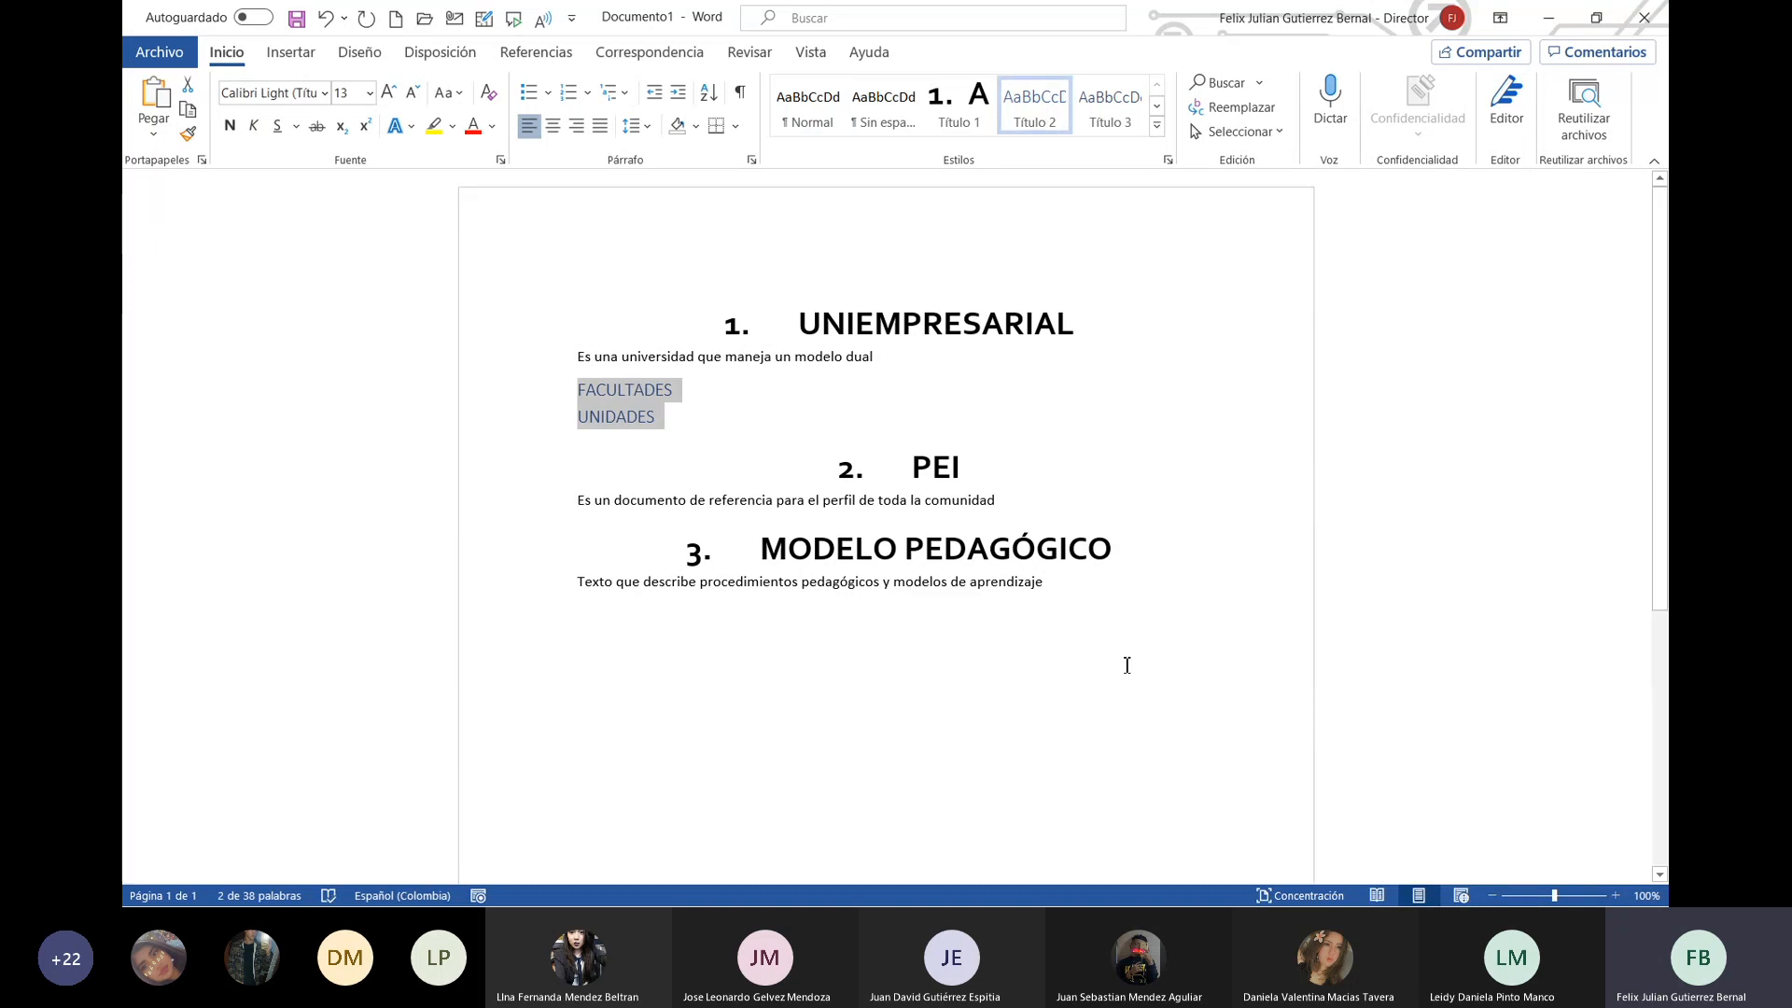
pyautogui.click(967, 480)
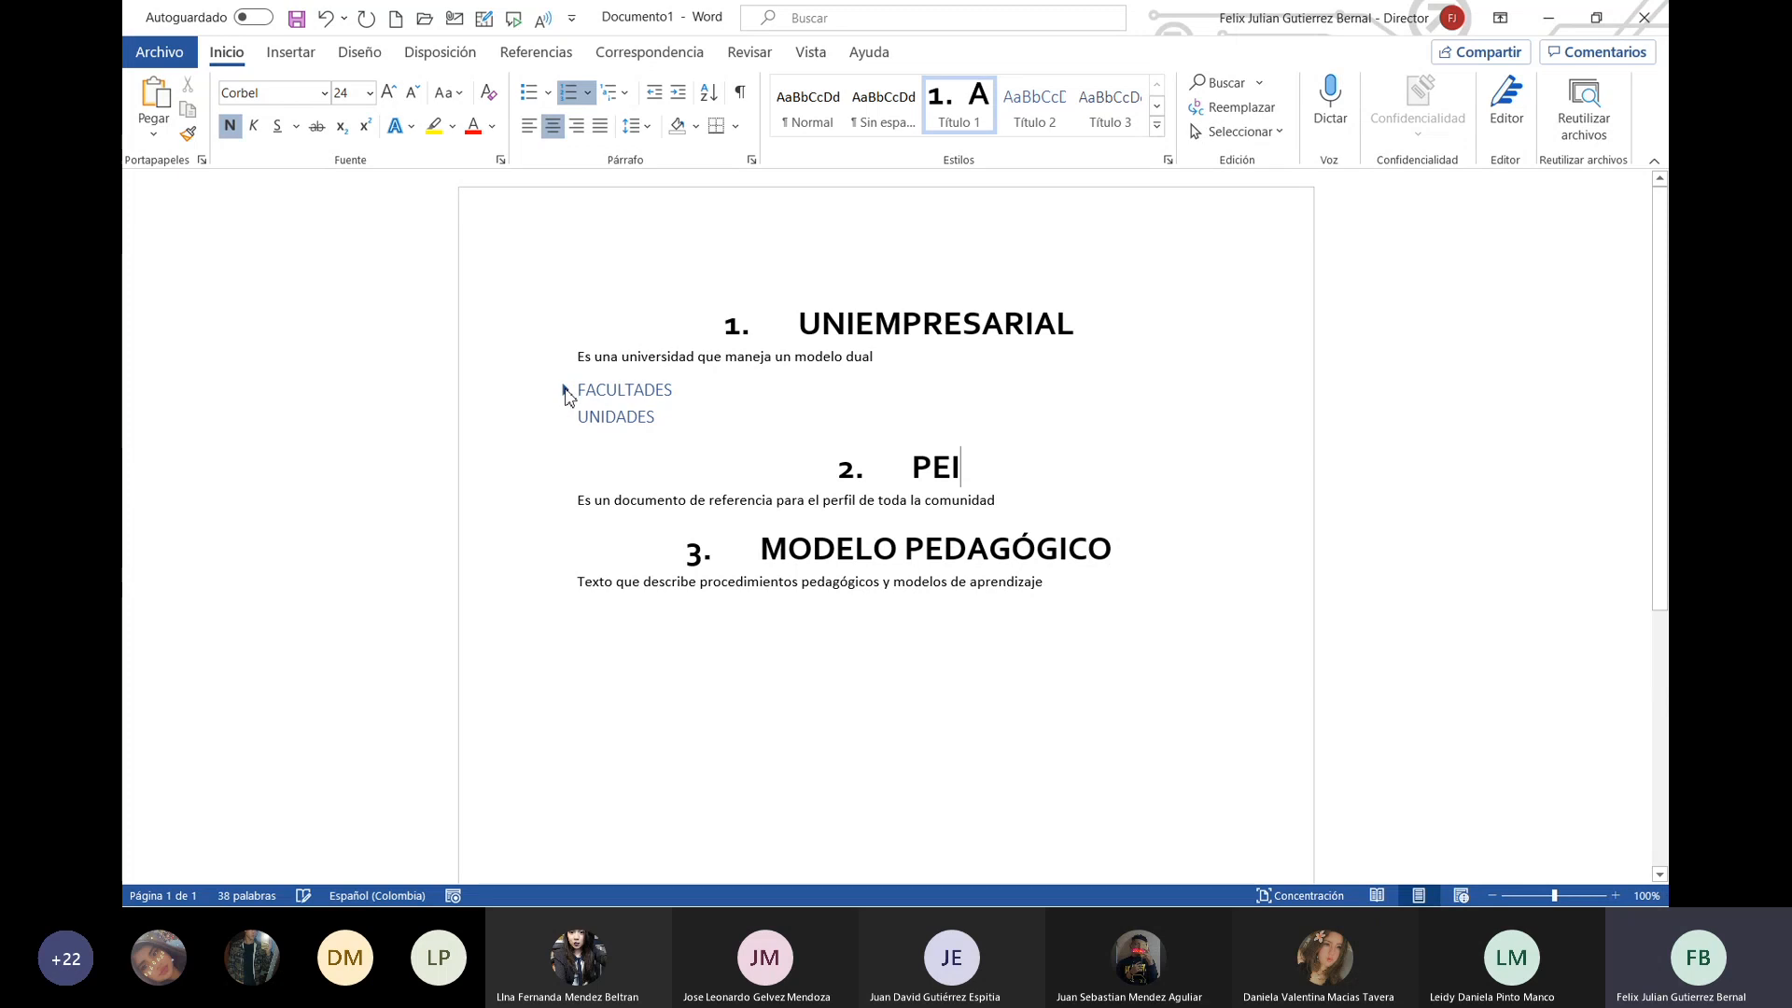
# Step: Modify the Título 2 style from the FACULTADES heading so its font color is Automático
pyautogui.moveTo(675, 392); pyautogui.dragTo(582, 397)
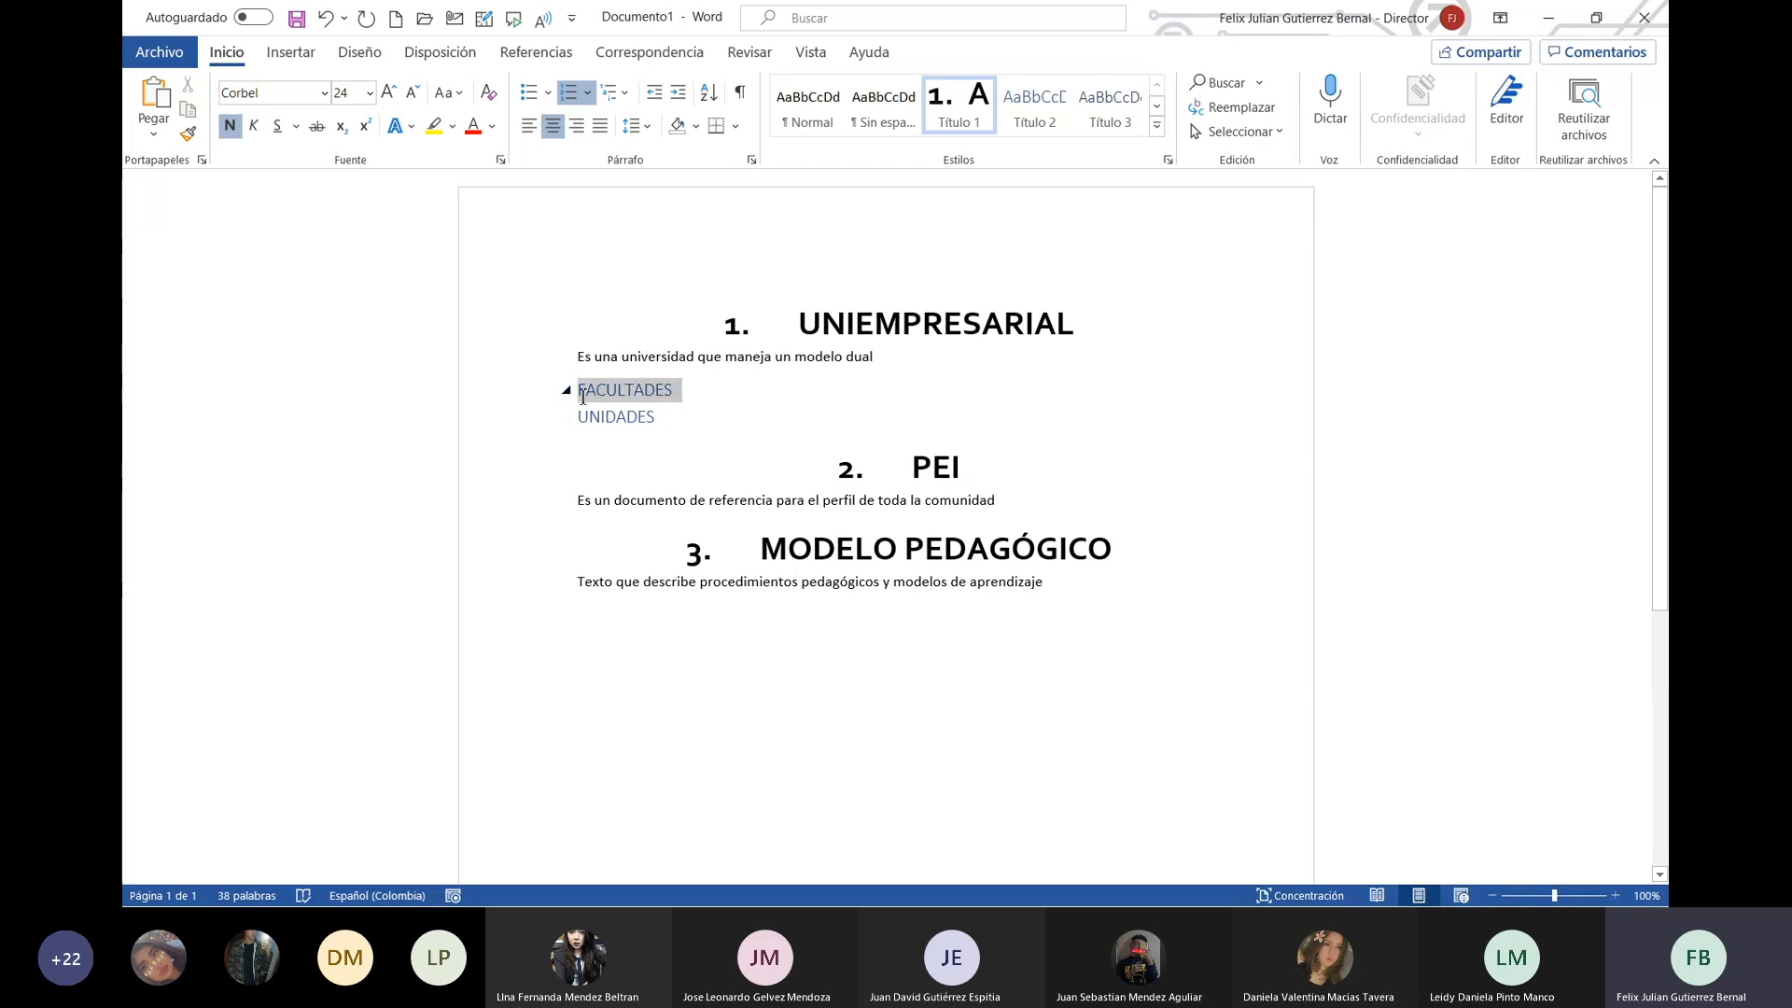
pyautogui.rightClick(1044, 114)
pyautogui.click(1101, 159)
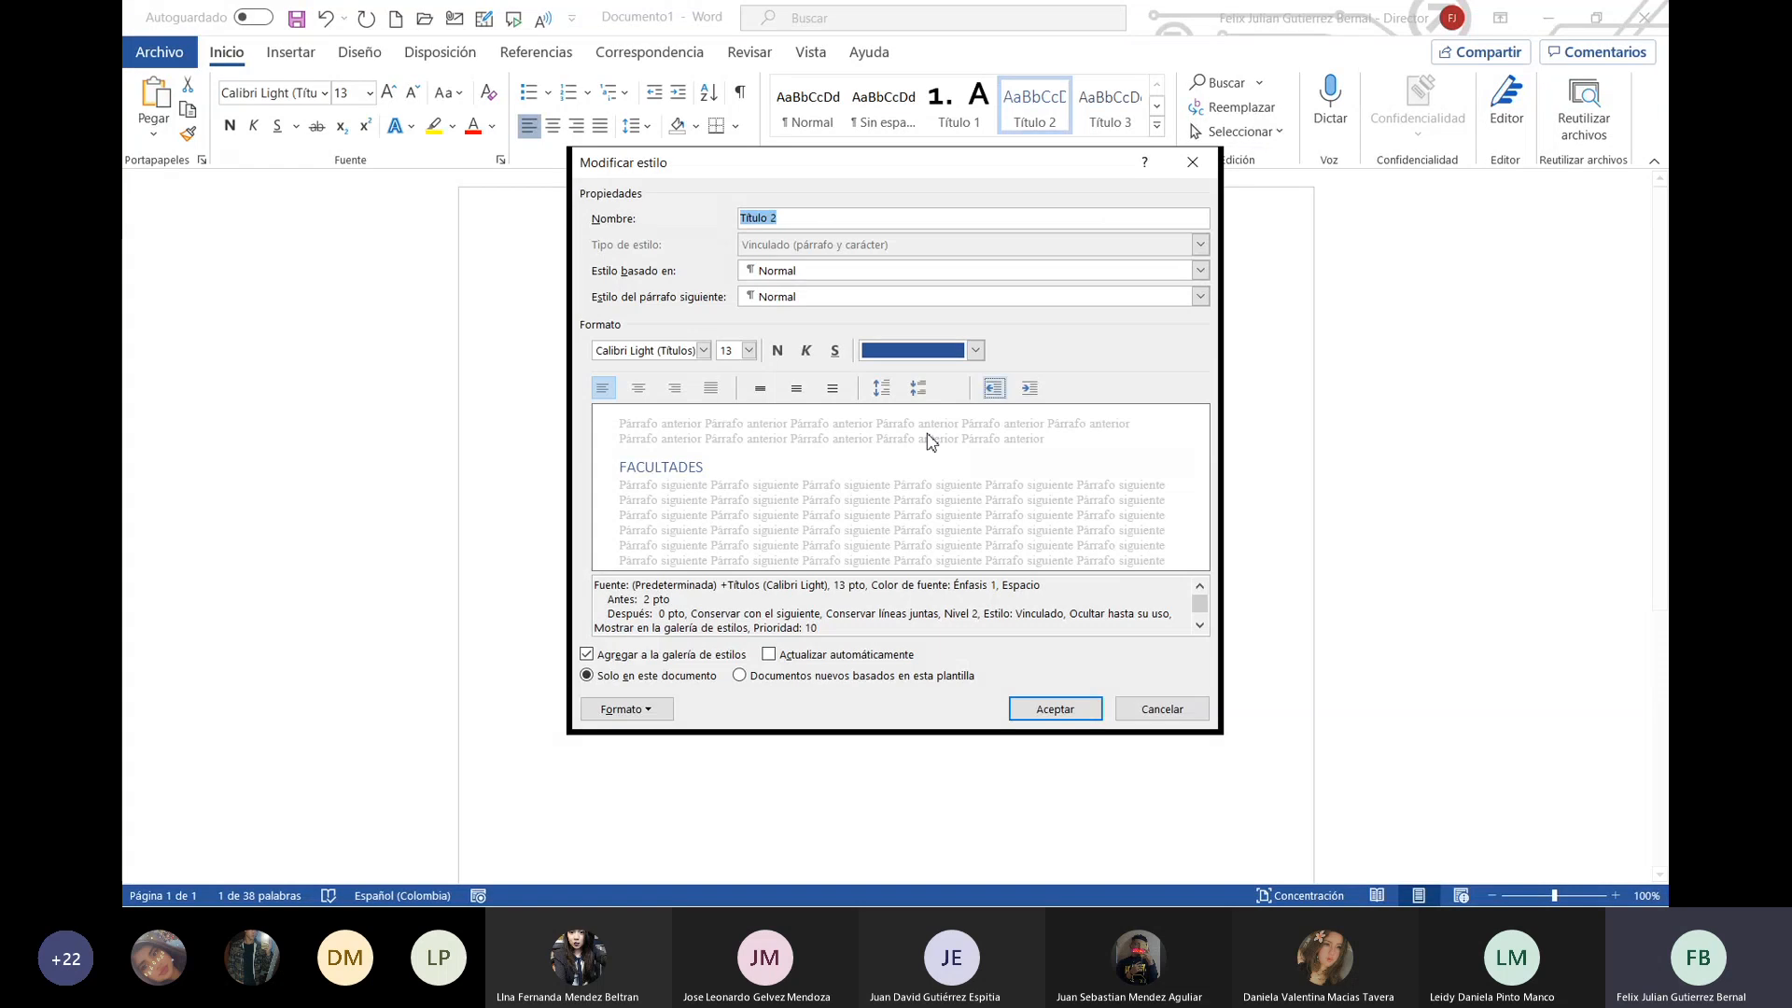
pyautogui.click(976, 350)
pyautogui.click(936, 376)
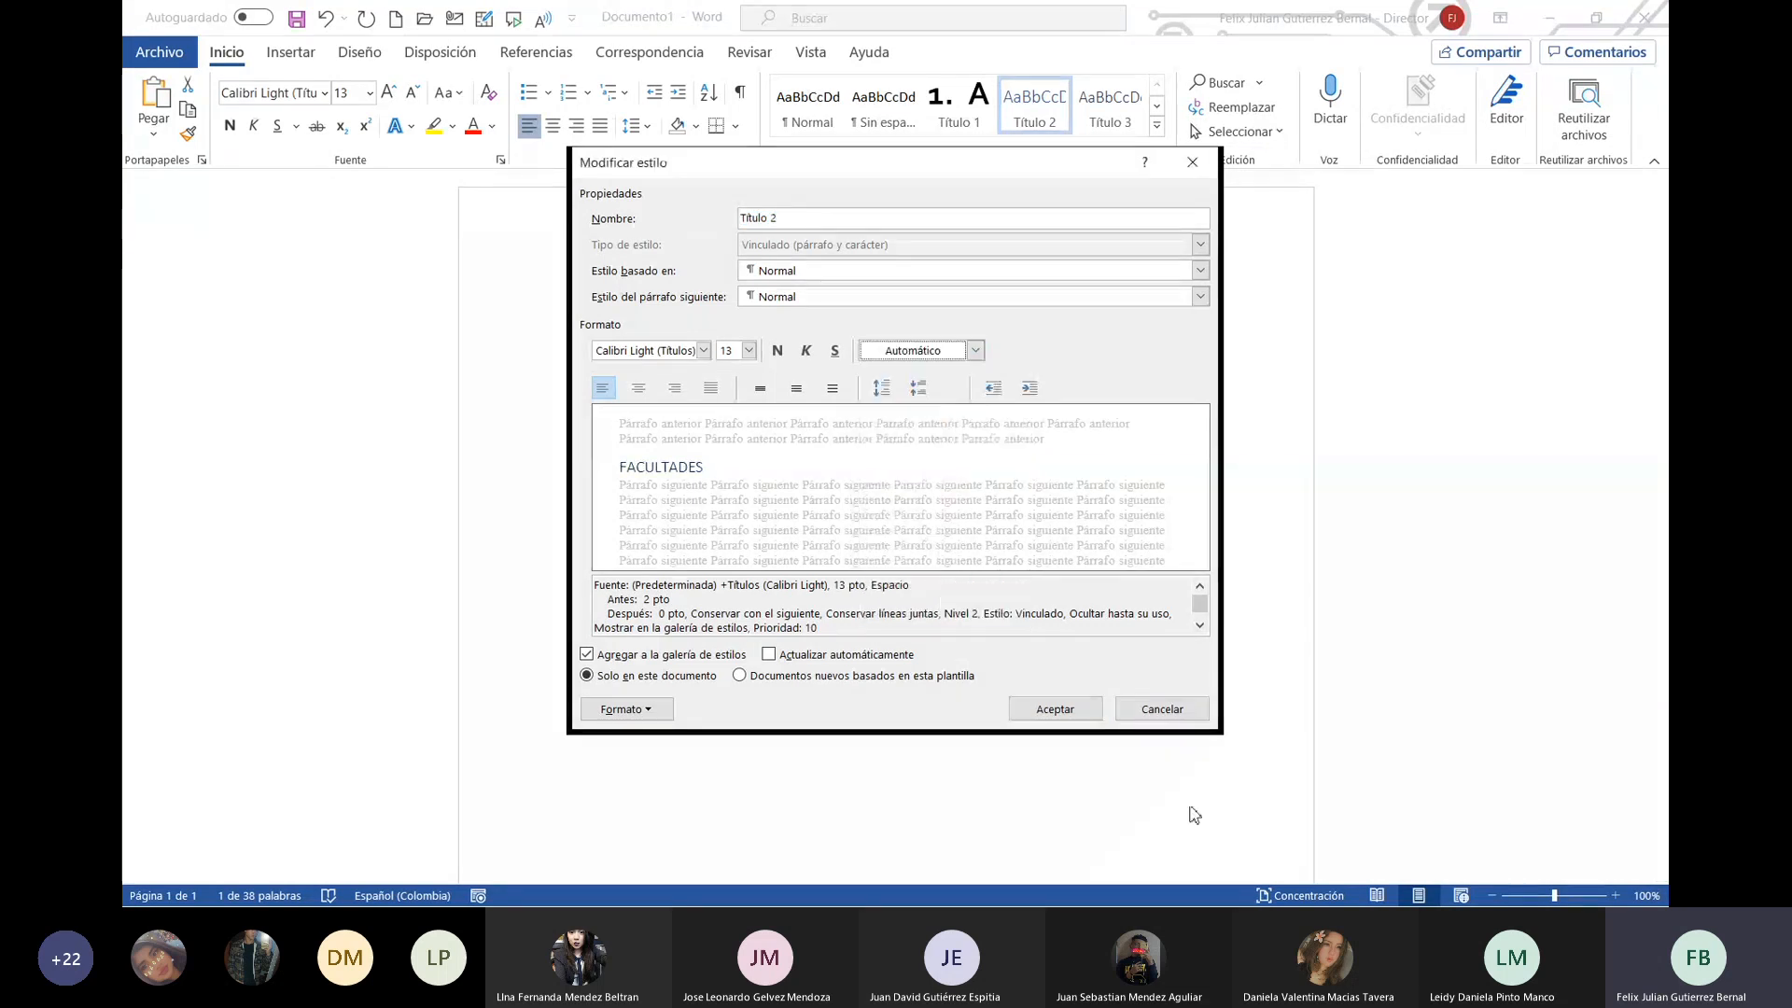
pyautogui.click(1072, 717)
pyautogui.click(788, 418)
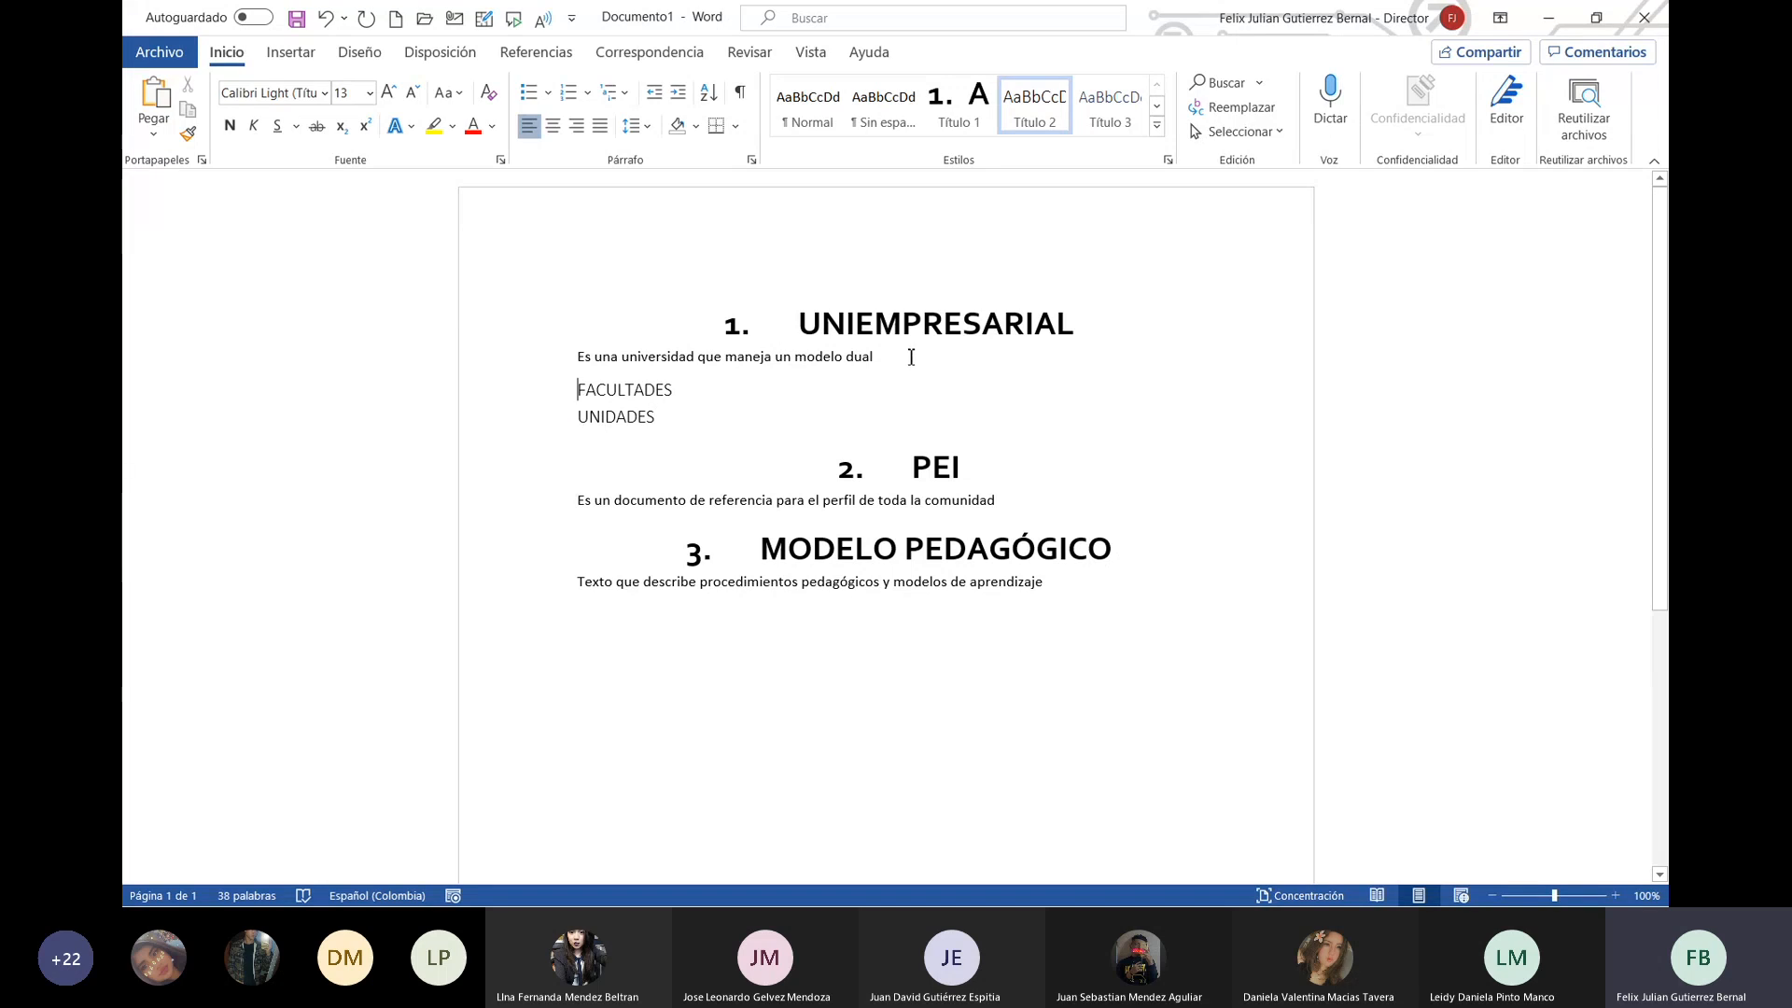
# Step: Modify the Normal style from the paragraph under UNIEMPRESARIAL so its font is Corbel at size 12
pyautogui.moveTo(911, 356); pyautogui.dragTo(360, 356)
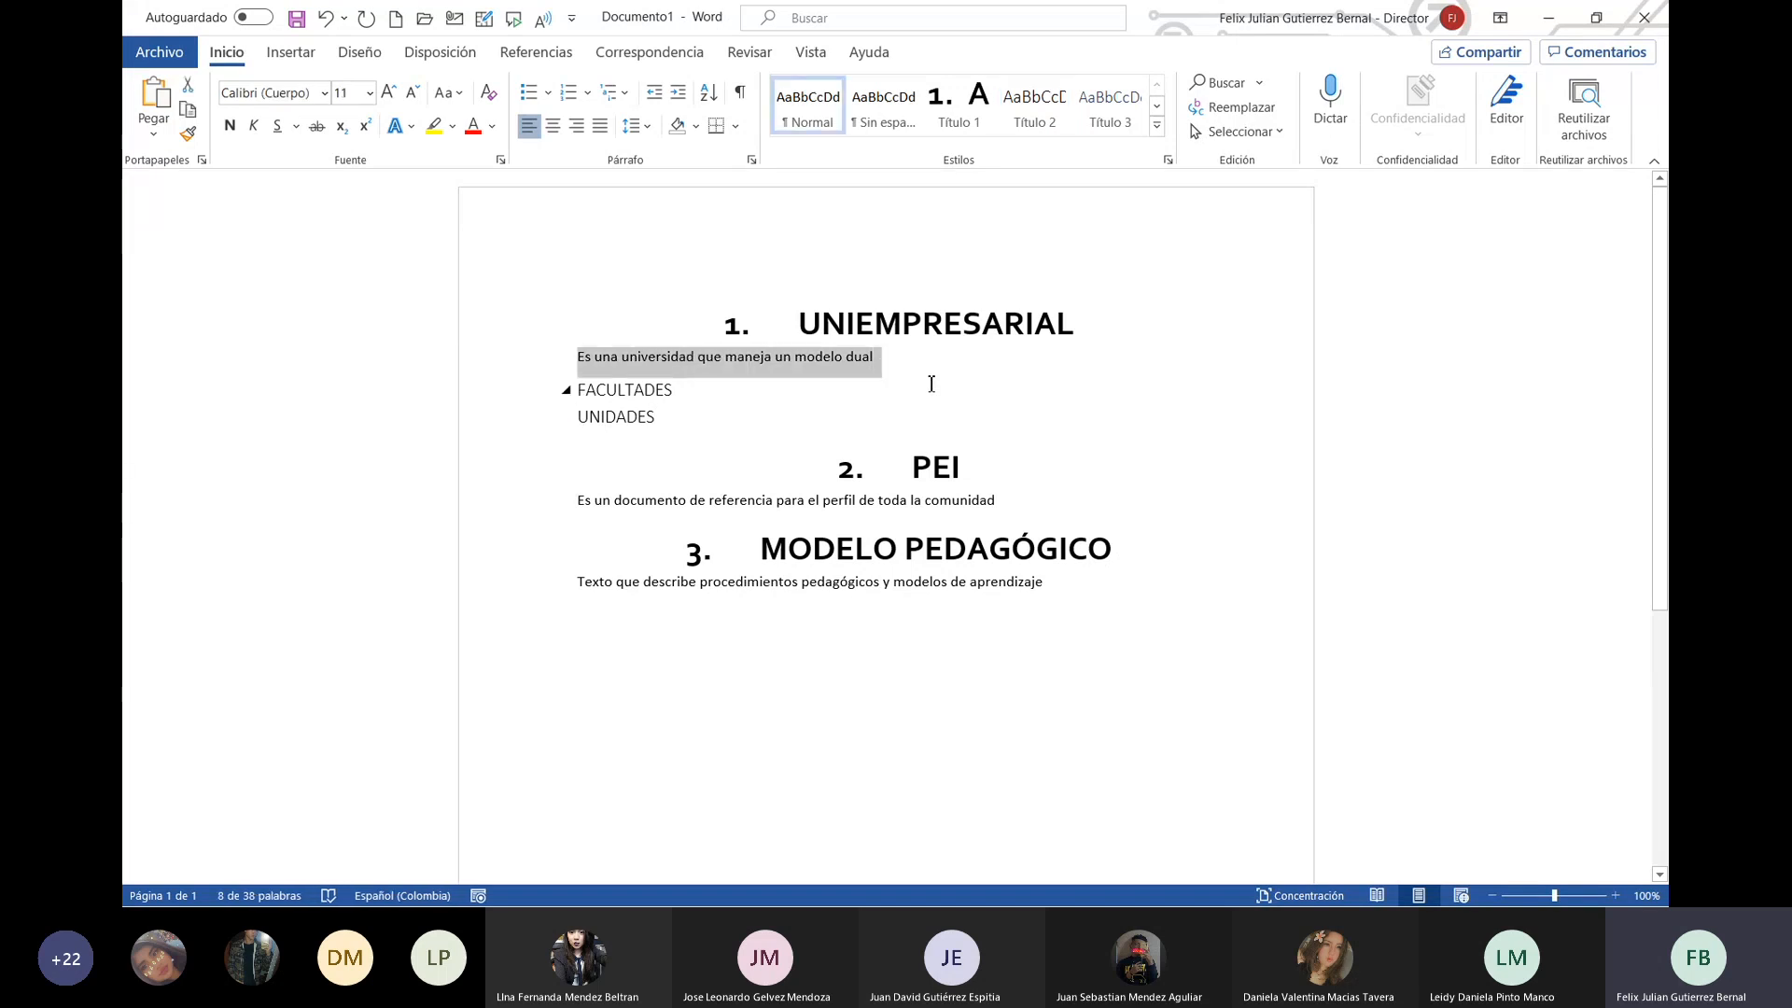
pyautogui.rightClick(804, 106)
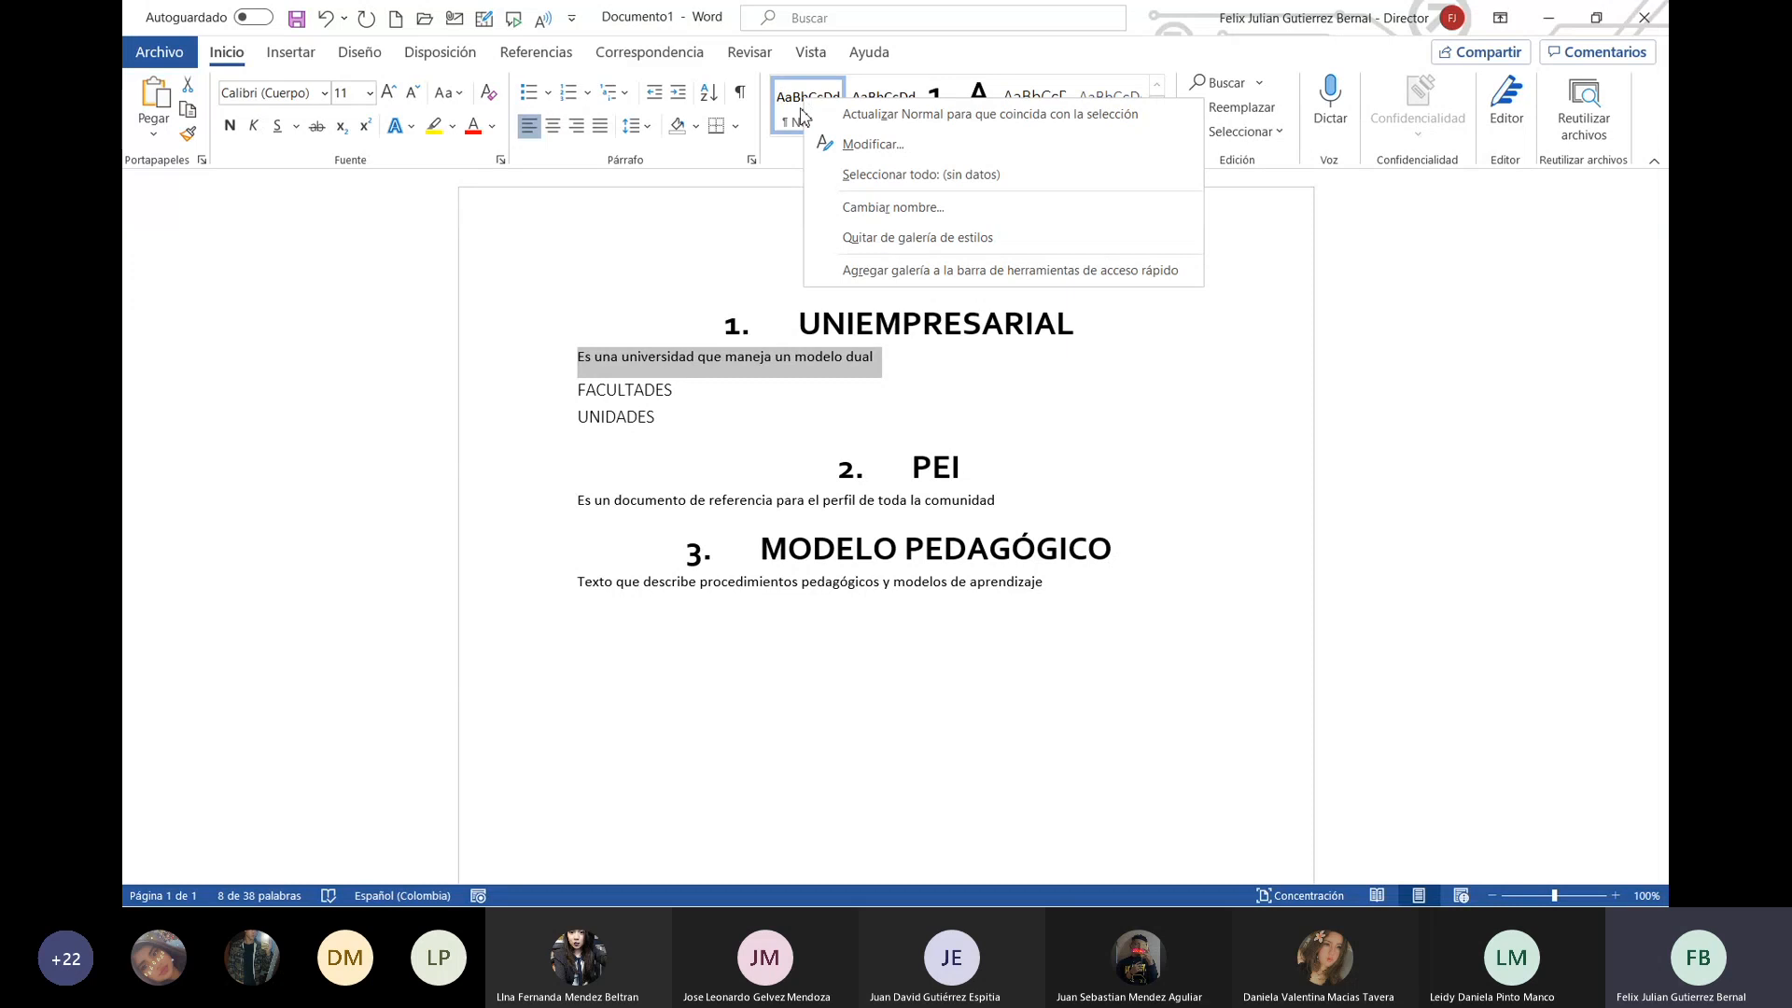
pyautogui.click(873, 144)
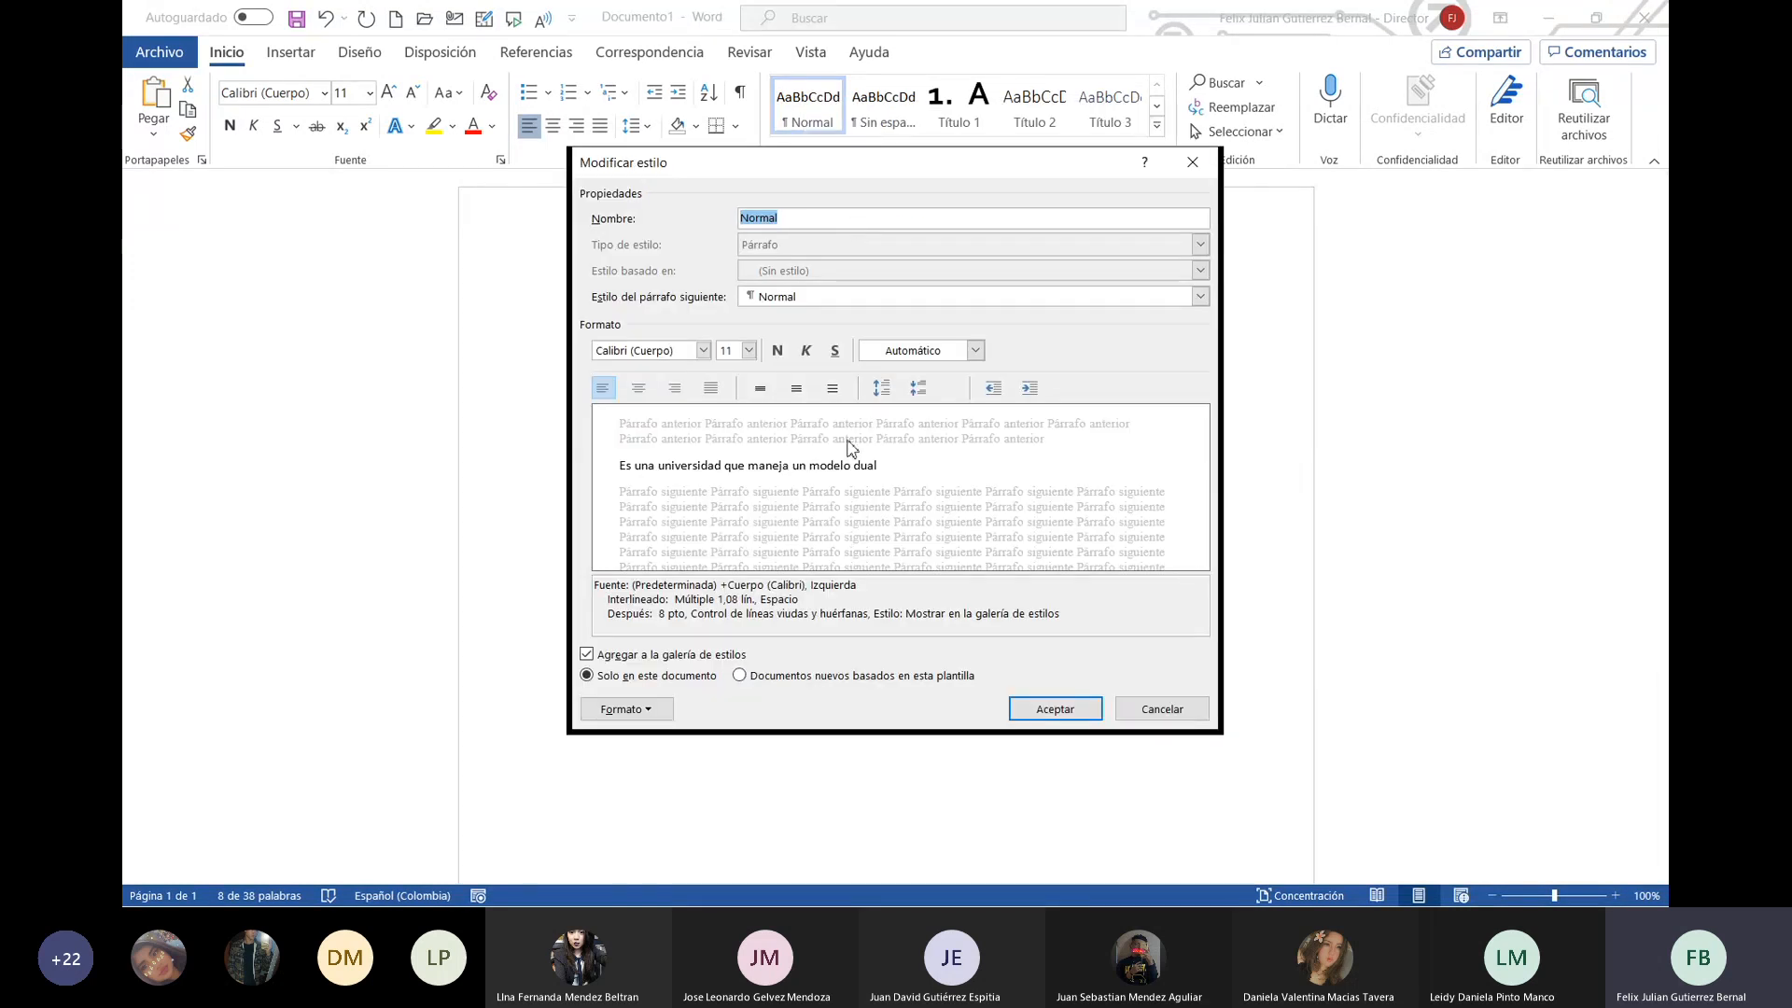
pyautogui.click(748, 352)
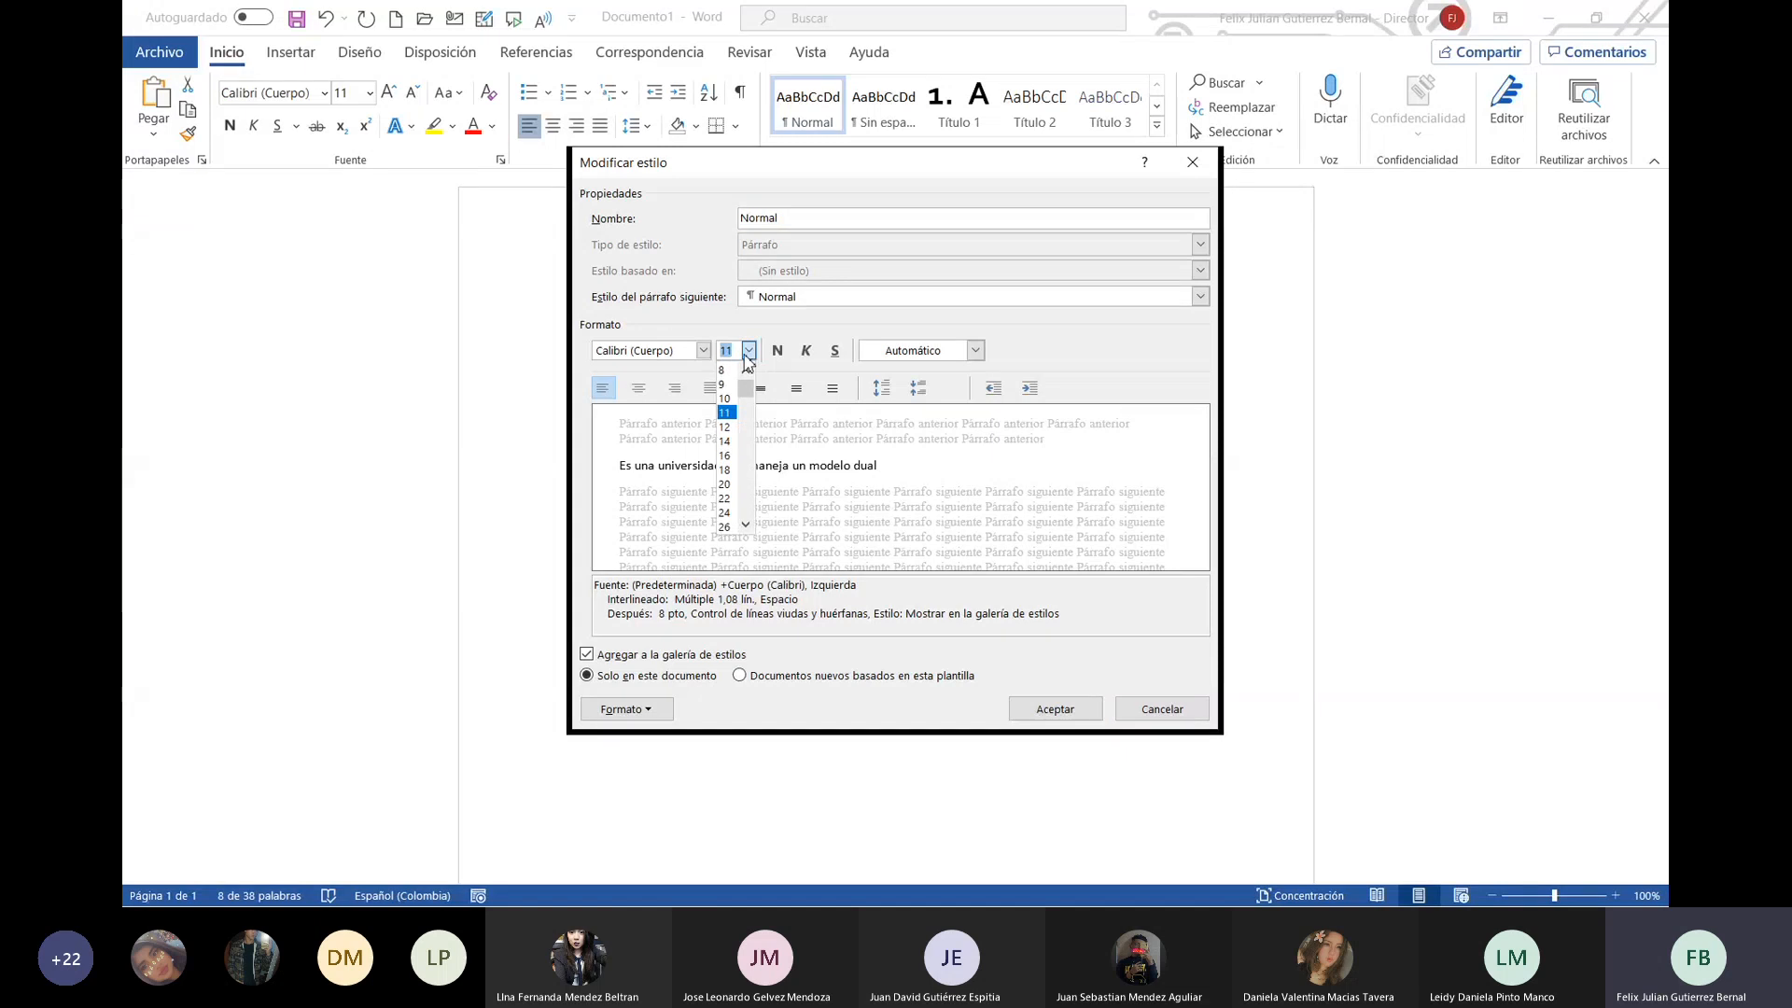
pyautogui.click(724, 427)
pyautogui.click(703, 350)
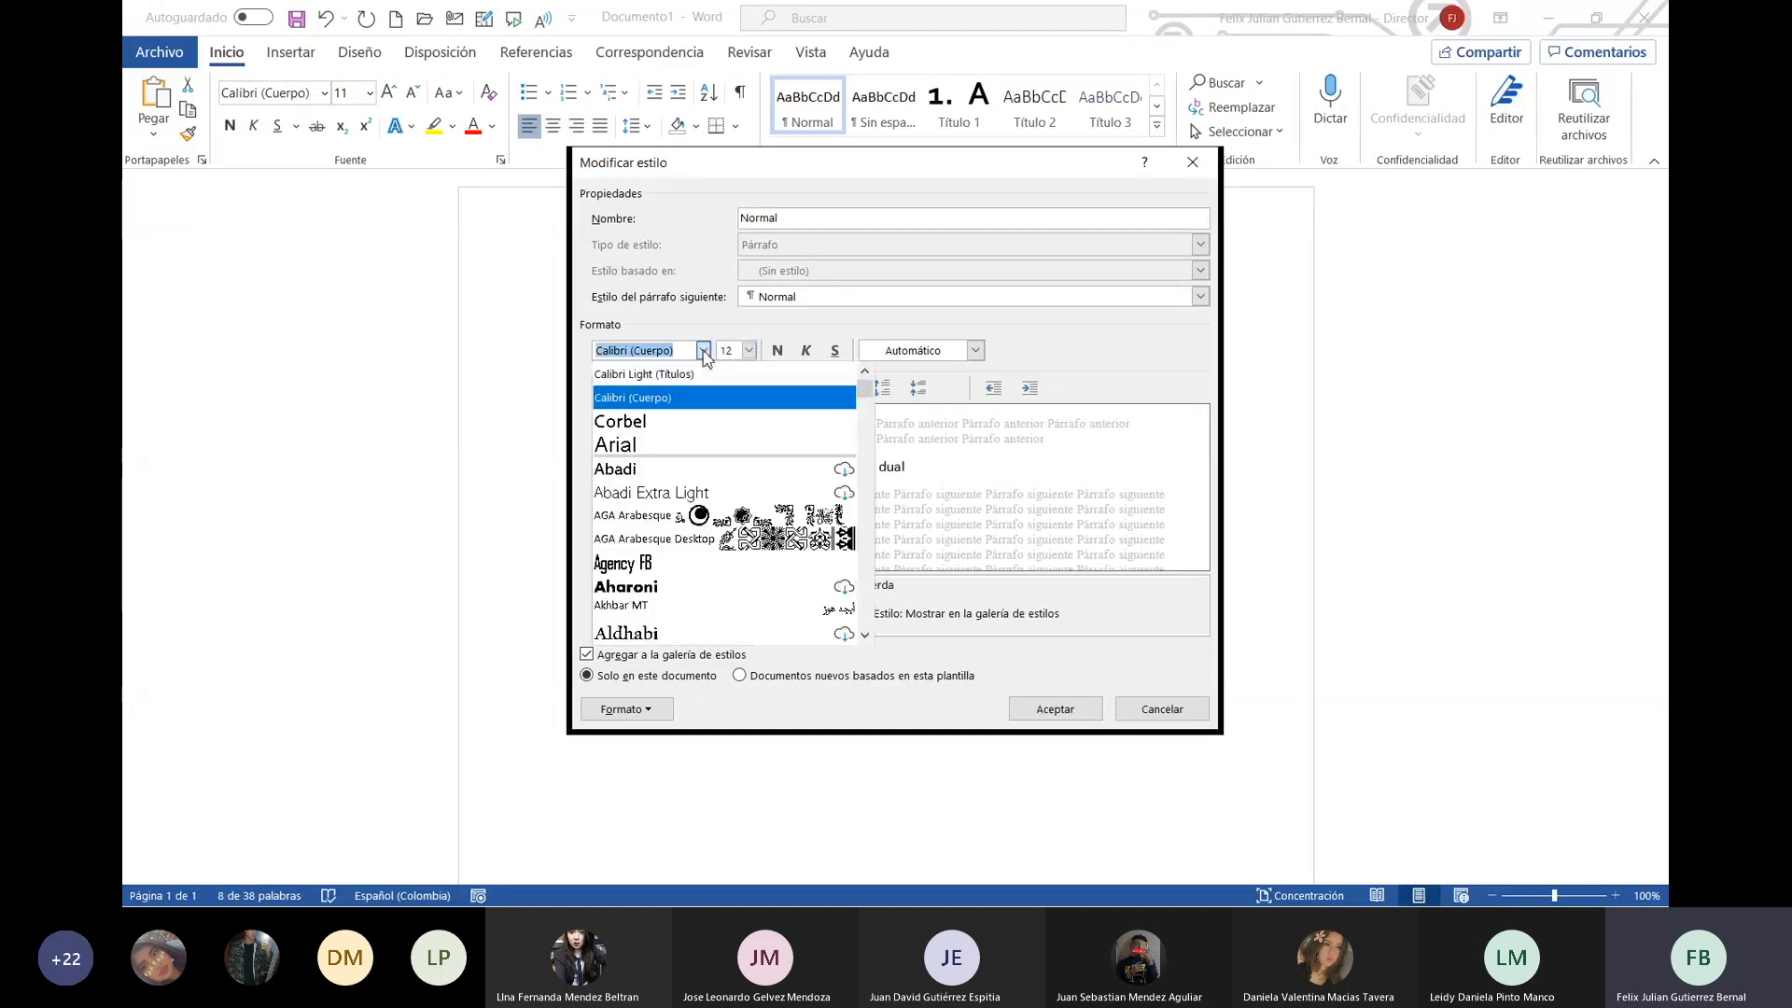
pyautogui.click(664, 422)
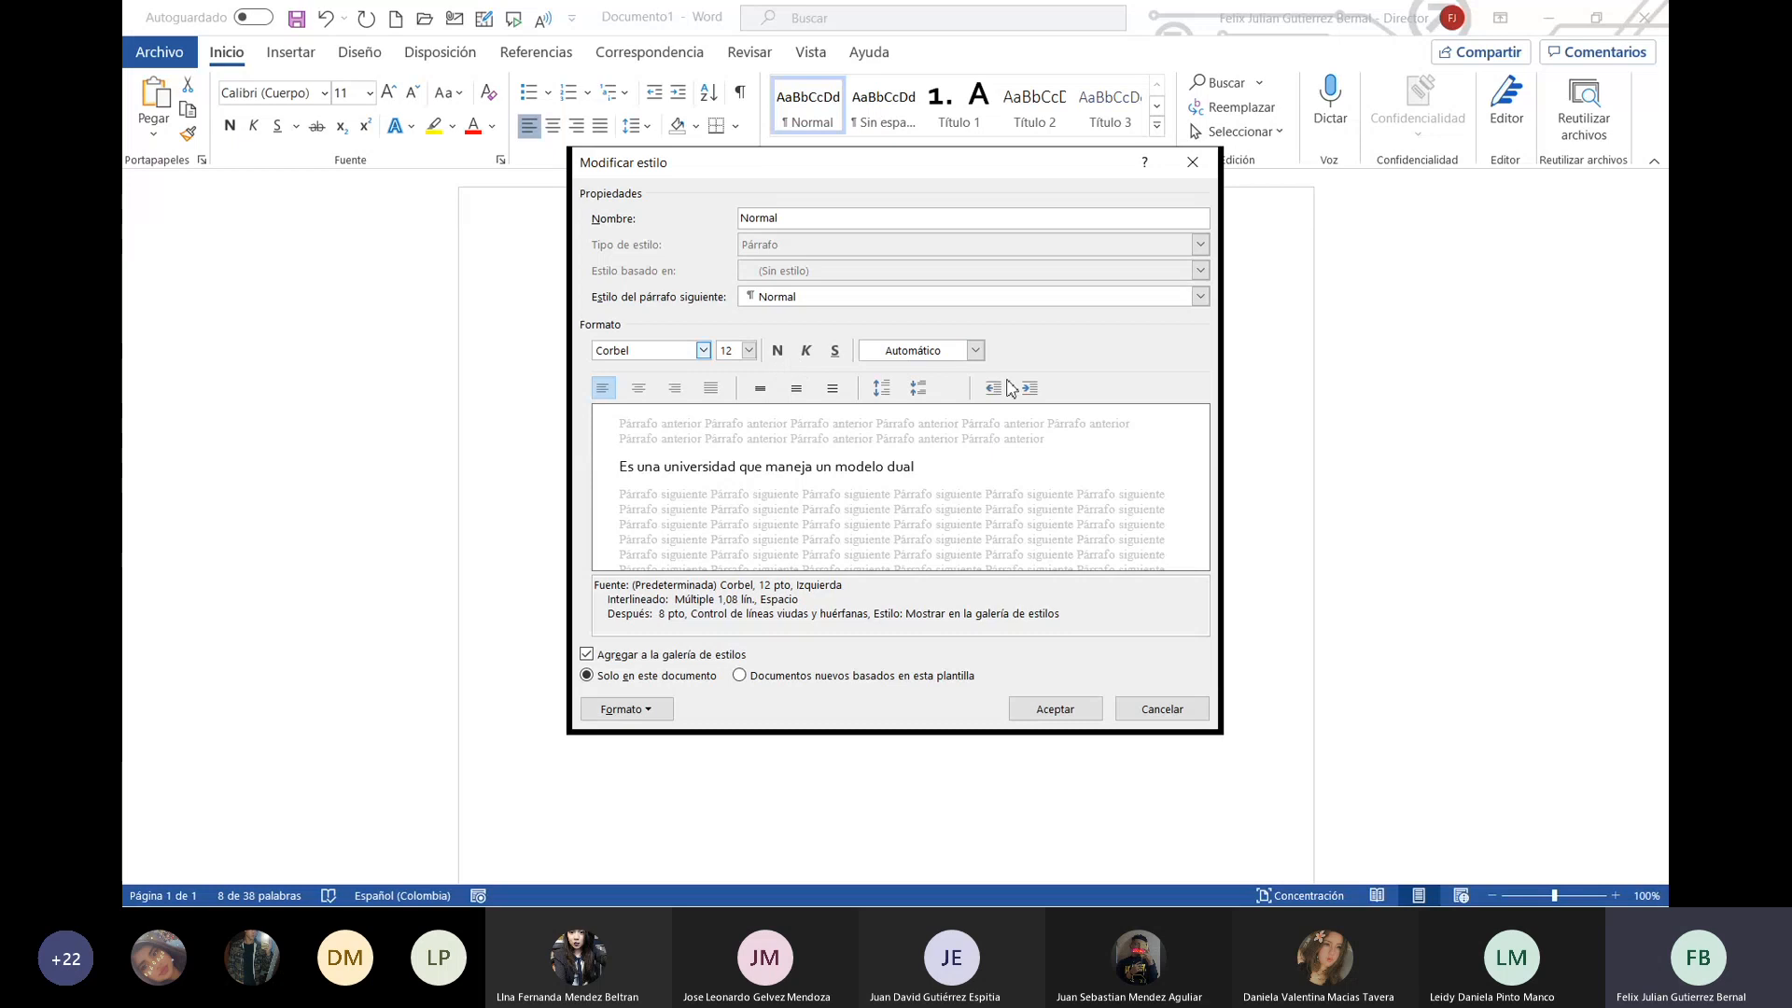
pyautogui.click(1062, 711)
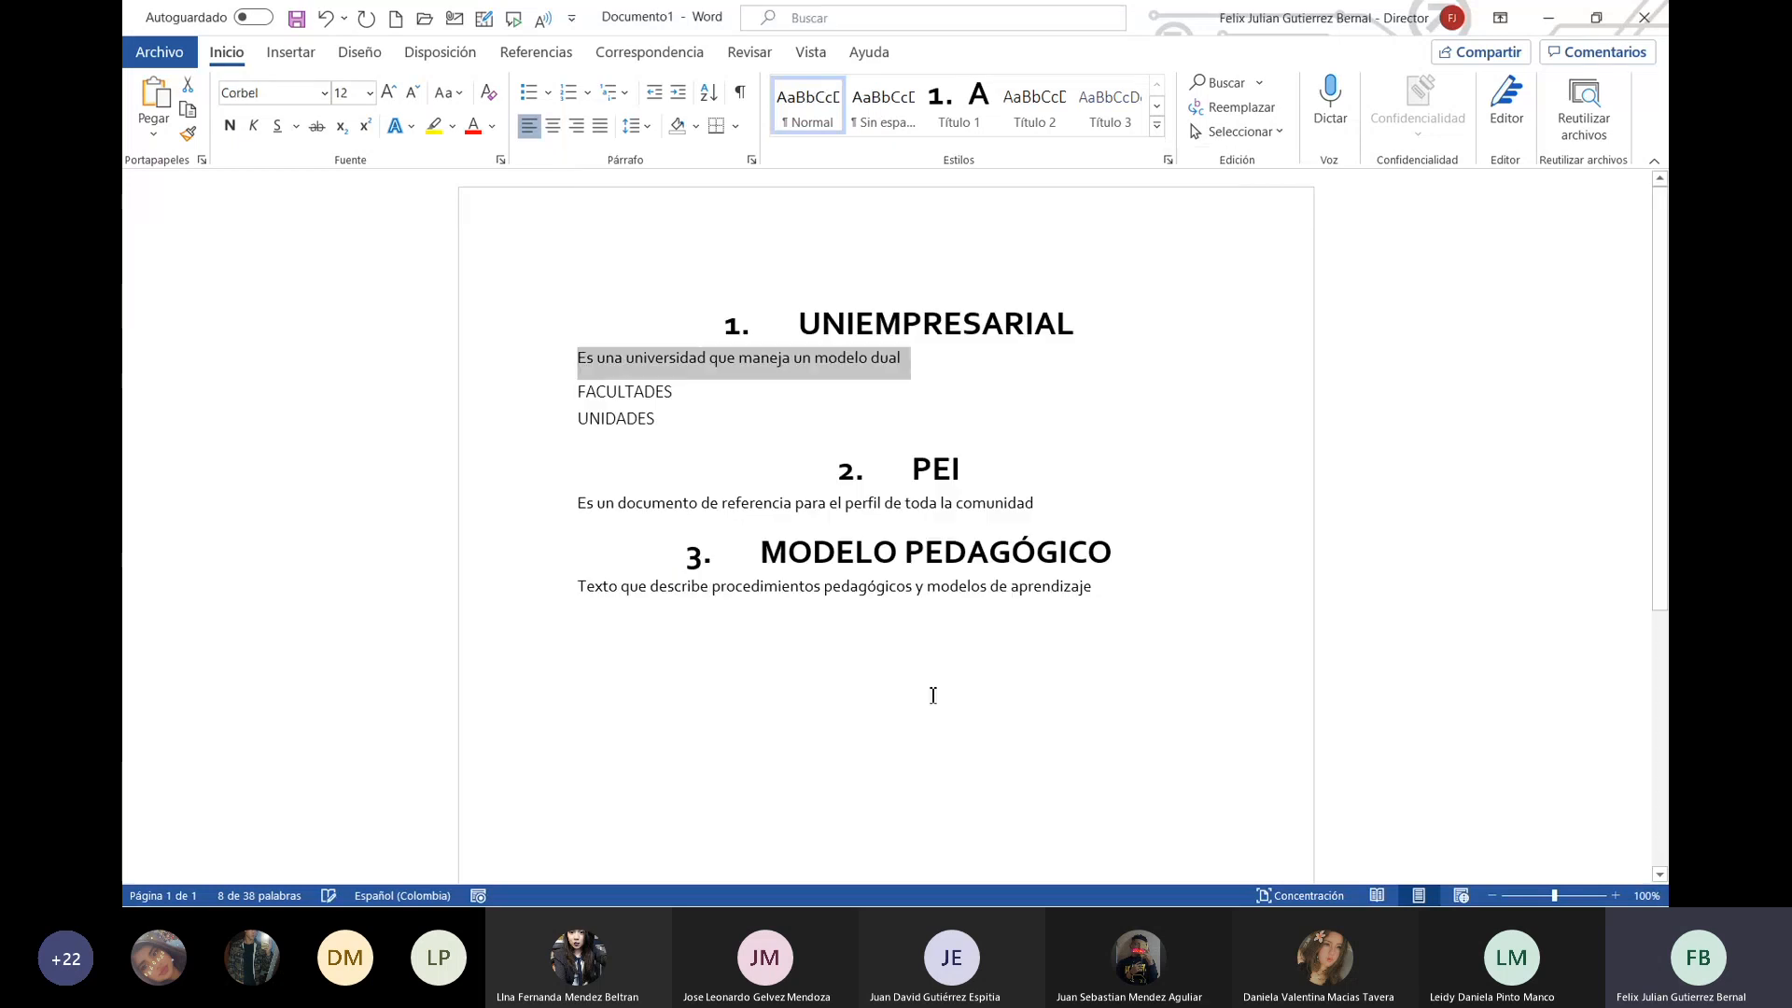
pyautogui.click(830, 391)
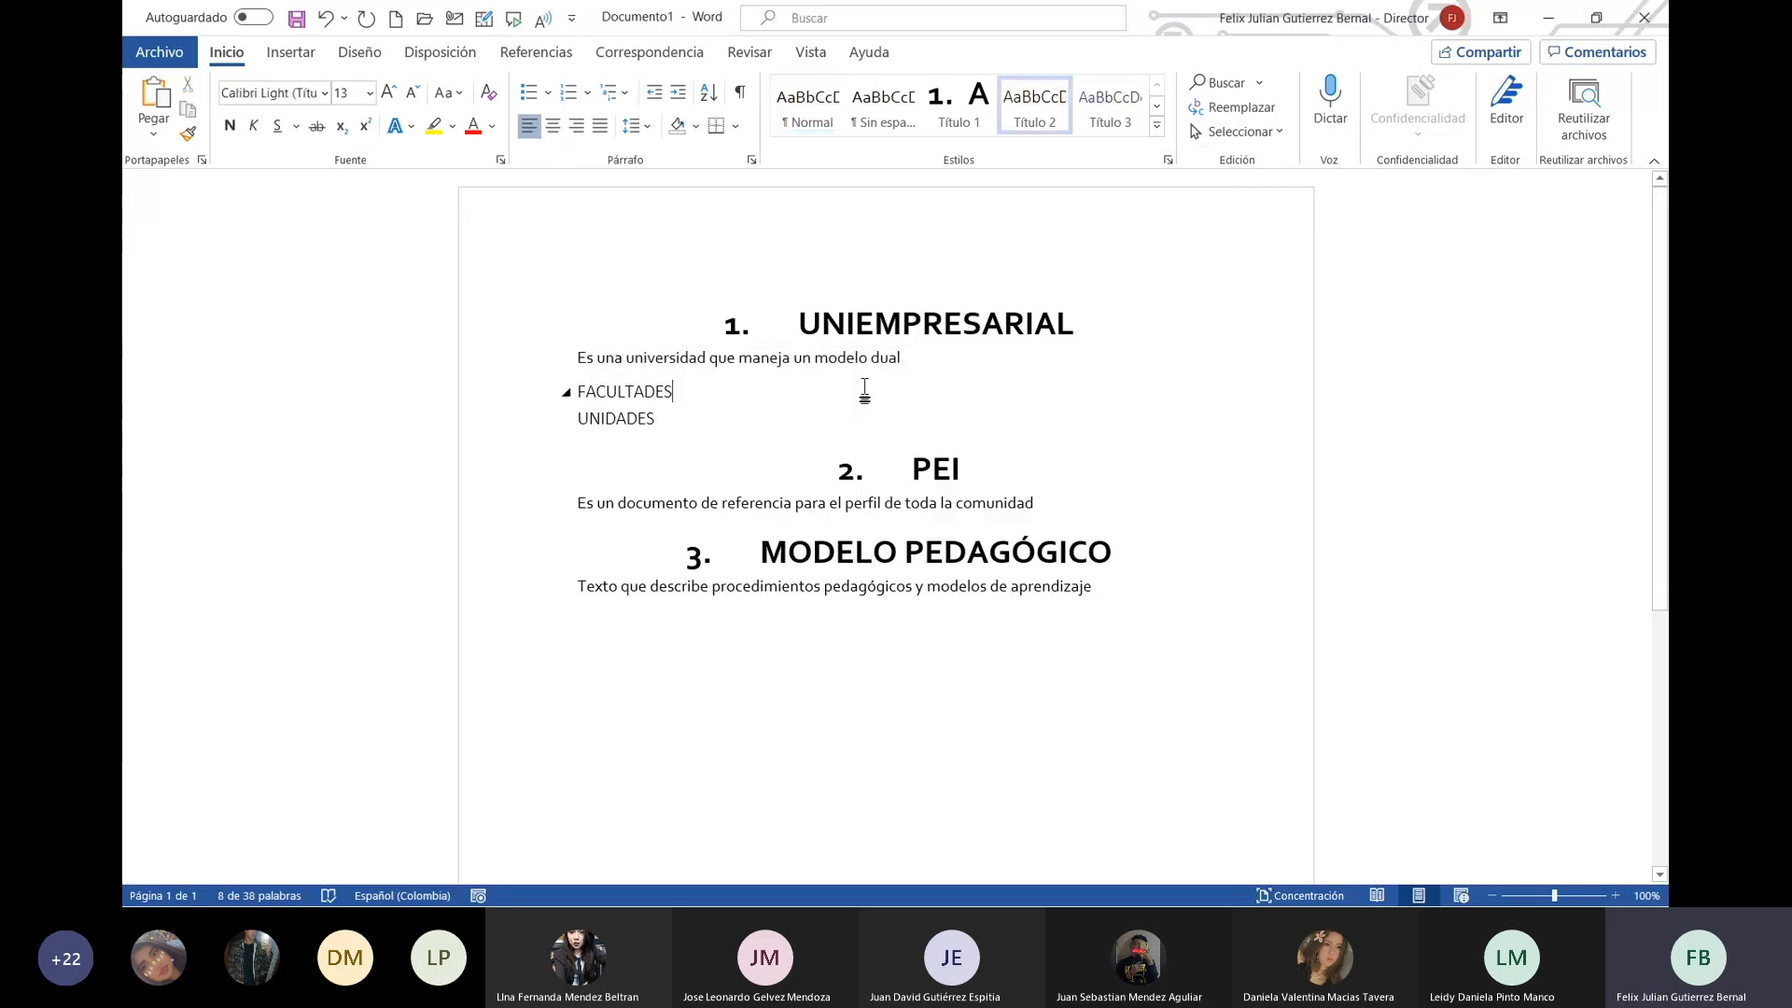
pyautogui.click(1019, 511)
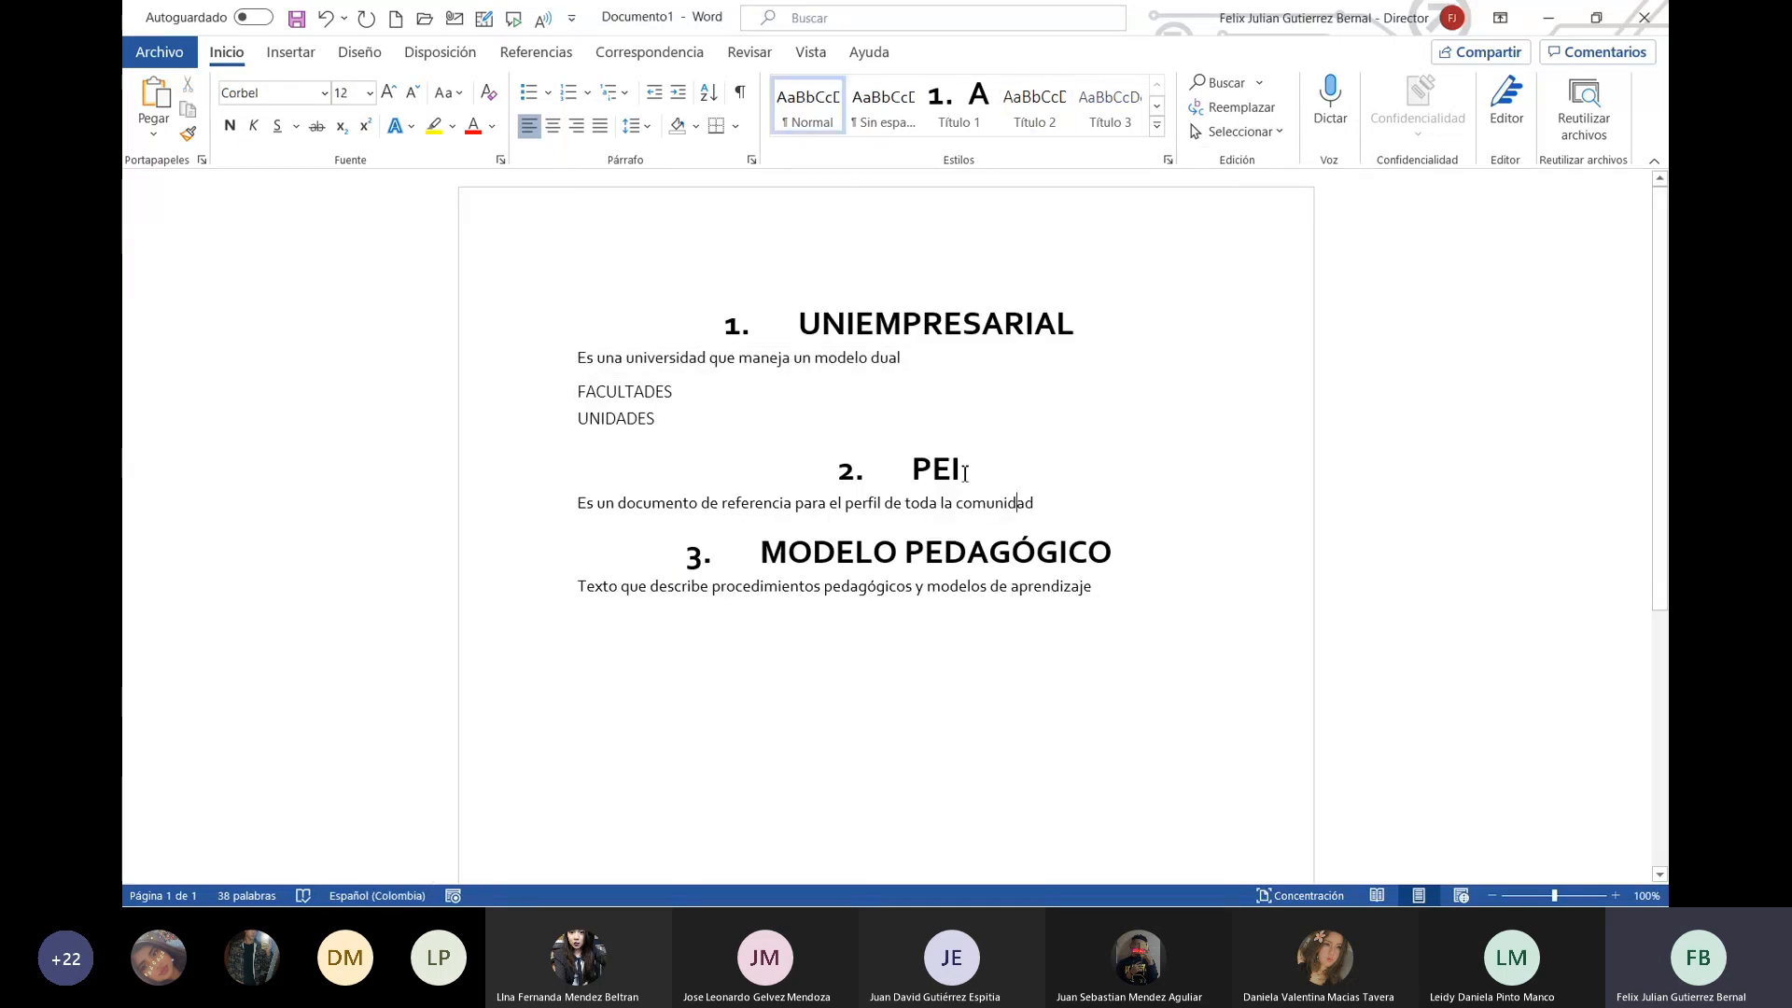
pyautogui.click(887, 593)
pyautogui.click(940, 100)
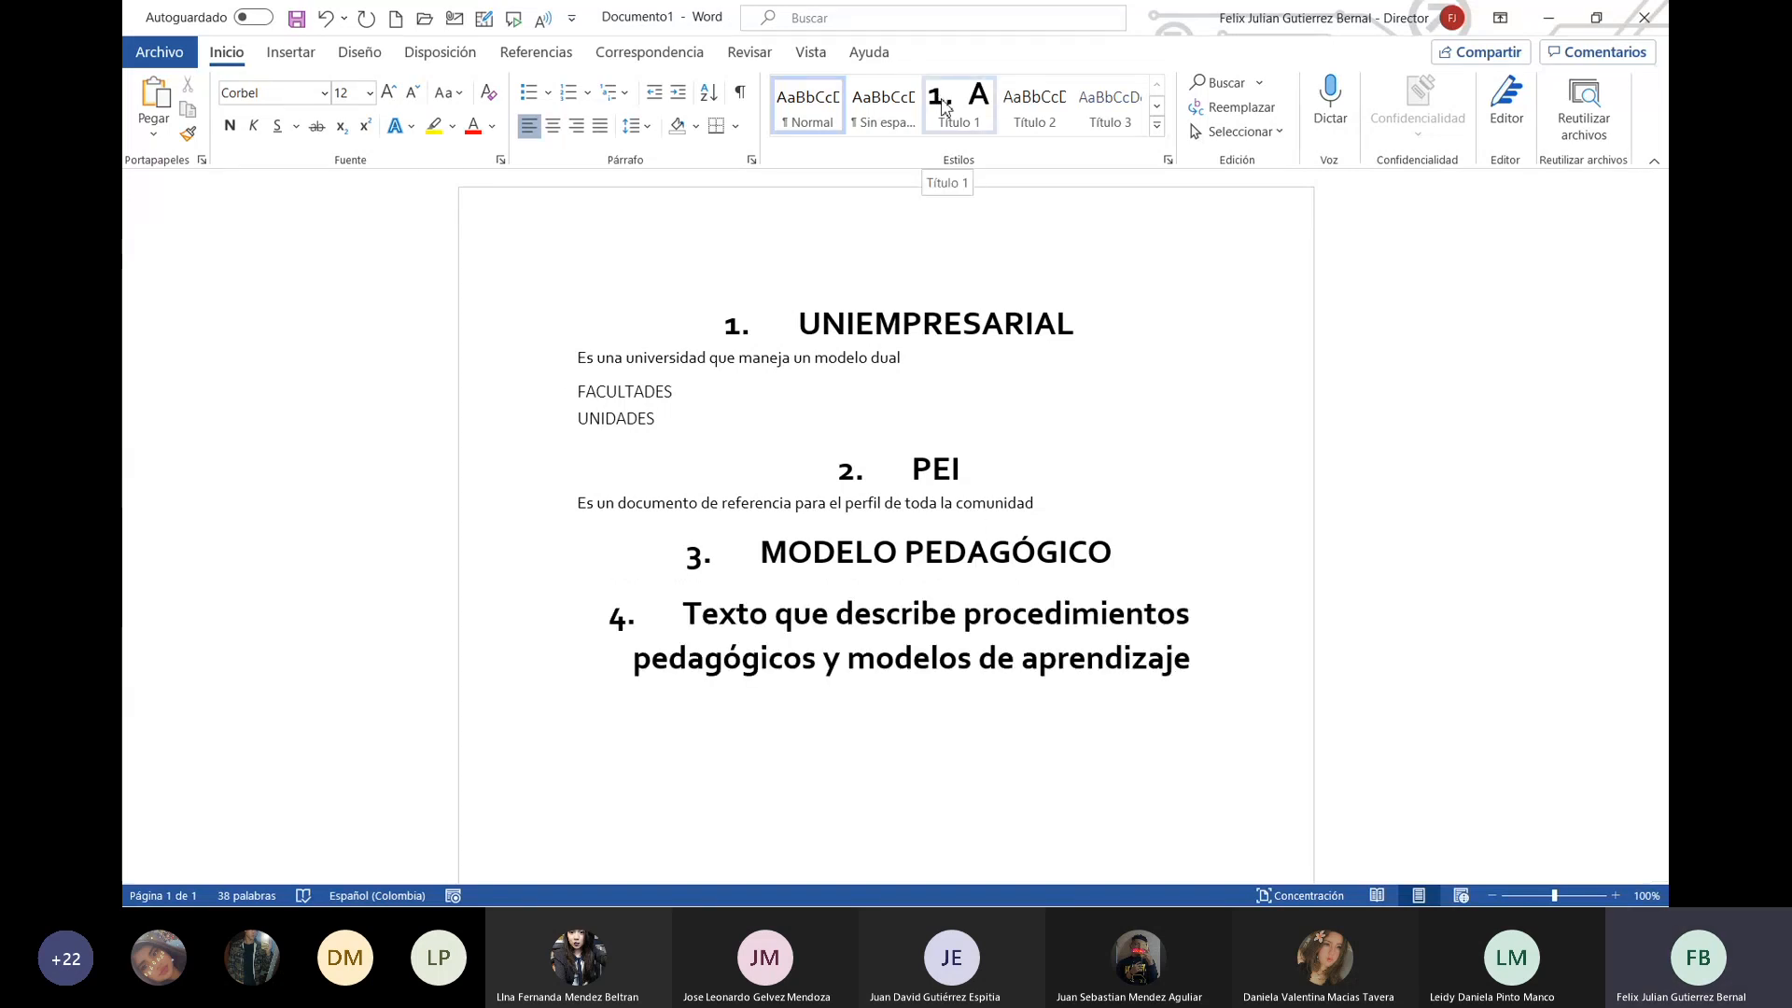
pyautogui.rightClick(969, 105)
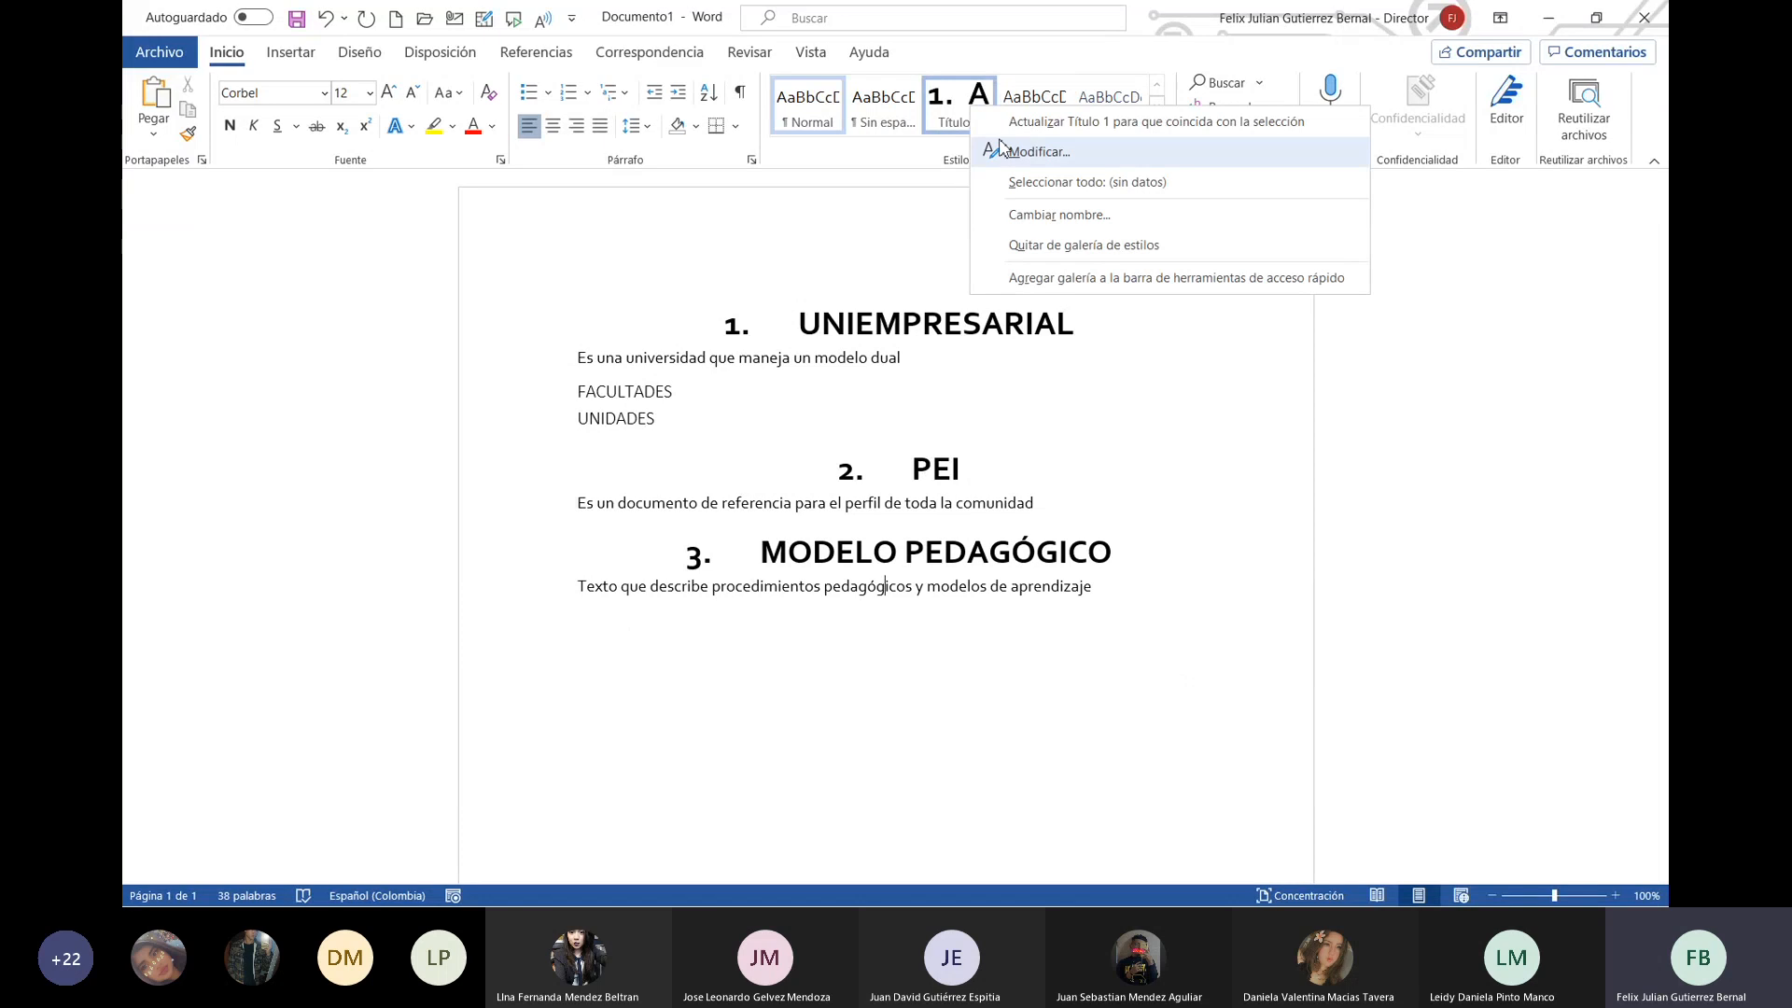
pyautogui.click(1073, 216)
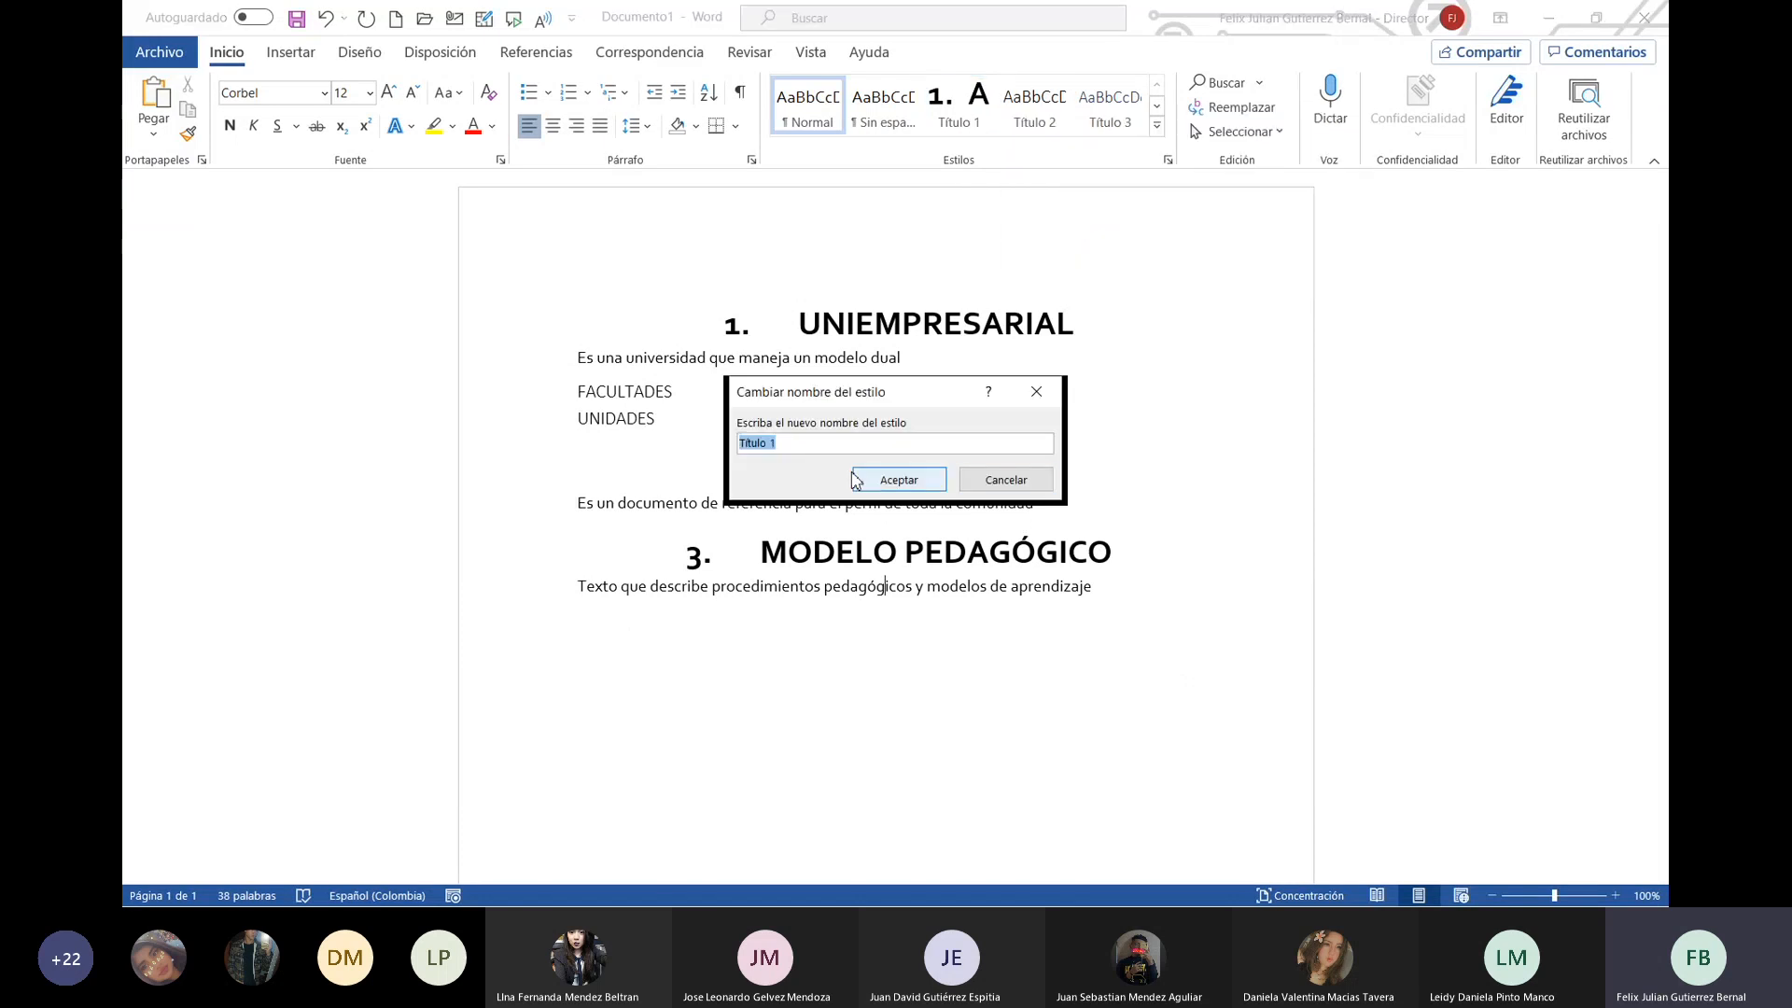
pyautogui.click(1019, 494)
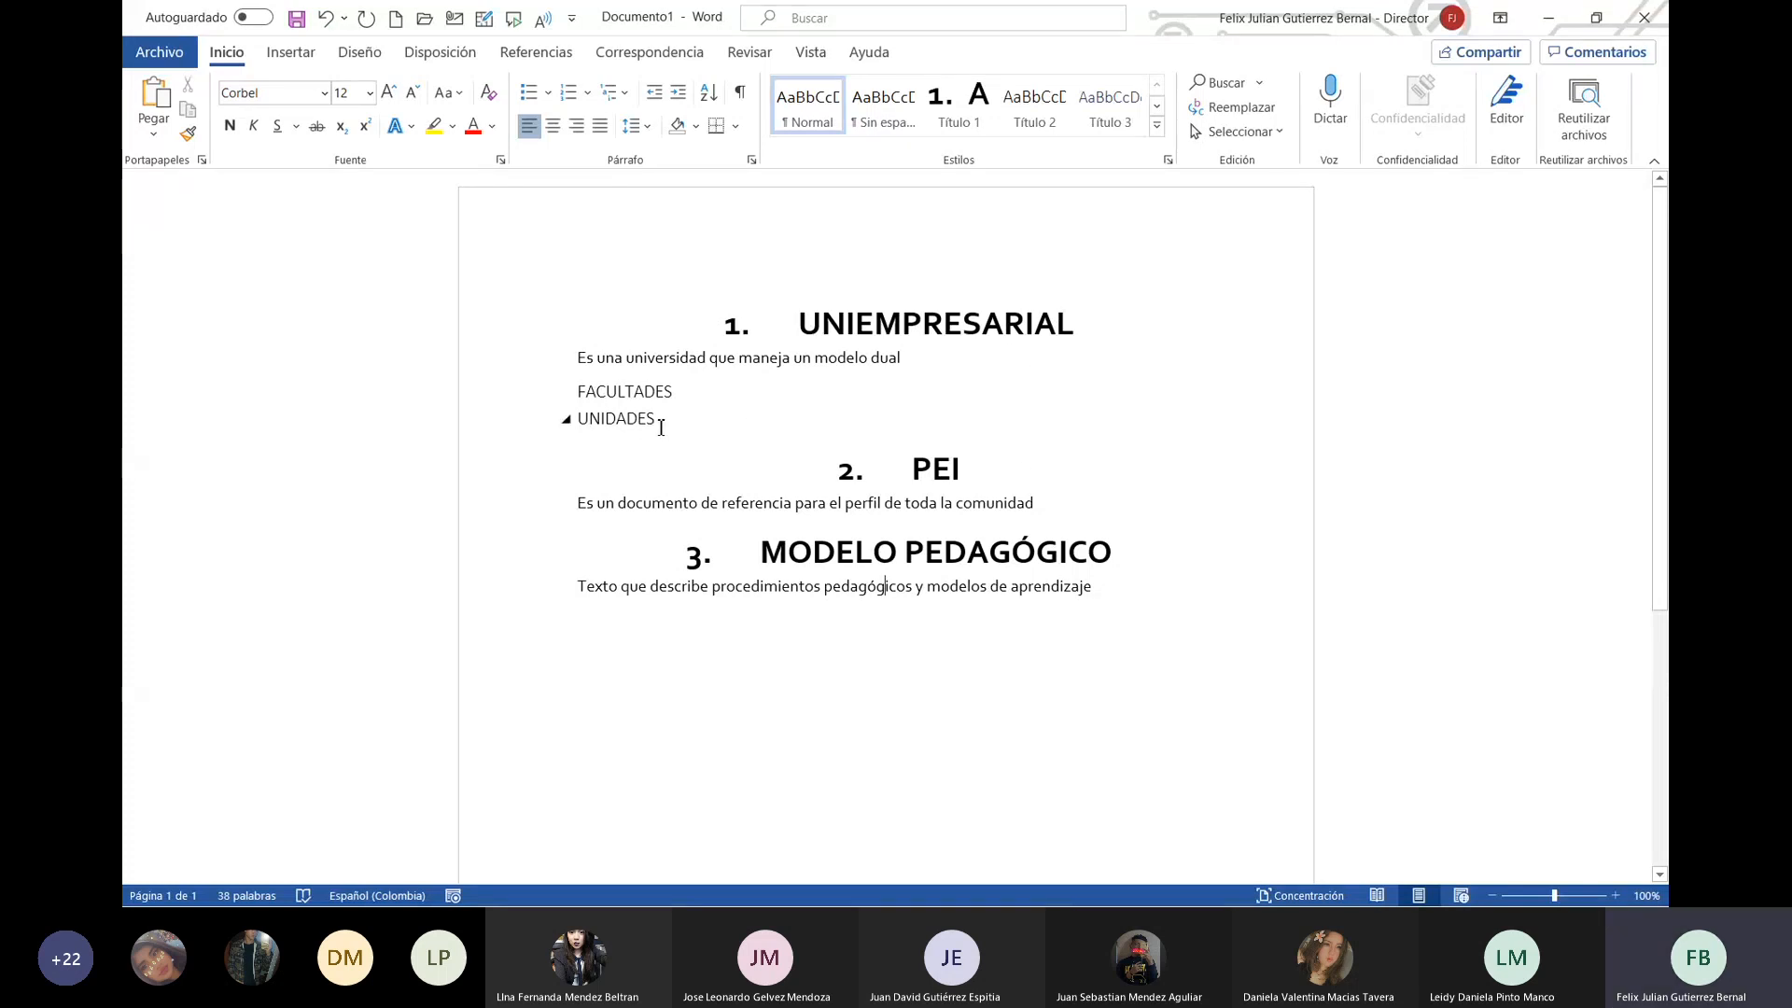
# Step: Select the FACULTADES and UNIDADES lines, view the document's heading outline in the navigation pane, and close the pane
pyautogui.moveTo(662, 422); pyautogui.dragTo(610, 404)
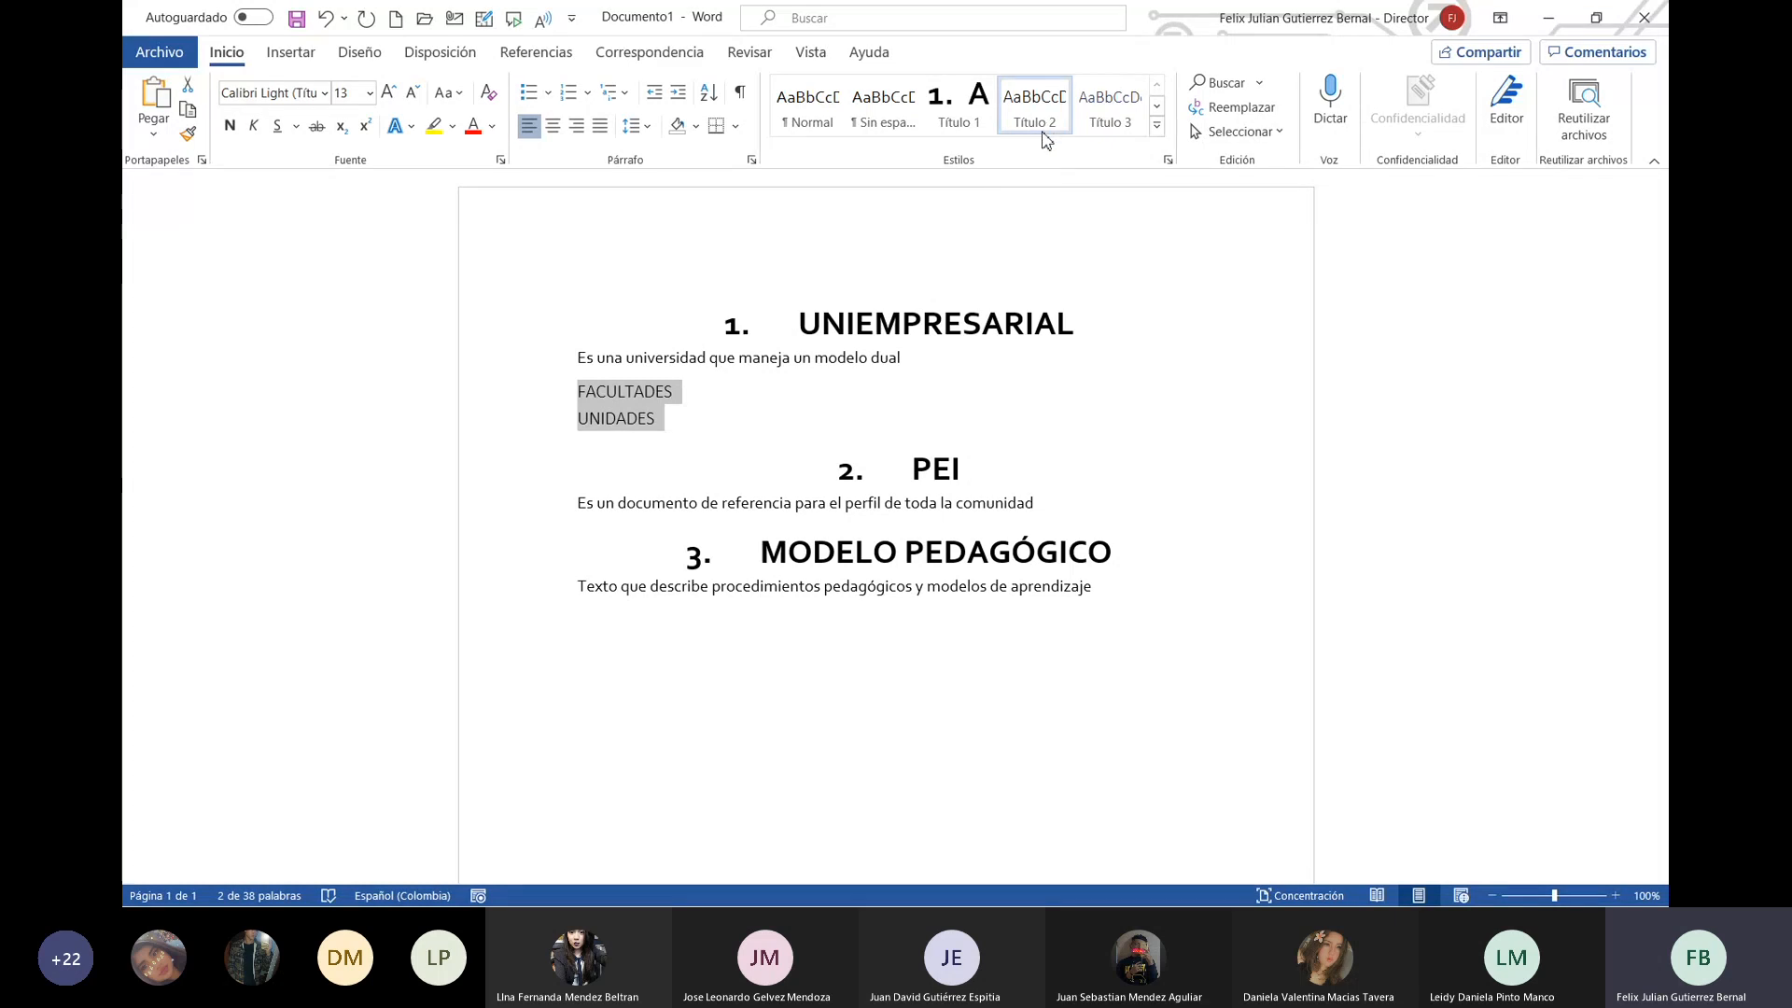
pyautogui.hotkey('ctrl', 'b')
pyautogui.click(158, 299)
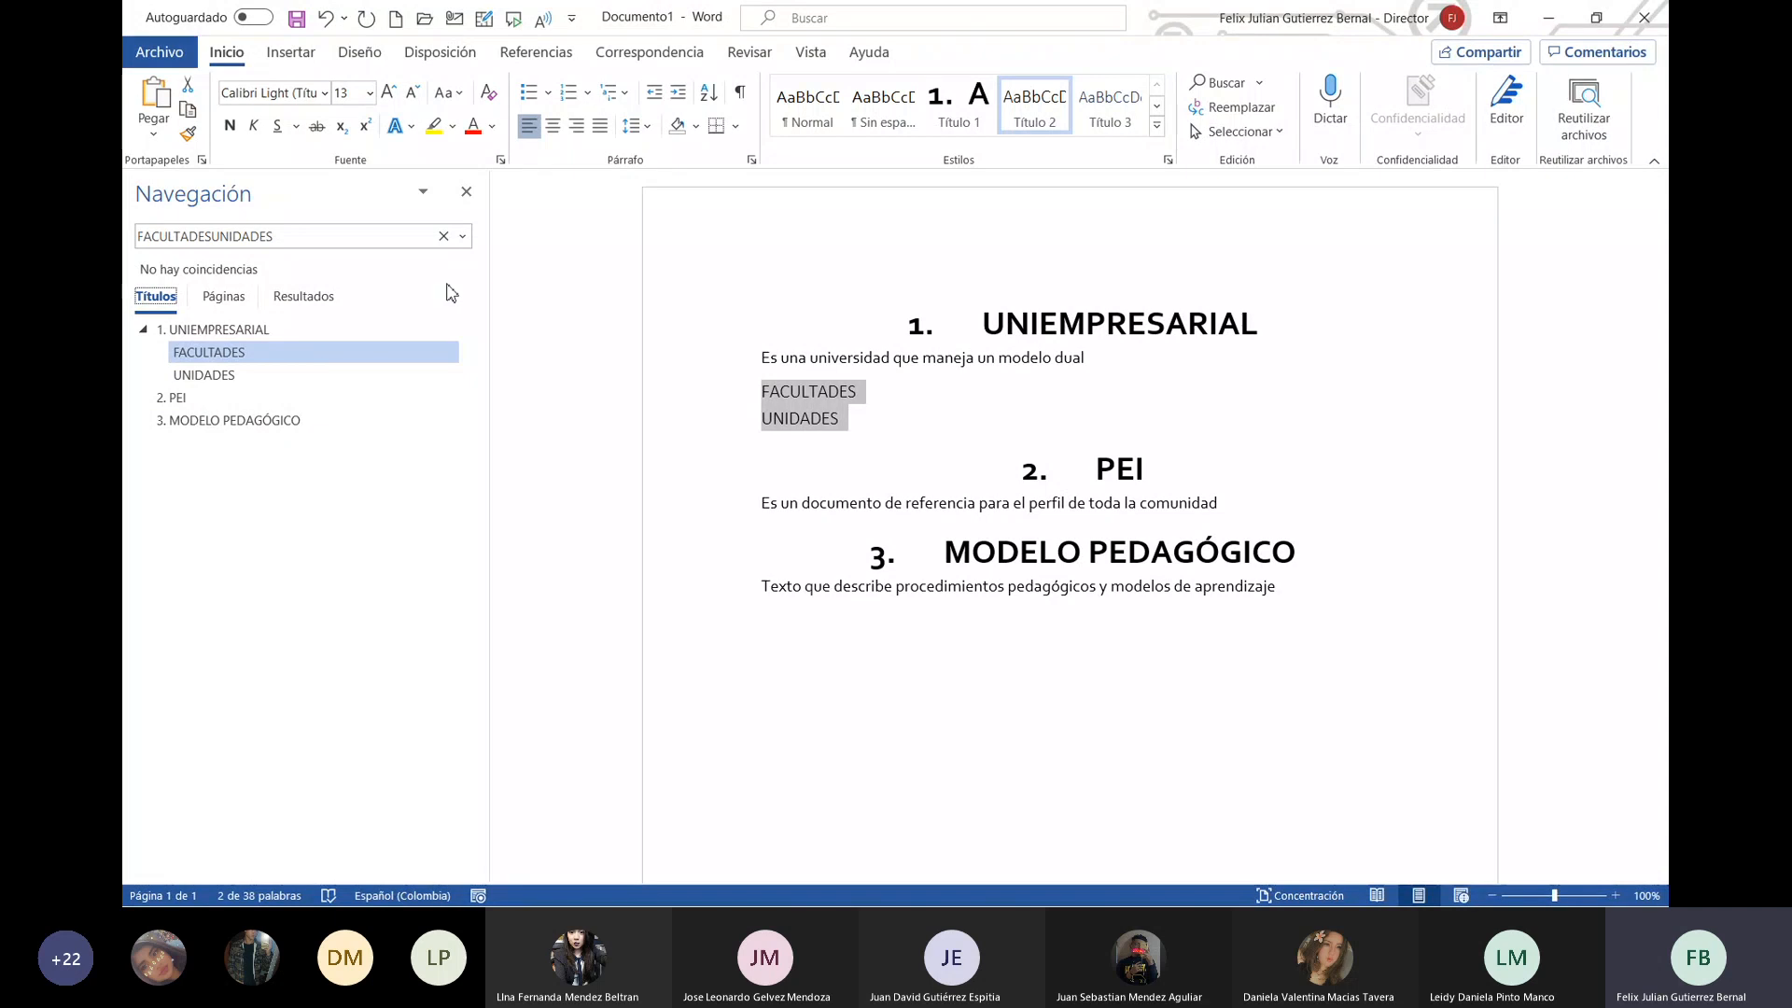
pyautogui.click(810, 54)
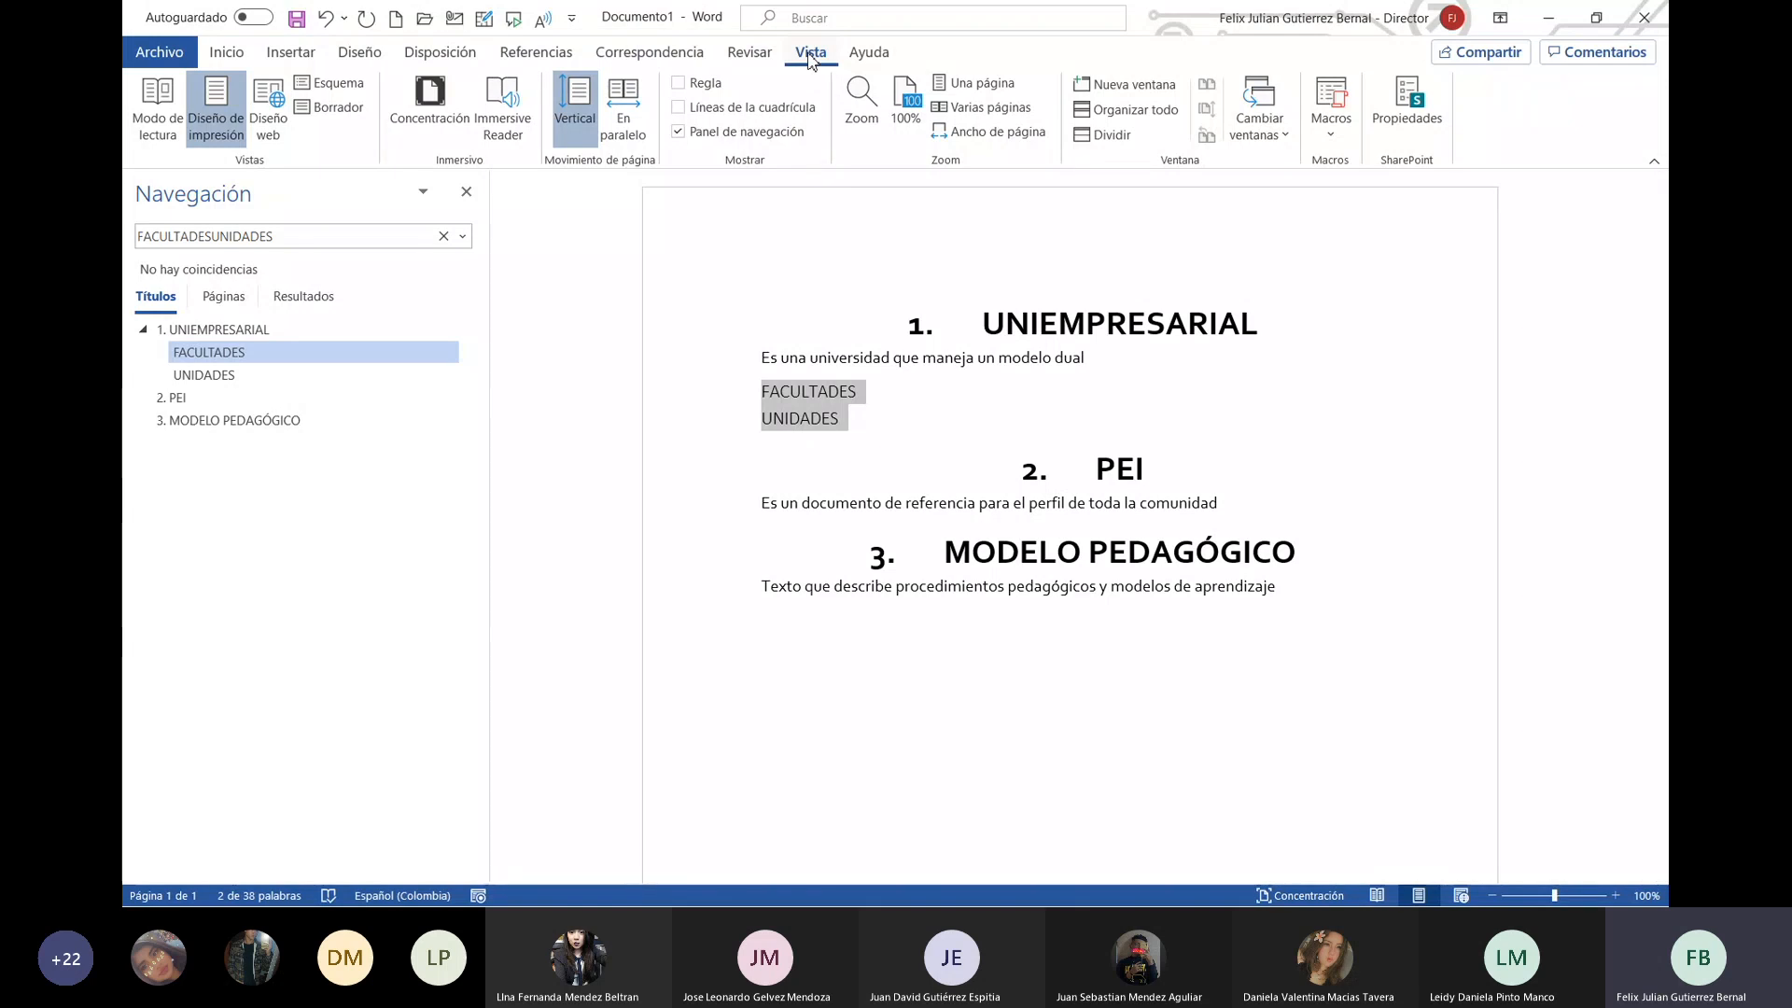
pyautogui.click(516, 418)
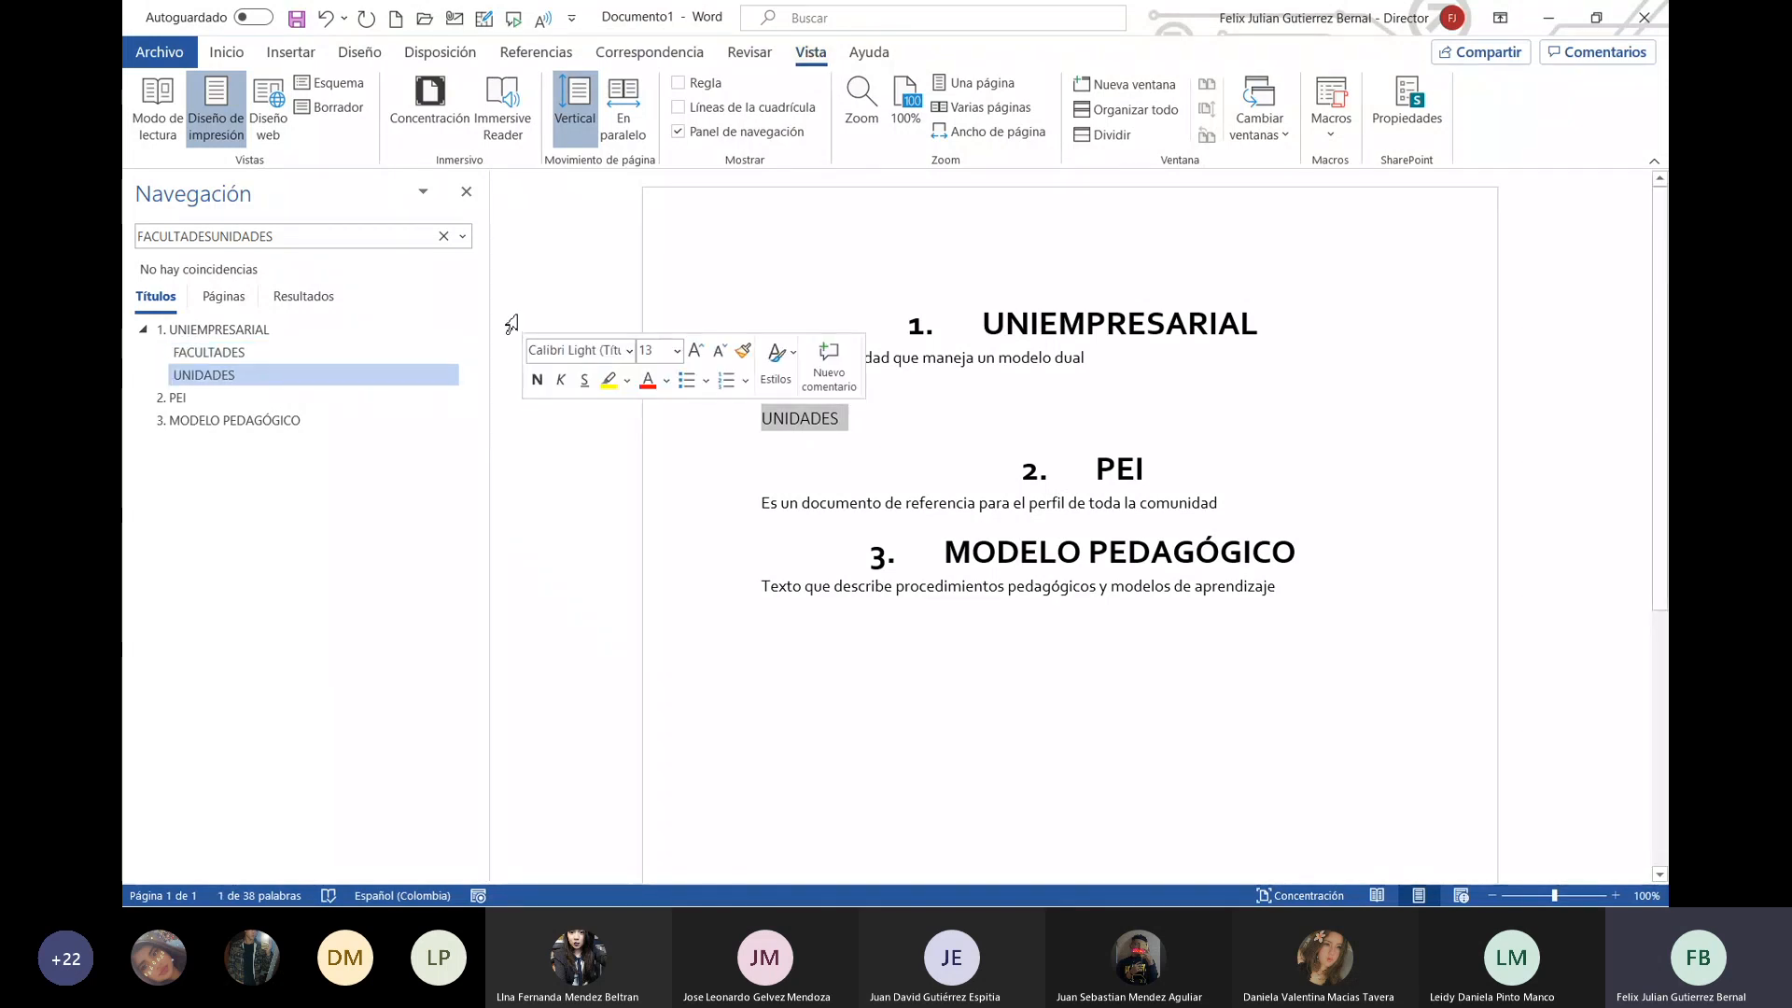
pyautogui.click(467, 191)
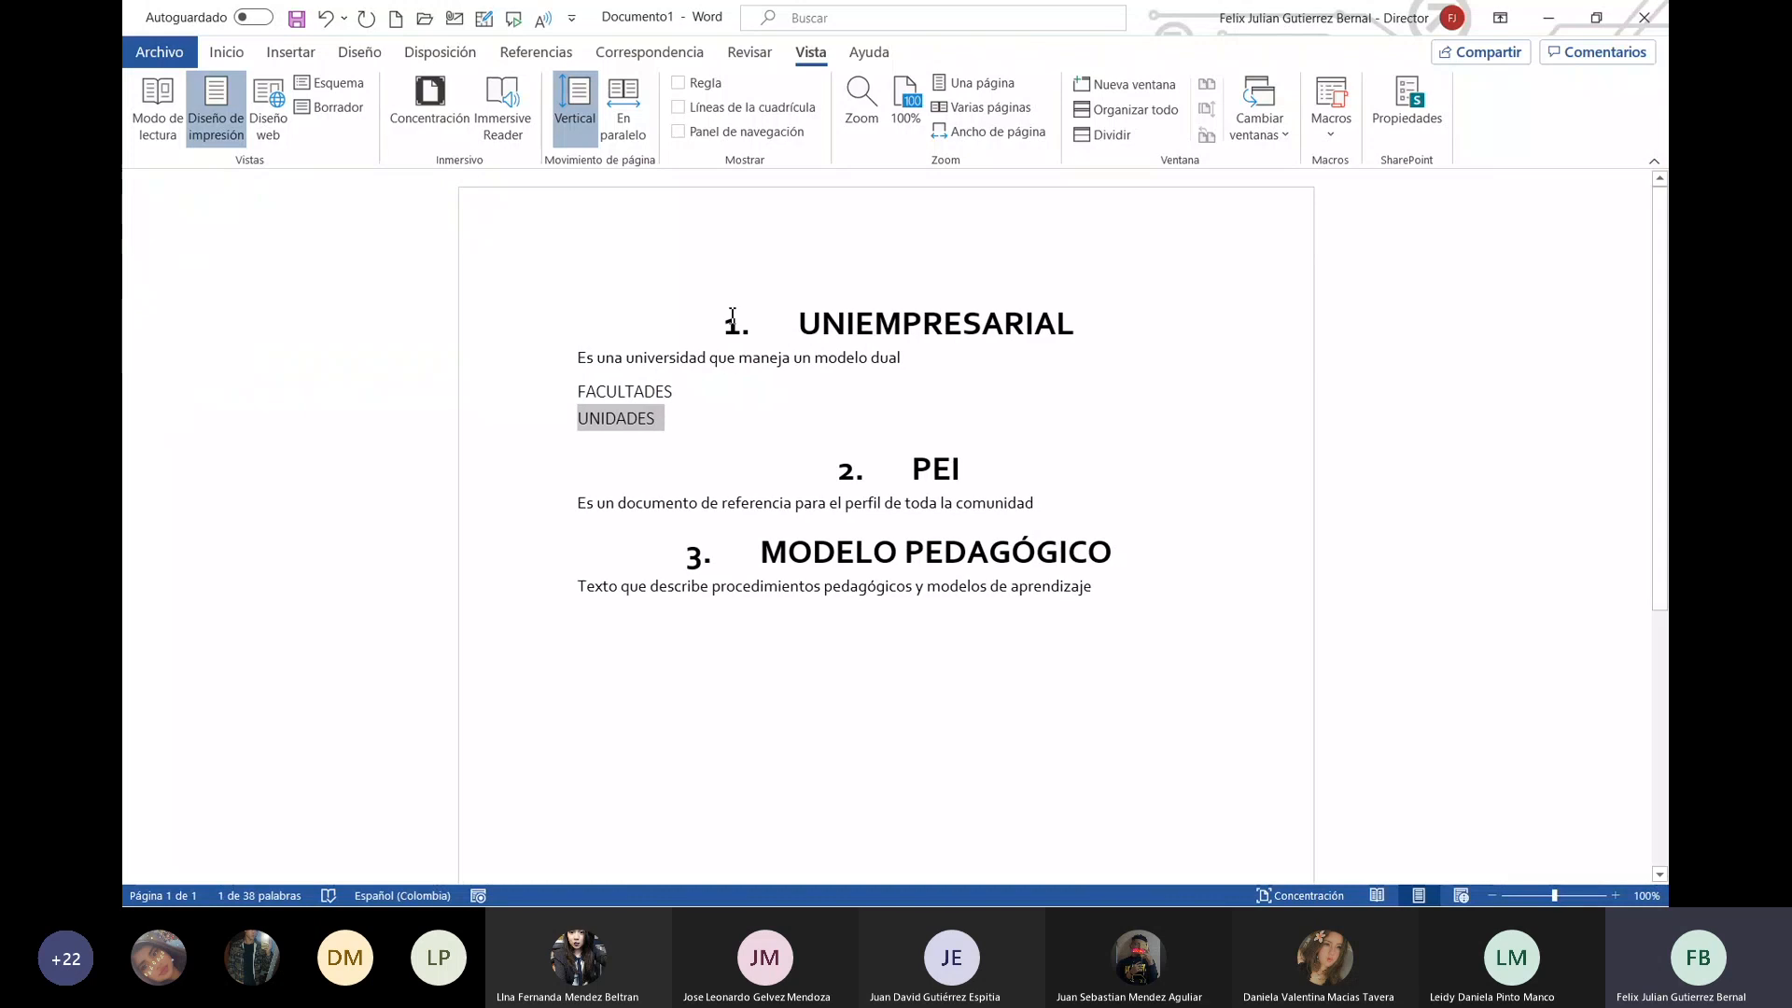
# Step: Search the document for UNIDADES and compare the search results with the heading outline
pyautogui.hotkey('ctrl', 'f')
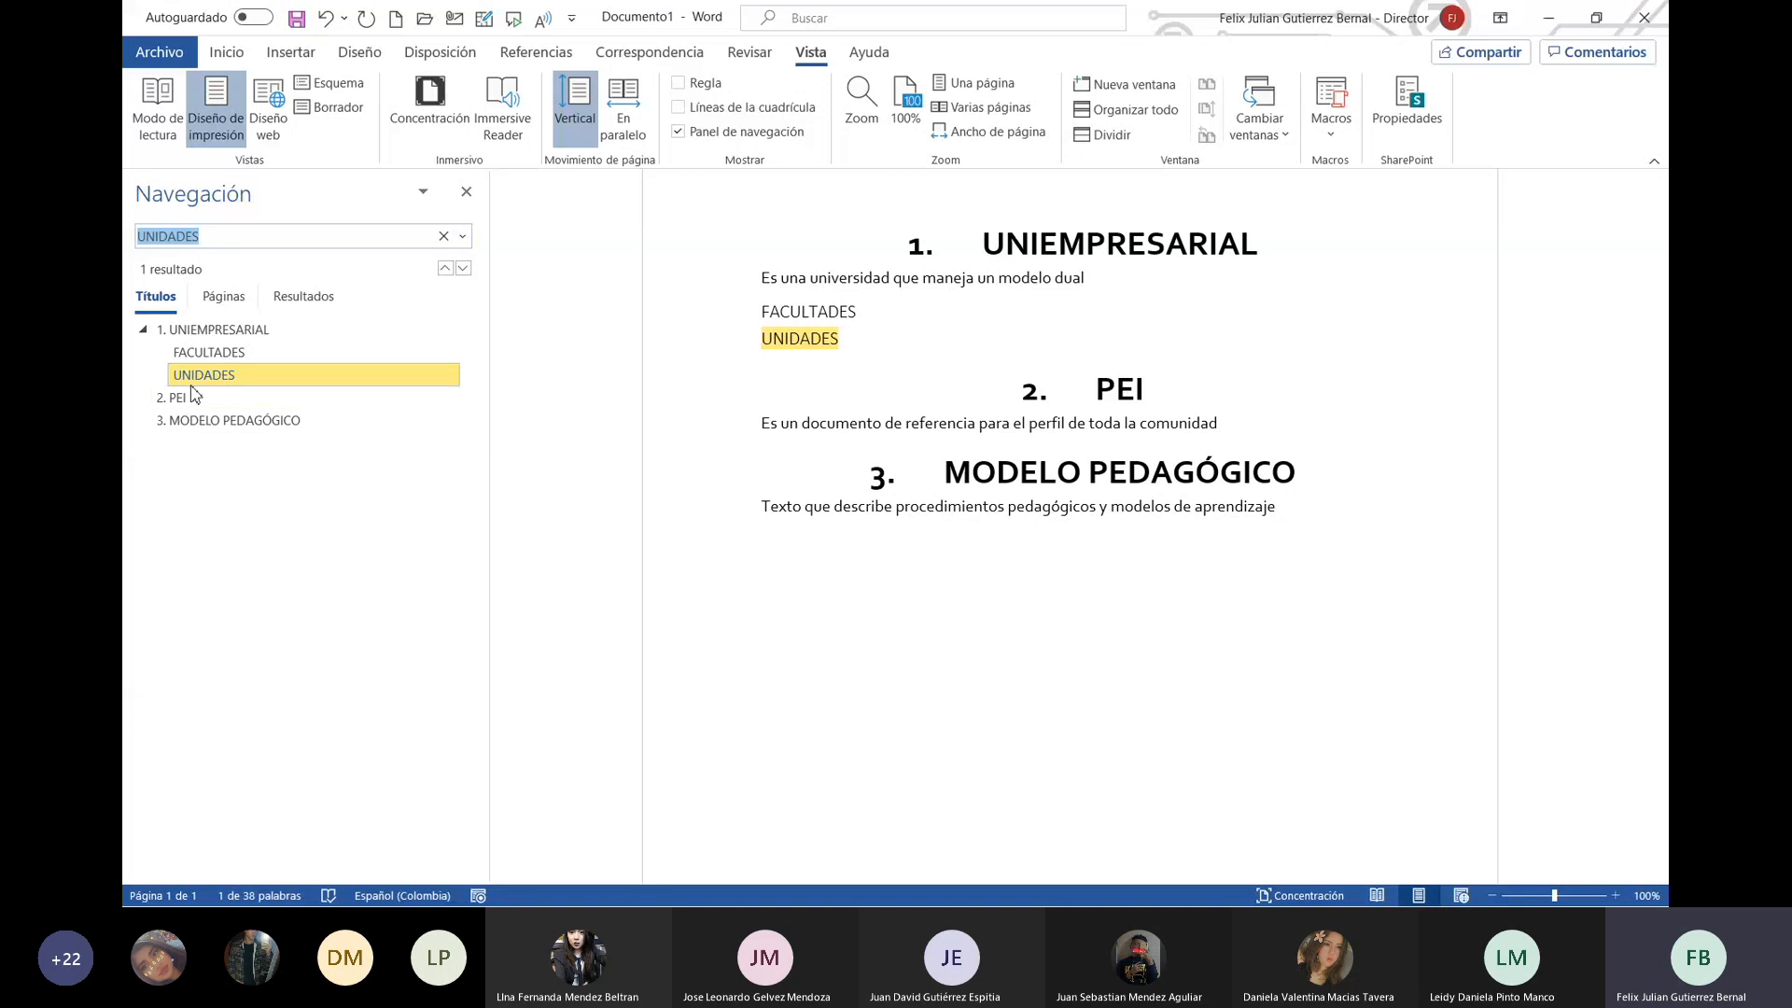
pyautogui.click(317, 244)
pyautogui.moveTo(265, 237); pyautogui.dragTo(126, 241)
pyautogui.click(306, 297)
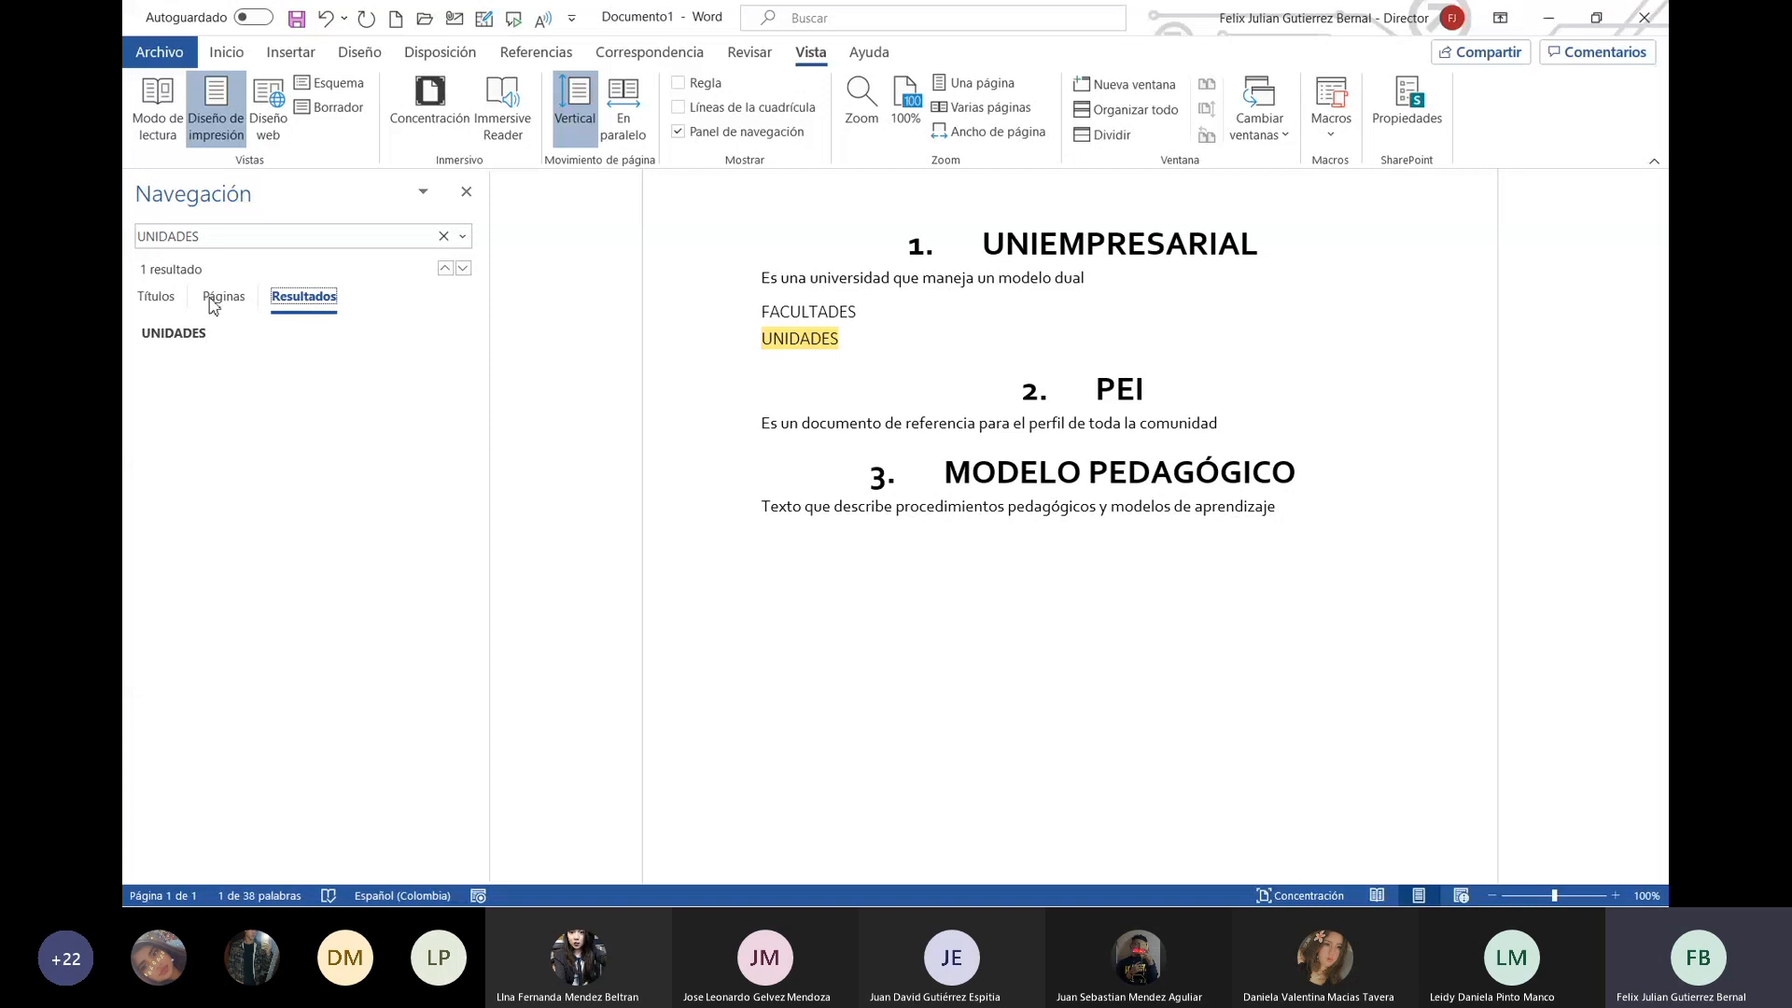
pyautogui.click(156, 298)
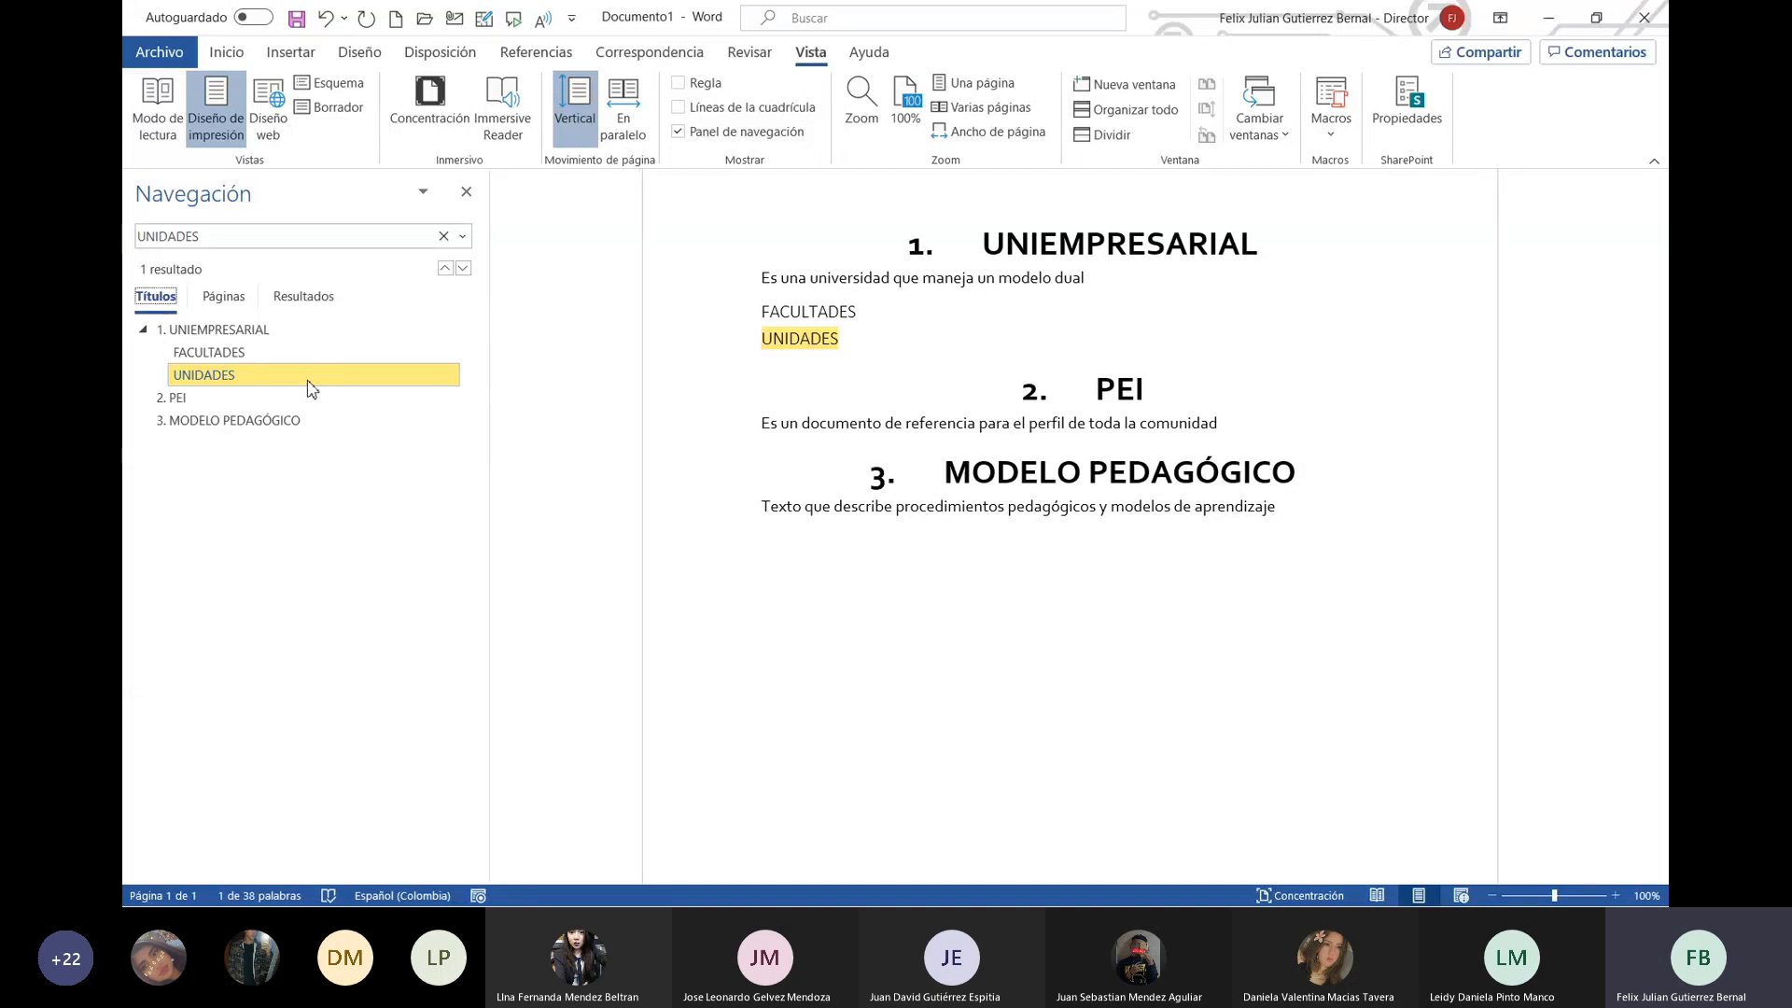
# Step: Jump between the FACULTADES, UNIDADES, UNIEMPRESARIAL, PEI and MODELO PEDAGÓGICO headings through the navigation outline, and close it
pyautogui.click(207, 355)
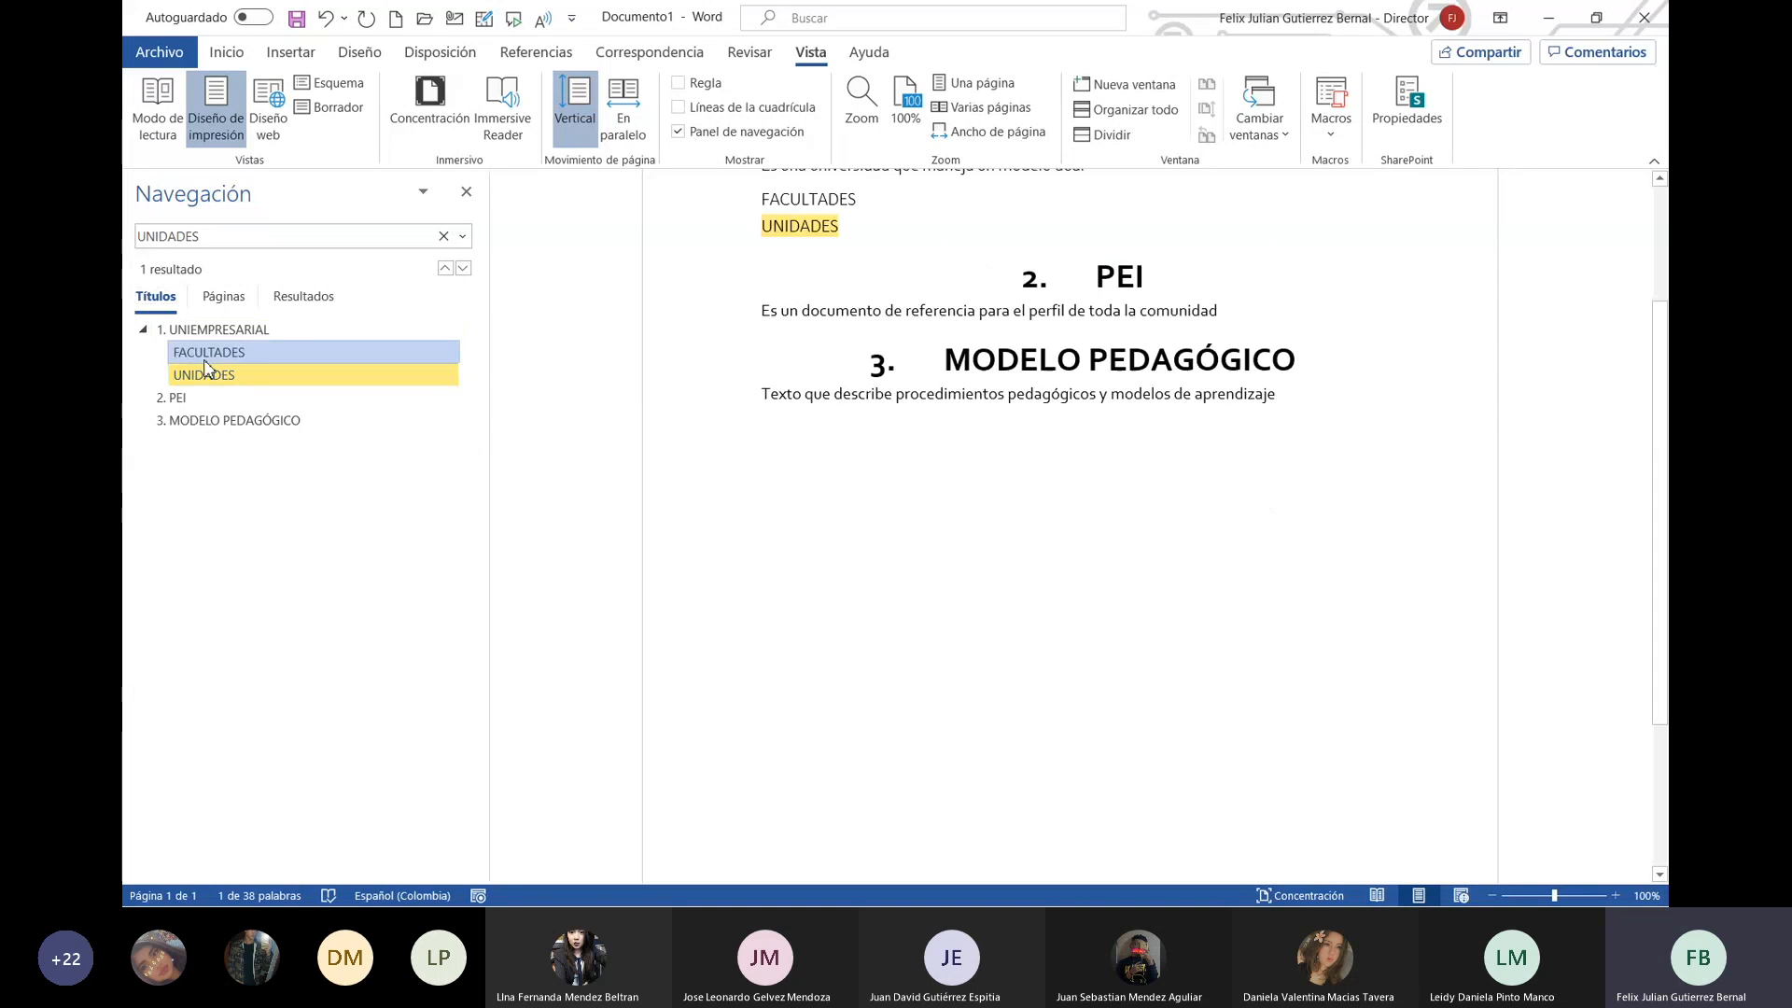
pyautogui.click(214, 397)
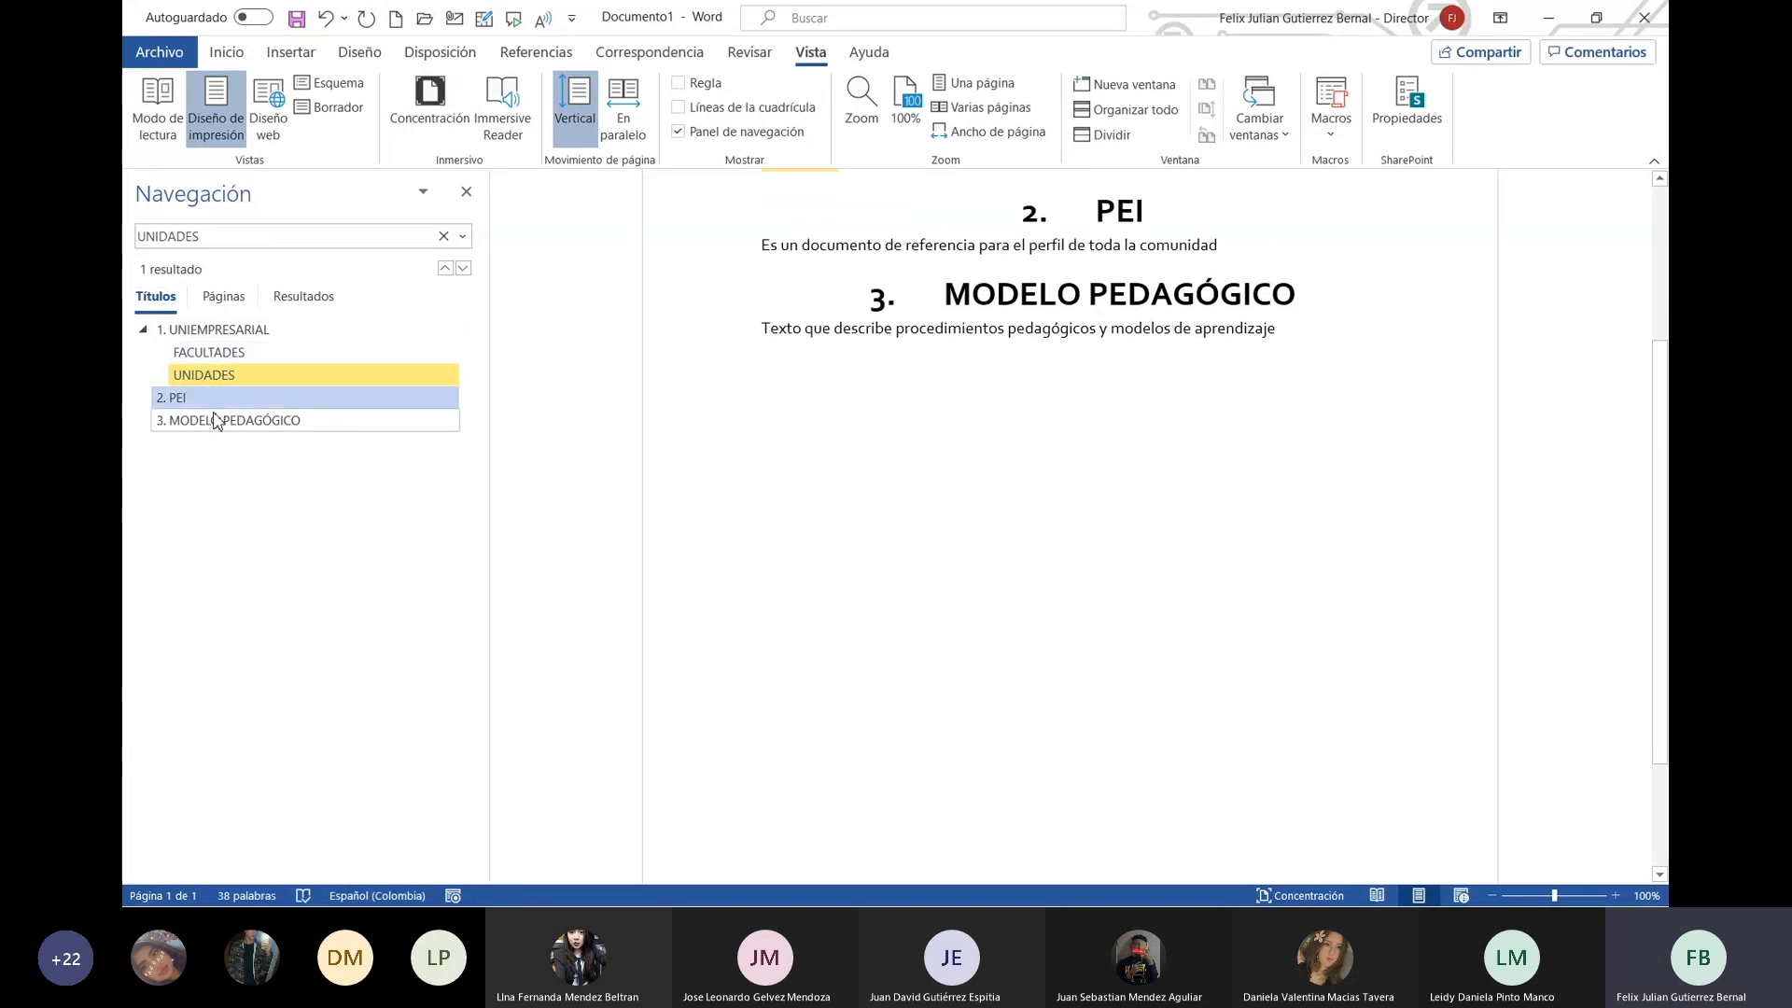
pyautogui.click(215, 420)
pyautogui.click(216, 397)
pyautogui.click(218, 375)
pyautogui.click(220, 353)
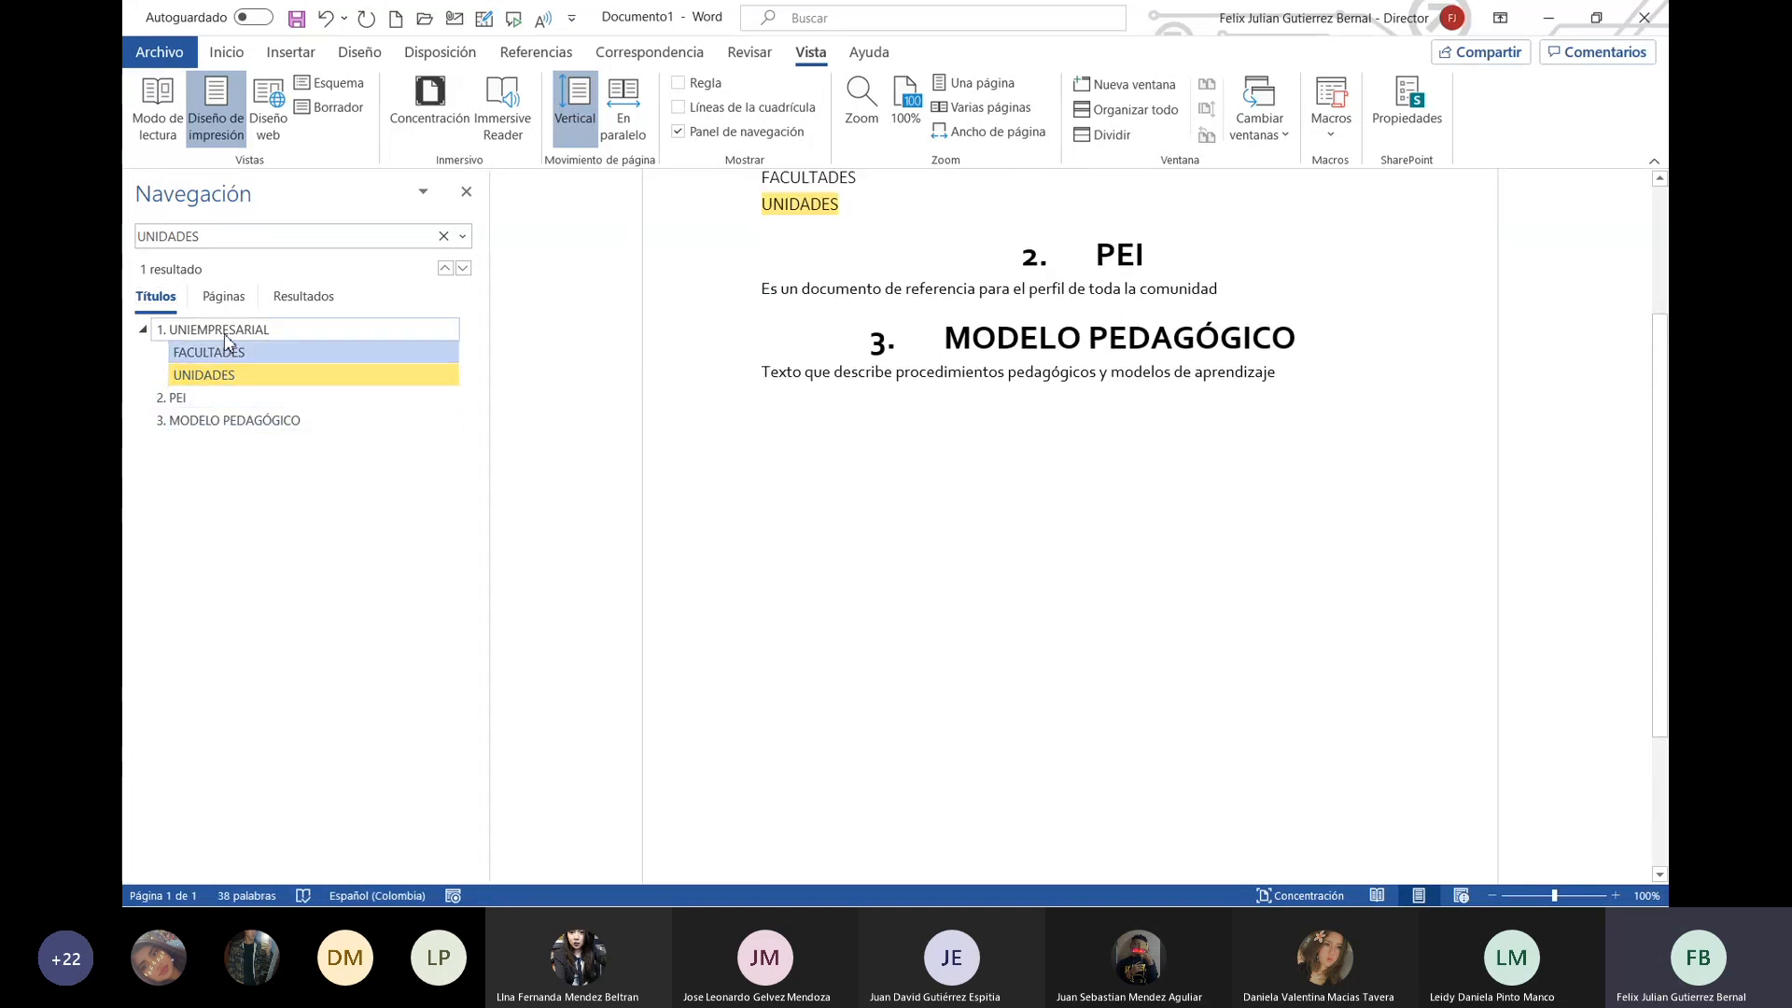
pyautogui.click(222, 331)
pyautogui.click(211, 353)
pyautogui.click(207, 375)
pyautogui.click(209, 397)
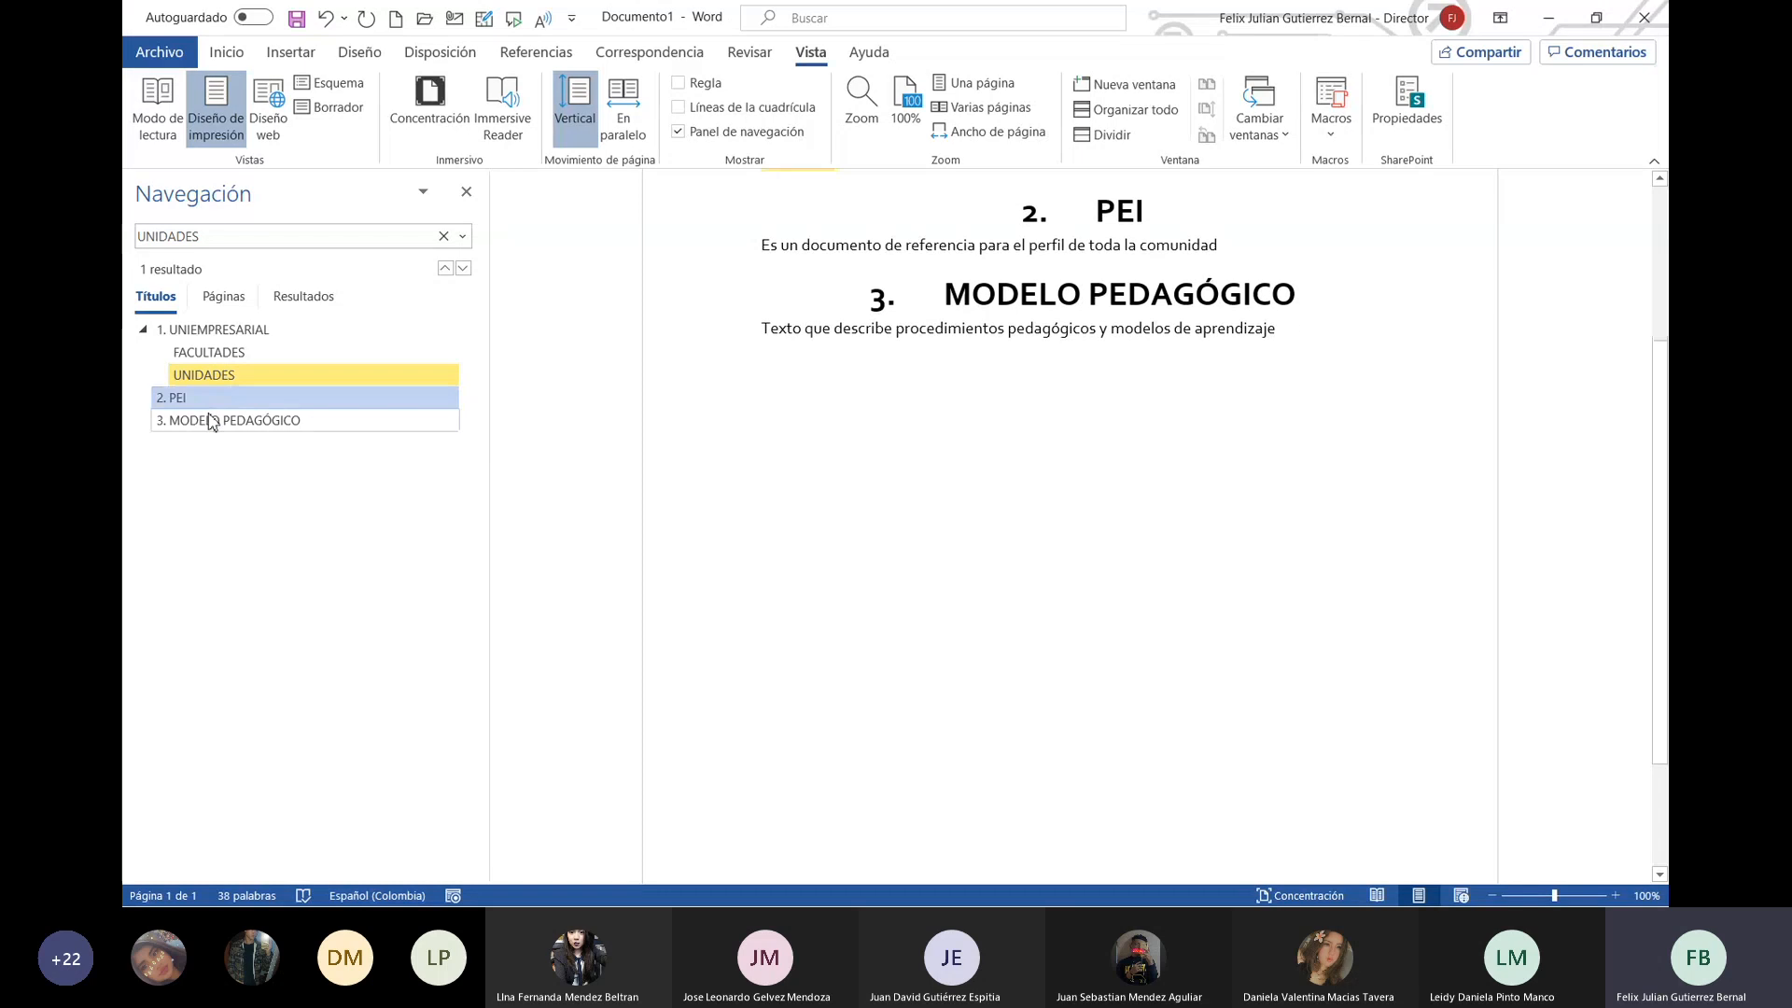
pyautogui.click(213, 420)
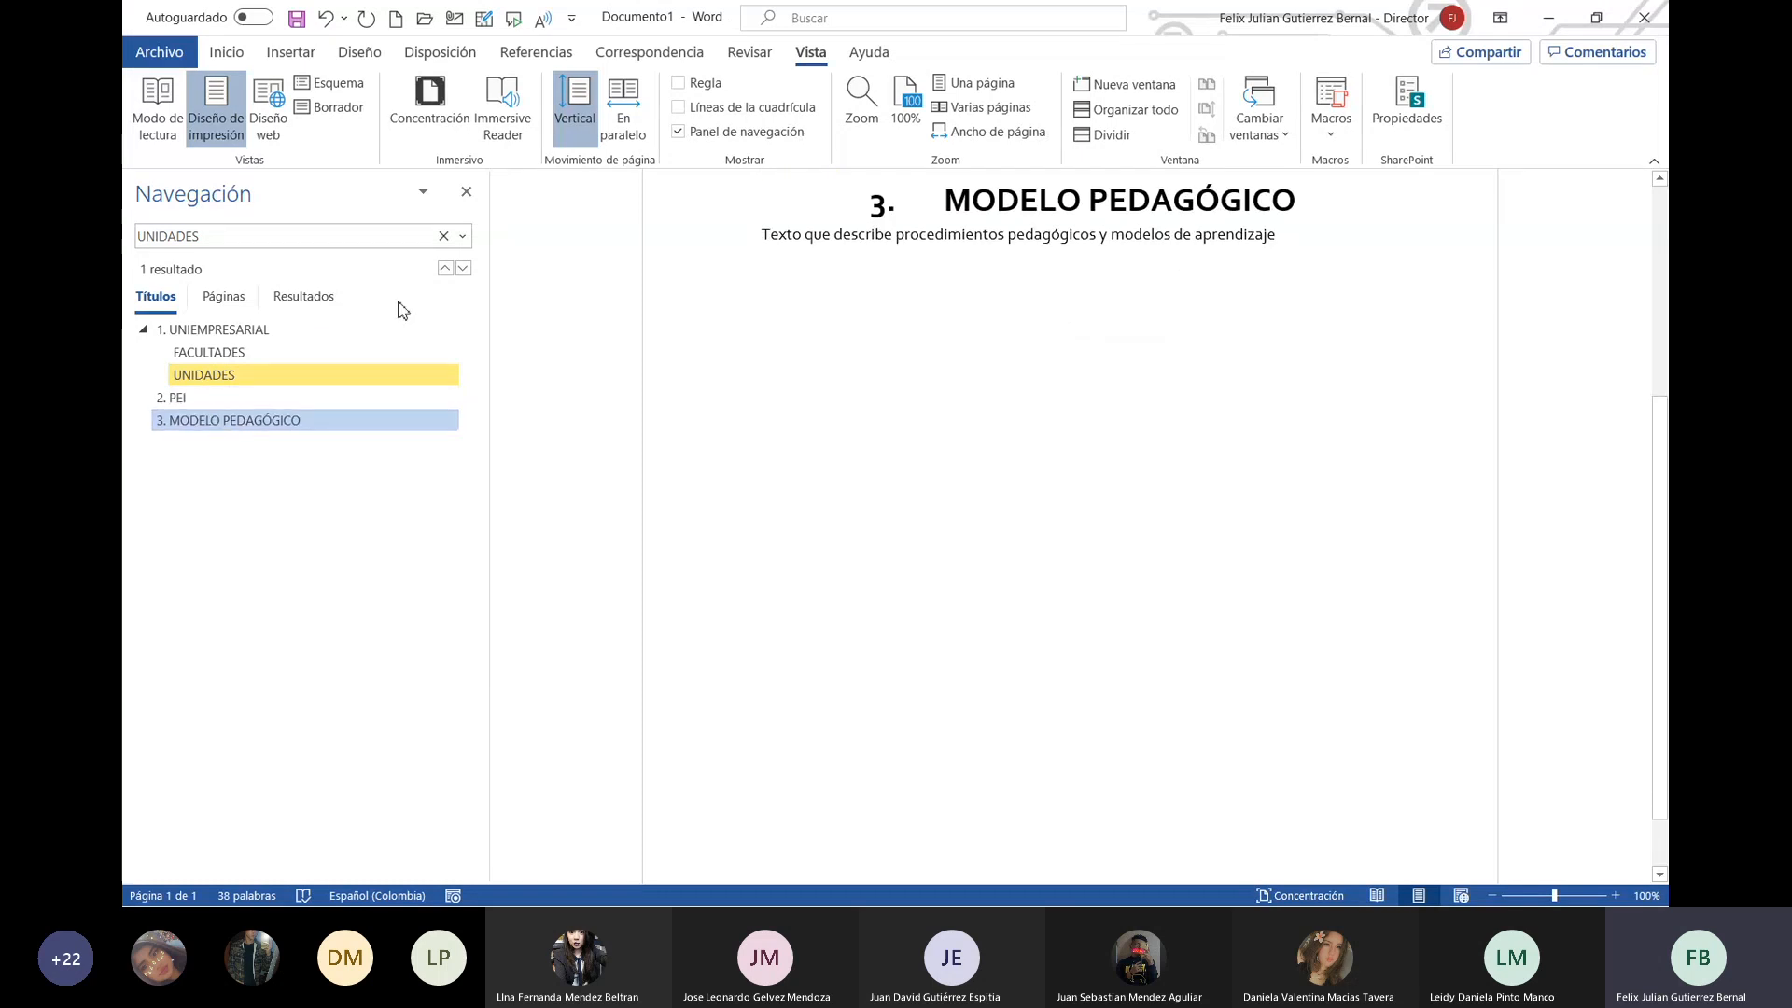
pyautogui.click(467, 193)
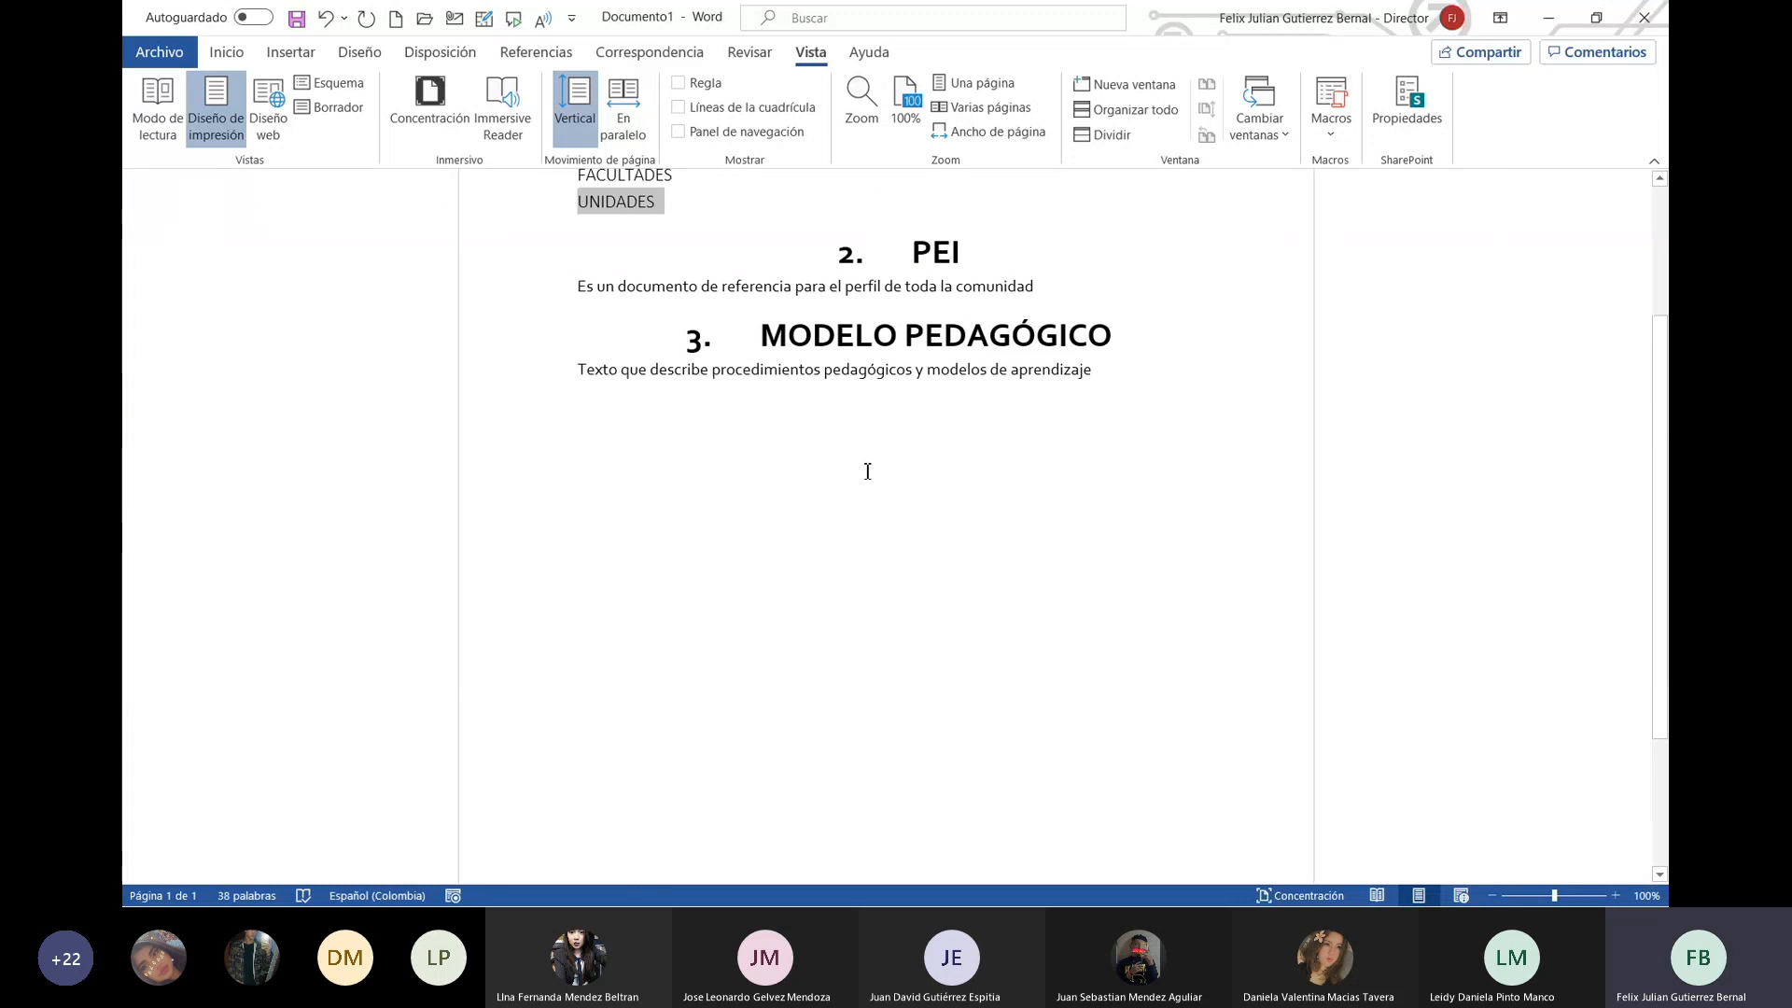
pyautogui.click(1057, 408)
pyautogui.scroll(4, 1059, 409)
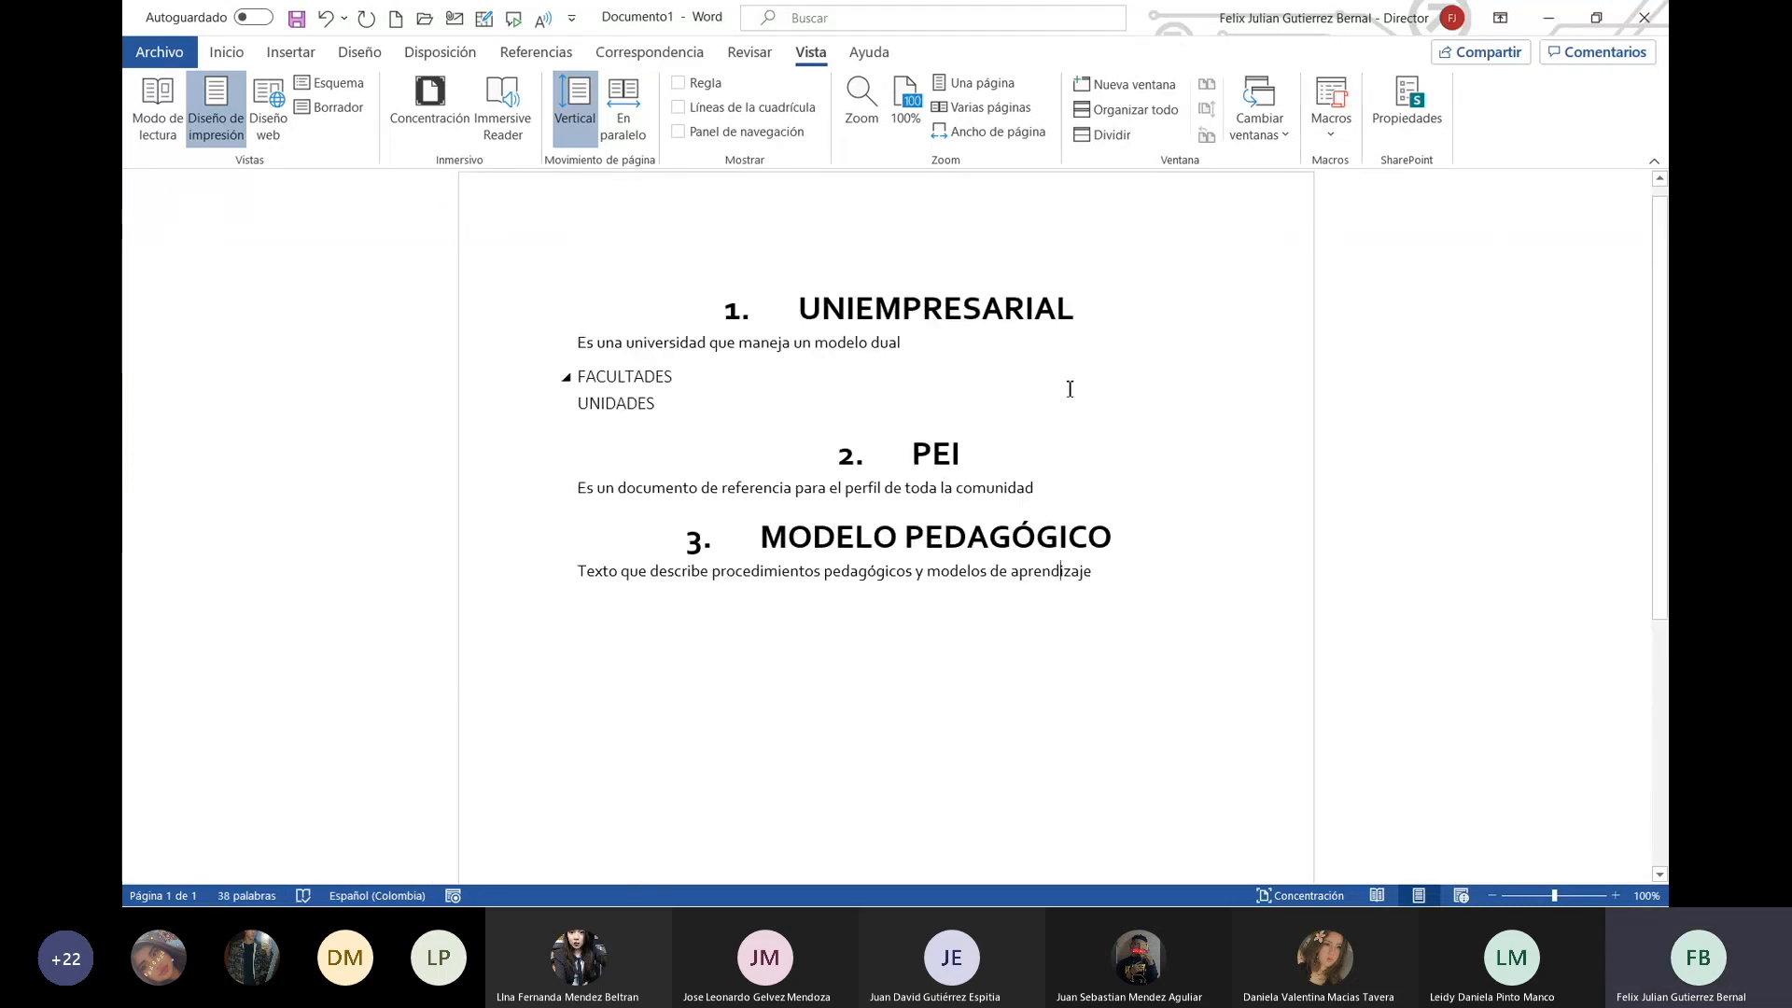
pyautogui.click(226, 52)
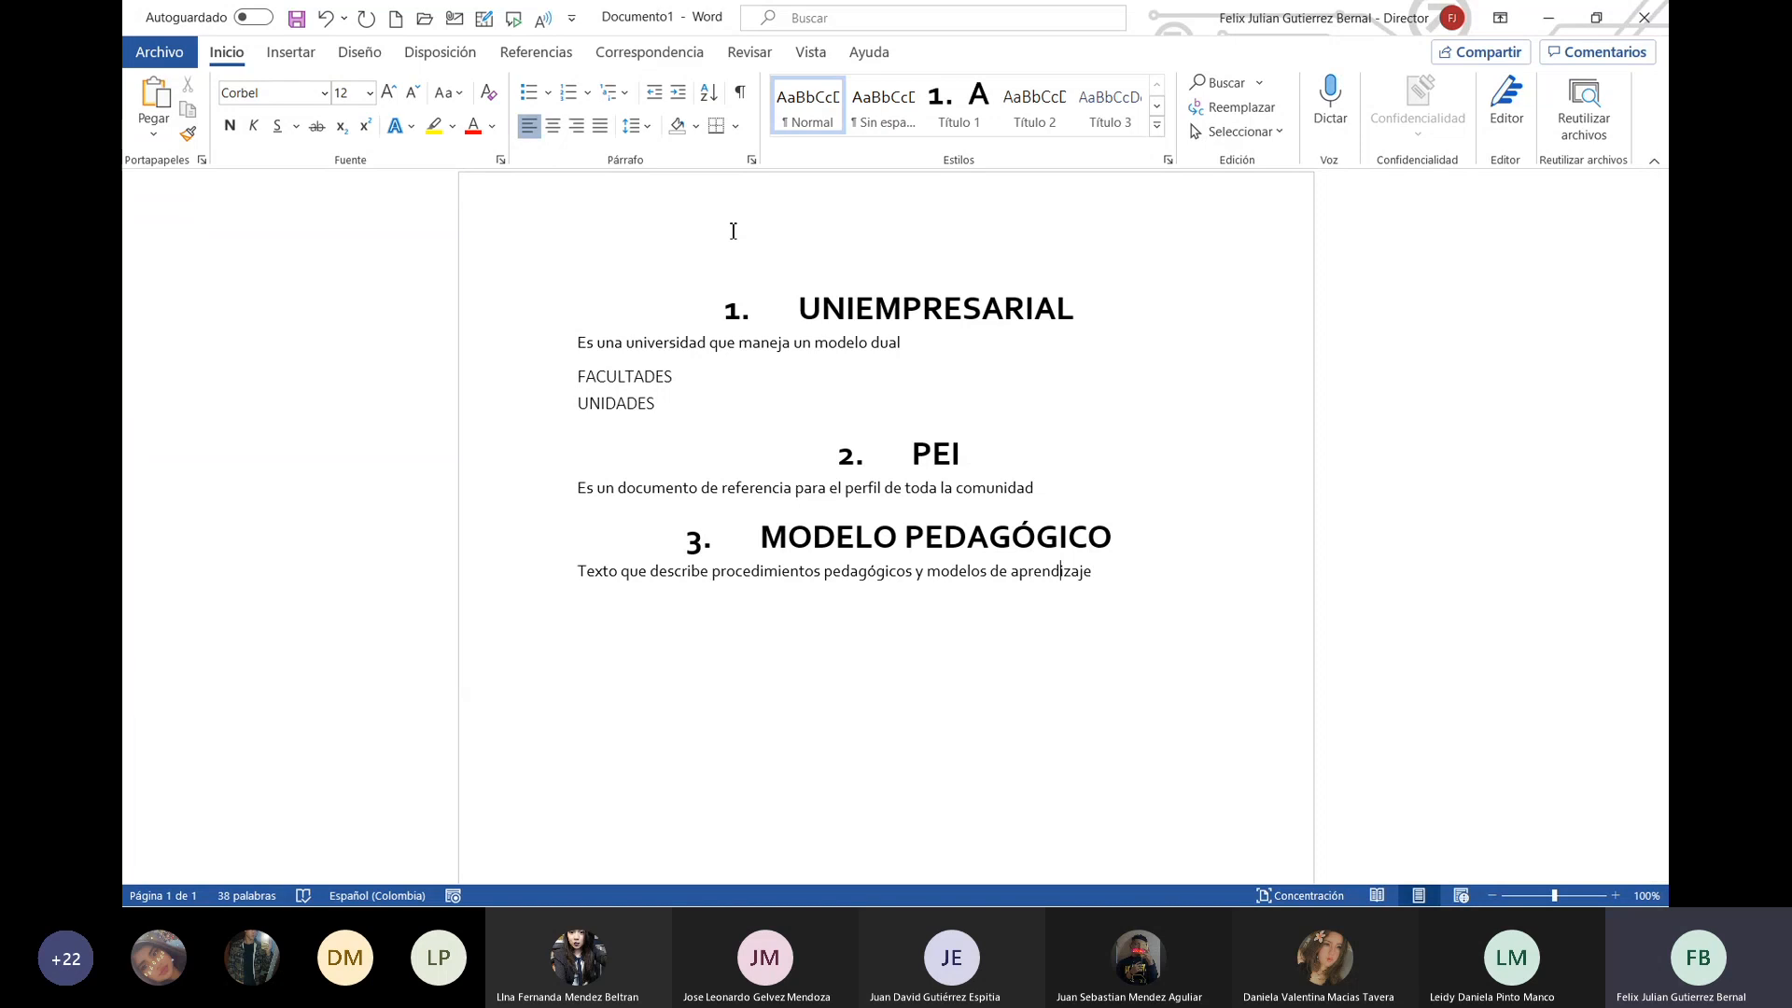
pyautogui.click(1087, 403)
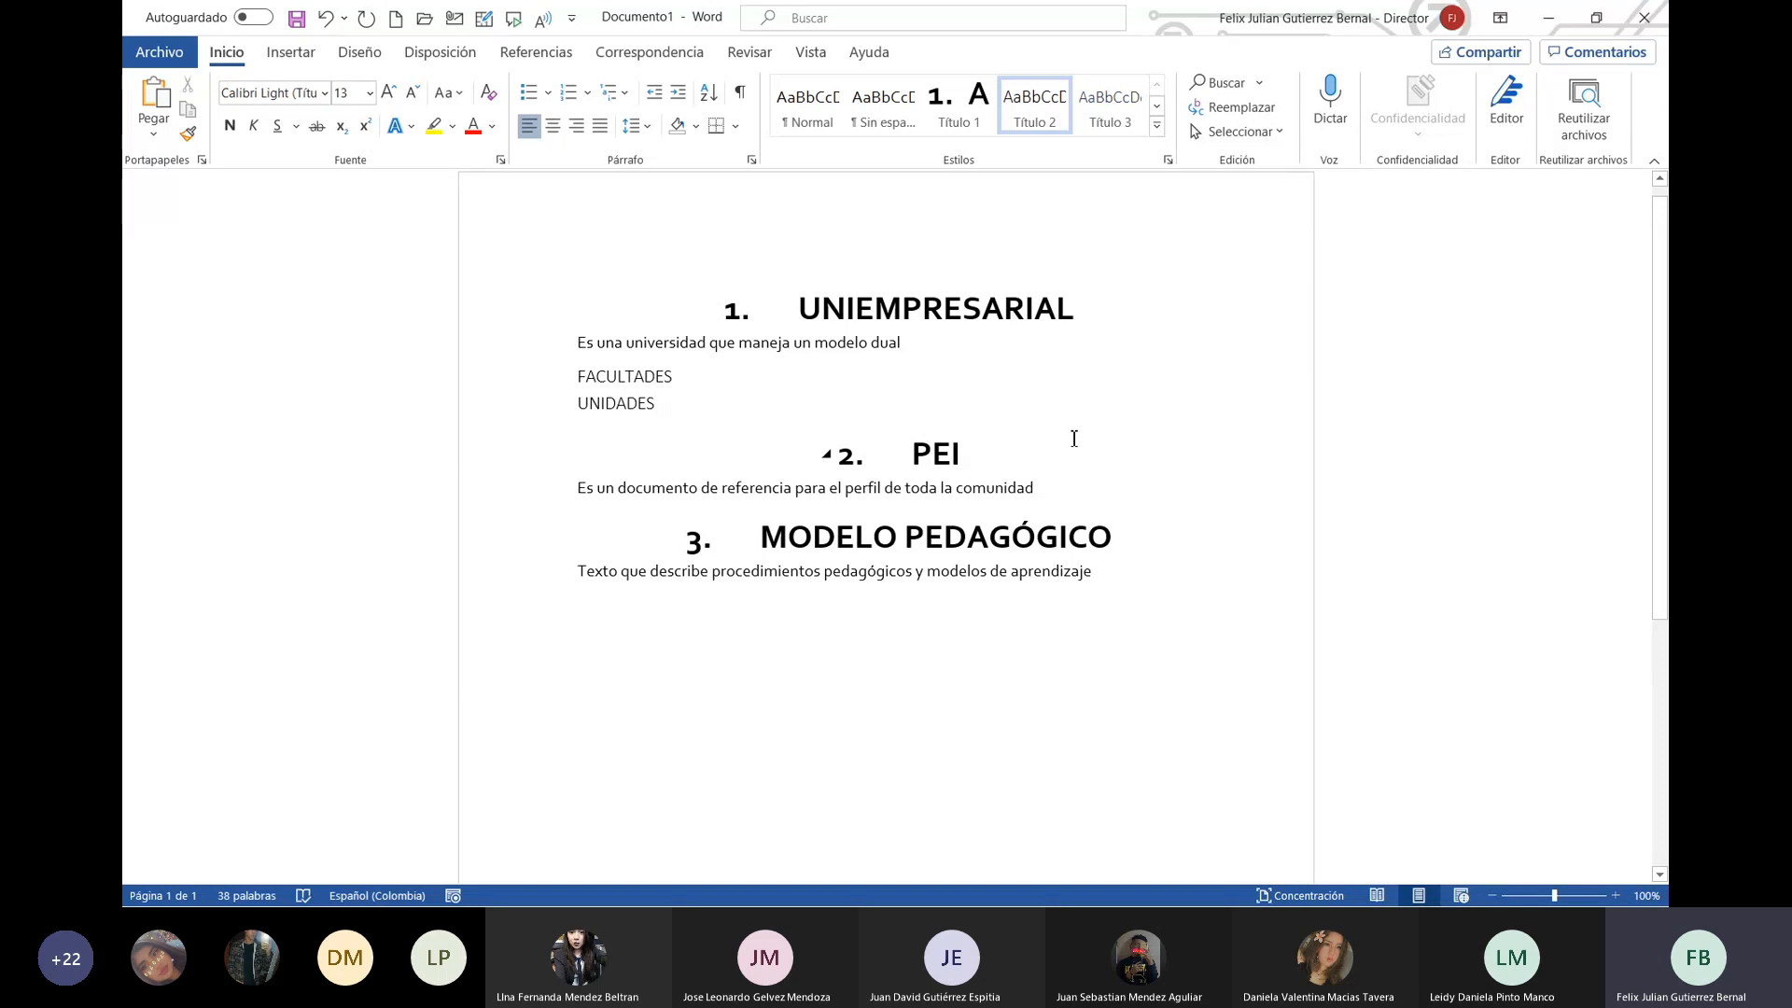
pyautogui.click(1045, 231)
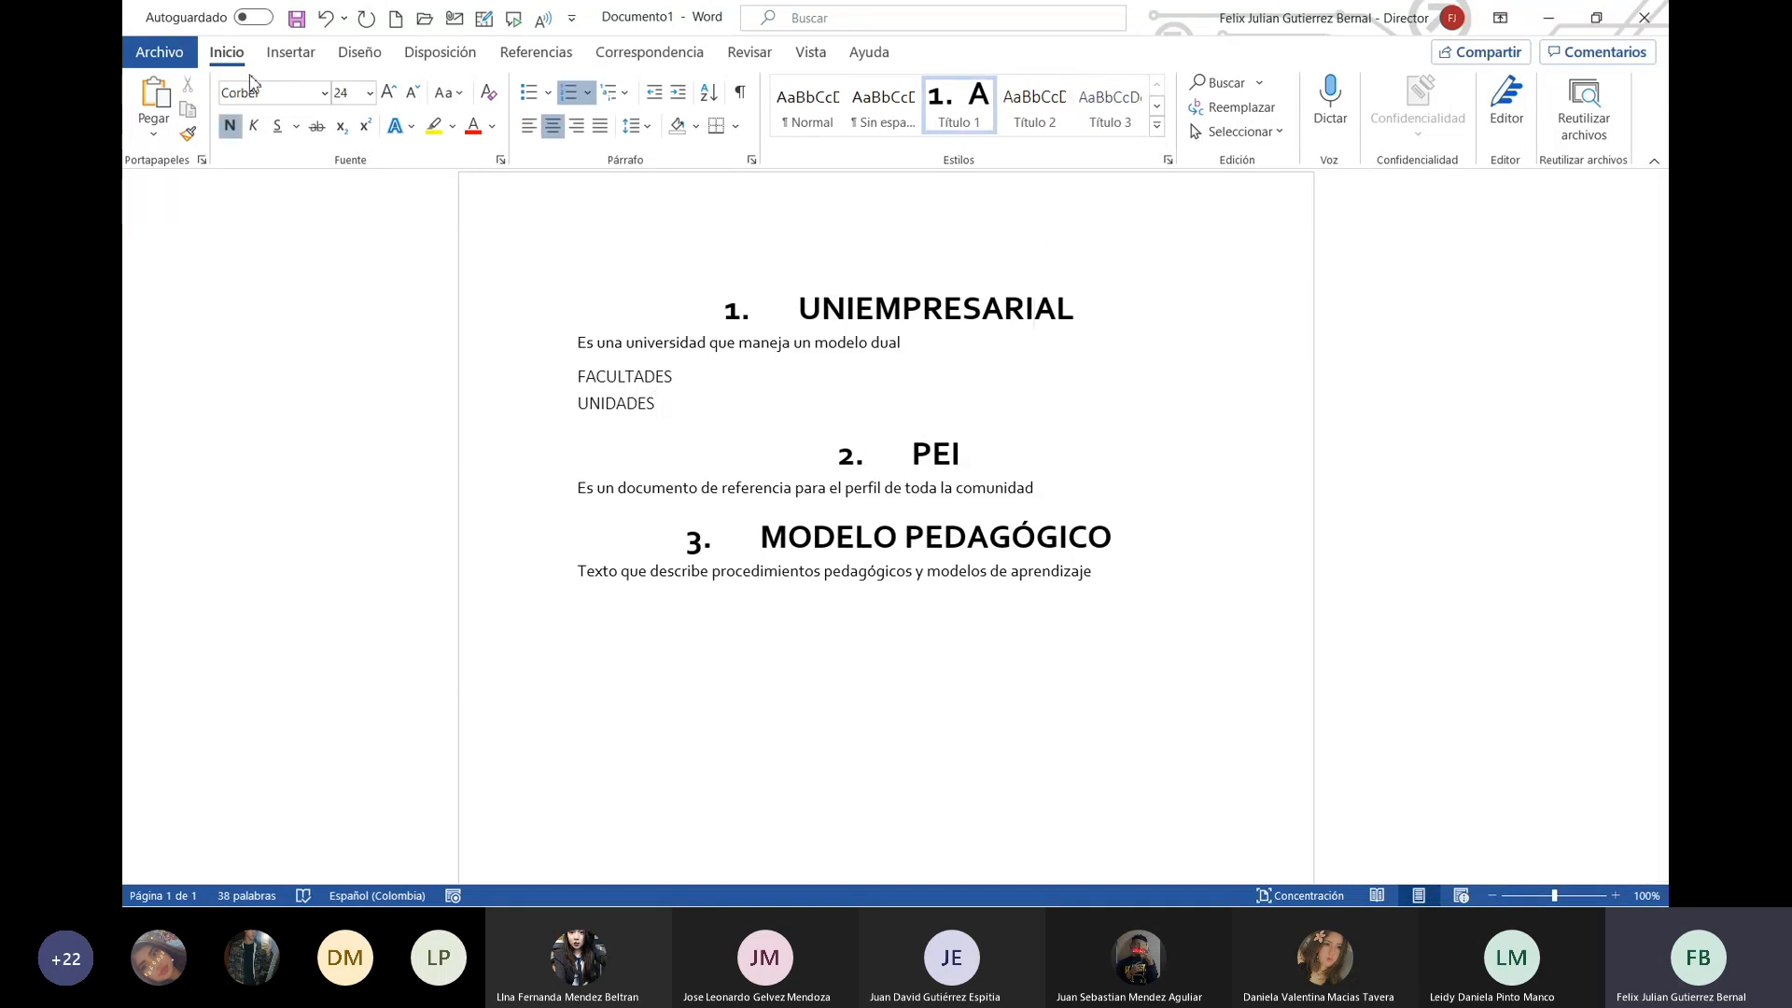
# Step: Add an empty paragraph below the FACULTADES heading
pyautogui.click(934, 344)
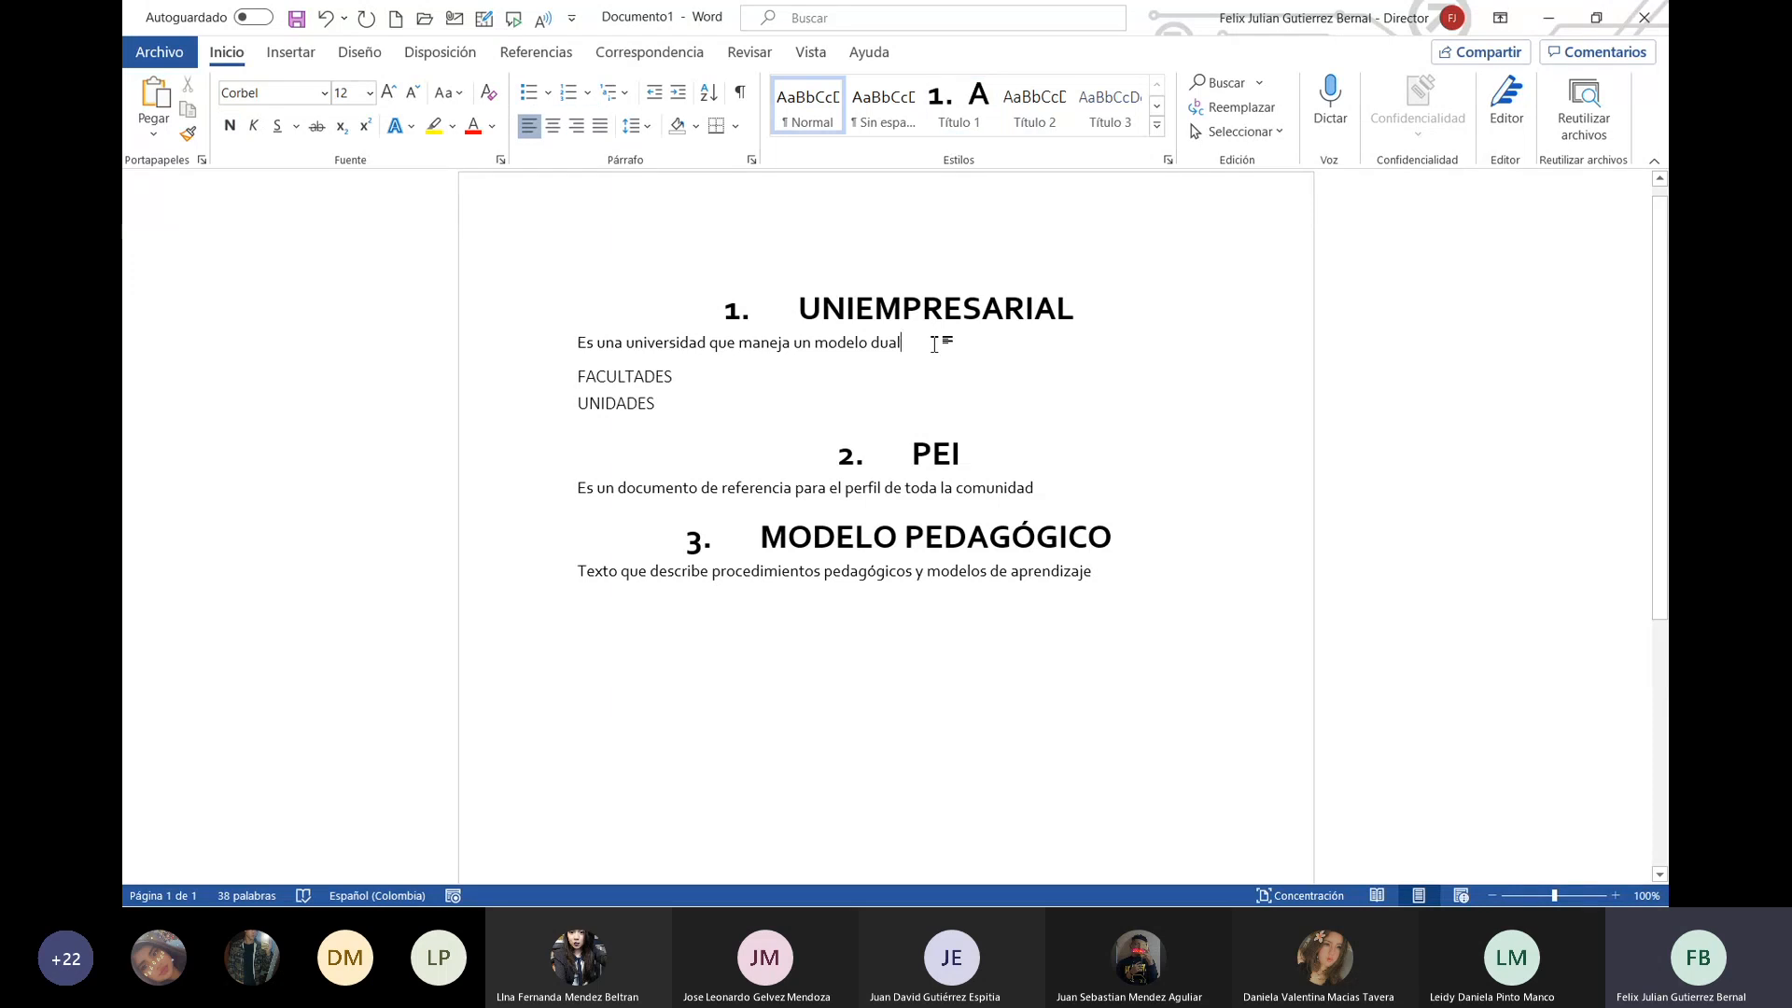
pyautogui.click(690, 379)
pyautogui.press('Return')
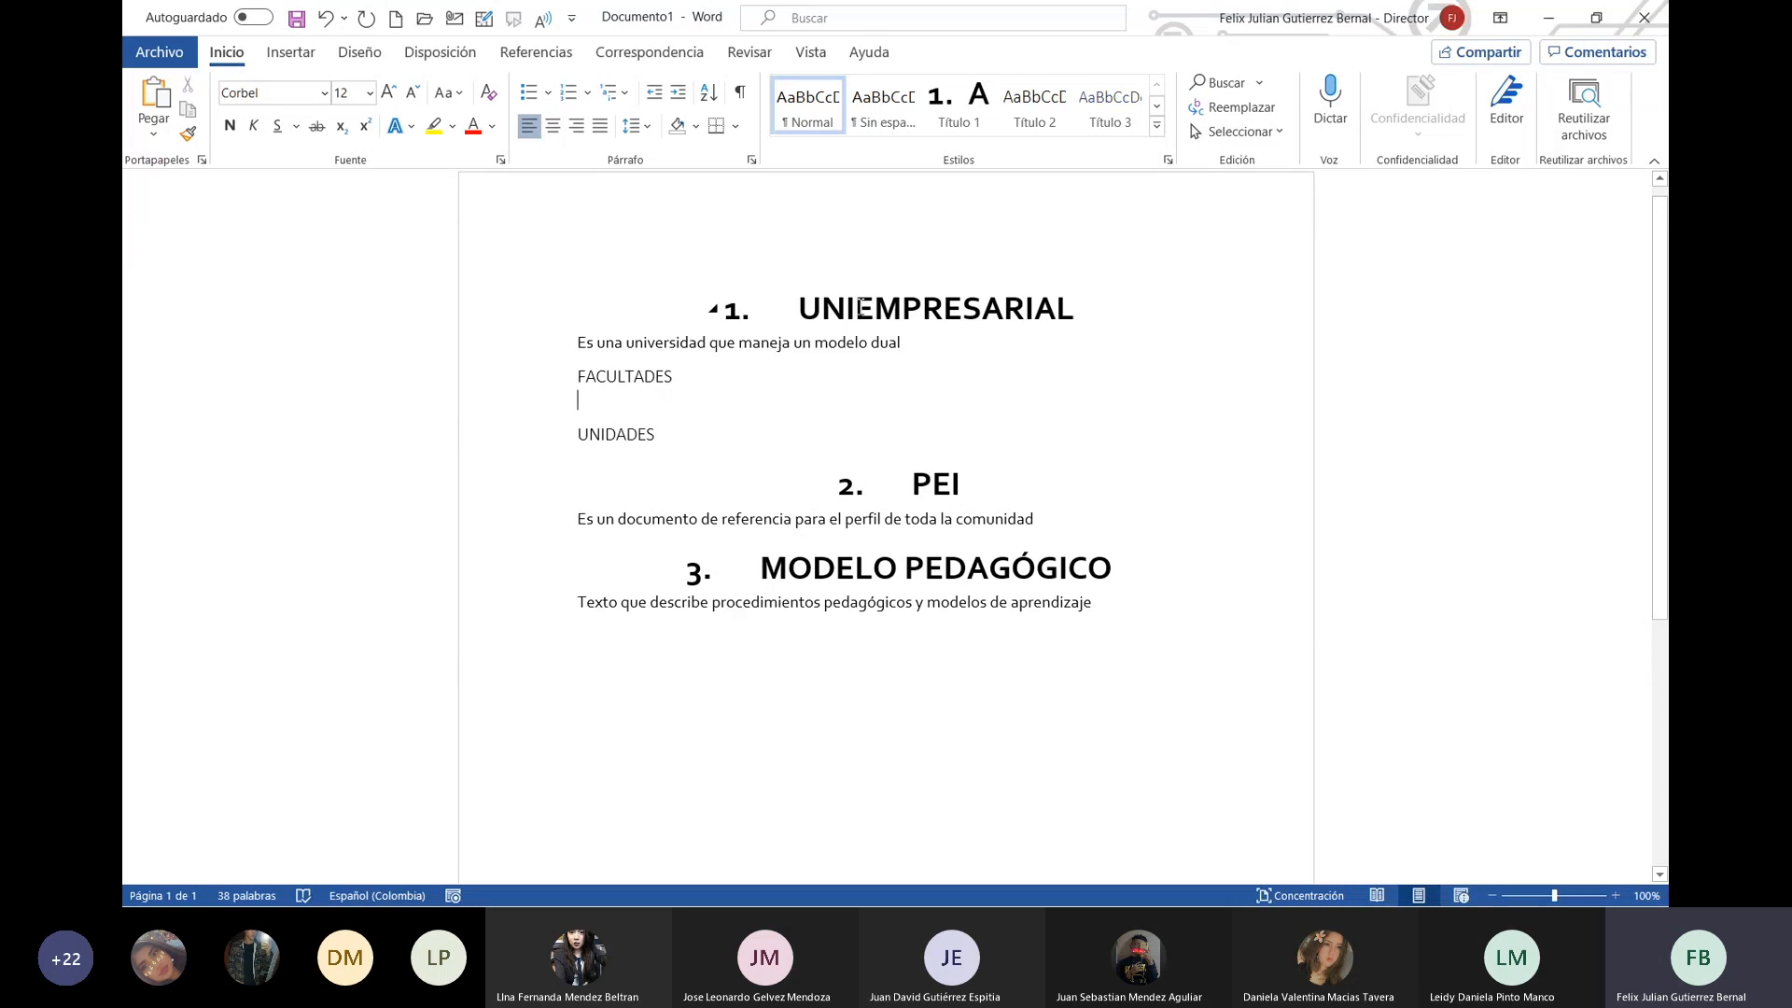
pyautogui.click(312, 58)
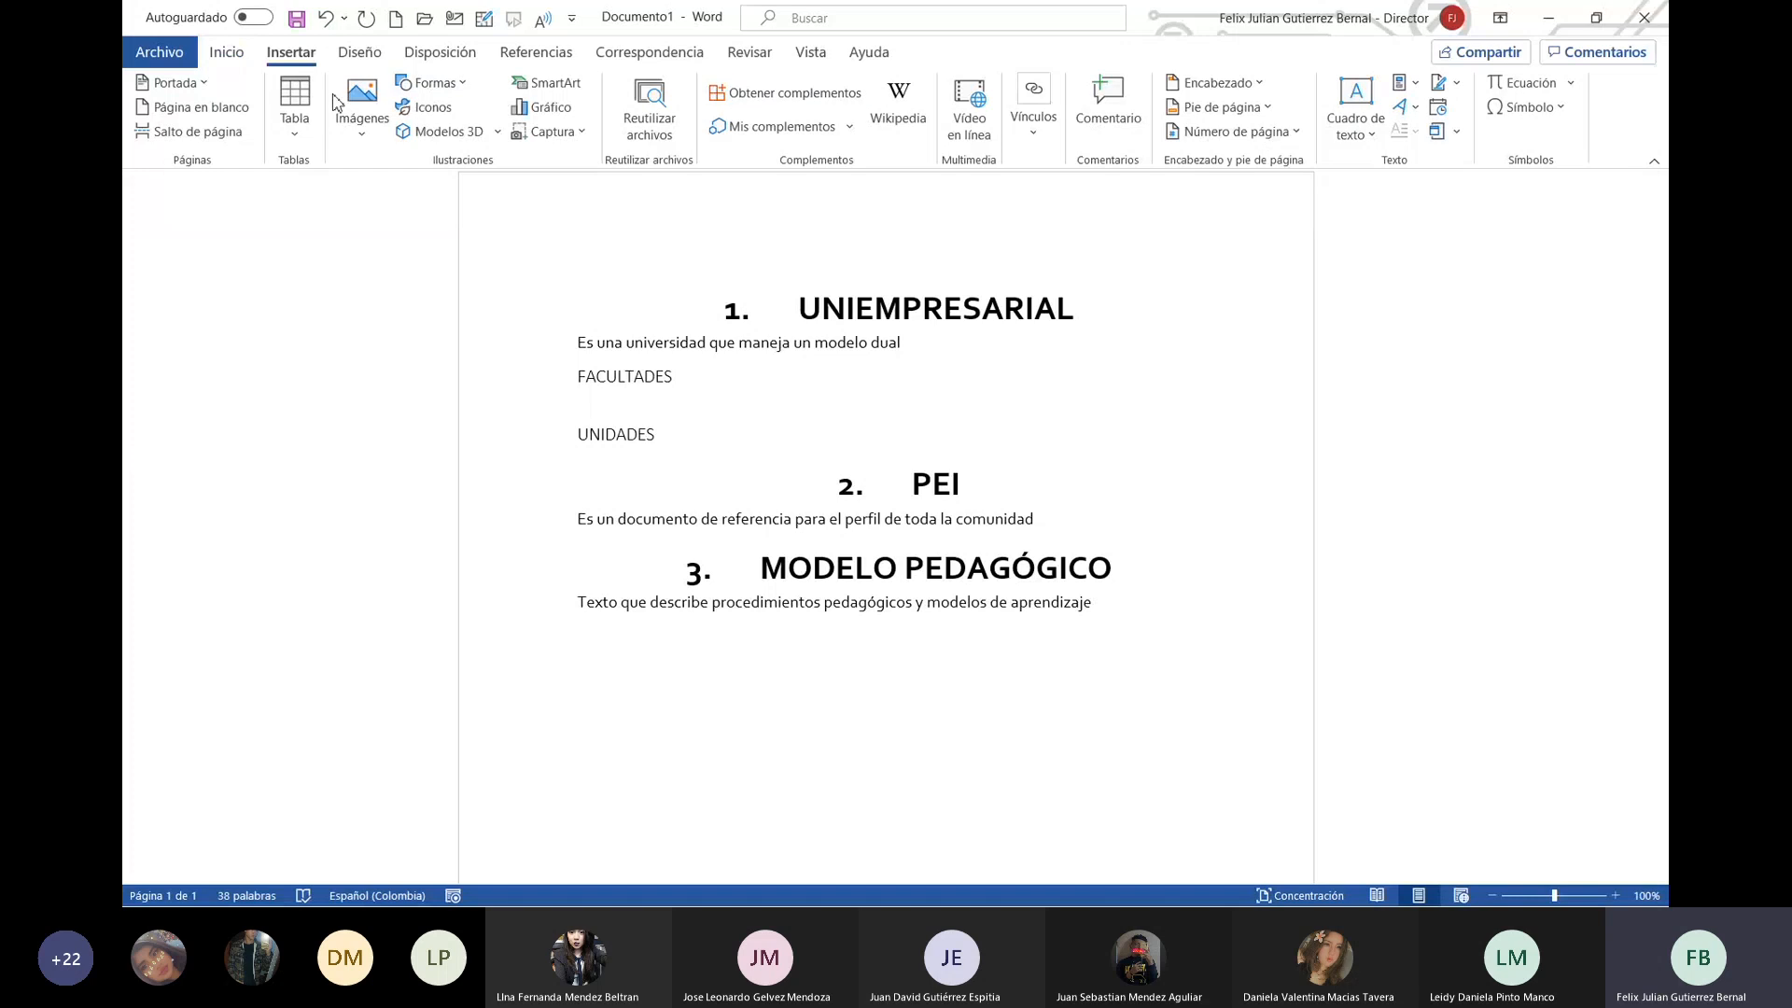
pyautogui.click(224, 60)
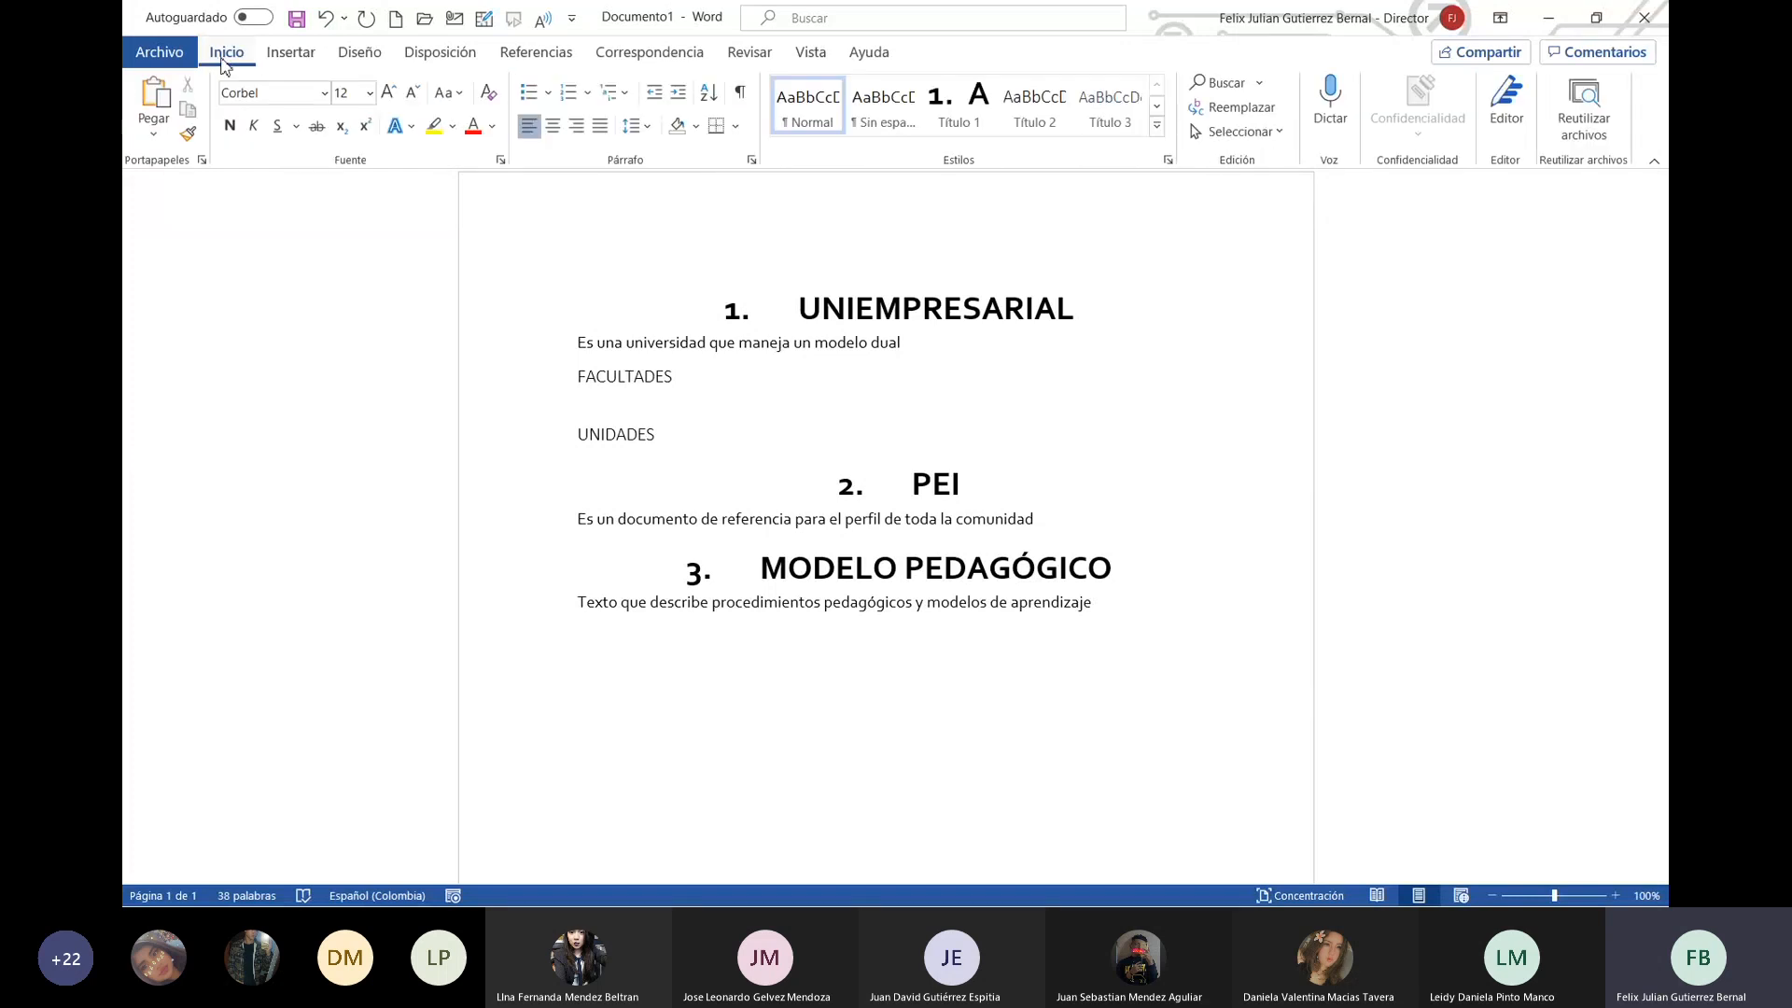
# Step: Insert a table with four columns and five rows in the empty paragraph below the FACULTADES heading
pyautogui.click(299, 62)
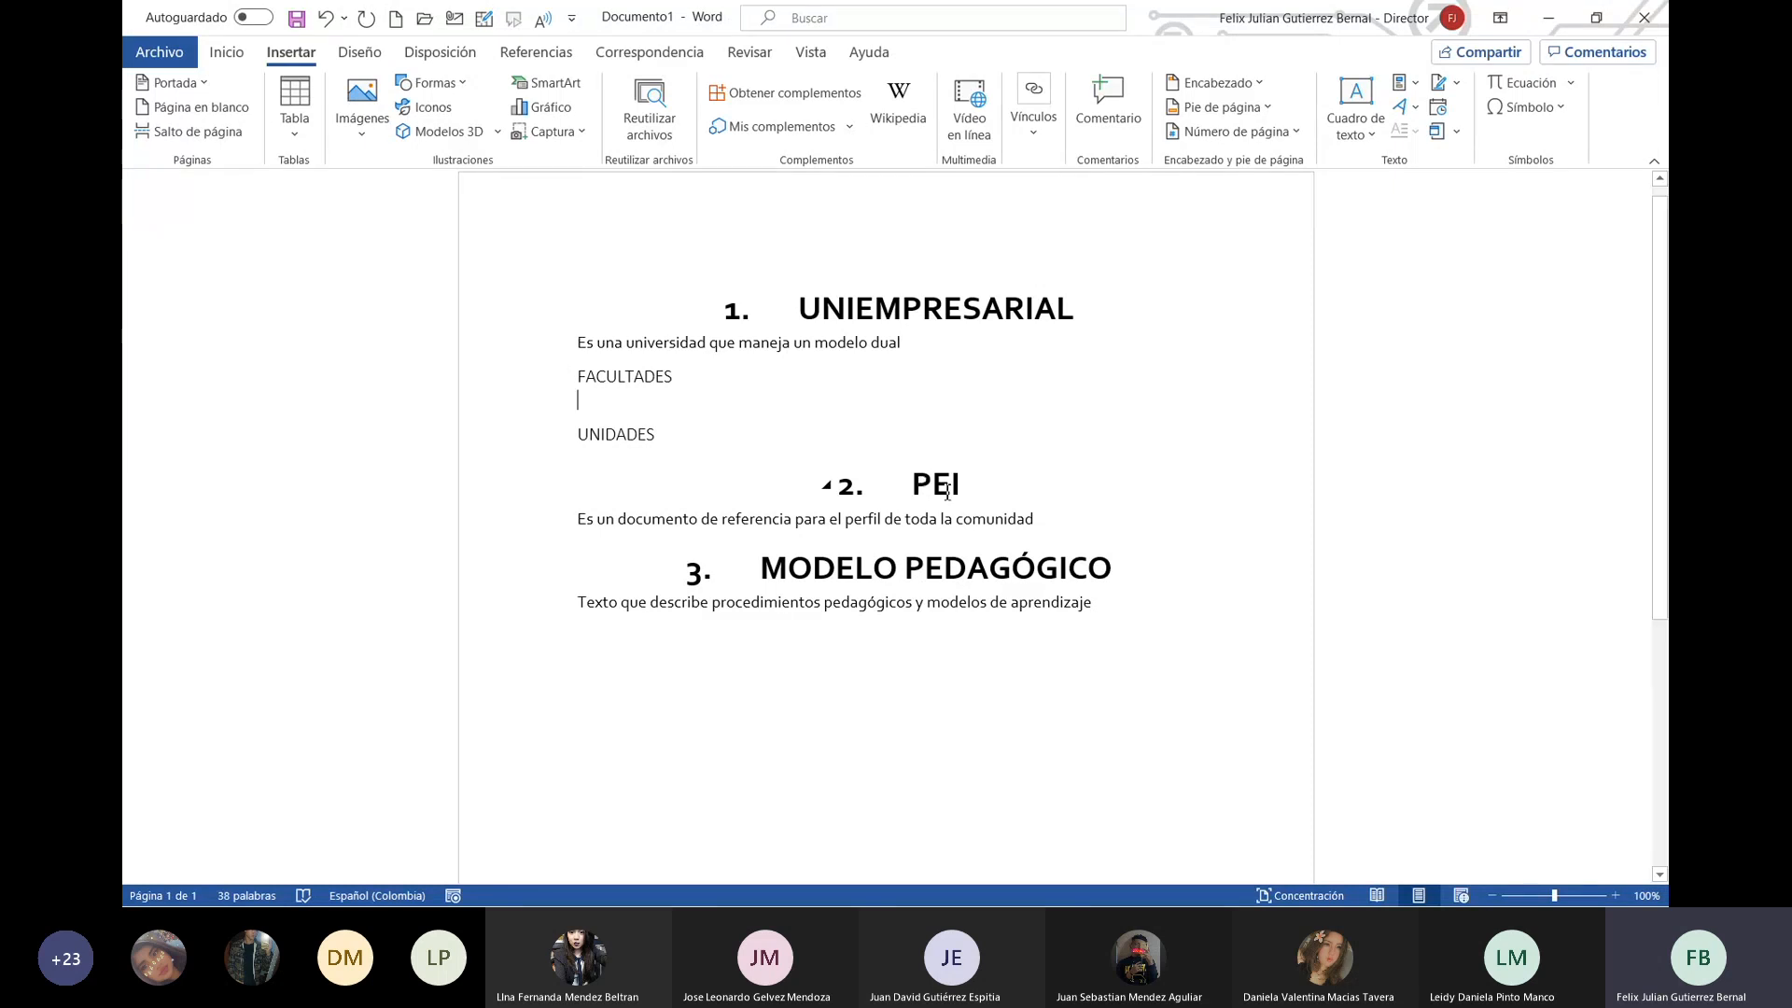
pyautogui.click(304, 142)
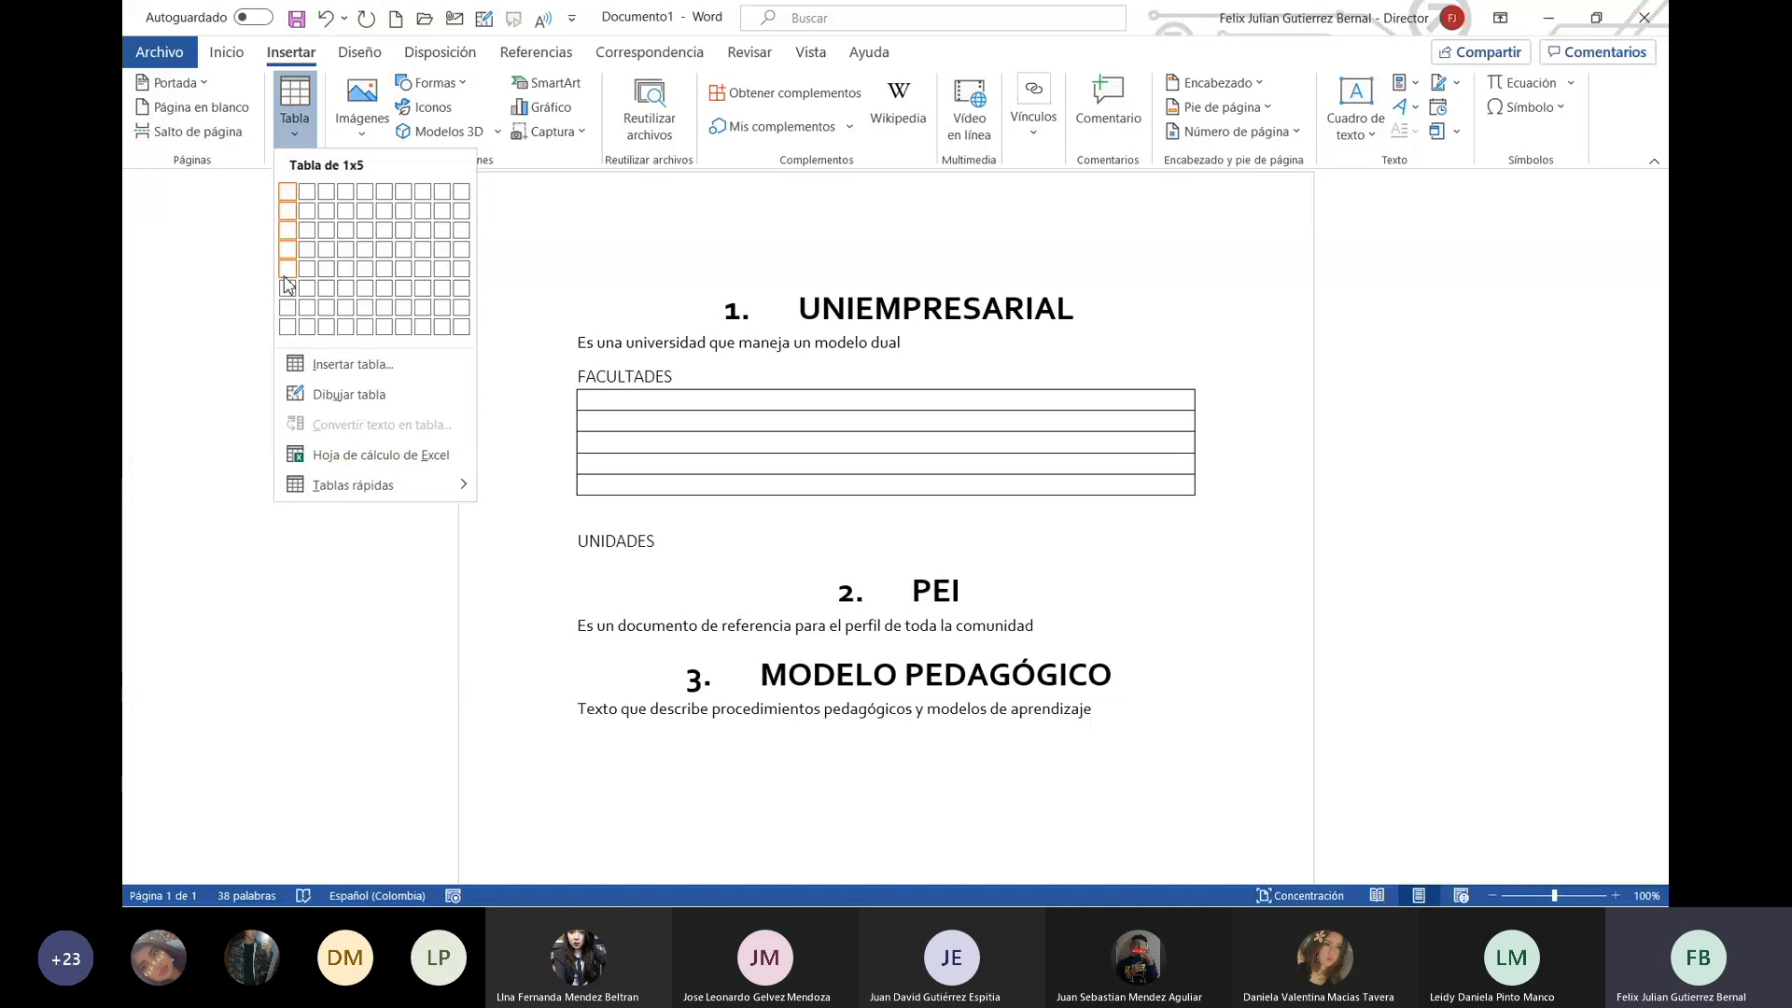
pyautogui.click(348, 276)
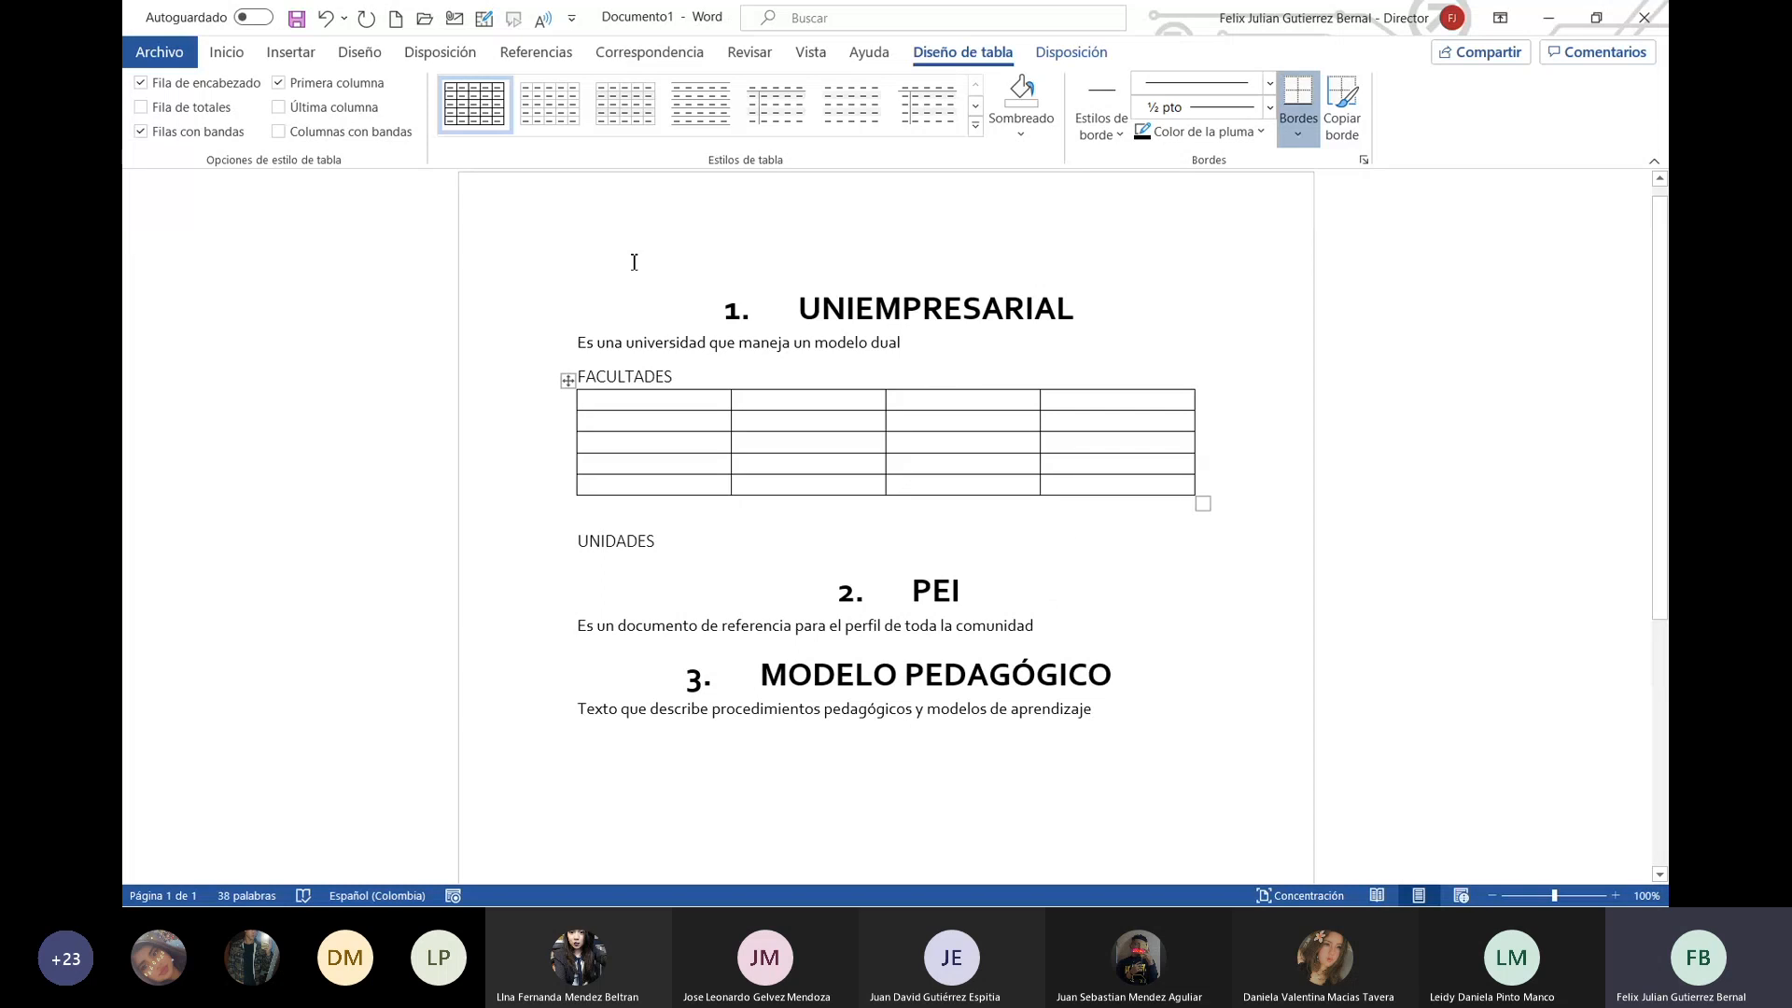
pyautogui.click(708, 384)
pyautogui.click(750, 452)
pyautogui.click(759, 384)
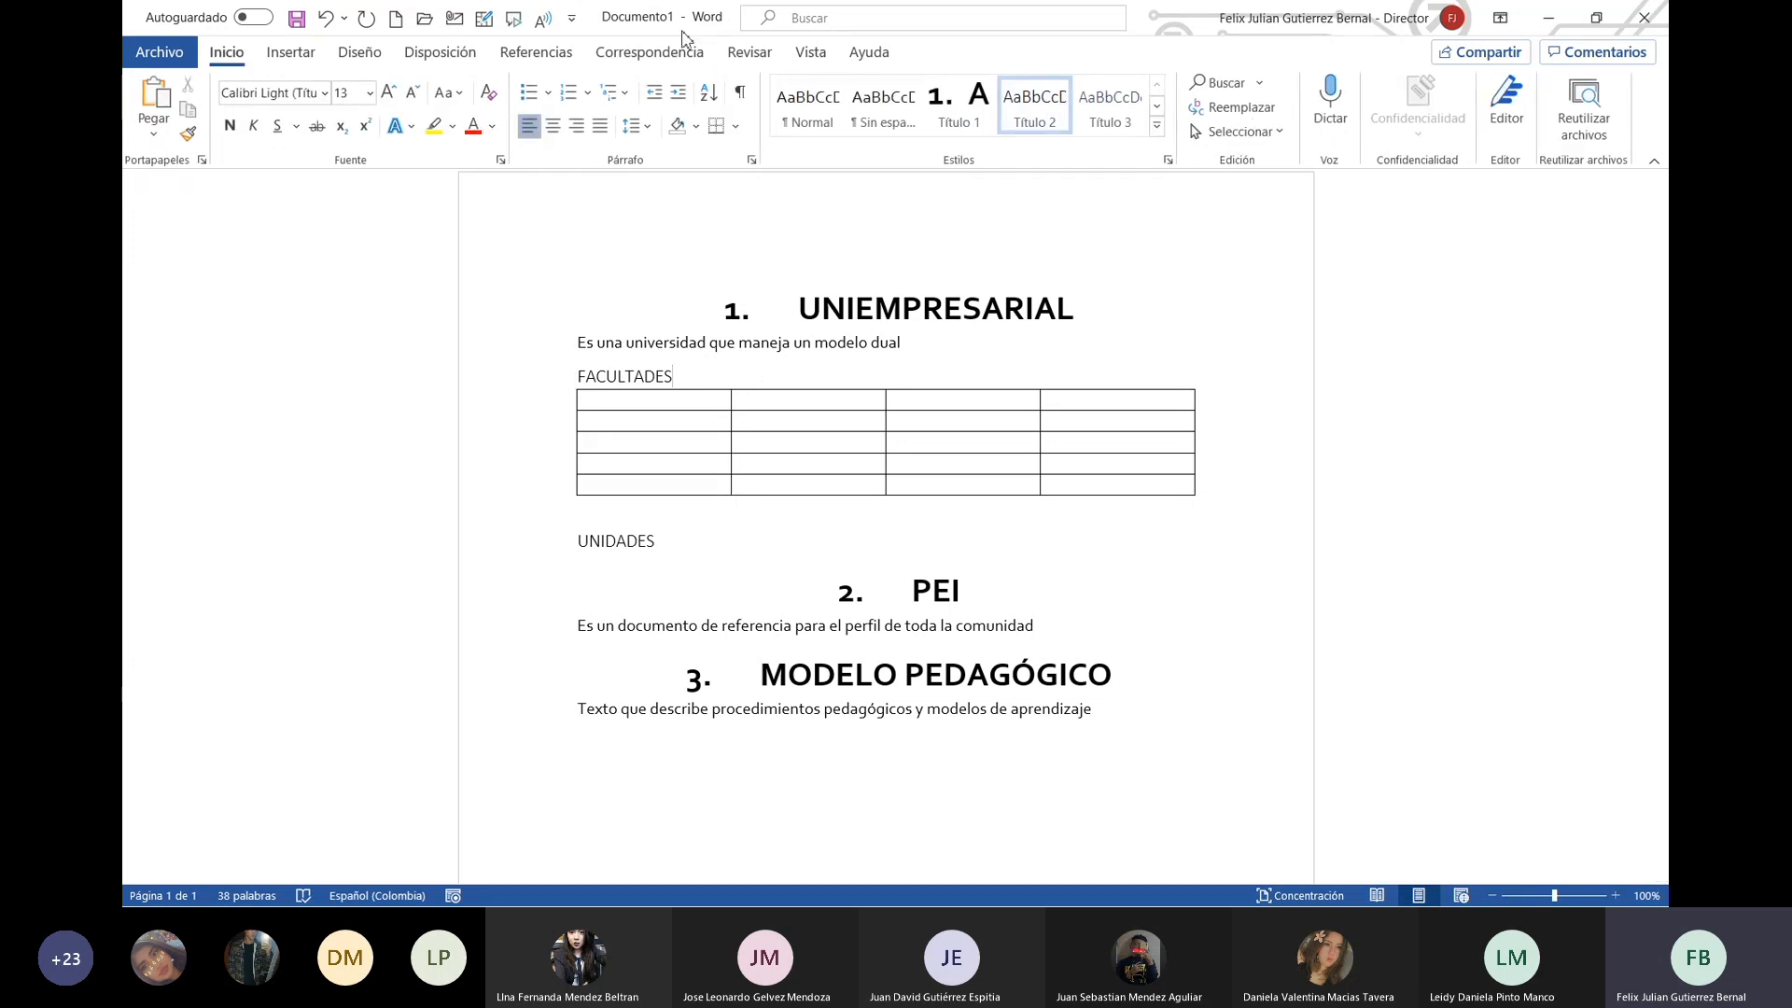
# Step: Select the whole table, apply the dark orange grid table style with filled header row and first column, and deselect it
pyautogui.click(779, 401)
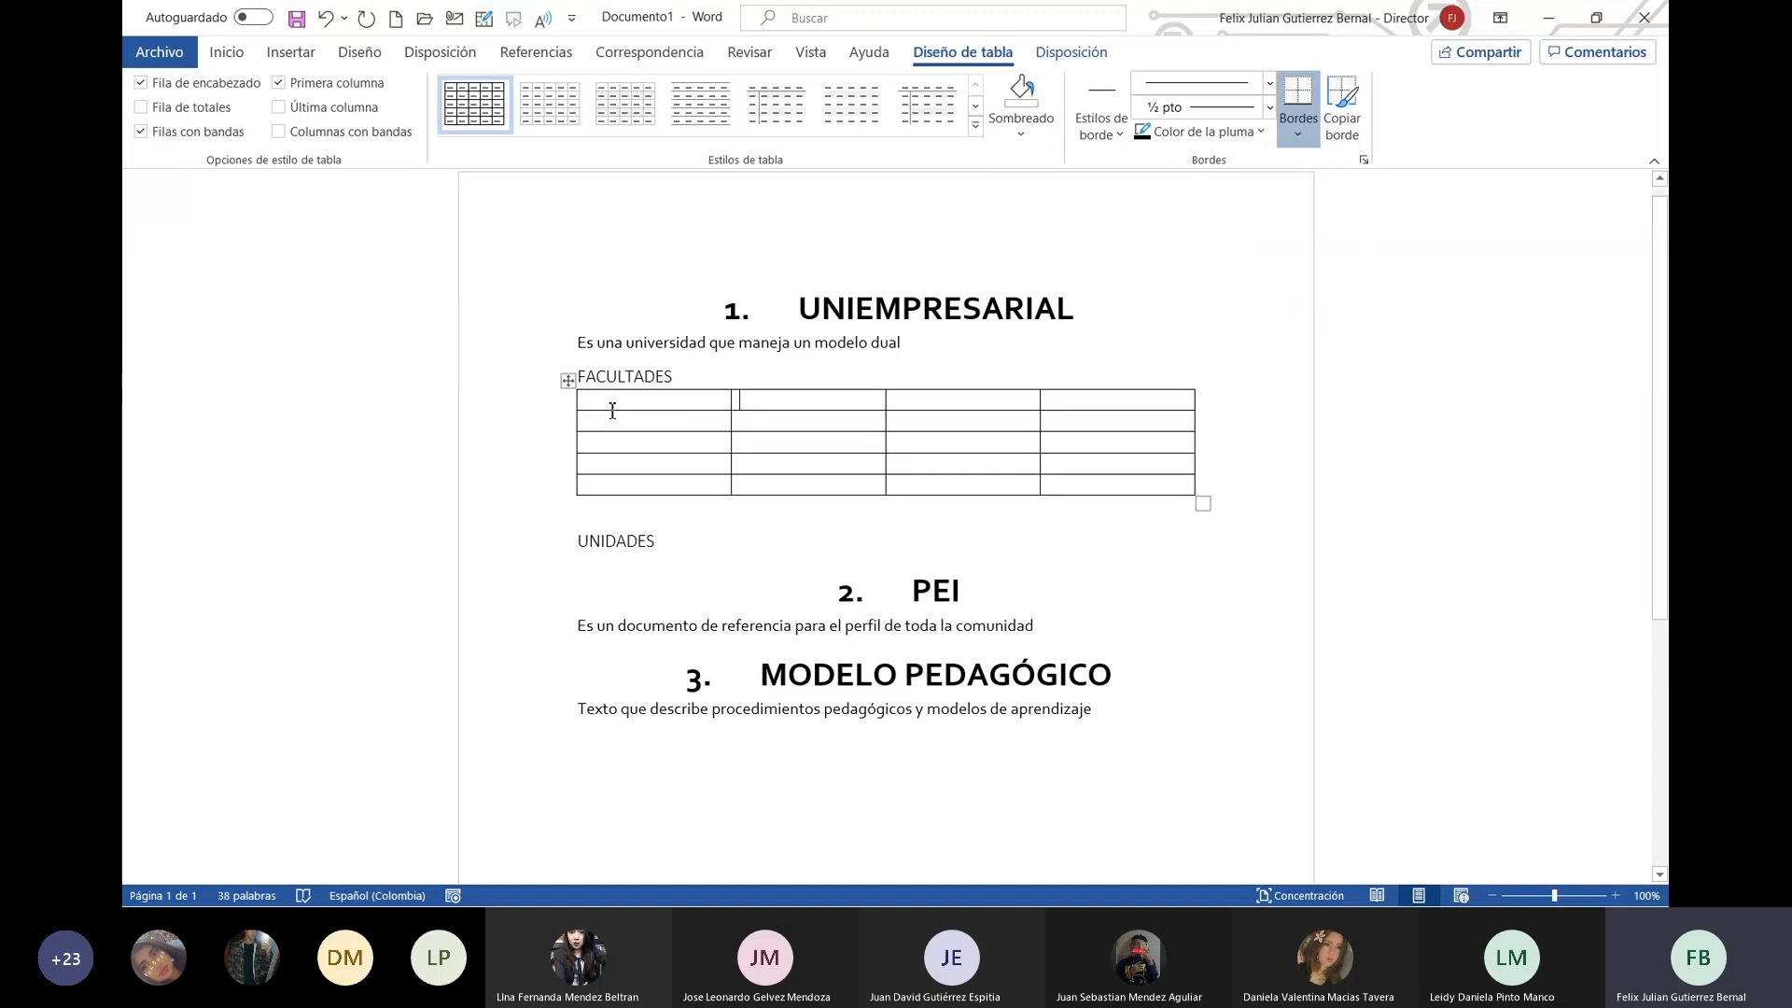
pyautogui.click(568, 381)
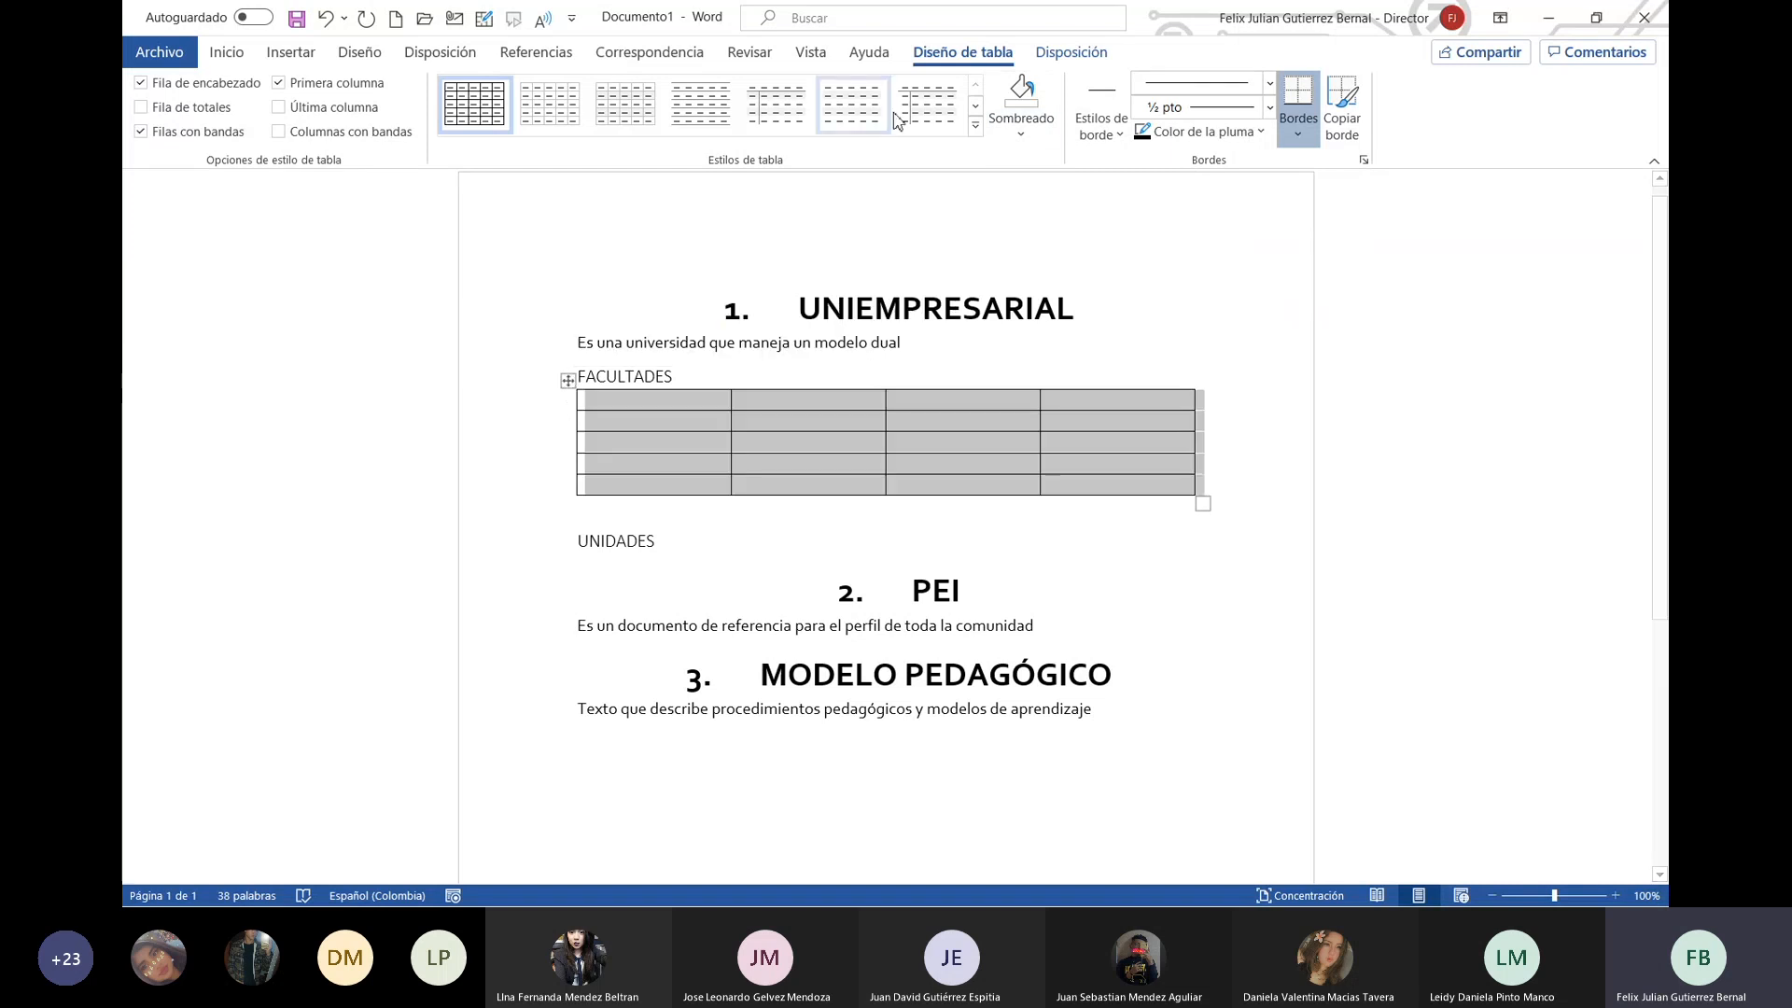
pyautogui.click(976, 125)
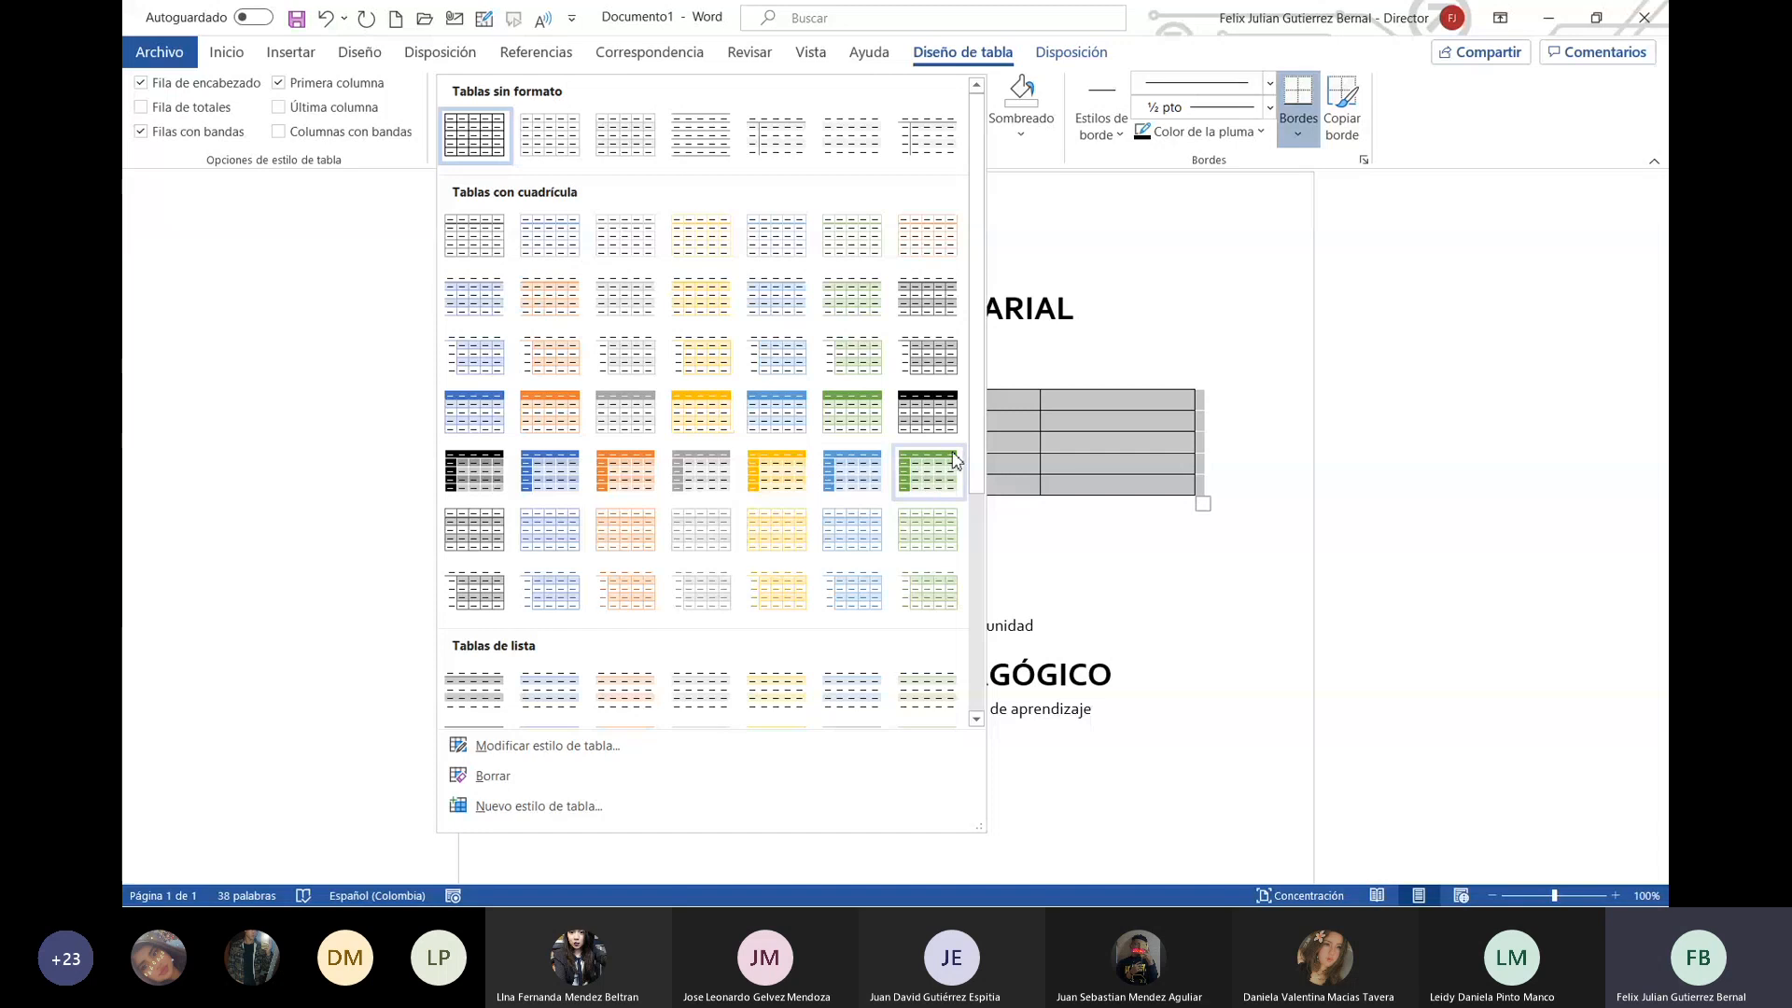
pyautogui.click(633, 477)
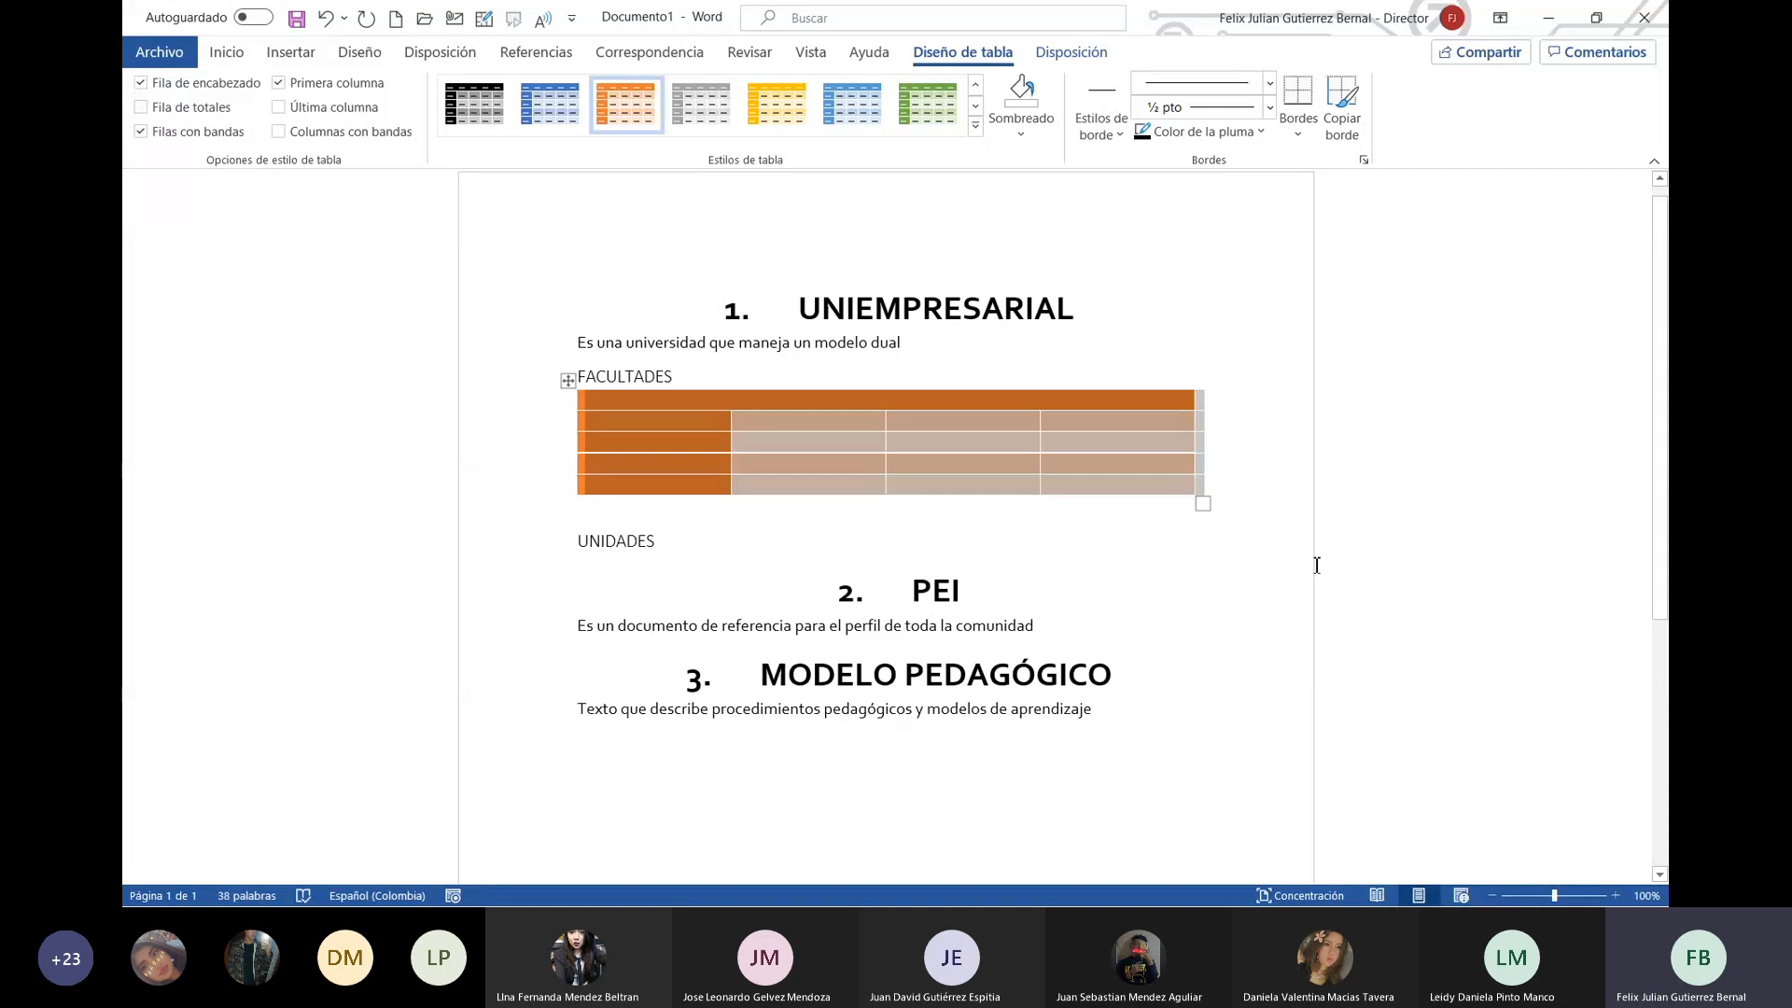
pyautogui.click(1124, 562)
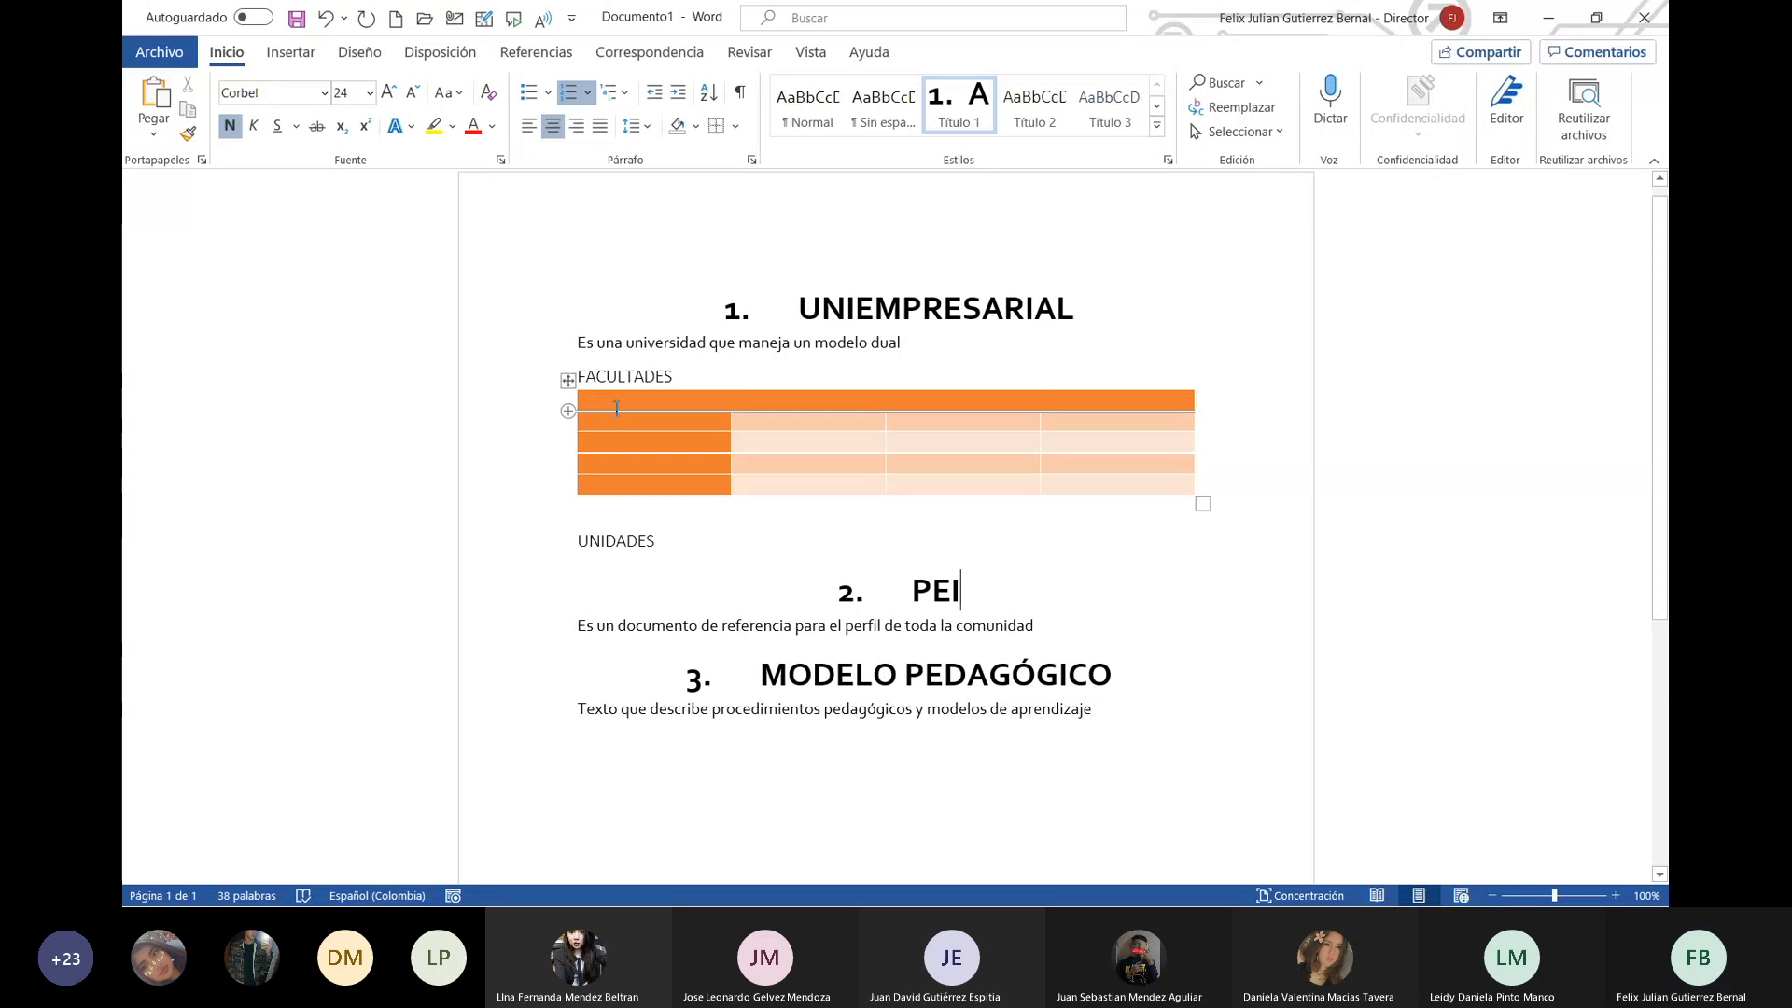
# Step: Insert the caption "Tabla 1 facultades uniempresarial" above the whole table, using the label Tabla
pyautogui.click(567, 380)
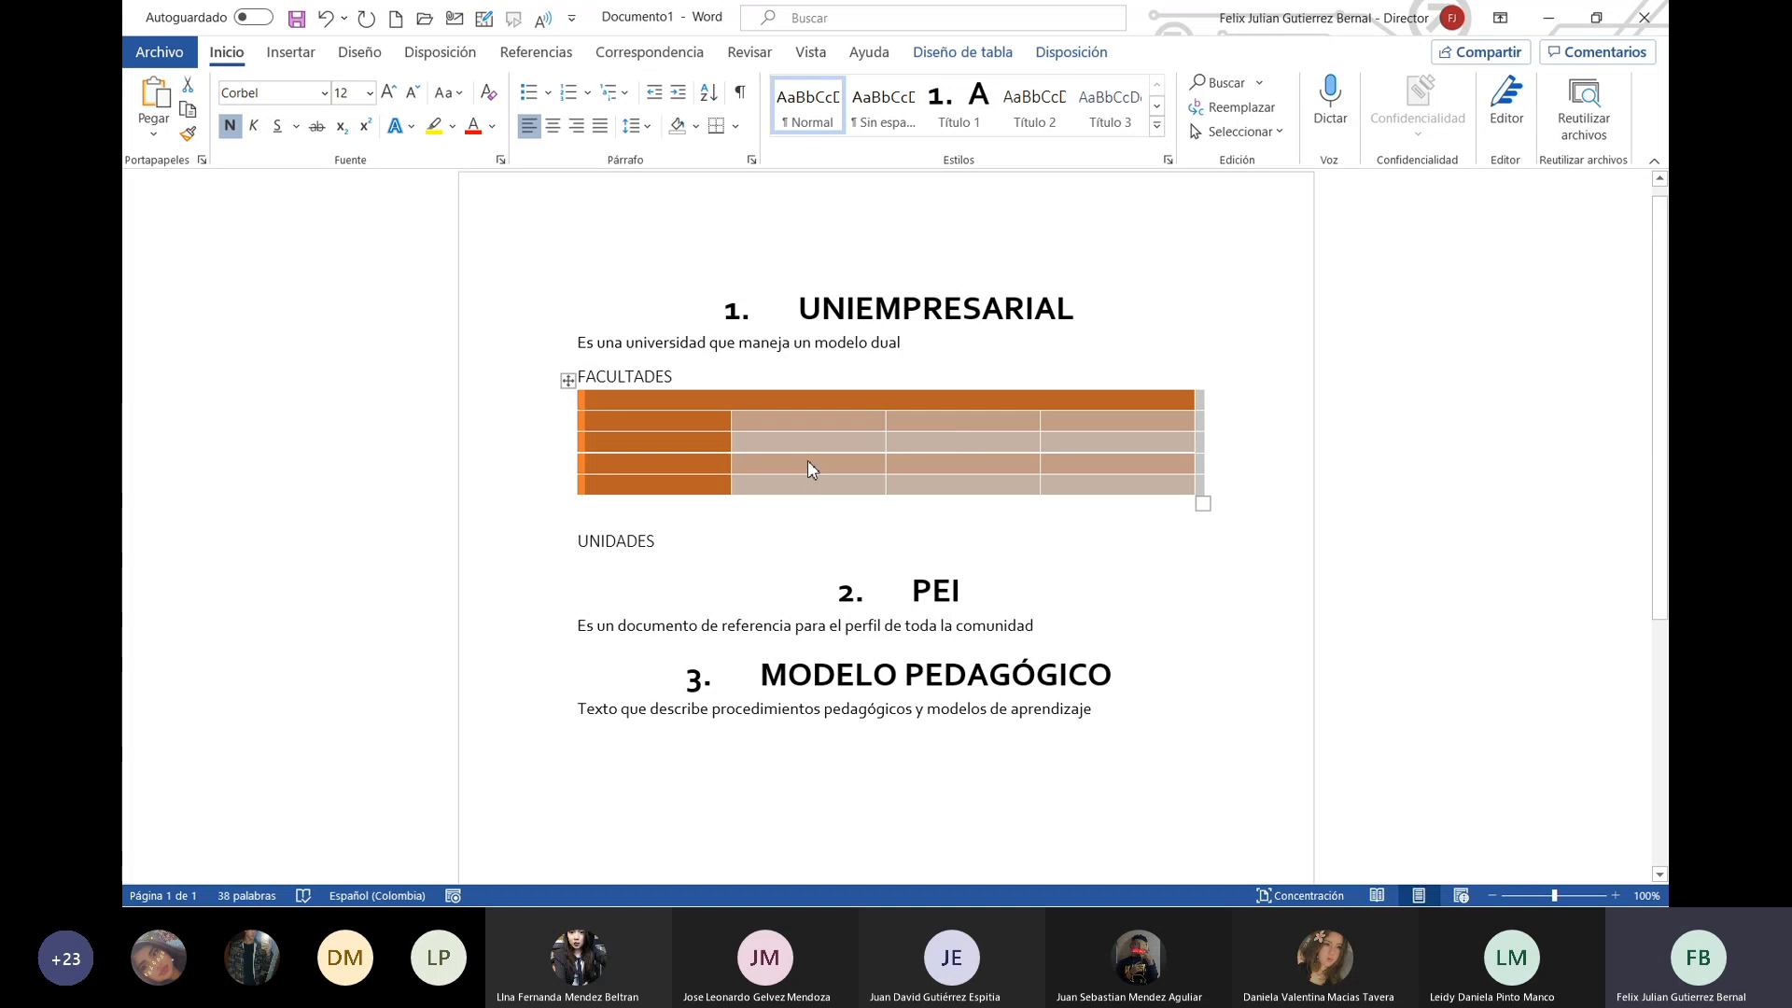
pyautogui.rightClick(689, 450)
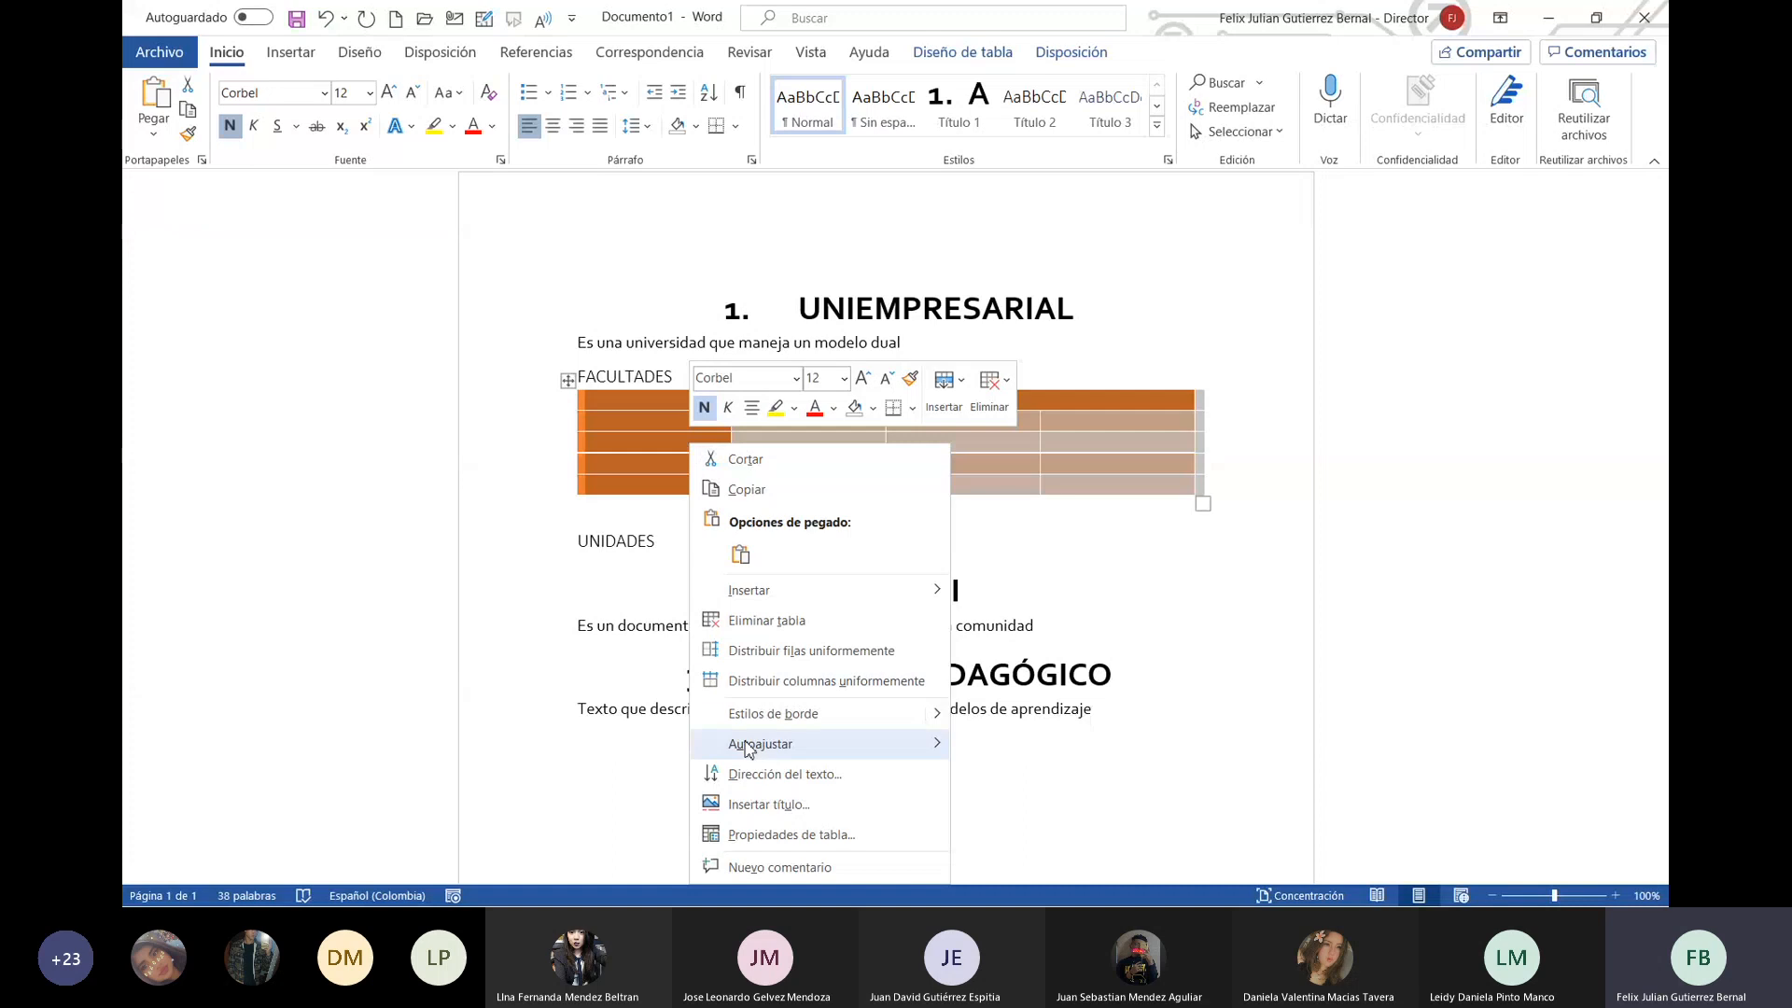
pyautogui.click(768, 805)
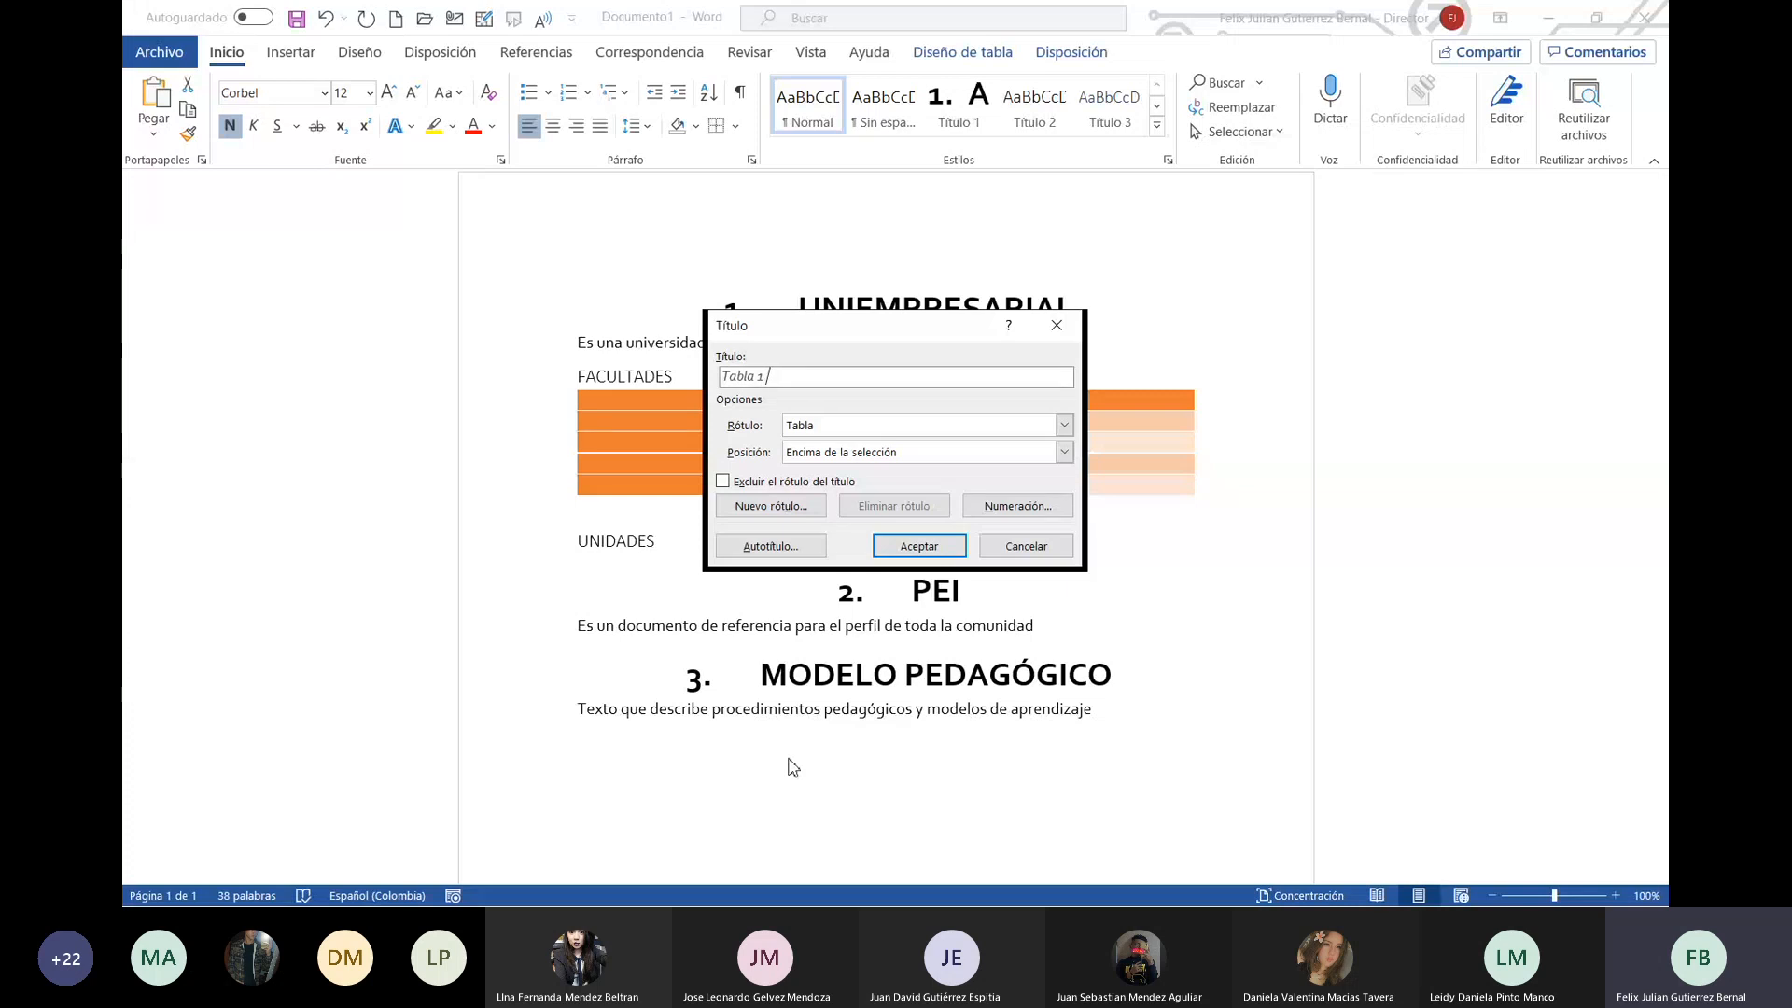
pyautogui.write('FACUL')
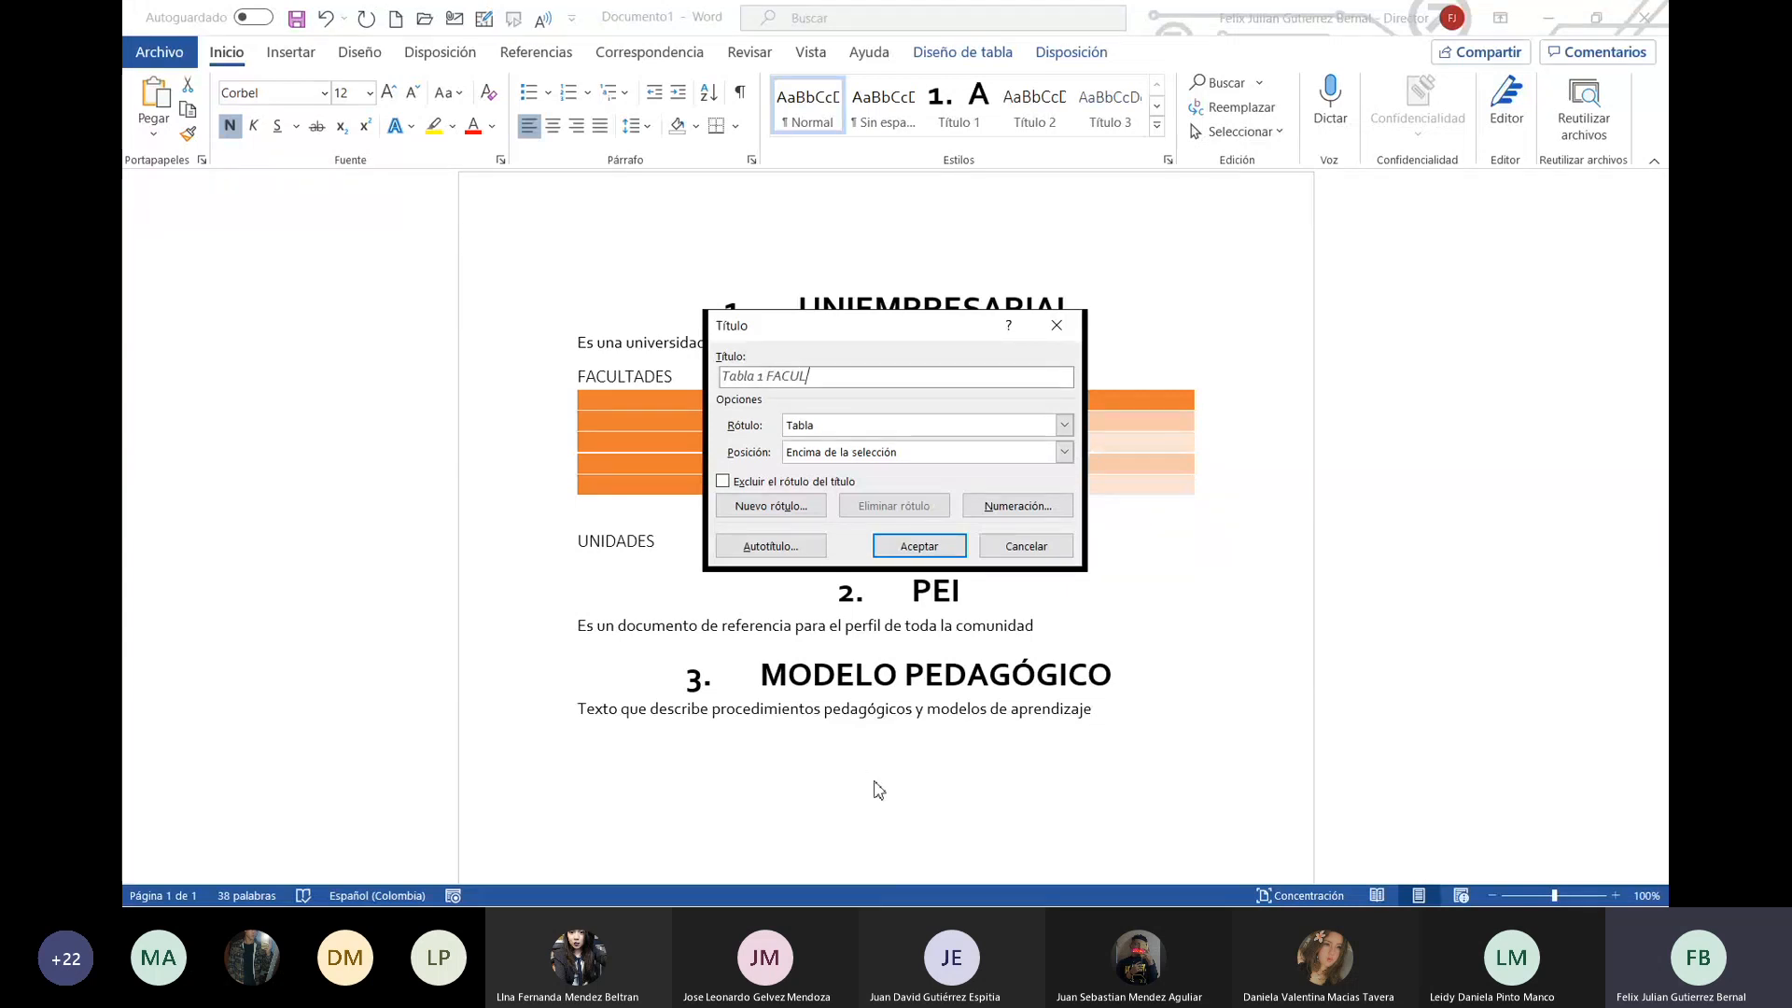
pyautogui.press('BackSpace')
pyautogui.press('BackSpace')
pyautogui.press('BackSpace')
pyautogui.press('BackSpace')
pyautogui.press('BackSpace')
pyautogui.press('BackSpace')
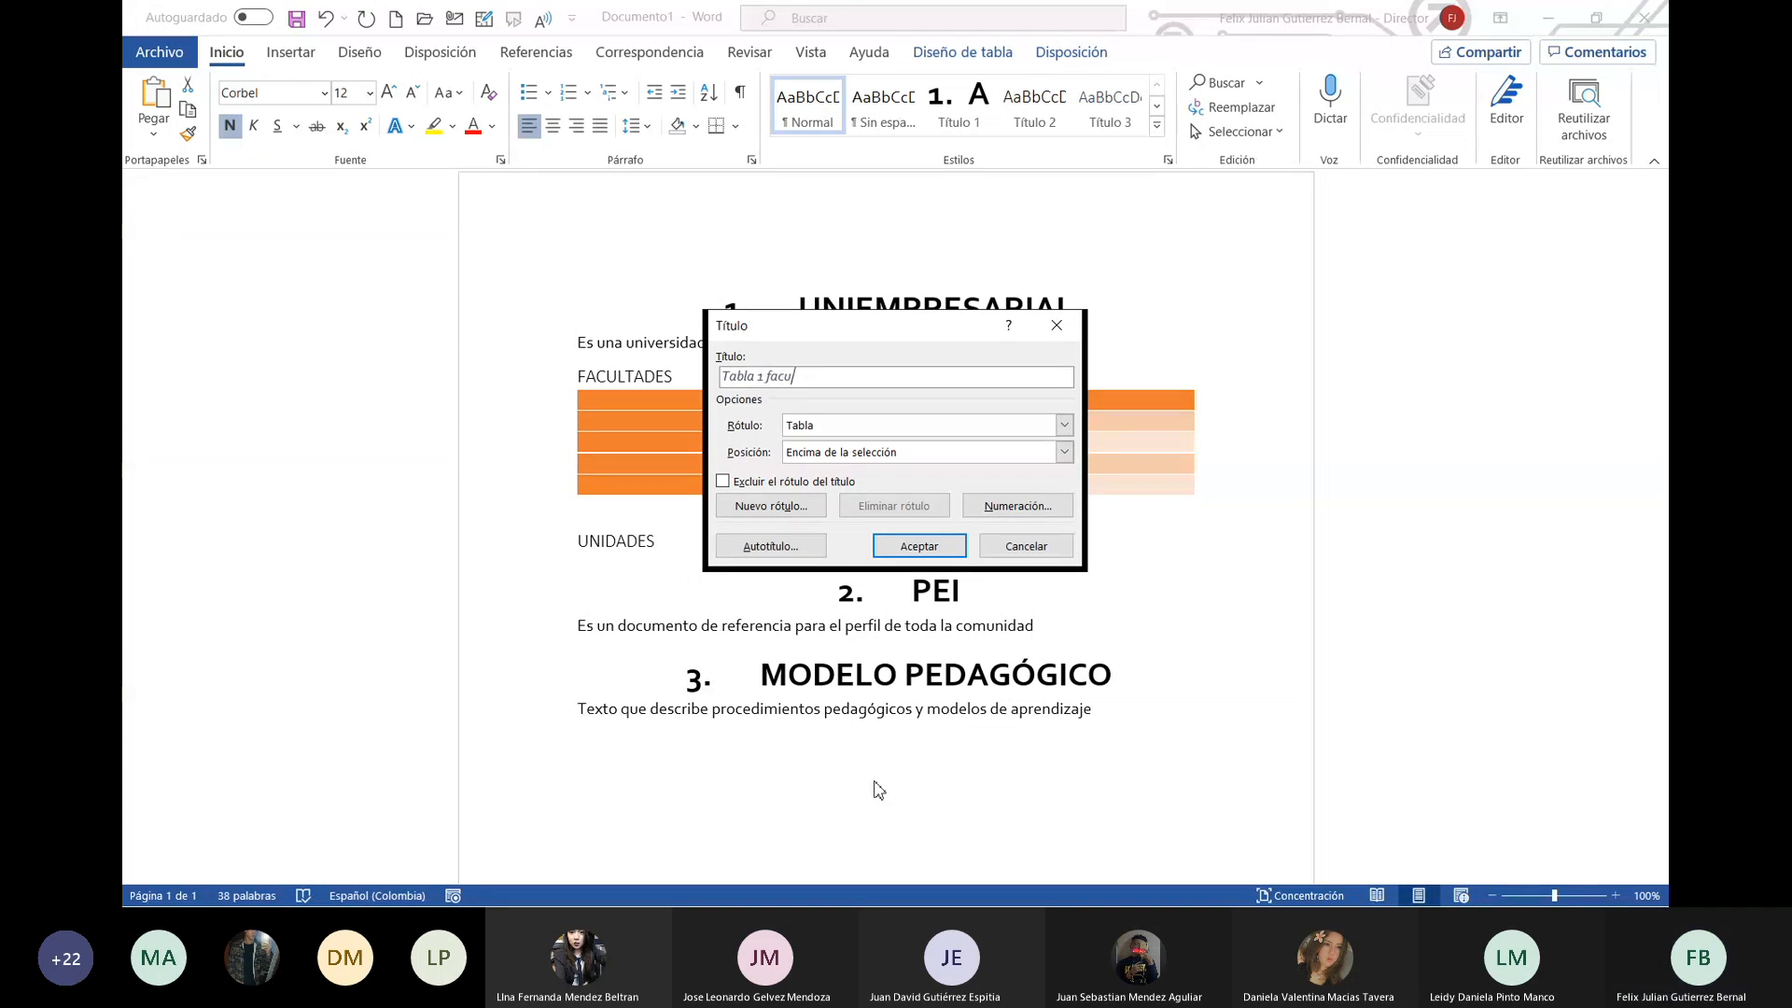
pyautogui.write('acultades uni')
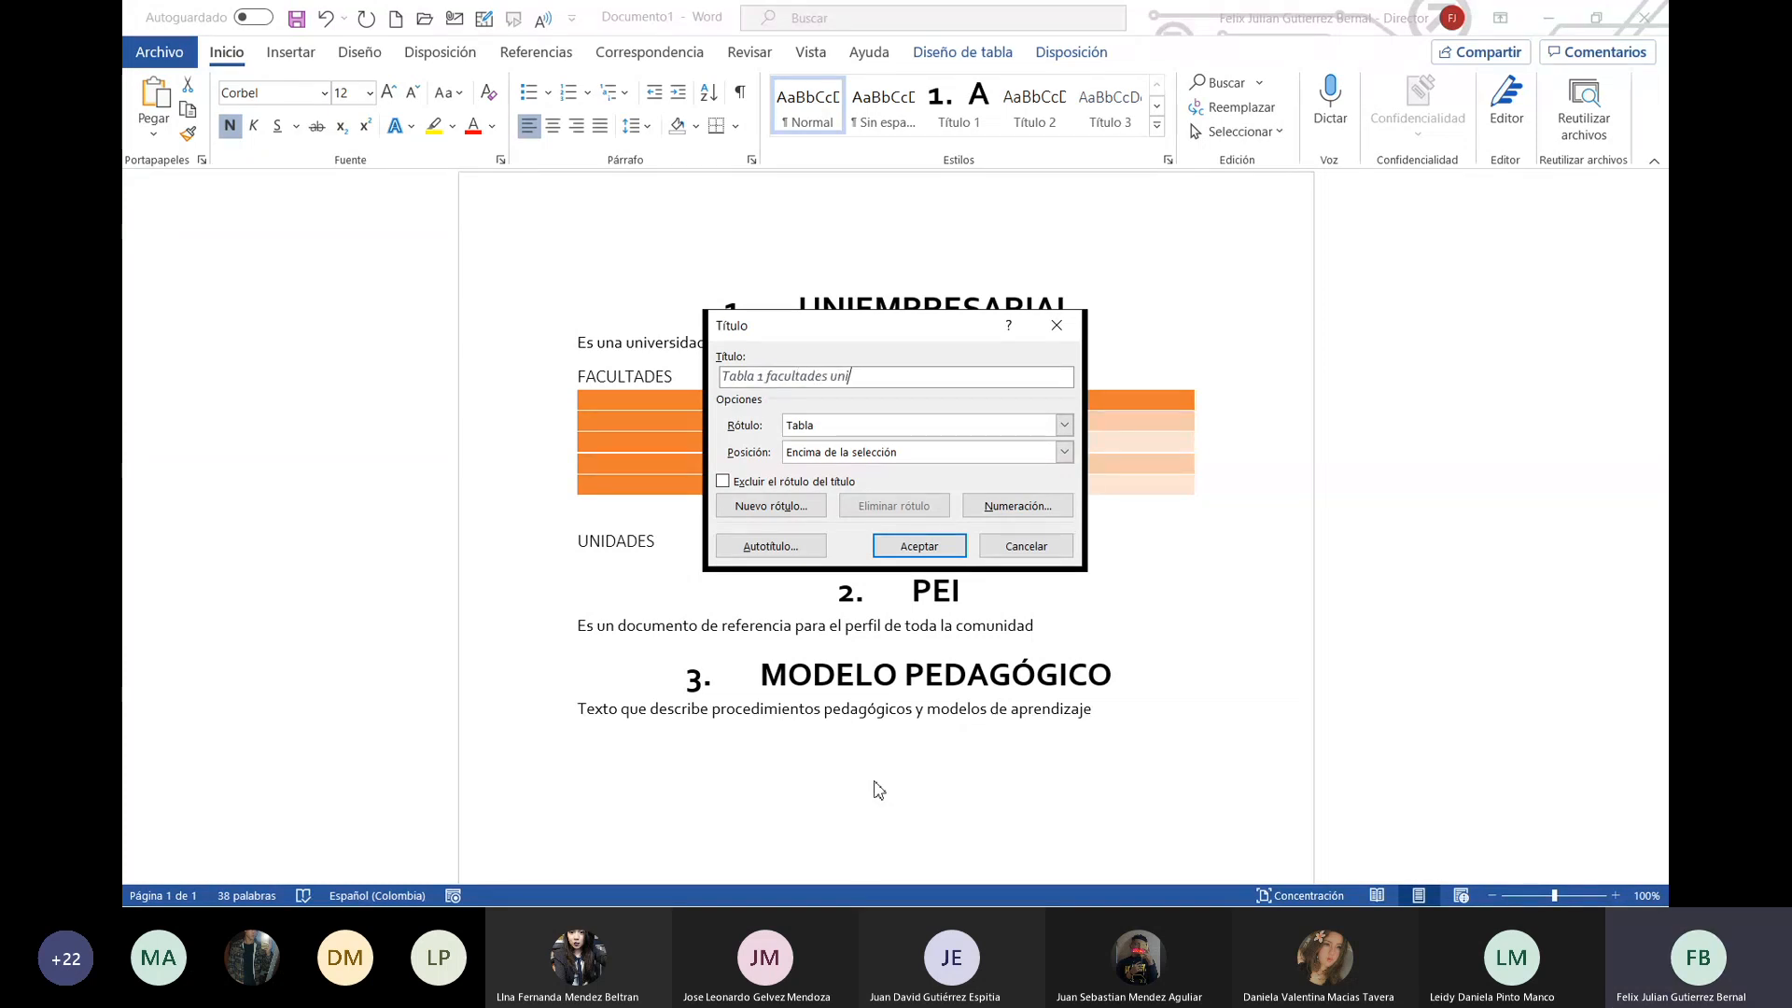
pyautogui.write('empresarial')
pyautogui.click(1016, 429)
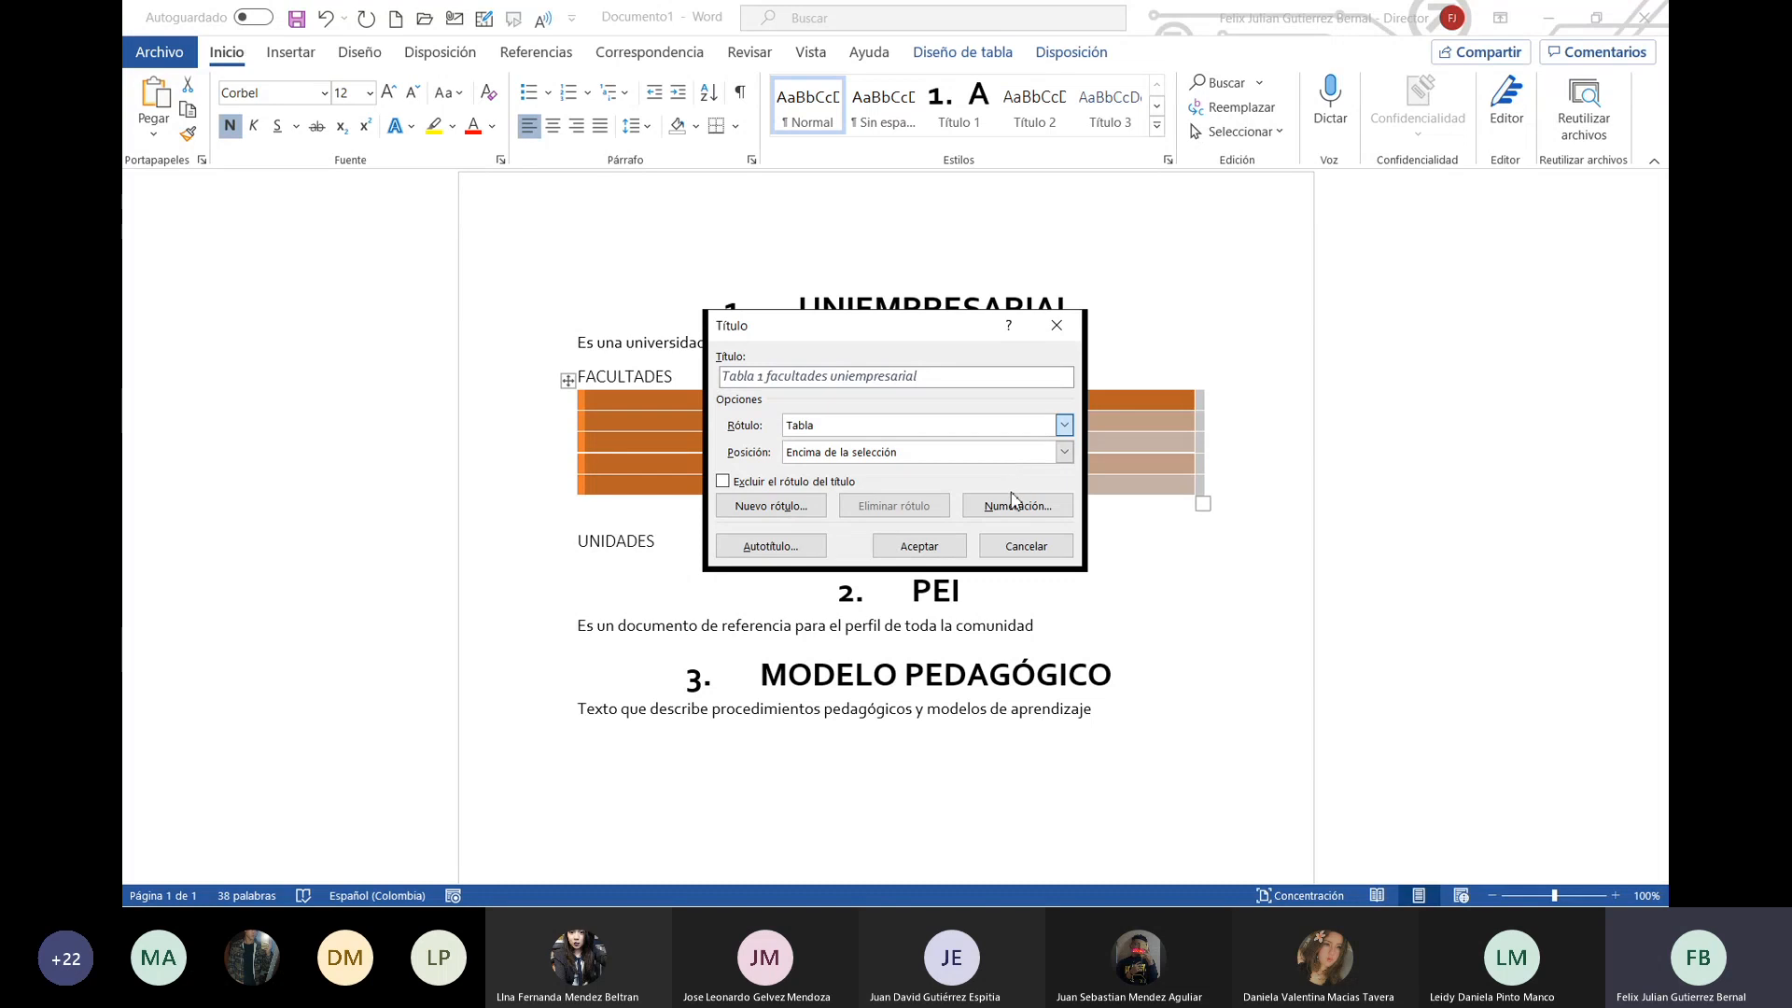
pyautogui.click(1023, 422)
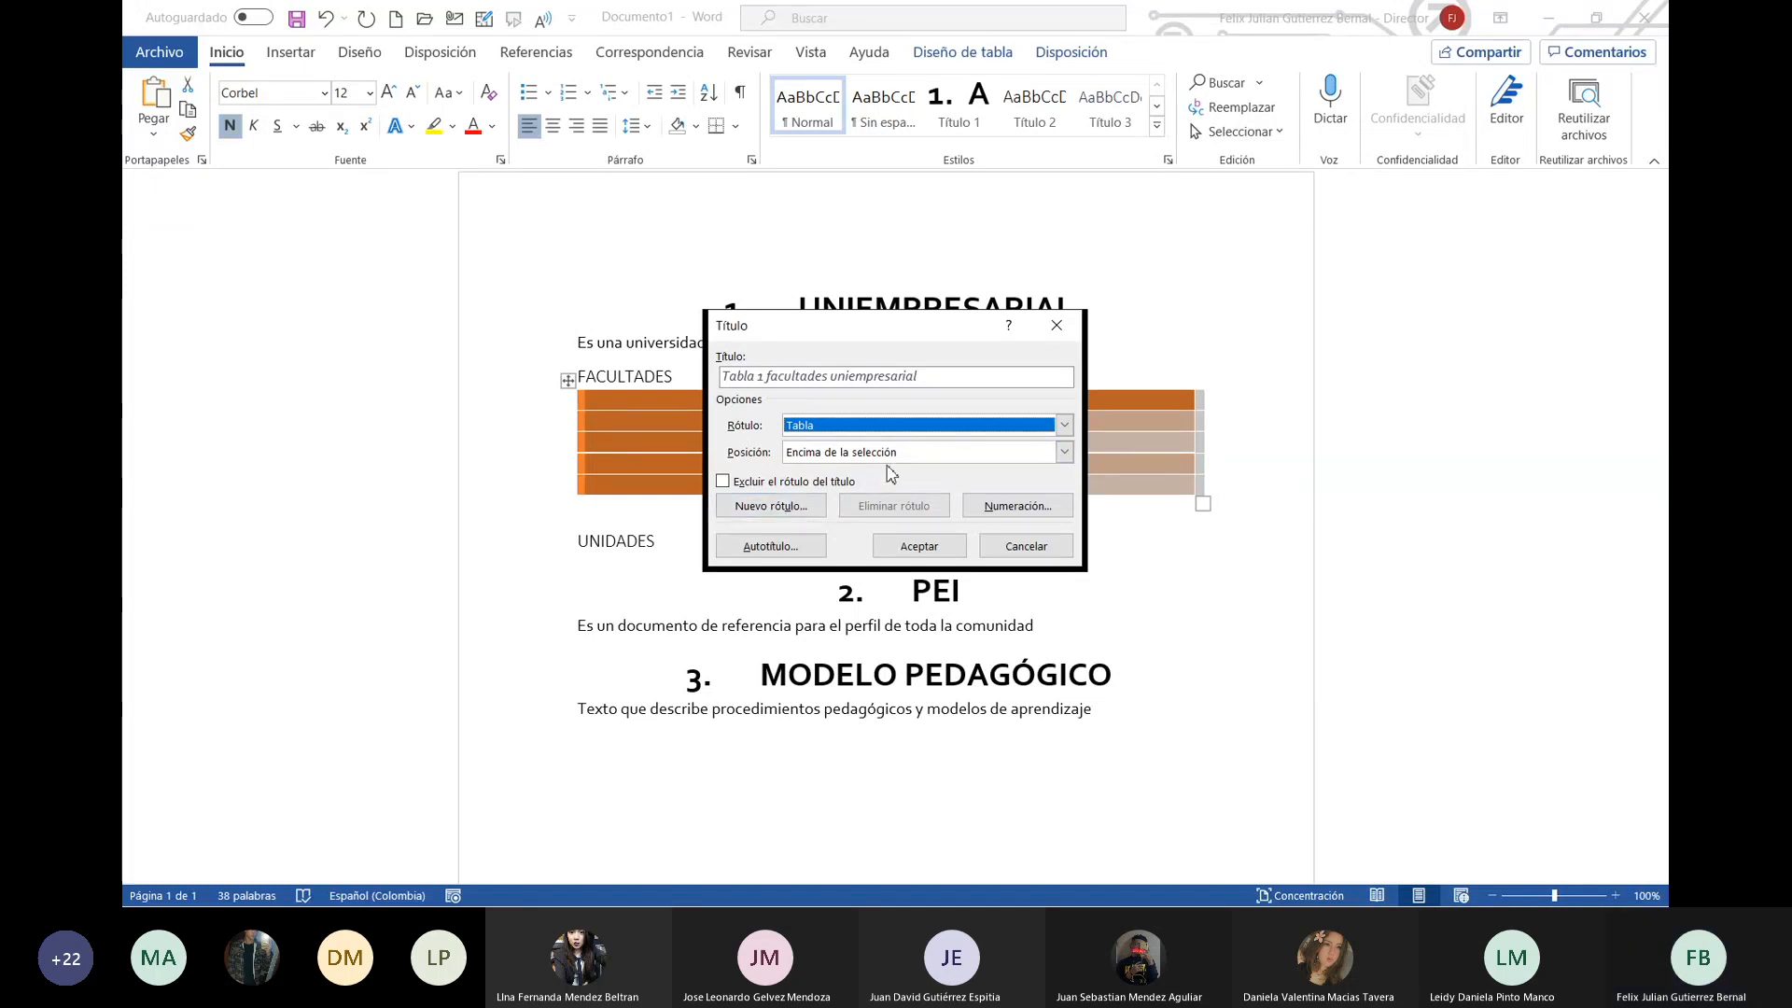
pyautogui.click(945, 547)
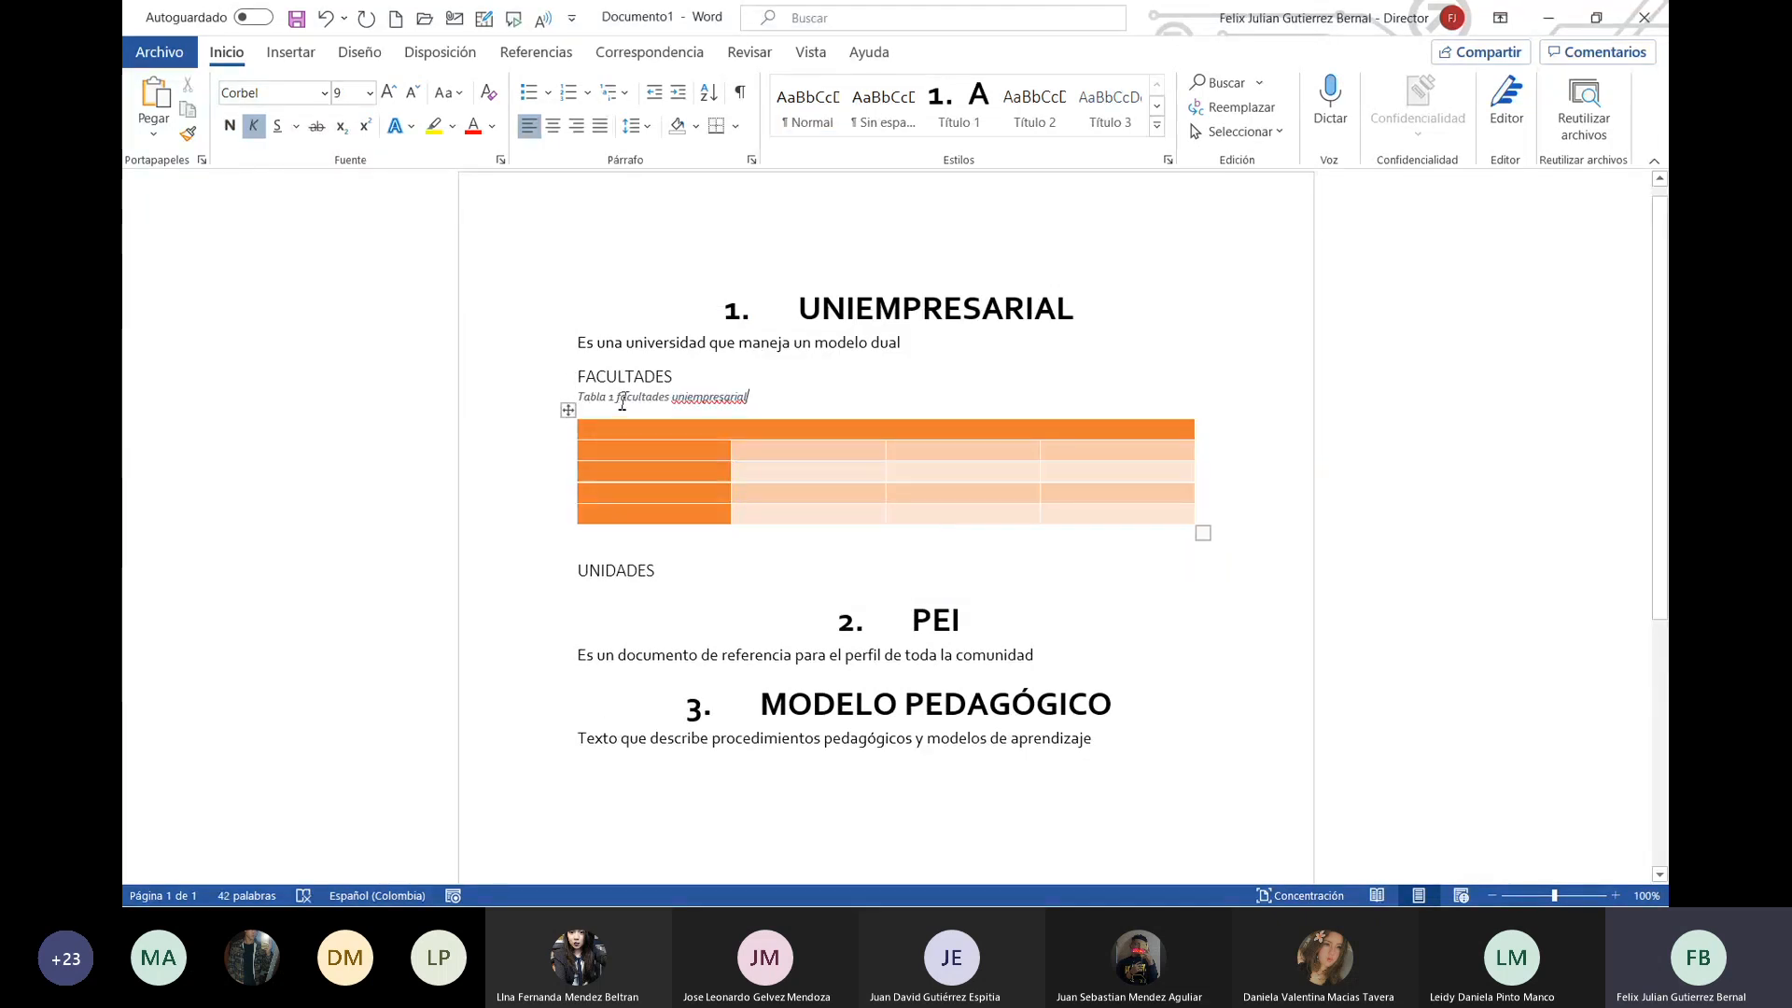
# Step: Add an empty paragraph between the FACULTADES heading and the table caption
pyautogui.click(715, 378)
pyautogui.press('Return')
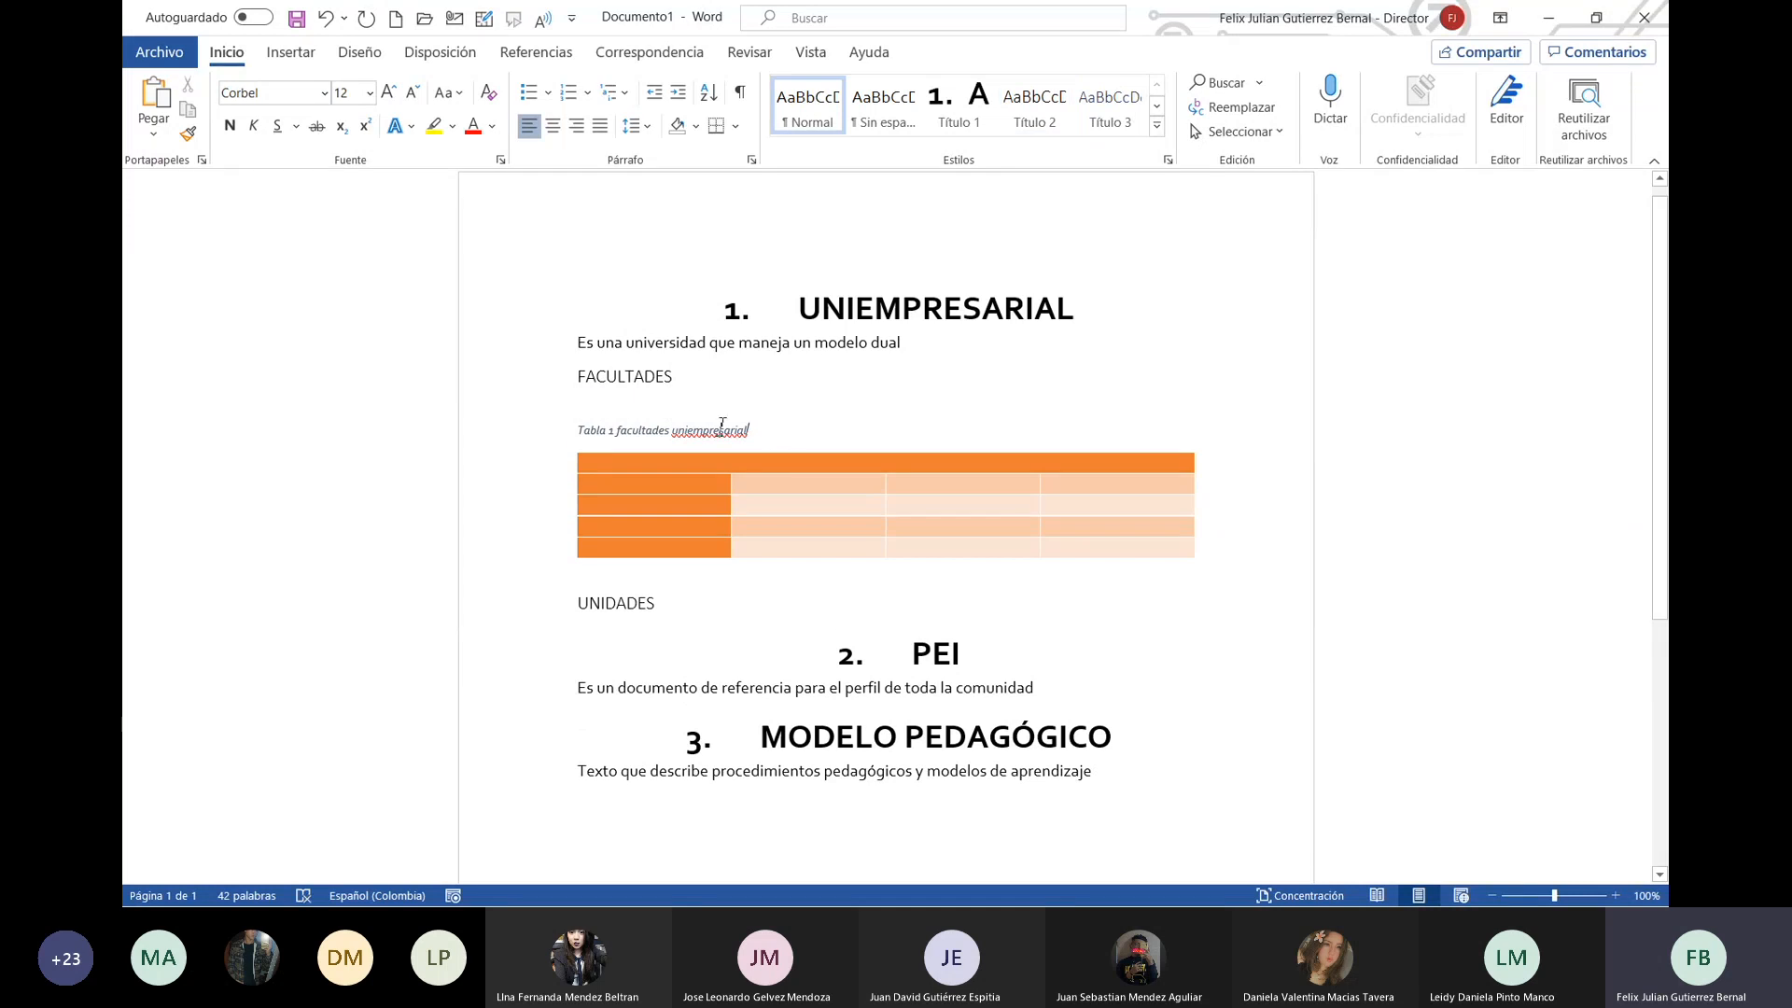
# Step: Select the table caption and modify its Descripción style to automatic font colour, bold and 10 pt
pyautogui.moveTo(721, 423); pyautogui.dragTo(576, 431)
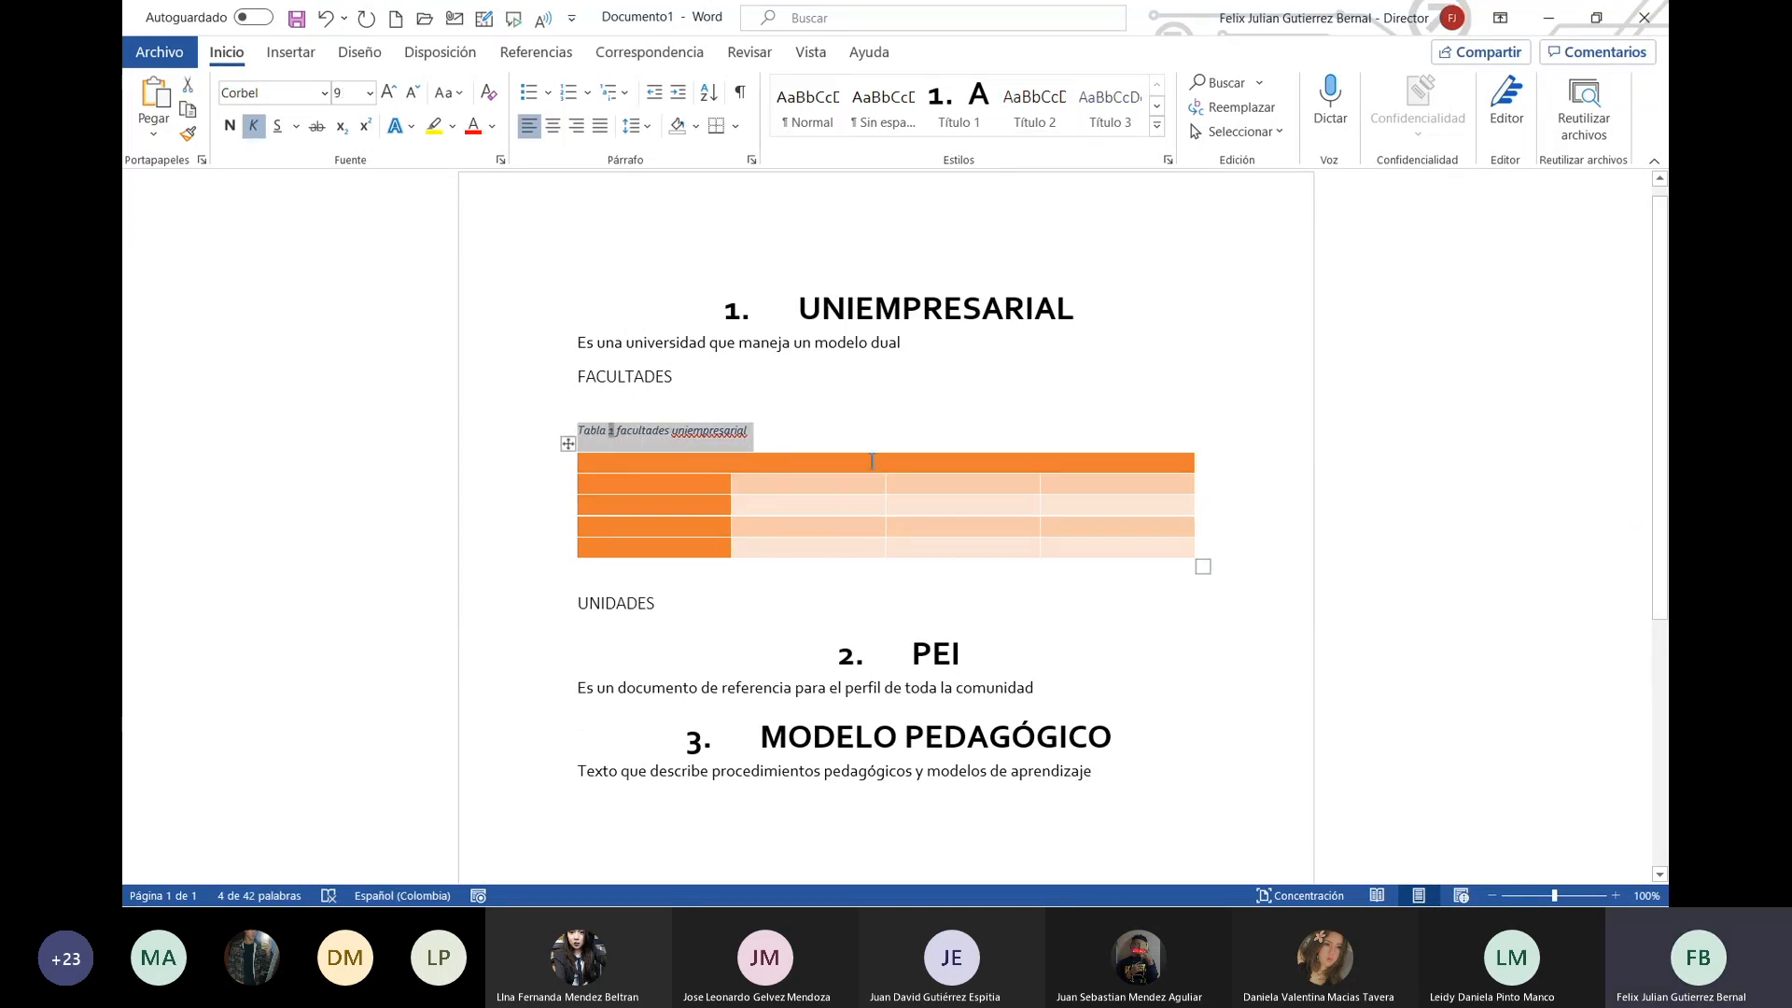
pyautogui.click(1156, 125)
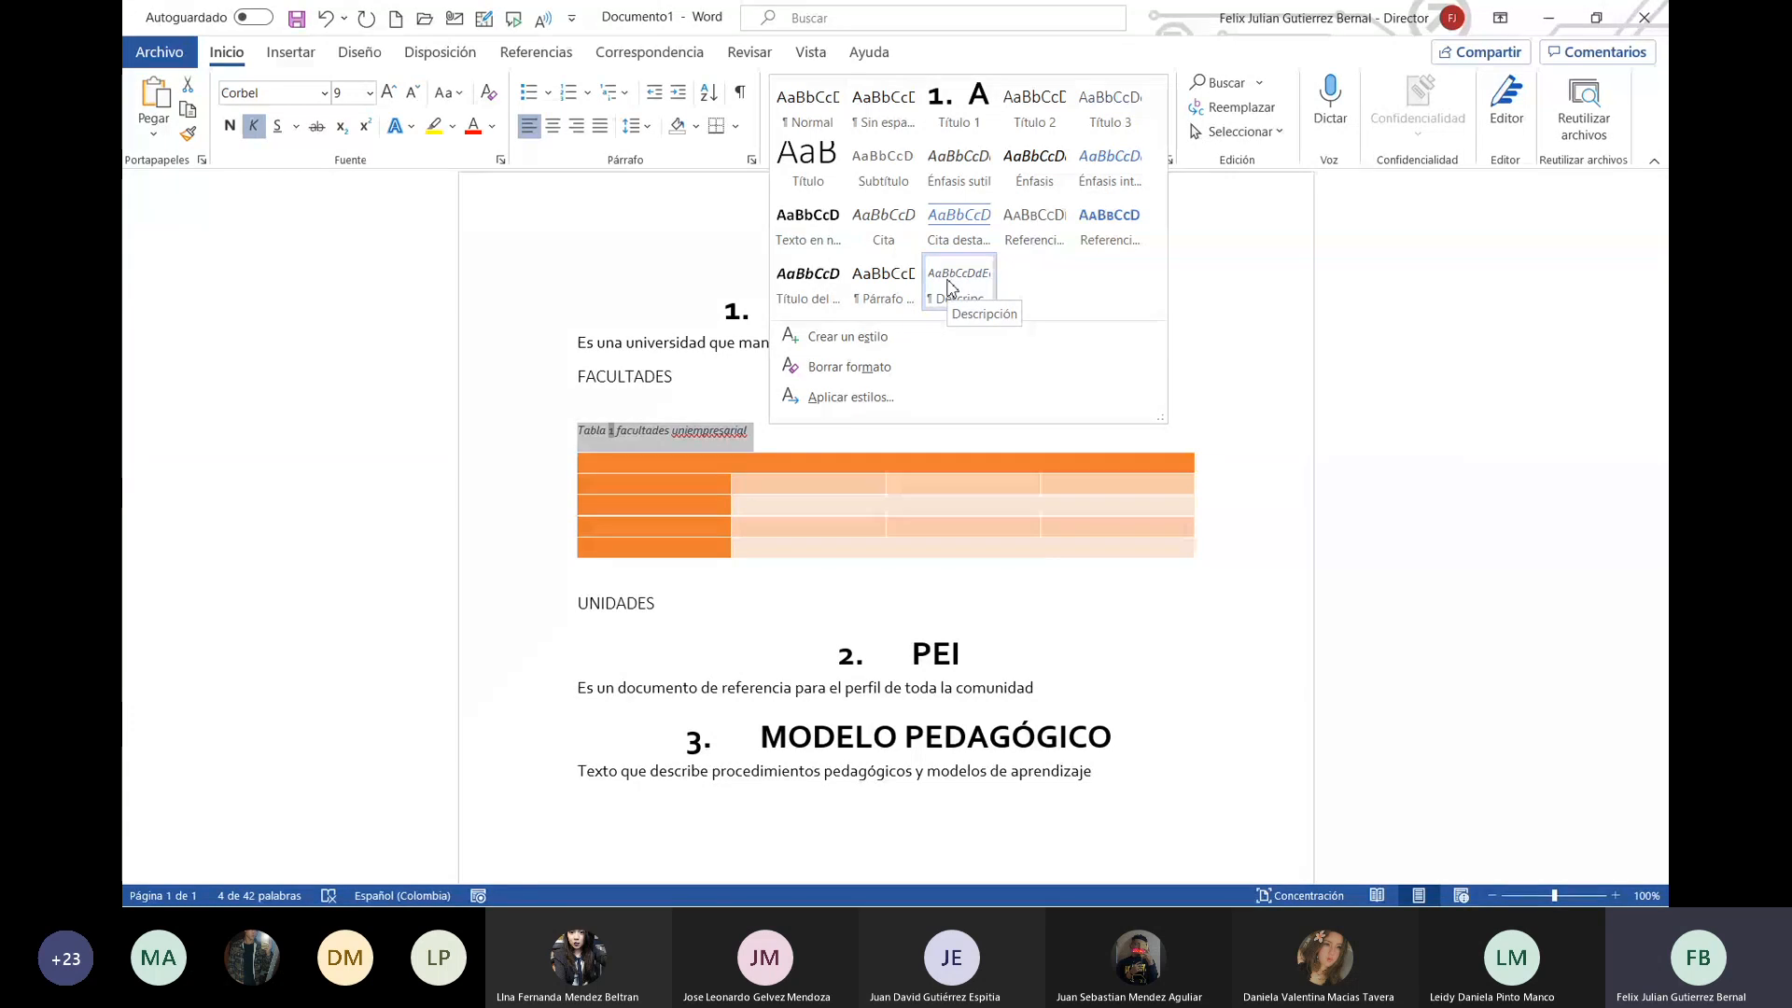
pyautogui.rightClick(982, 296)
pyautogui.click(1069, 336)
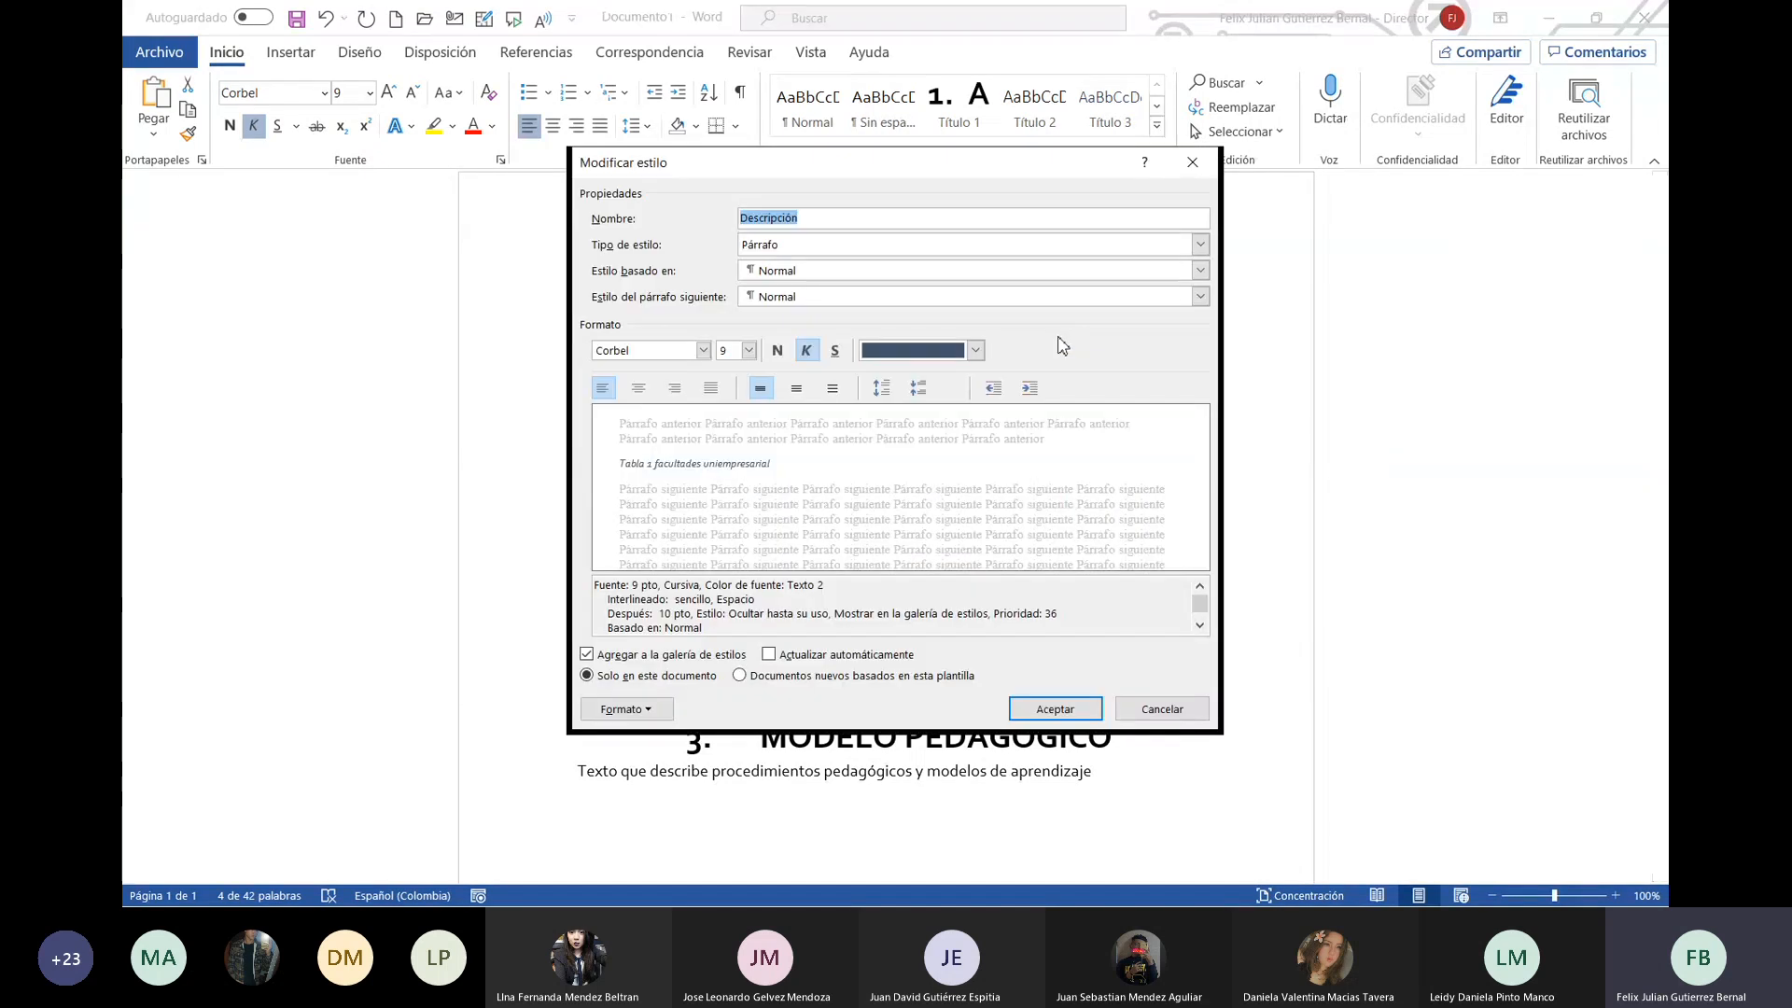
pyautogui.click(974, 351)
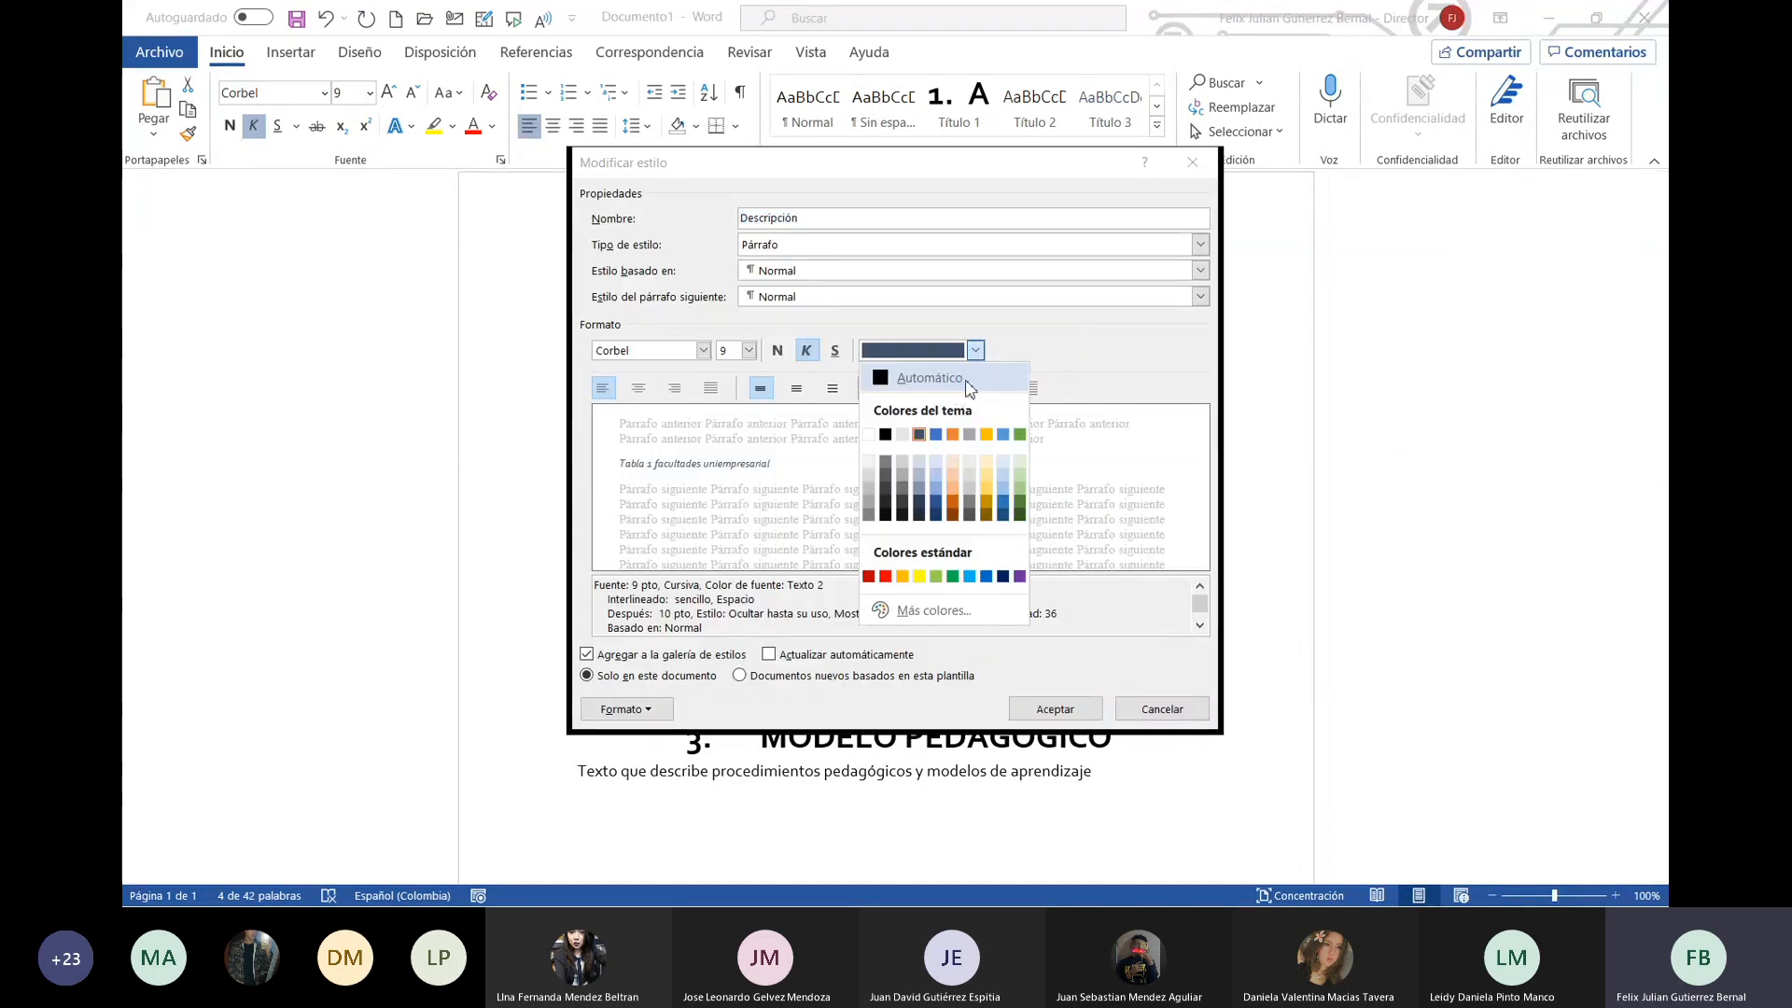
pyautogui.click(969, 379)
pyautogui.click(778, 351)
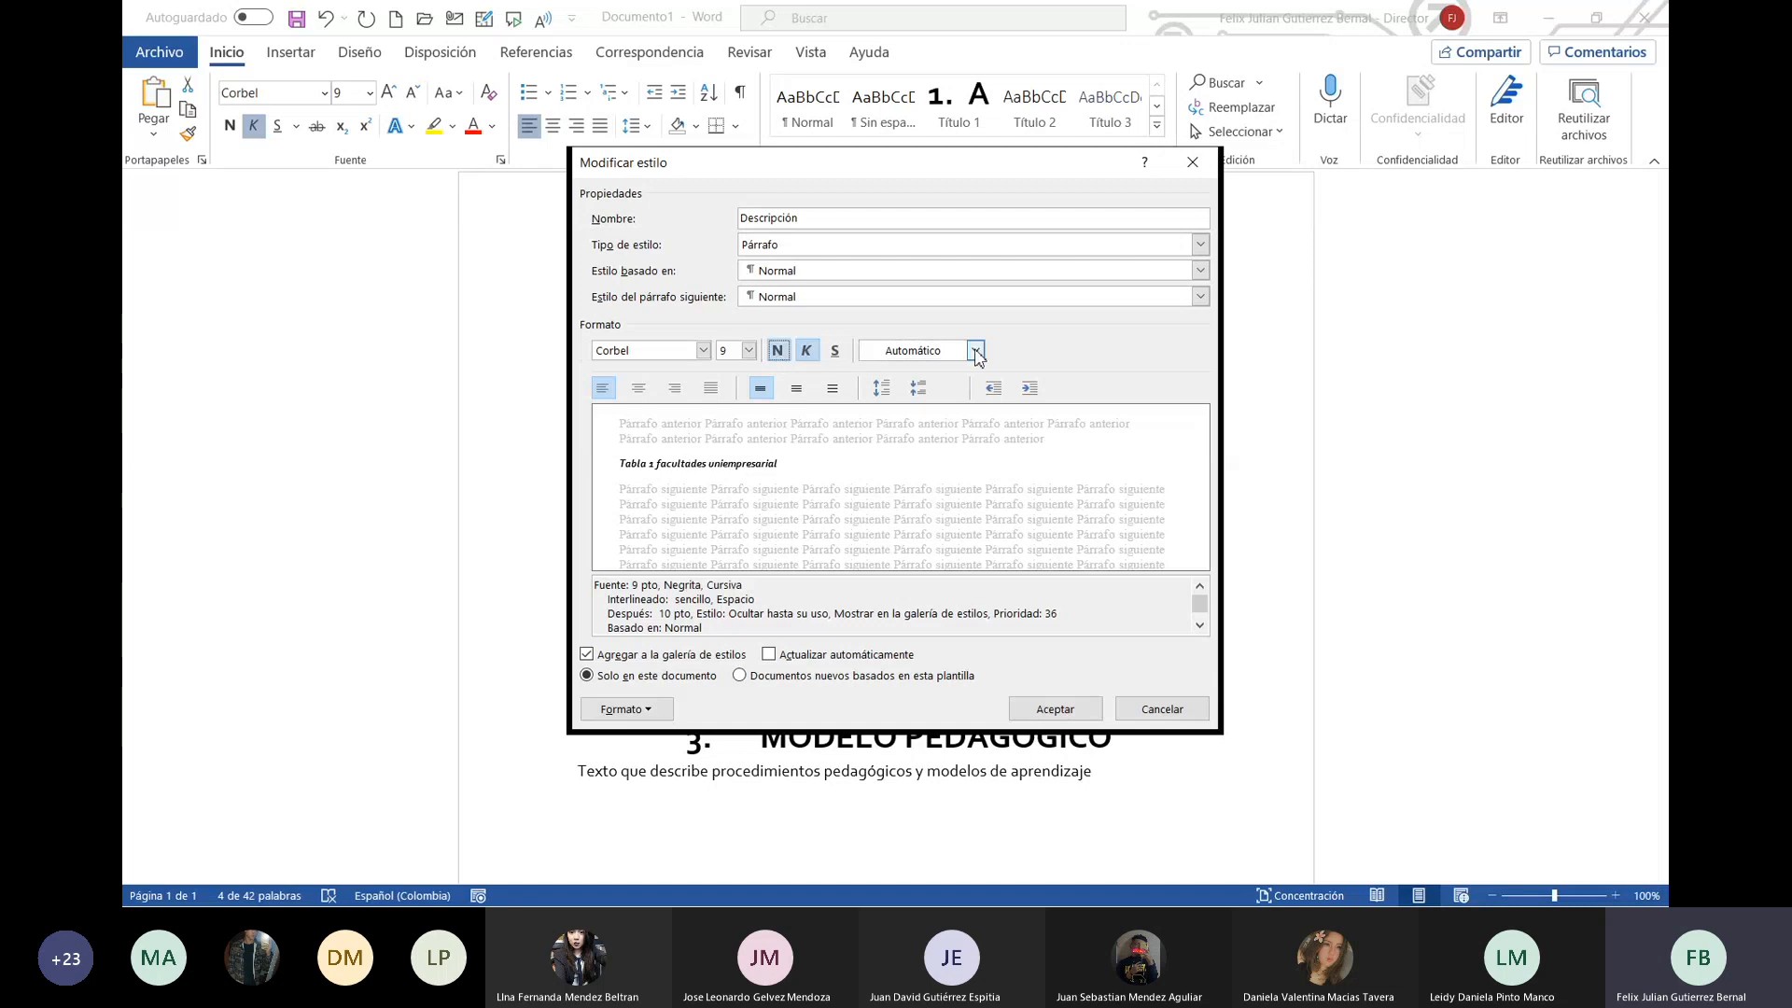
pyautogui.click(748, 351)
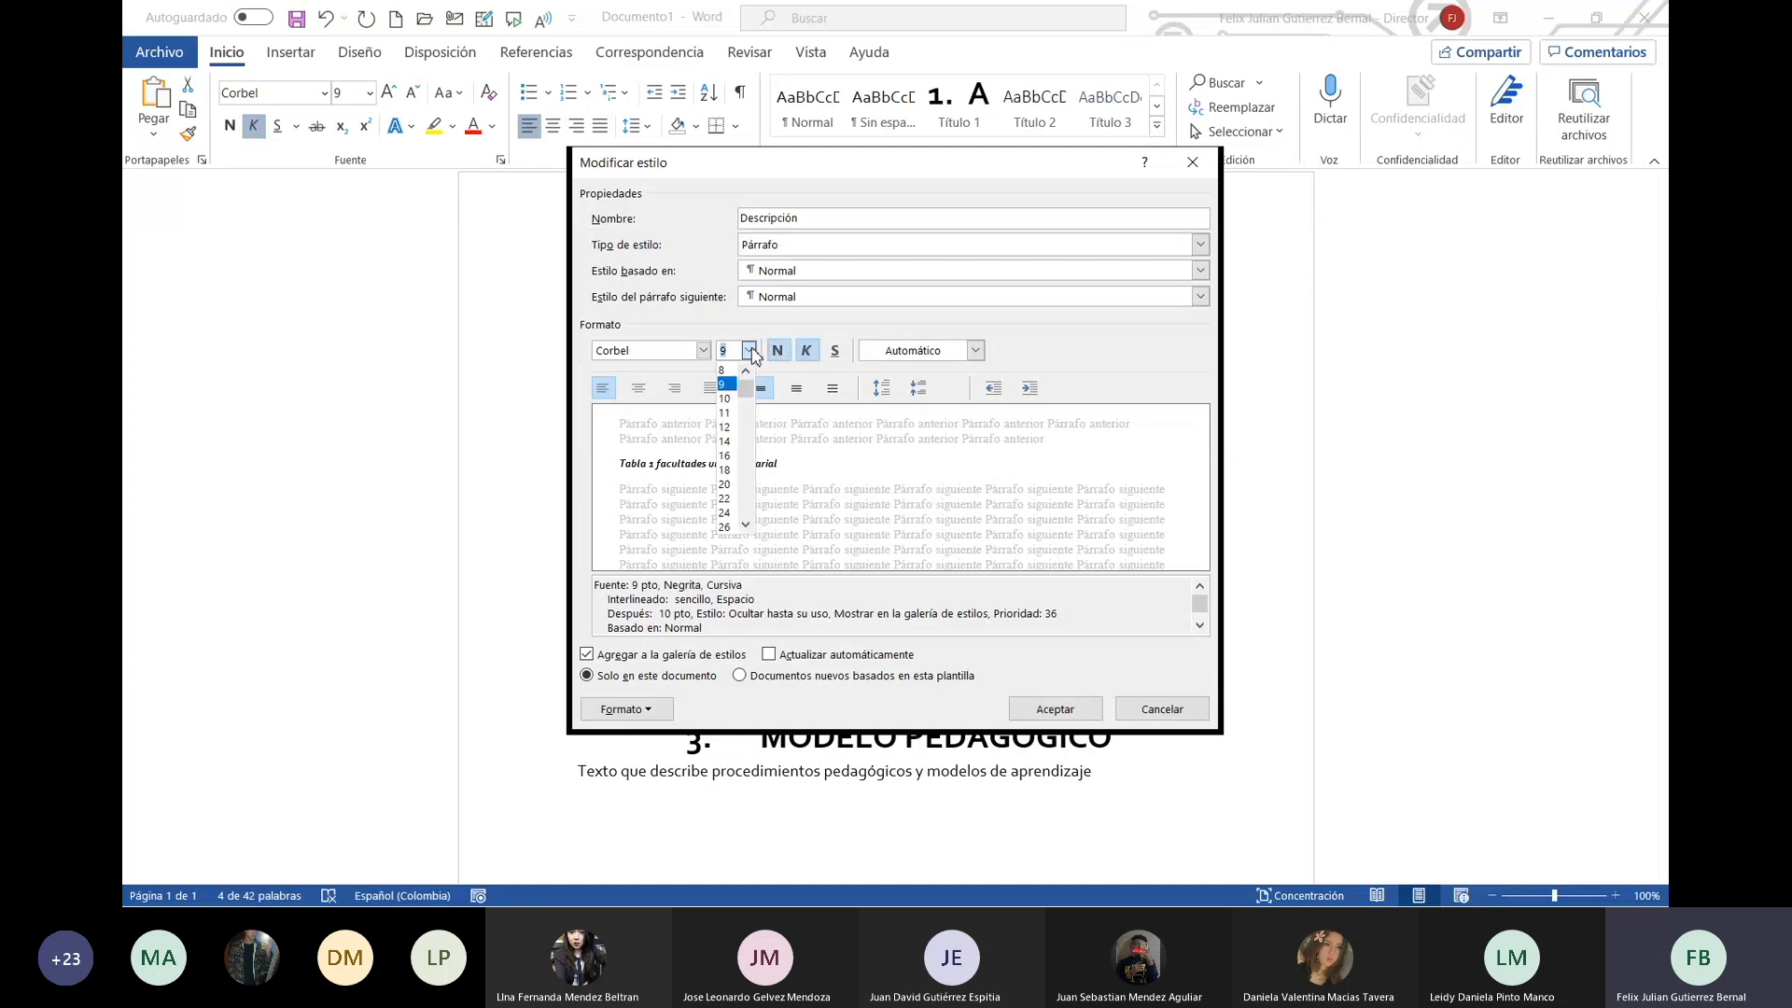
pyautogui.click(735, 393)
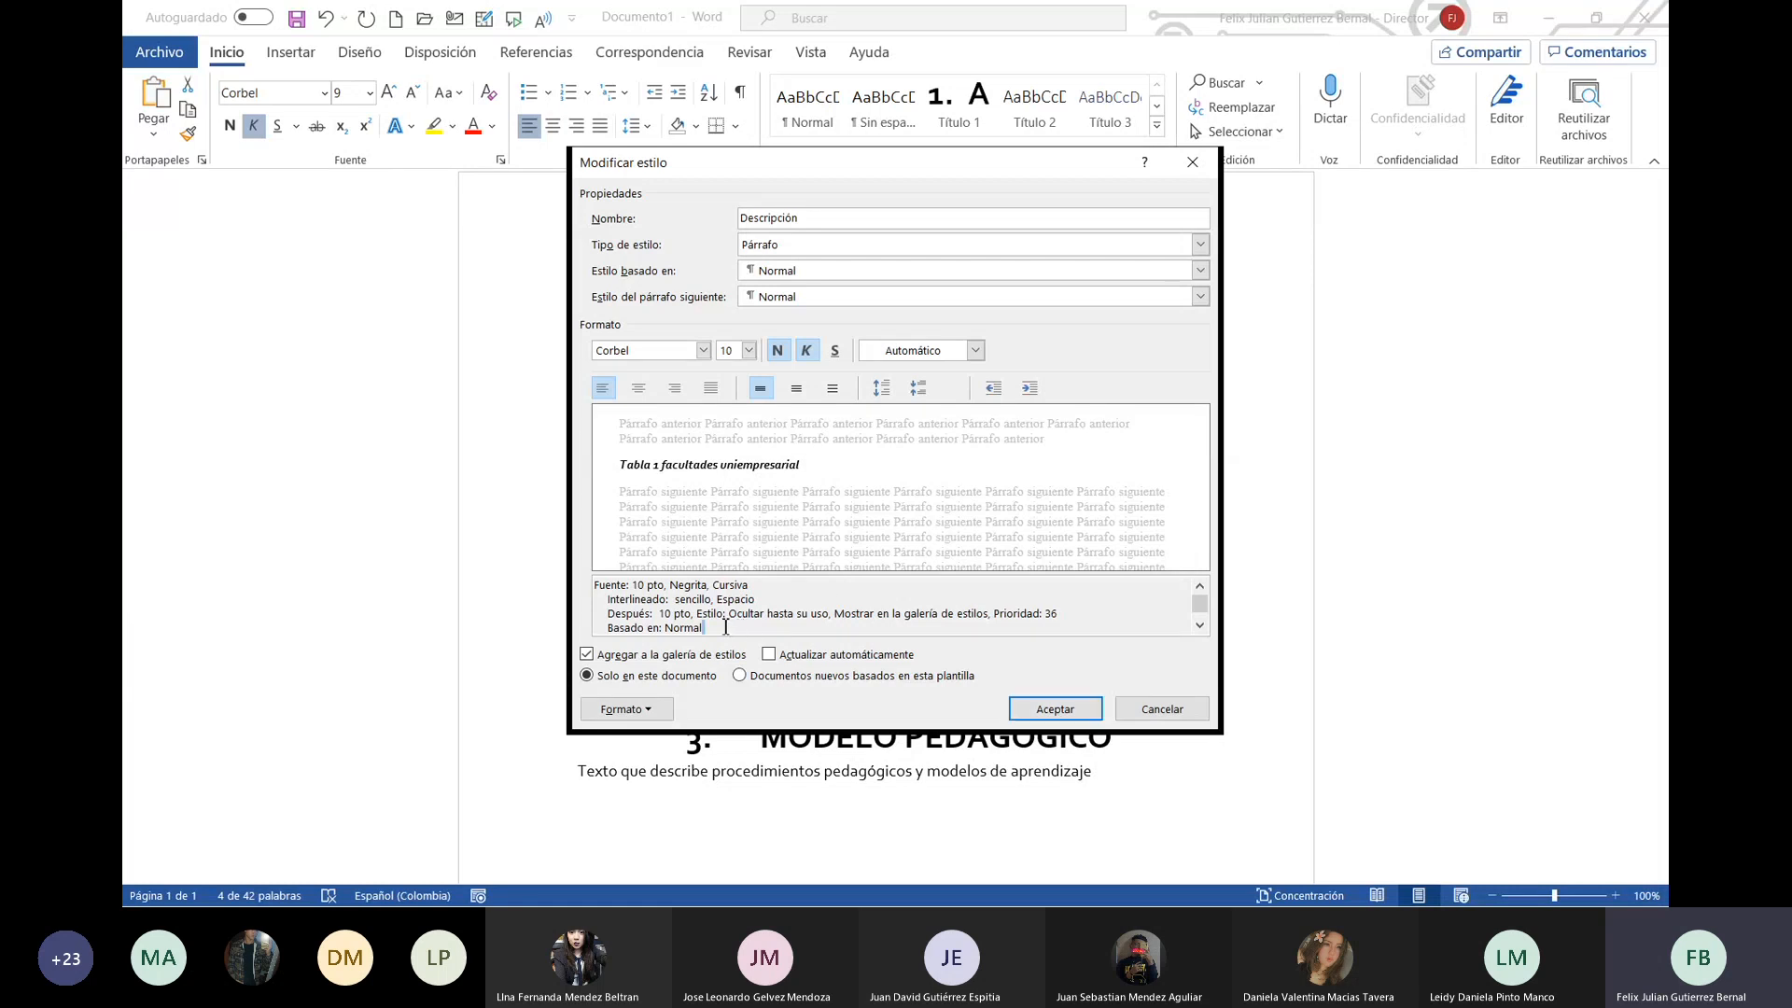
# Step: Review the Descripción style's format summary and its list of additional format categories
pyautogui.moveTo(739, 628); pyautogui.dragTo(594, 584)
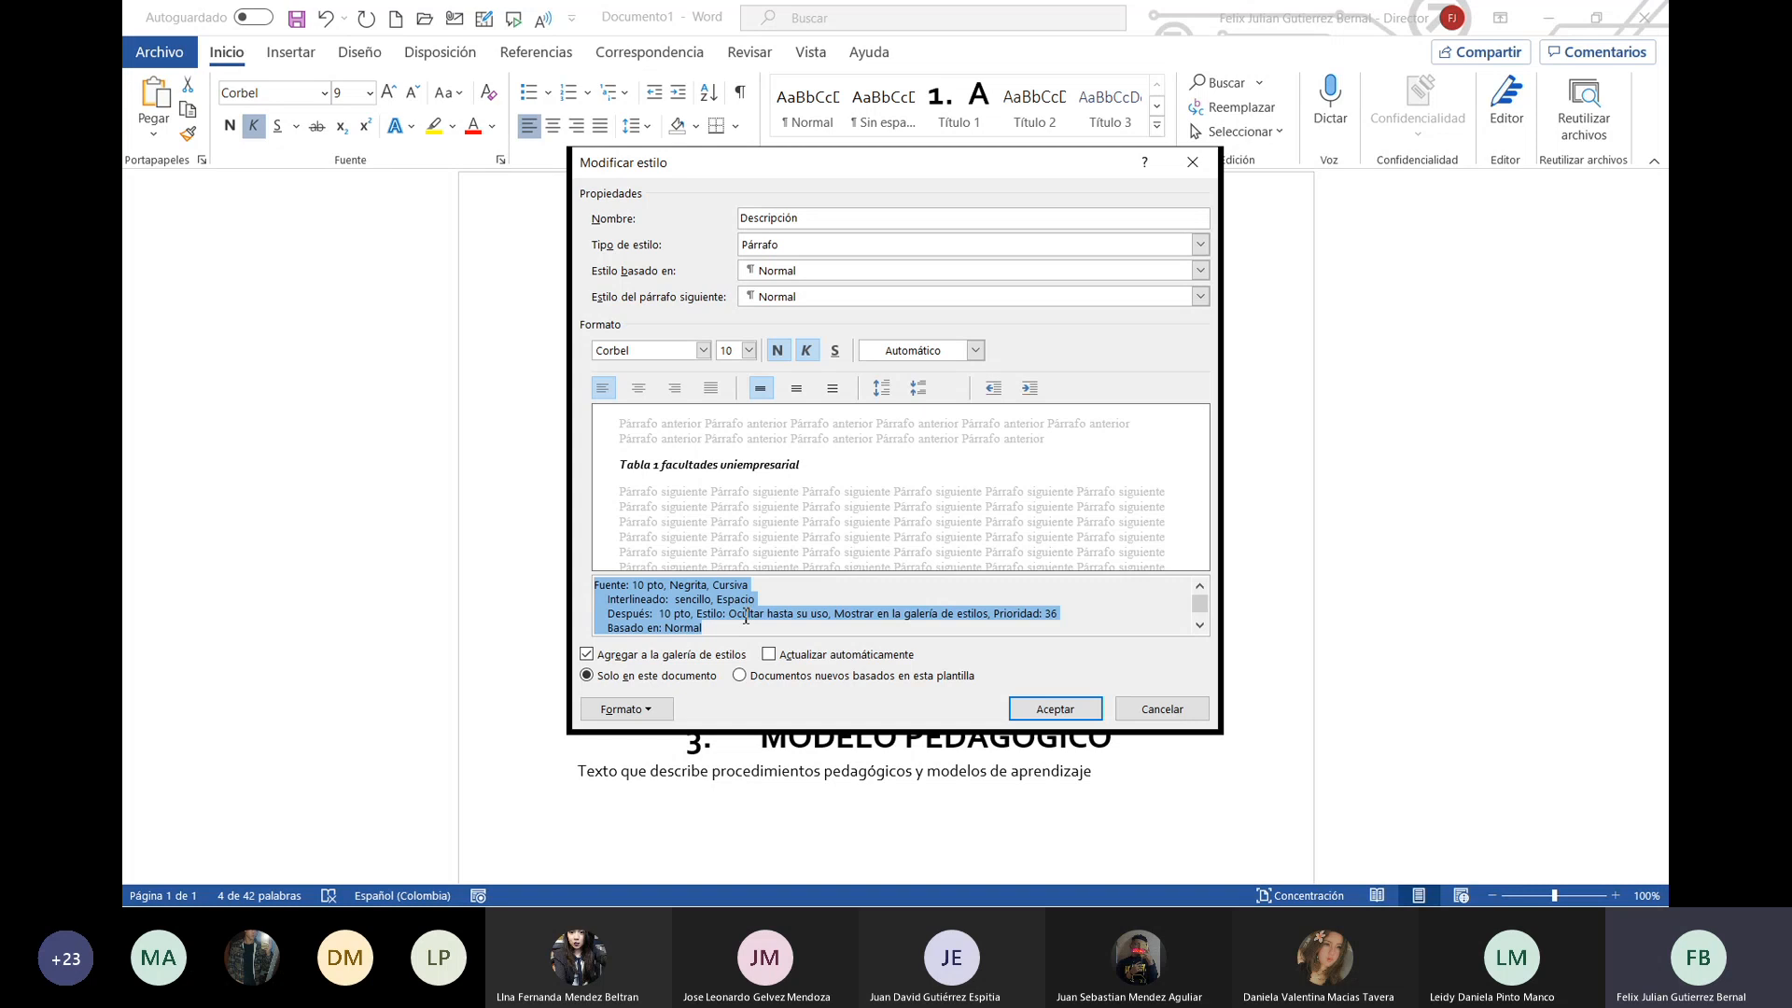
pyautogui.click(1201, 626)
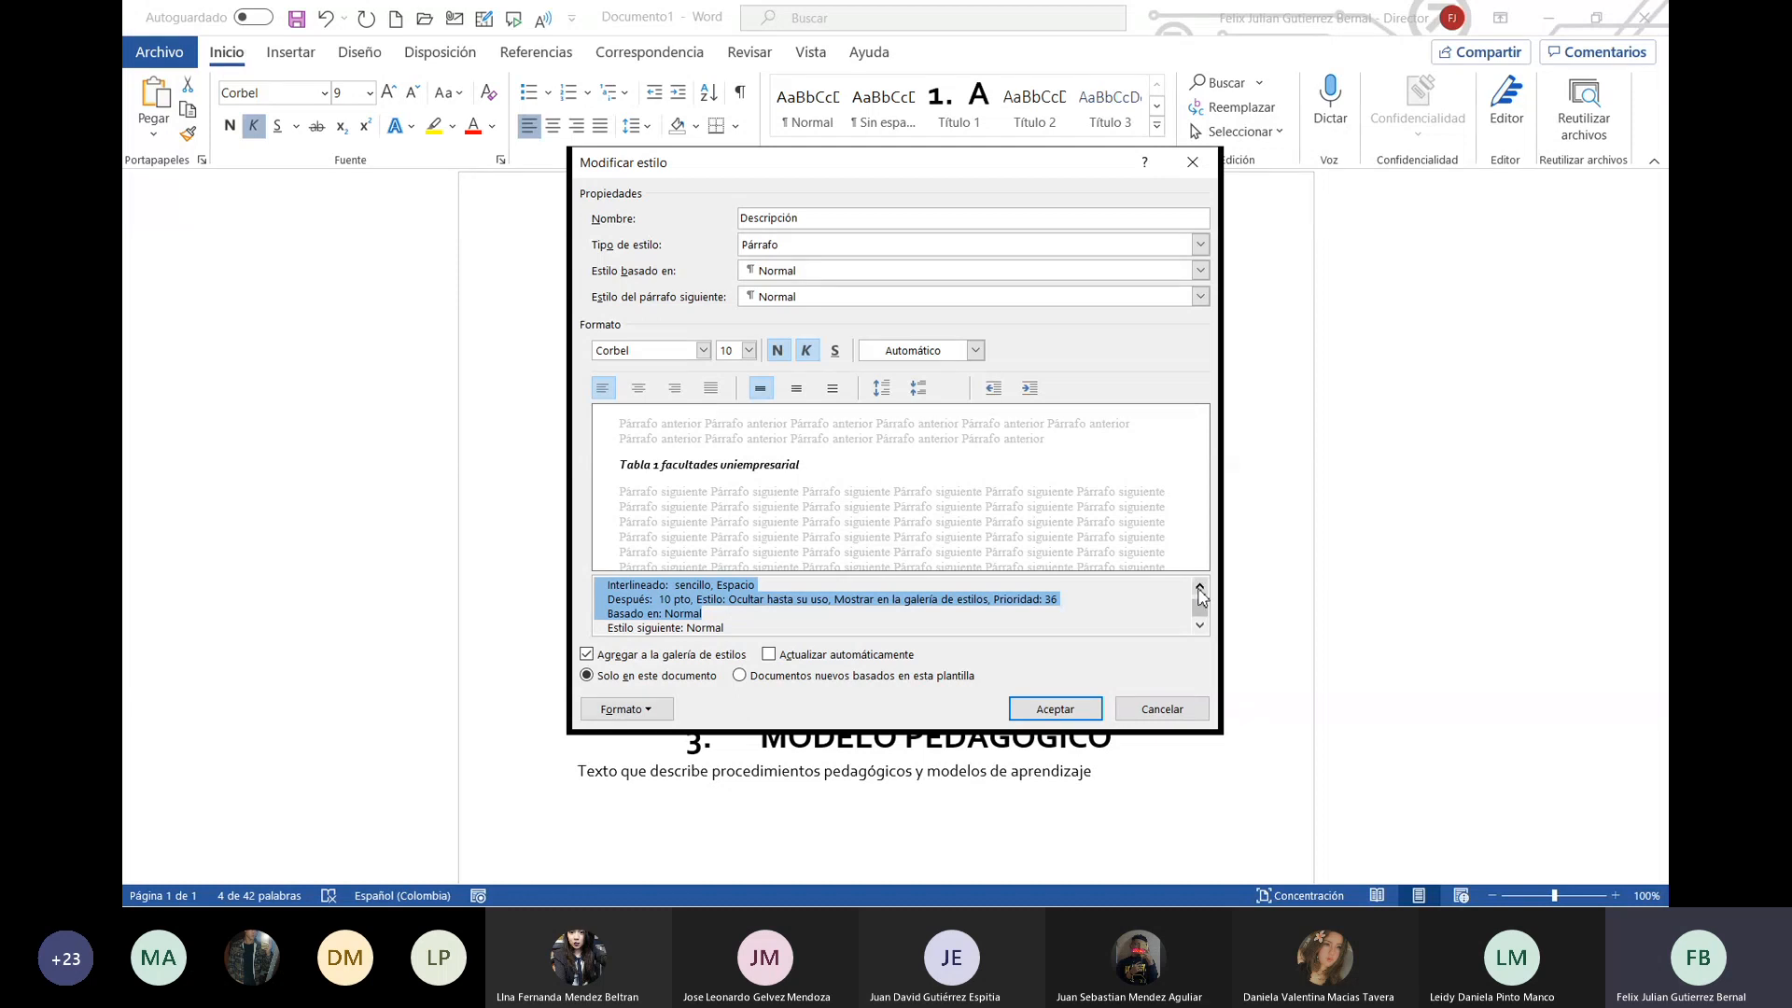
pyautogui.click(1200, 592)
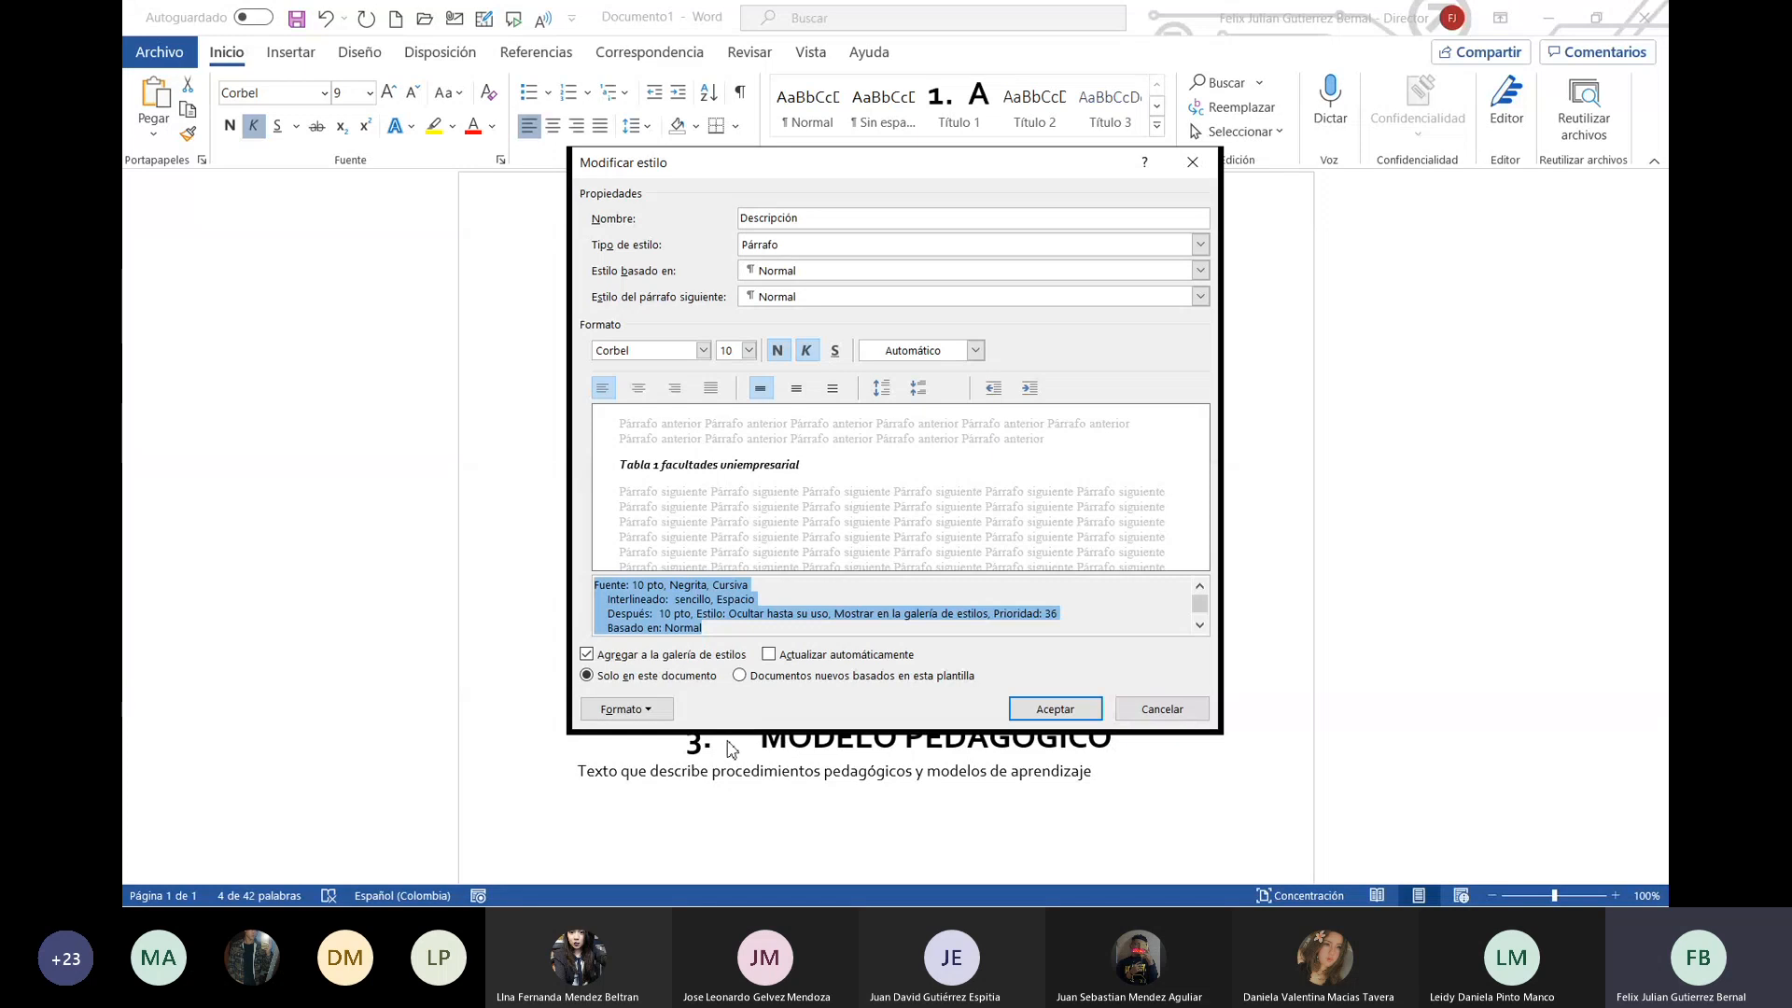
pyautogui.click(651, 715)
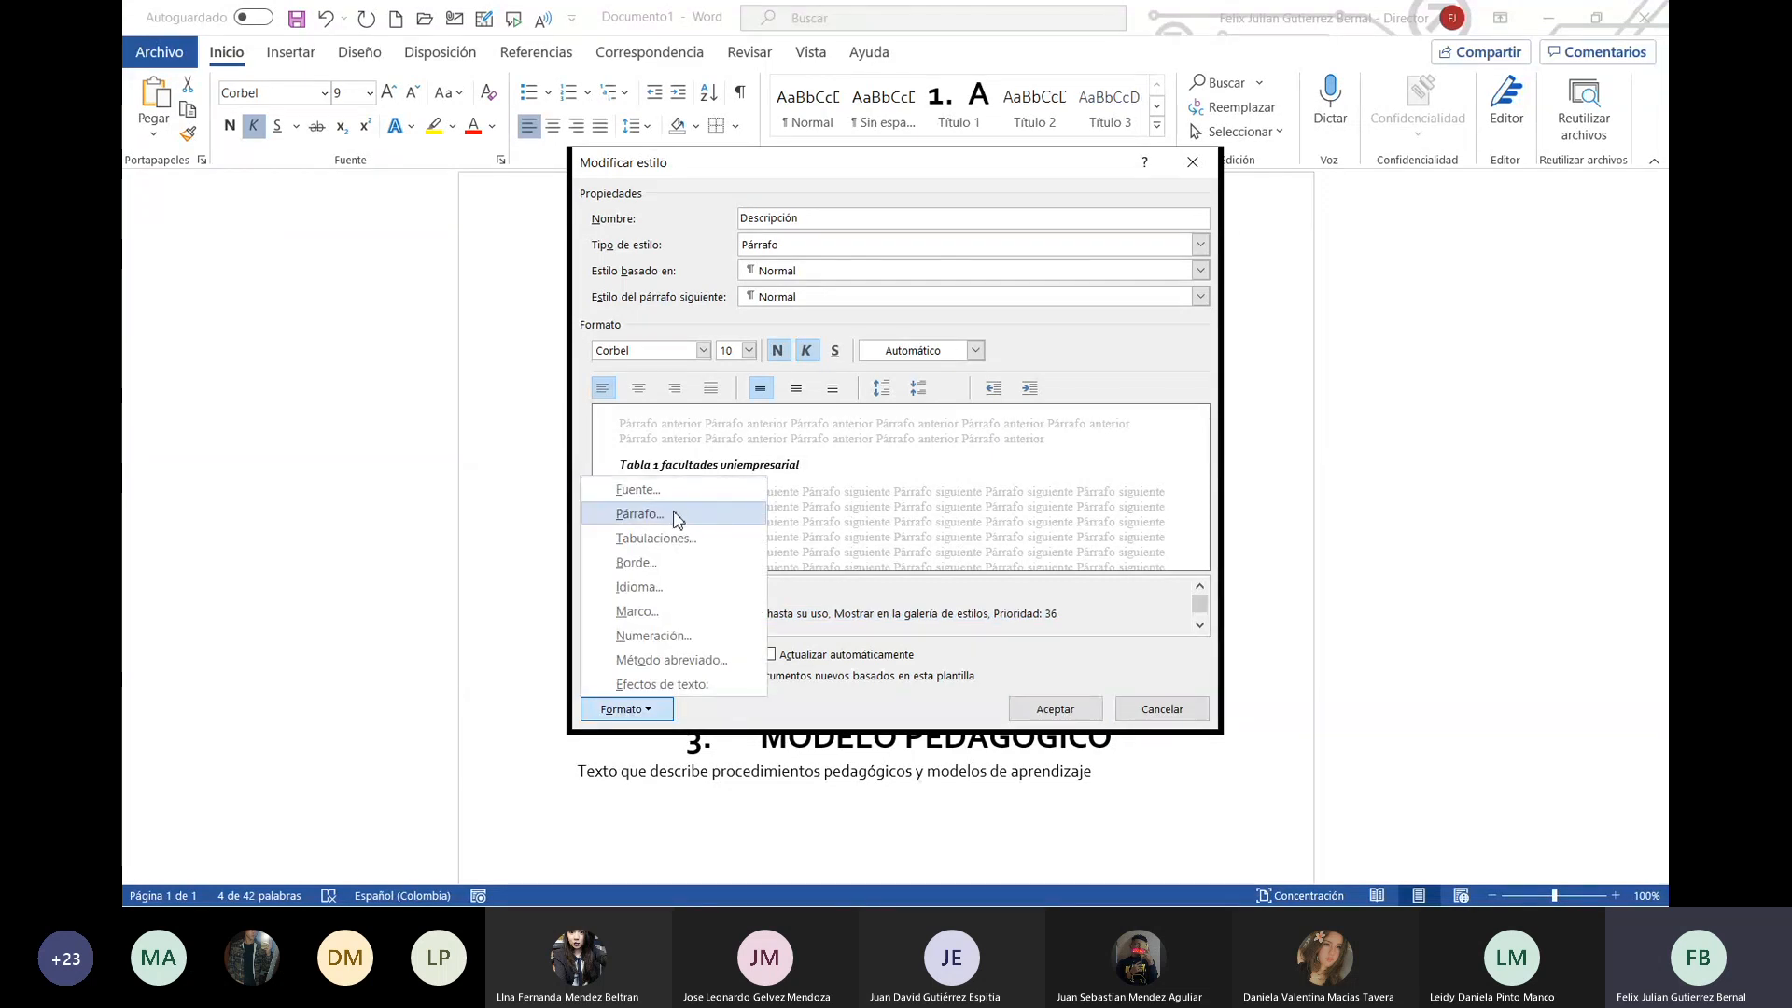
pyautogui.click(1034, 583)
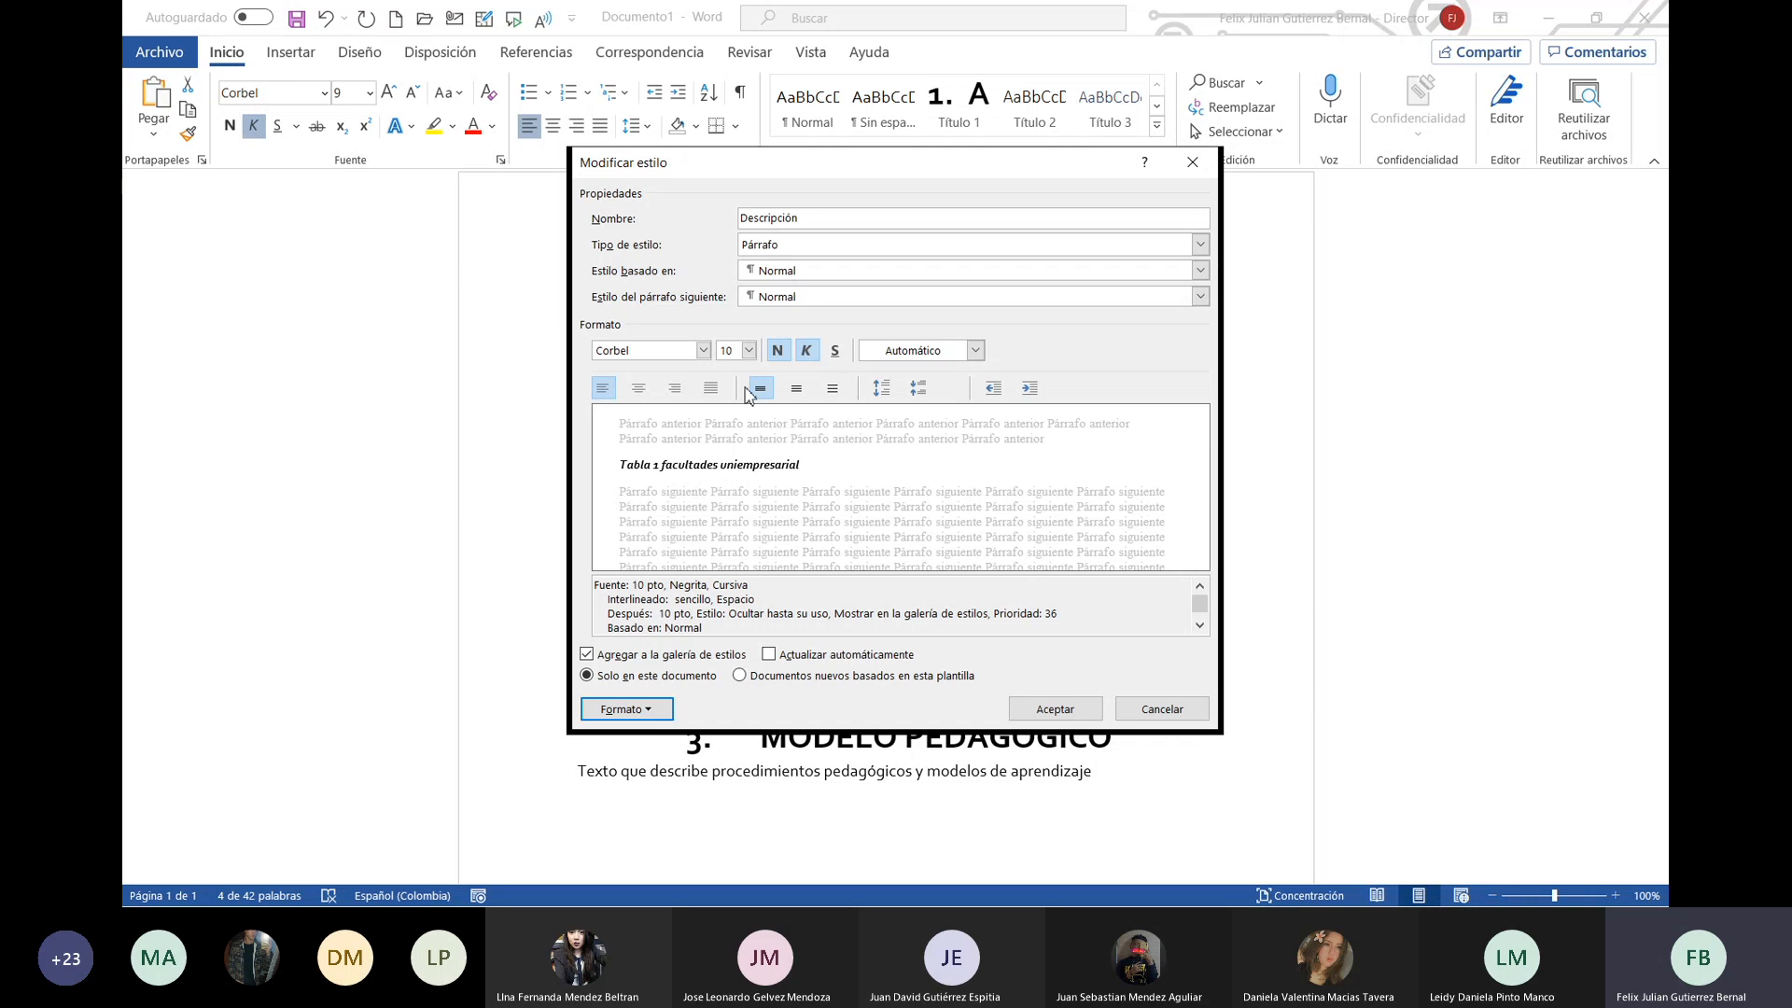
# Step: Centre the Descripción style, apply the style changes, and select the table caption in the document
pyautogui.click(639, 388)
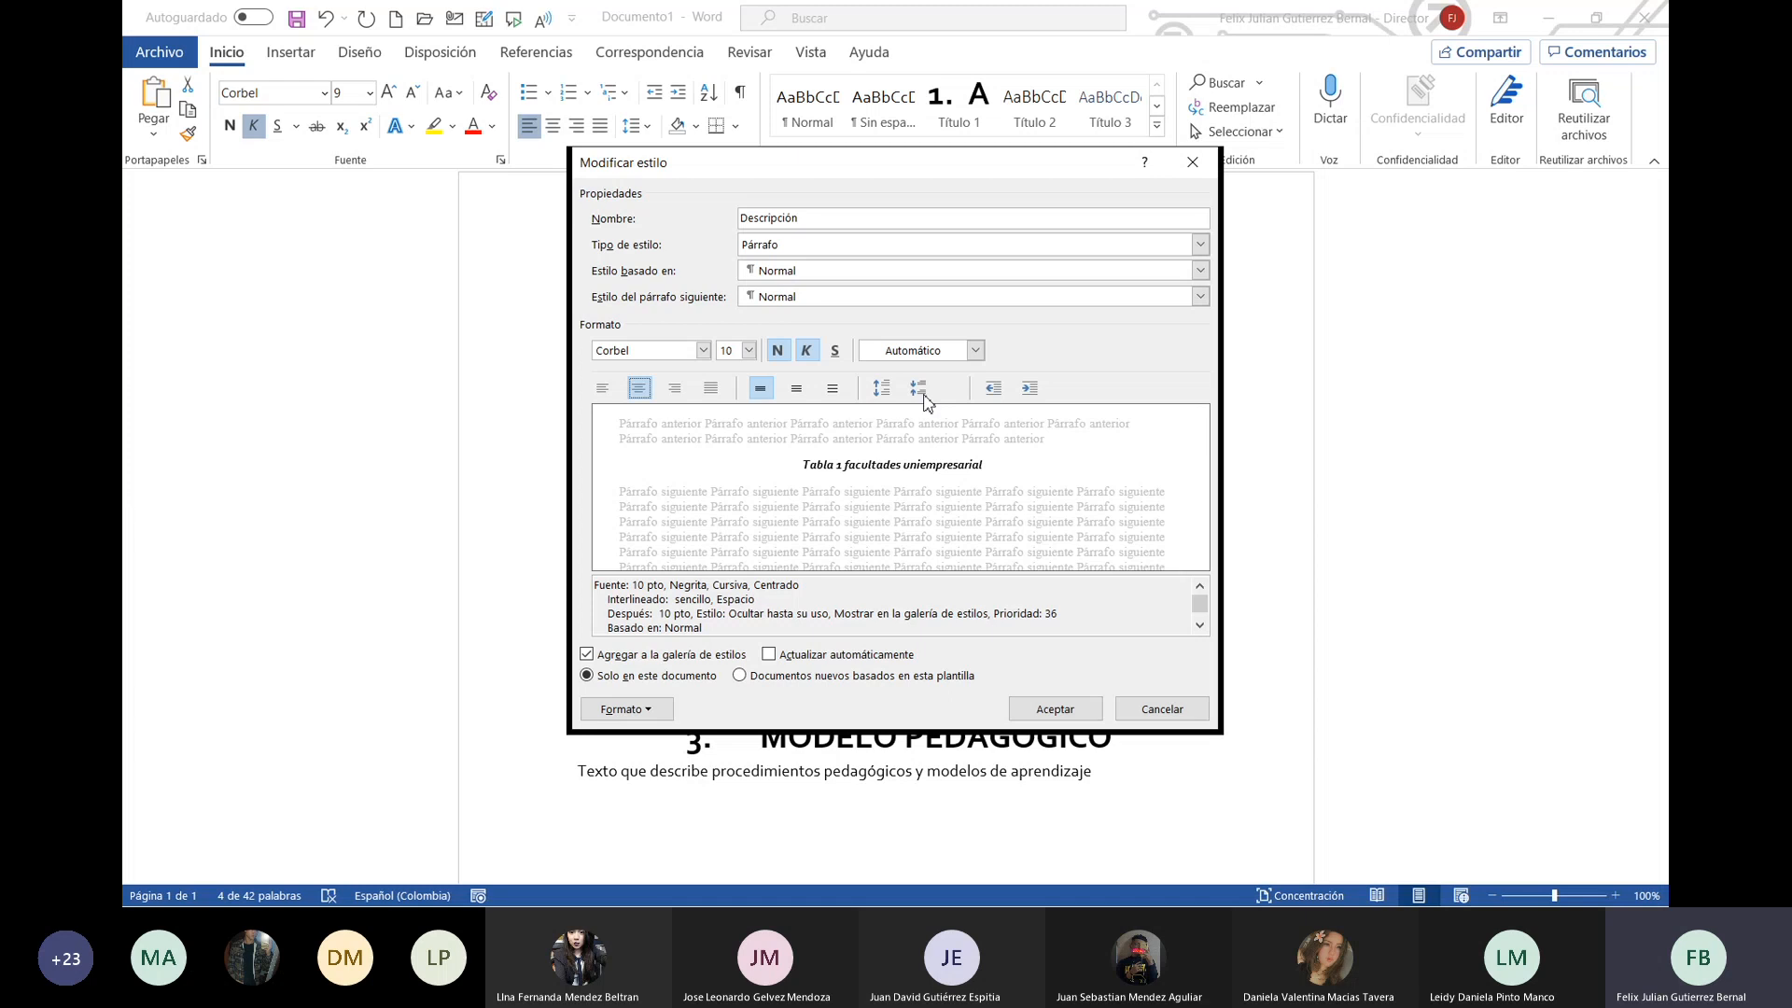
pyautogui.click(1059, 709)
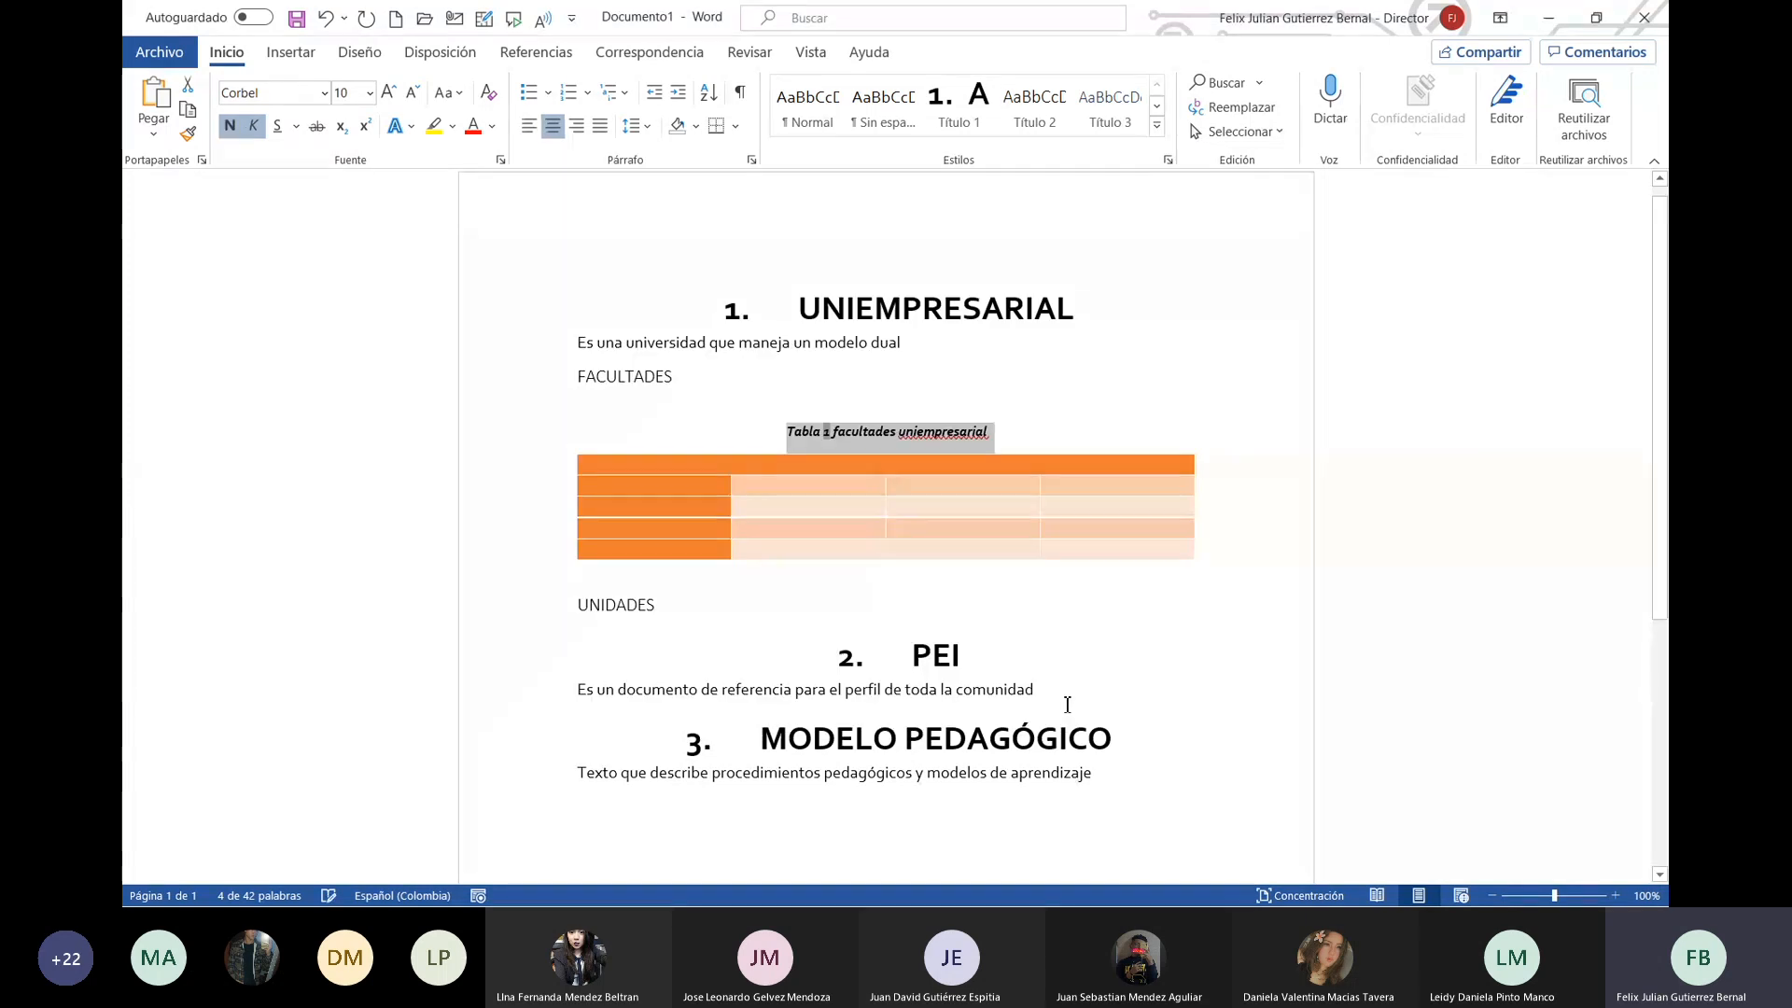
pyautogui.click(1113, 386)
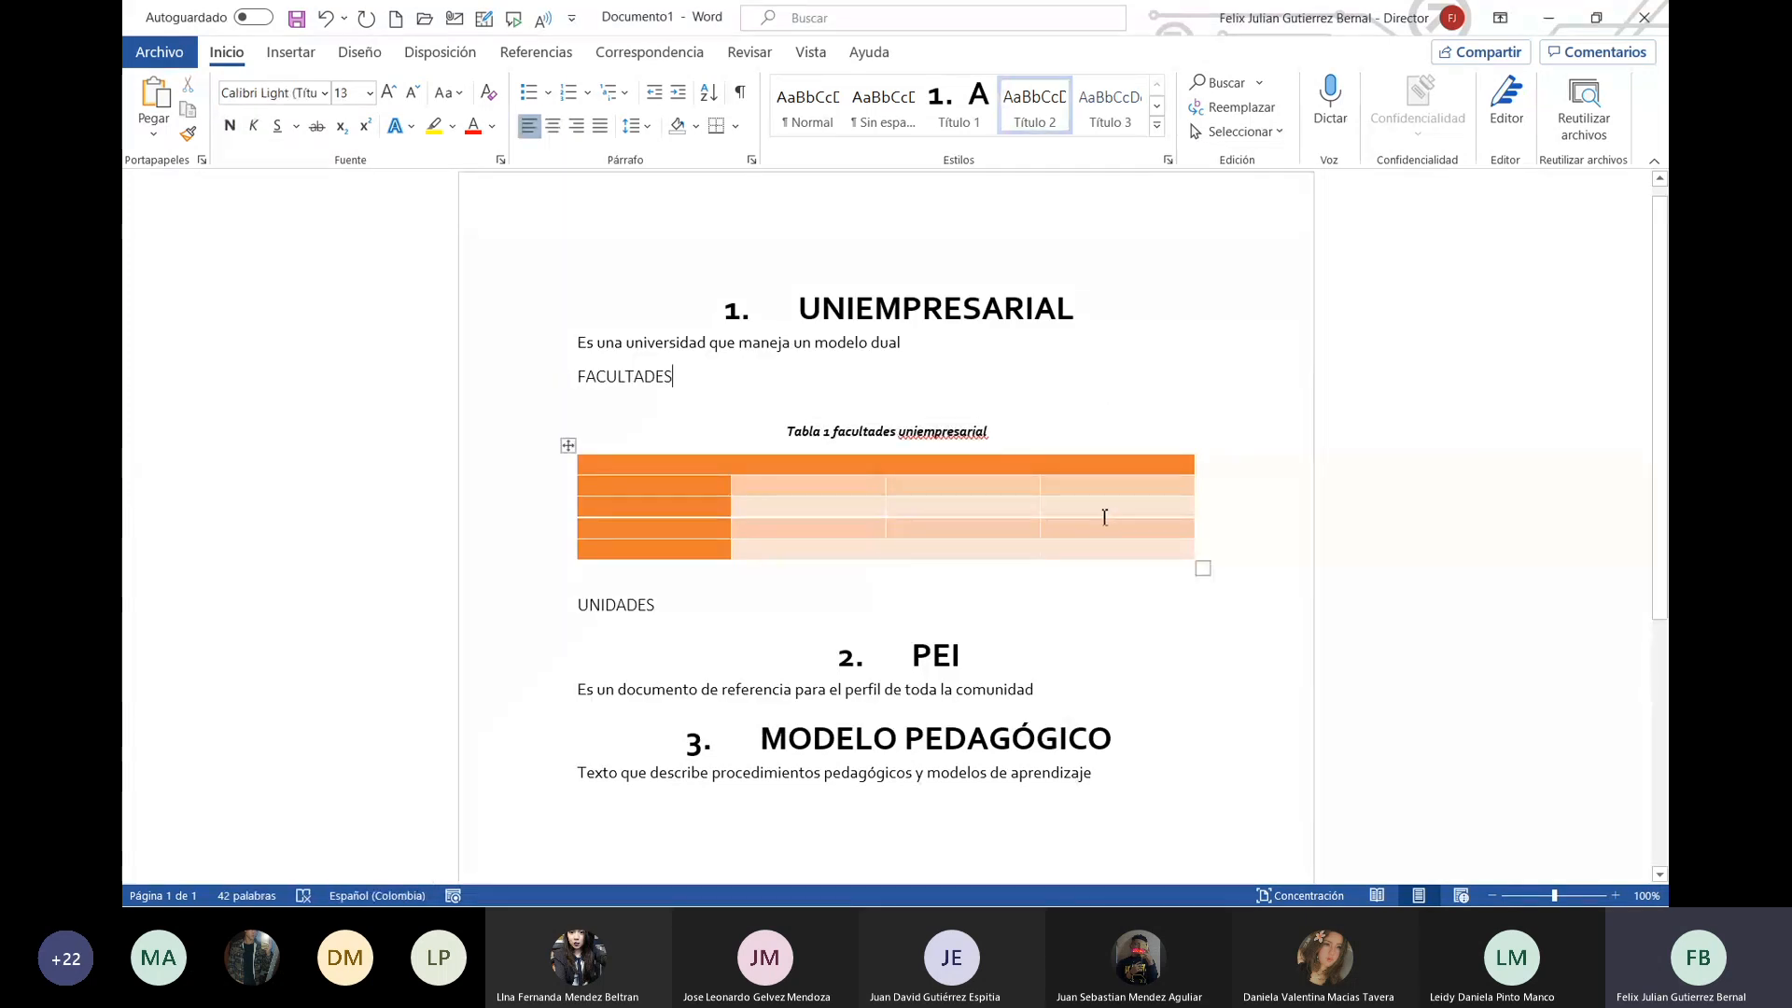
pyautogui.moveTo(1006, 437); pyautogui.dragTo(785, 432)
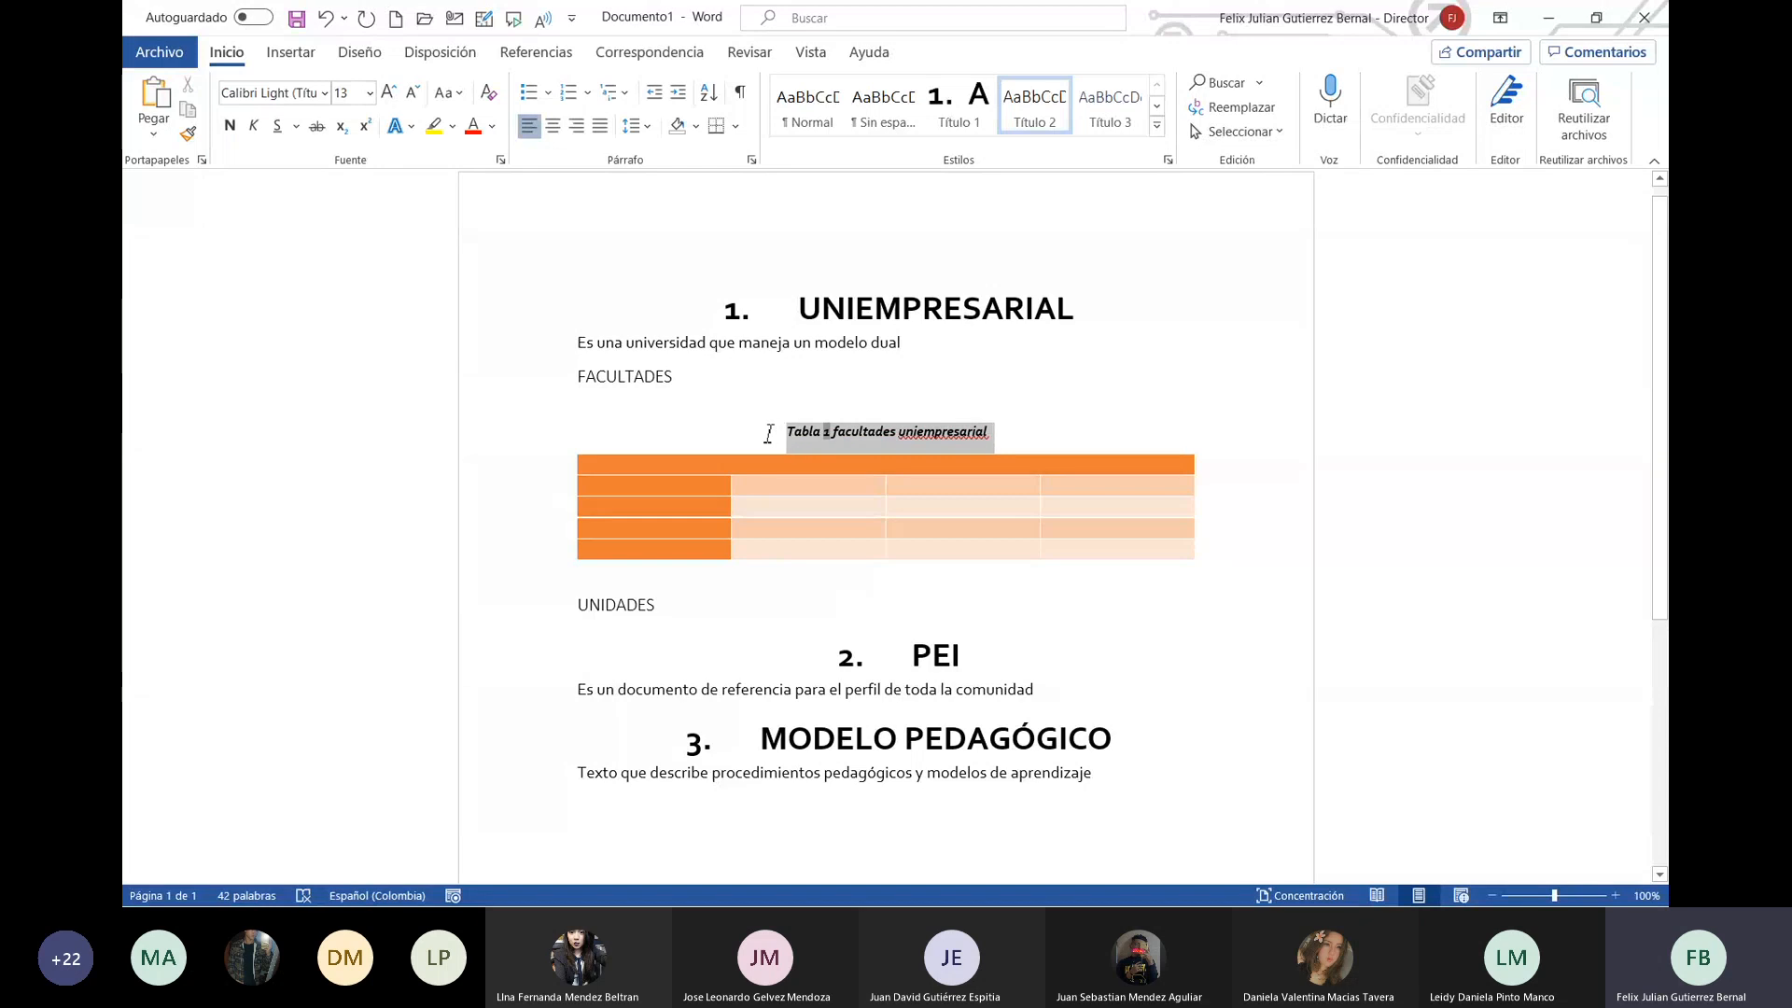
# Step: Modify the Descripción style to left alignment and apply it to the table caption
pyautogui.click(1157, 125)
pyautogui.rightClick(958, 300)
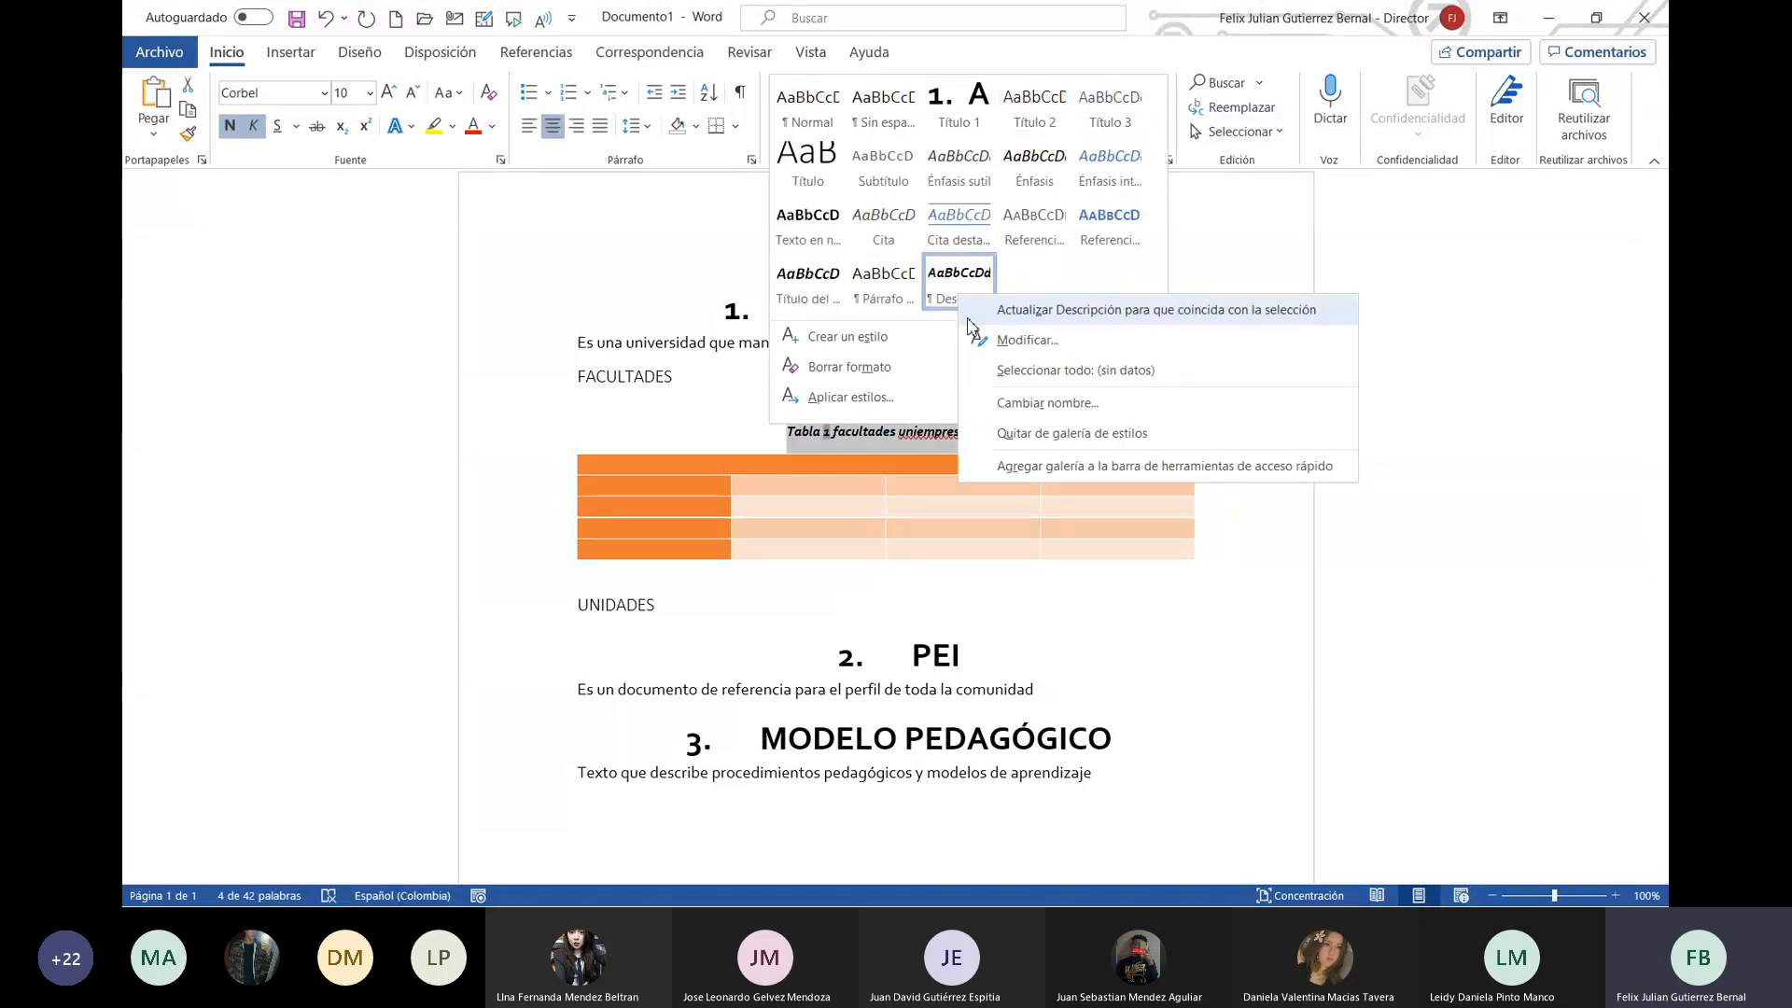
pyautogui.click(1012, 334)
pyautogui.click(602, 388)
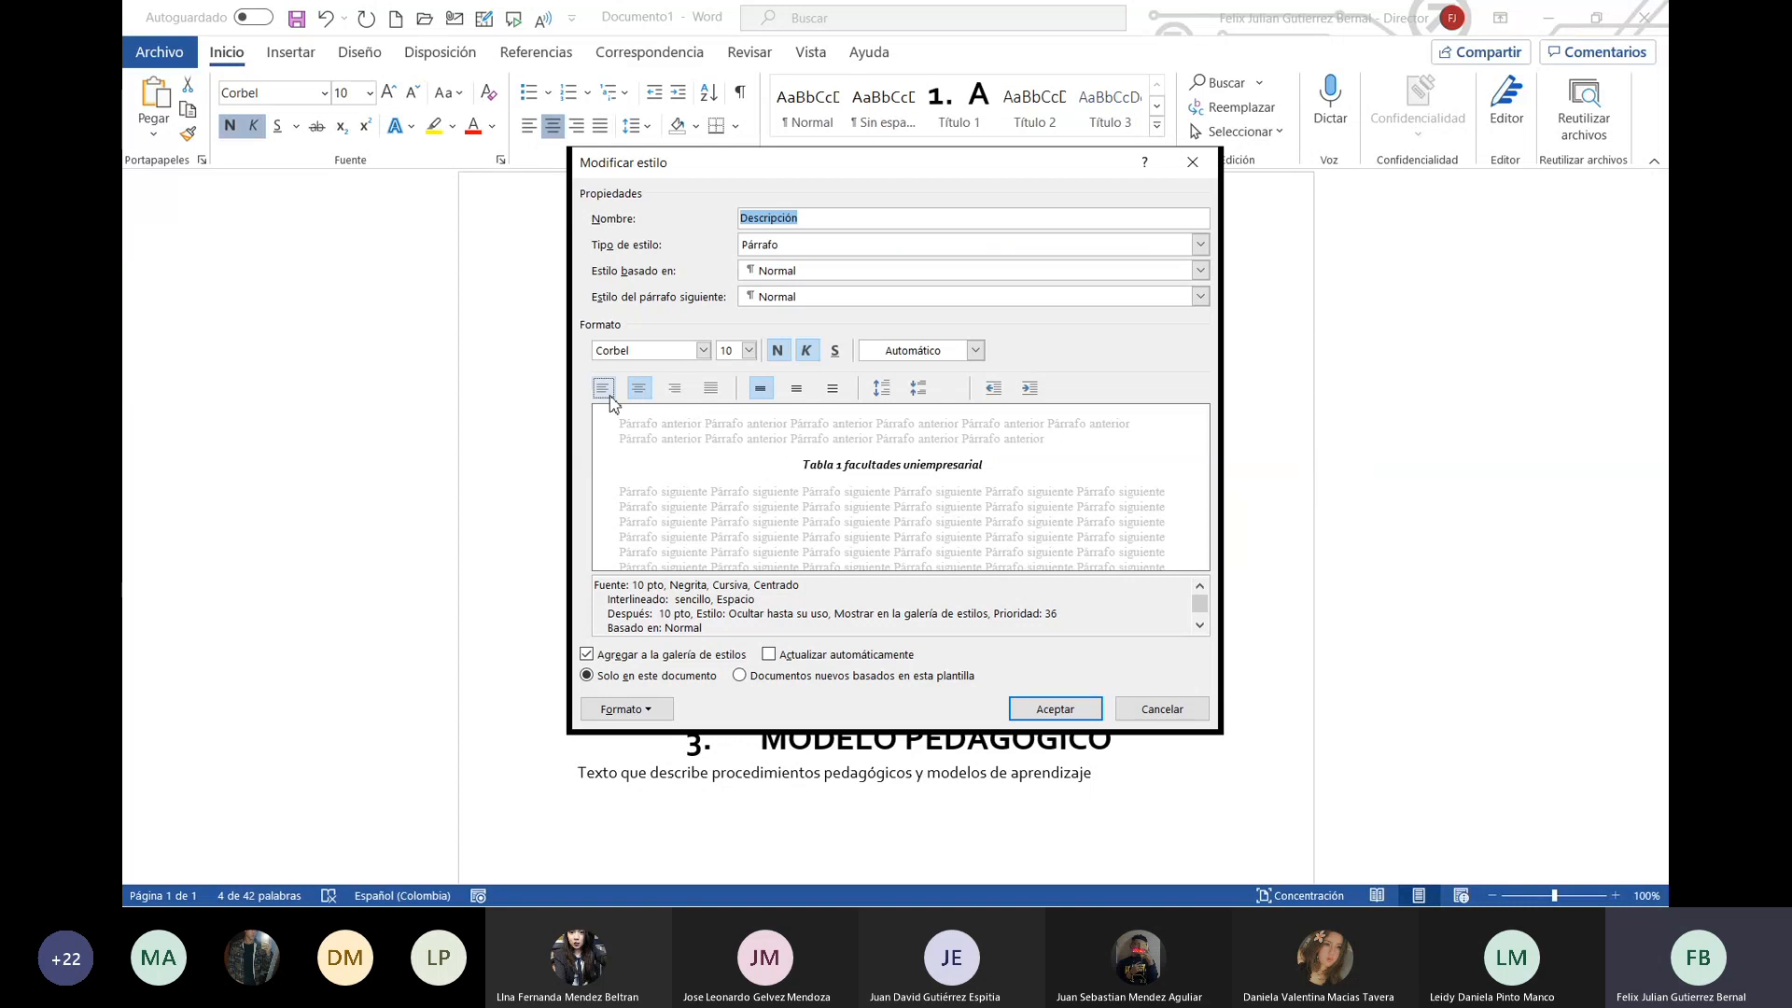
pyautogui.click(1054, 713)
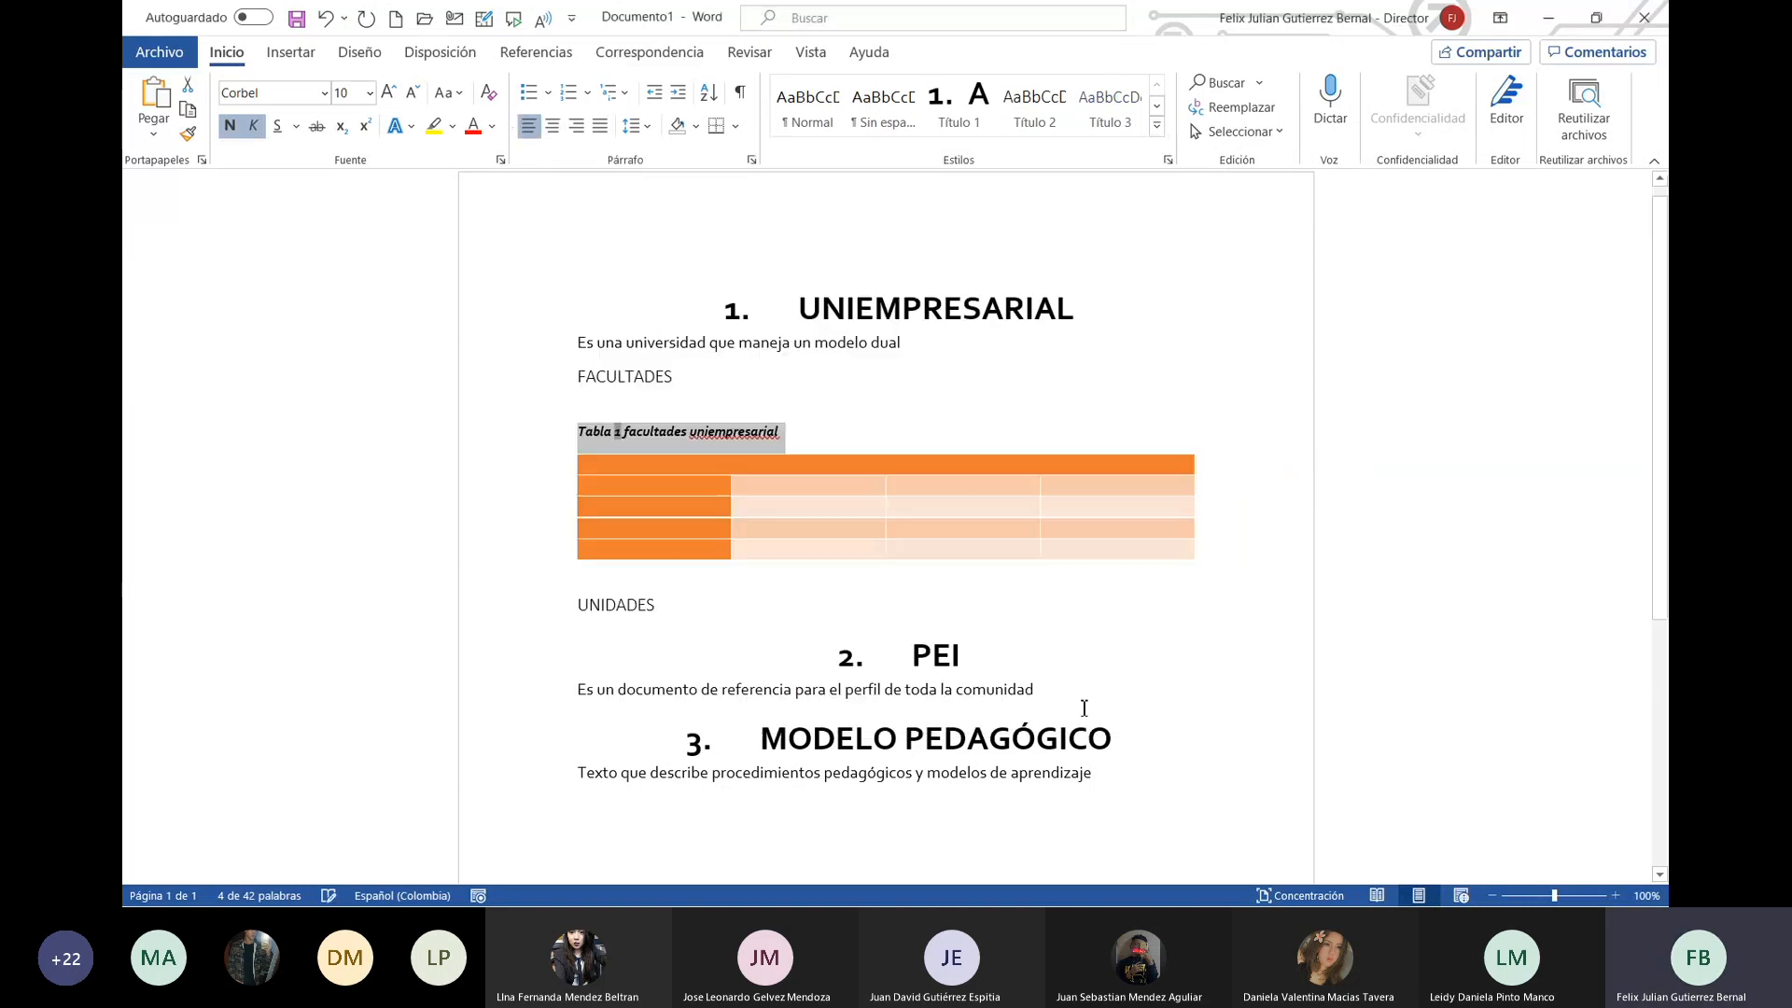
pyautogui.click(1050, 411)
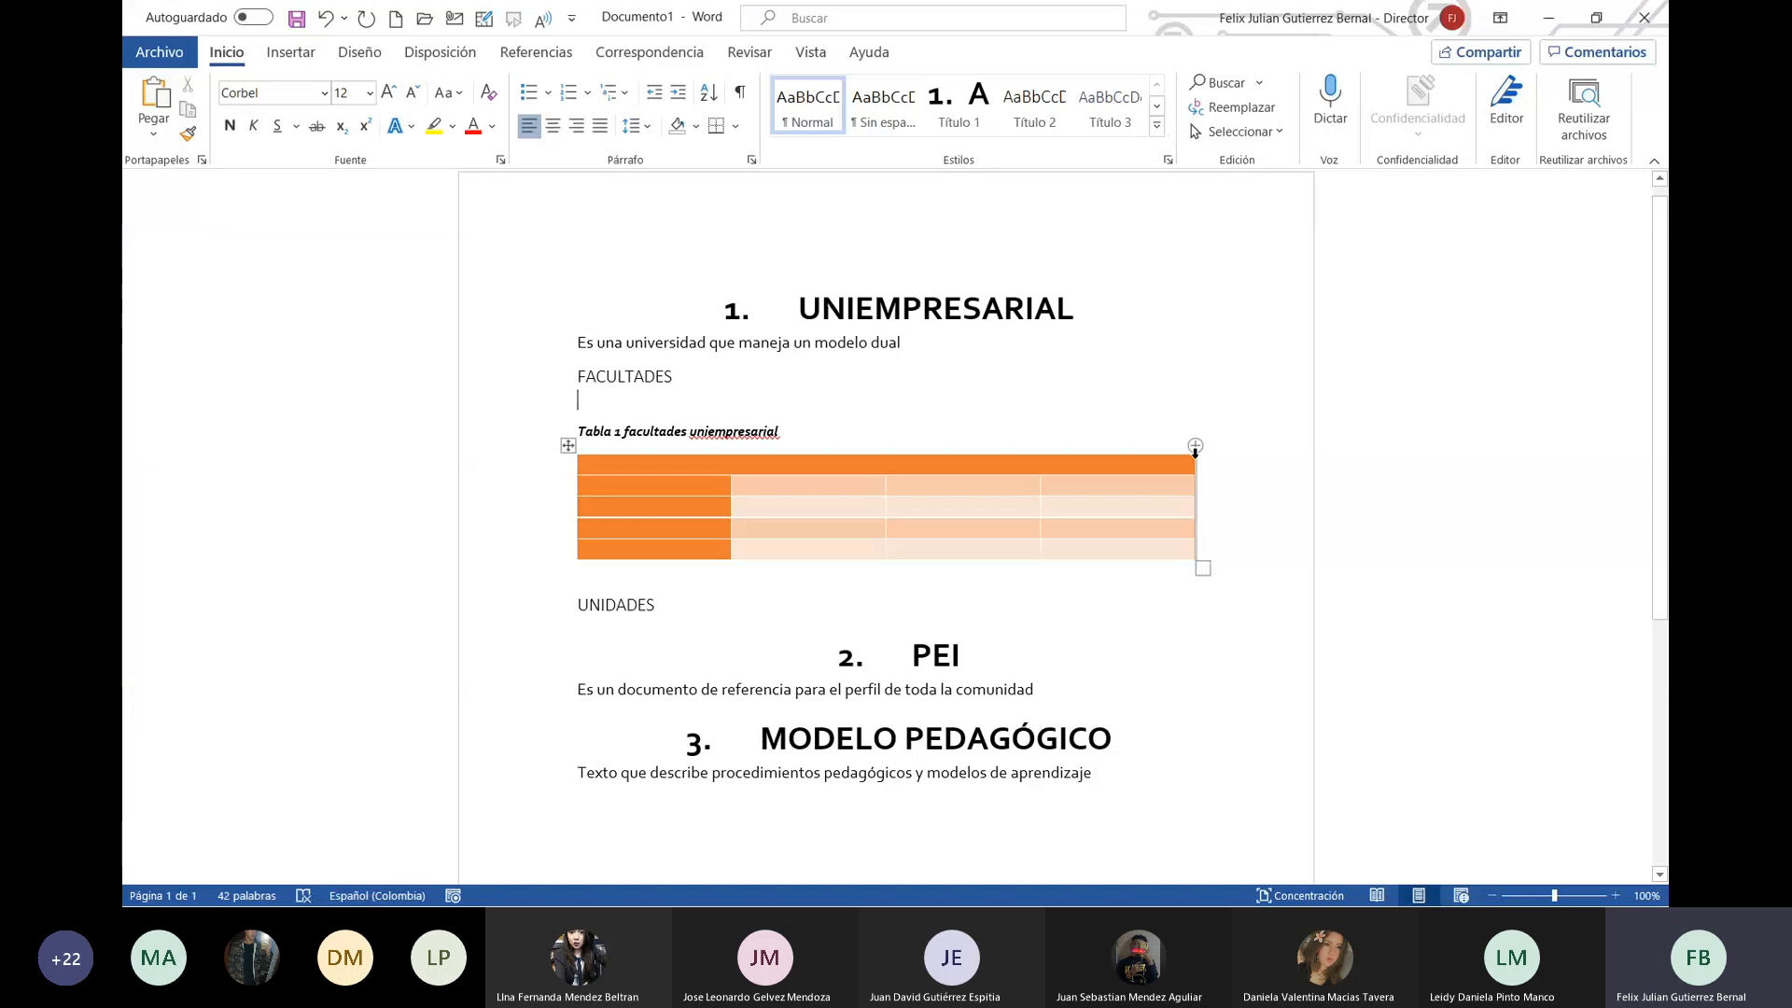
pyautogui.click(709, 439)
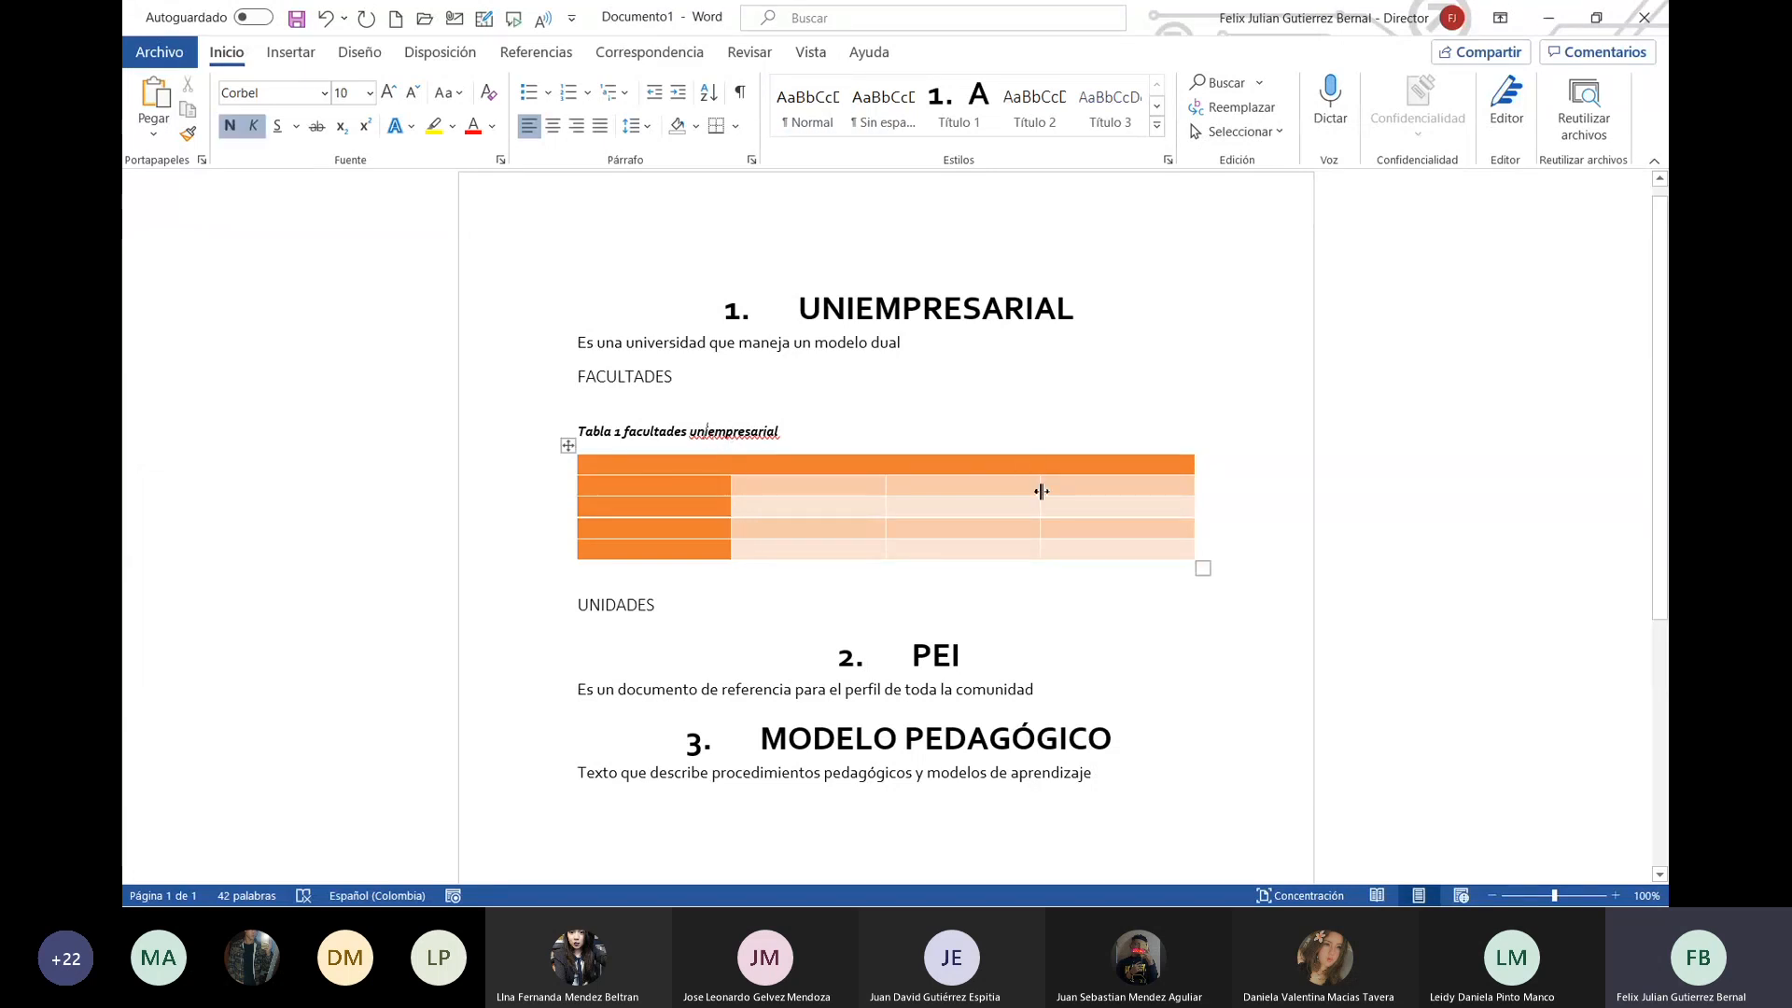
# Step: Add a paragraph below the UNIDADES heading and insert a table of 10 columns by 5 rows there
pyautogui.click(681, 617)
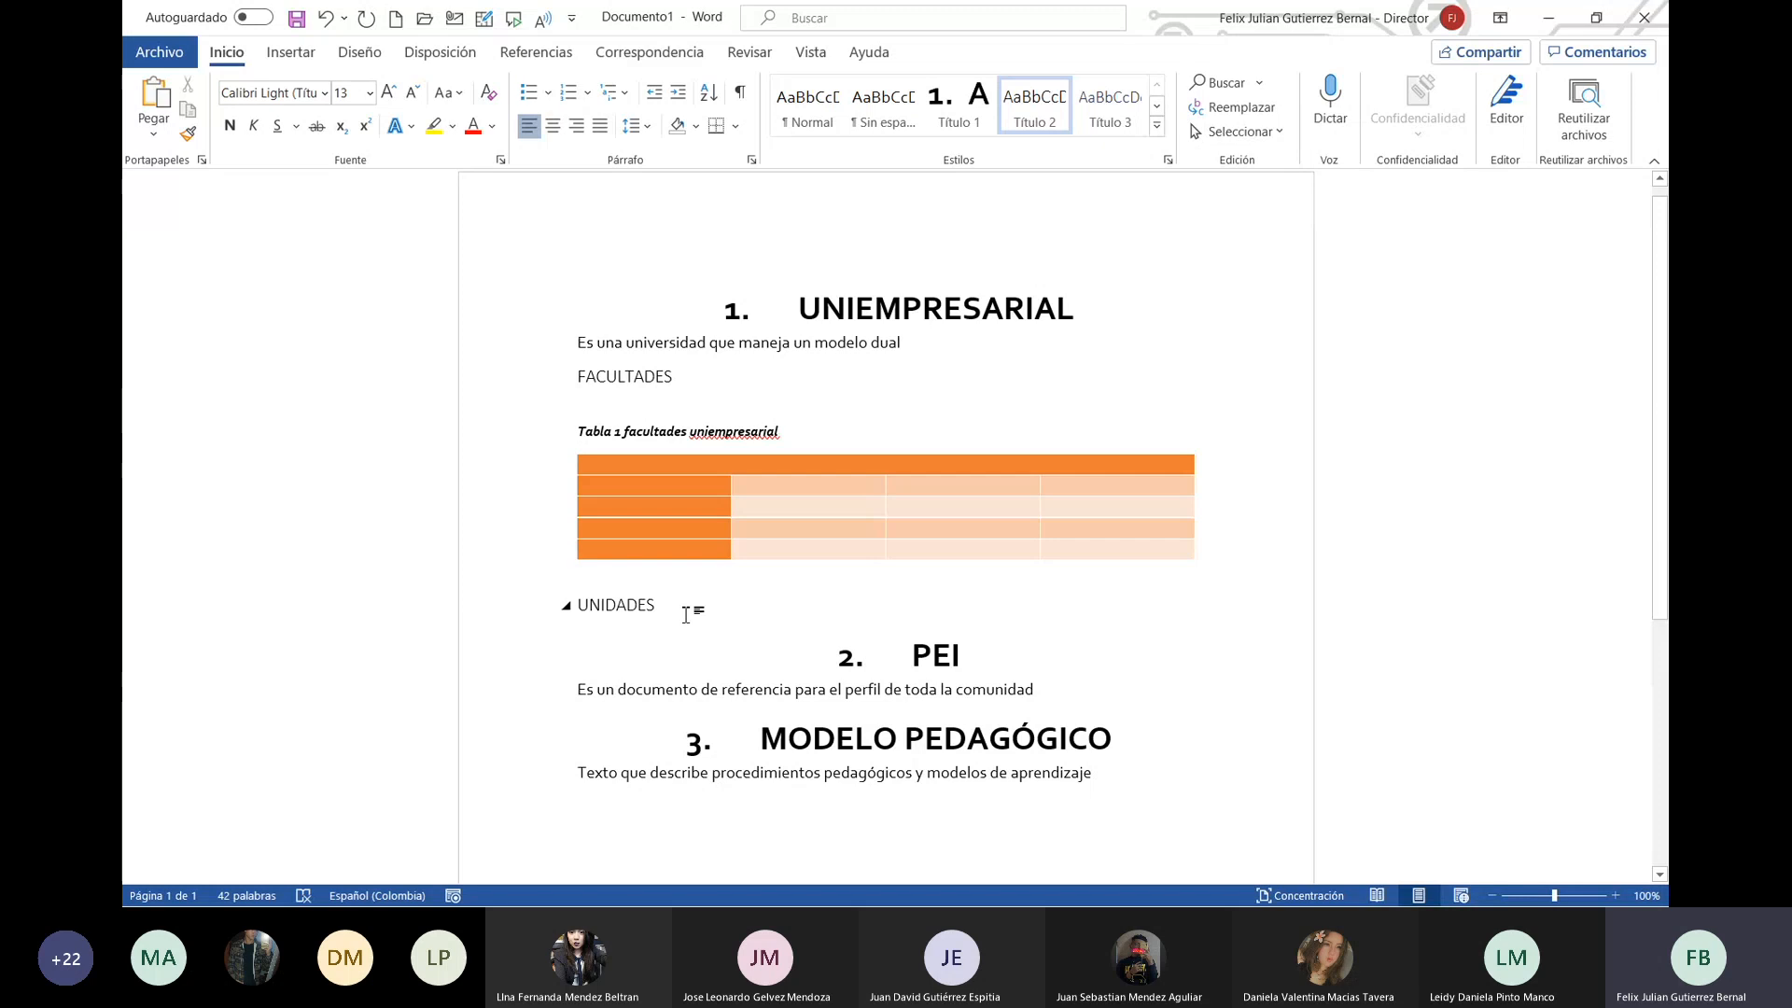
pyautogui.press('Return')
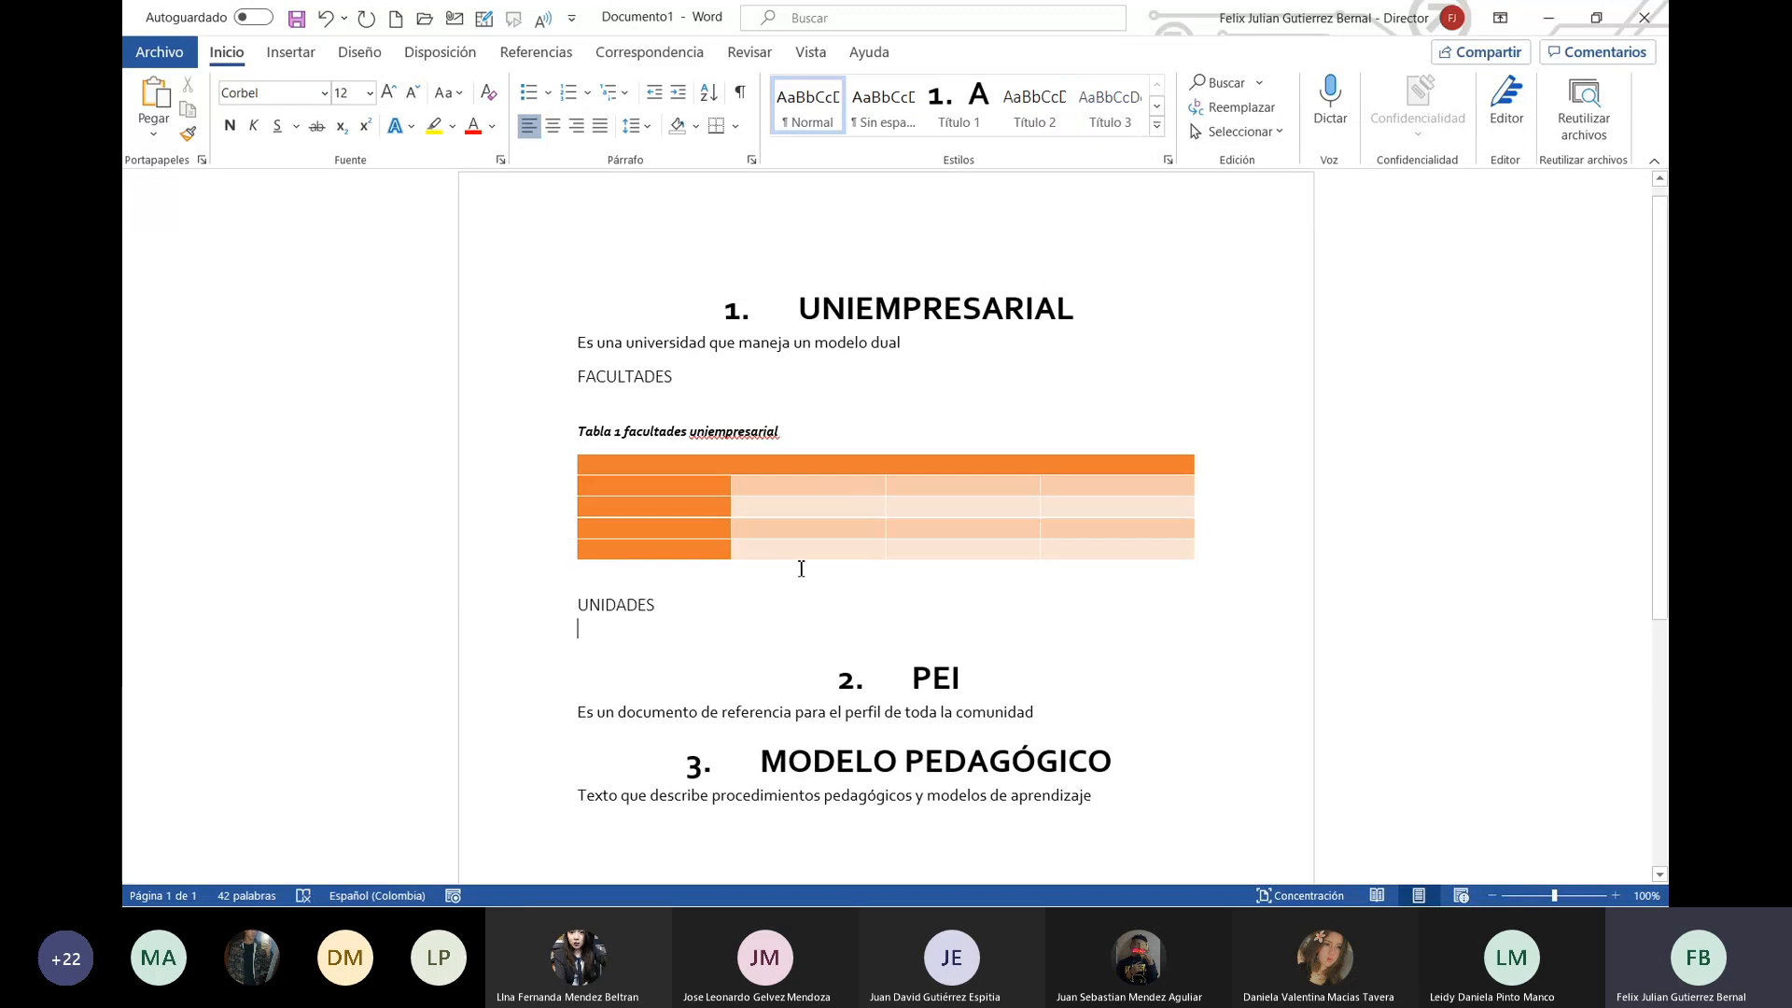
pyautogui.click(283, 53)
pyautogui.click(294, 135)
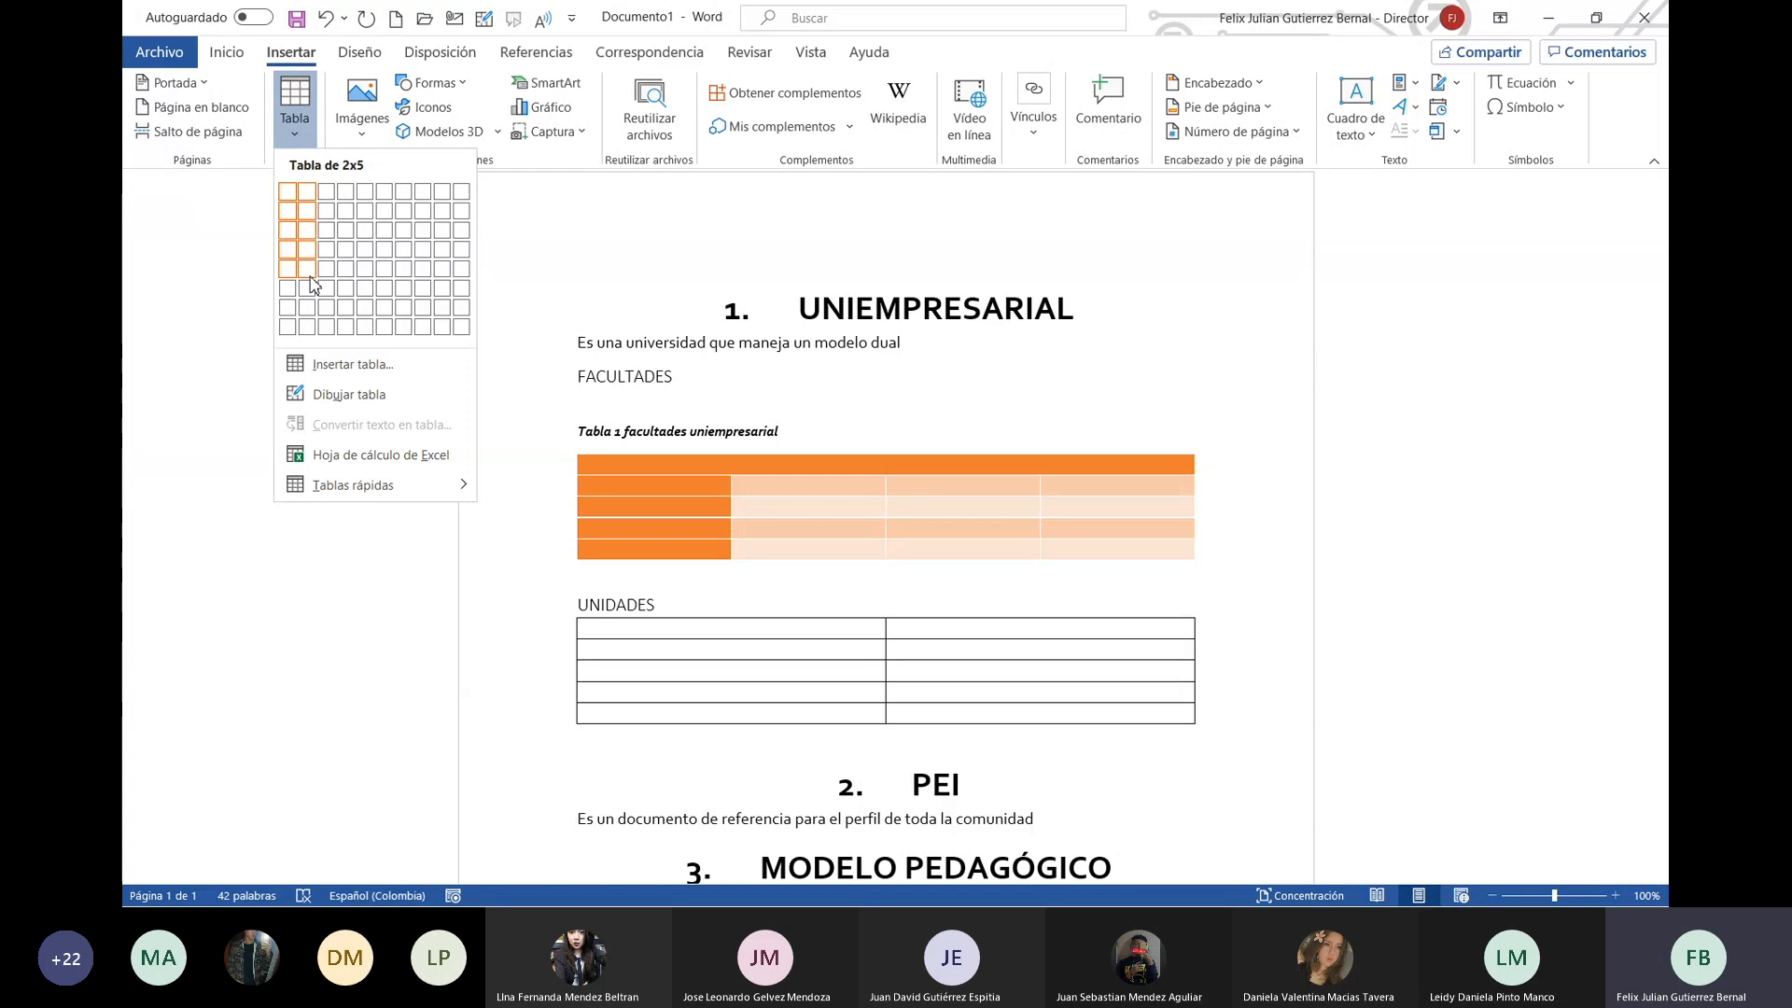
pyautogui.click(468, 283)
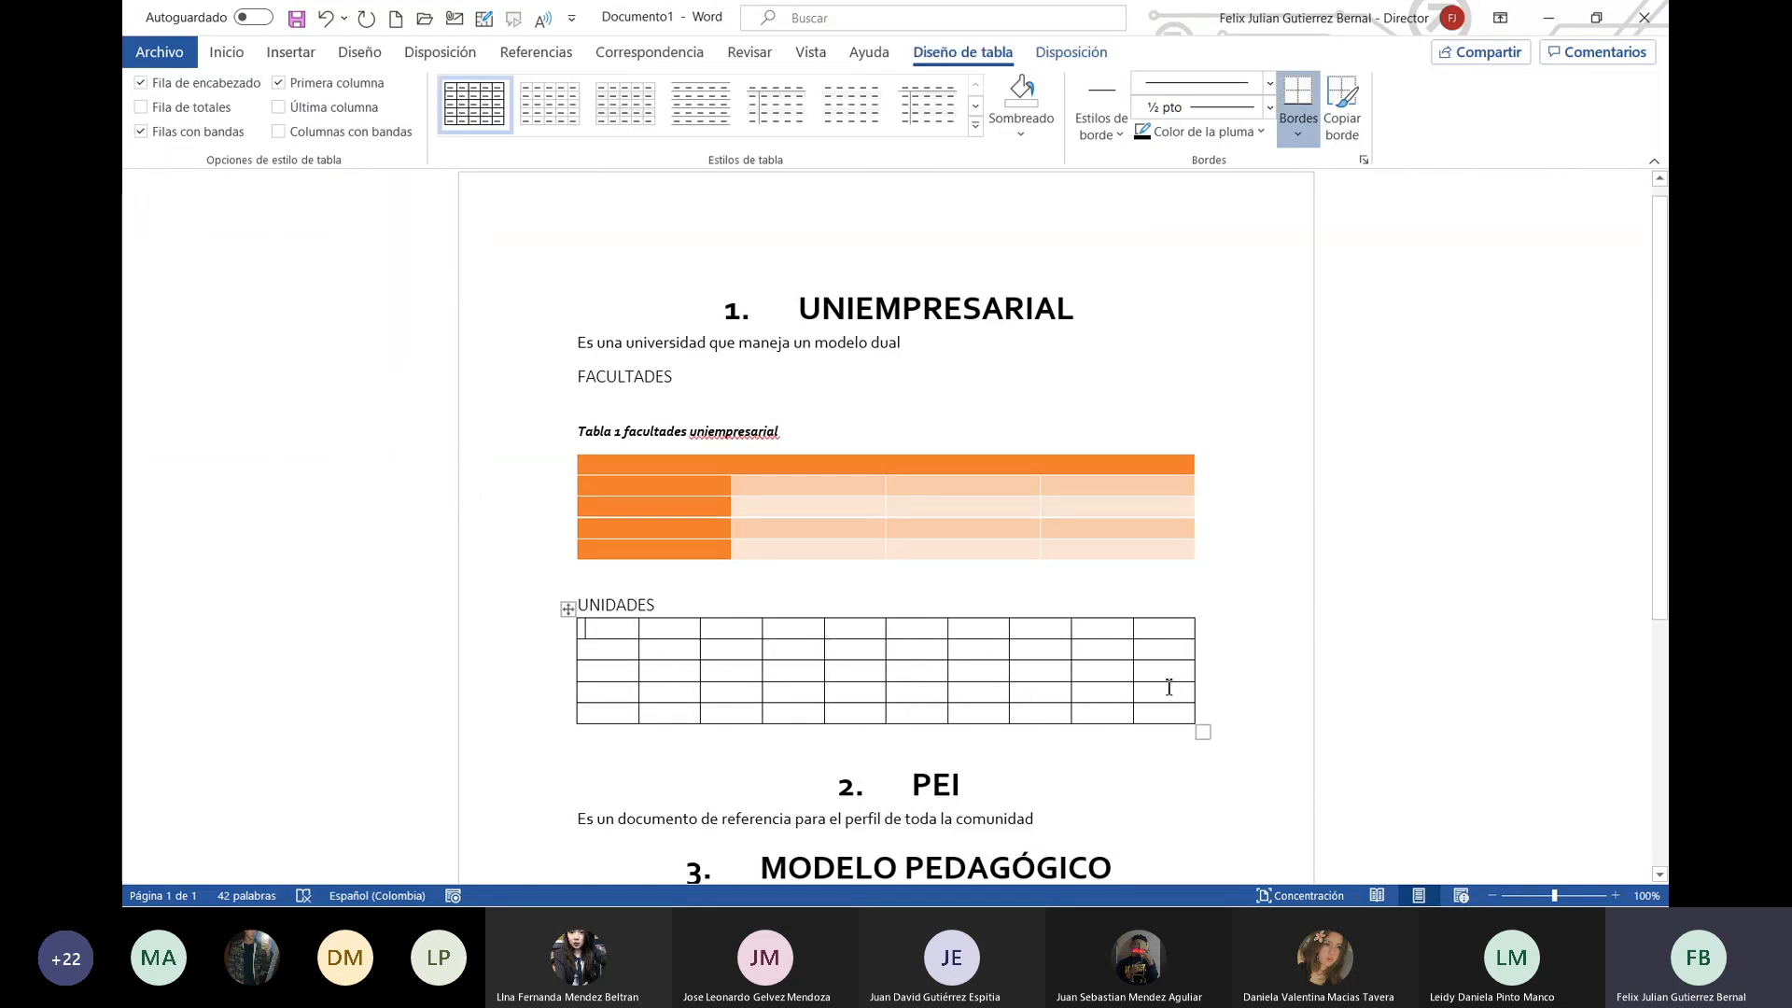
# Step: Add the caption "Tabla 2 Unidades uniempresarial" above the new table under UNIDADES
pyautogui.click(568, 609)
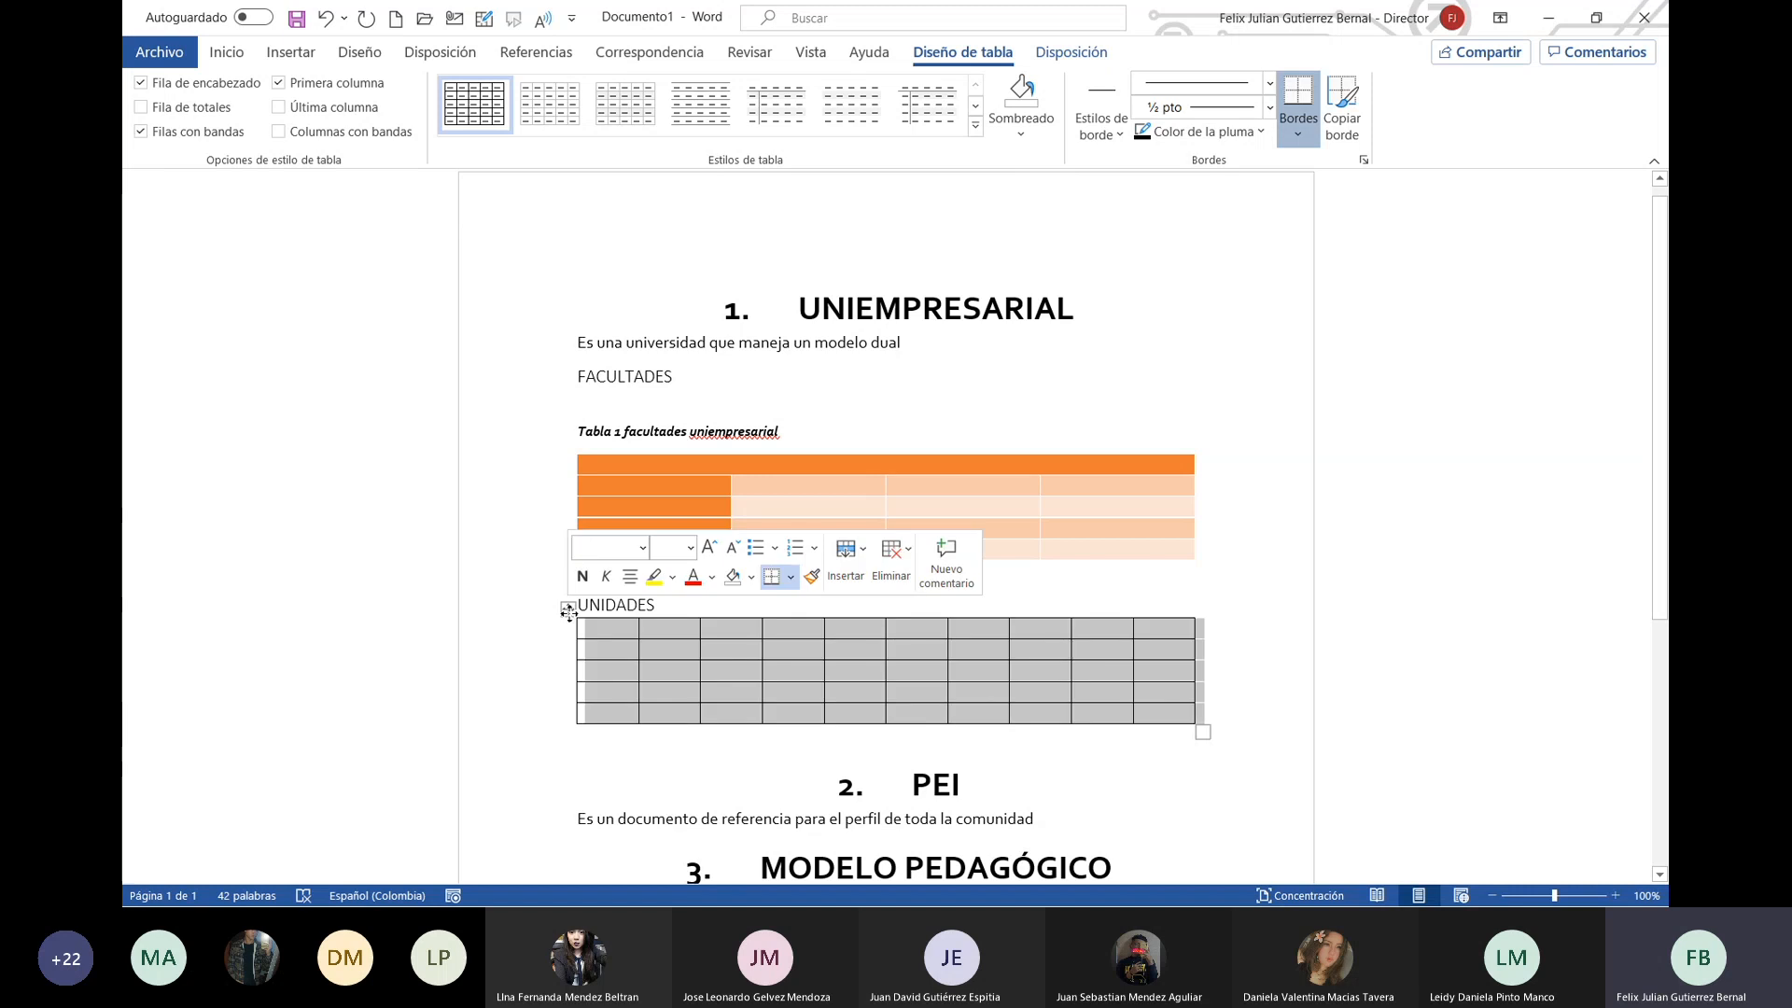
pyautogui.rightClick(642, 667)
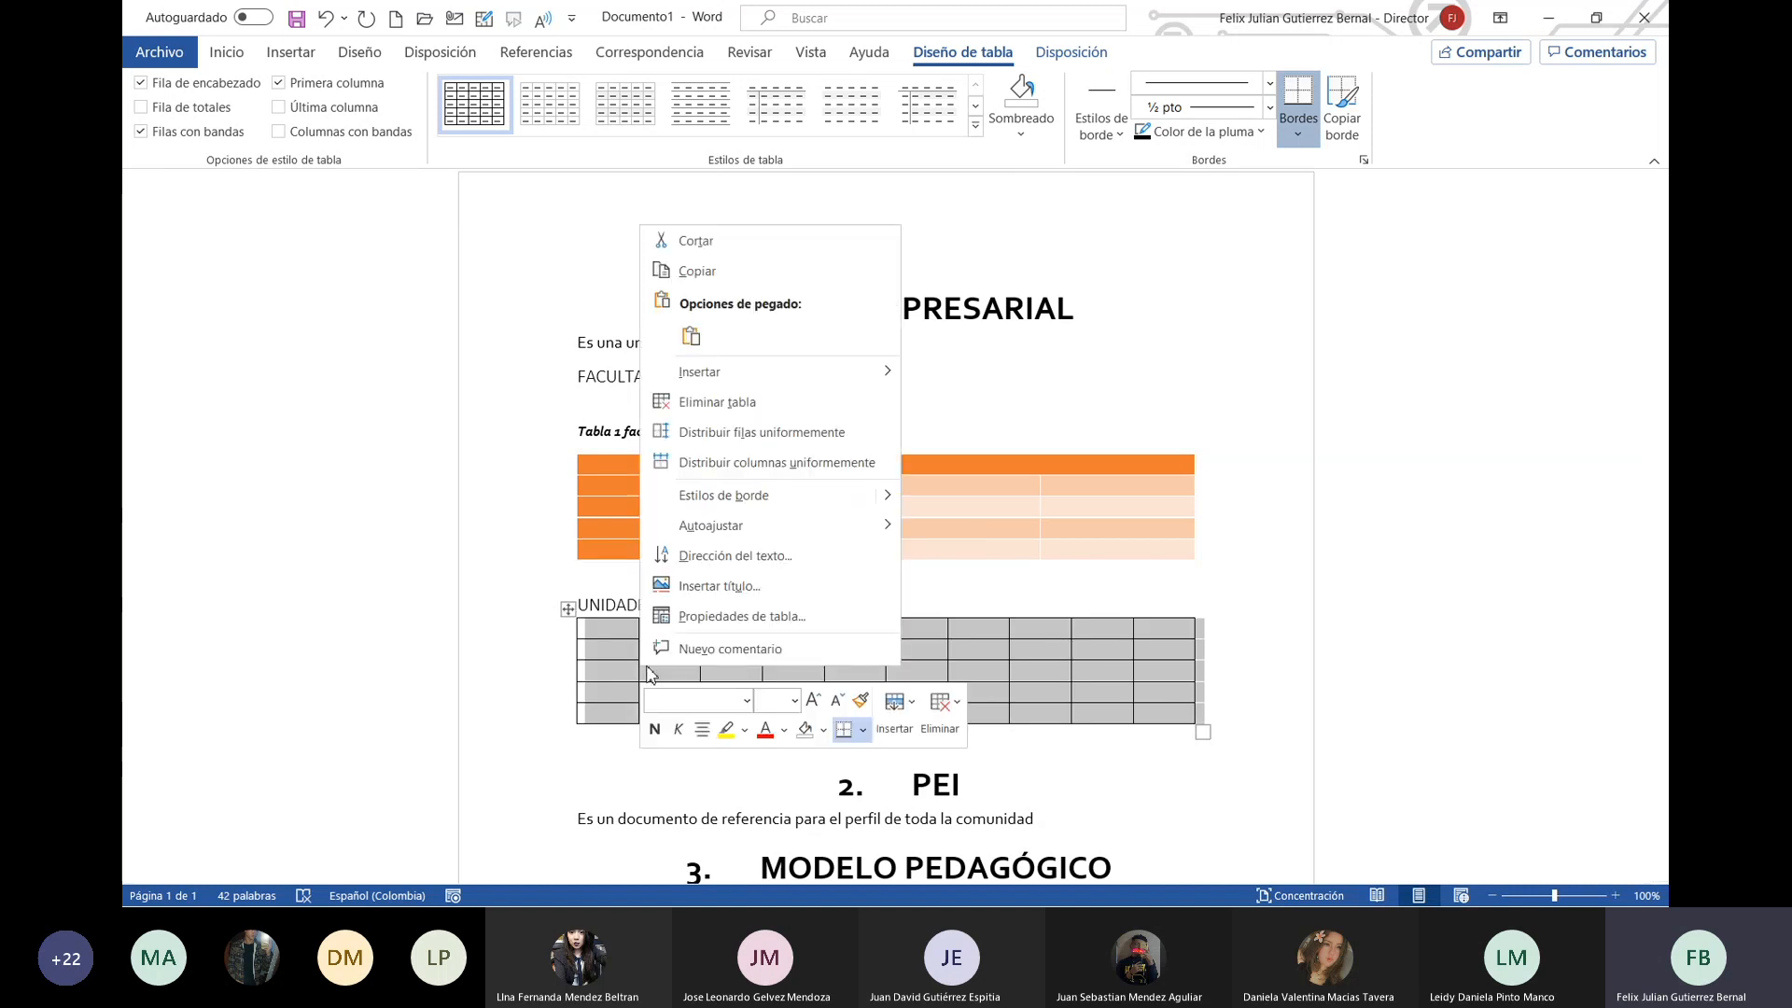
pyautogui.click(720, 586)
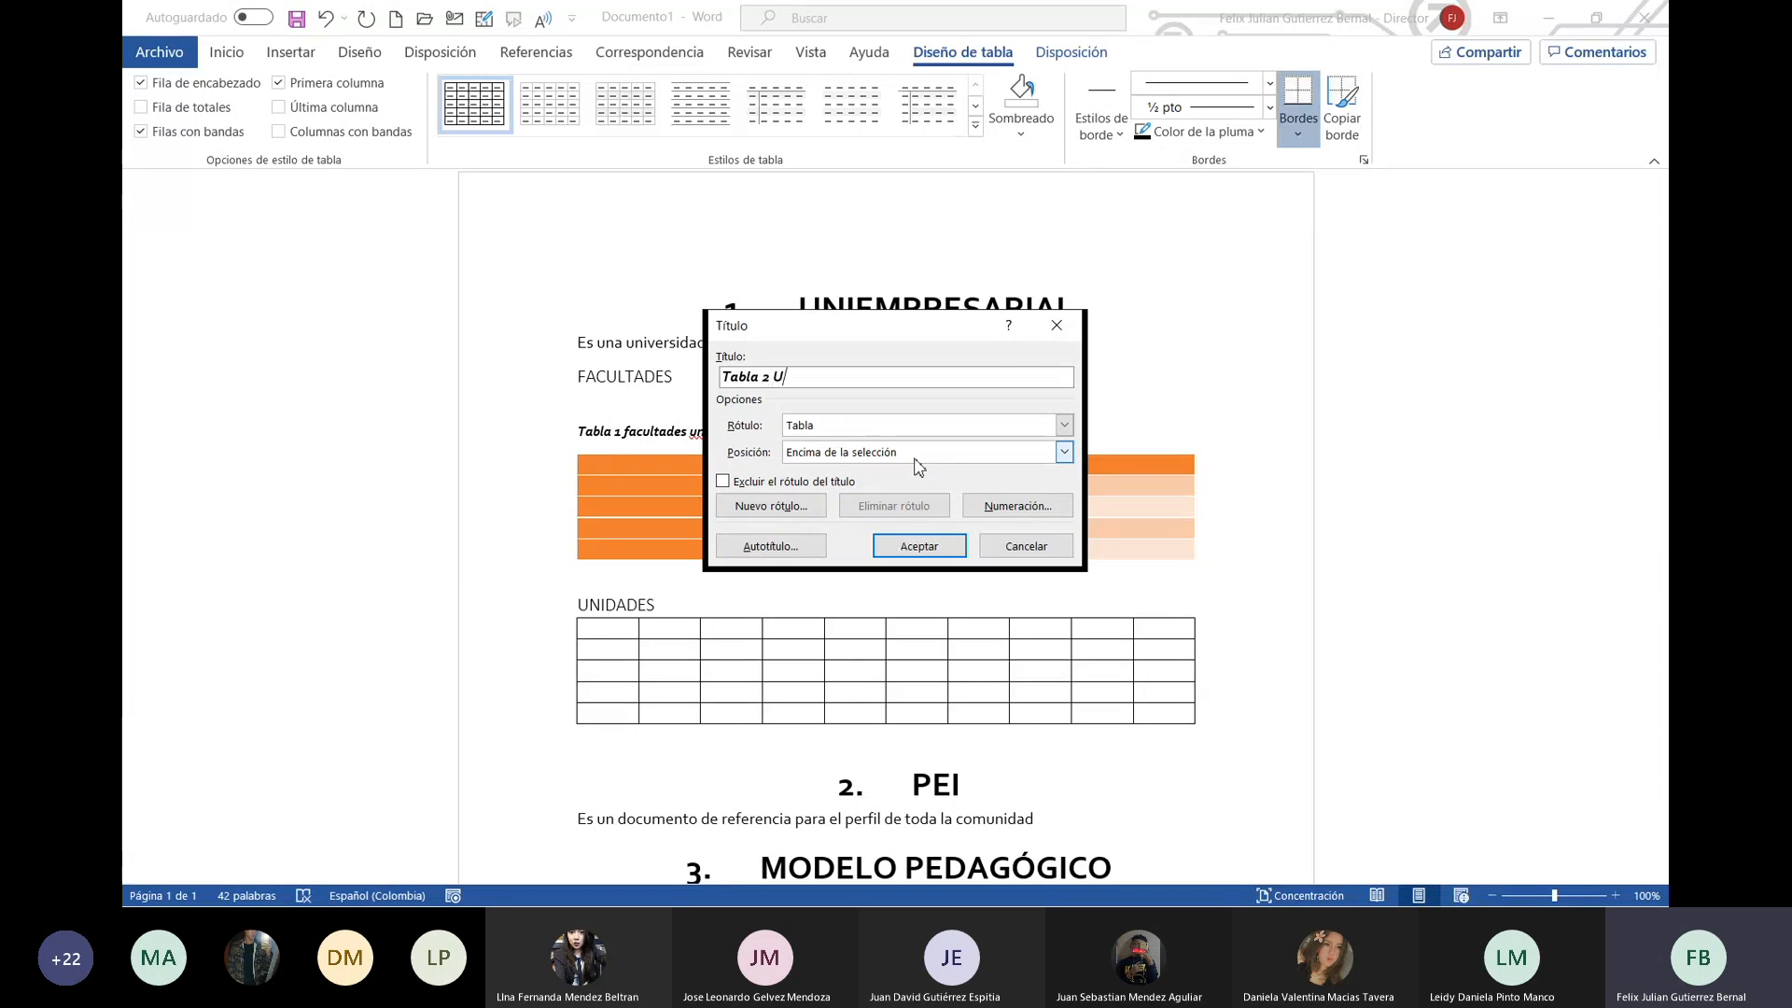
pyautogui.write('Unidades uniempresarial')
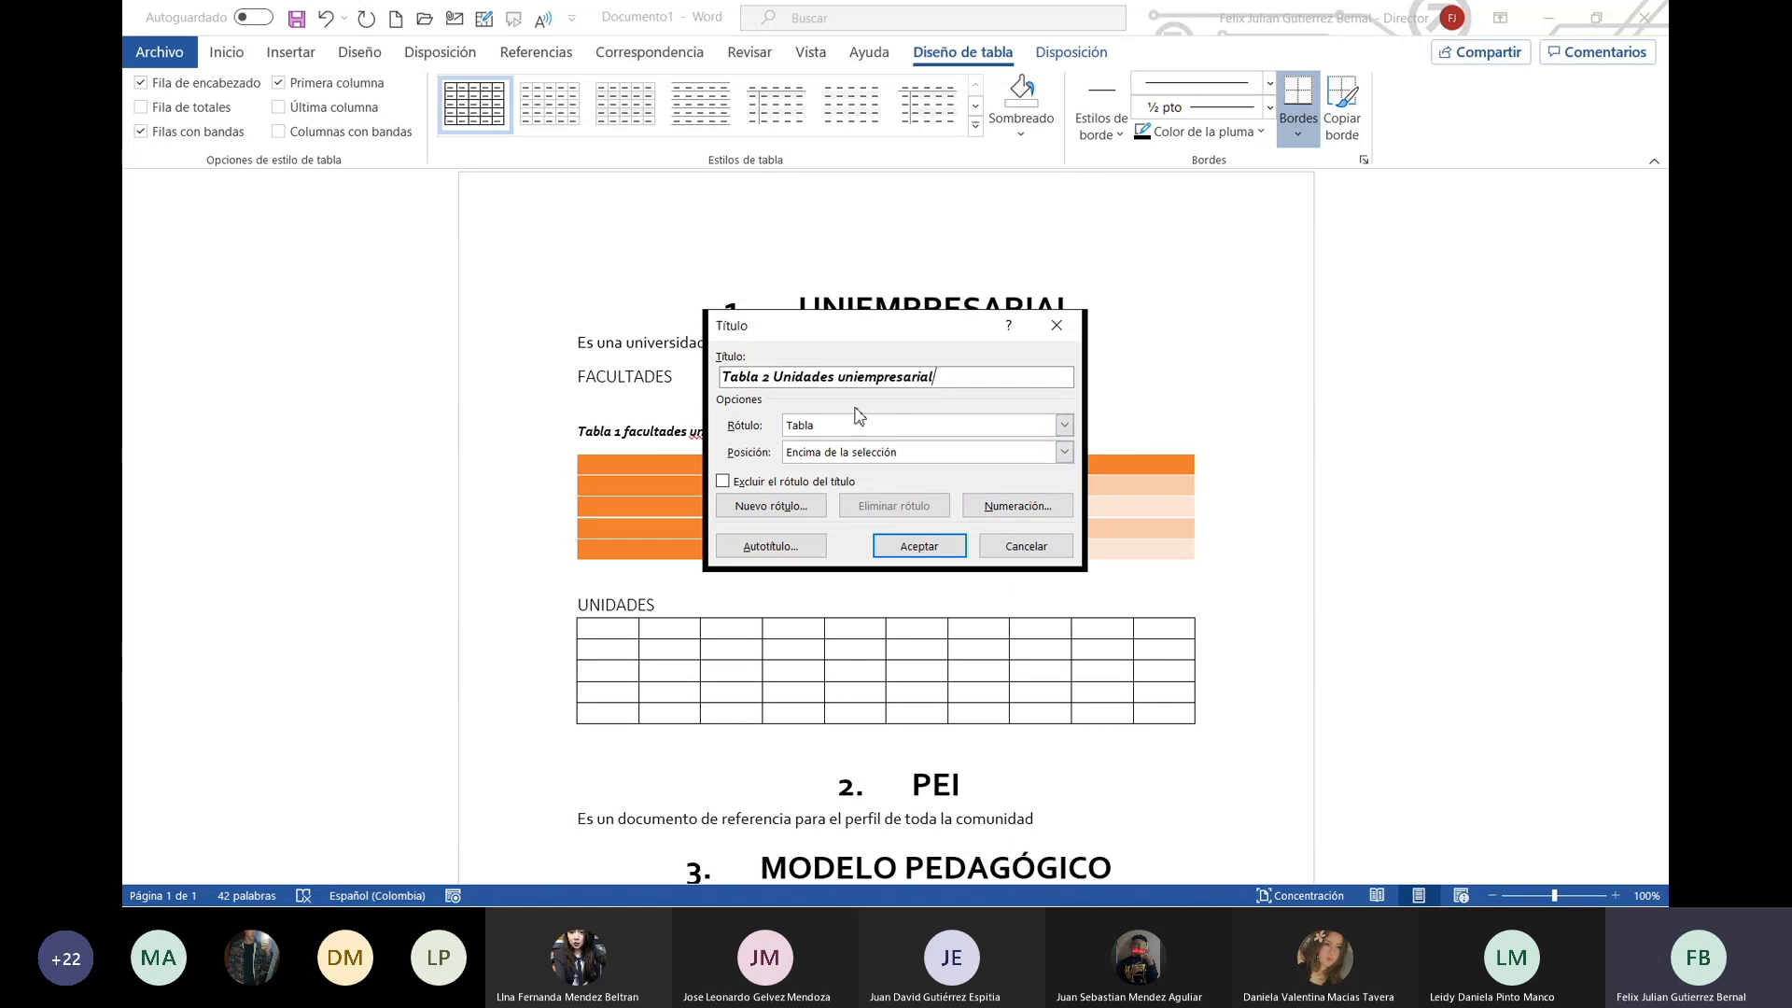
pyautogui.click(936, 551)
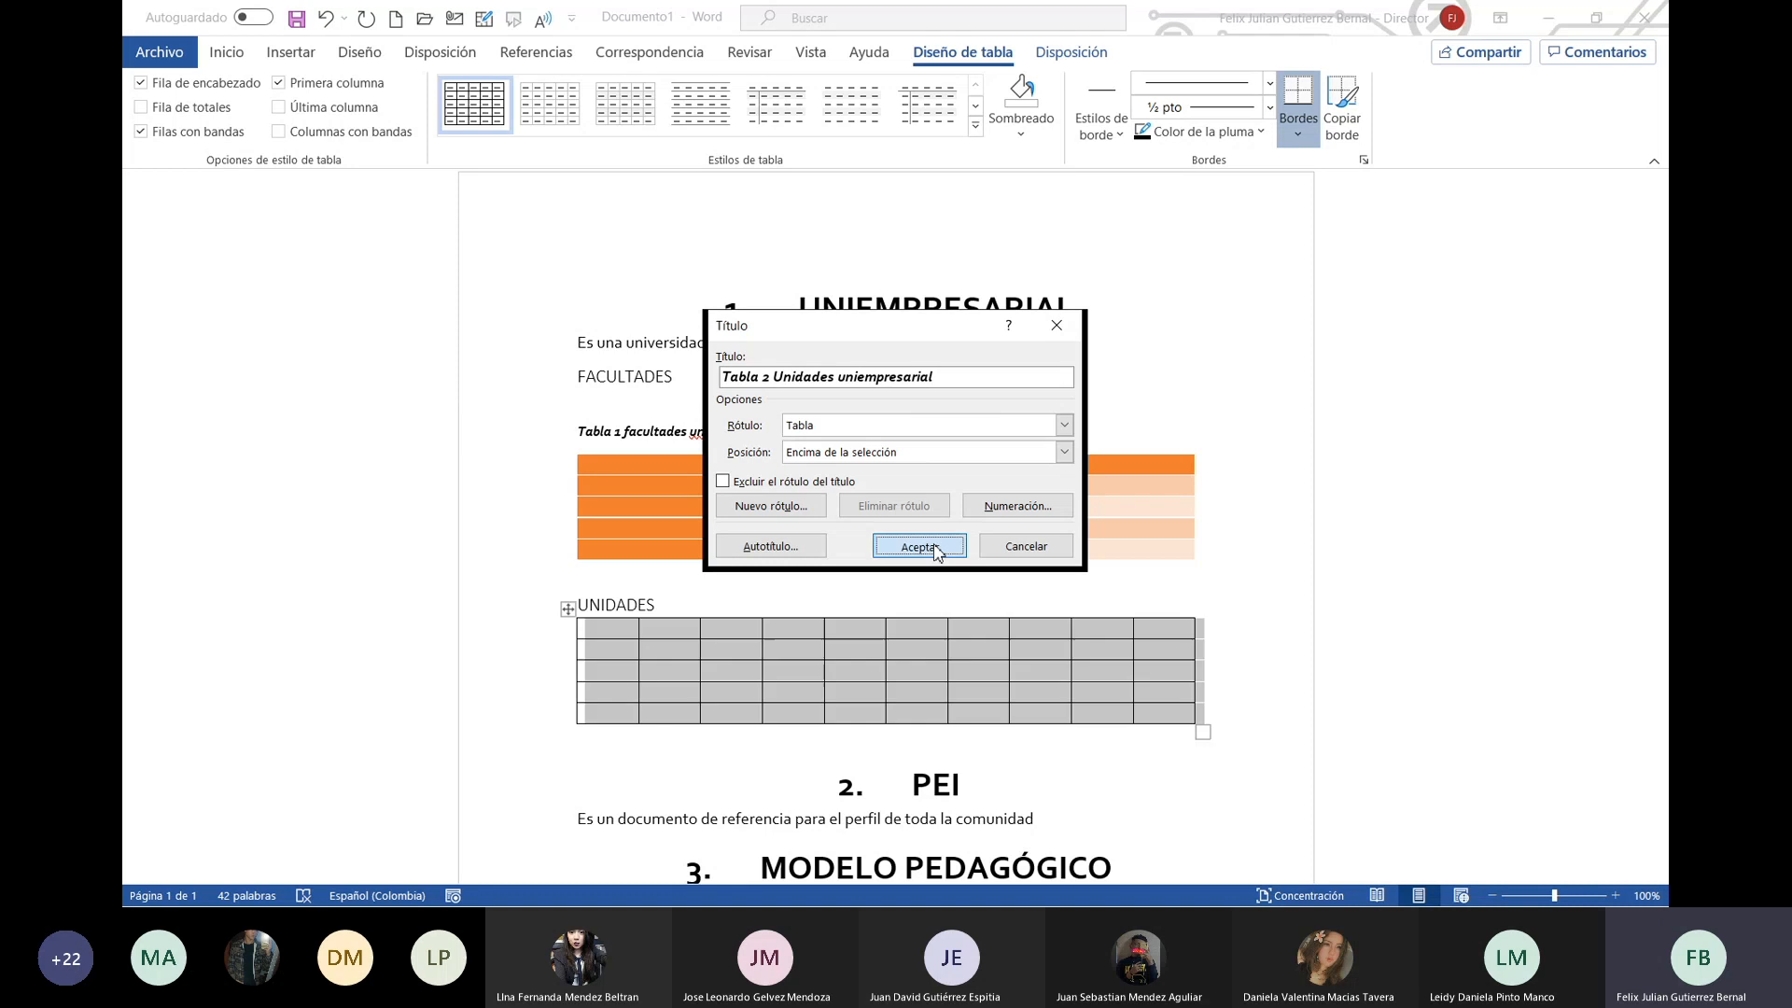
# Step: Add an empty paragraph between the UNIDADES heading and its table caption, and place the cursor in the table
pyautogui.click(726, 602)
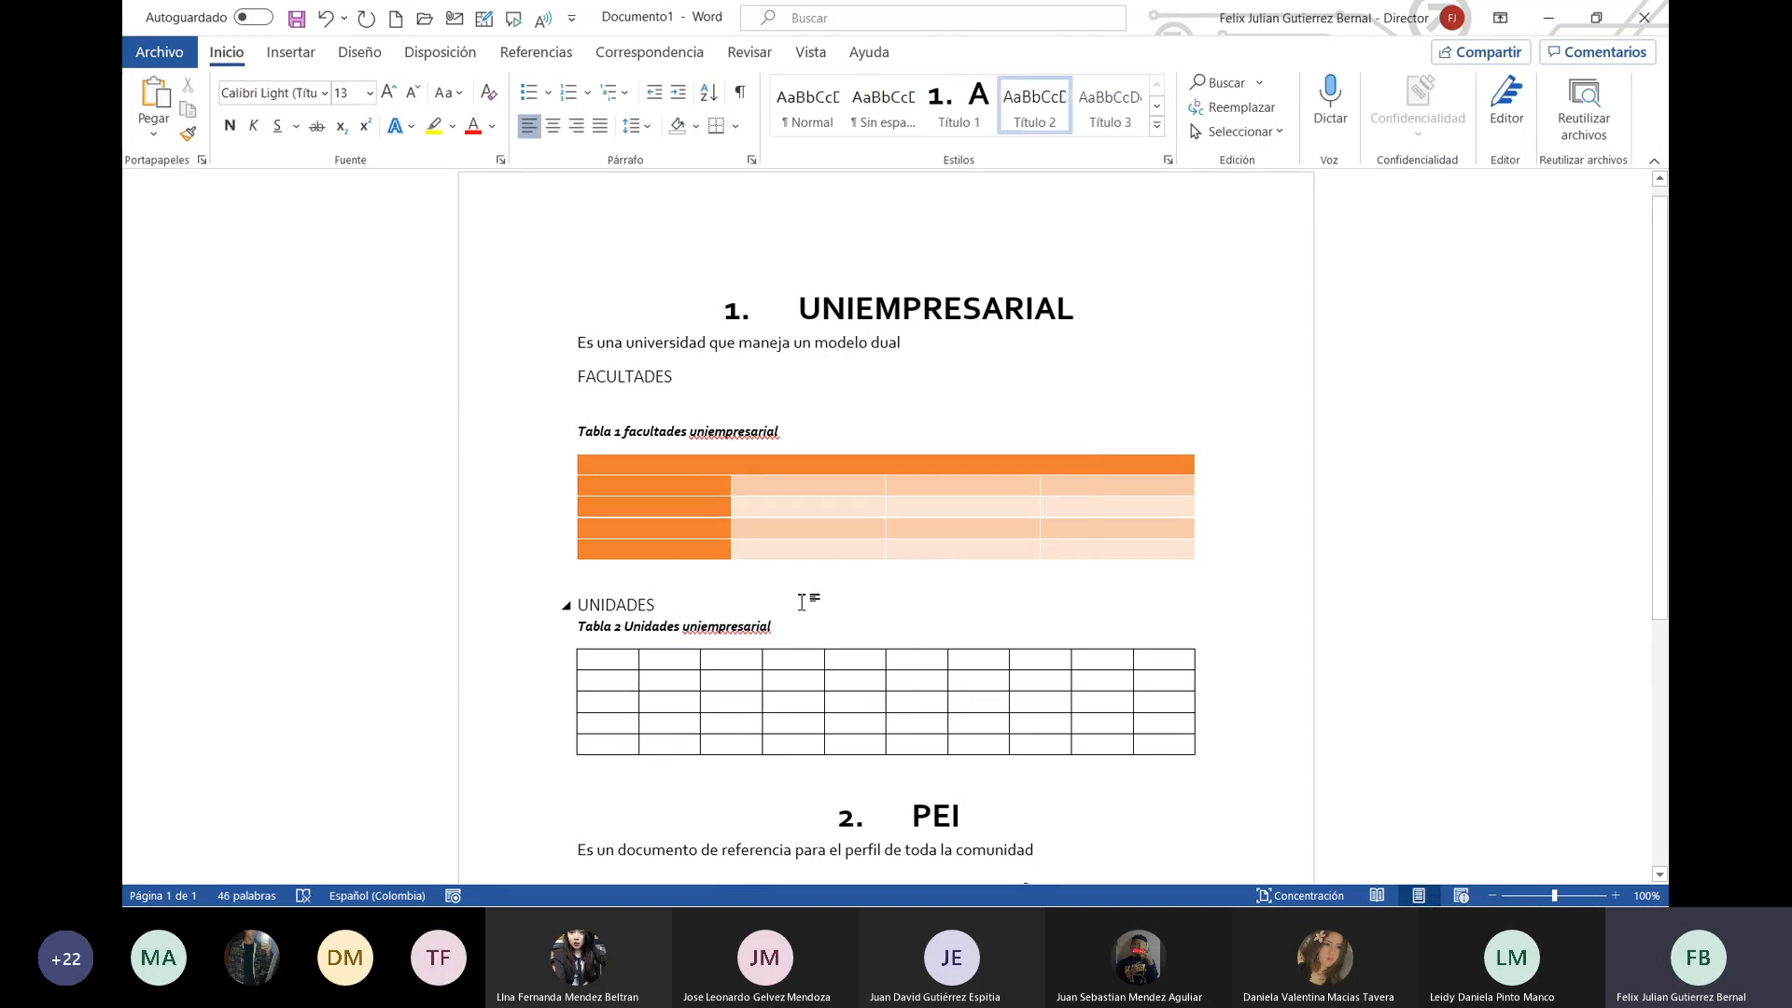
pyautogui.press('Return')
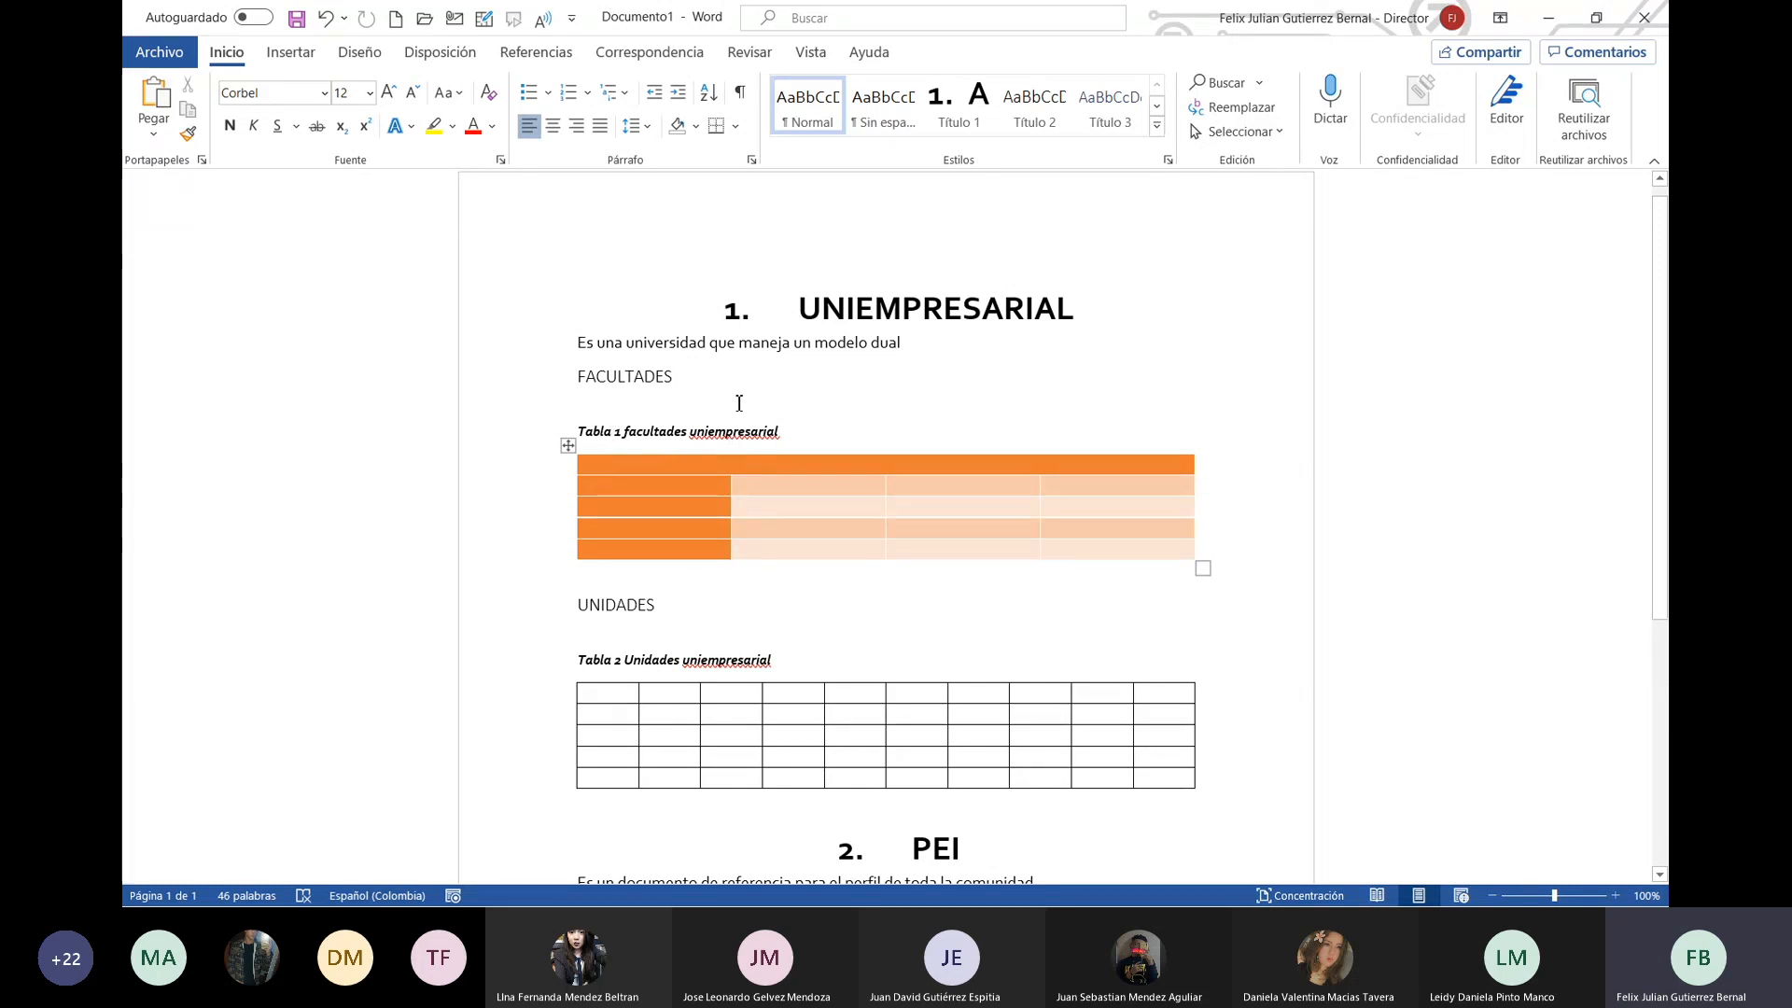
pyautogui.click(876, 702)
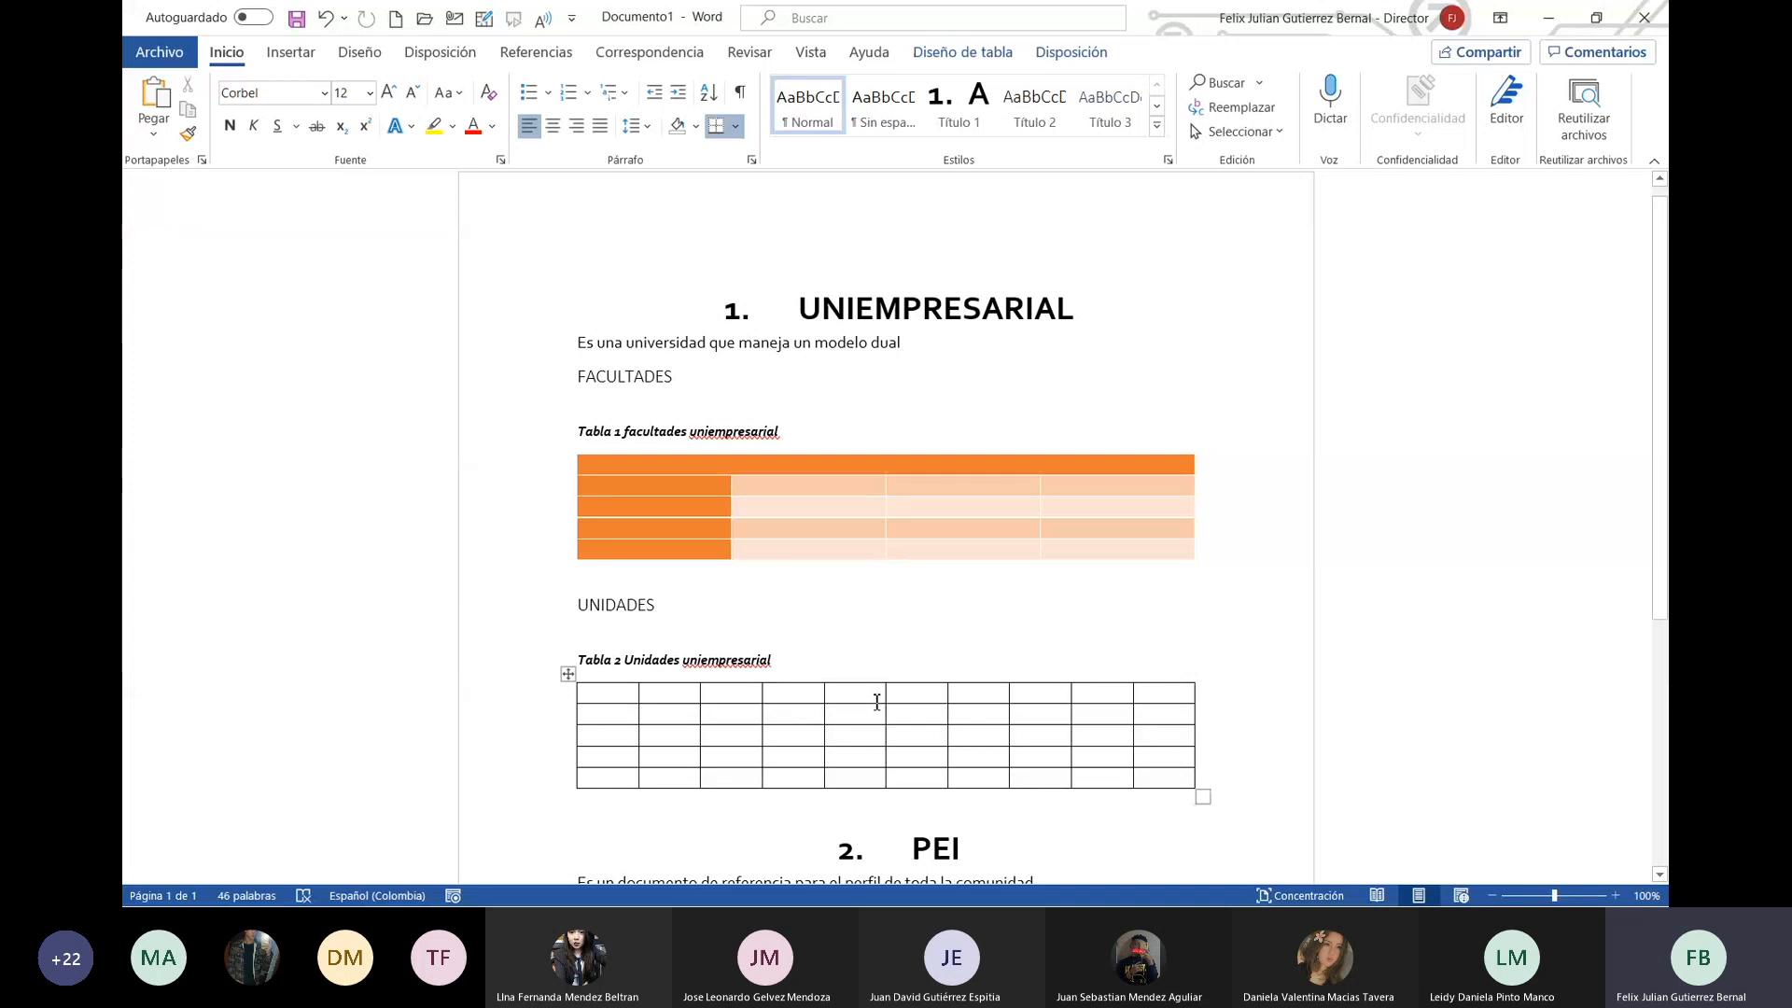
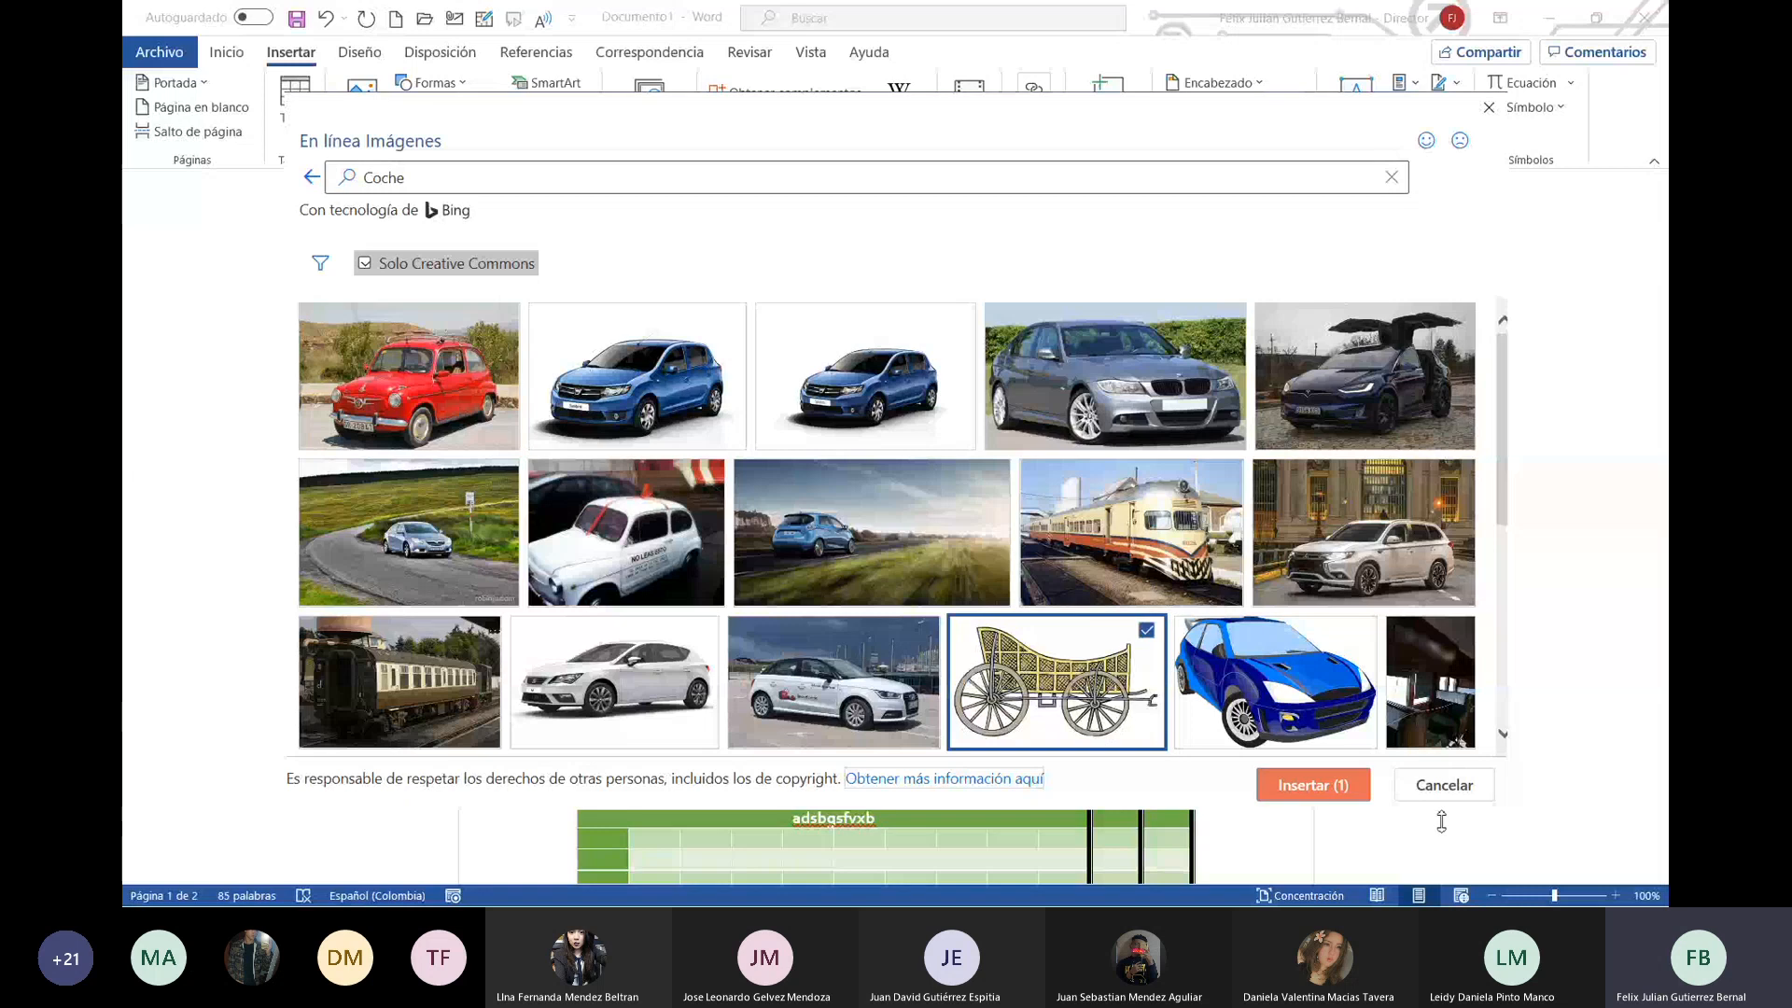
# Step: Insert the selected cart illustration from the online images and apply a tilted white perspective picture style with a shadow
pyautogui.click(1344, 792)
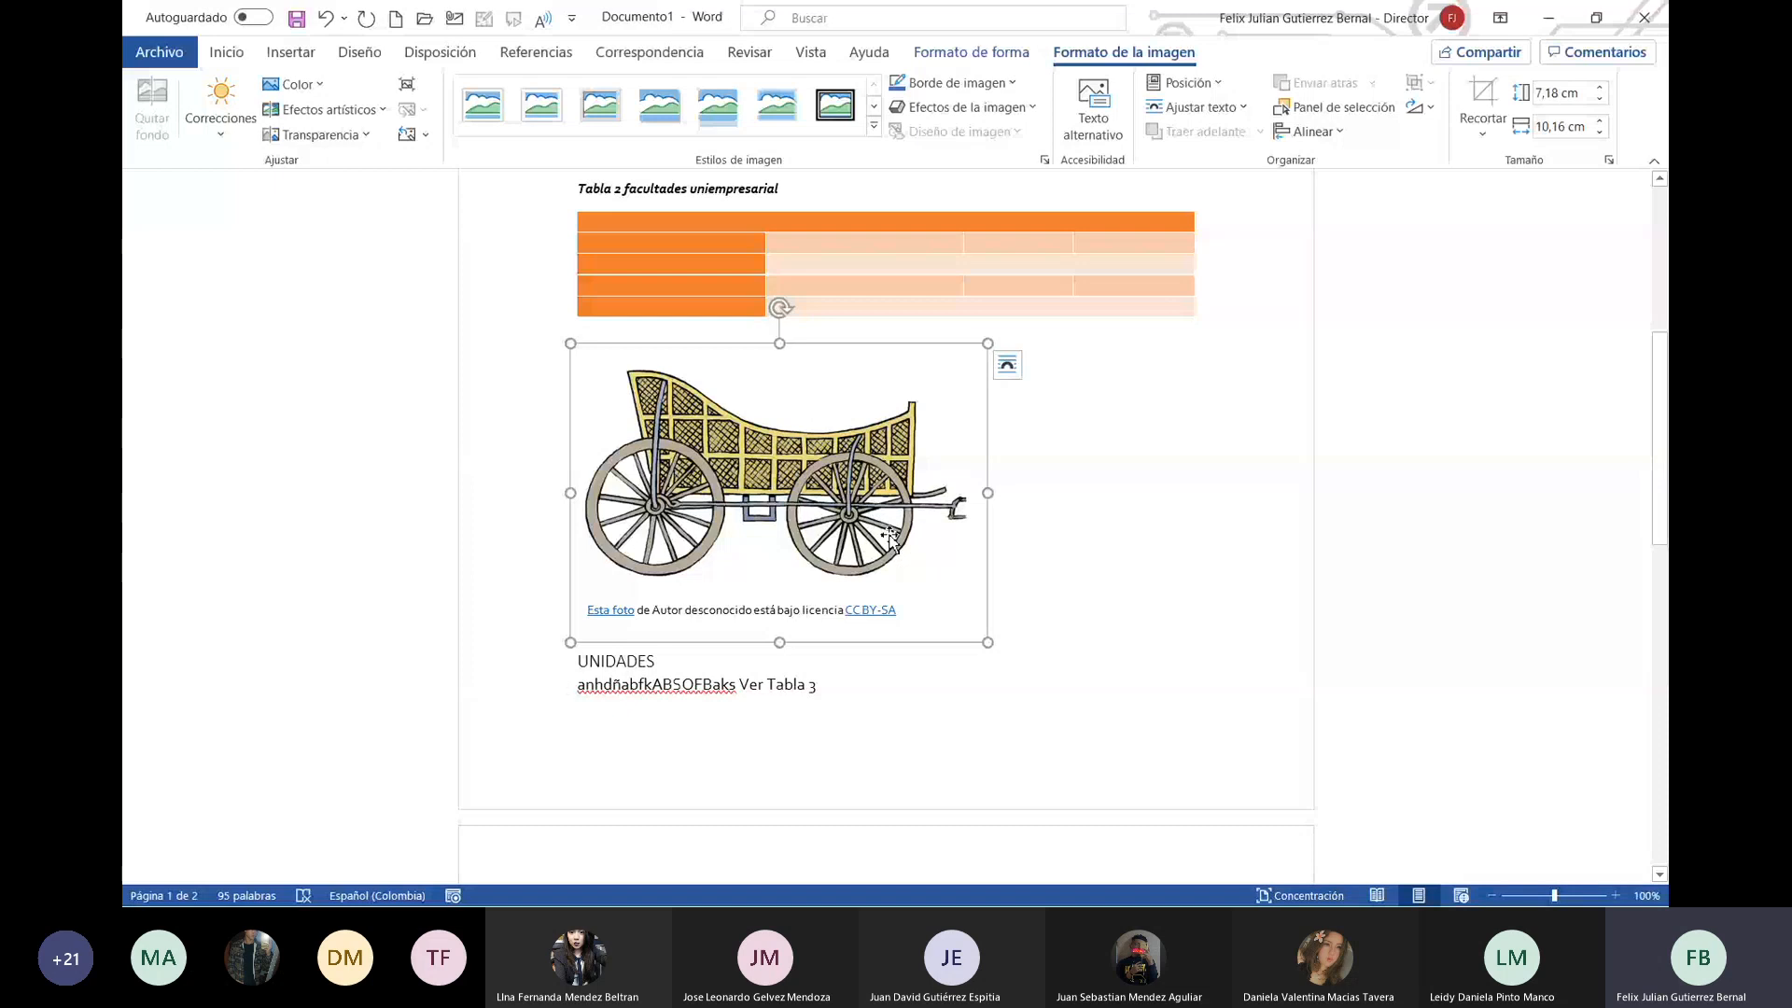
pyautogui.click(457, 121)
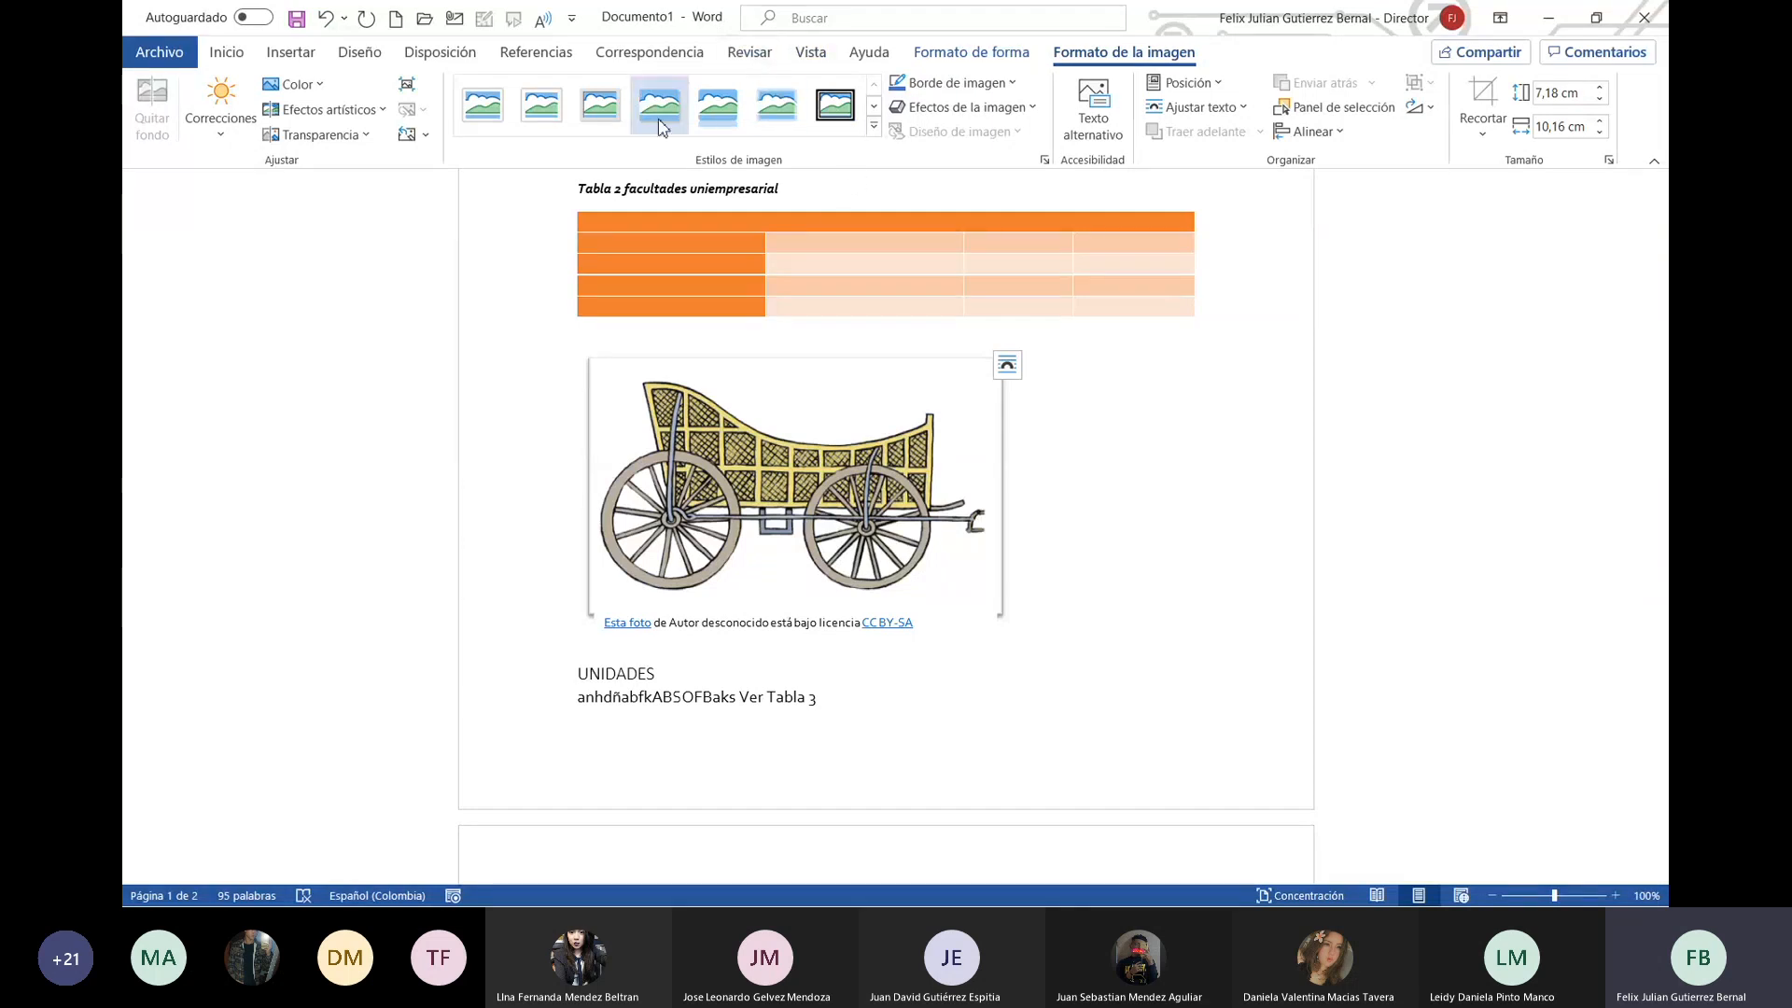
pyautogui.click(840, 104)
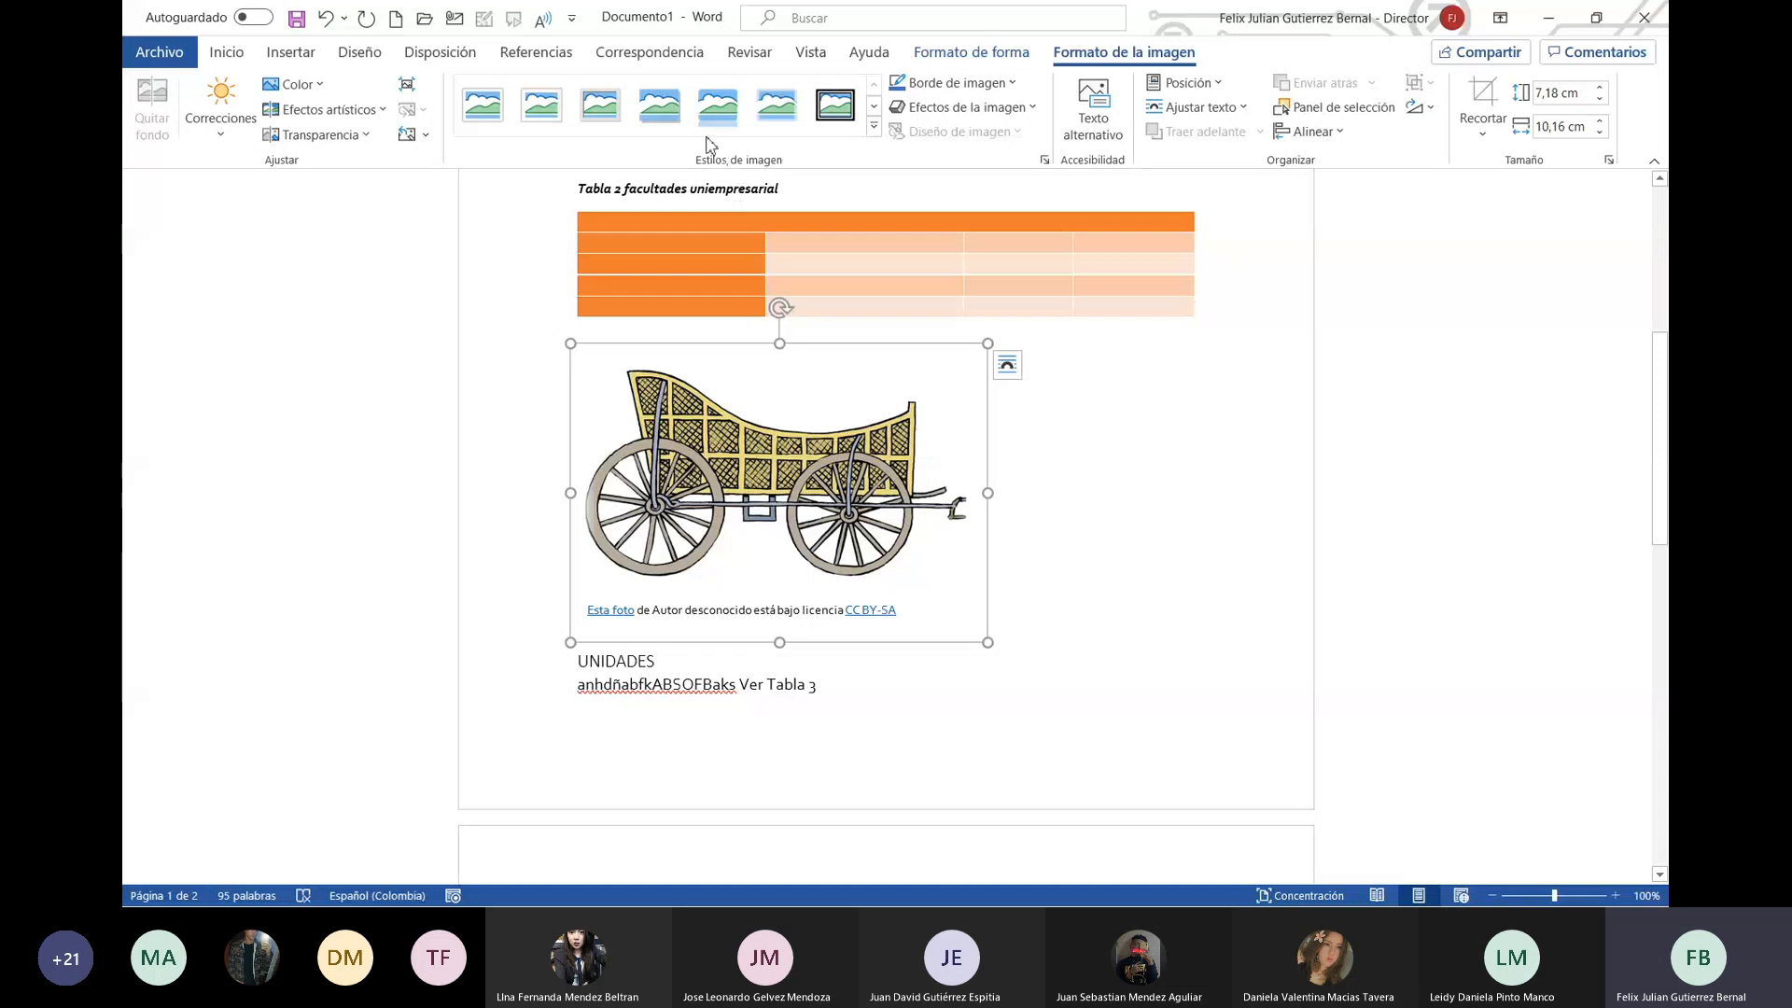
pyautogui.click(874, 126)
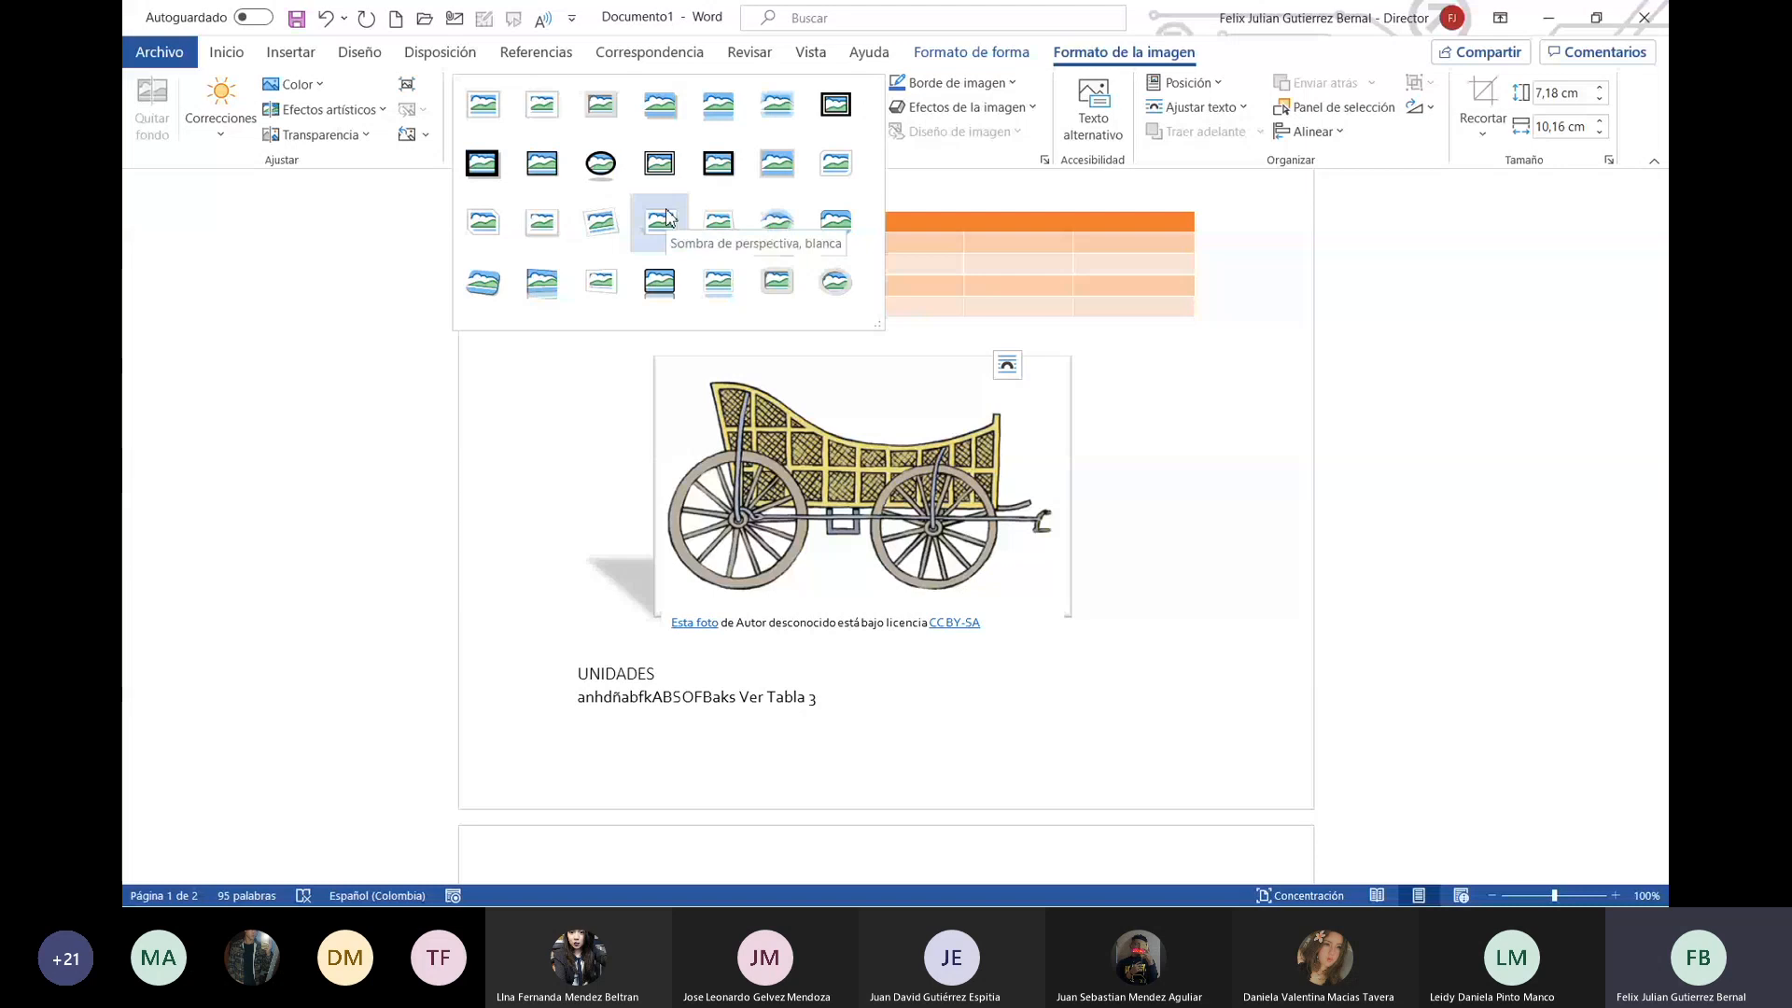
pyautogui.click(718, 220)
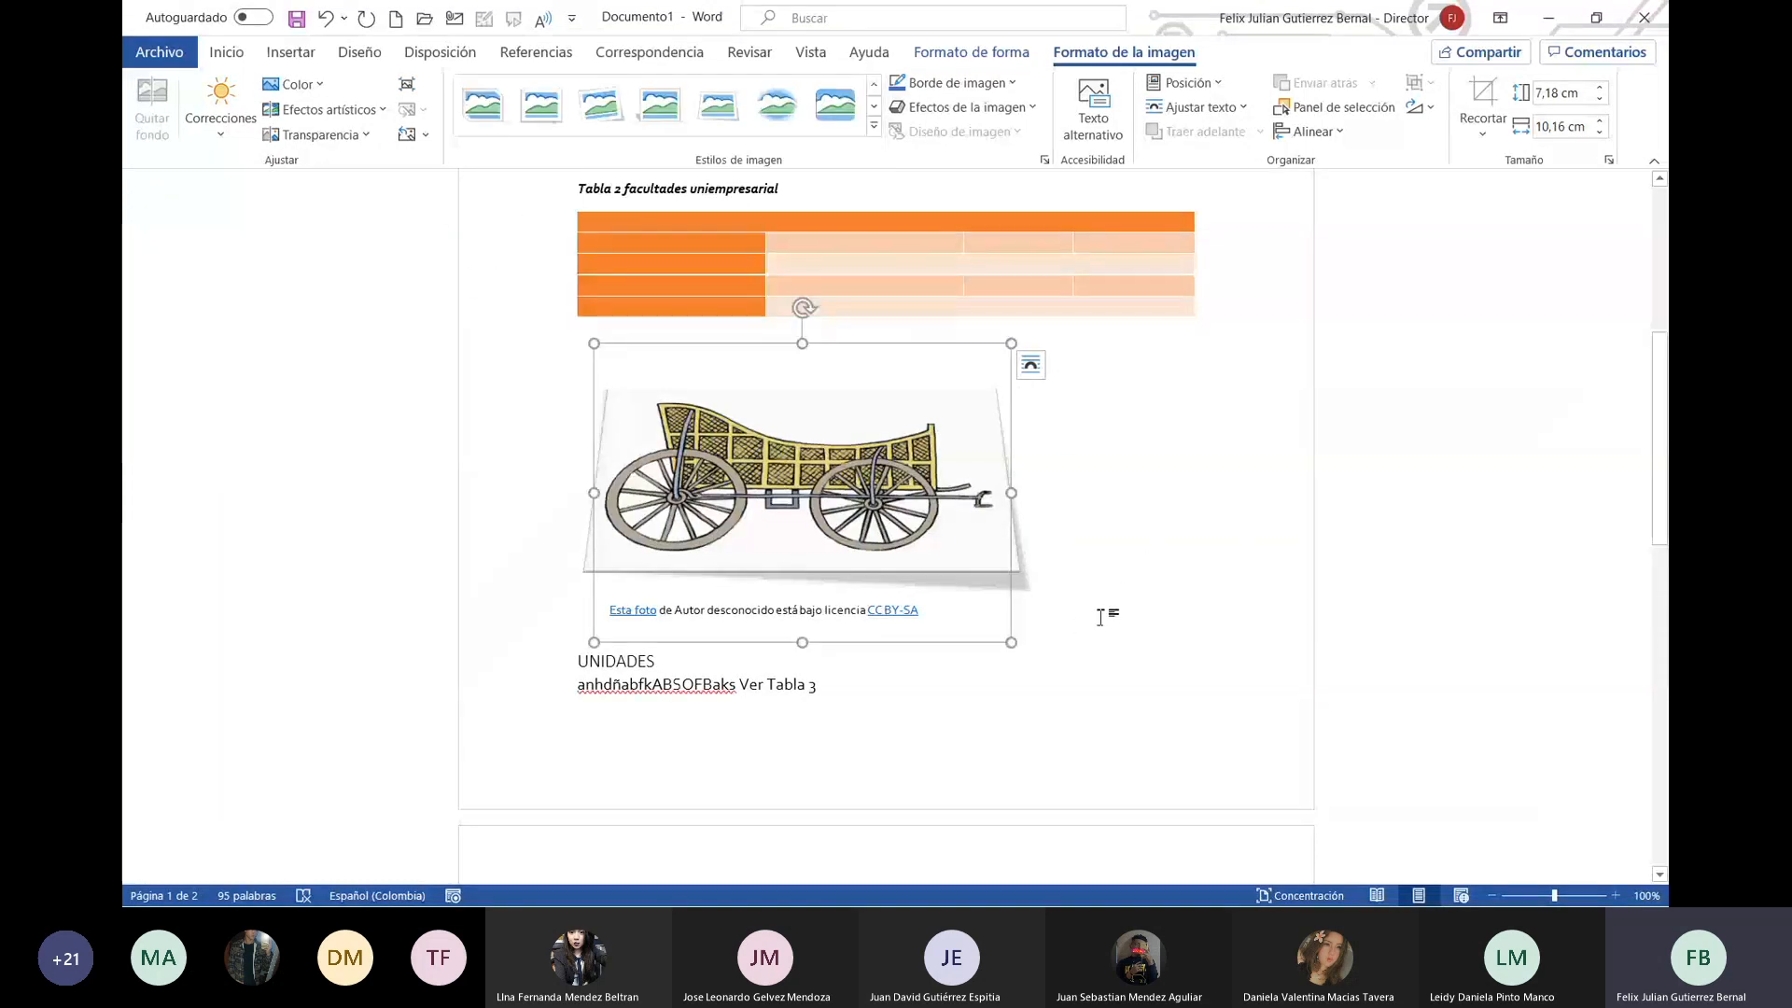
# Step: Resize the cart picture with its attribution to about 8.04 cm high and 9.16 cm wide
pyautogui.moveTo(1013, 646); pyautogui.dragTo(964, 671)
pyautogui.click(1142, 595)
pyautogui.click(866, 549)
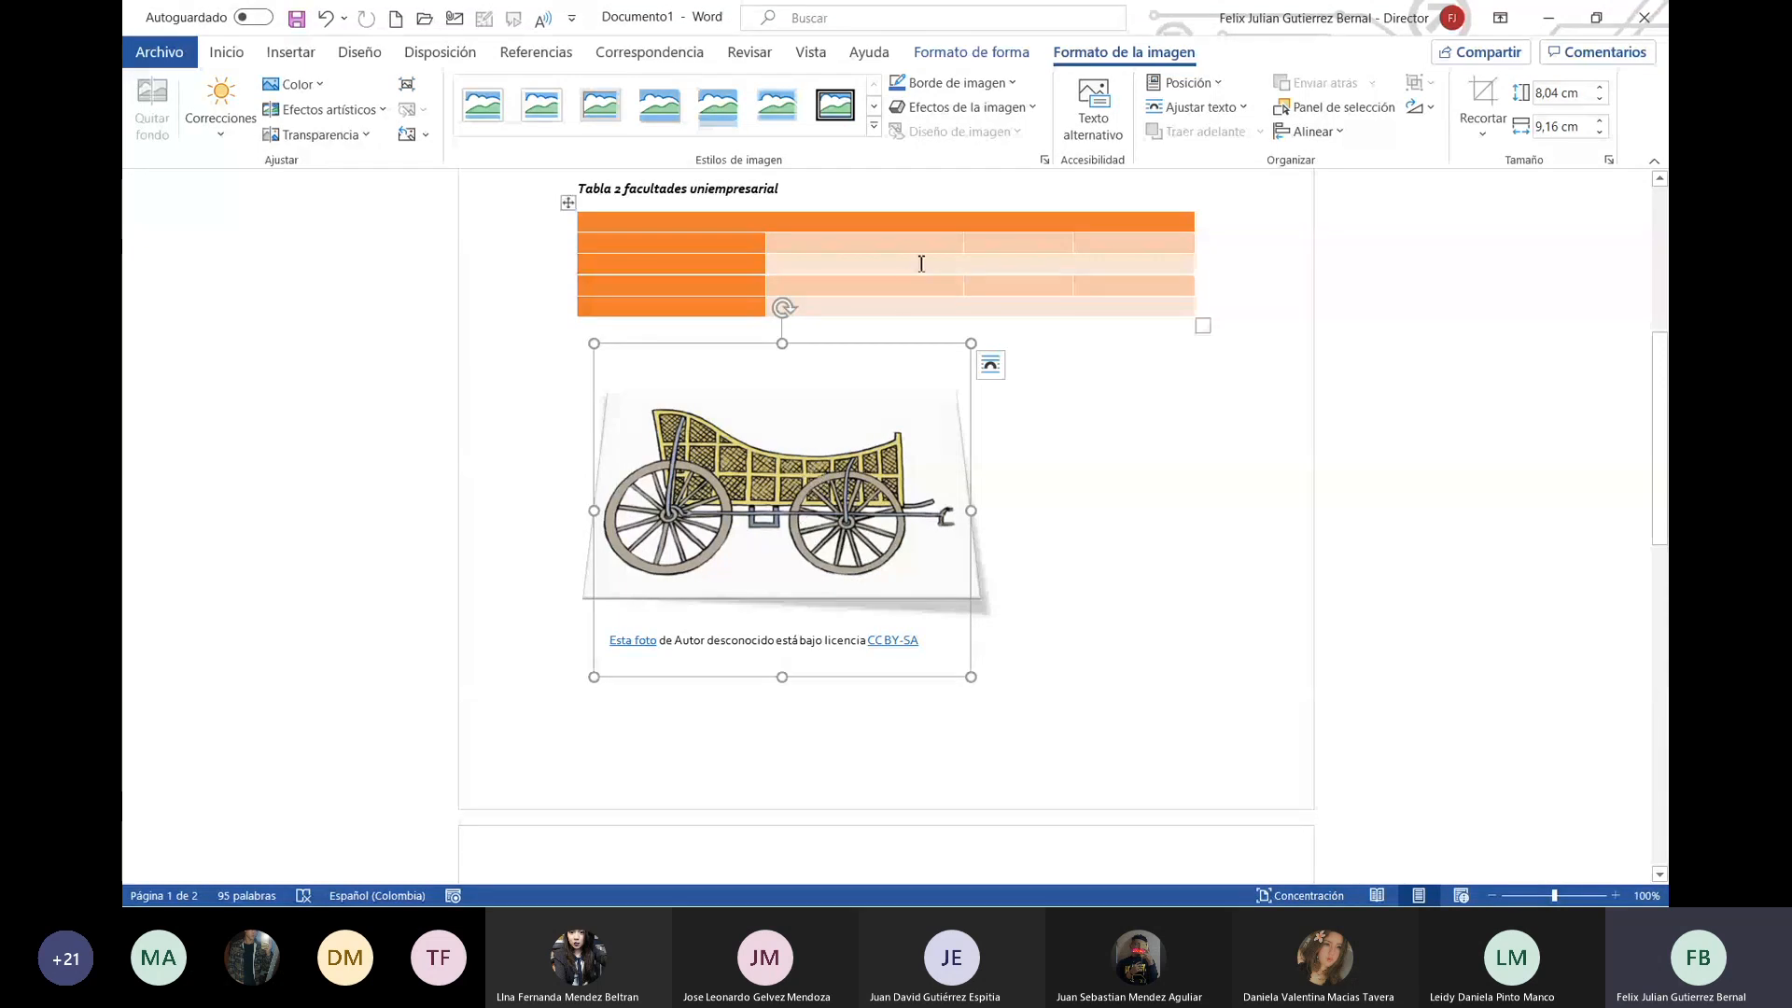
# Step: Examine the text-wrapping options available for the cart picture
pyautogui.rightClick(822, 466)
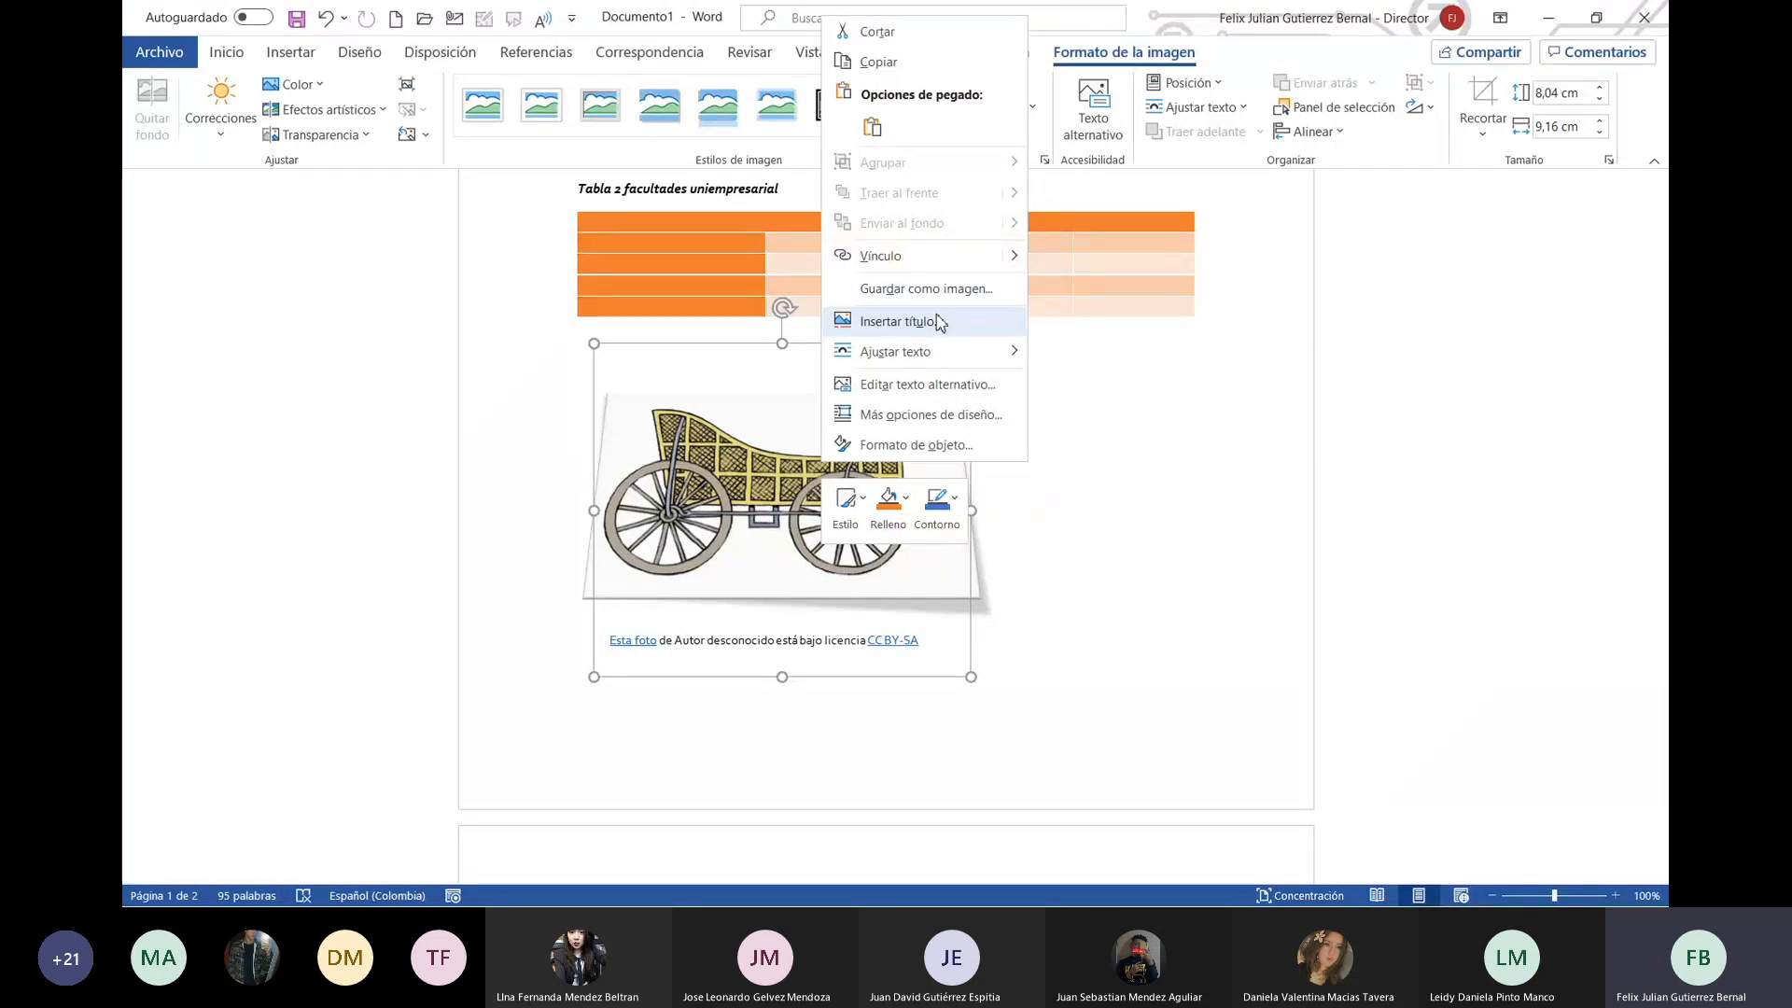
pyautogui.moveTo(951, 351)
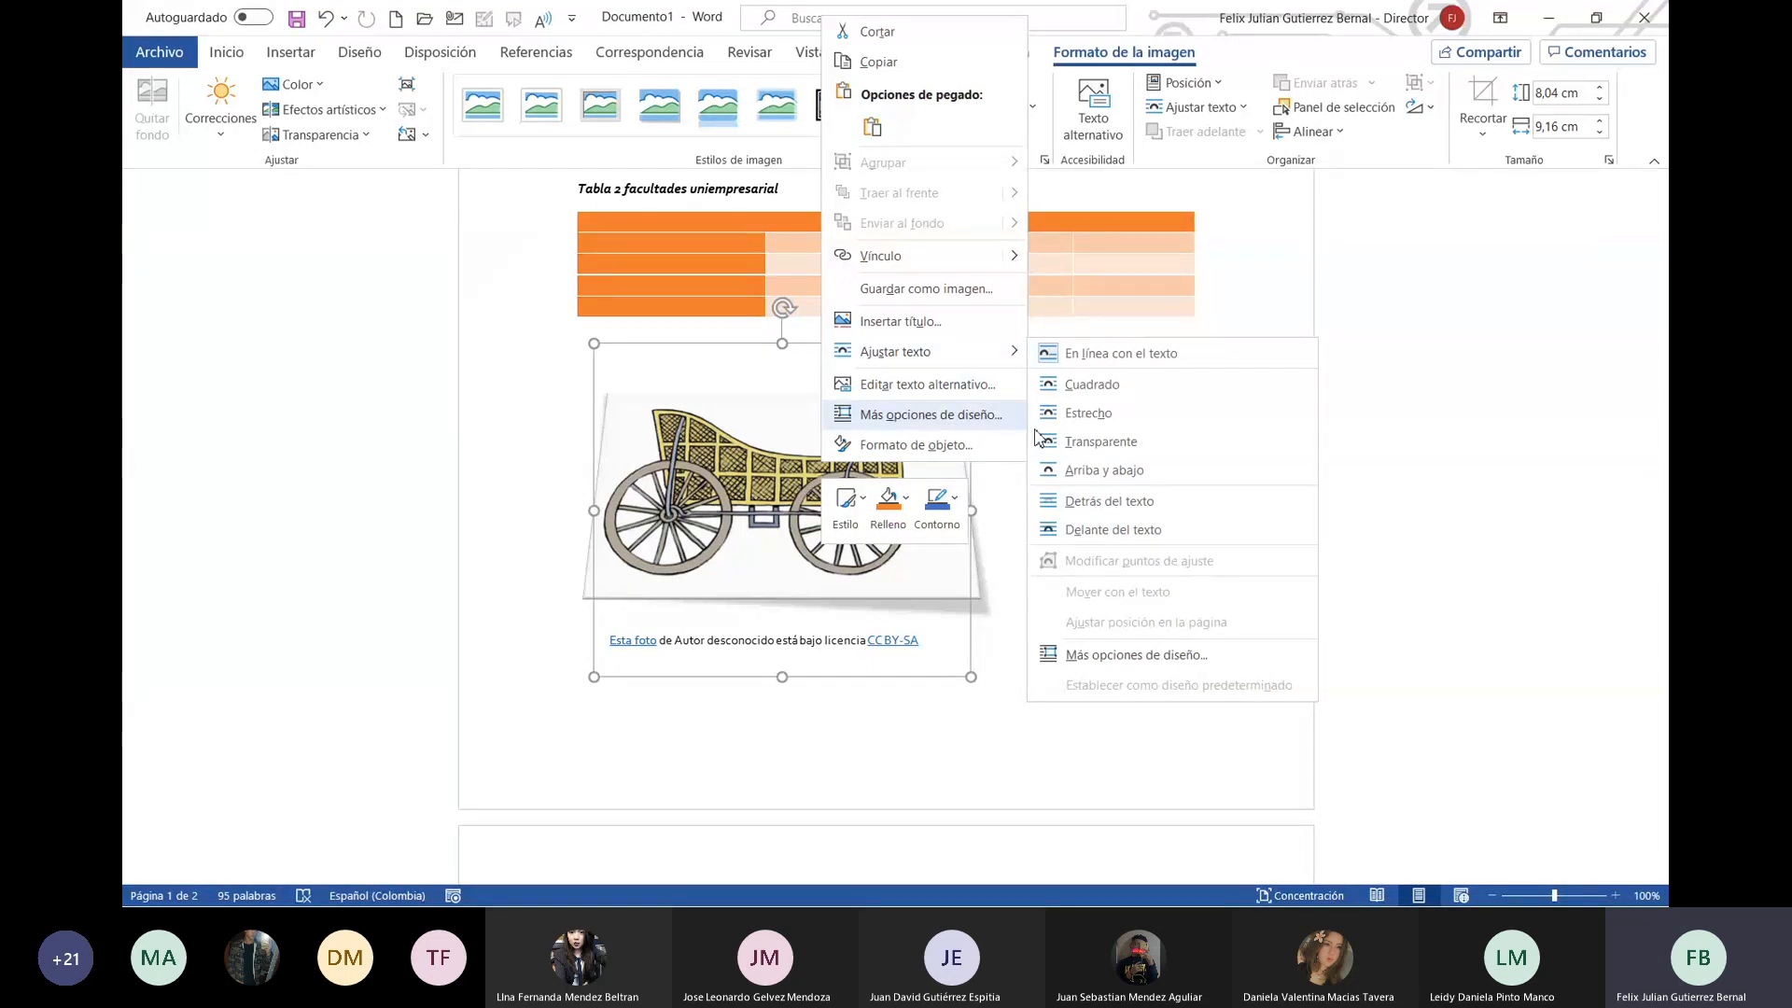
pyautogui.click(1093, 502)
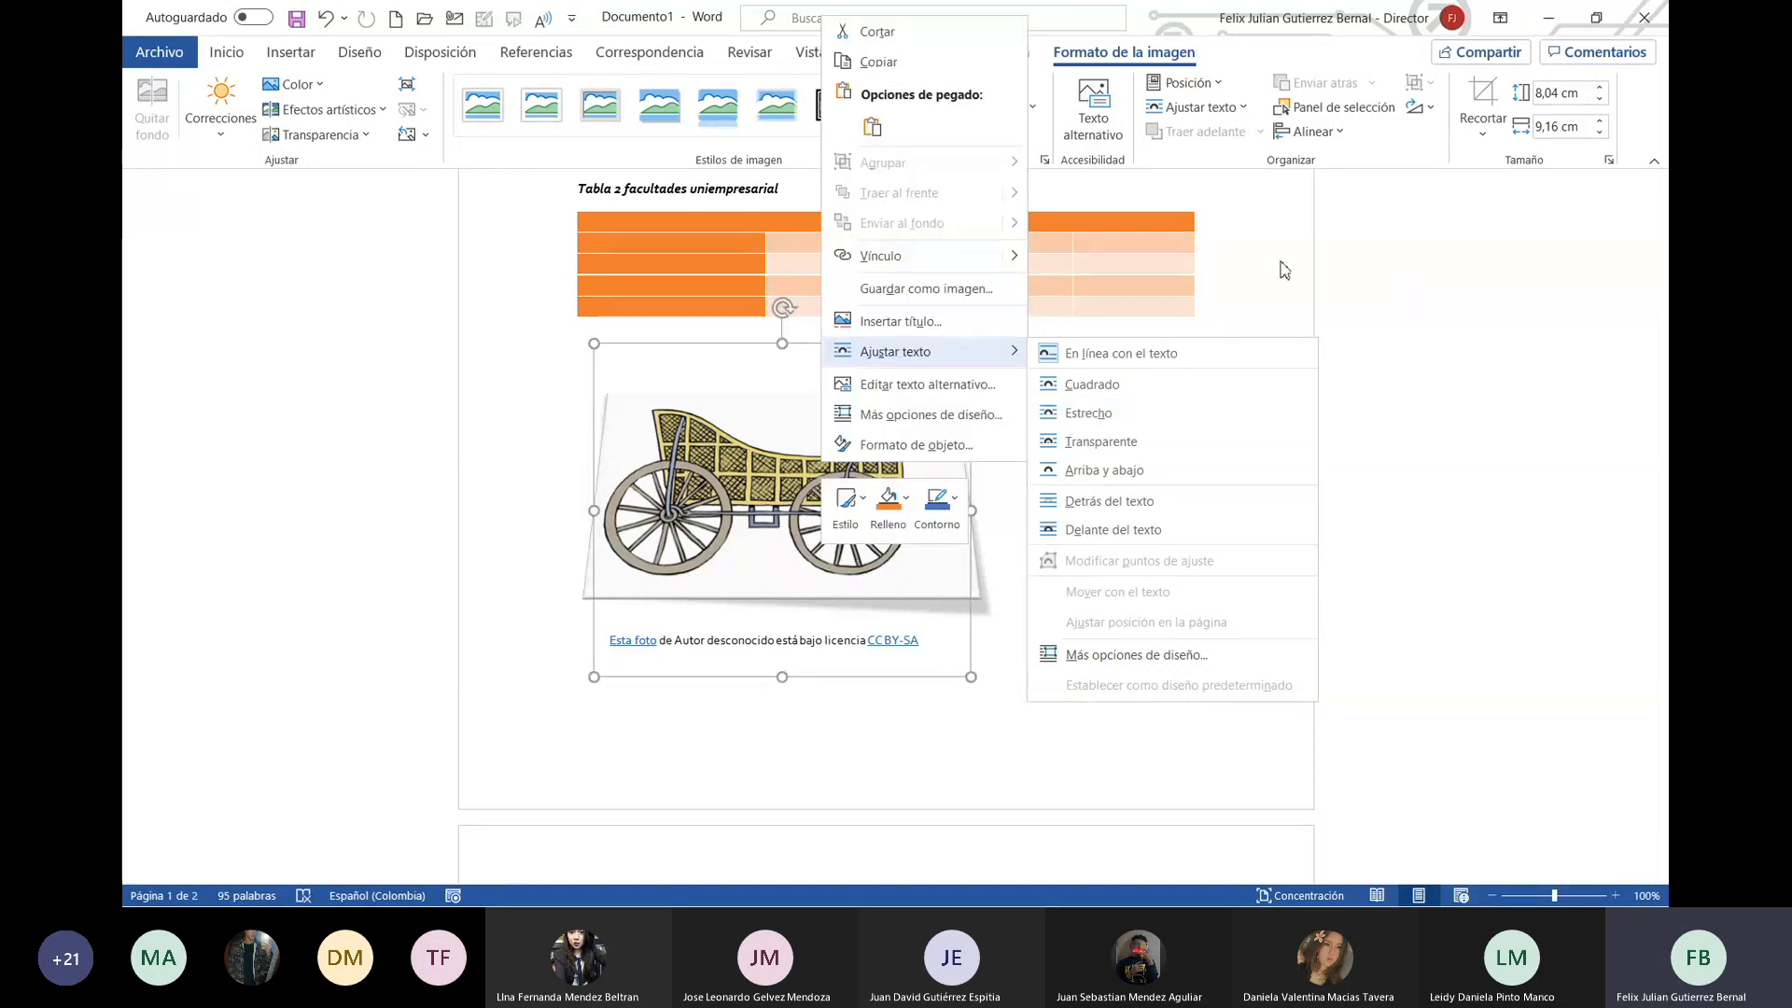
pyautogui.click(1073, 418)
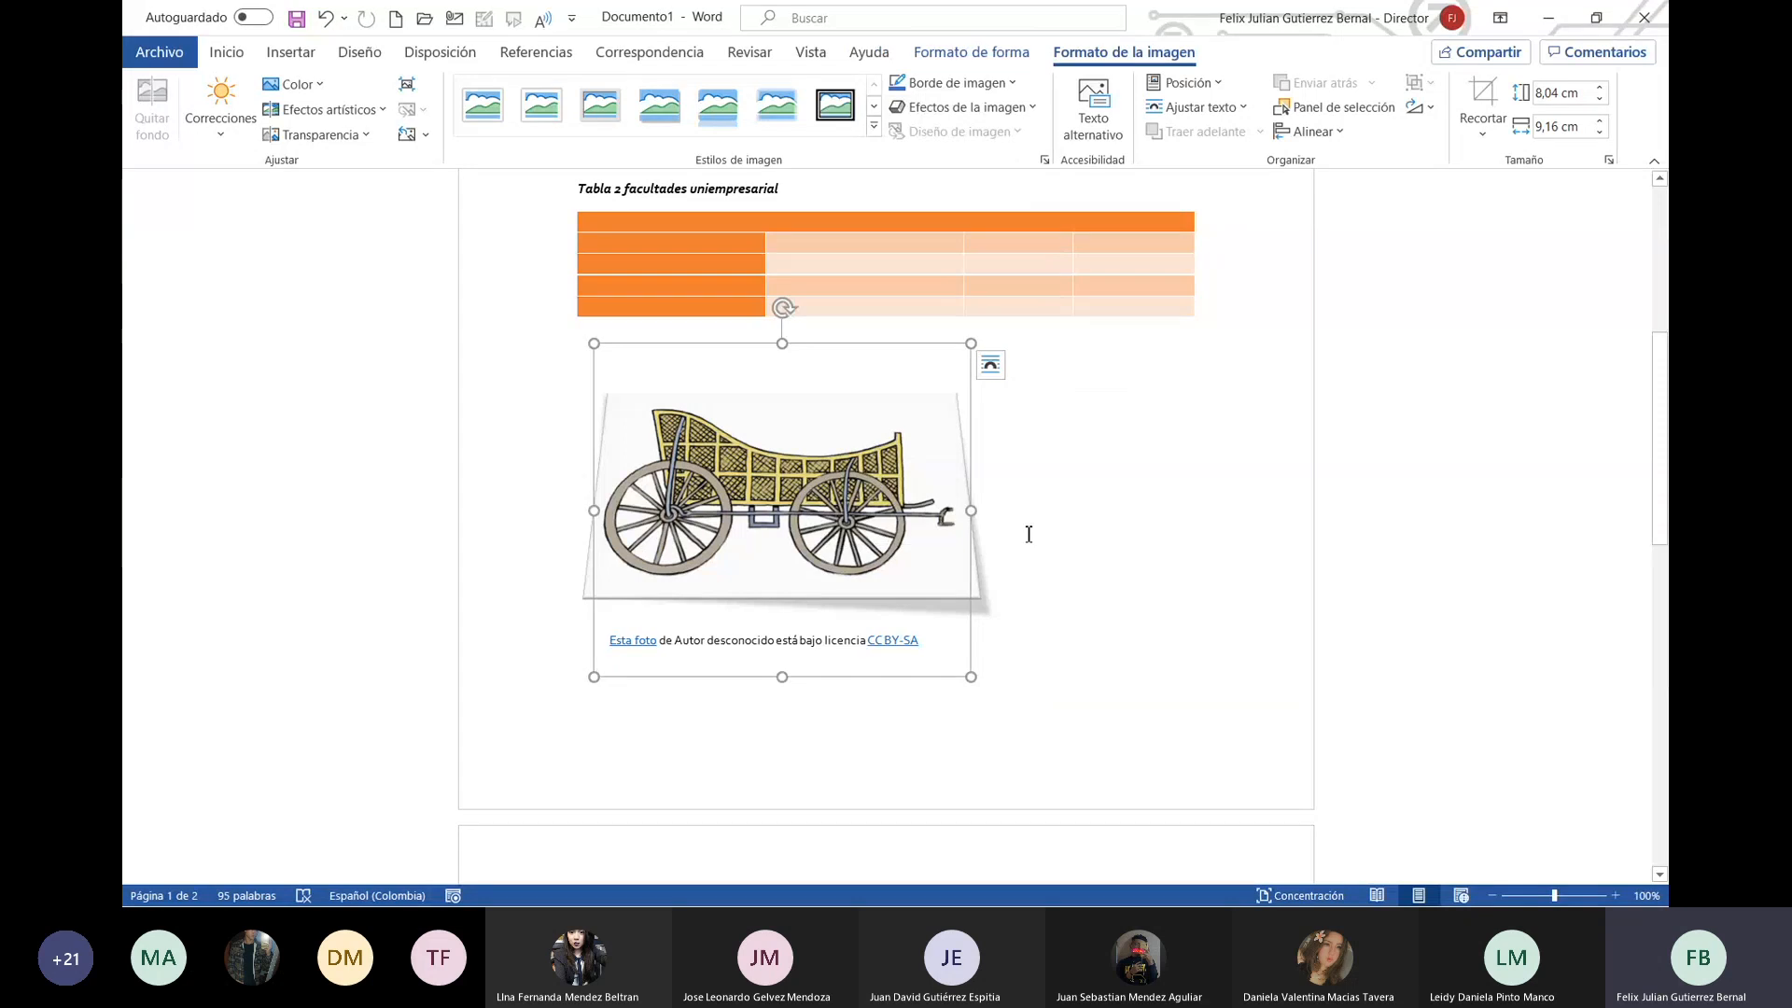
# Step: Select the cart image separately from its attribution text and review the commands available for it
pyautogui.click(225, 58)
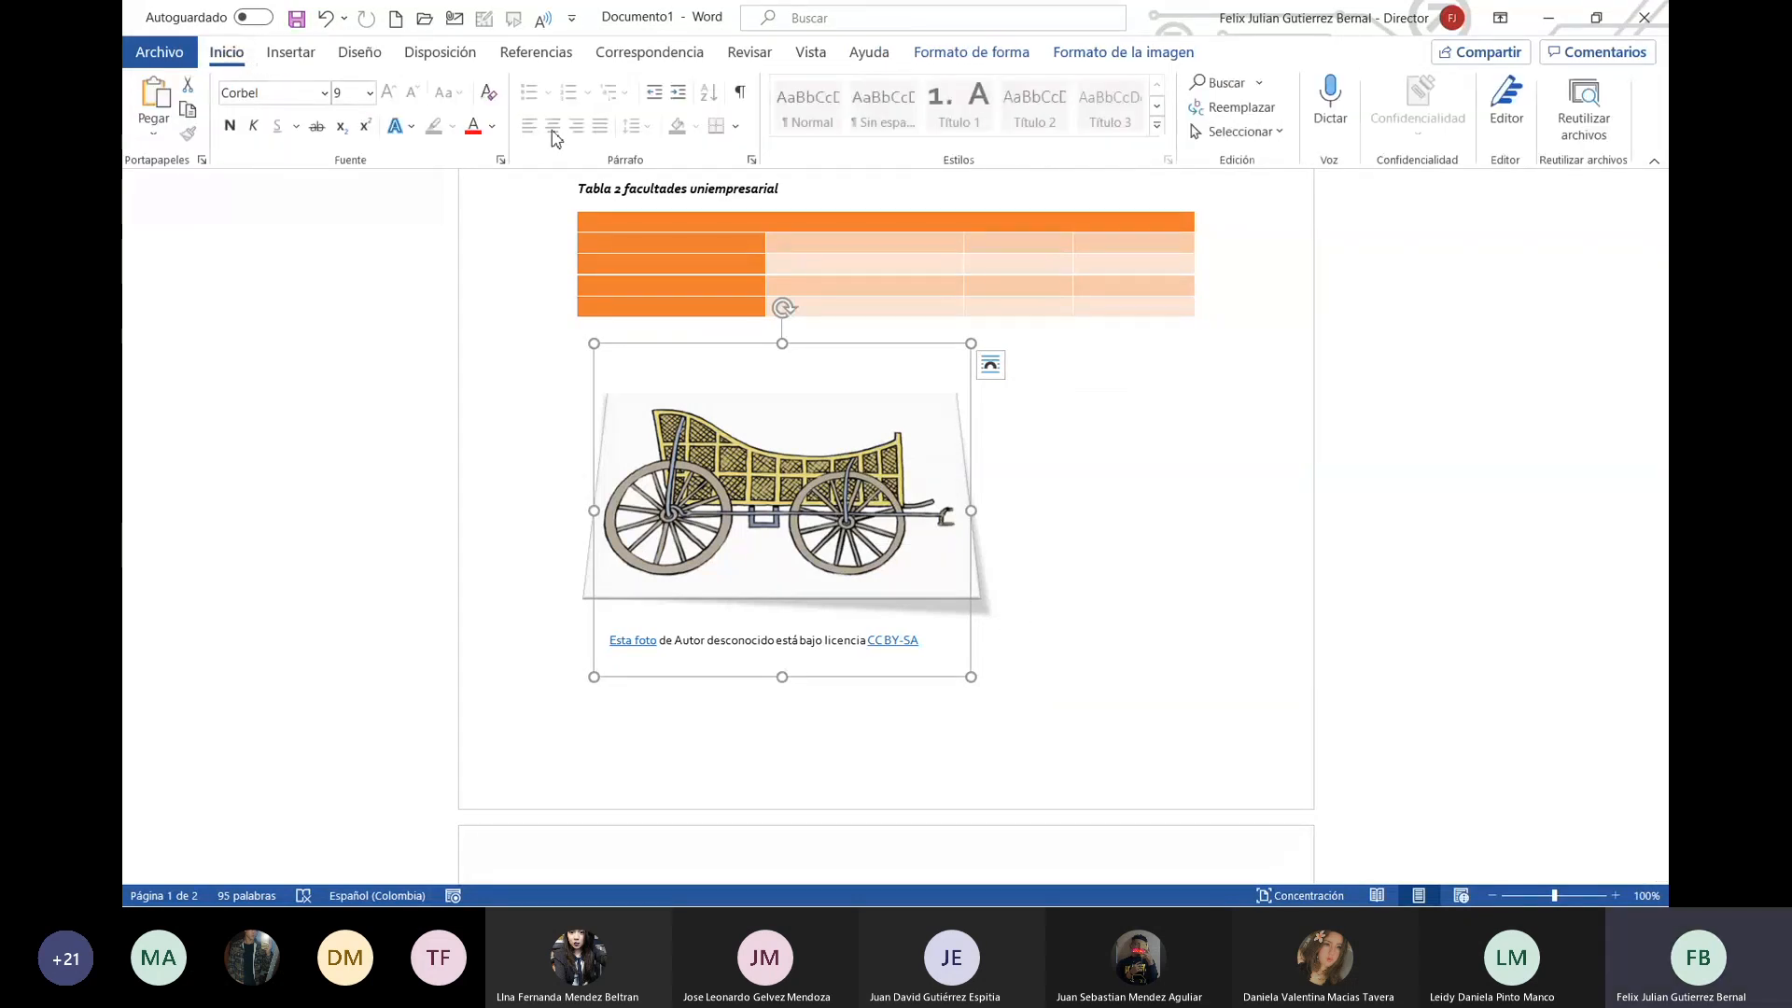
pyautogui.click(1114, 560)
pyautogui.click(900, 510)
pyautogui.click(896, 634)
pyautogui.rightClick(854, 464)
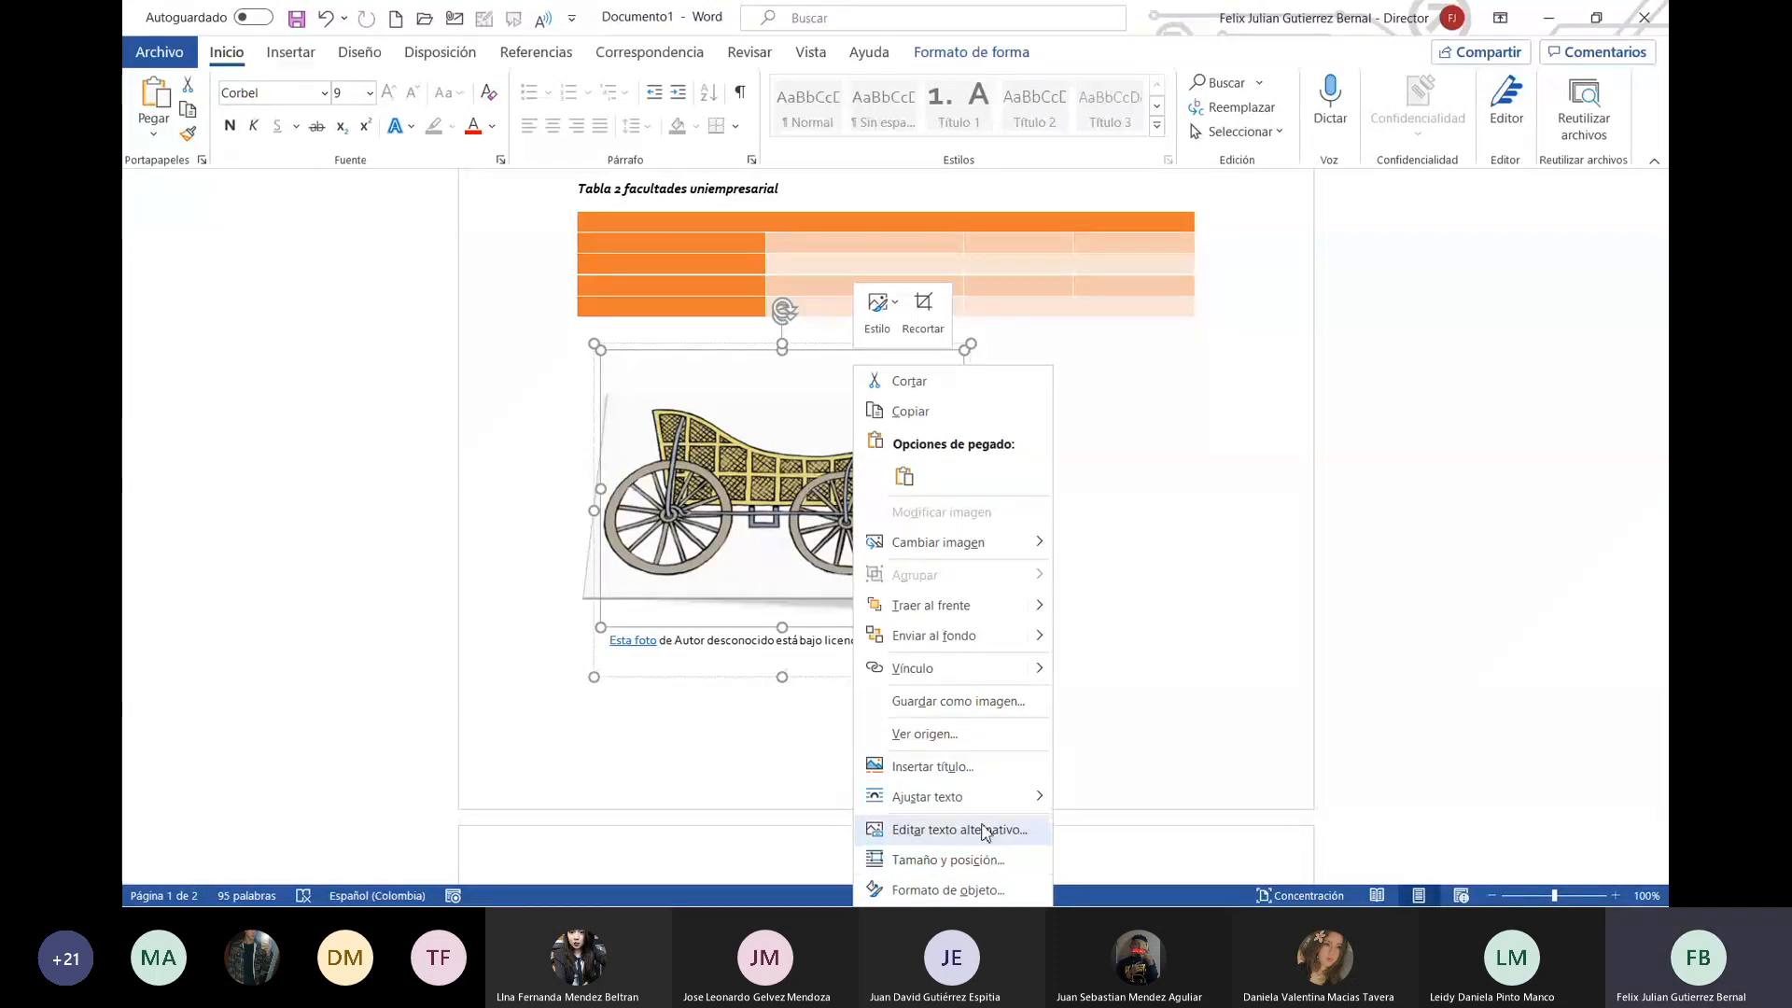
pyautogui.moveTo(977, 808)
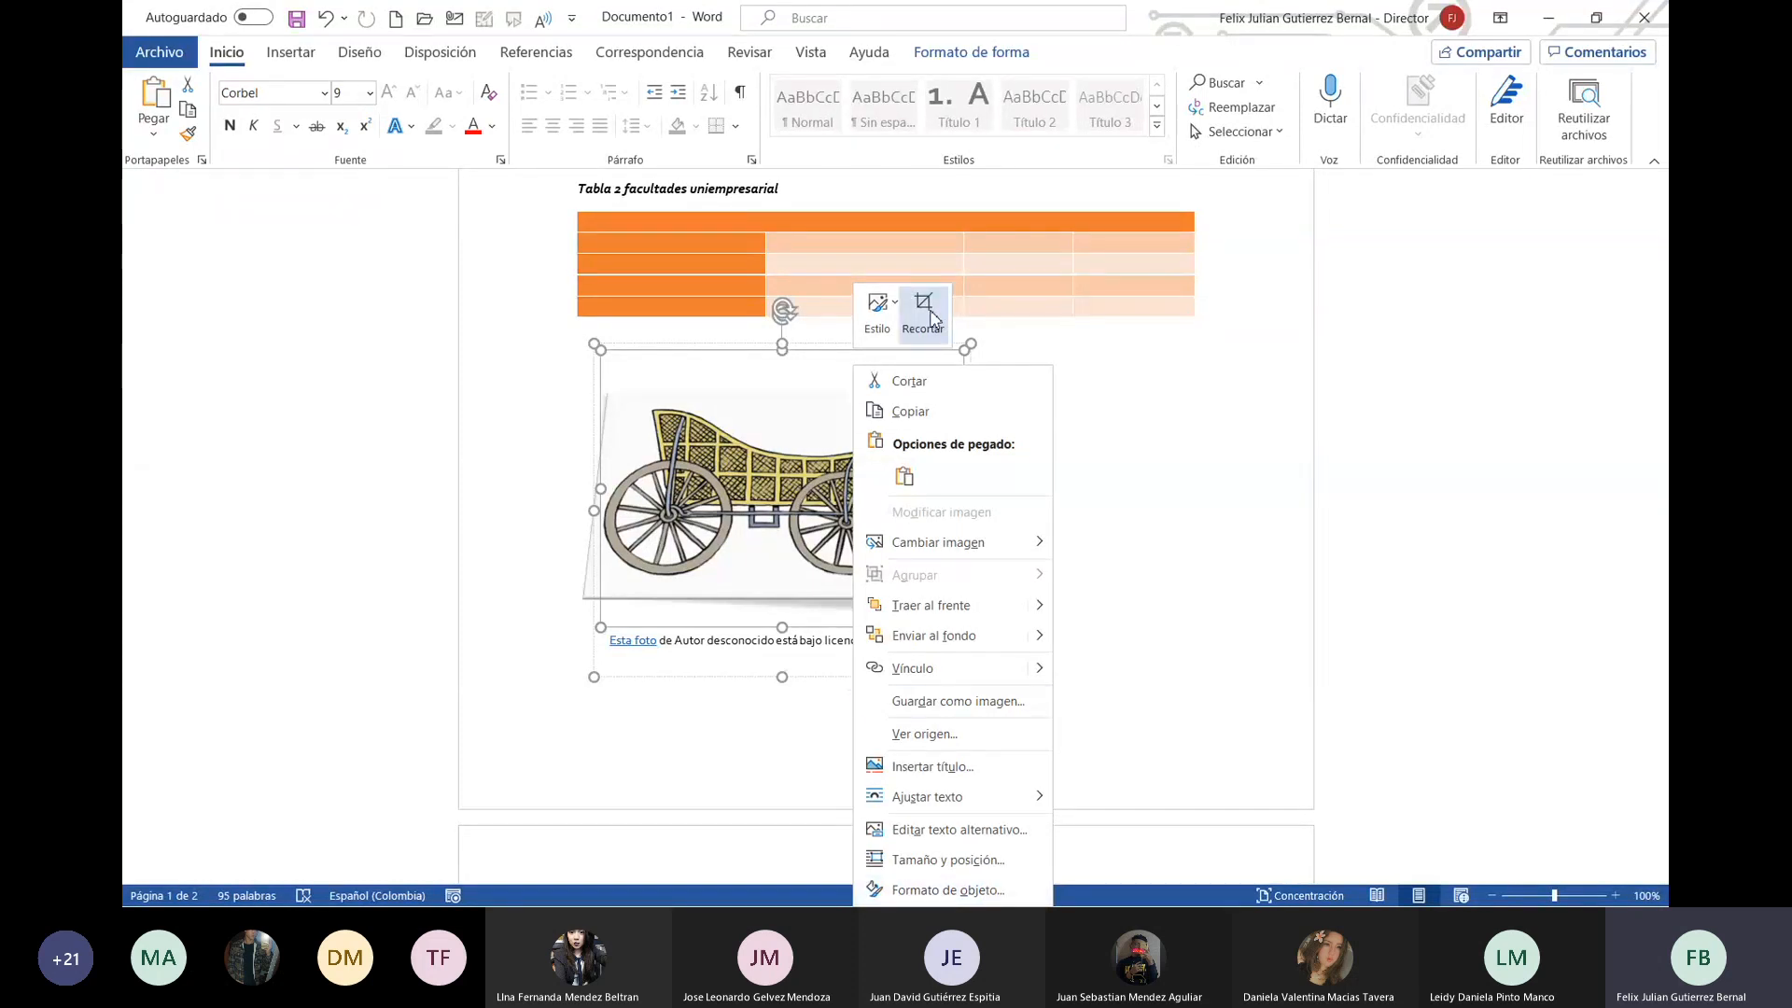
pyautogui.click(768, 428)
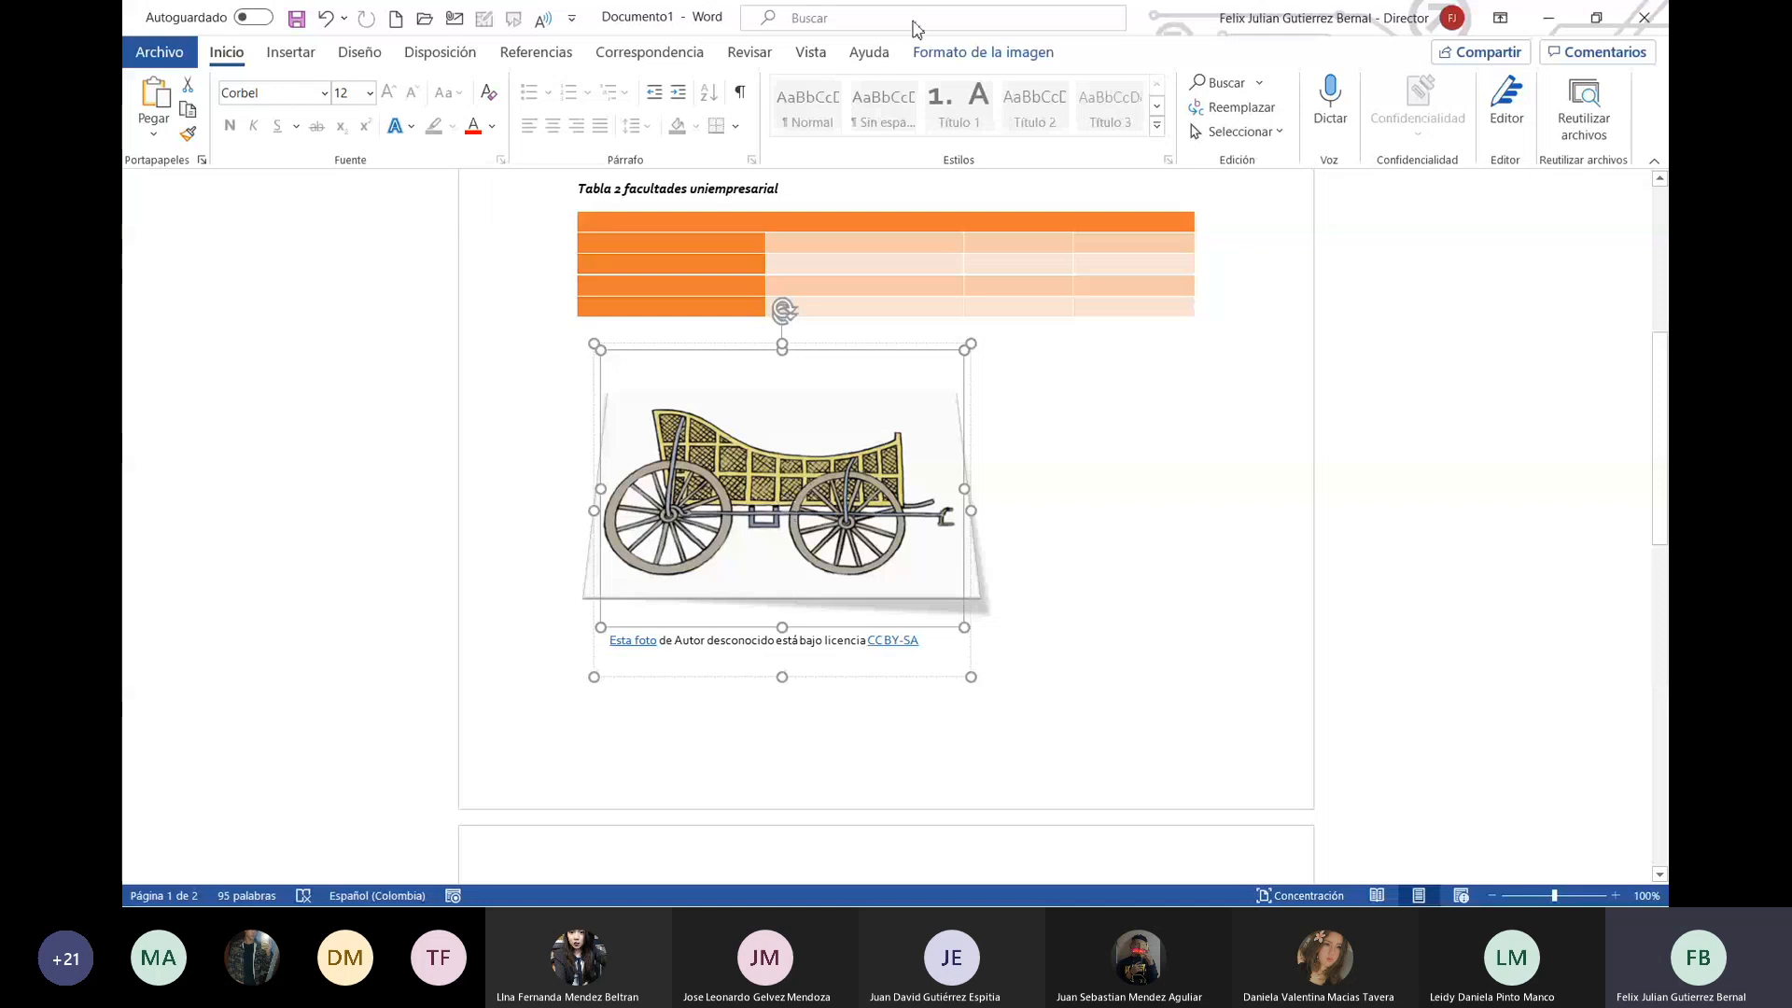
# Step: Examine the position and arrangement options in the cart image's formatting commands
pyautogui.click(983, 52)
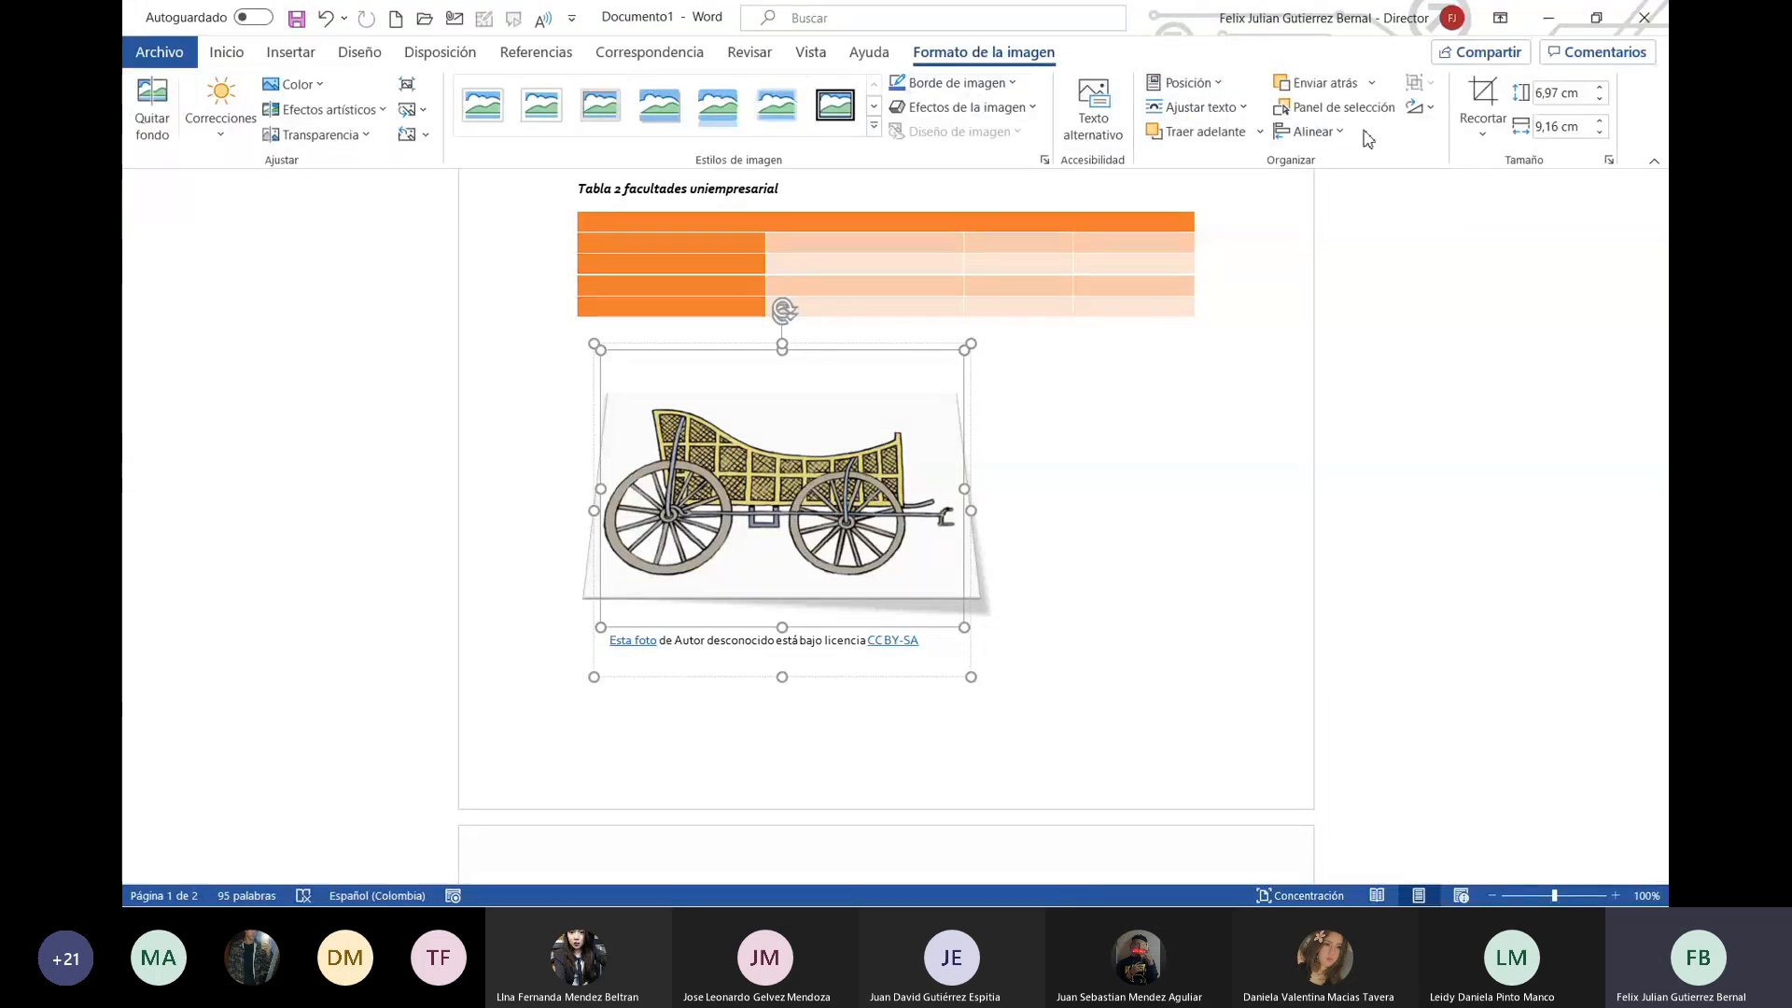
pyautogui.click(1219, 85)
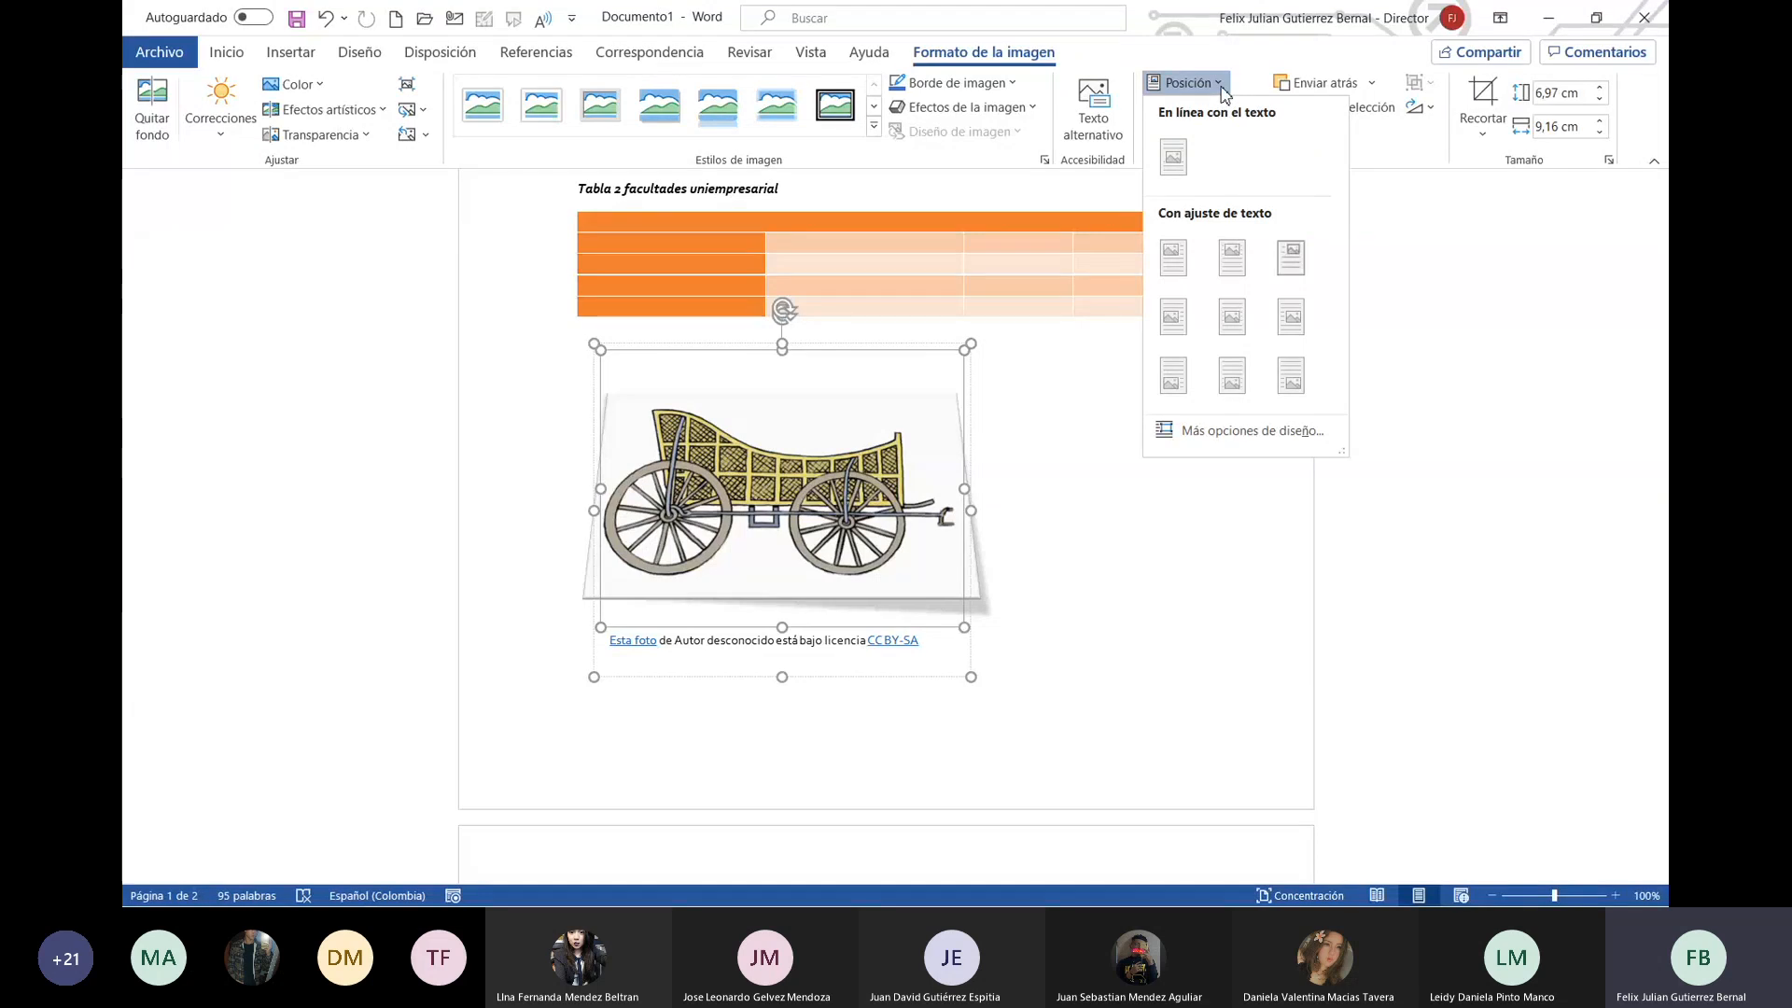
pyautogui.click(1372, 56)
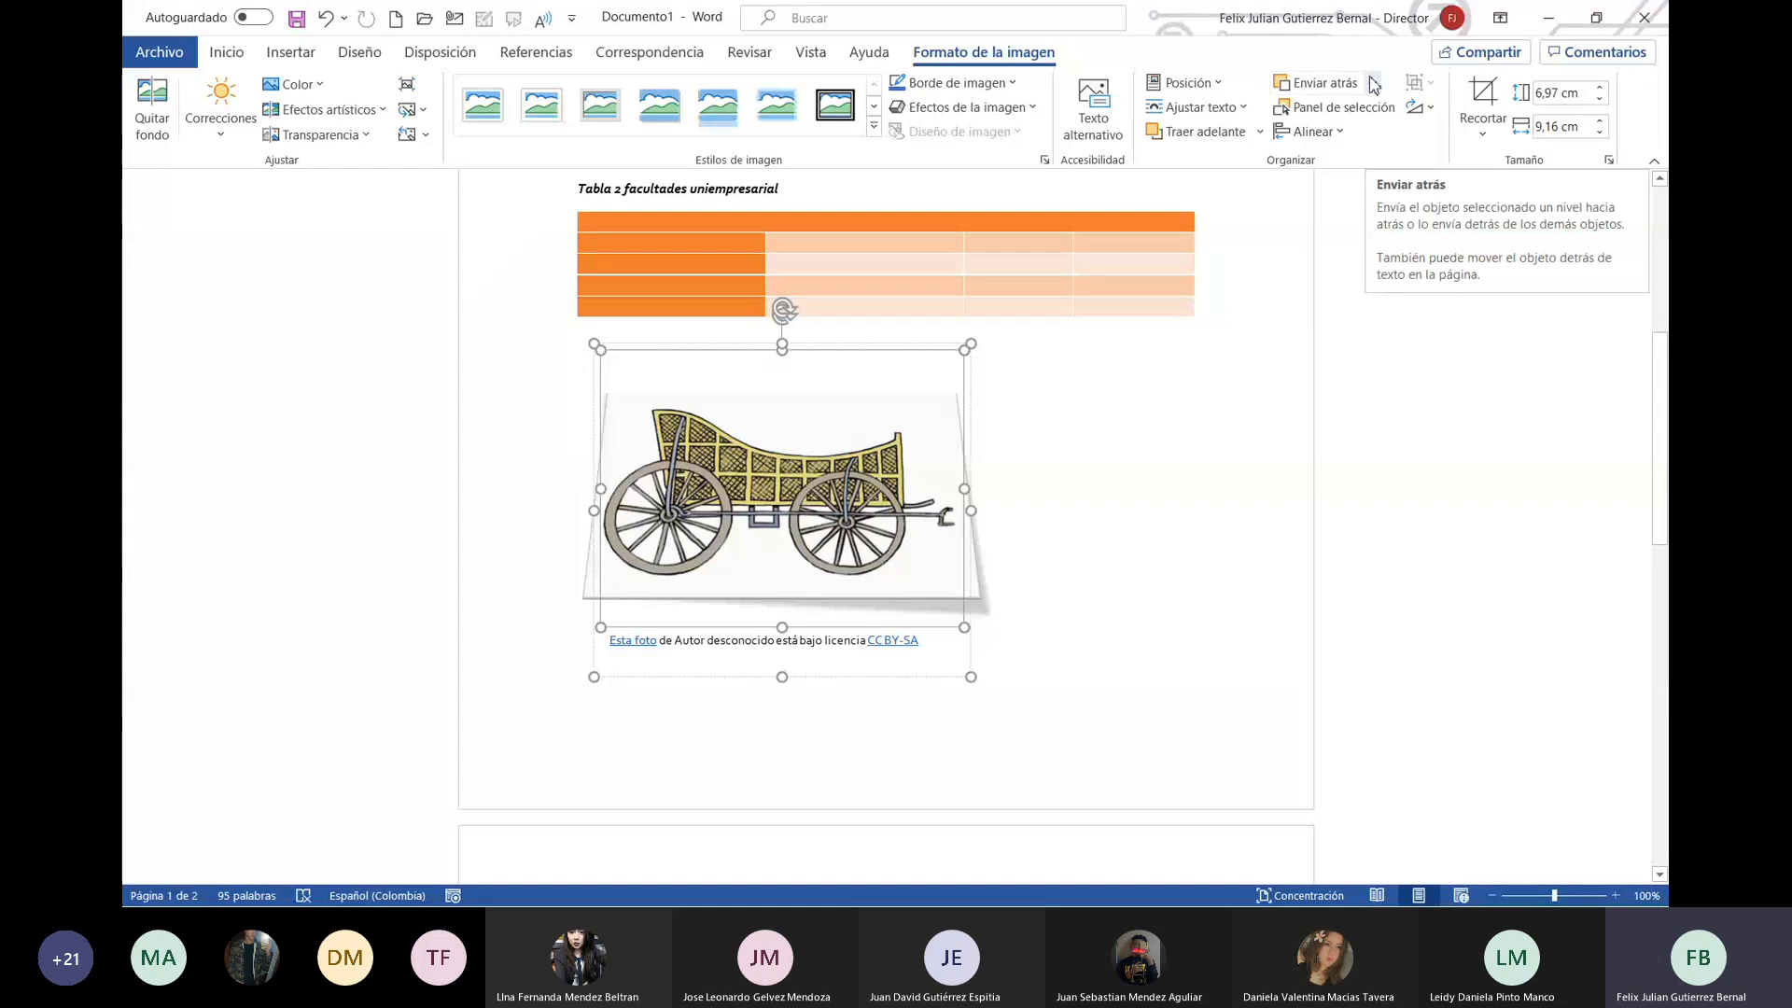
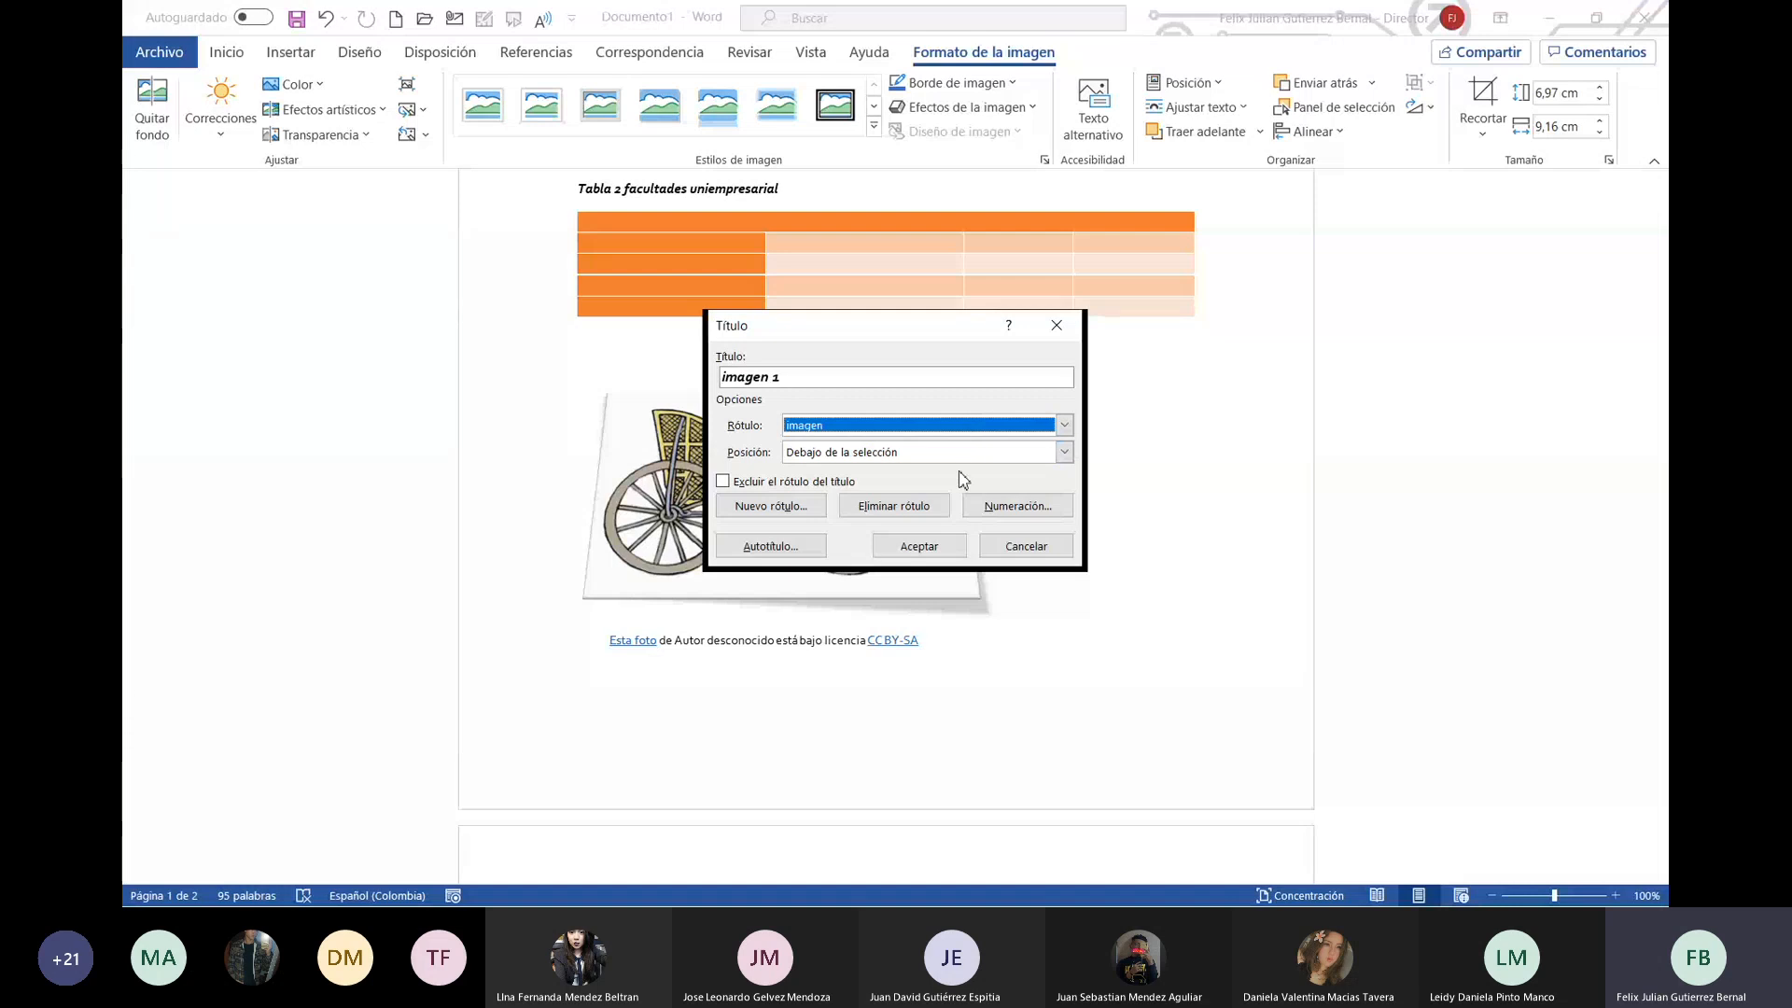
# Step: Add the caption "imagen 1 facultad de ingeniería" below the cart picture
pyautogui.click(844, 381)
pyautogui.write('facu')
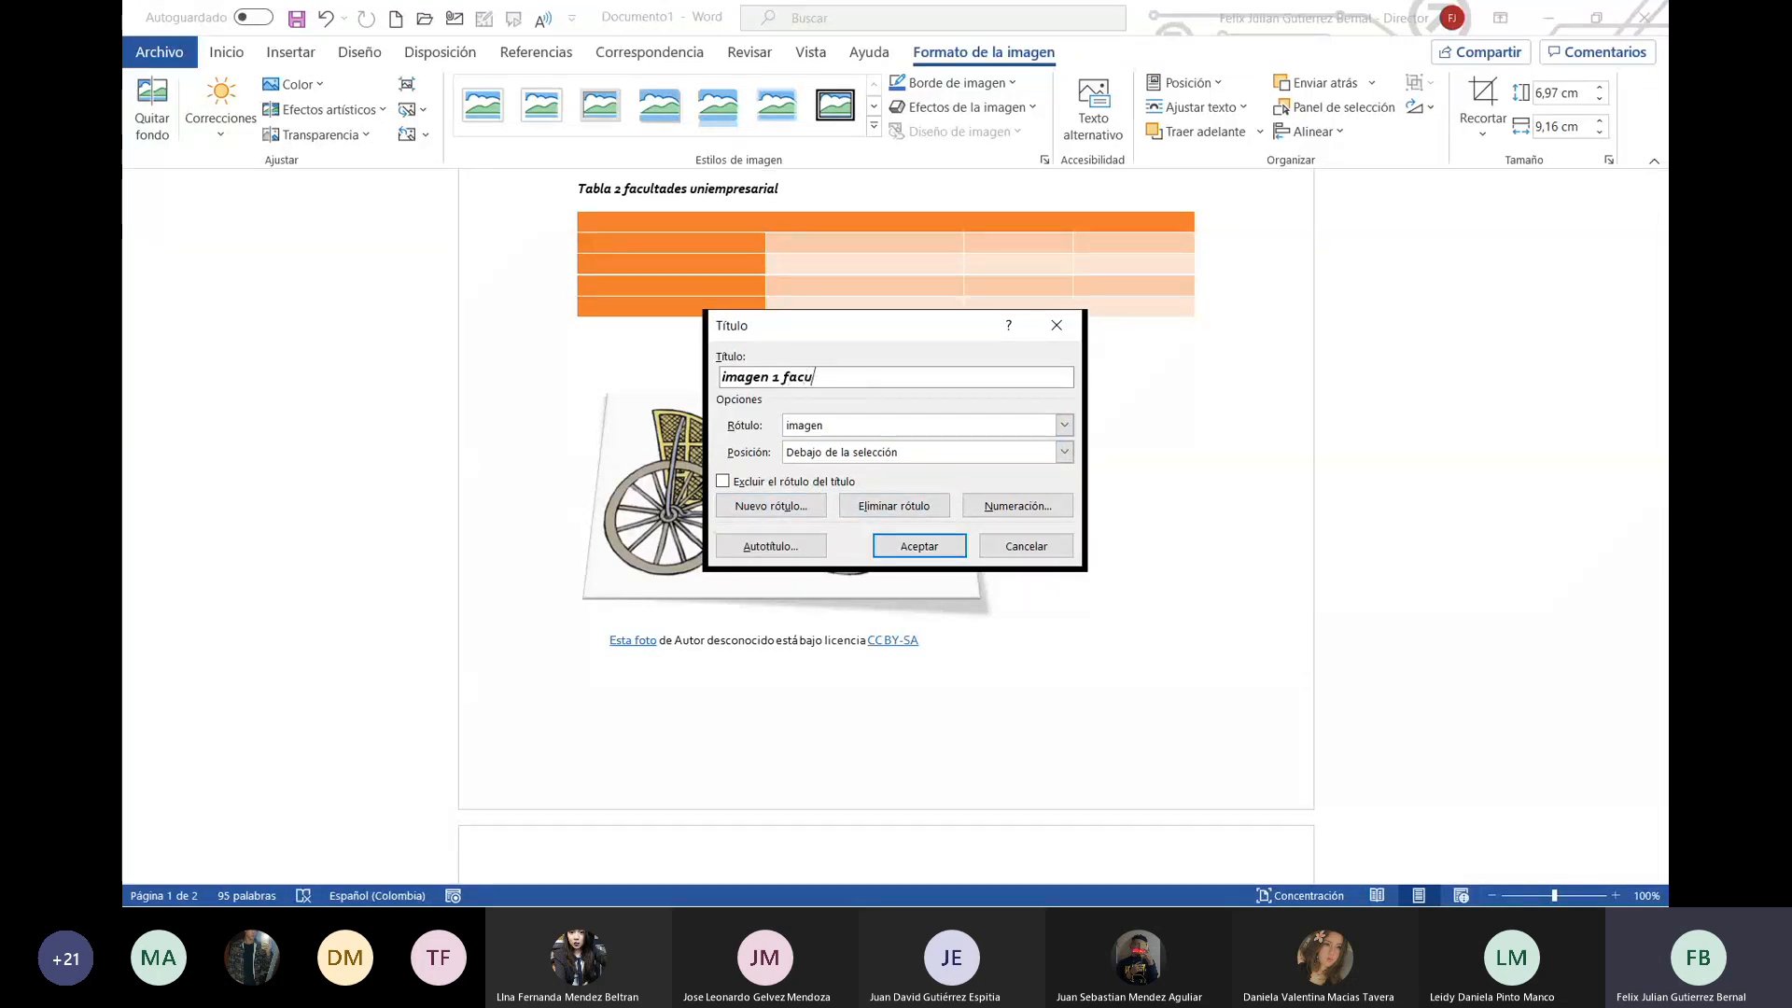
pyautogui.write('ltad de ')
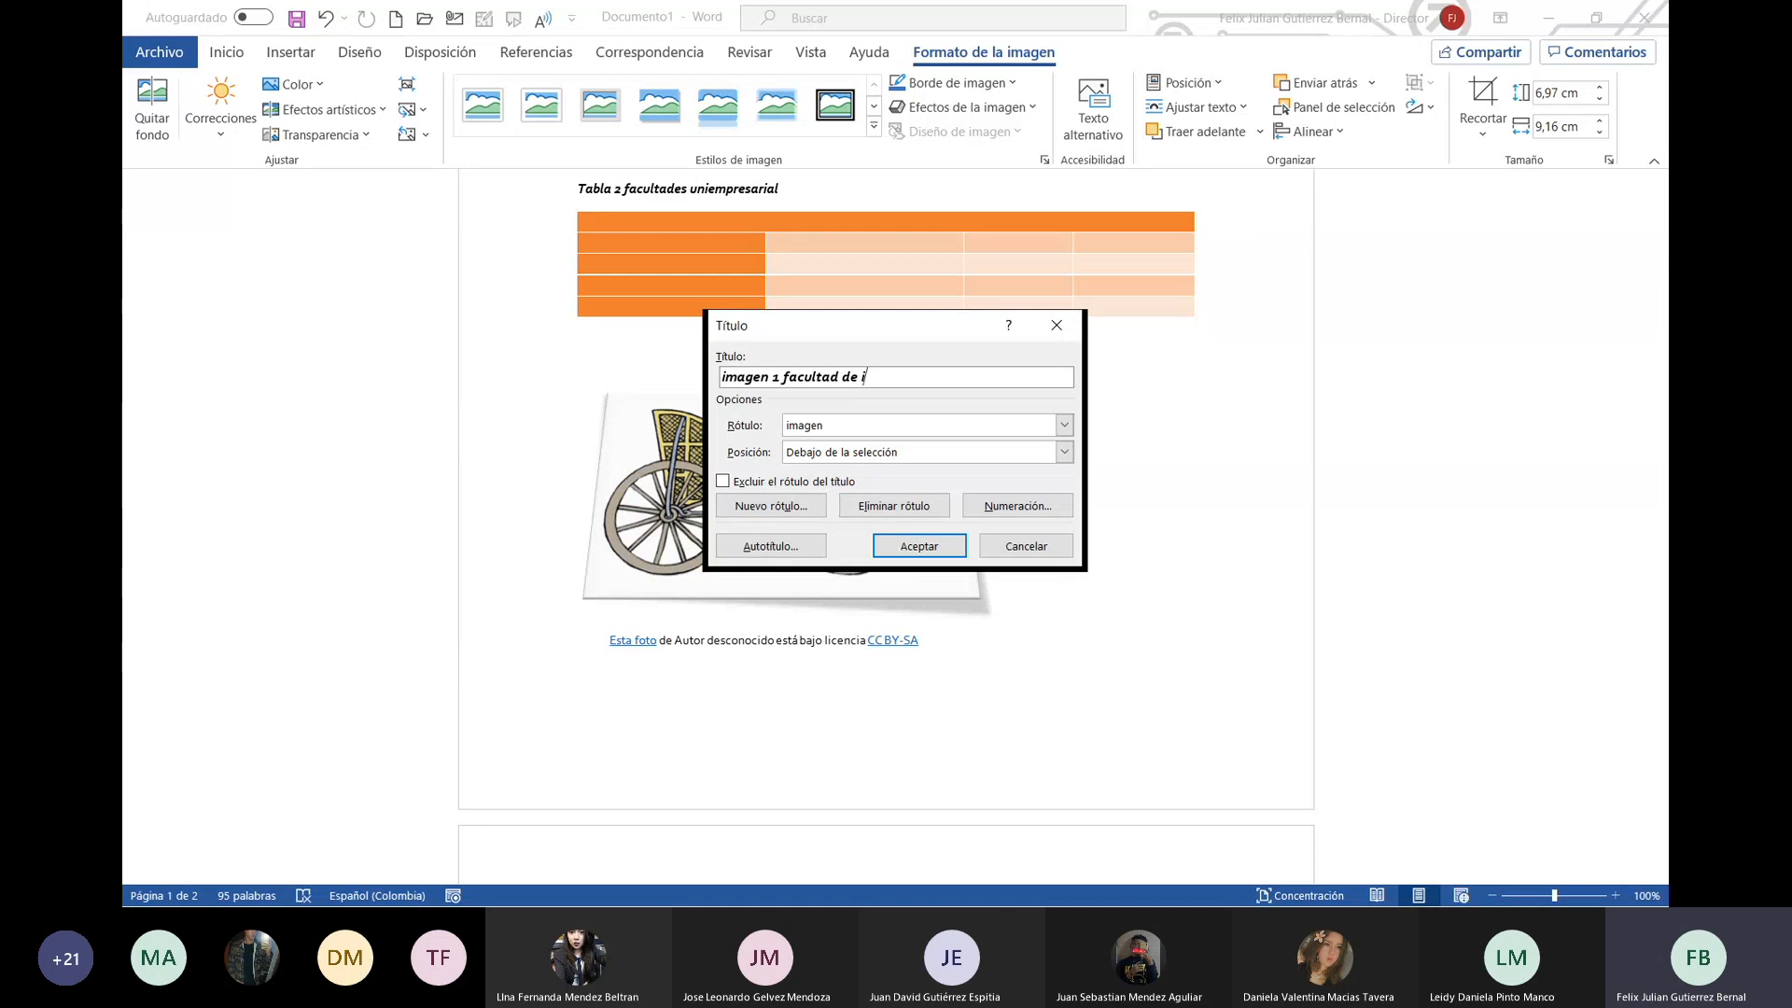
pyautogui.write('ingeniería')
pyautogui.click(905, 546)
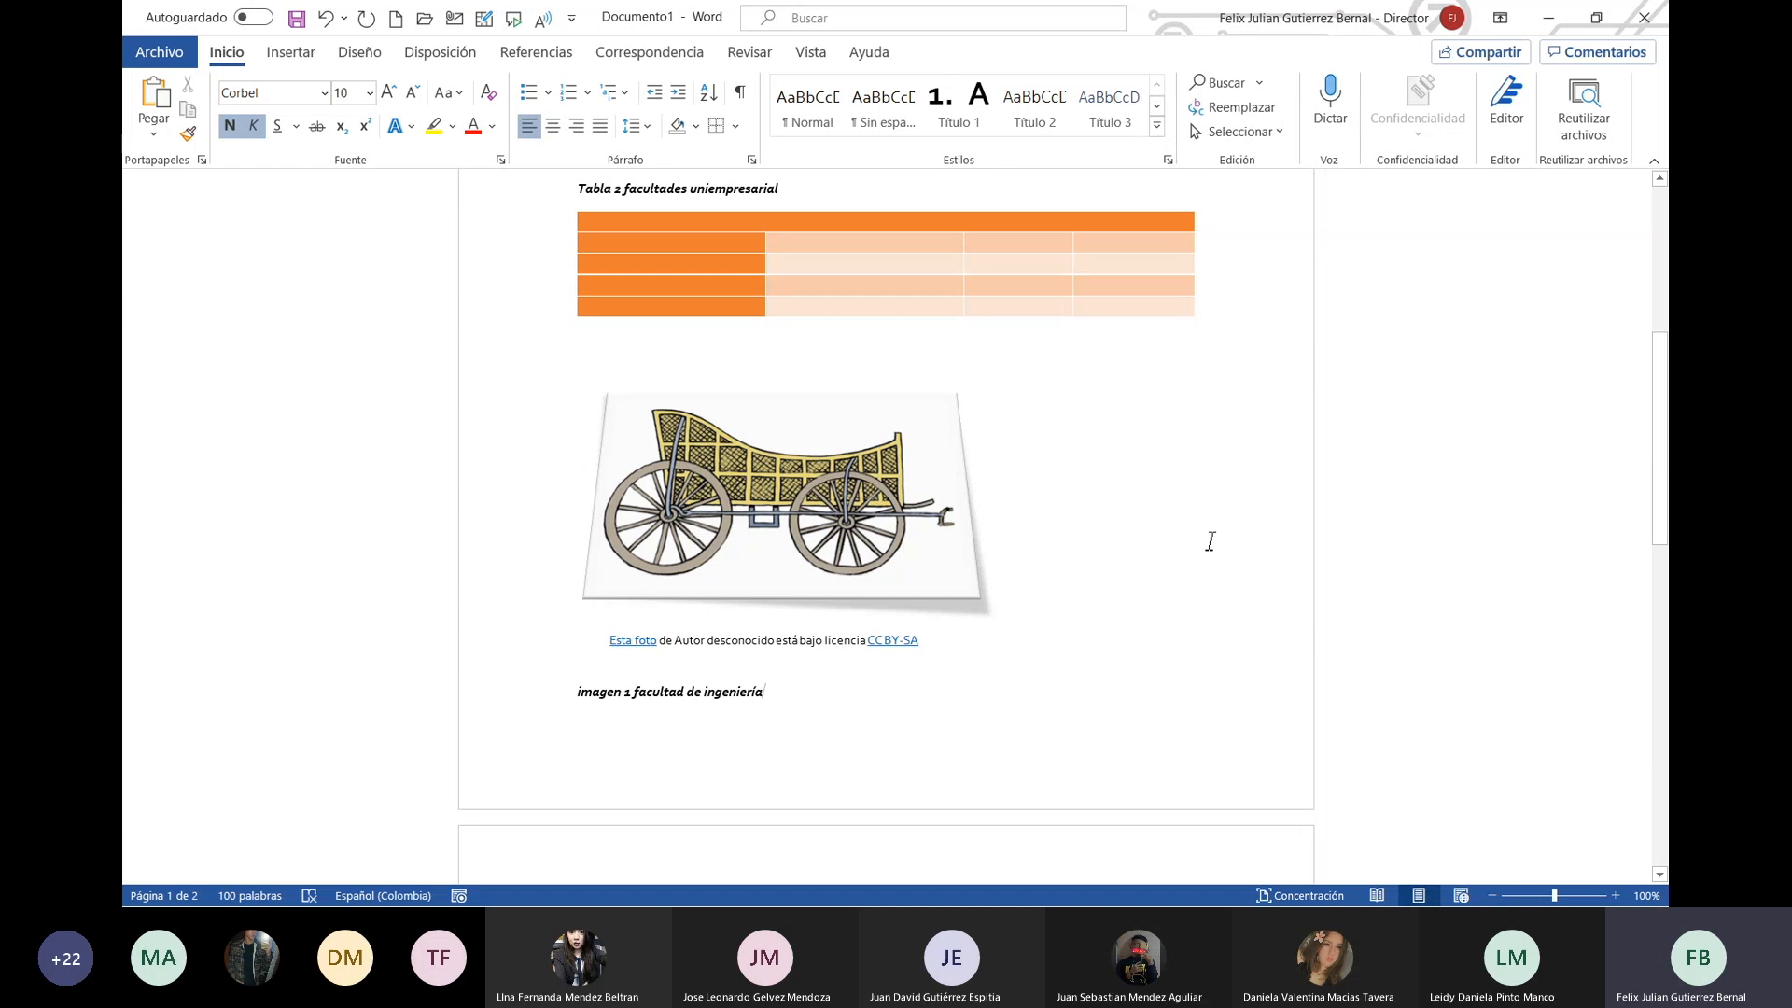
# Step: Examine the cart picture's caption, the style applied to it and how it compares with the table captions
pyautogui.click(705, 518)
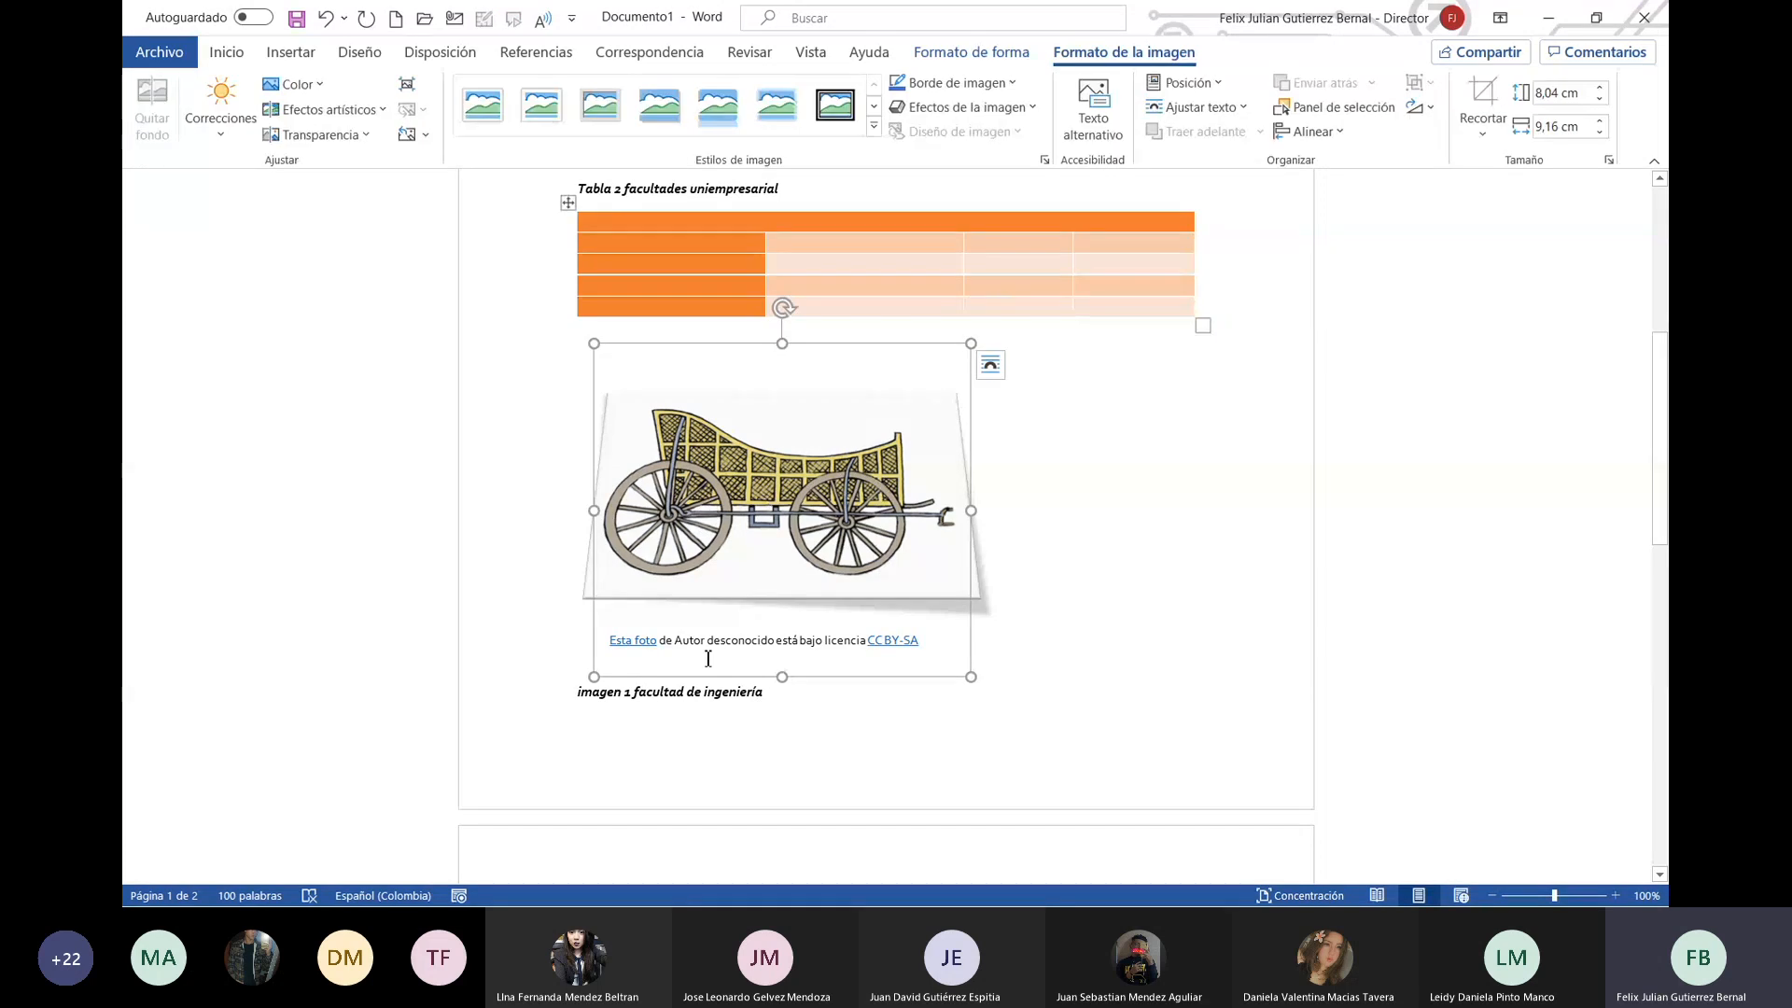
pyautogui.click(705, 707)
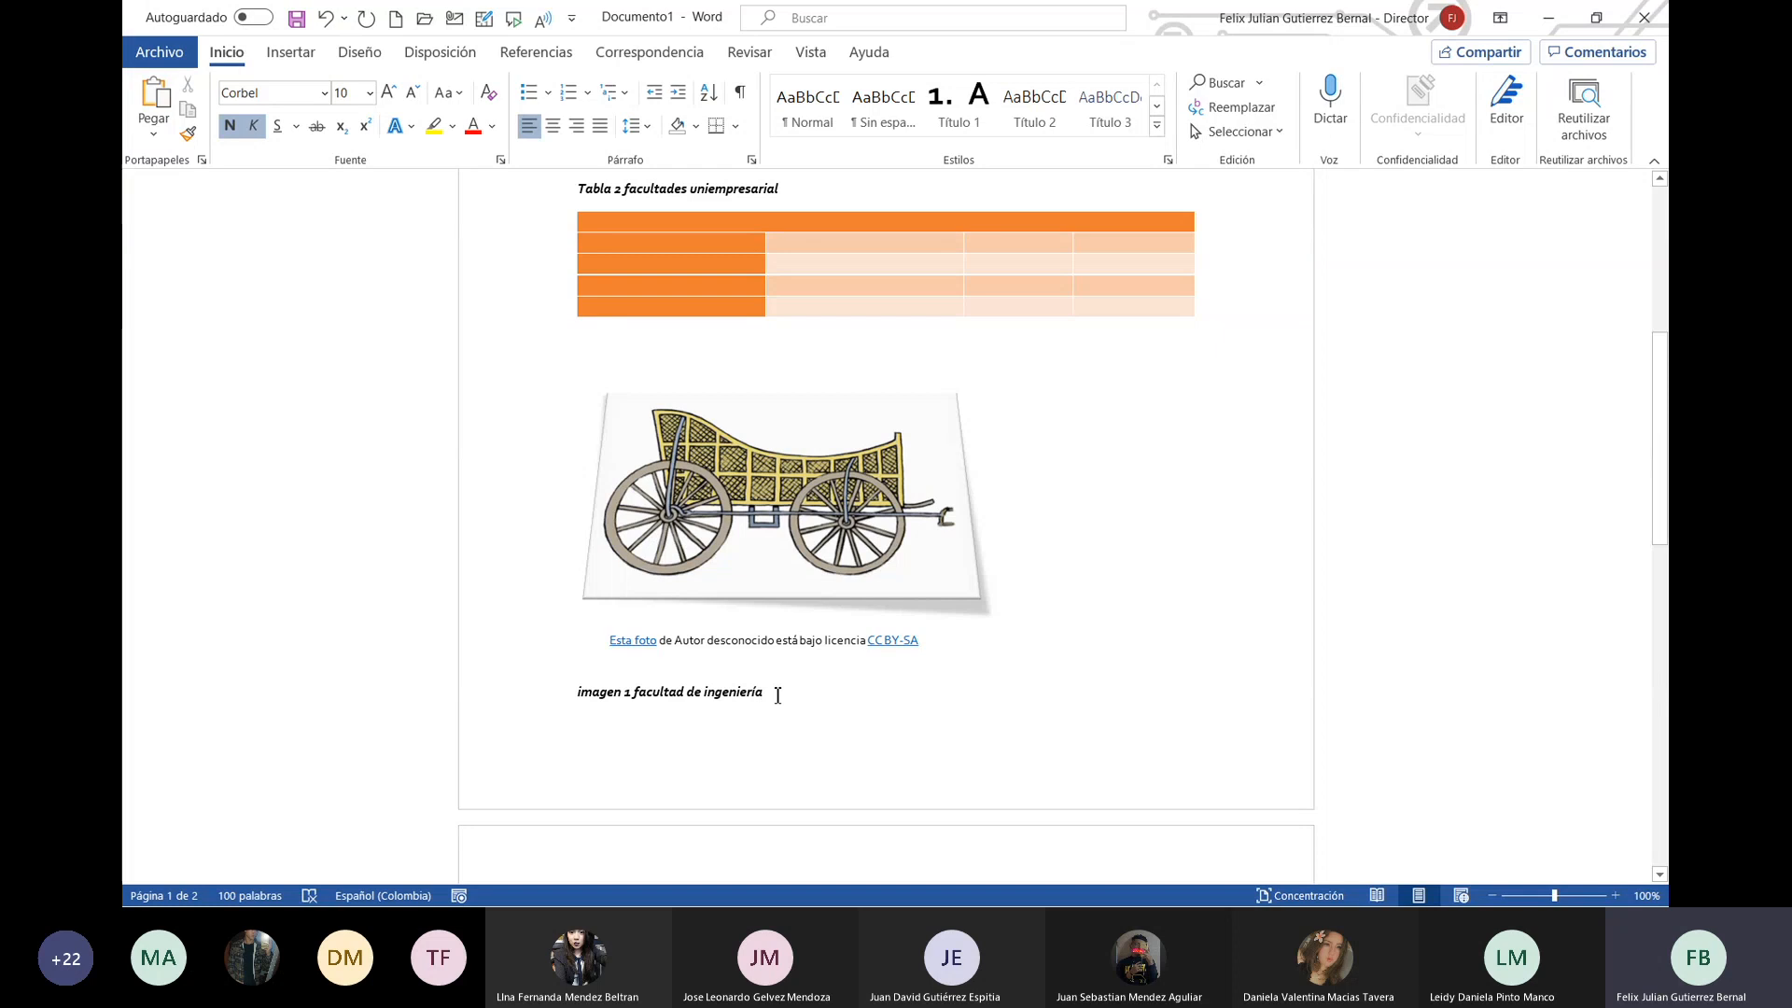
pyautogui.click(1157, 127)
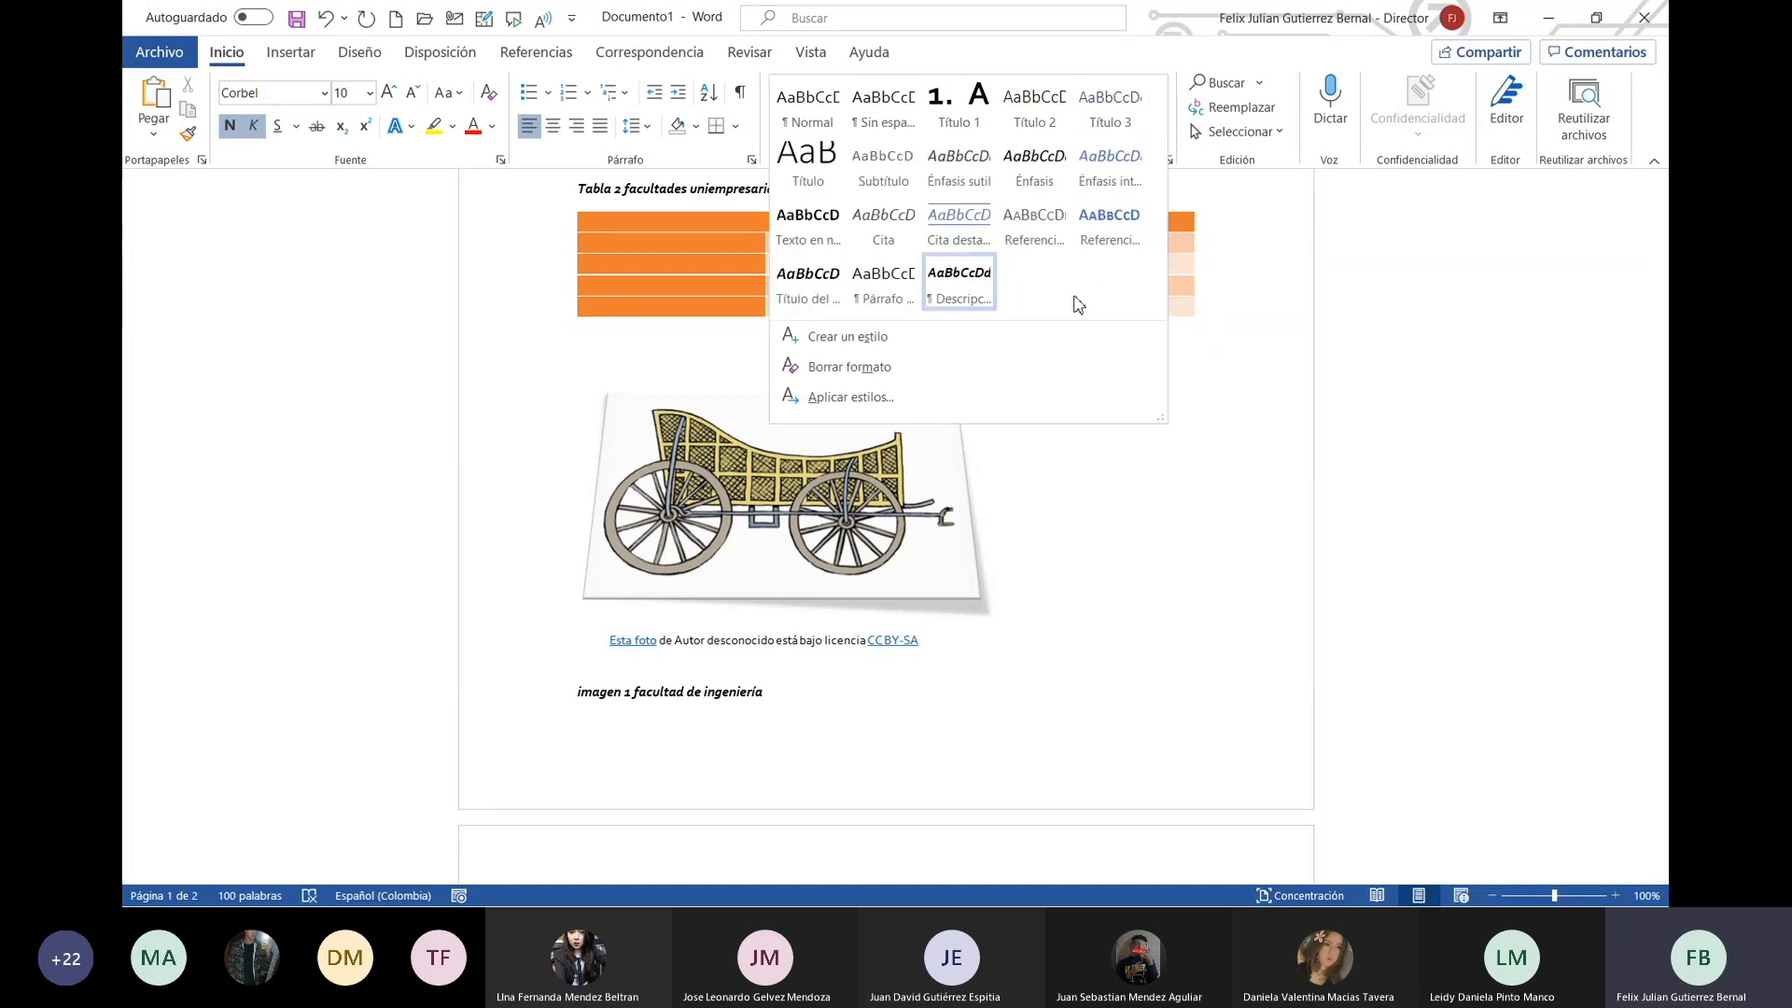
pyautogui.press('Escape')
pyautogui.scroll(7, 892, 385)
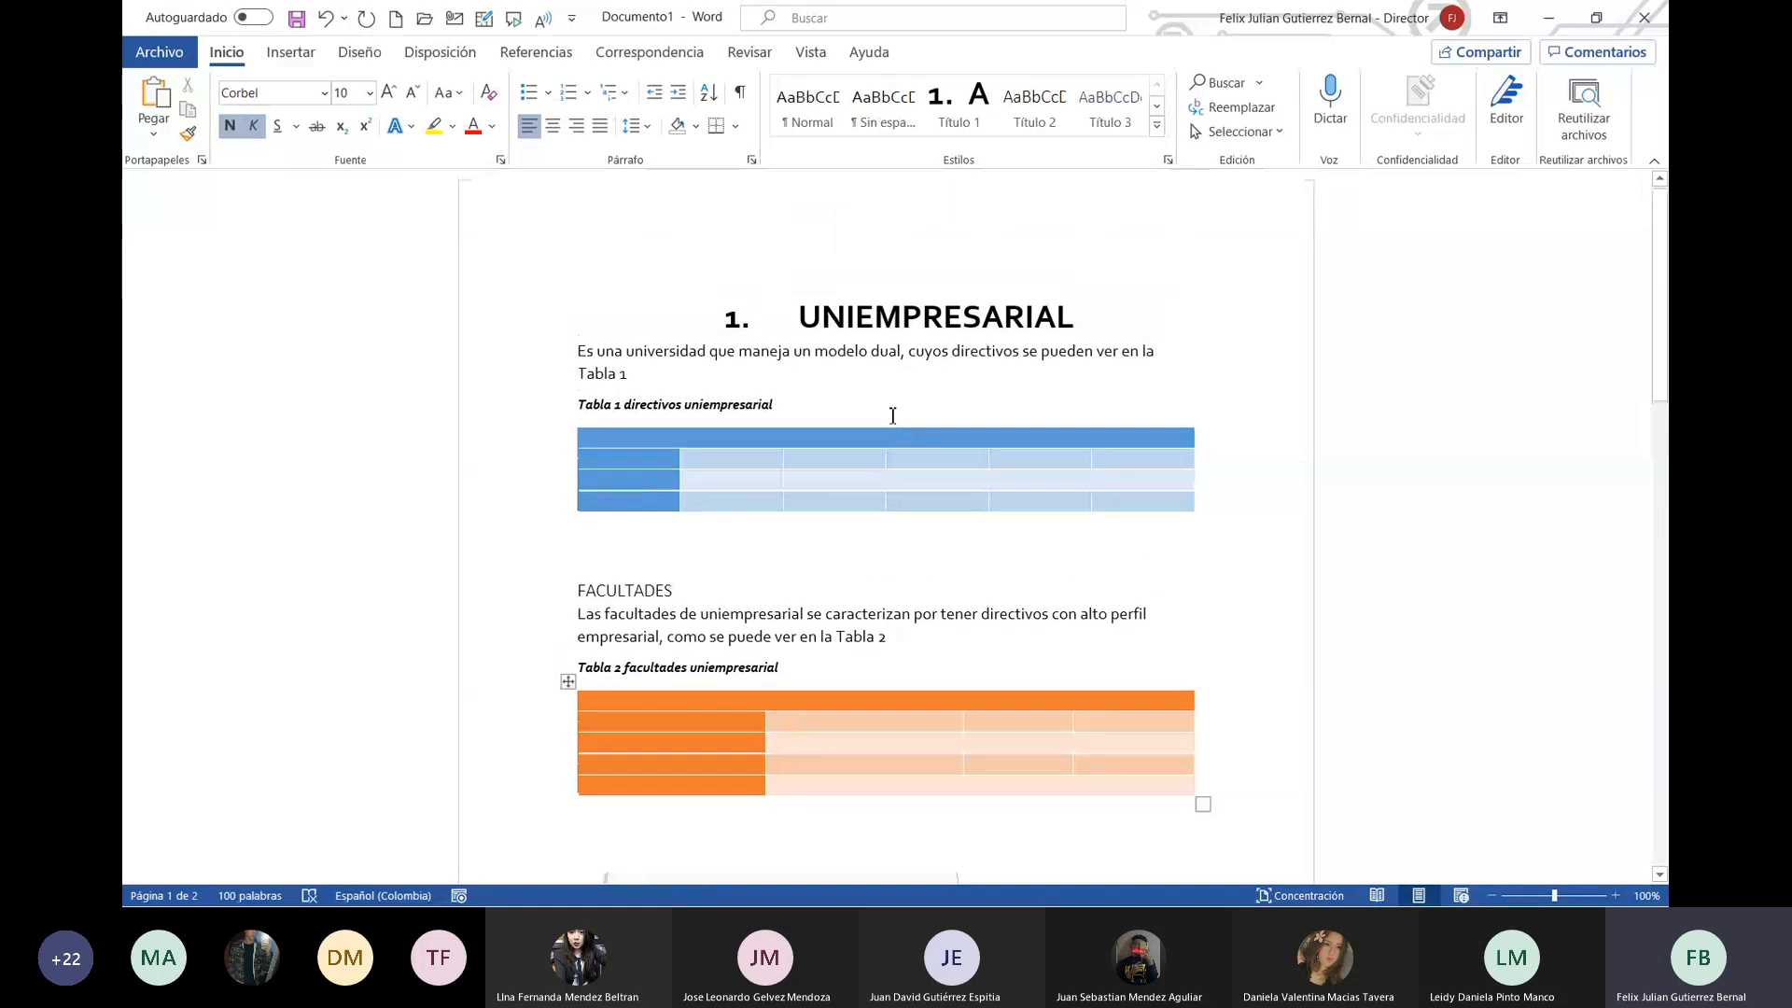
pyautogui.scroll(-1, 906, 502)
pyautogui.scroll(-8, 906, 502)
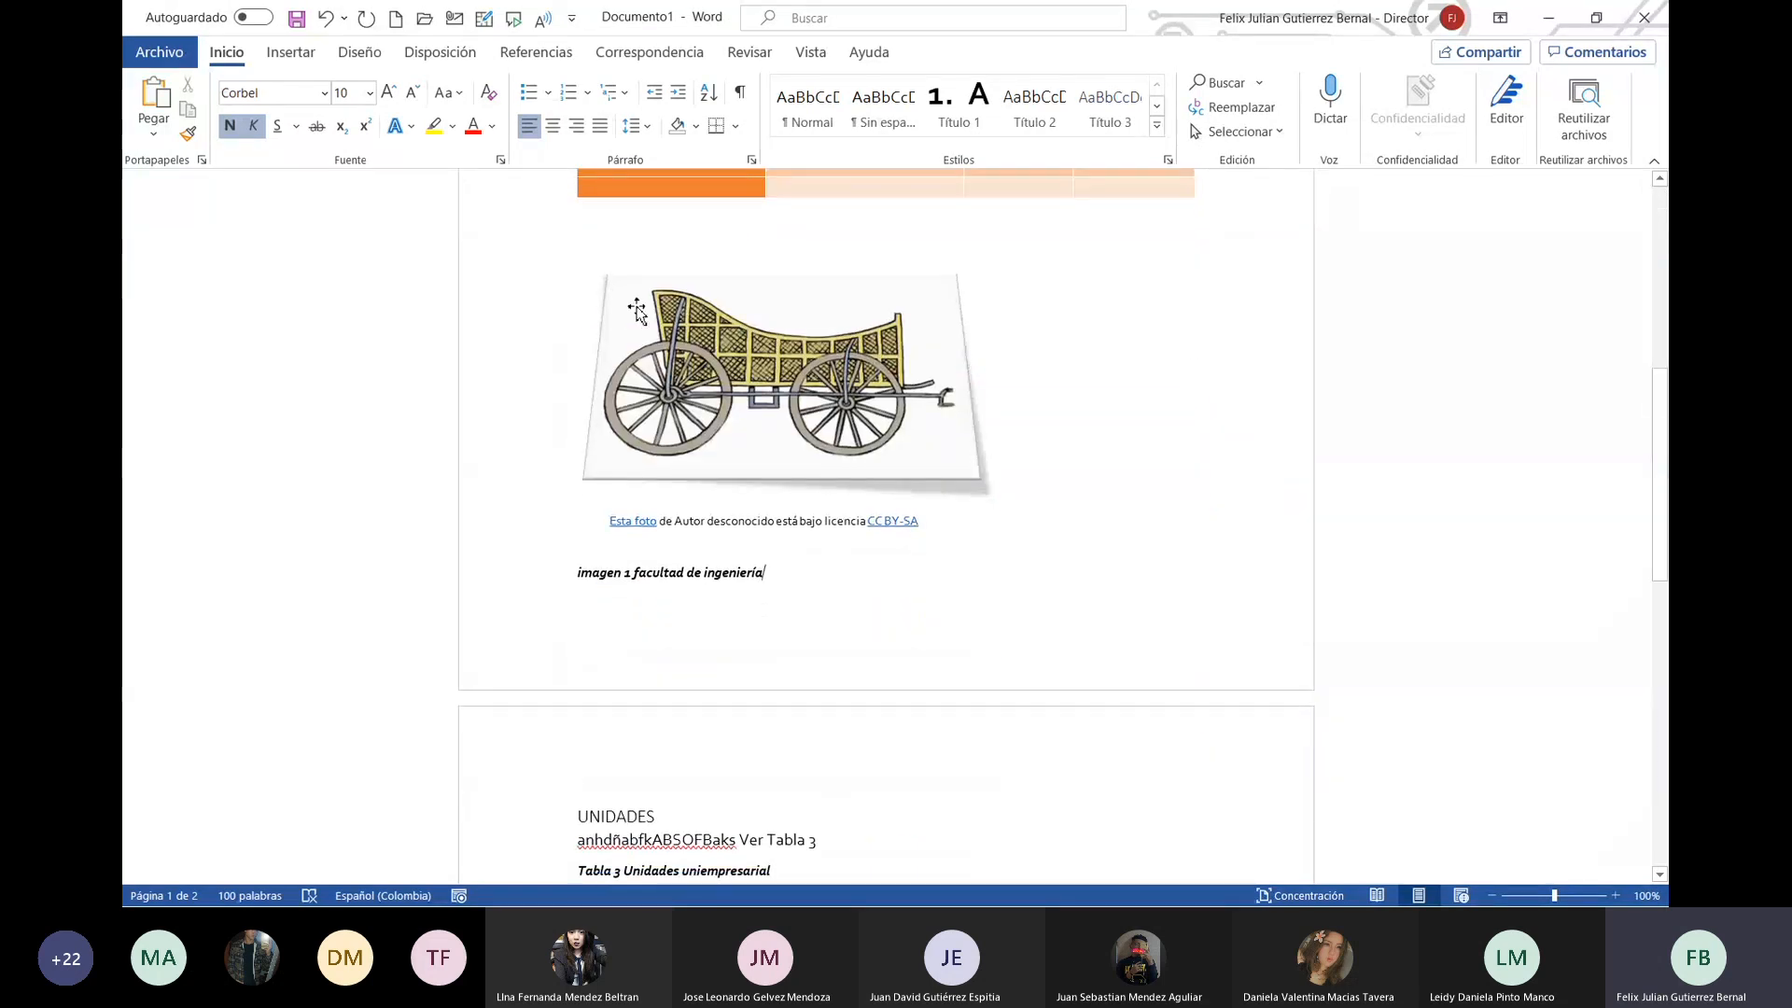
pyautogui.click(621, 245)
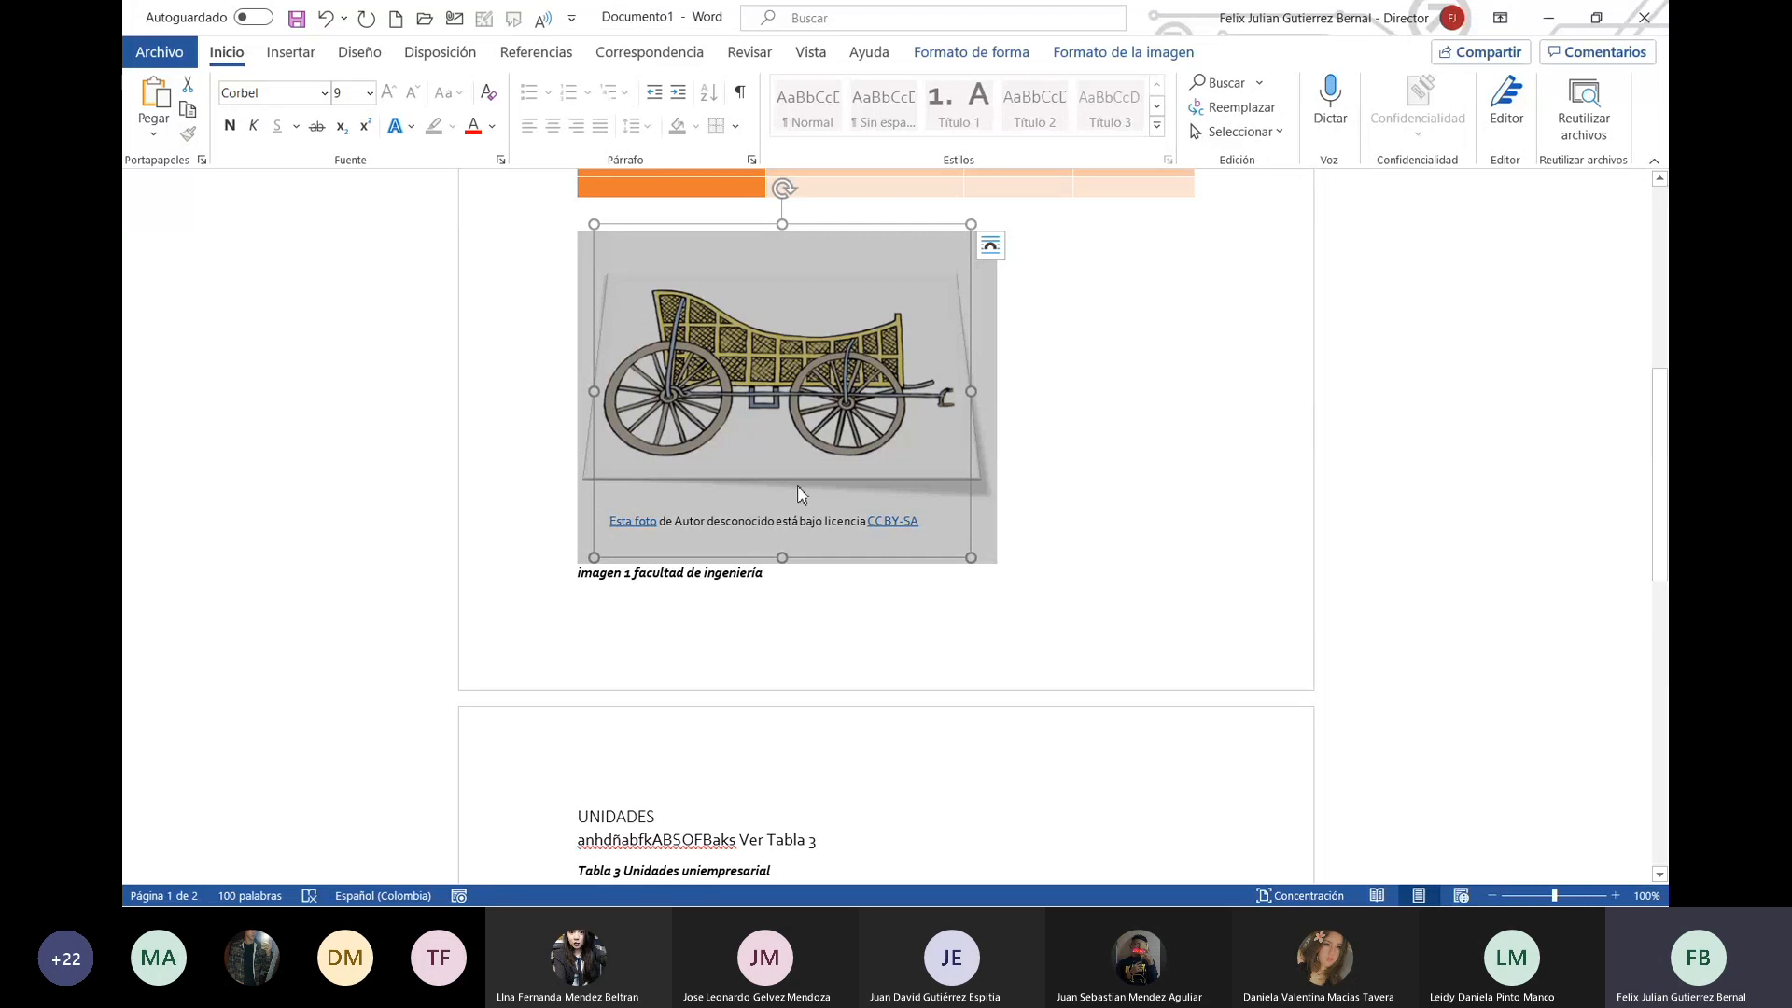
pyautogui.click(856, 633)
# Step: Add an empty paragraph after the "Ver Tabla 3" line in the UNIDADES section
pyautogui.scroll(-3, 873, 523)
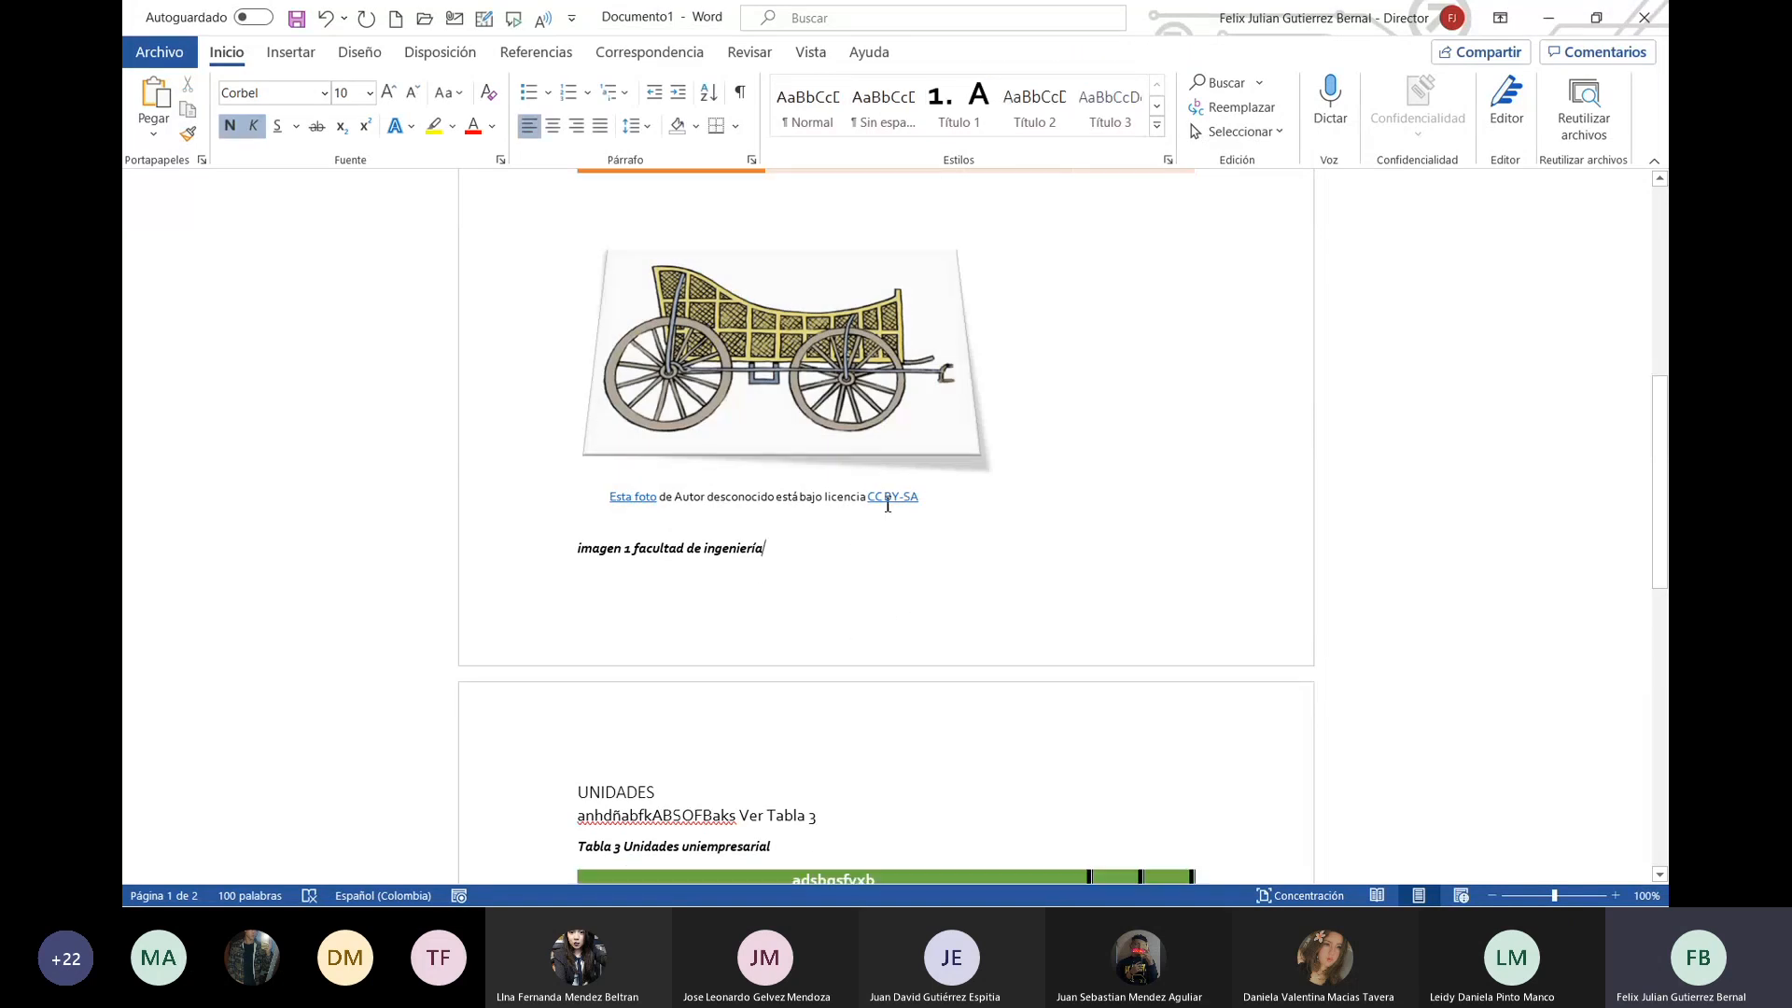
pyautogui.scroll(-1, 887, 504)
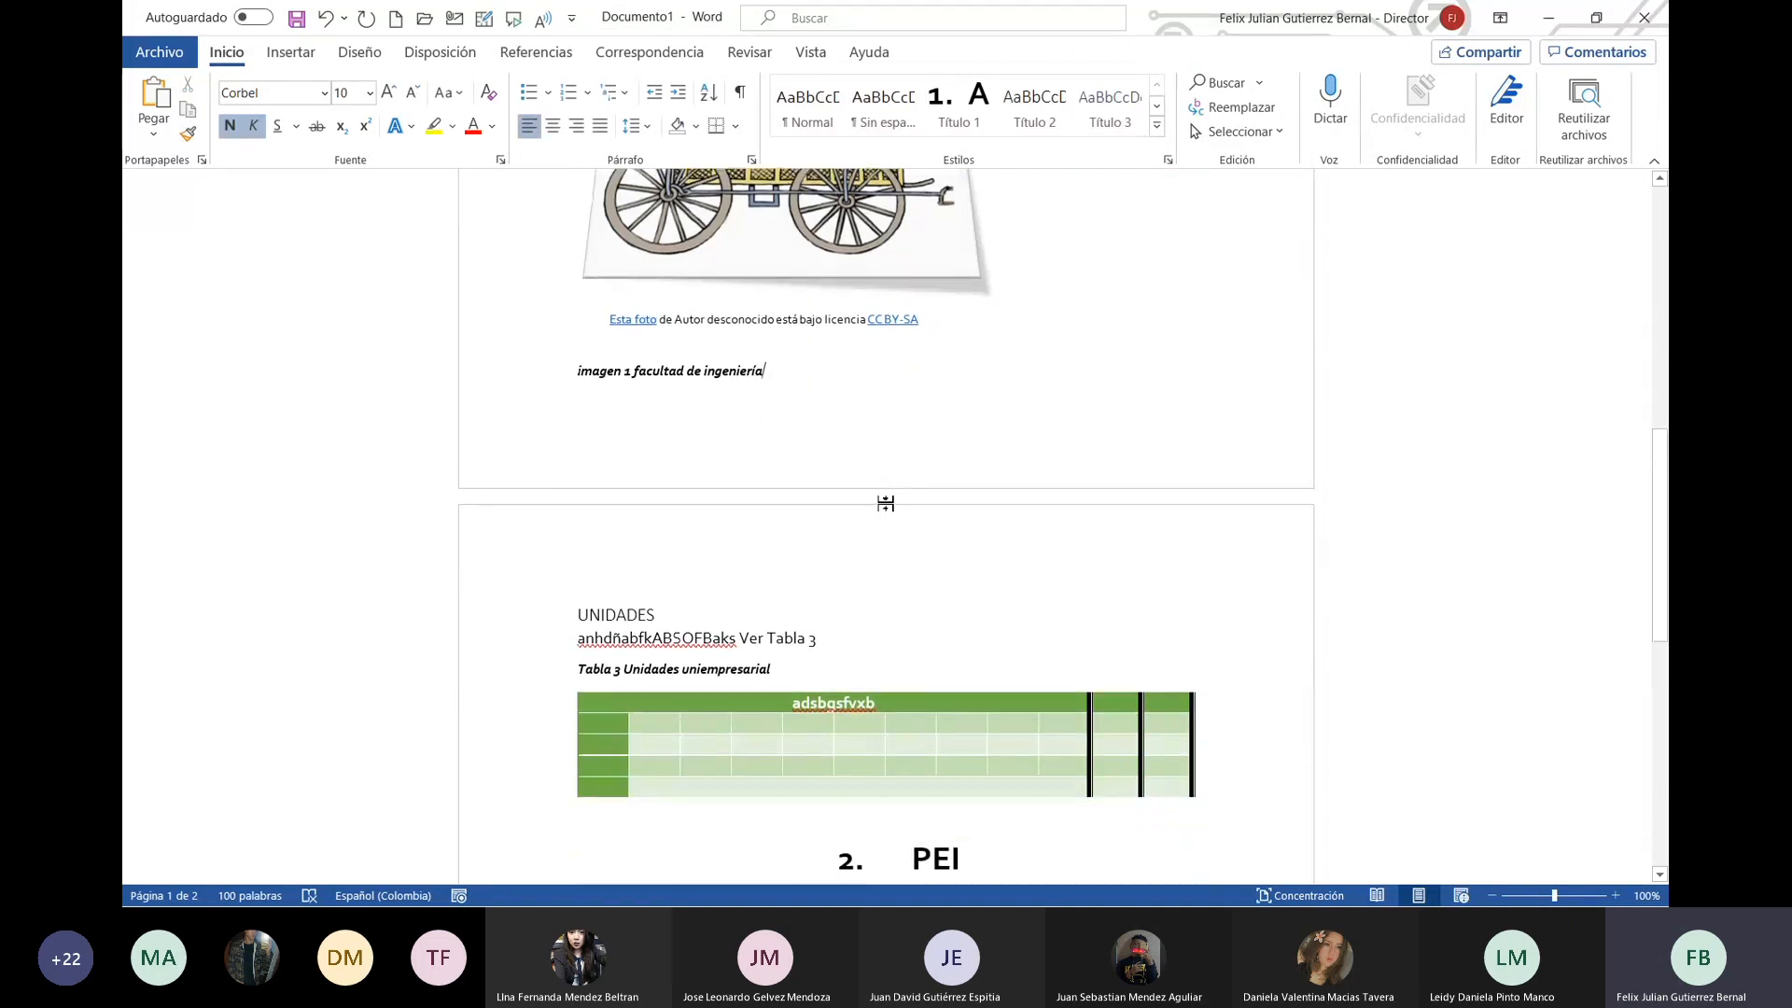
pyautogui.scroll(-2, 763, 656)
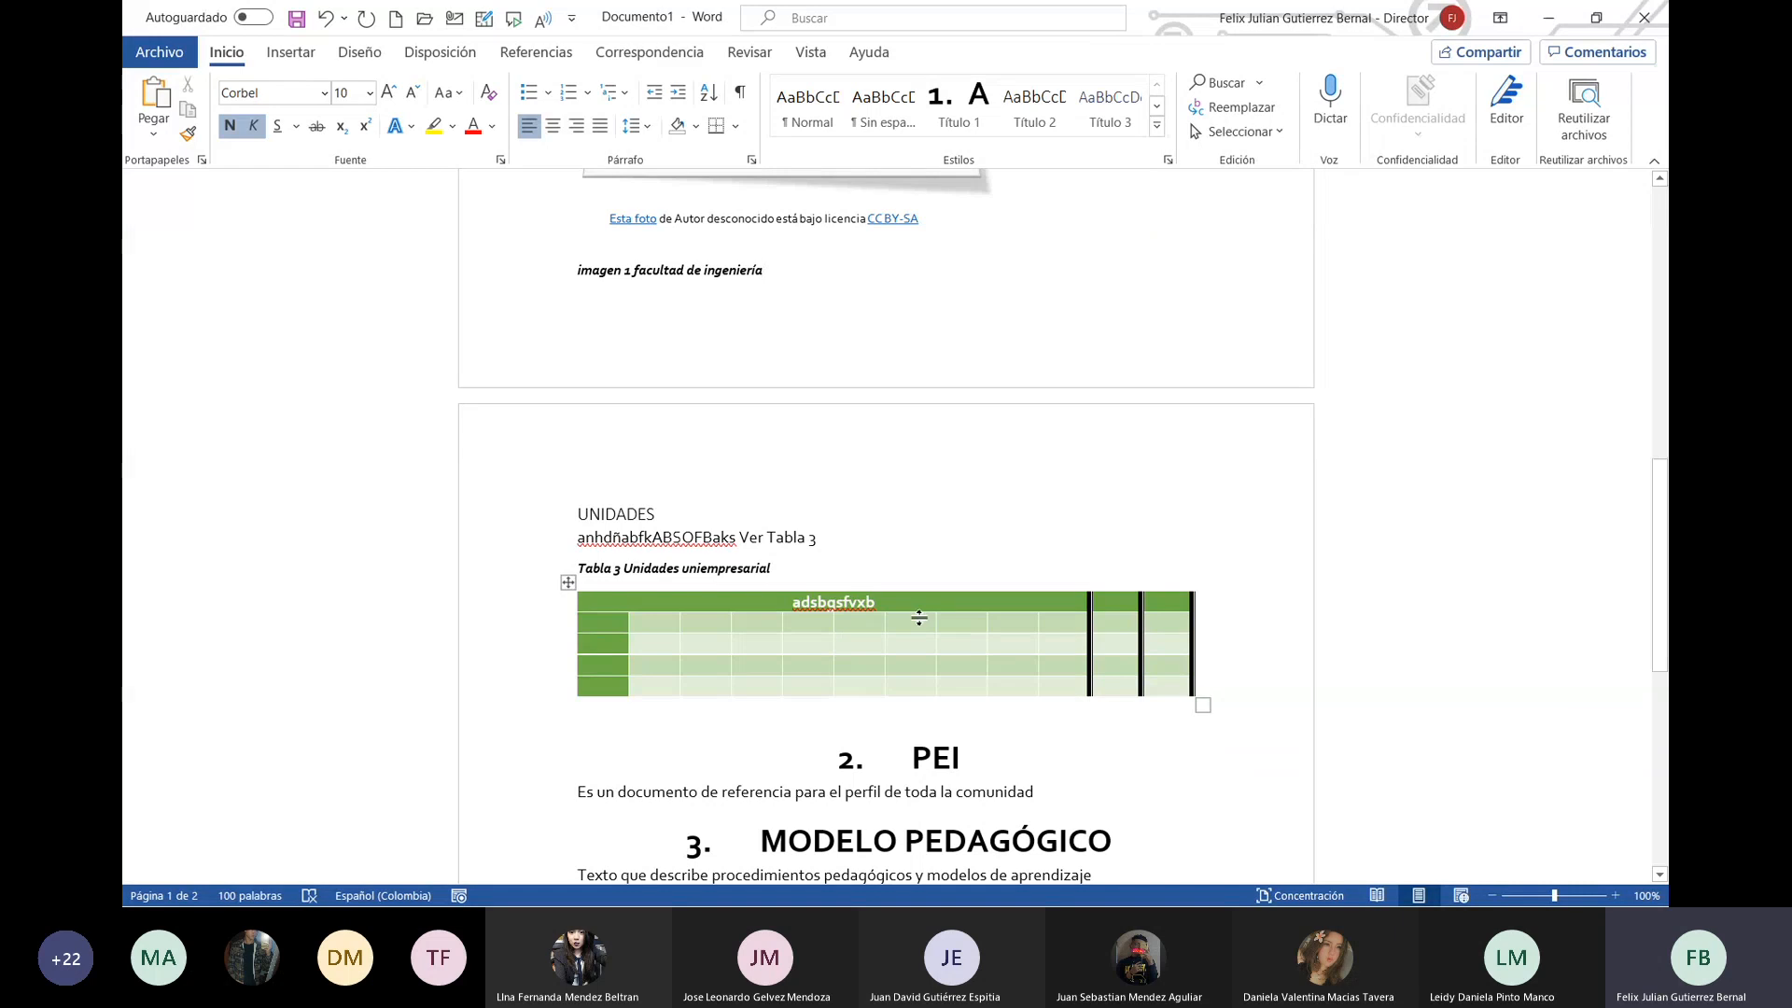
pyautogui.click(835, 536)
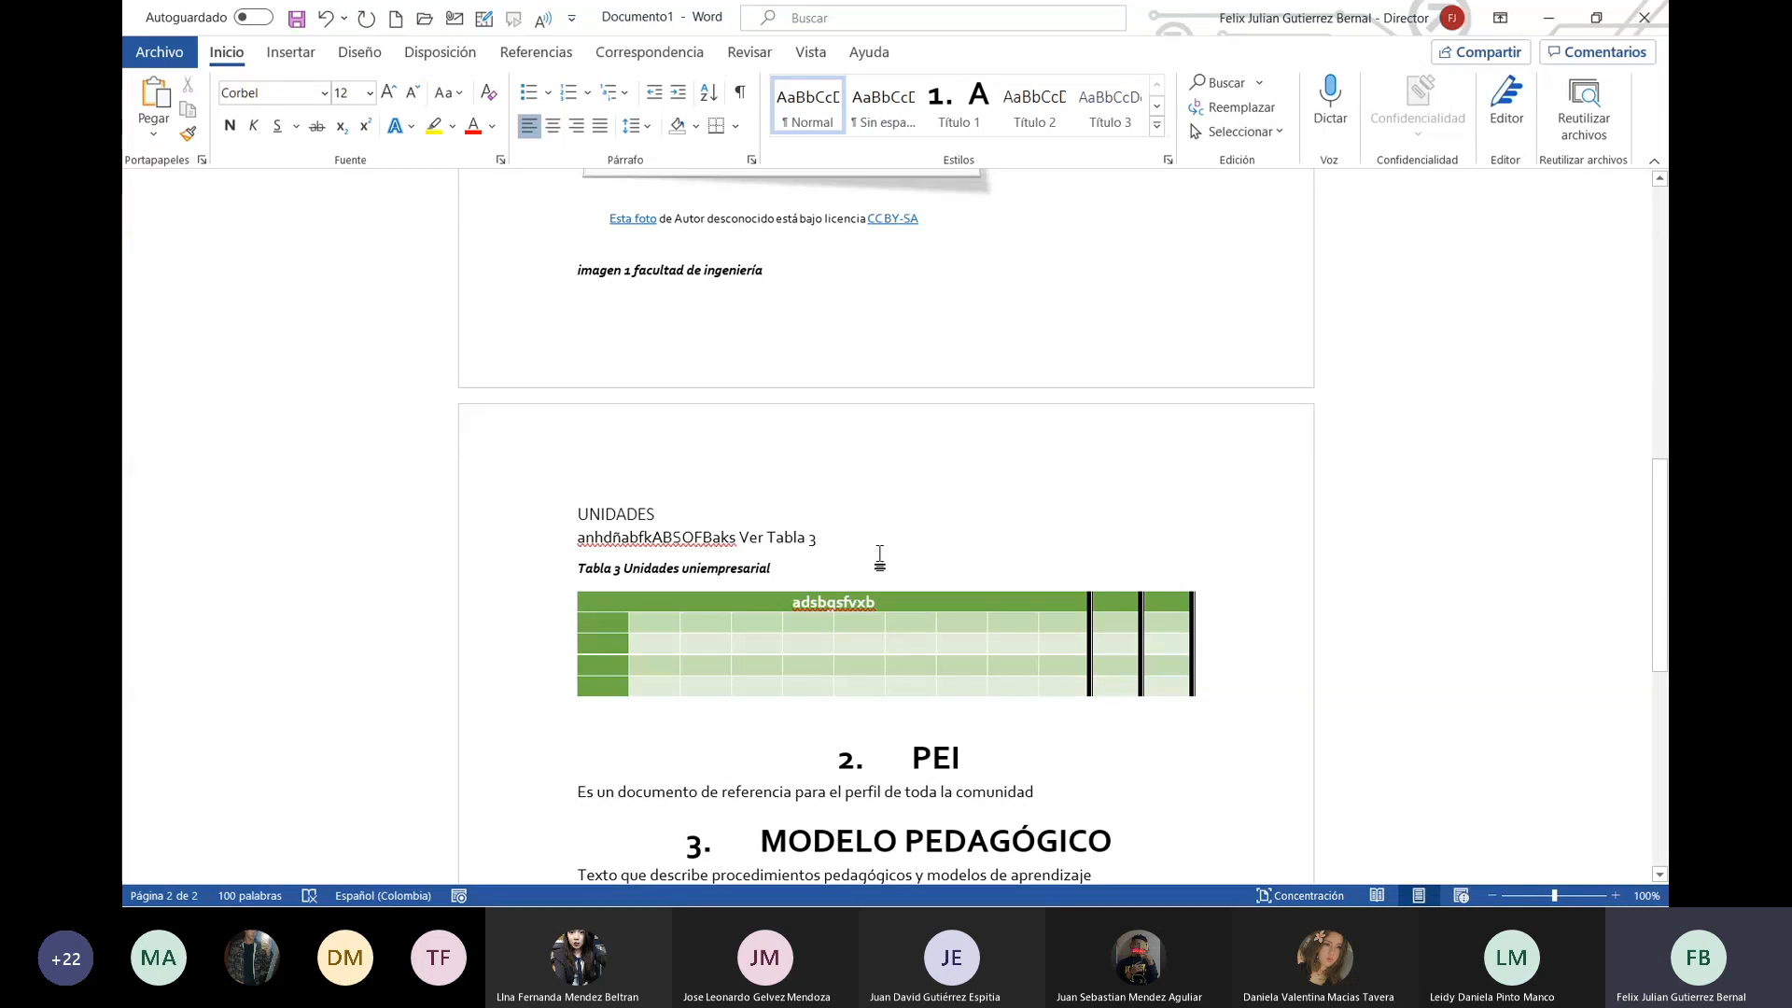
pyautogui.press('Return')
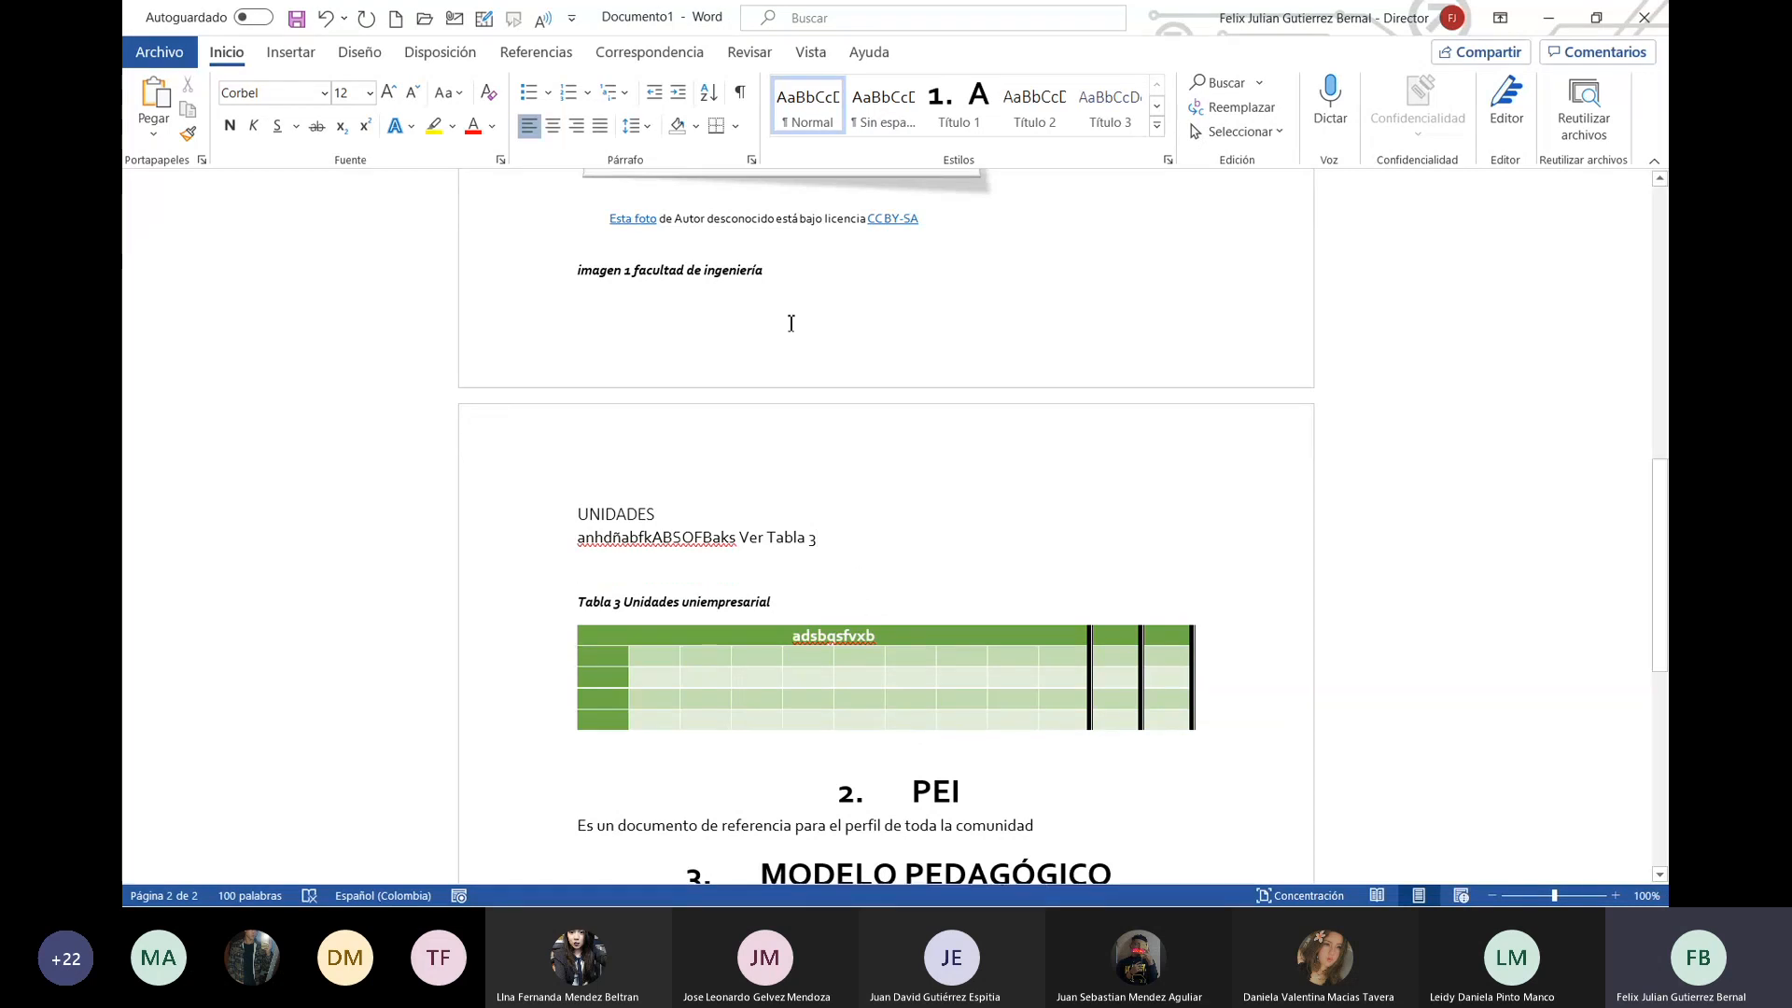
# Step: Review the gallery of shapes available for insertion
pyautogui.click(290, 52)
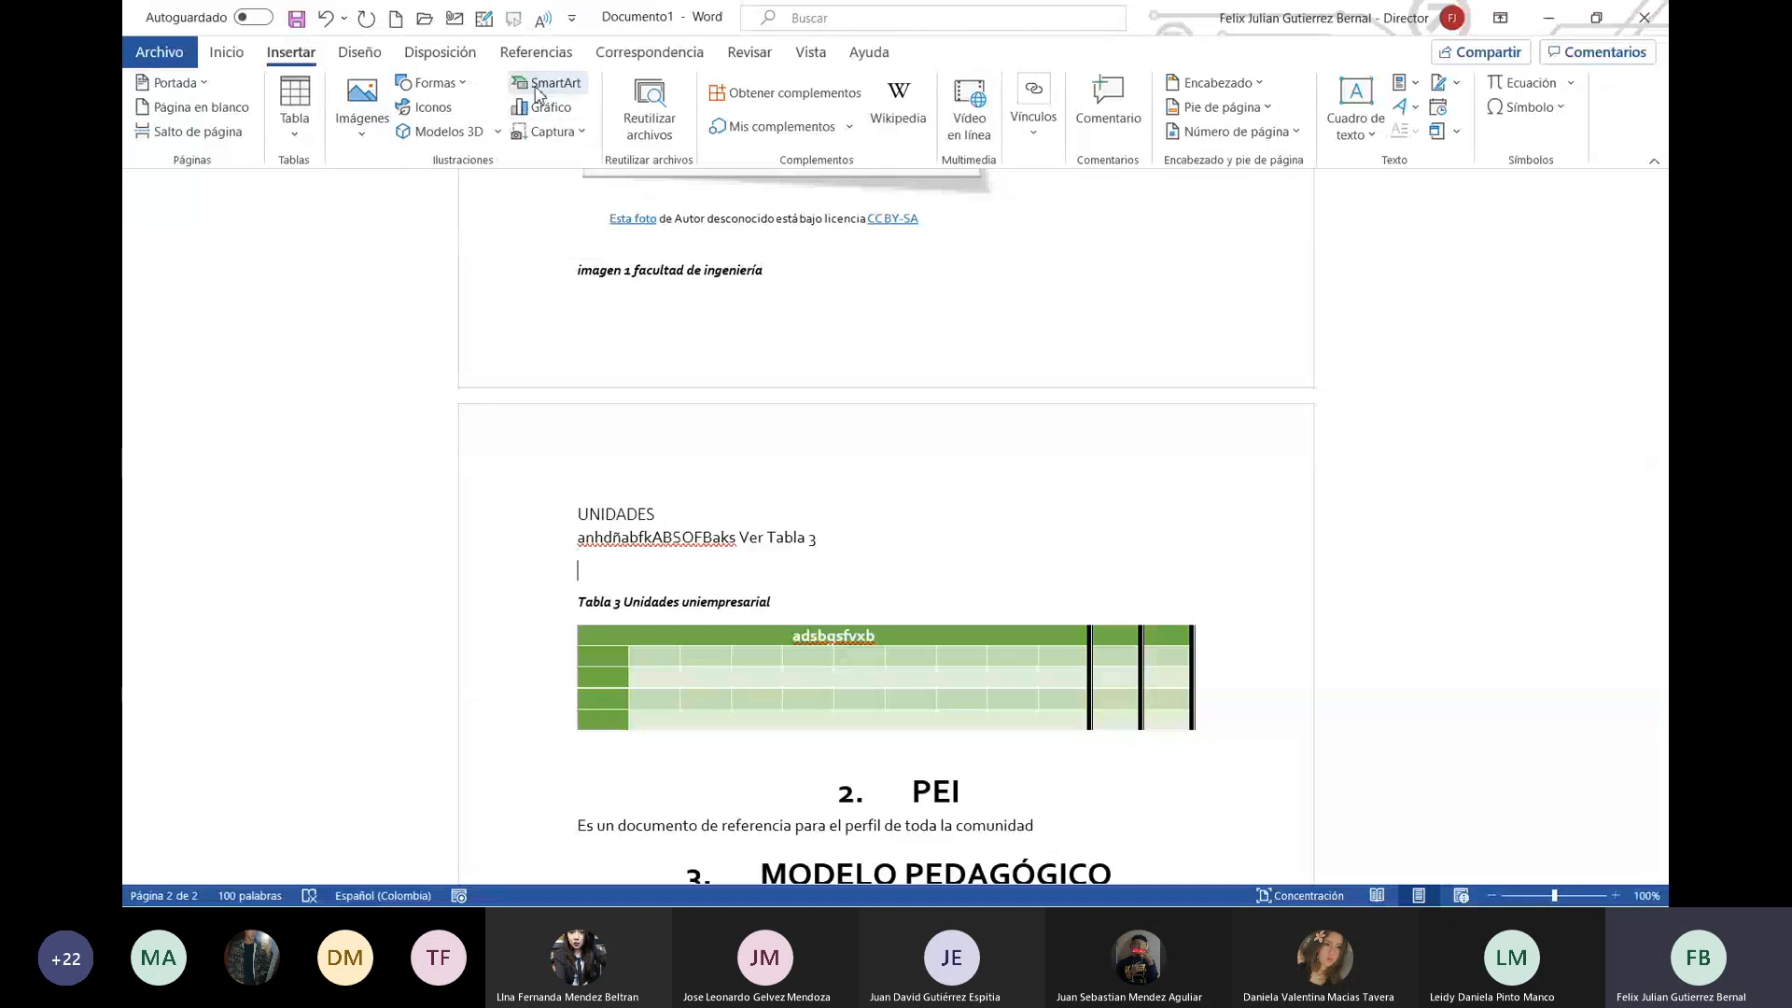
pyautogui.click(458, 86)
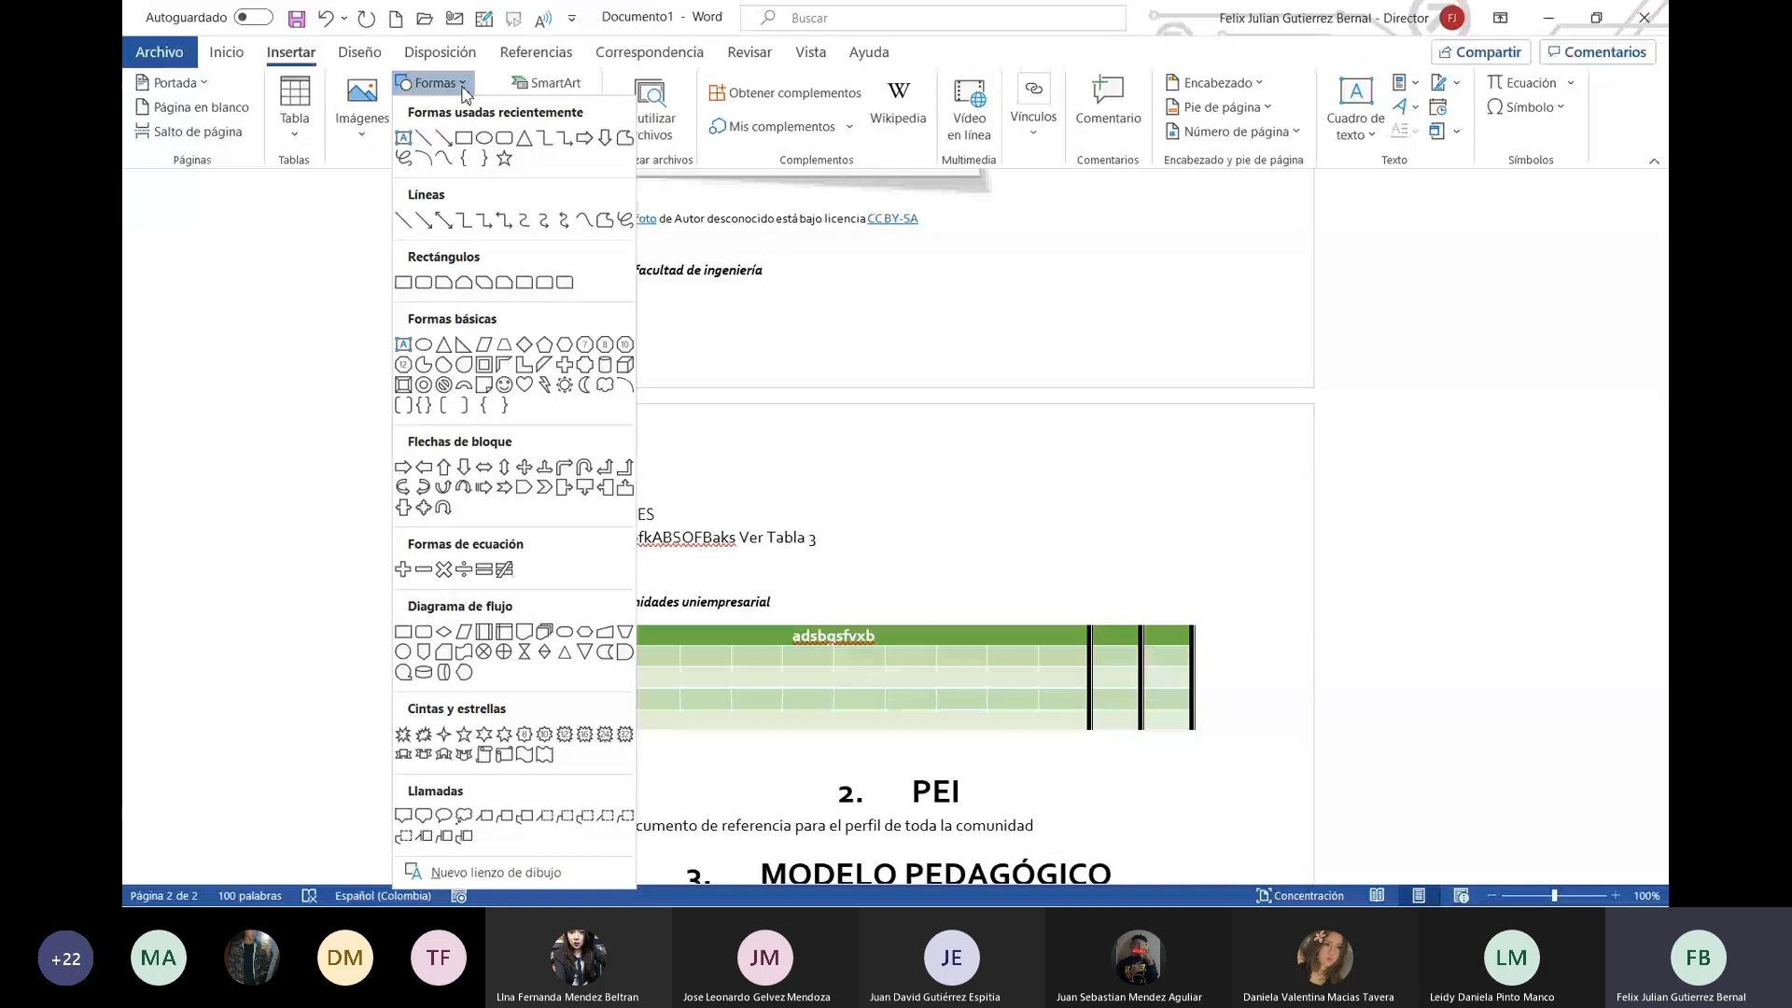
pyautogui.click(464, 89)
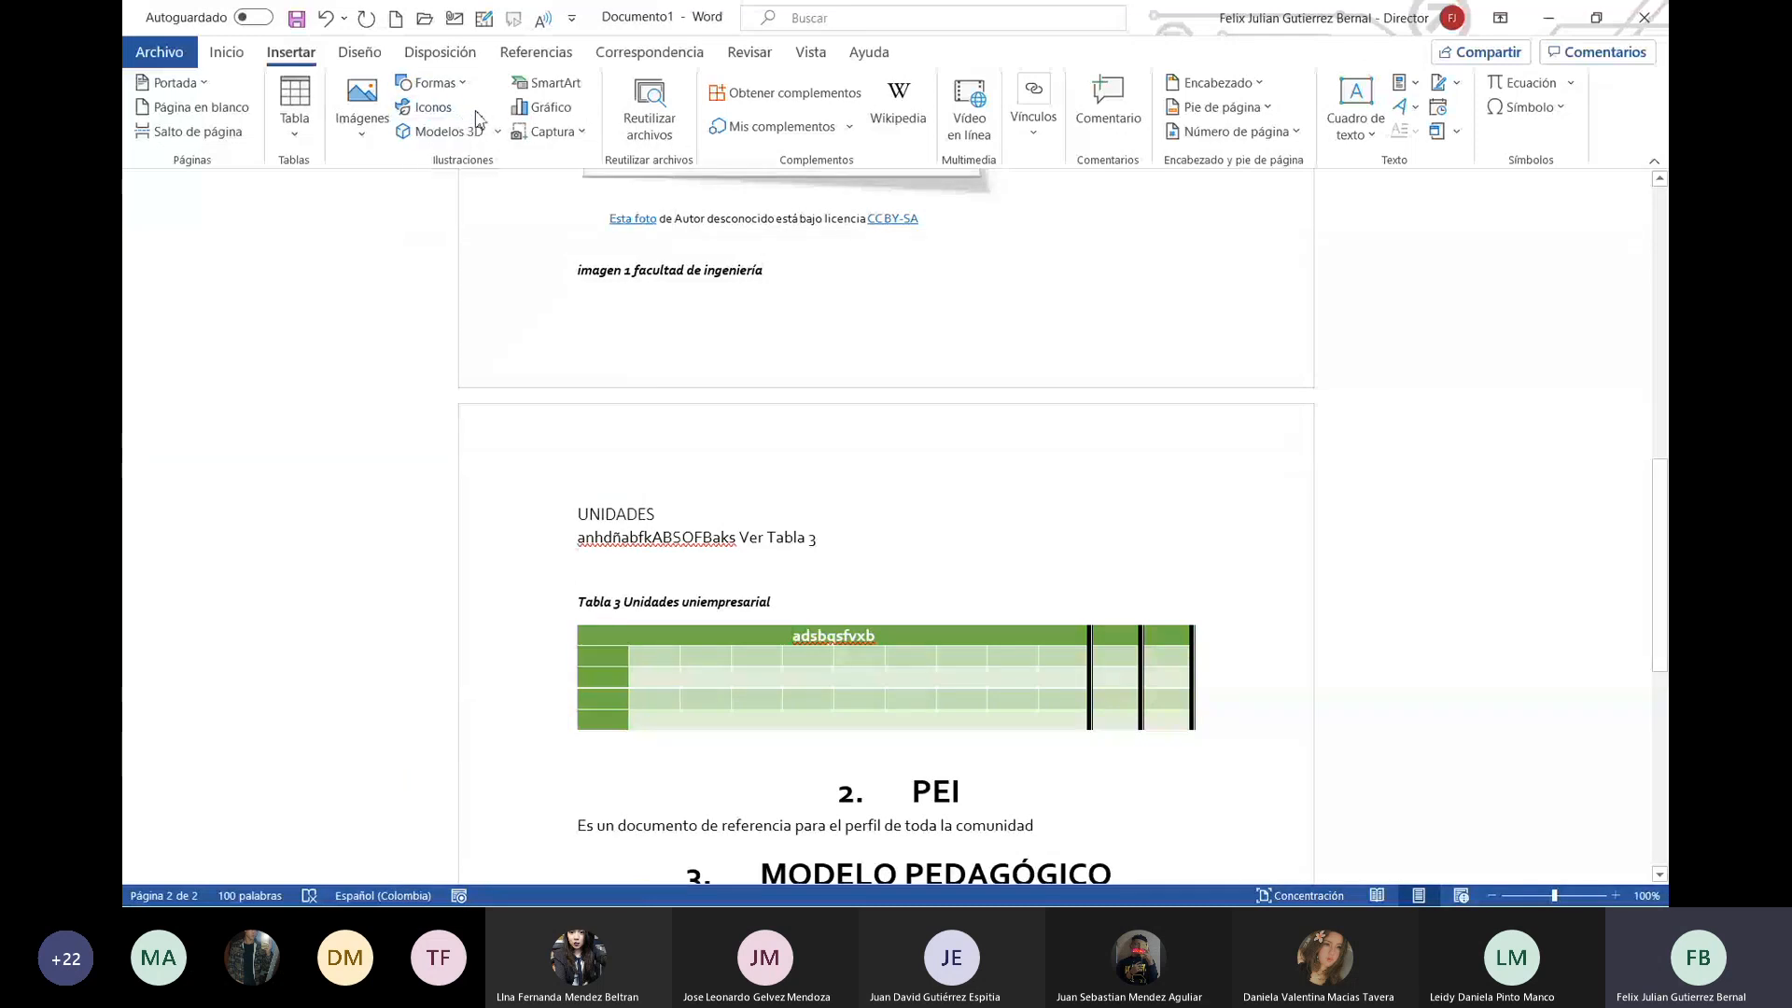
# Step: Open the SmartArt graphic chooser and examine its layout categories, from lists and cycles to matrices, pyramids and pictures
pyautogui.click(580, 86)
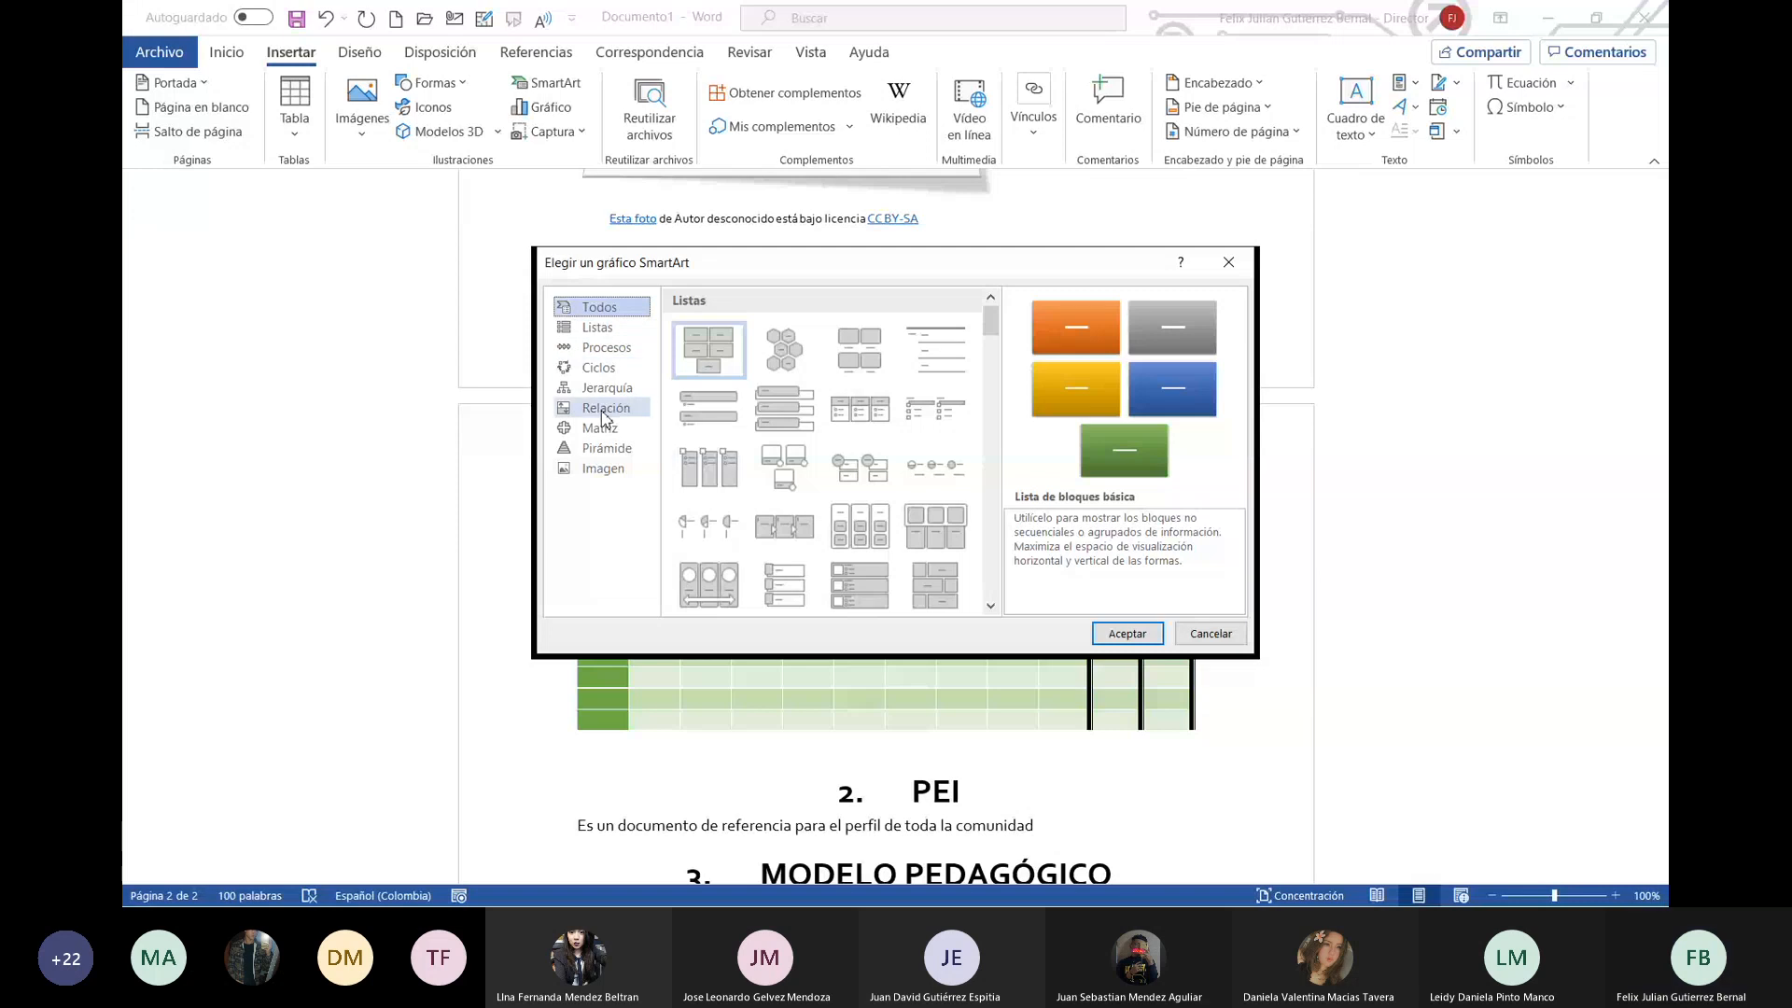
pyautogui.click(622, 329)
pyautogui.click(626, 352)
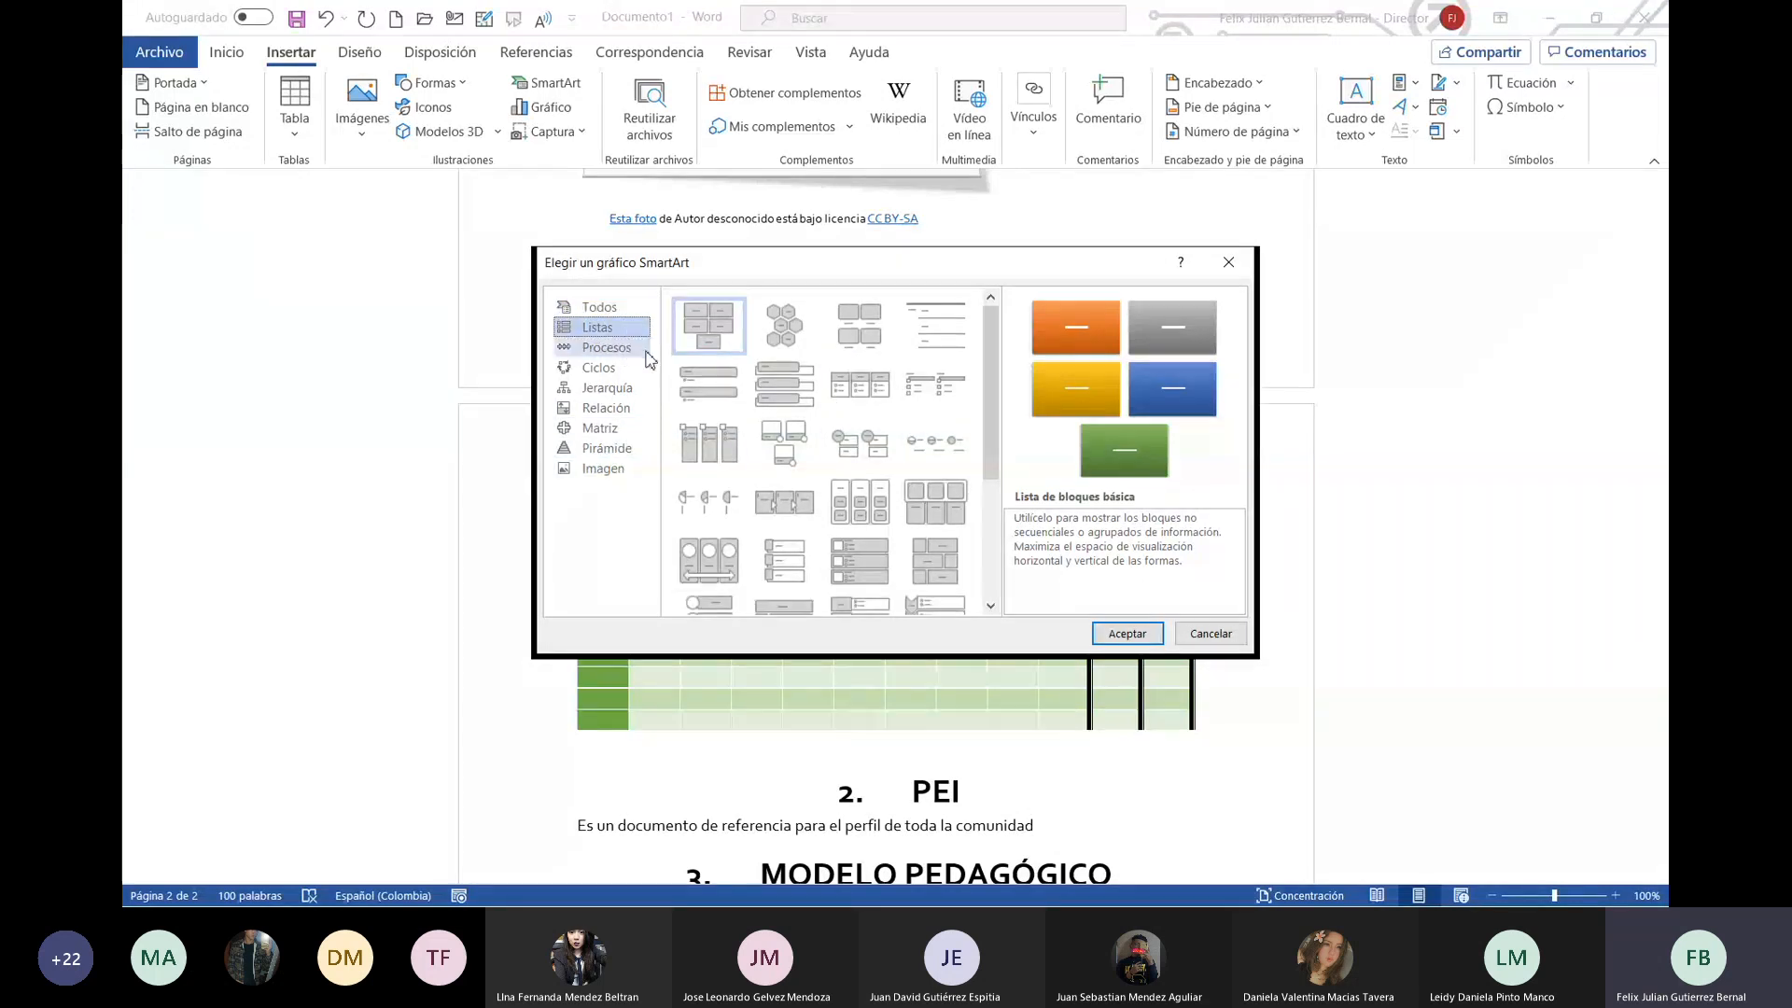
pyautogui.click(618, 370)
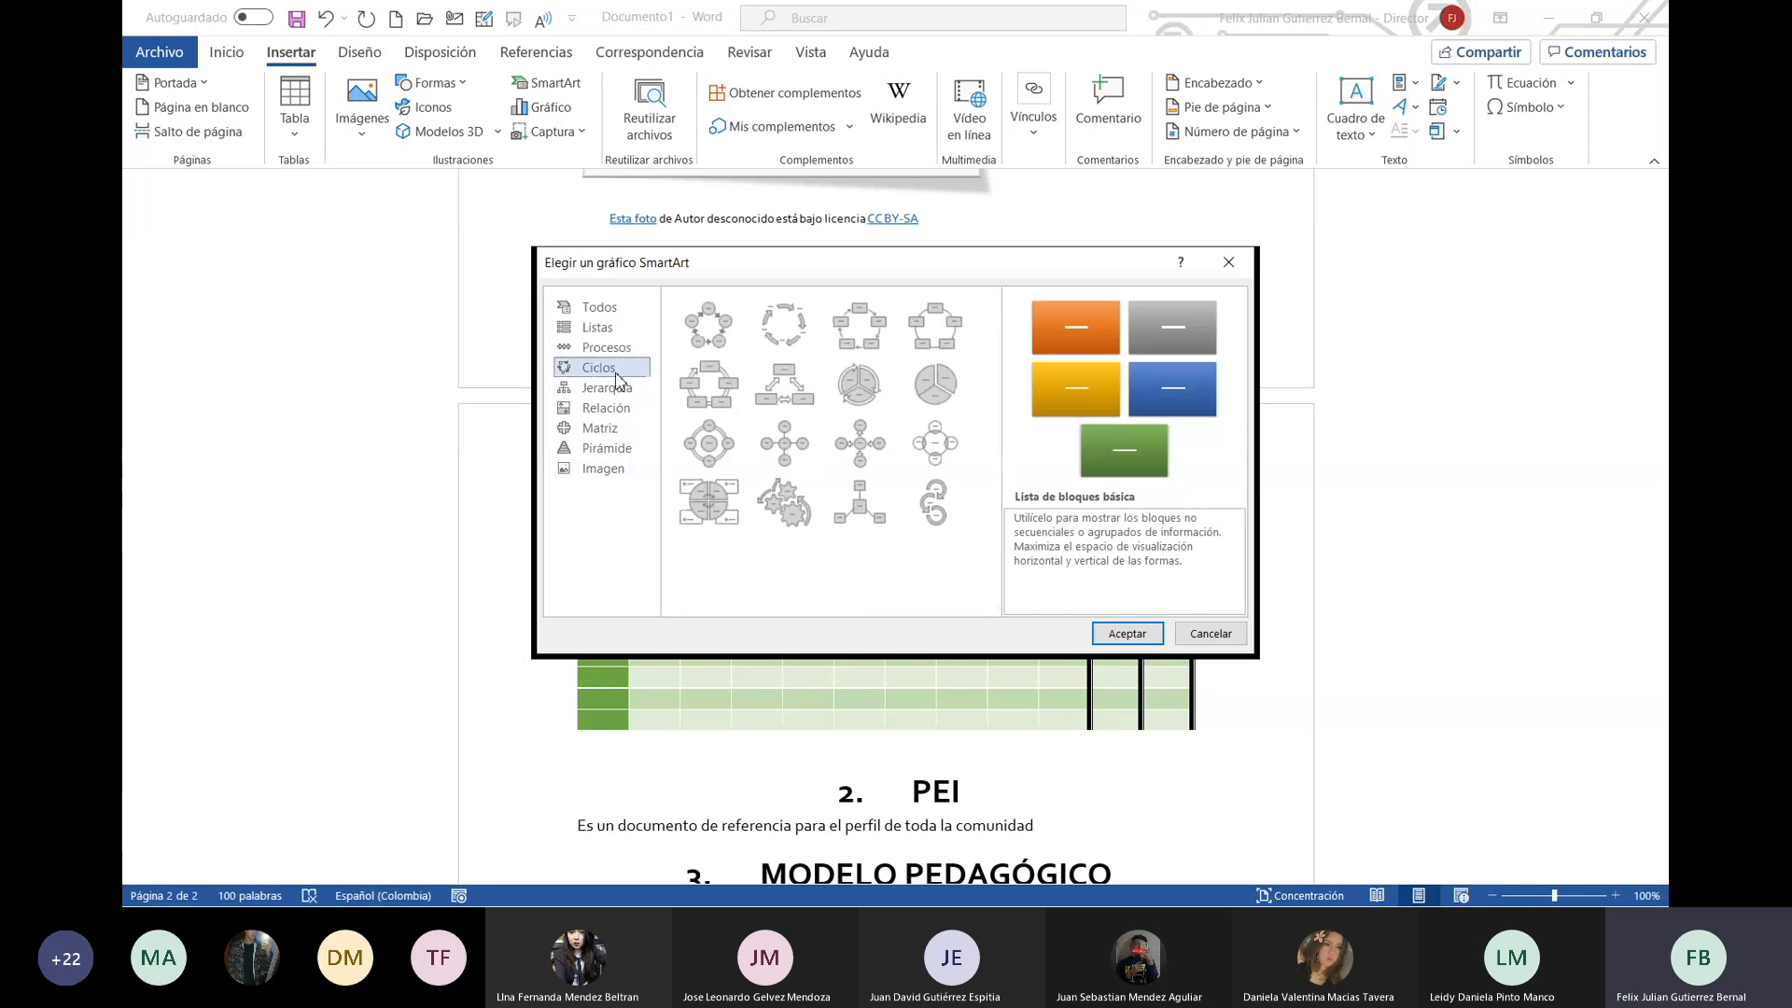
pyautogui.click(624, 392)
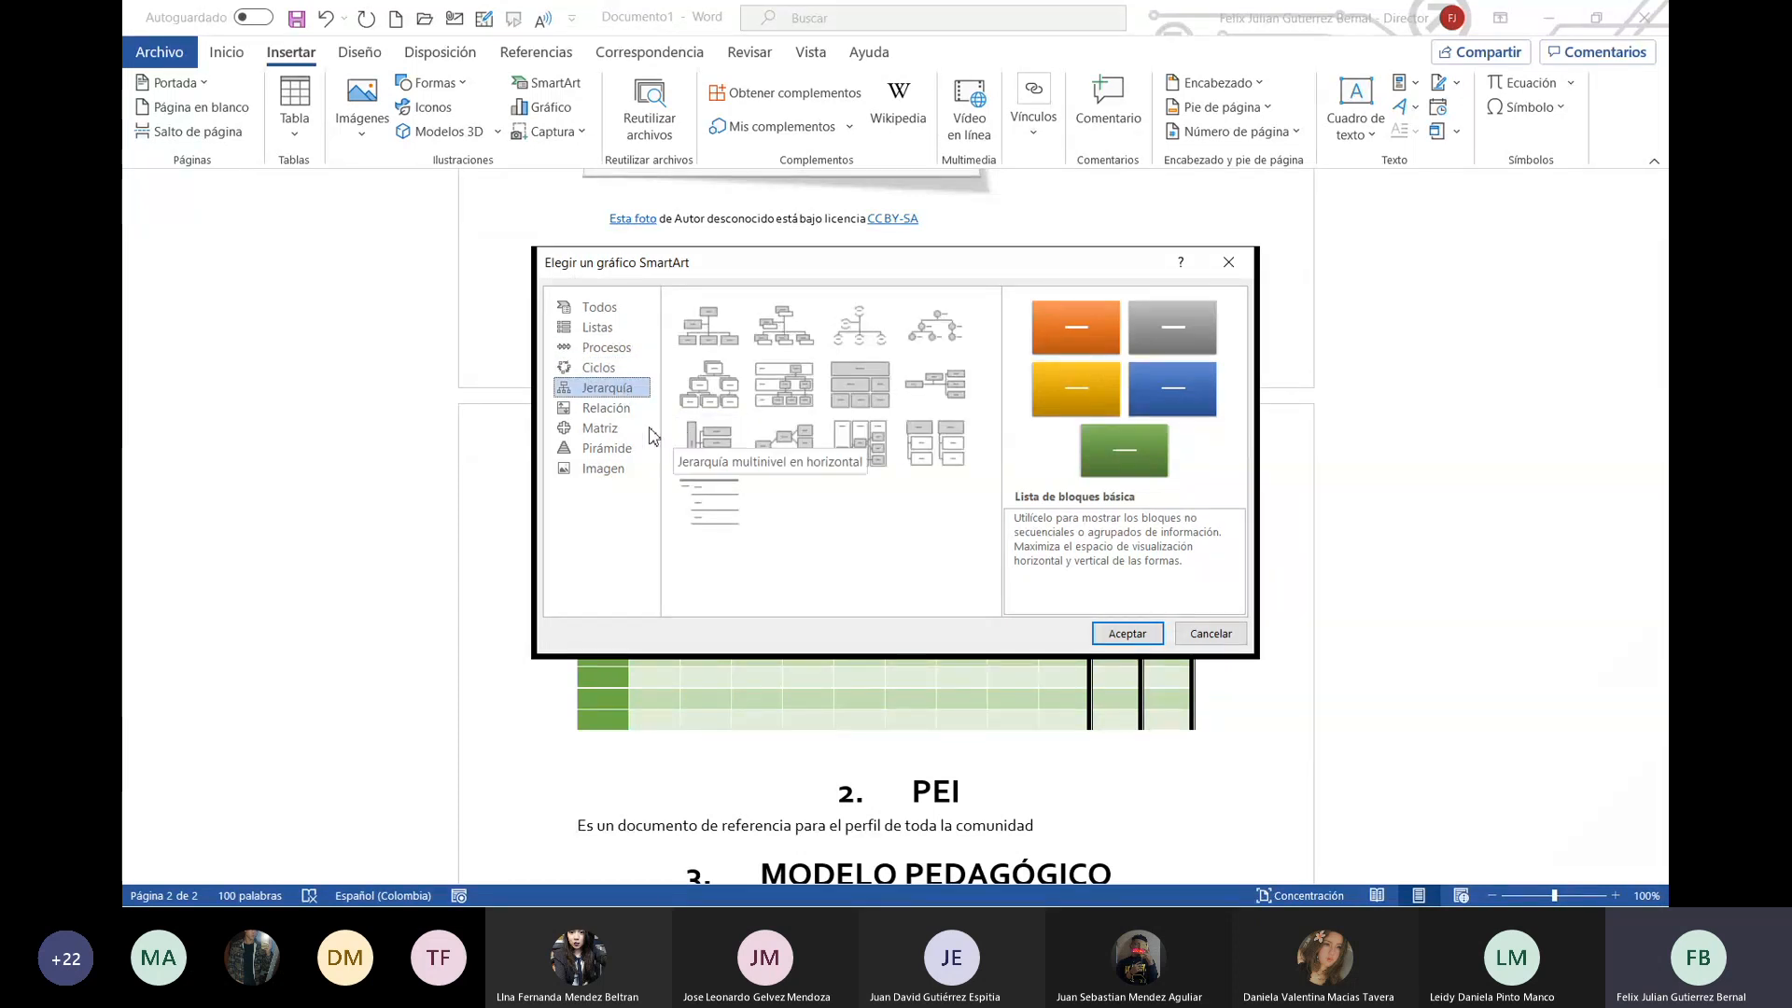
pyautogui.click(614, 408)
pyautogui.click(618, 431)
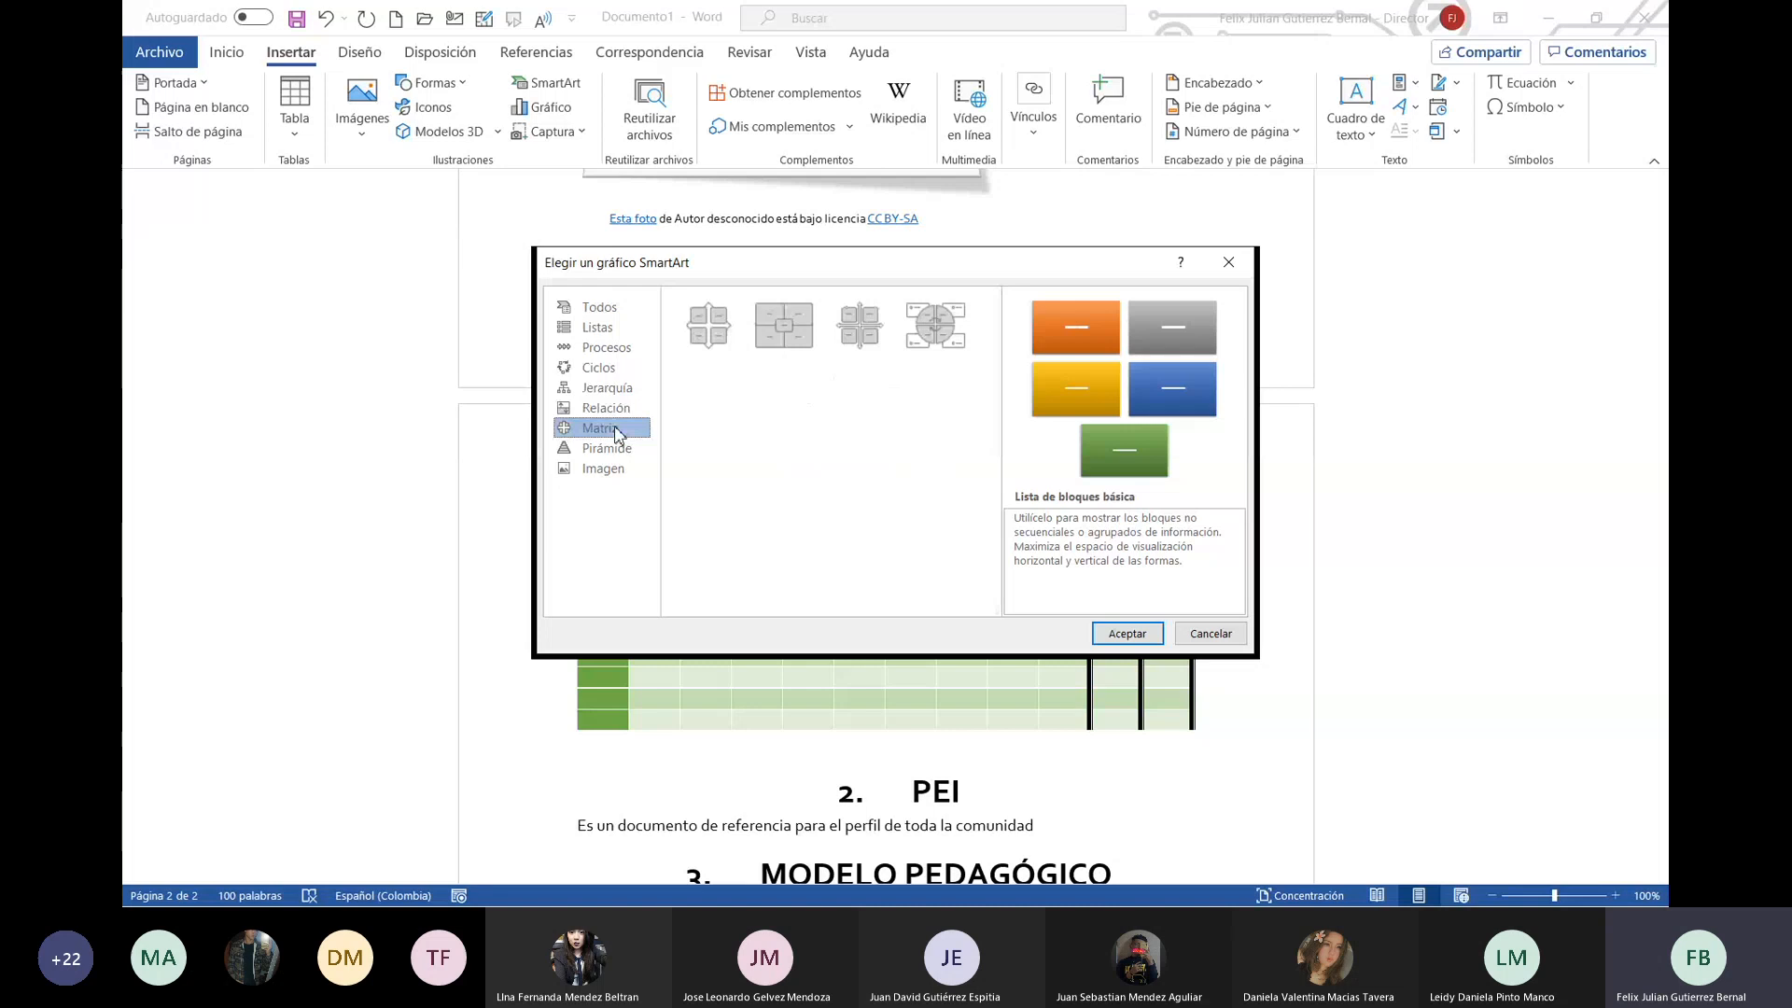
pyautogui.click(616, 449)
pyautogui.click(615, 470)
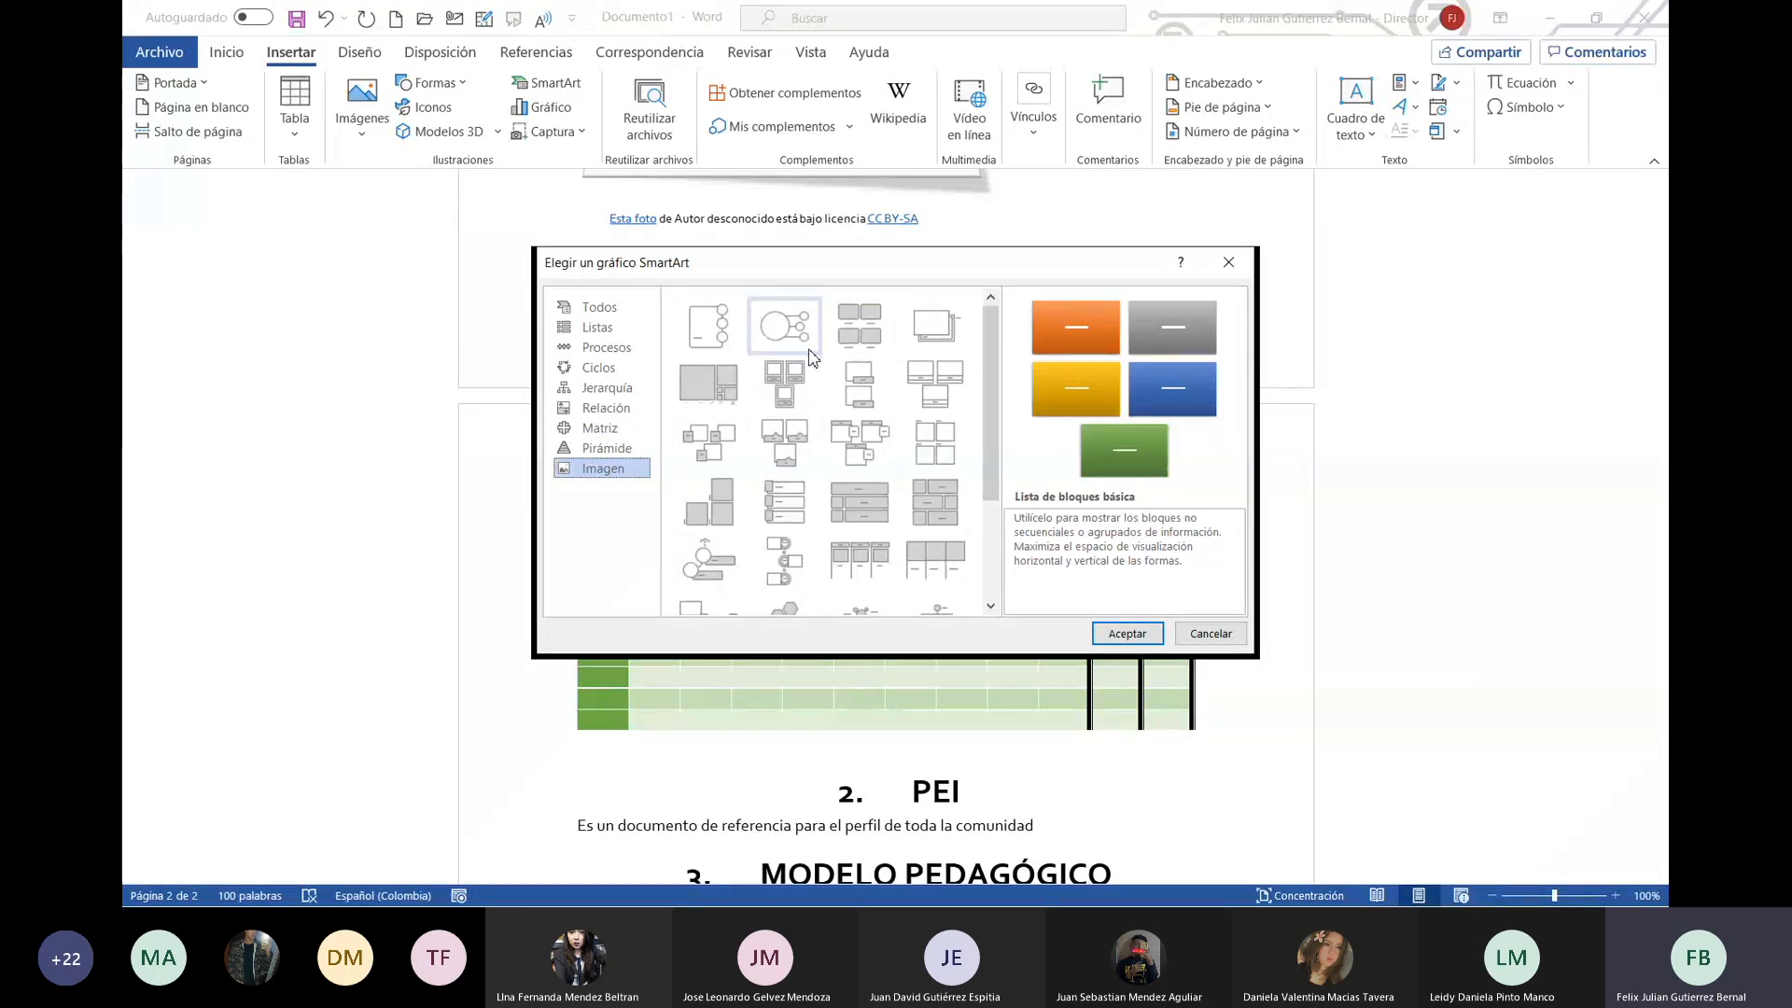
# Step: Insert the hierarchy SmartArt organization chart with names and positions in the empty paragraph above the Tabla 3 caption
pyautogui.click(627, 396)
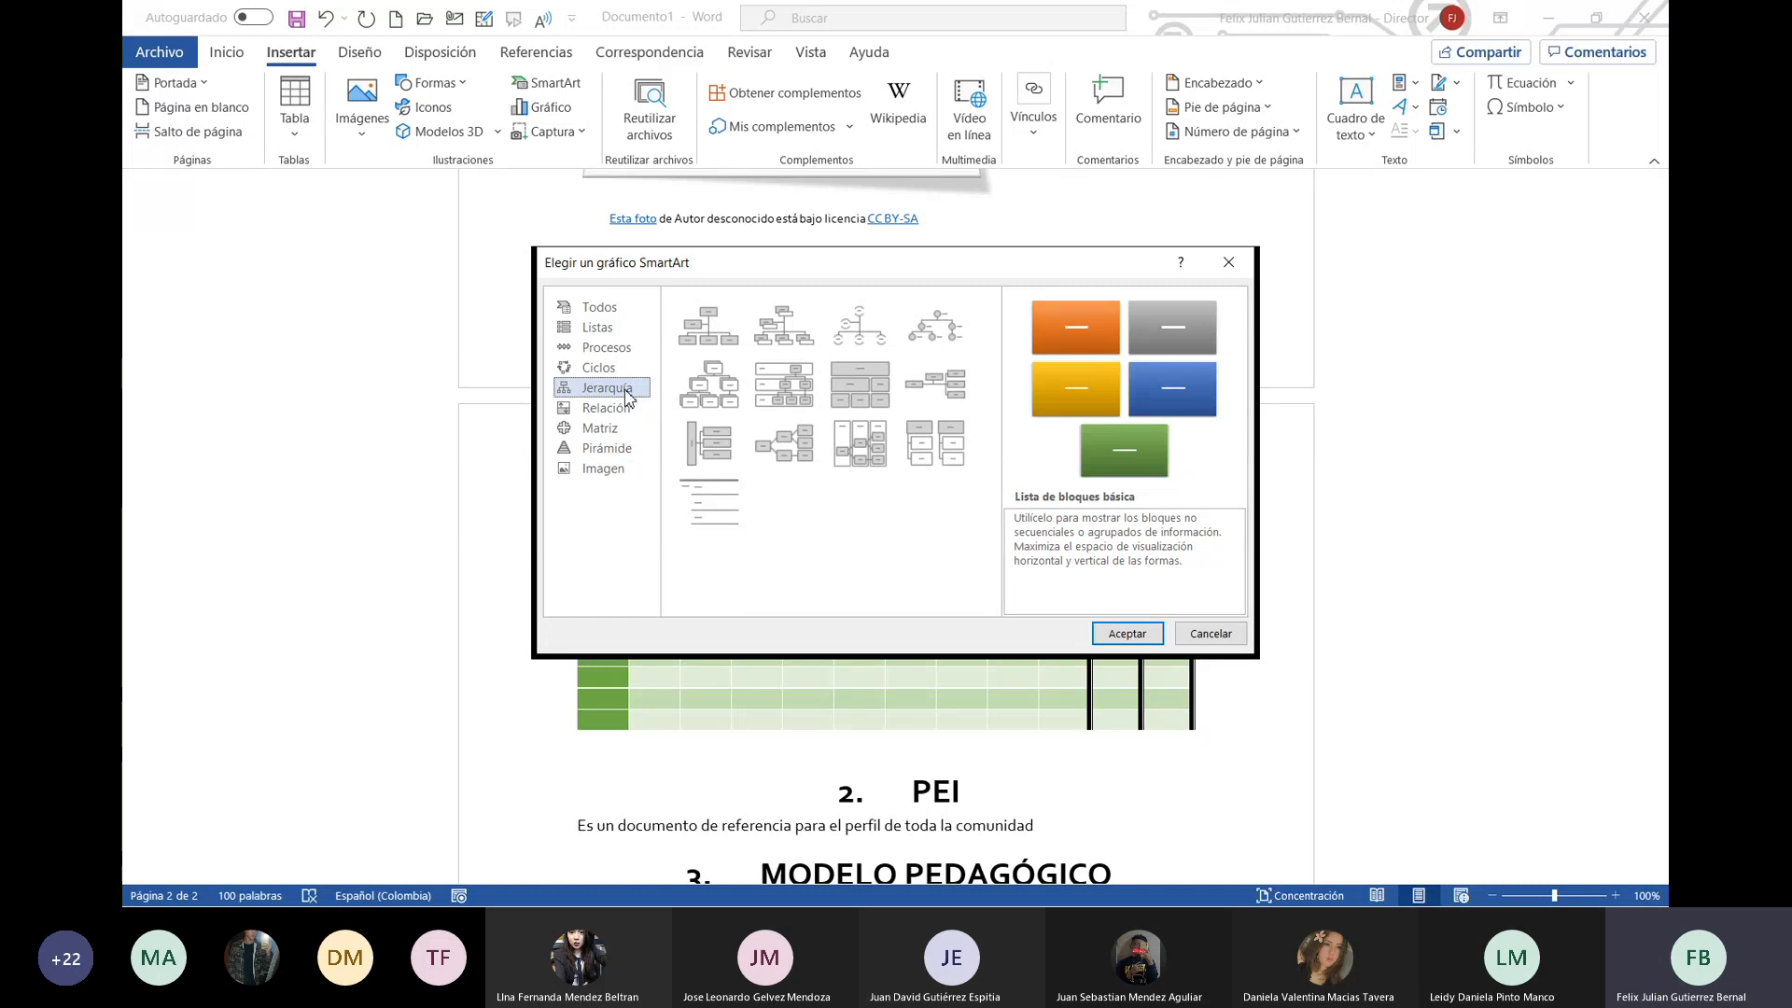
pyautogui.click(787, 338)
pyautogui.click(1127, 634)
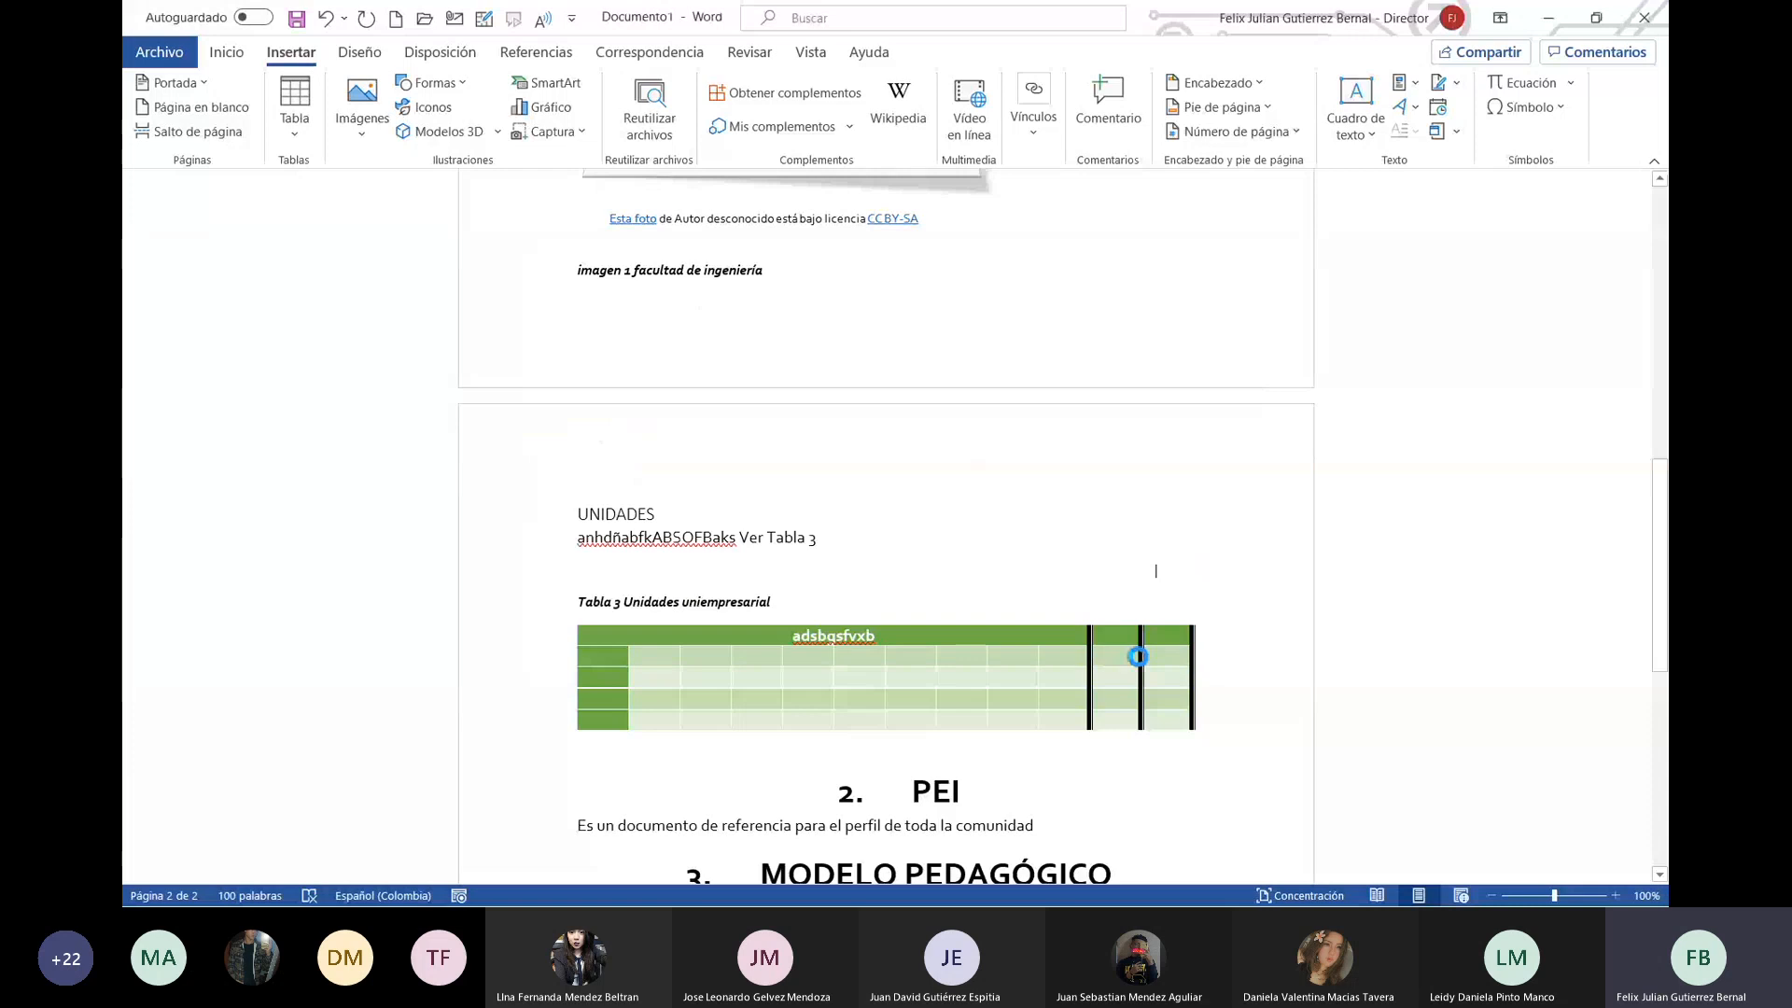
pyautogui.scroll(-3, 996, 540)
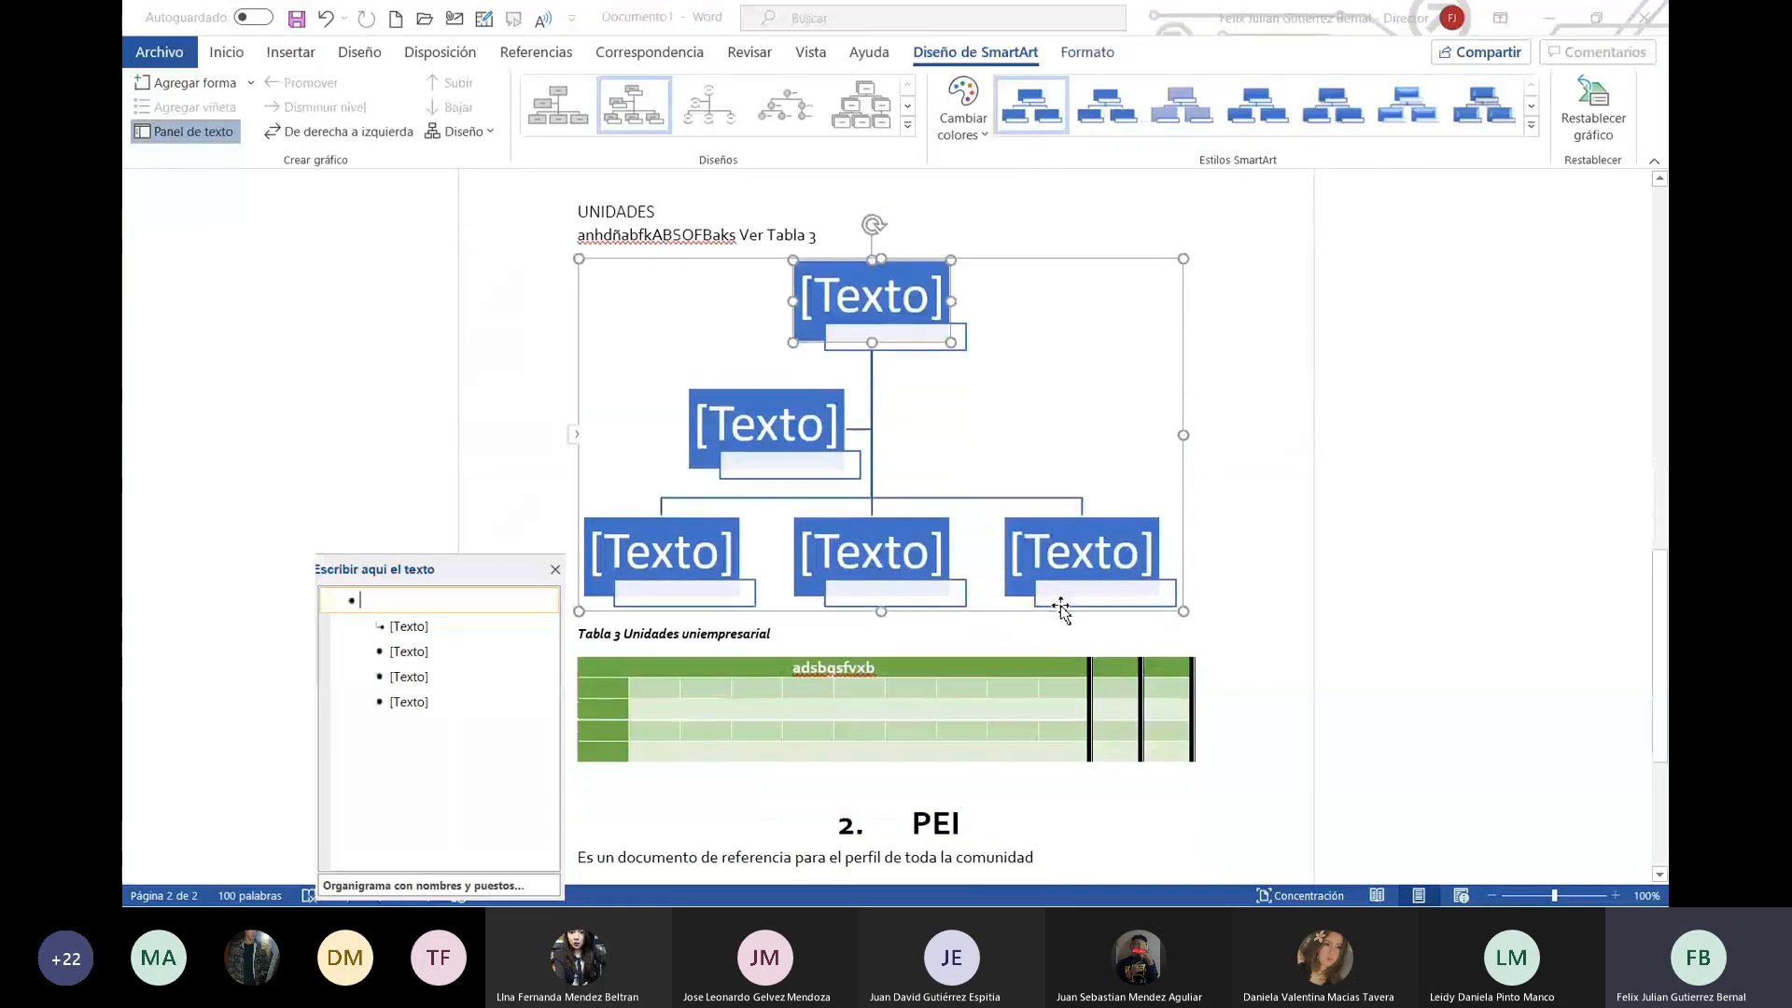
# Step: Try the first Multicolor scheme on the organization chart, and apply the fourth one with a yellow top box
pyautogui.click(977, 104)
pyautogui.click(1035, 315)
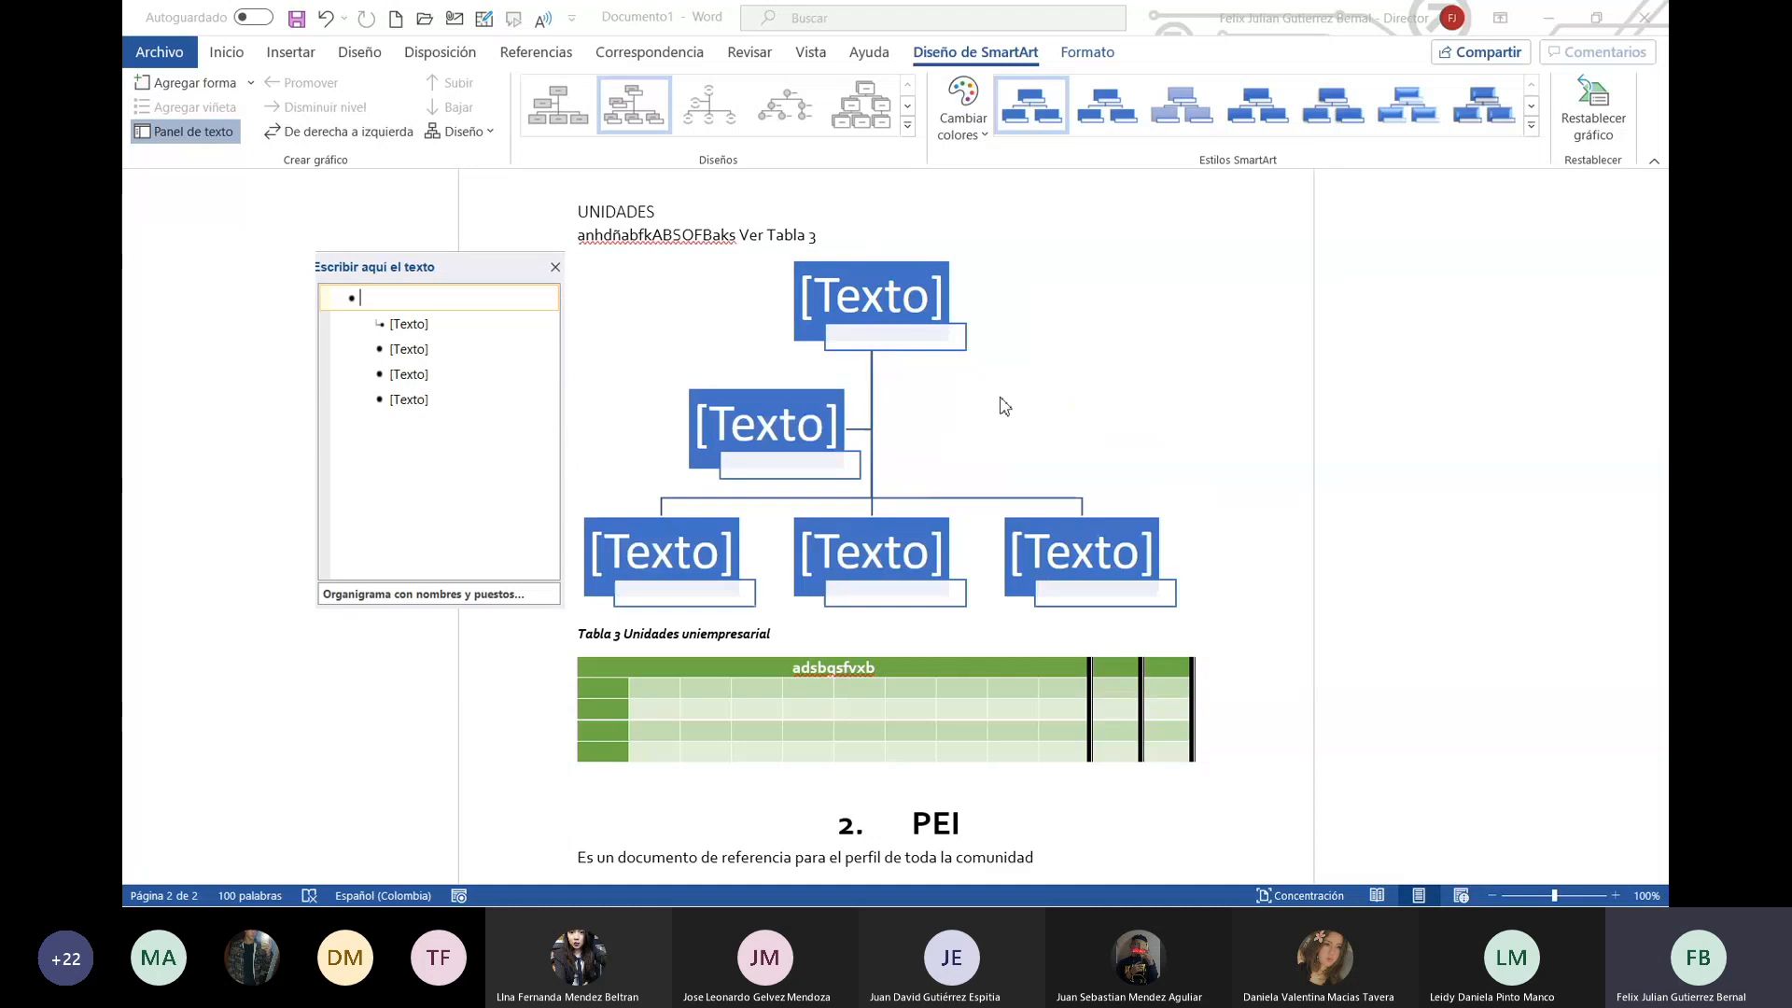
pyautogui.click(963, 110)
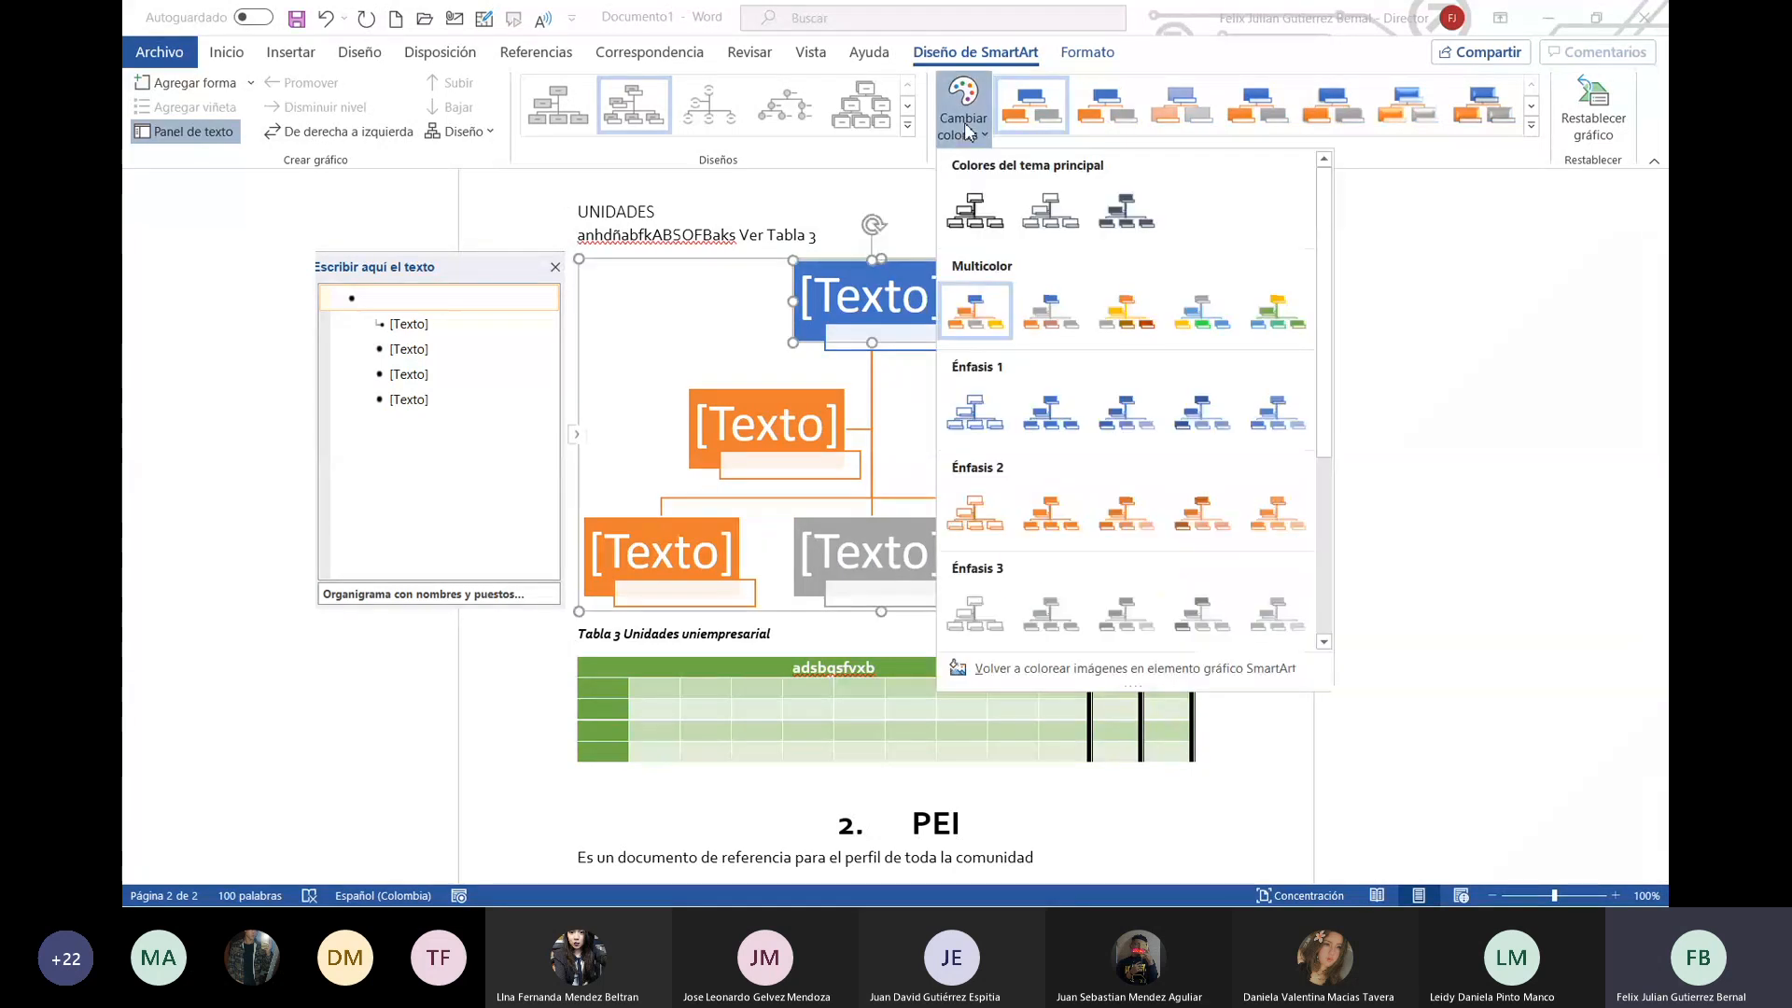
pyautogui.click(1220, 325)
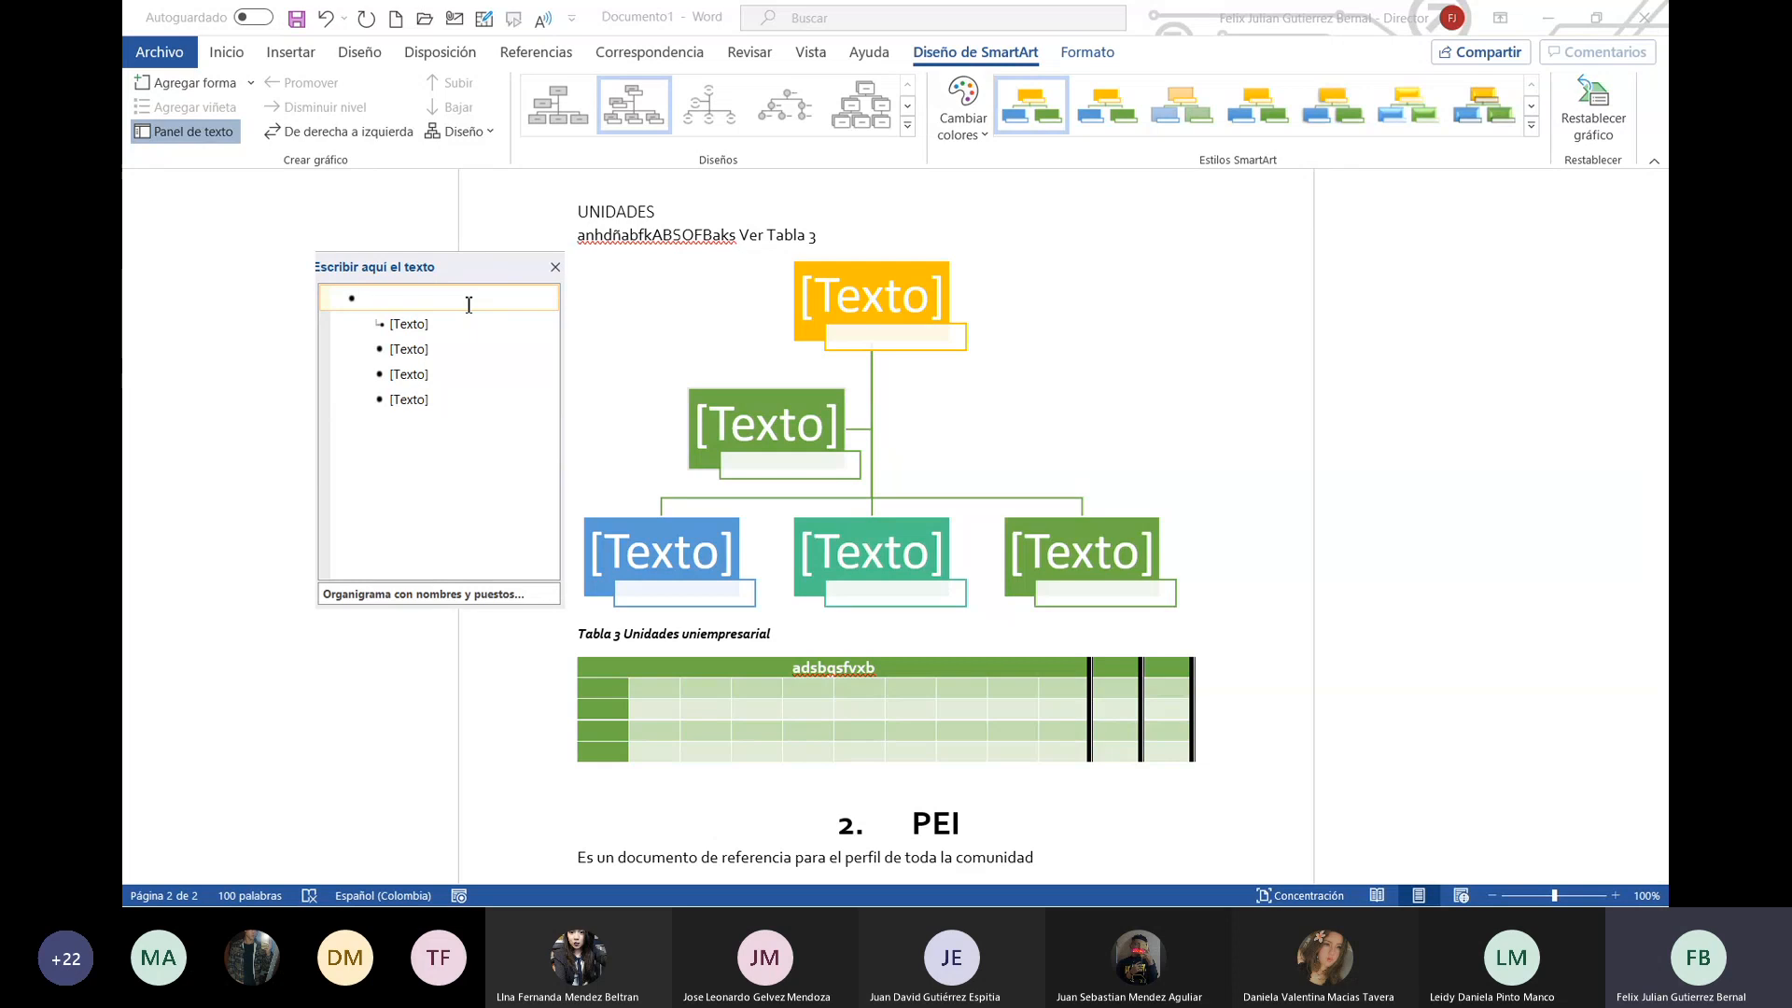
# Step: Label the organization chart's top box "Registro" and the assistant box beneath it "Director"
pyautogui.write('C')
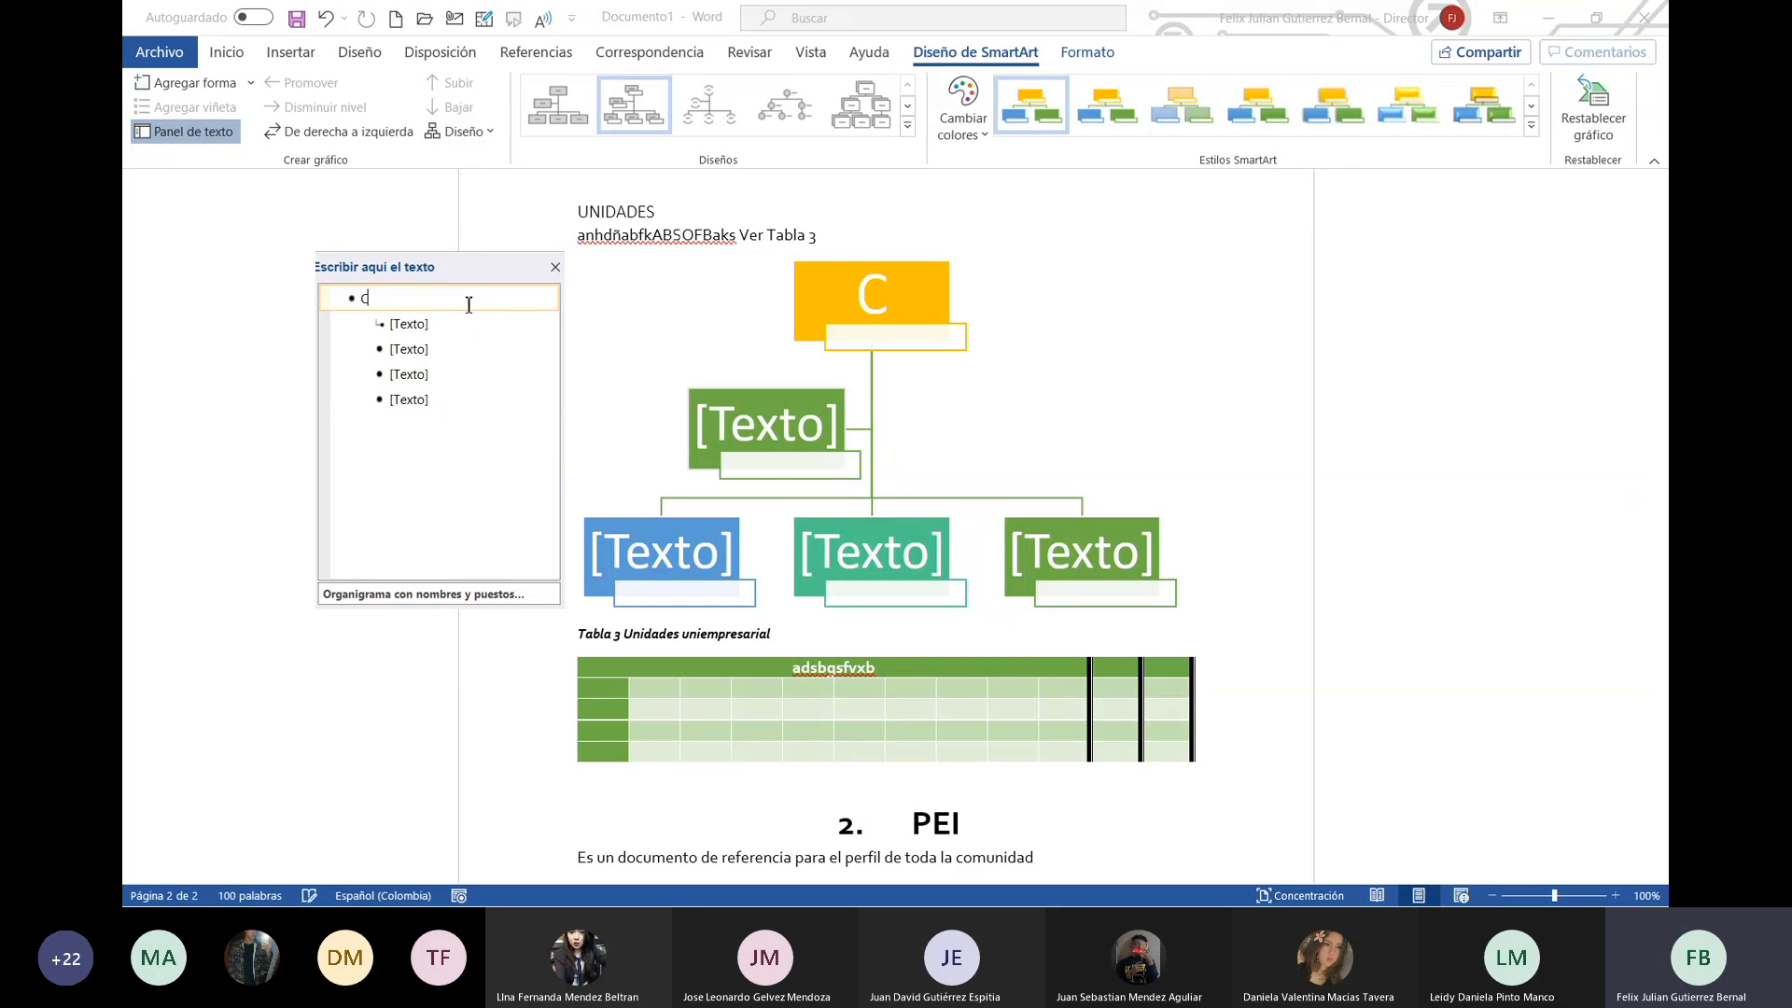
pyautogui.press('BackSpace')
pyautogui.write('Registros')
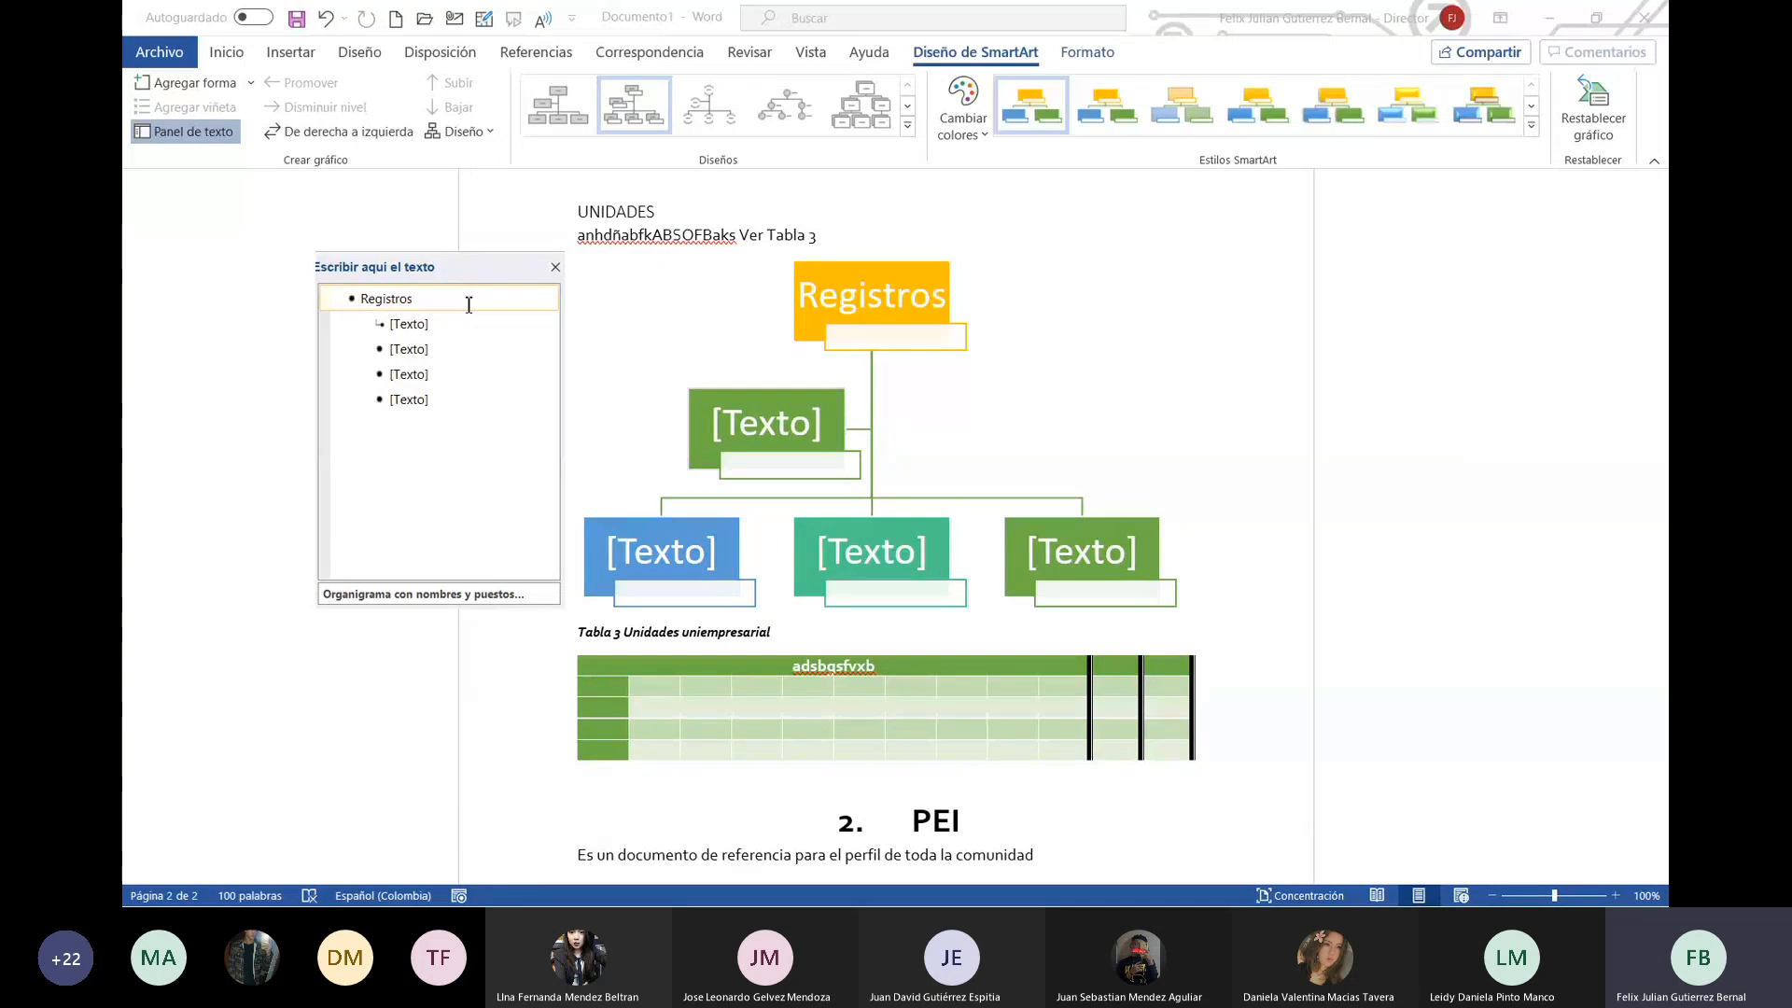
pyautogui.press('BackSpace')
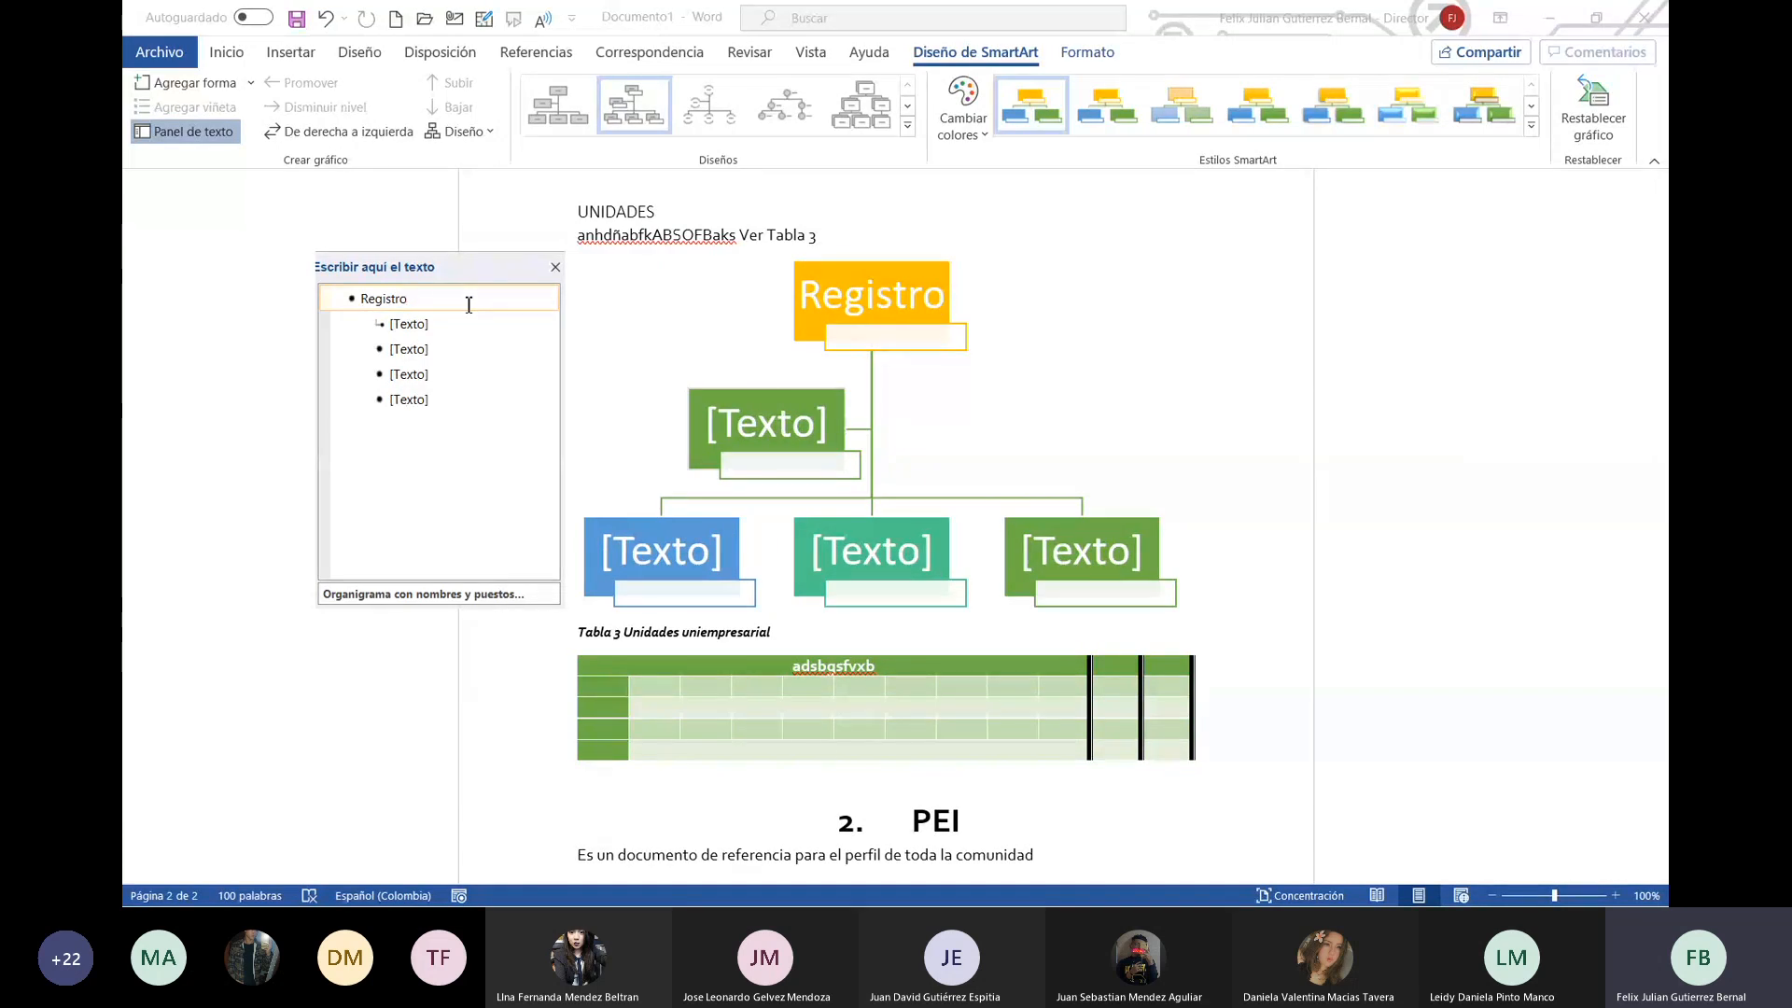
pyautogui.click(452, 323)
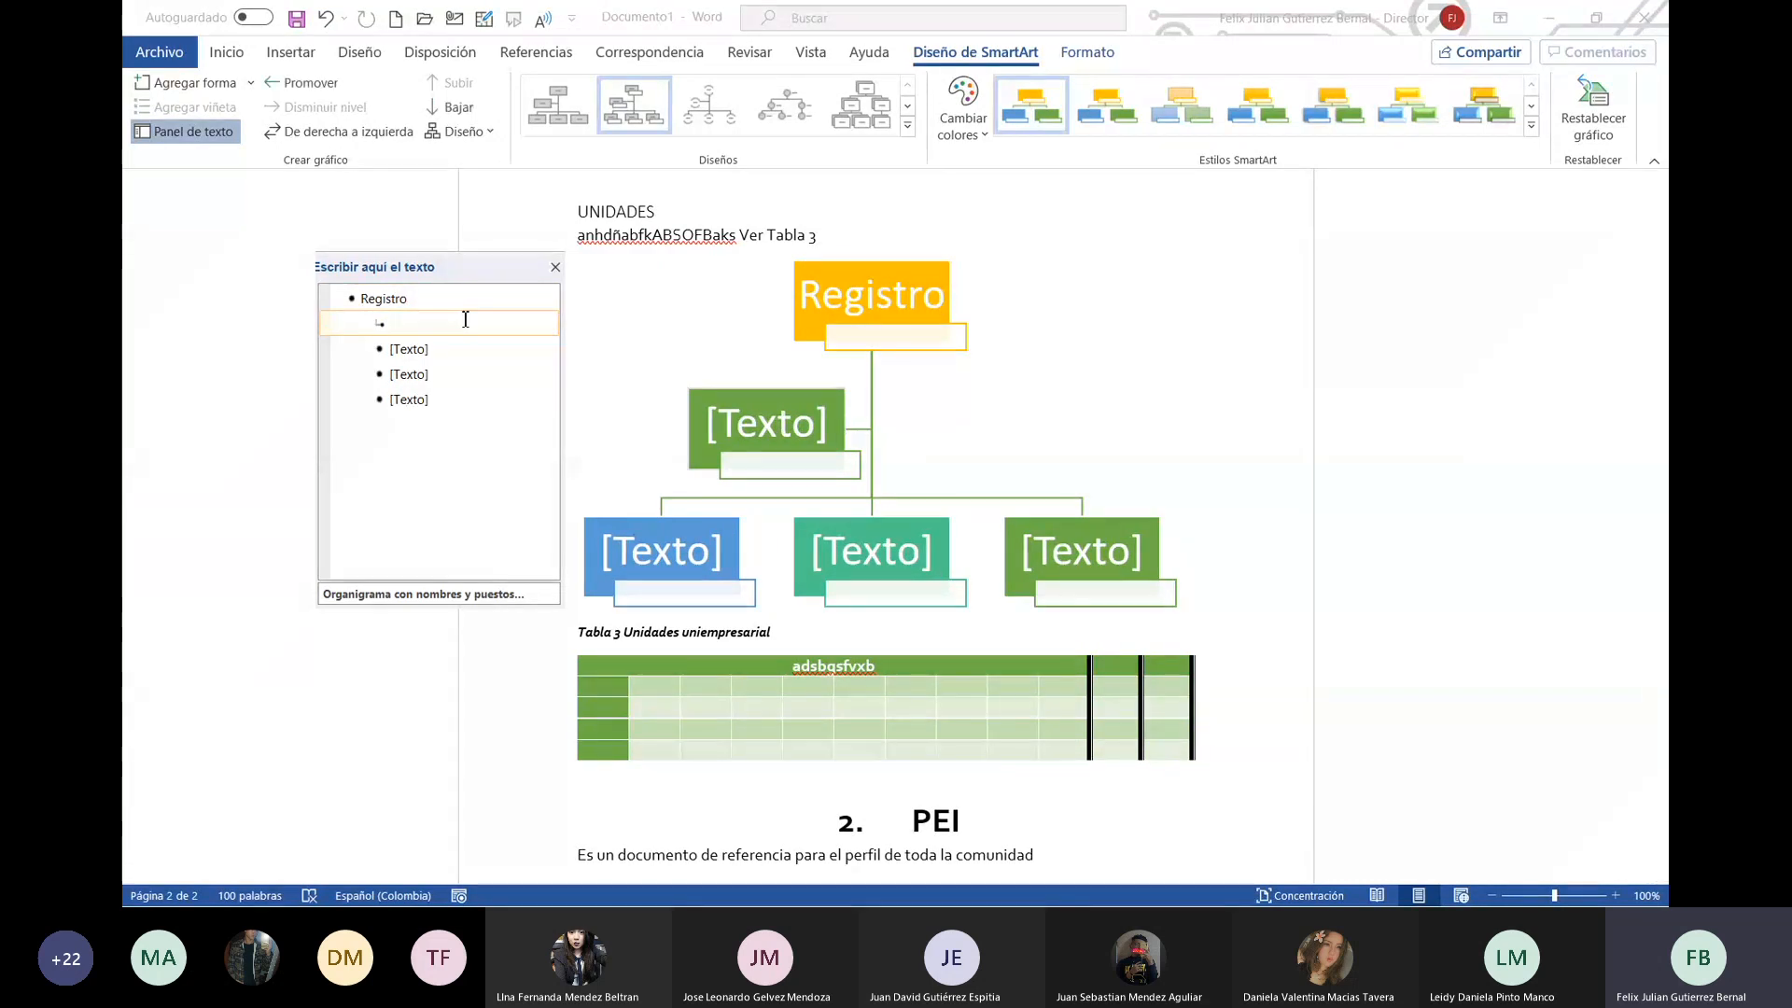
pyautogui.write('Director')
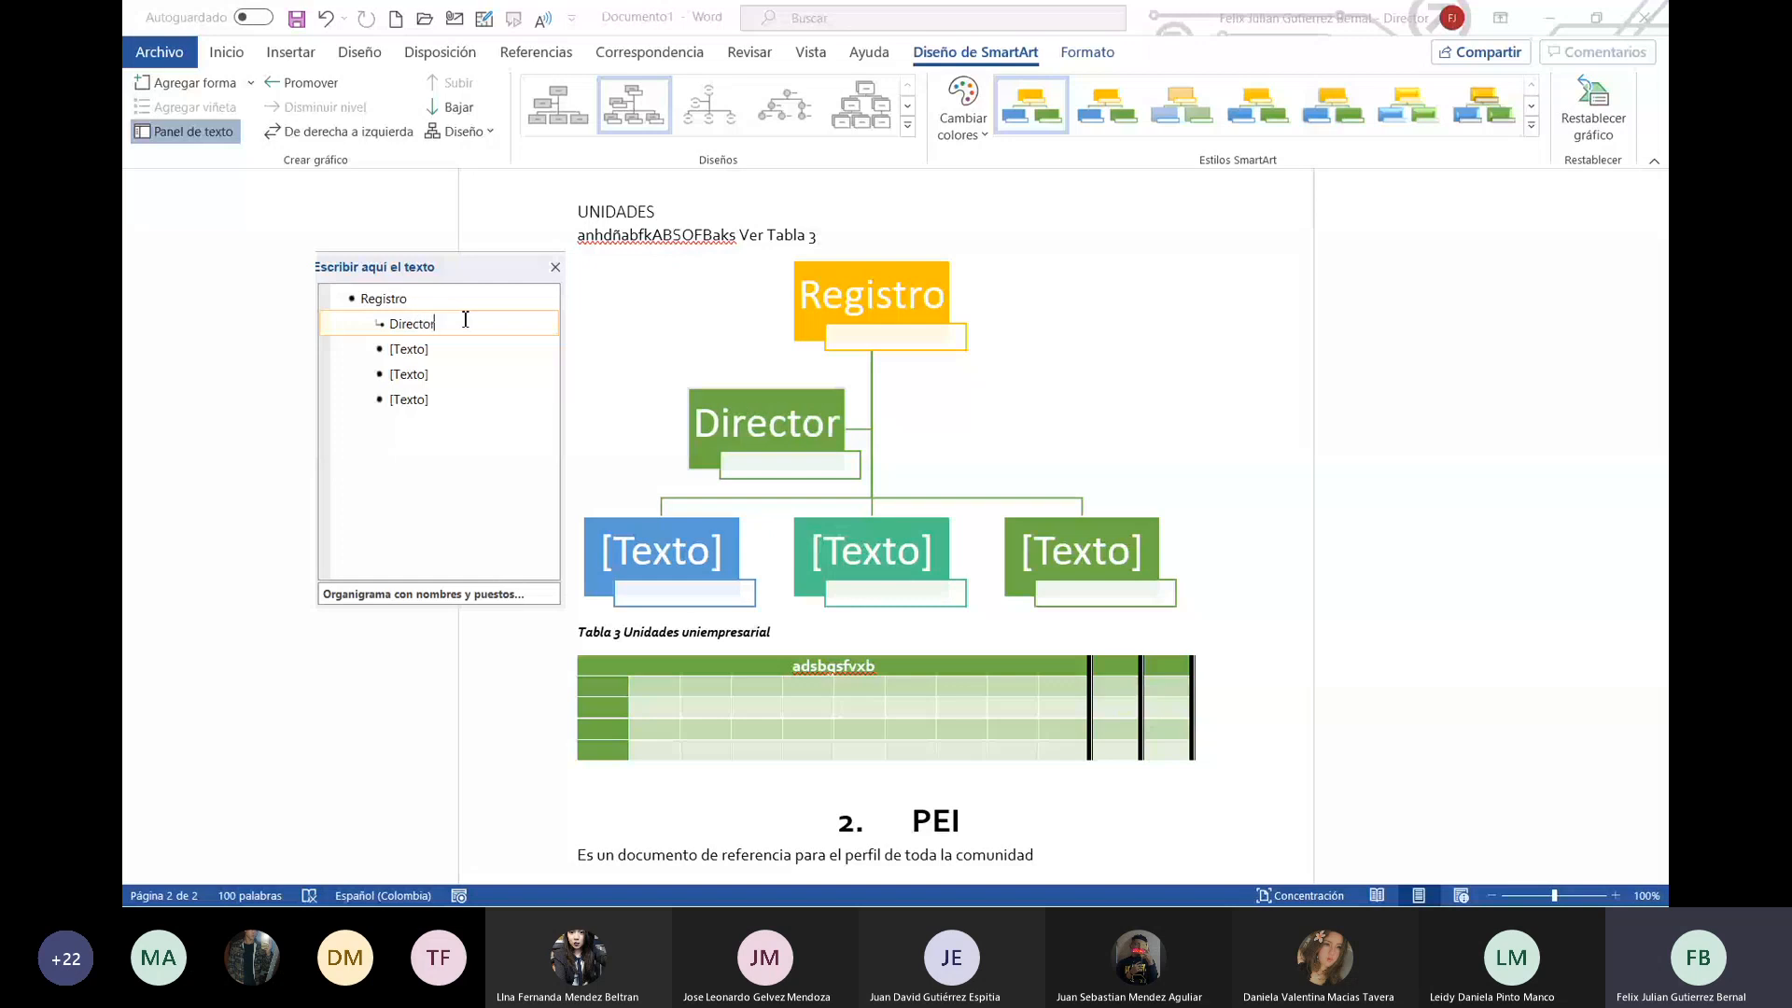
# Step: Label the first two boxes of the organization chart's lower row "subdirector" and "coordinador"
pyautogui.click(501, 365)
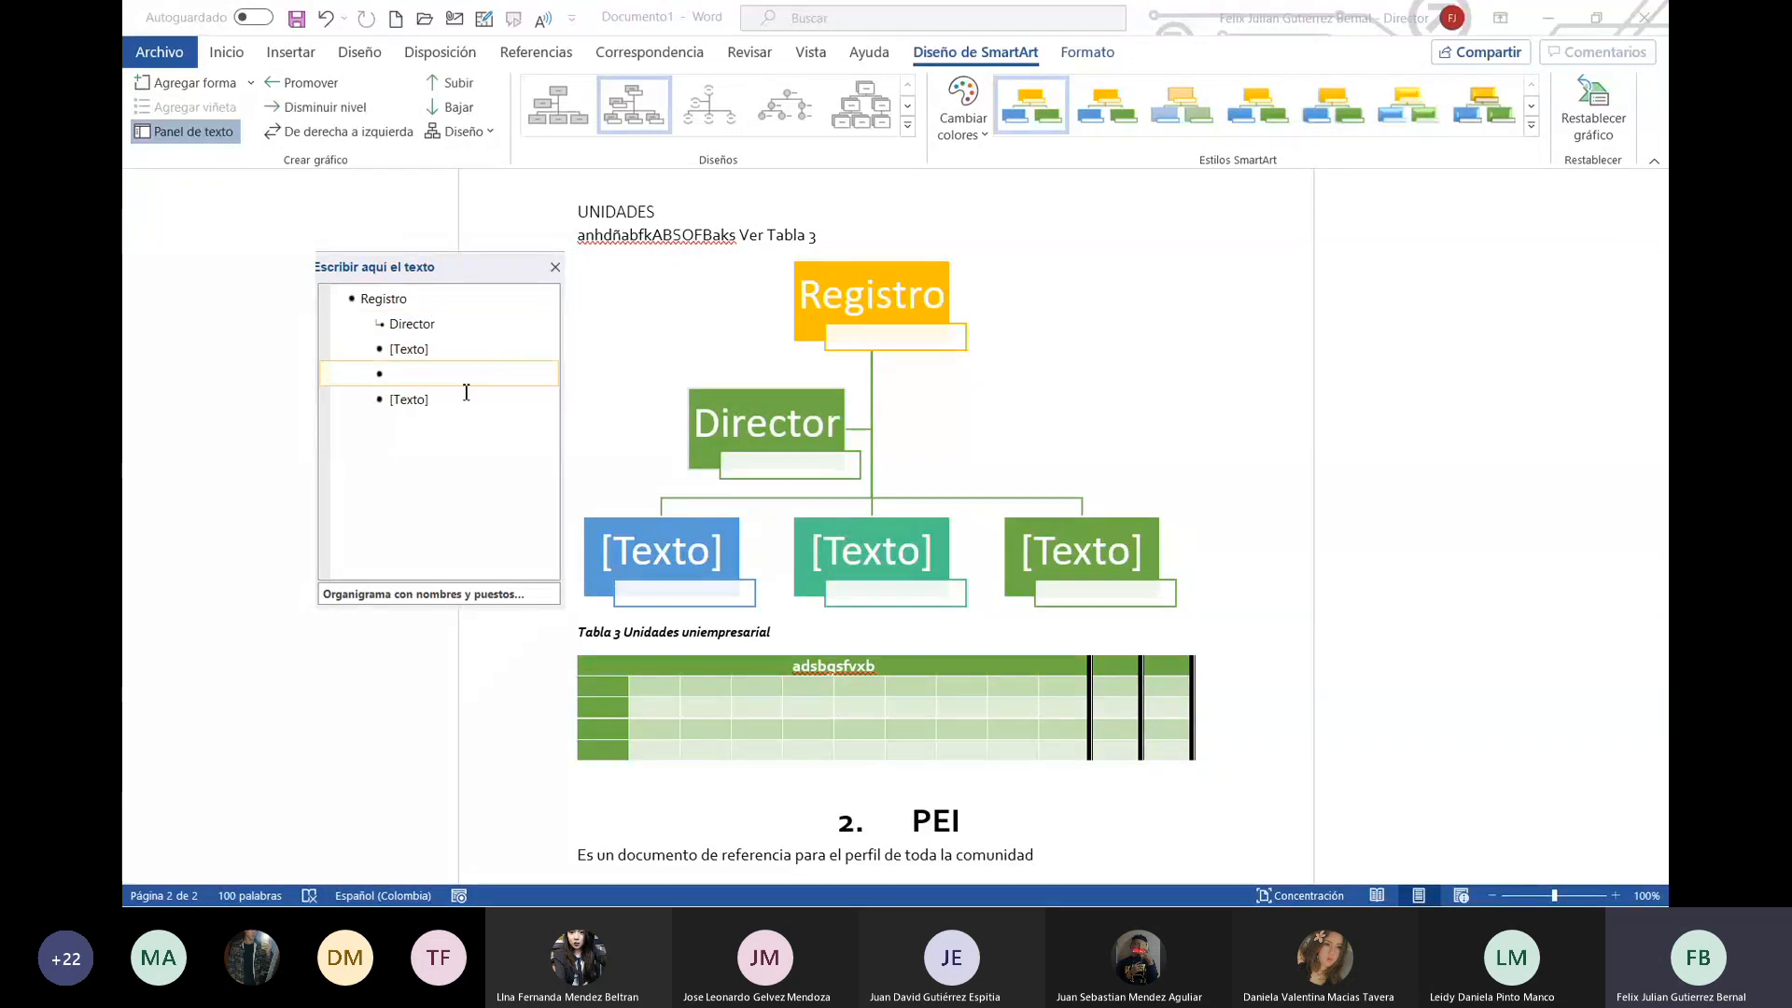
pyautogui.click(464, 349)
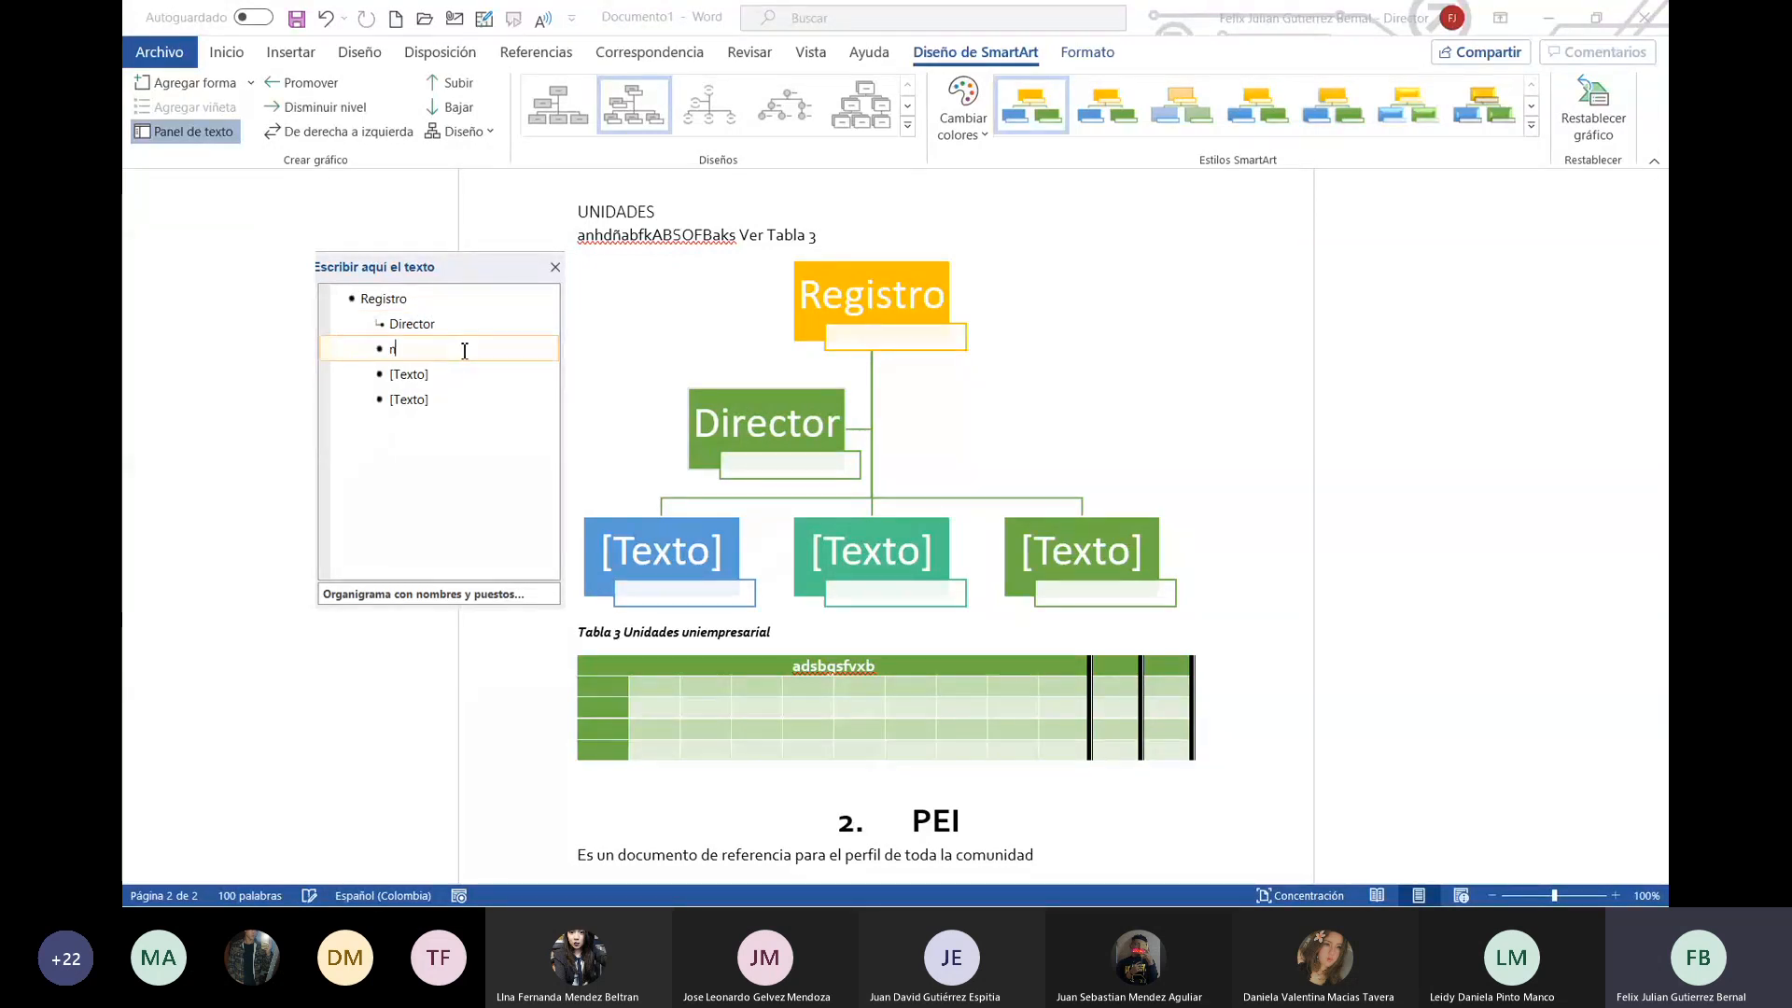
pyautogui.write('n')
pyautogui.press('BackSpace')
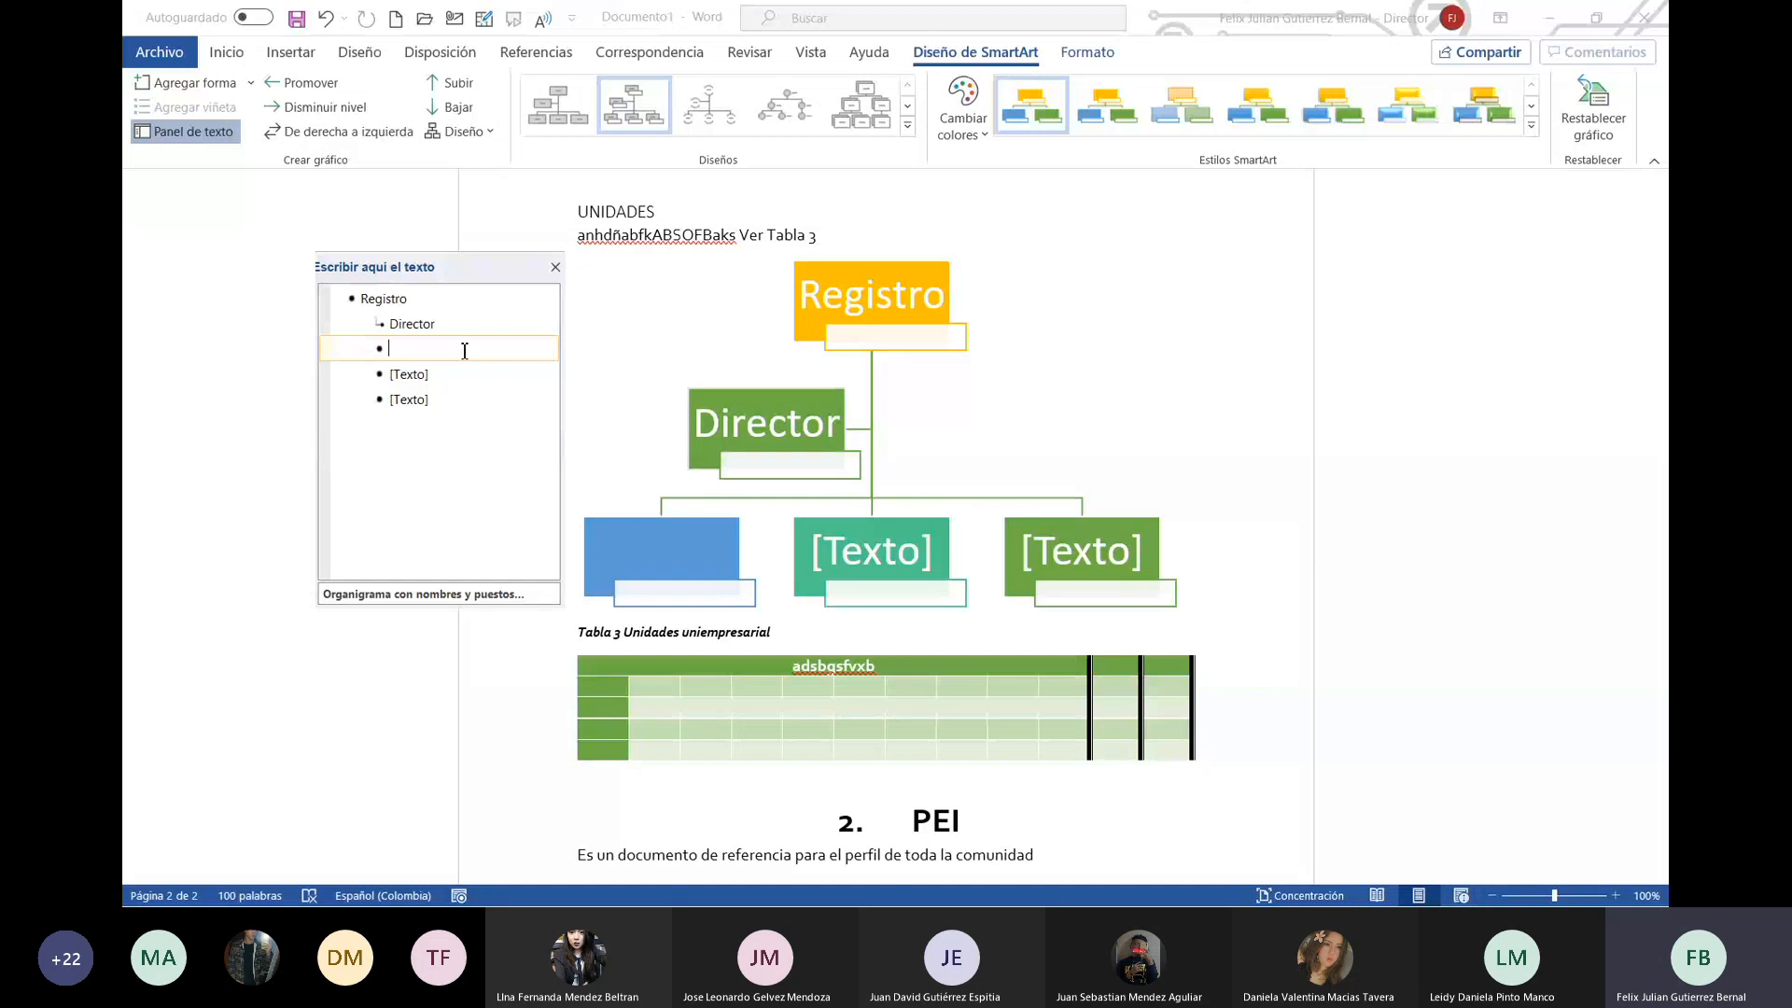
pyautogui.write('subdirector')
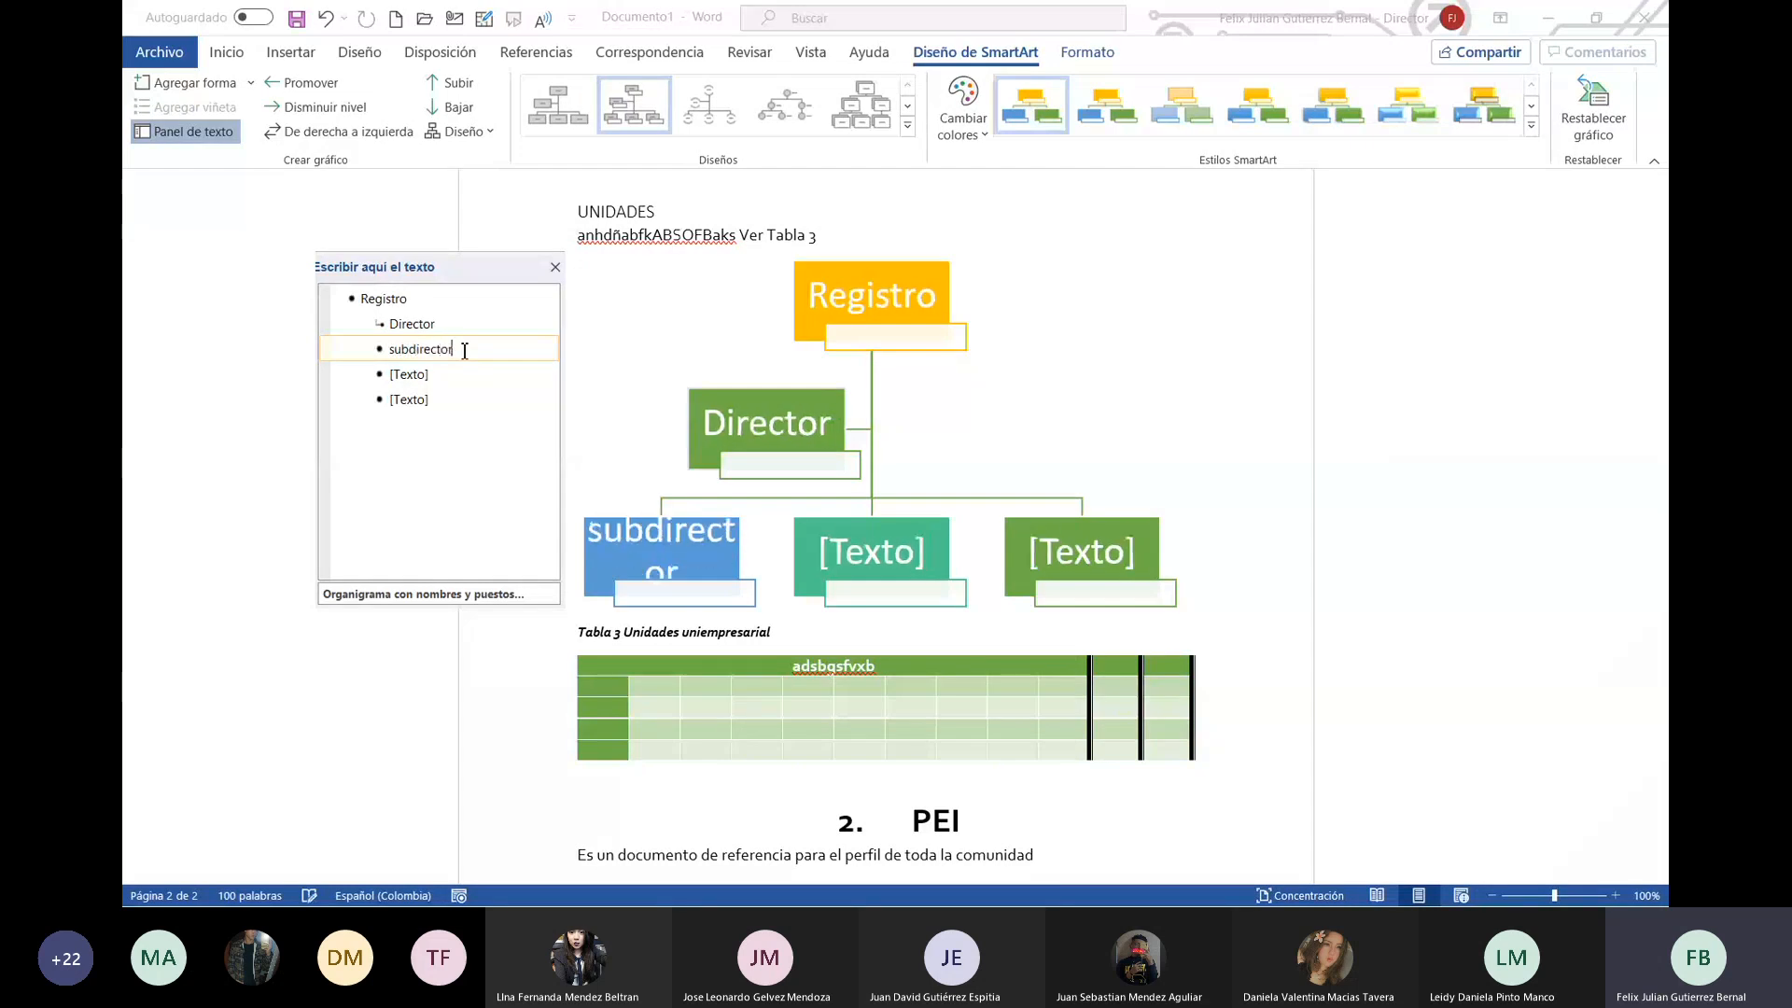
pyautogui.click(391, 377)
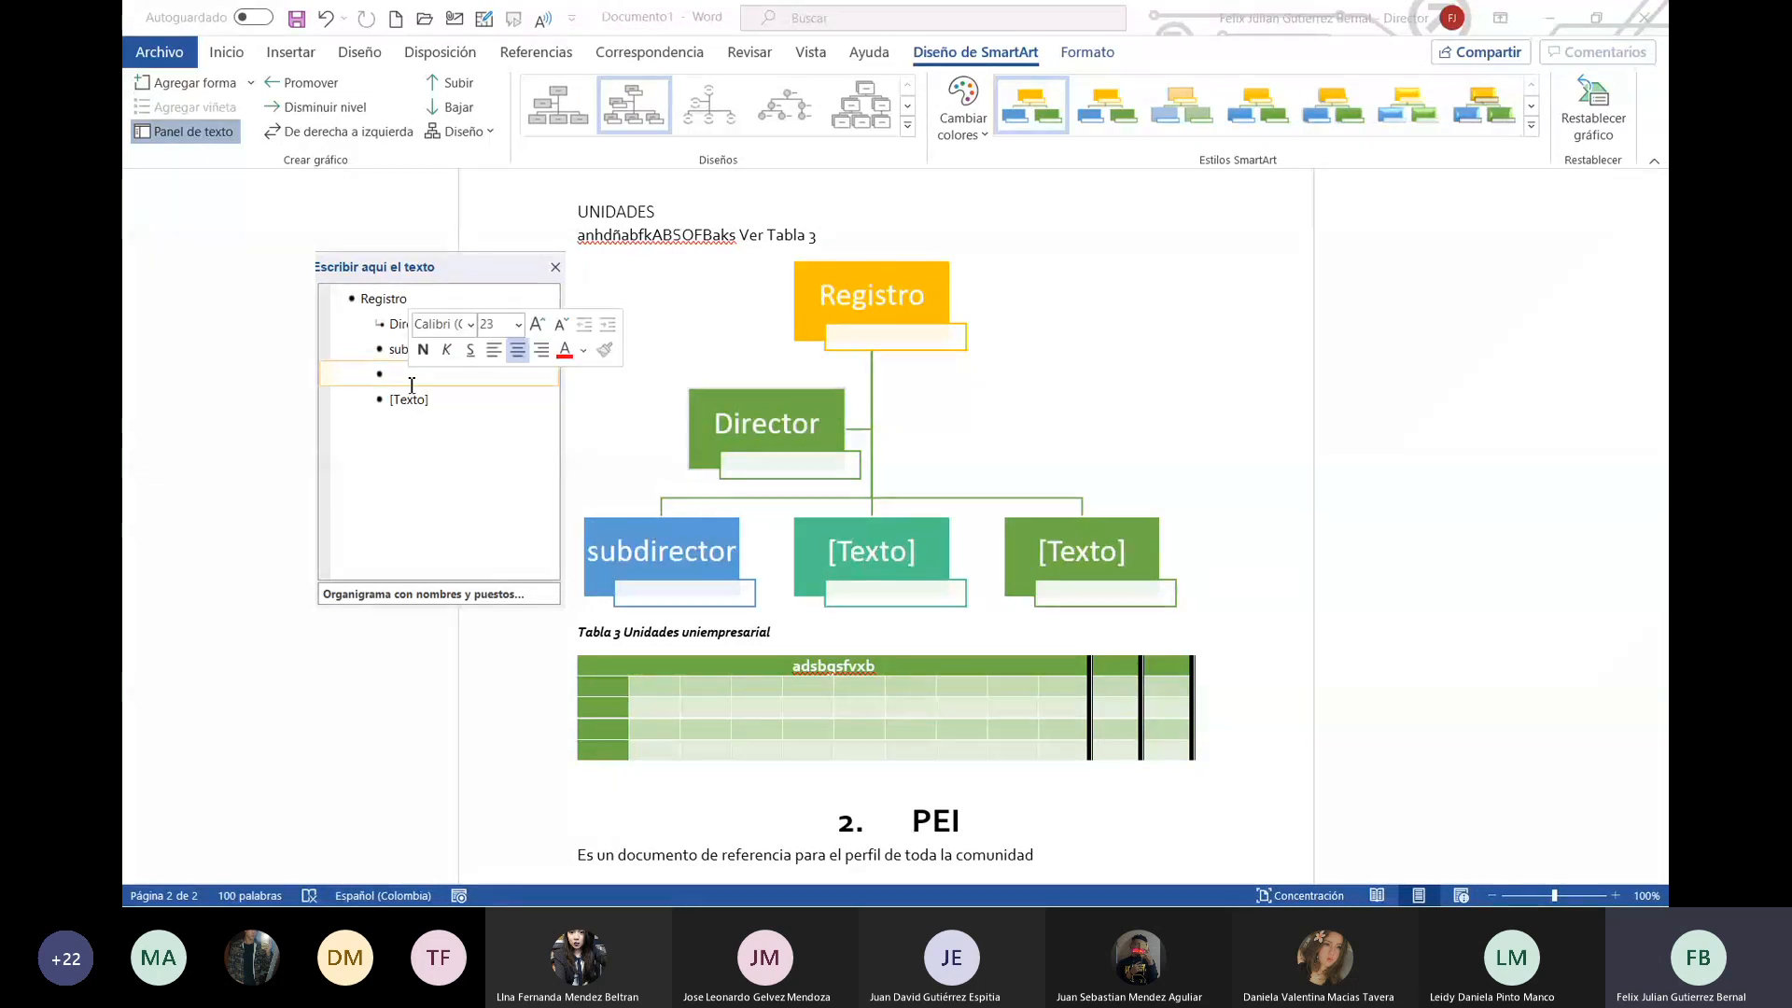
pyautogui.write('coordinador')
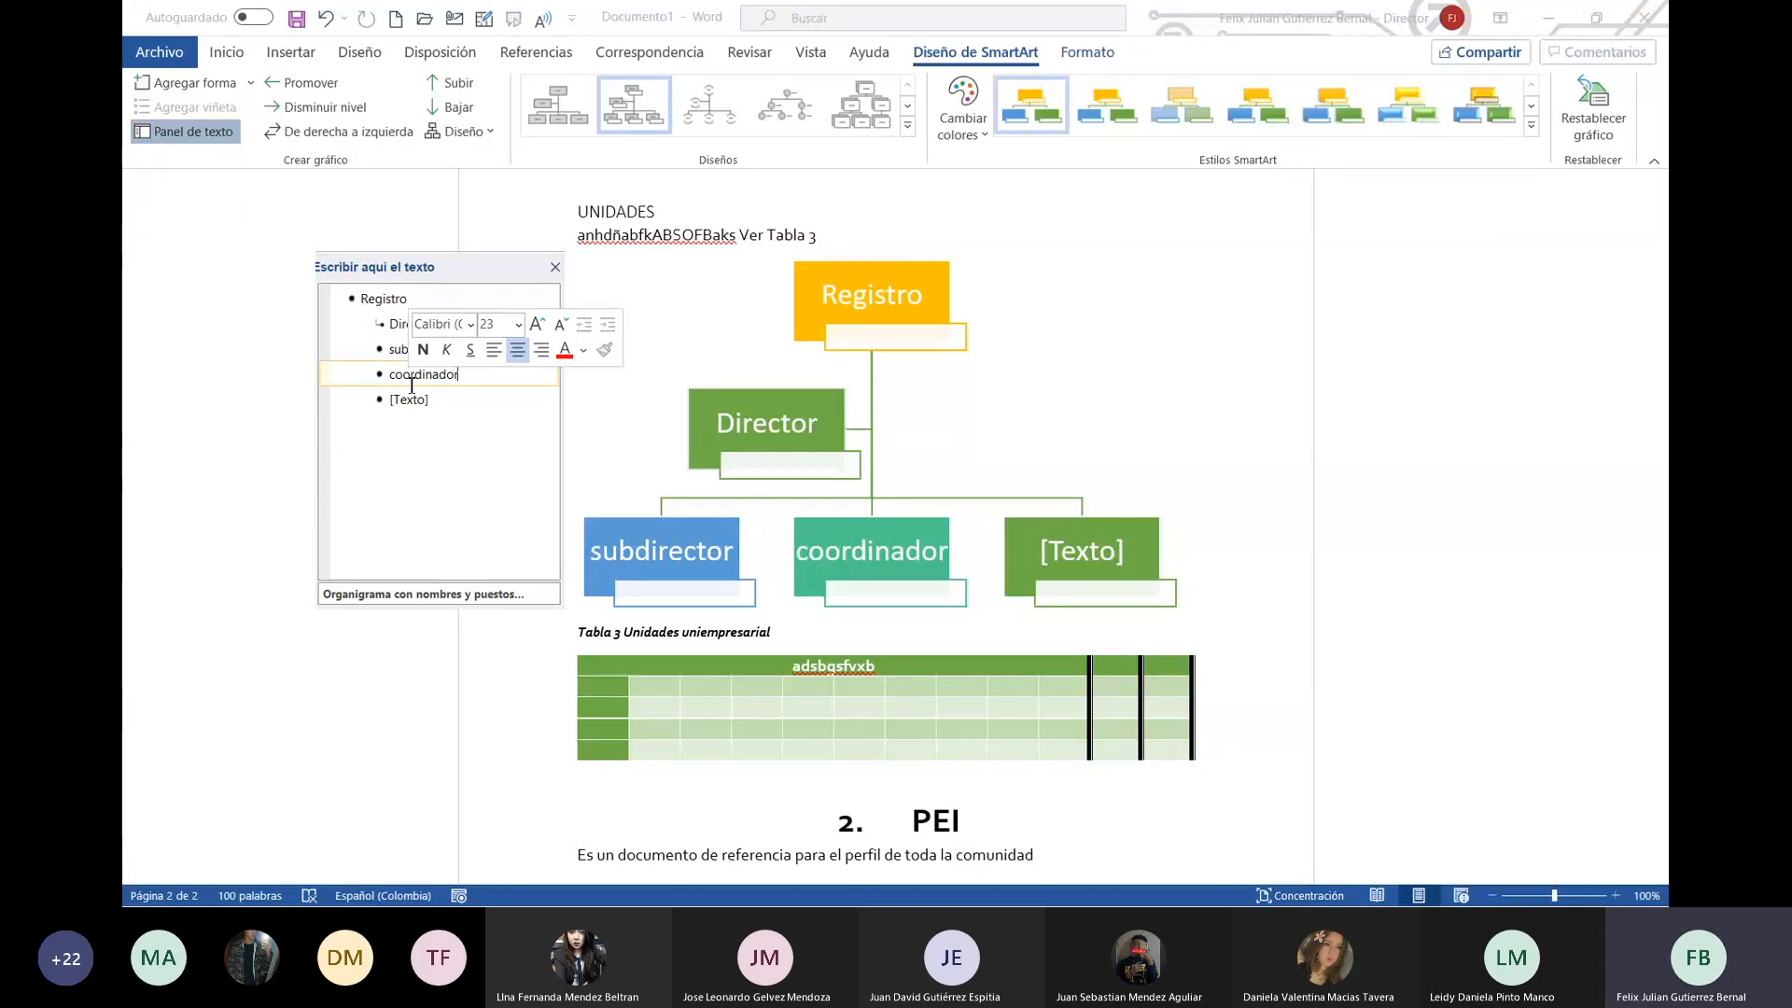
# Step: Add a subordinate box beneath "coordinador" in the organization chart and label it "secretaria"
pyautogui.press('Return')
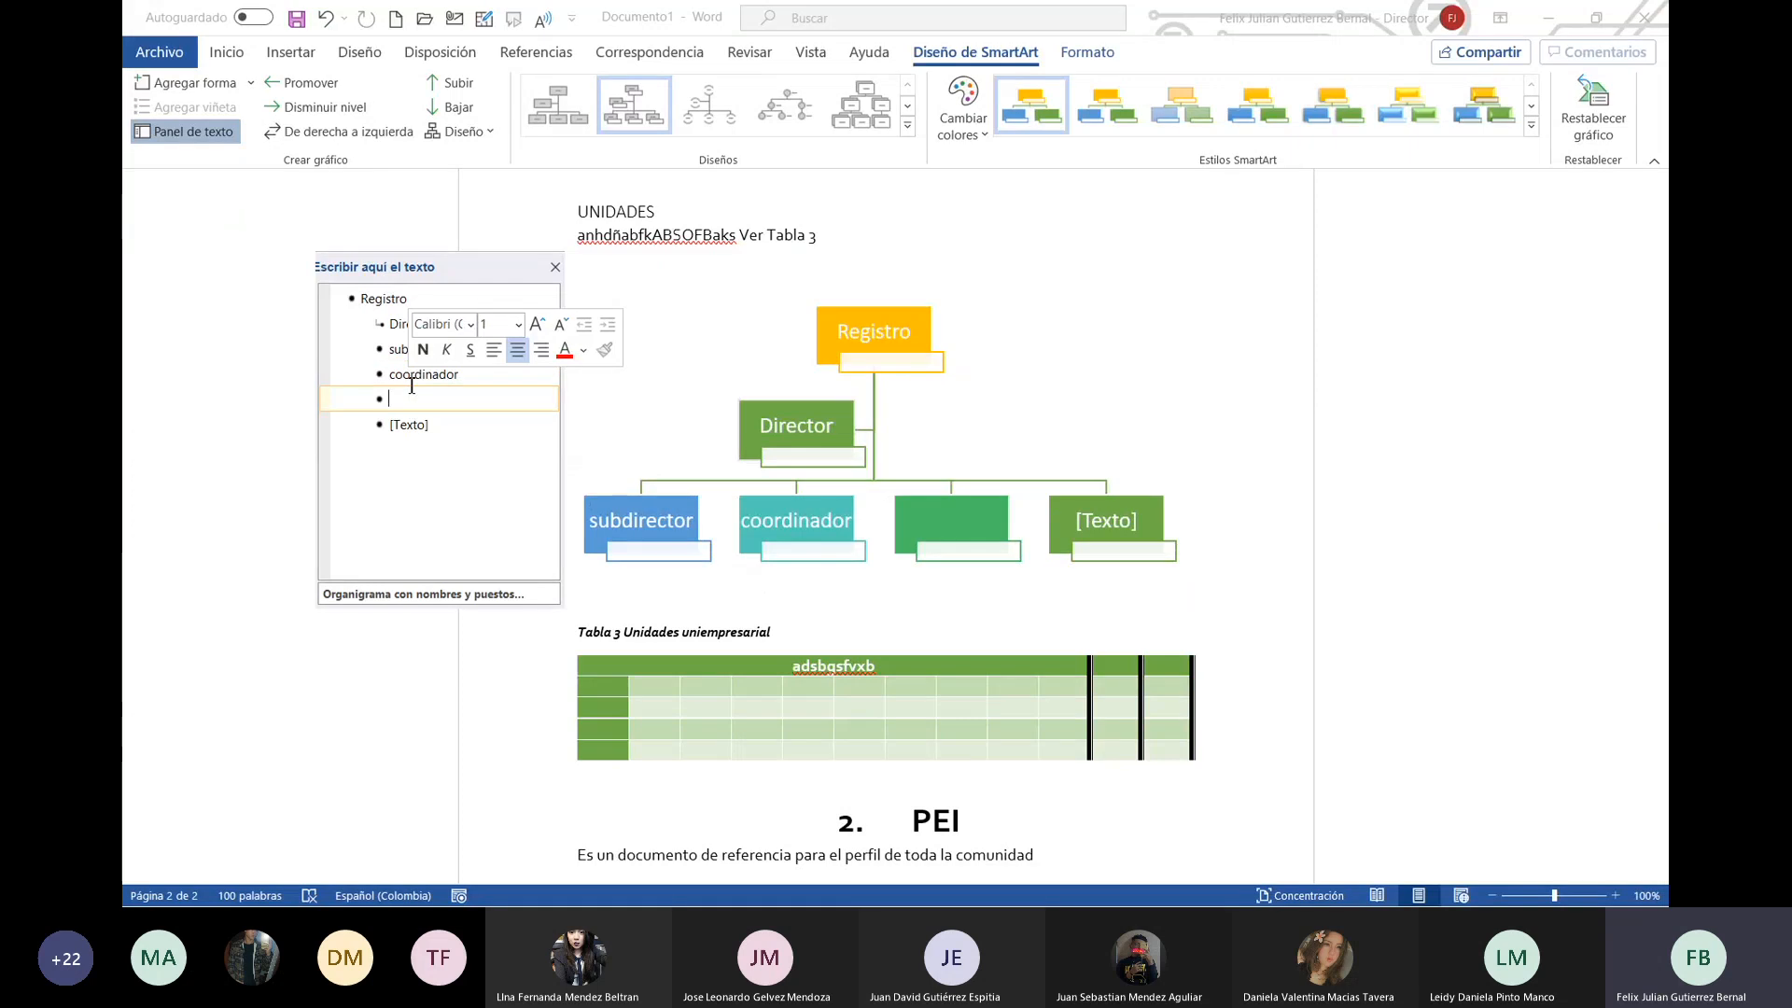
pyautogui.press('Tab')
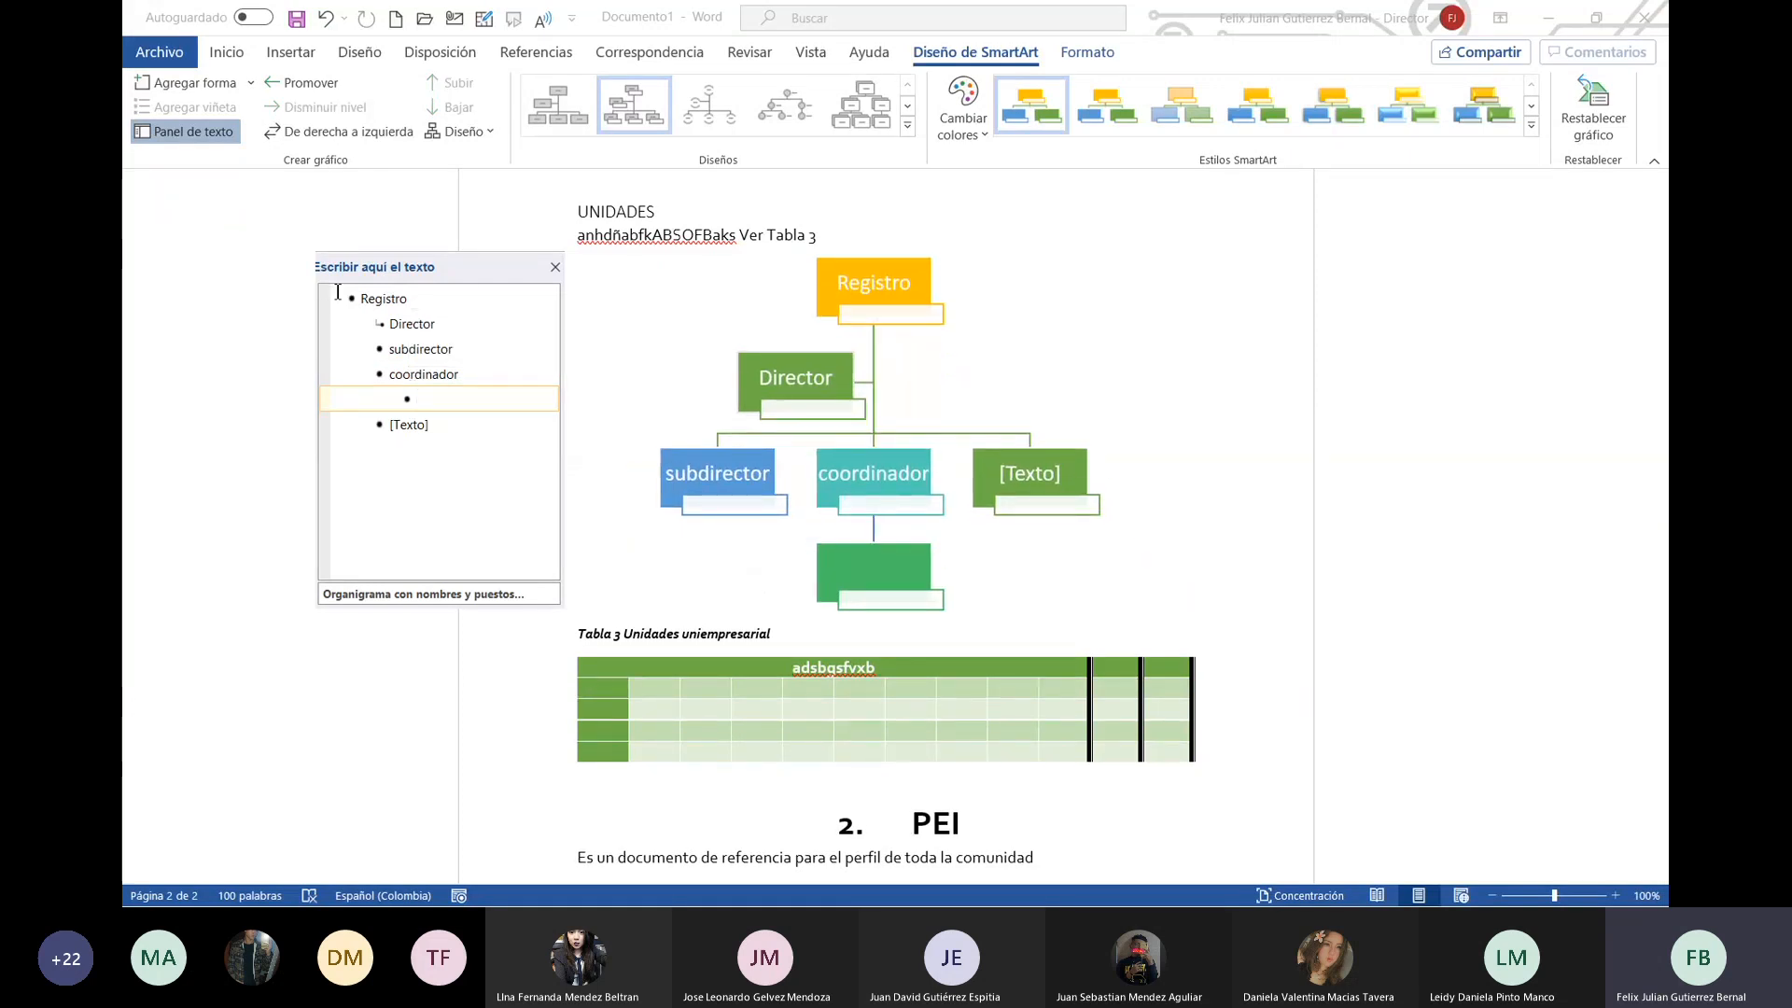
pyautogui.click(378, 350)
pyautogui.click(422, 403)
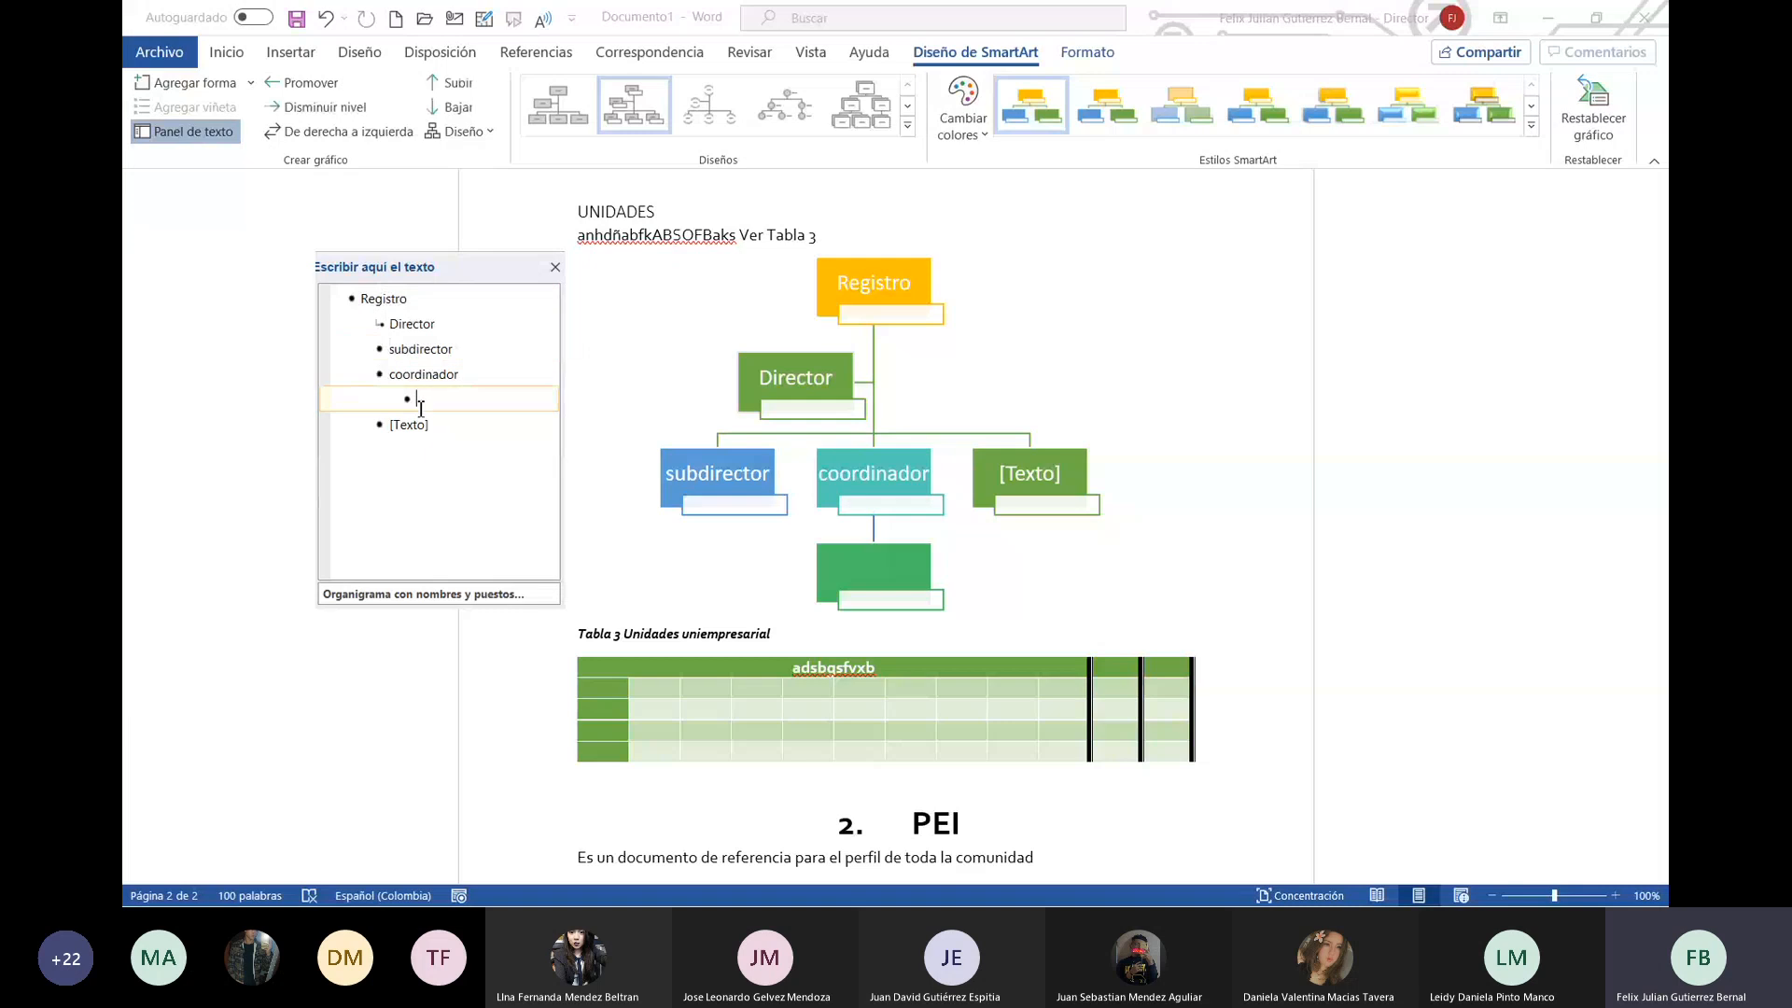
pyautogui.write('secretaria')
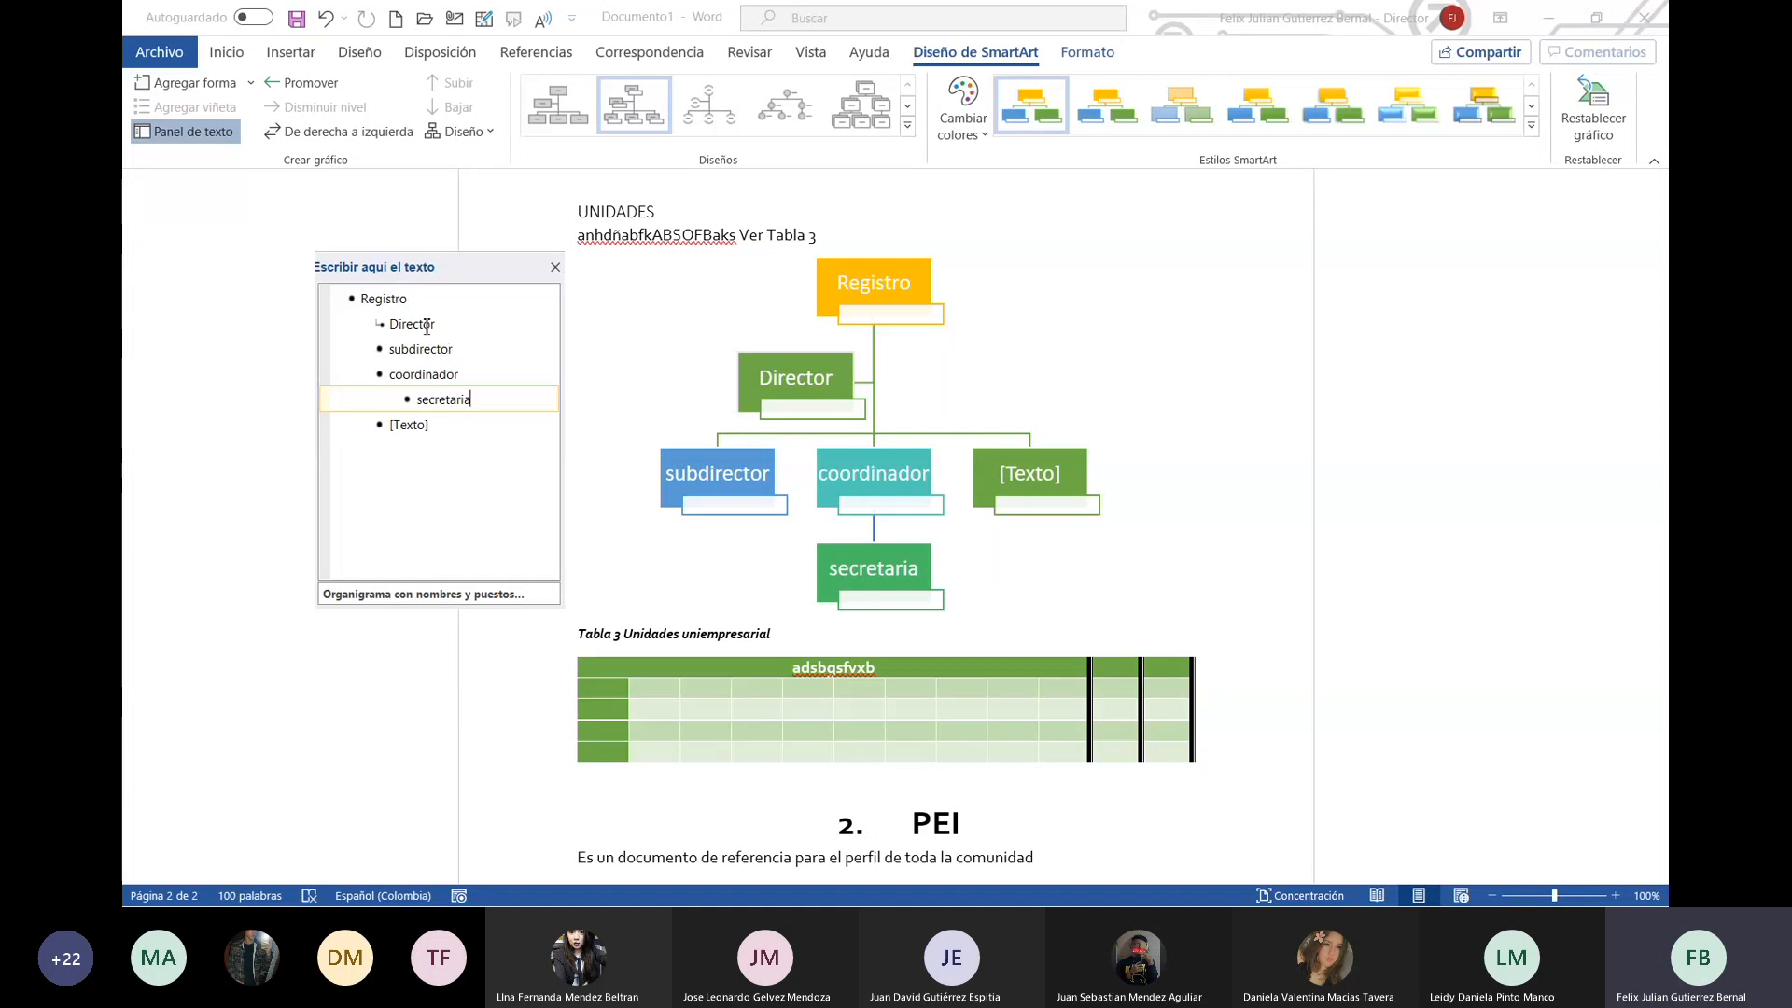
# Step: Add a subordinate box beneath "subdirector" in the organization chart and label it "asistente"
pyautogui.click(499, 352)
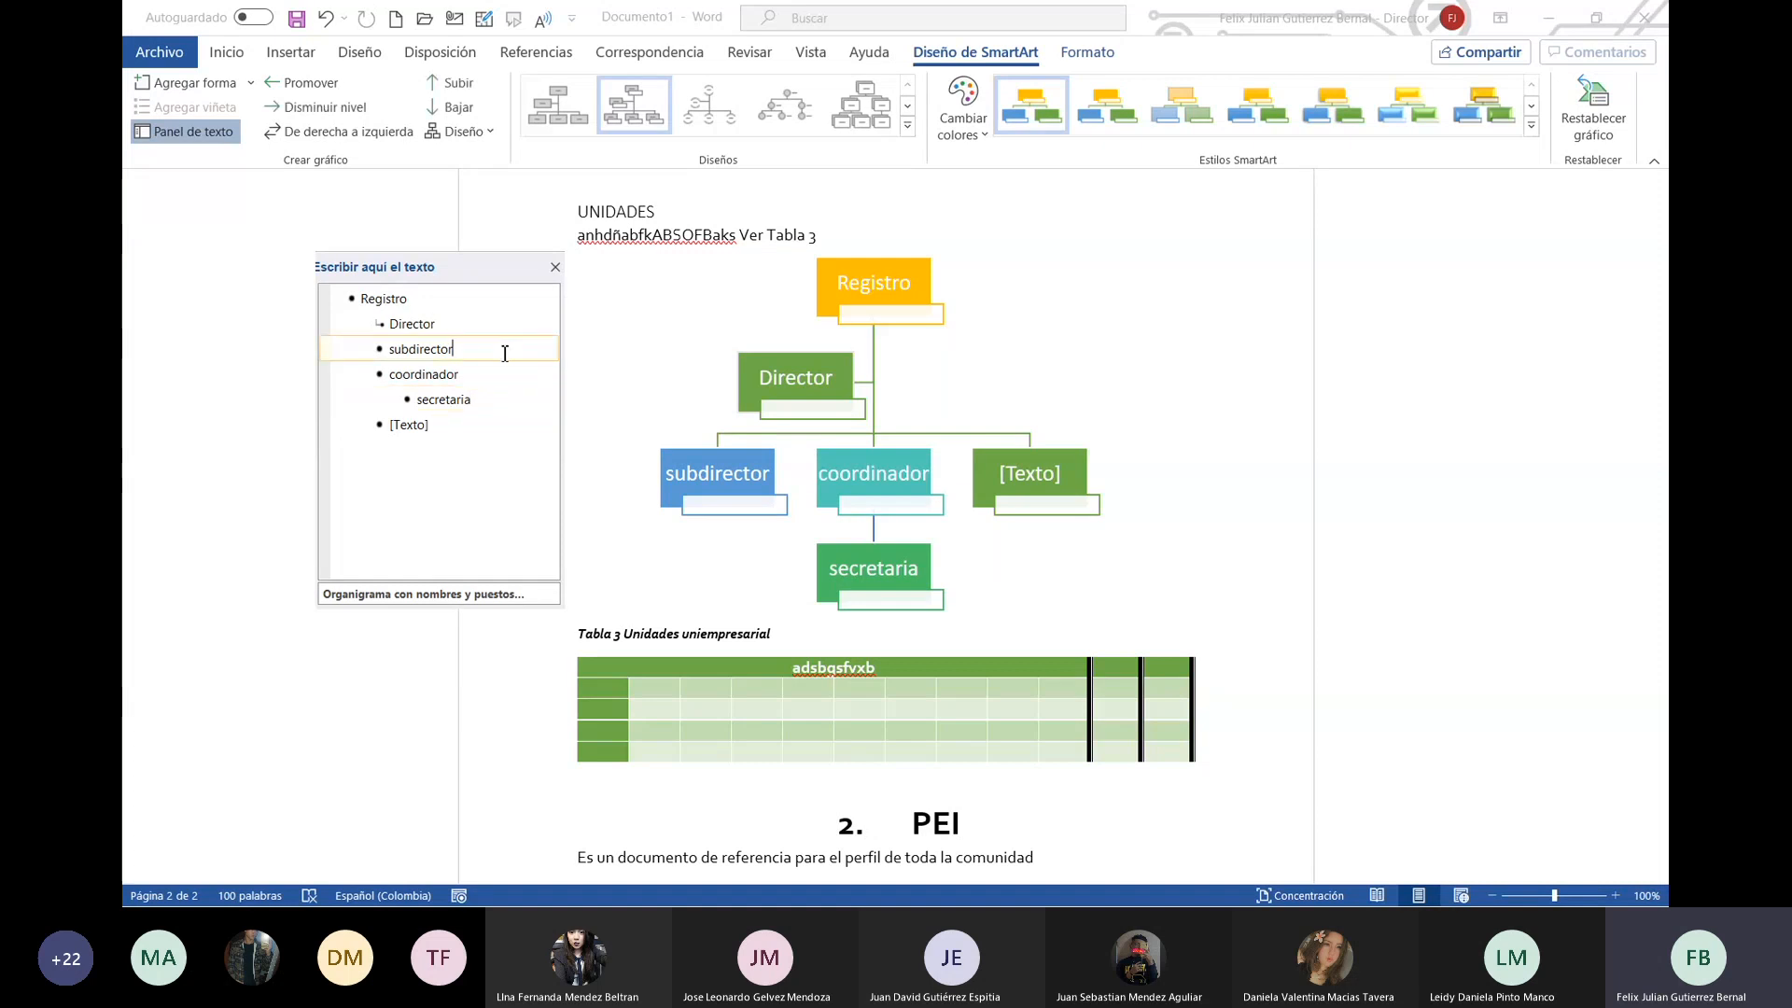
pyautogui.press('Return')
pyautogui.press('Tab')
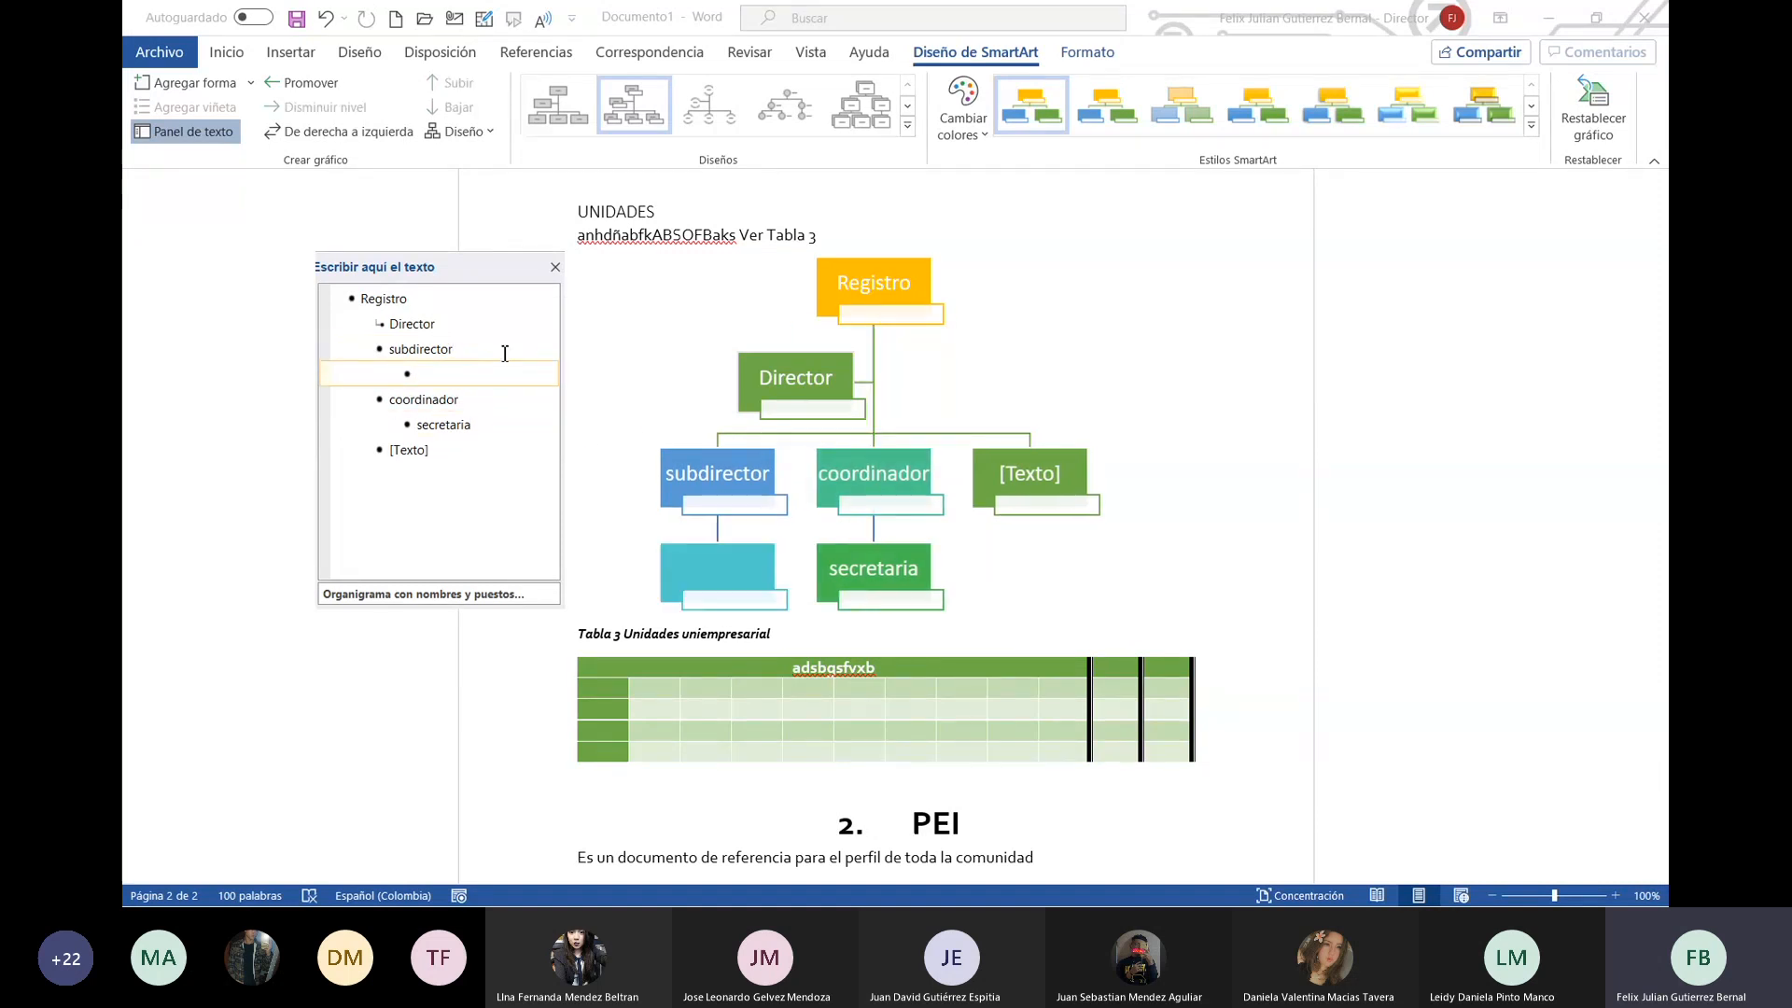
pyautogui.write('asistente')
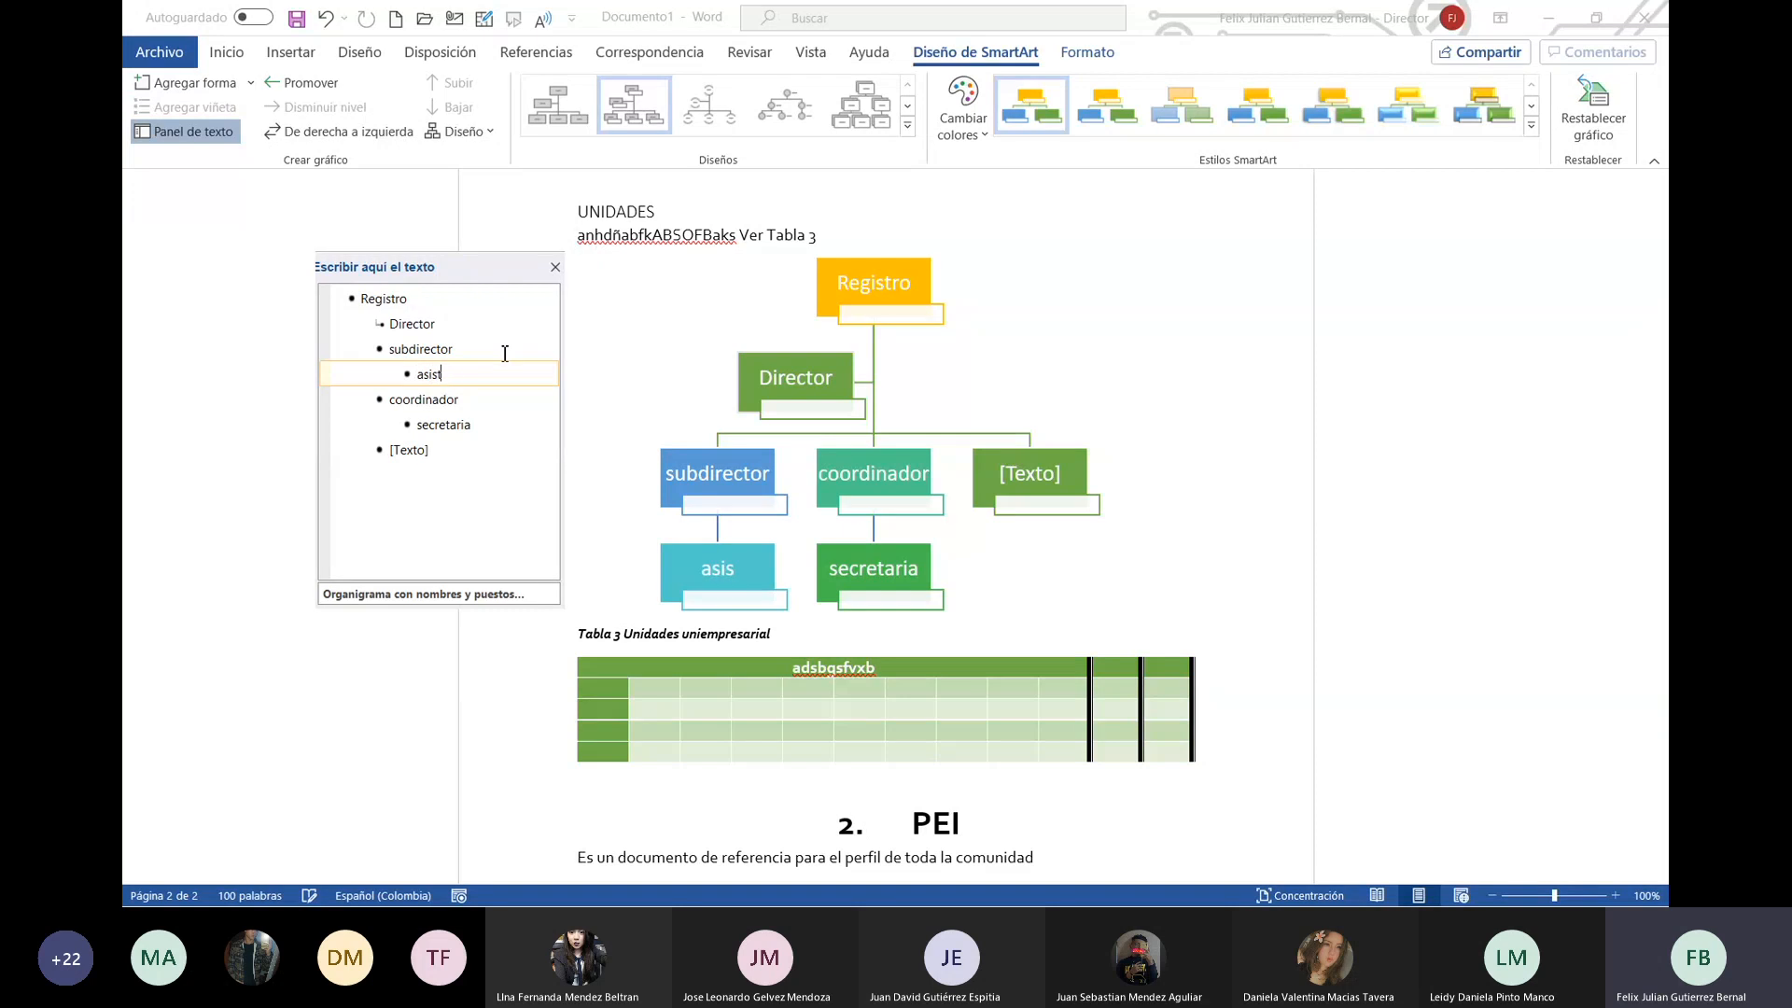
# Step: Remove the unused placeholder box beside "coordinador" from the organization chart
pyautogui.click(477, 452)
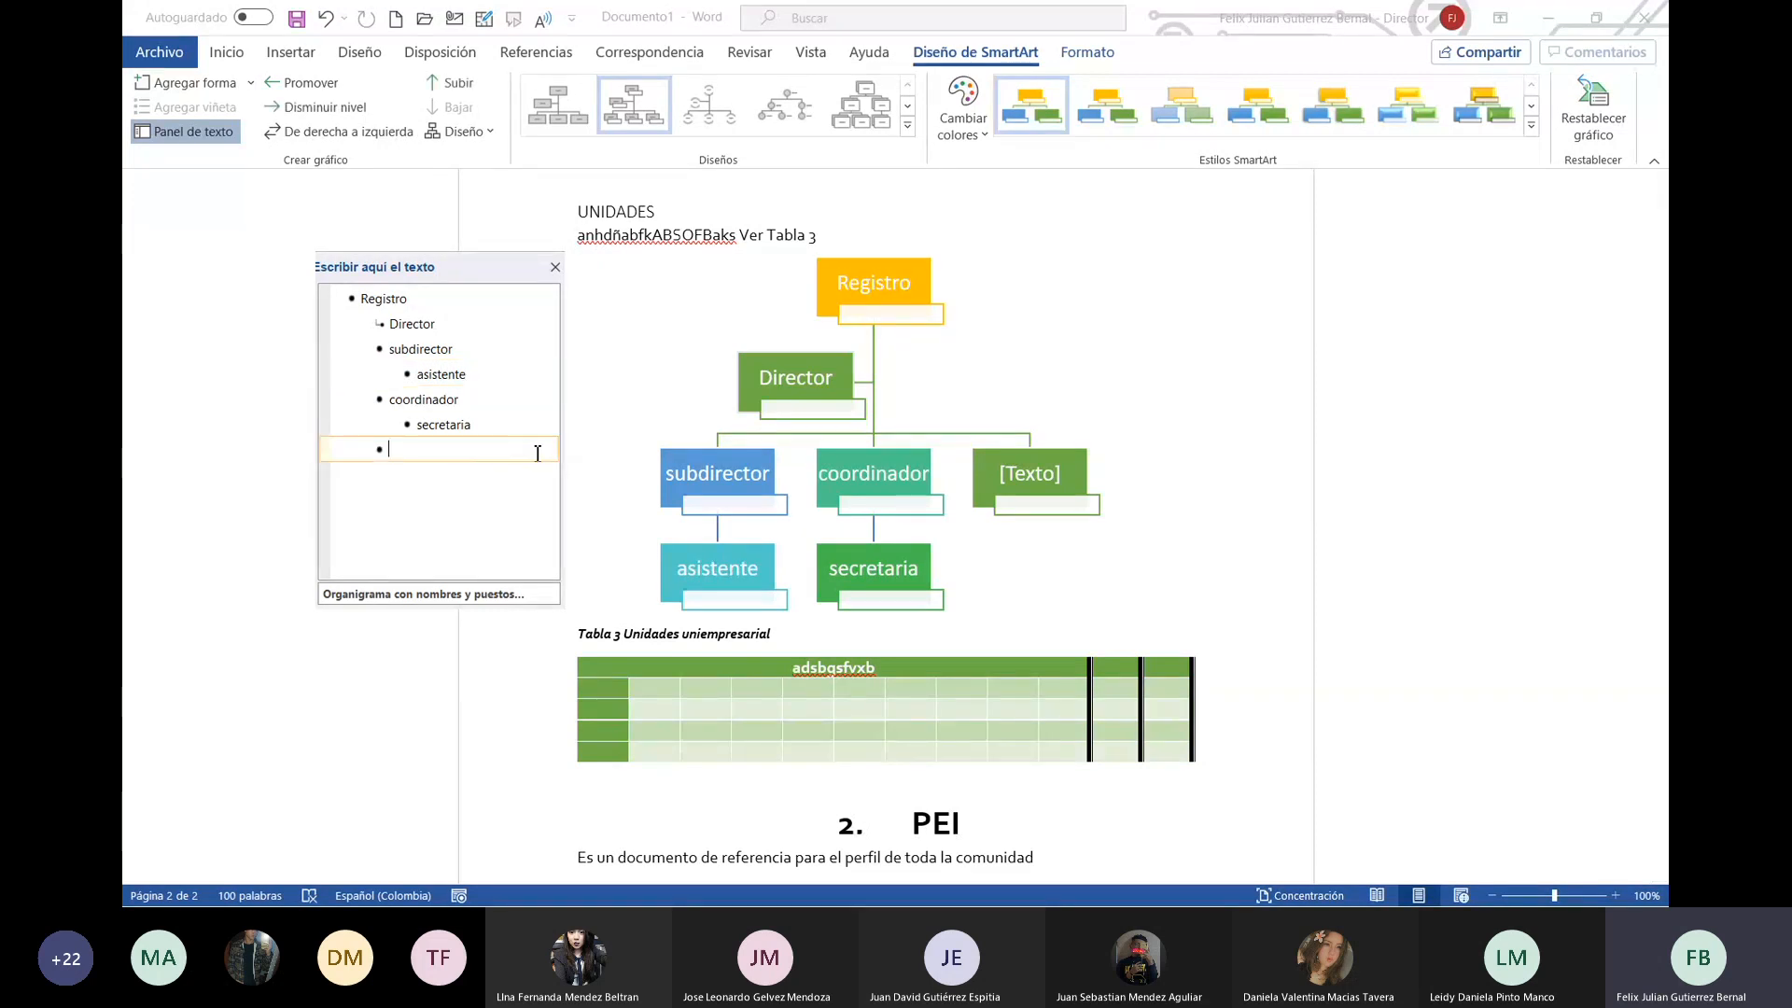
pyautogui.hotkey('shift', 'Tab')
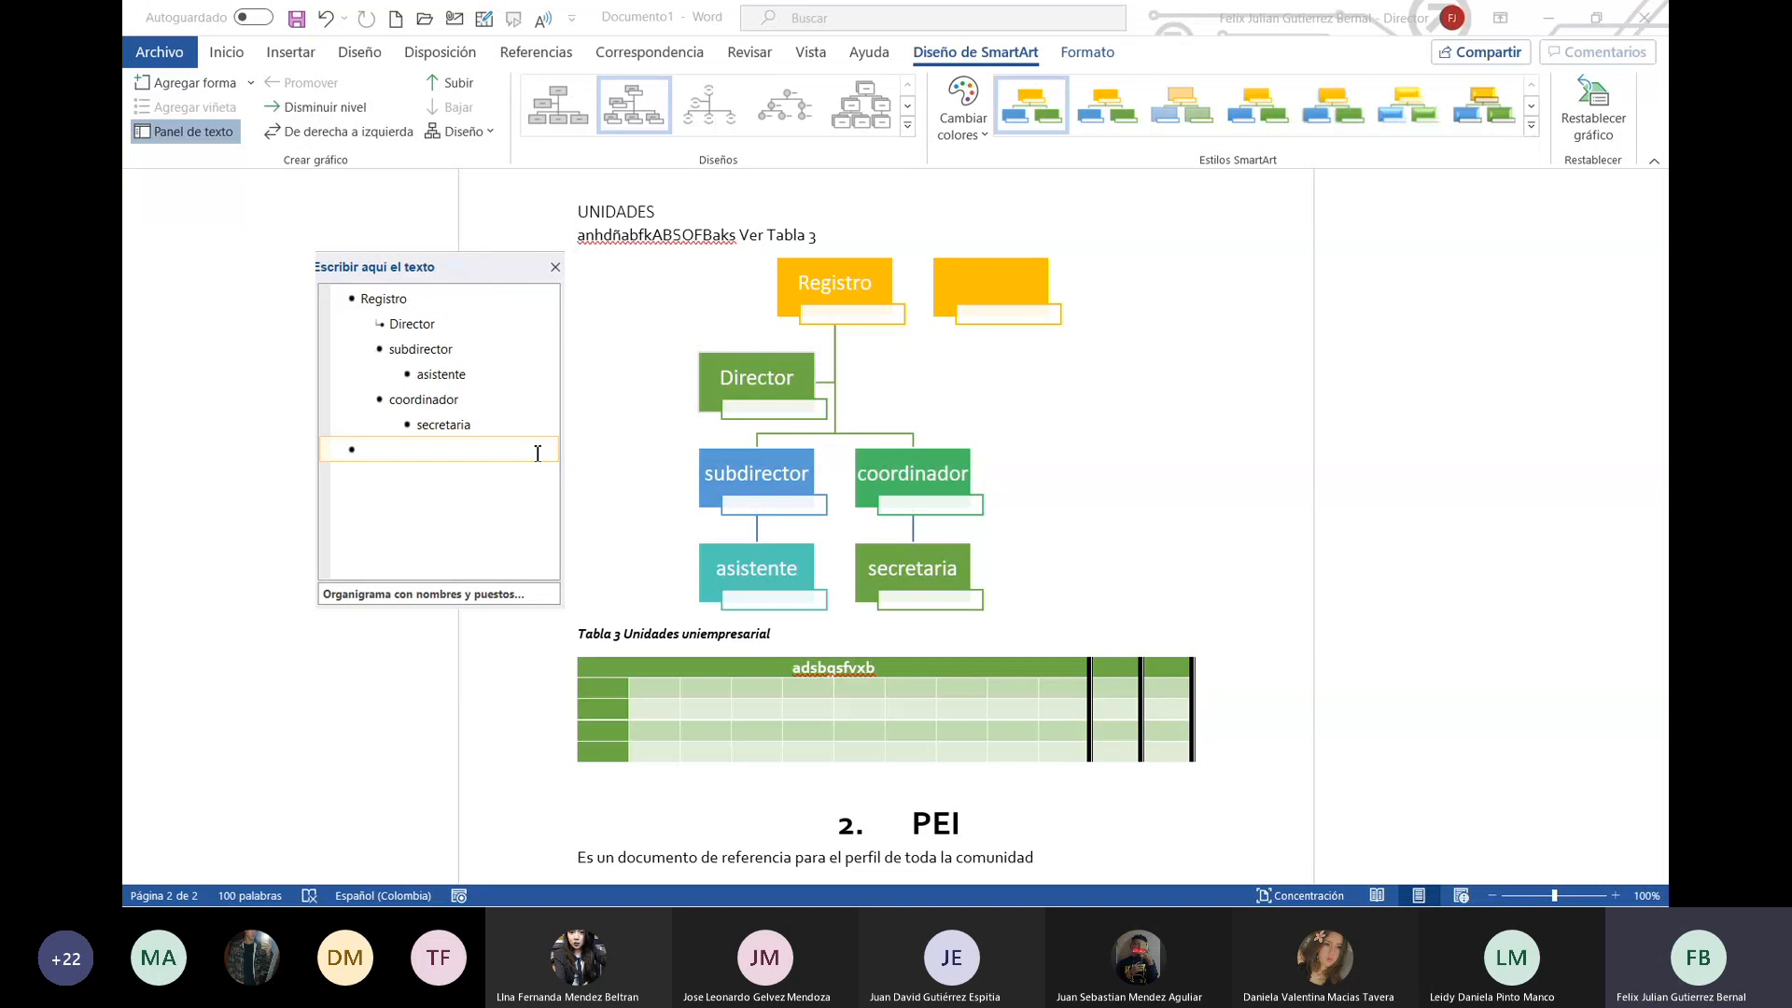
pyautogui.press('BackSpace')
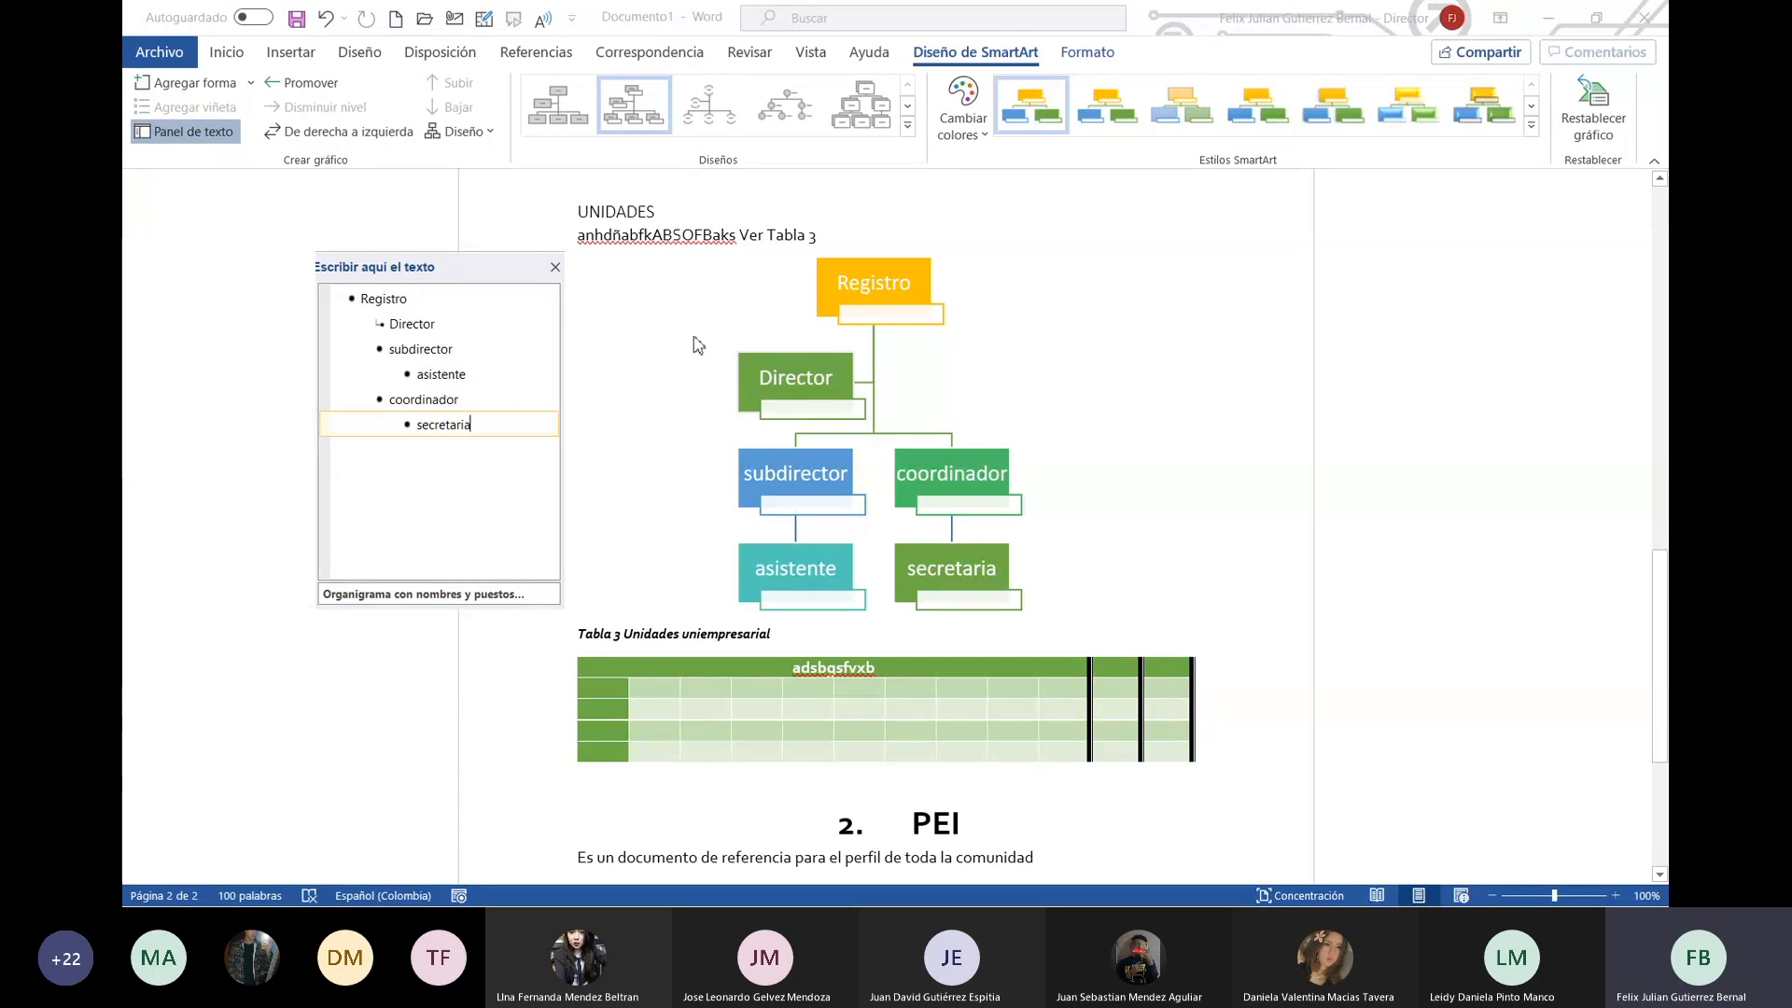
# Step: Create a new caption label "jerarquia" and insert the organization chart's caption above the selection with it
pyautogui.click(1284, 517)
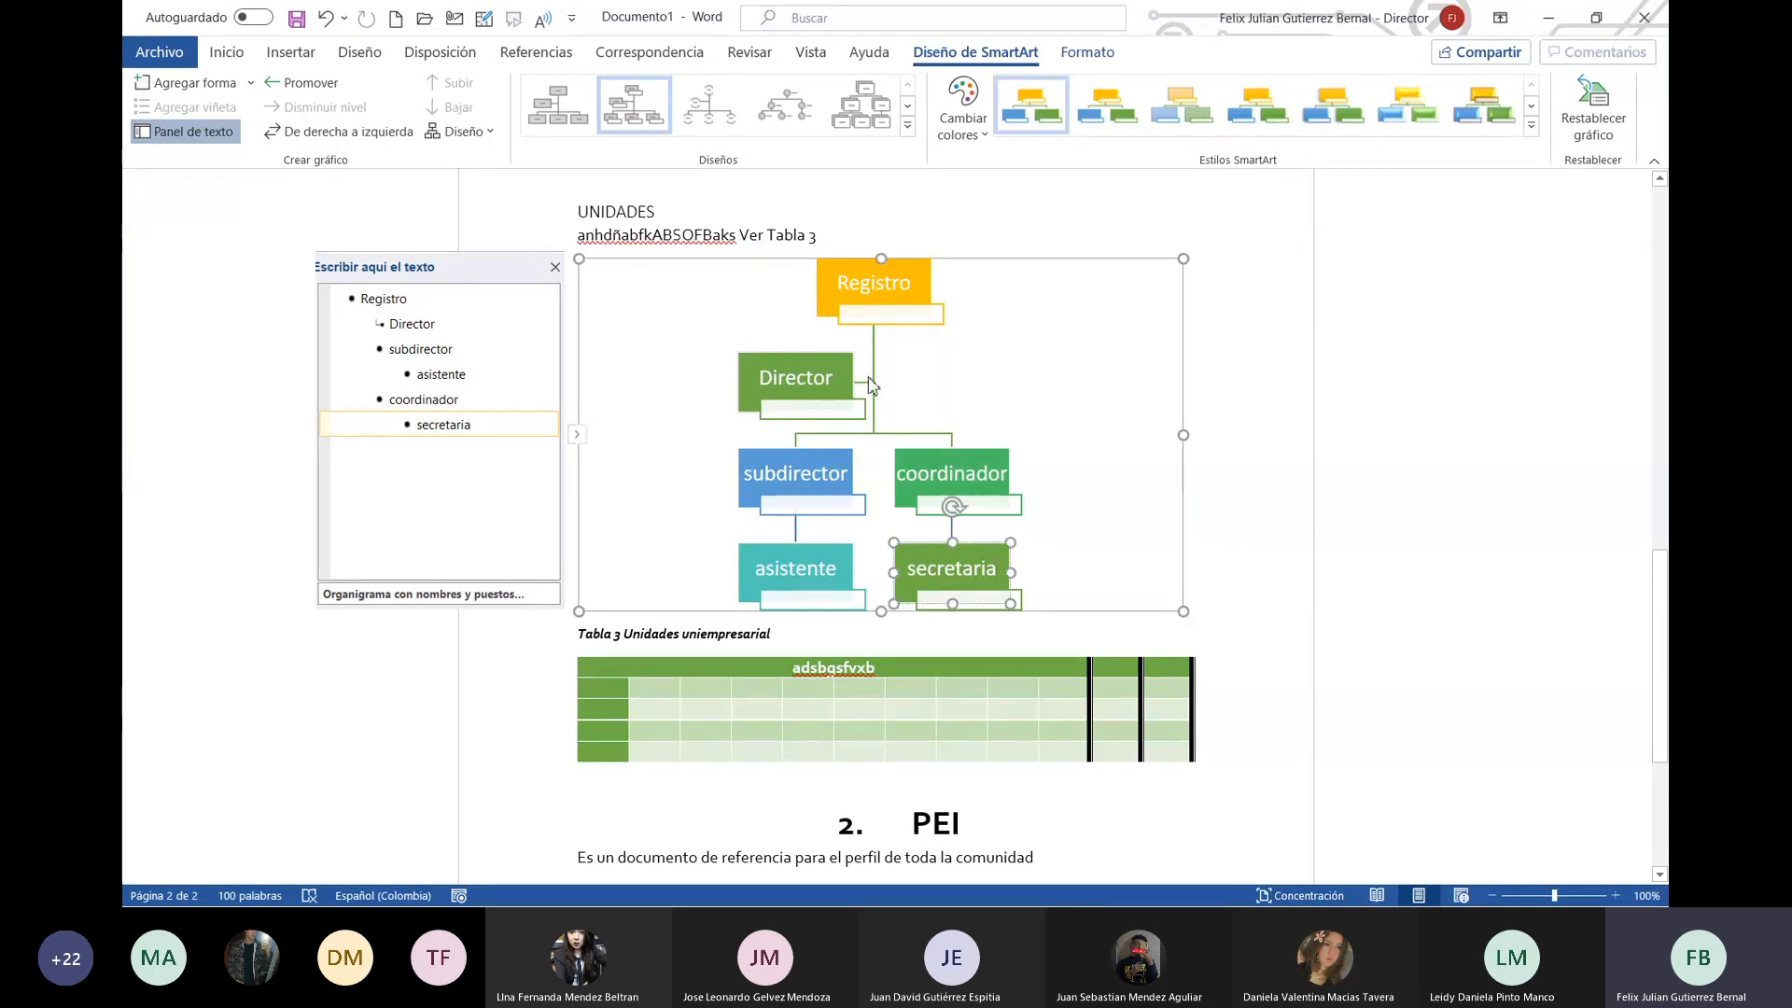
pyautogui.rightClick(991, 381)
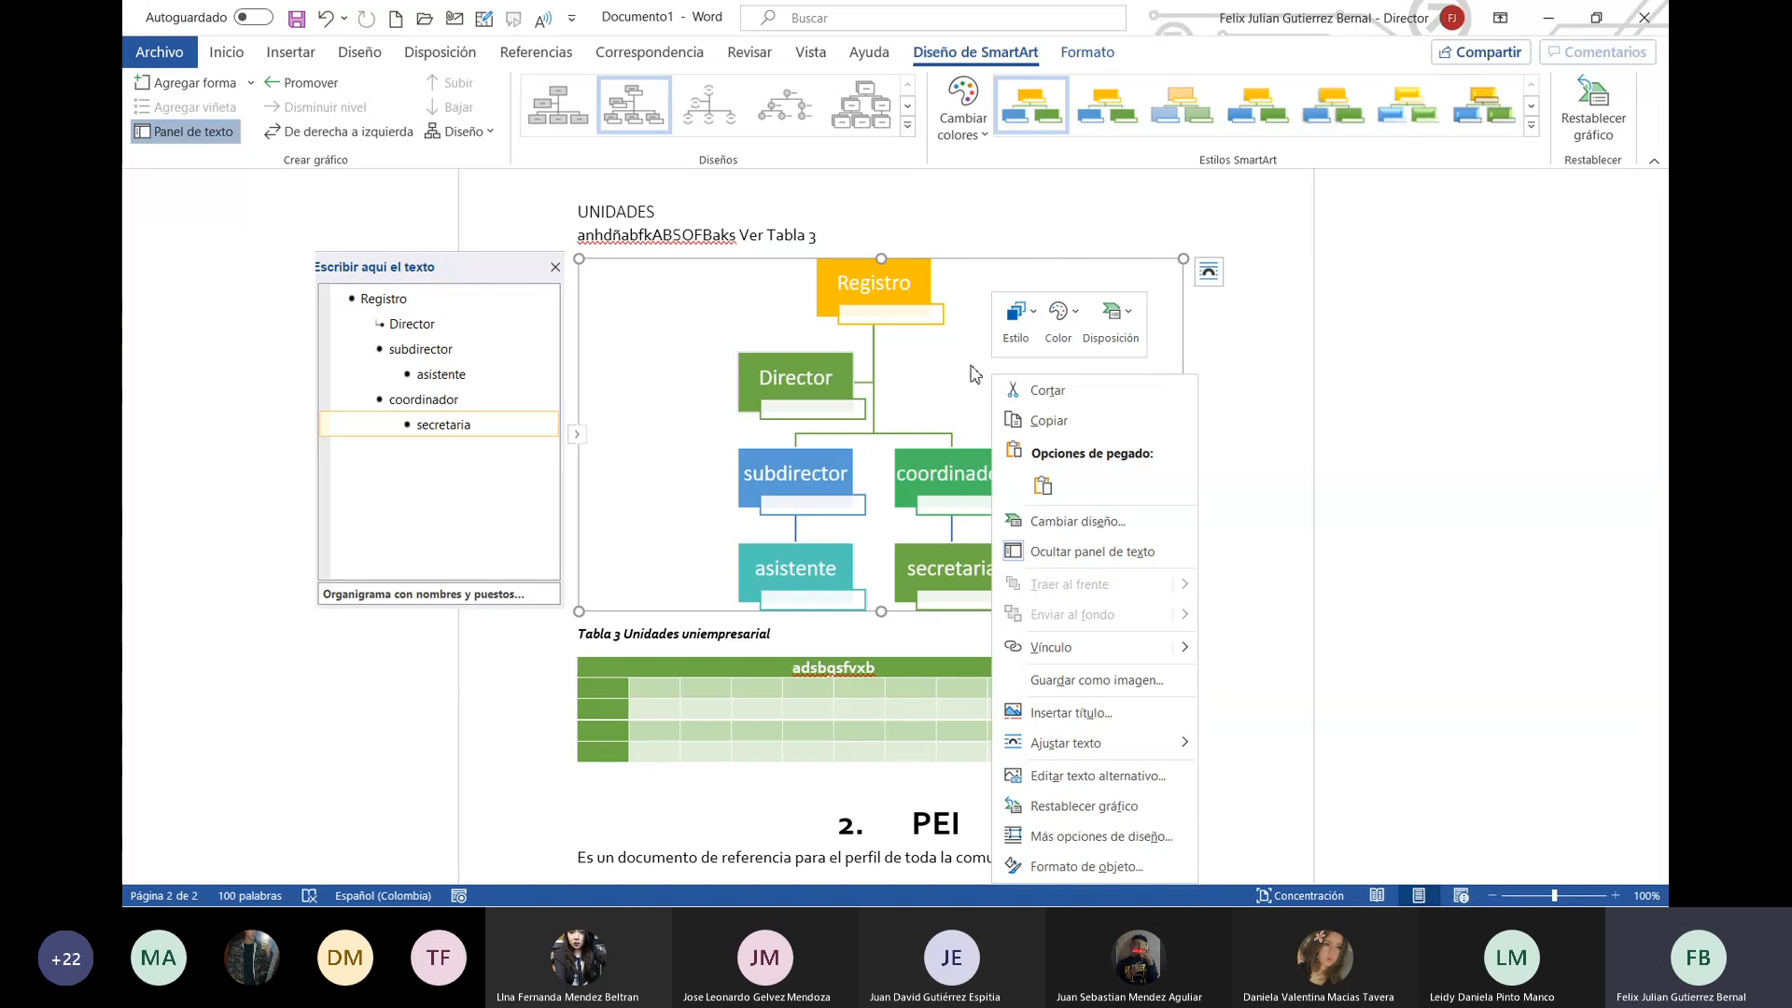
pyautogui.click(1090, 712)
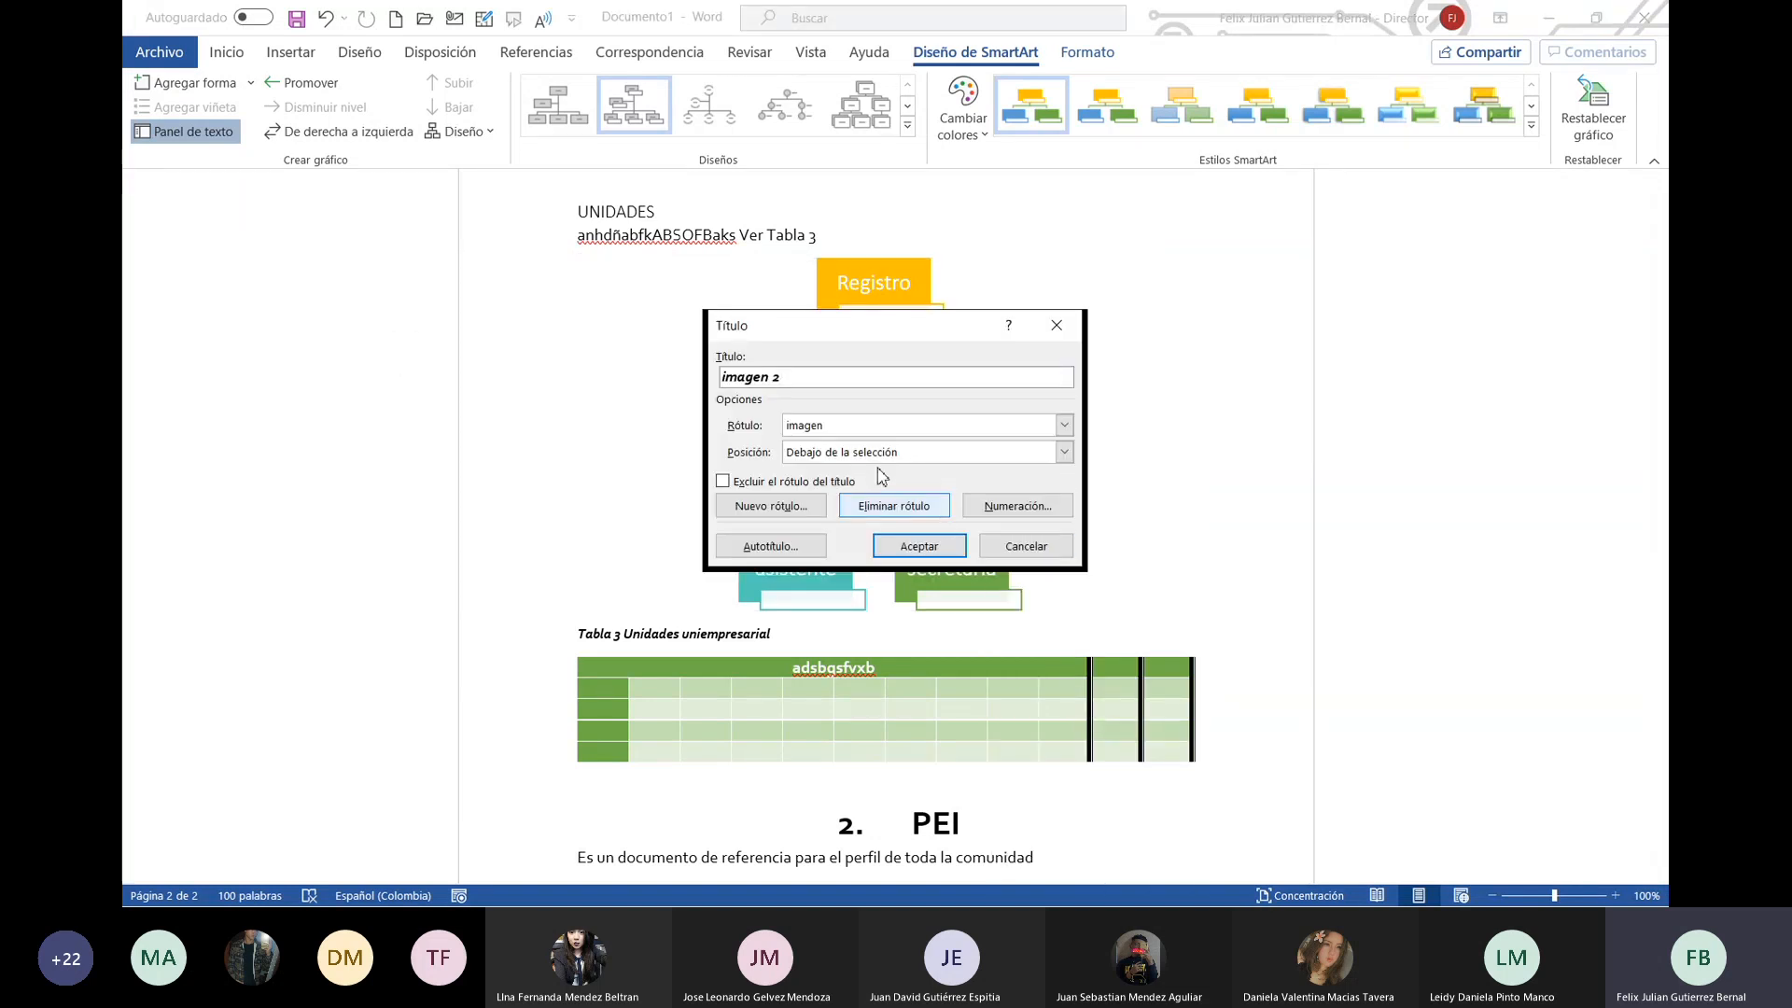
pyautogui.click(1068, 428)
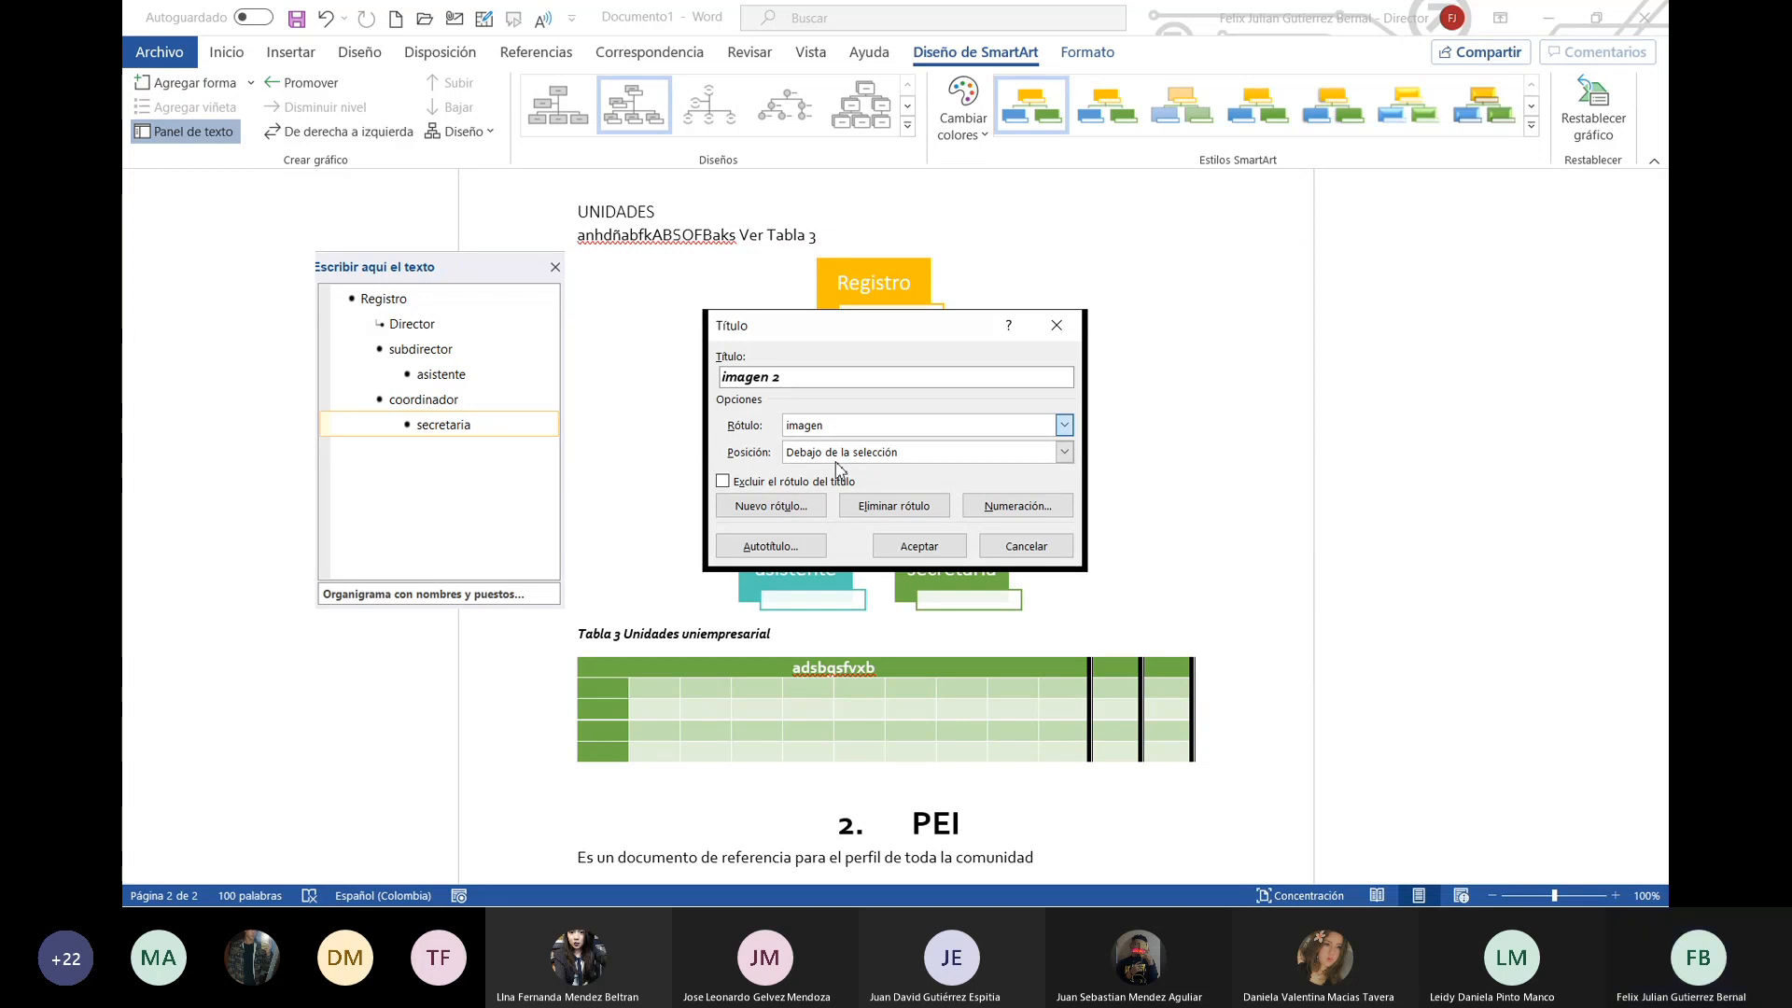
pyautogui.click(764, 425)
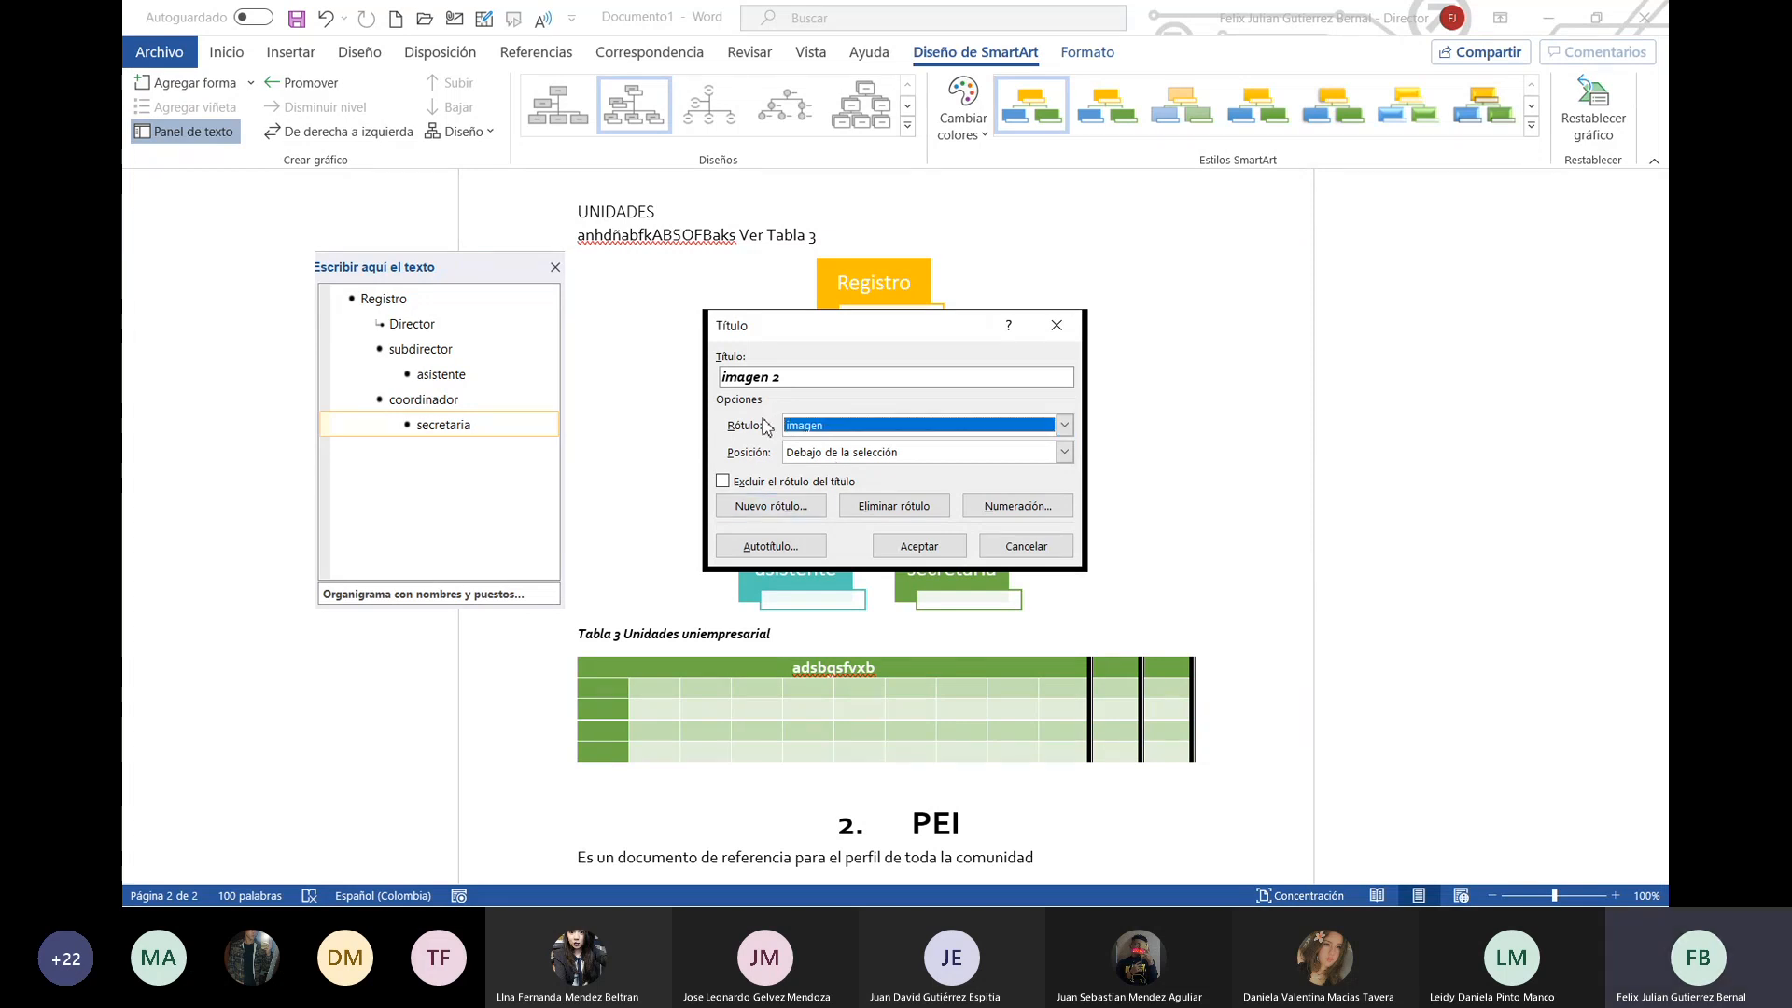
pyautogui.click(872, 426)
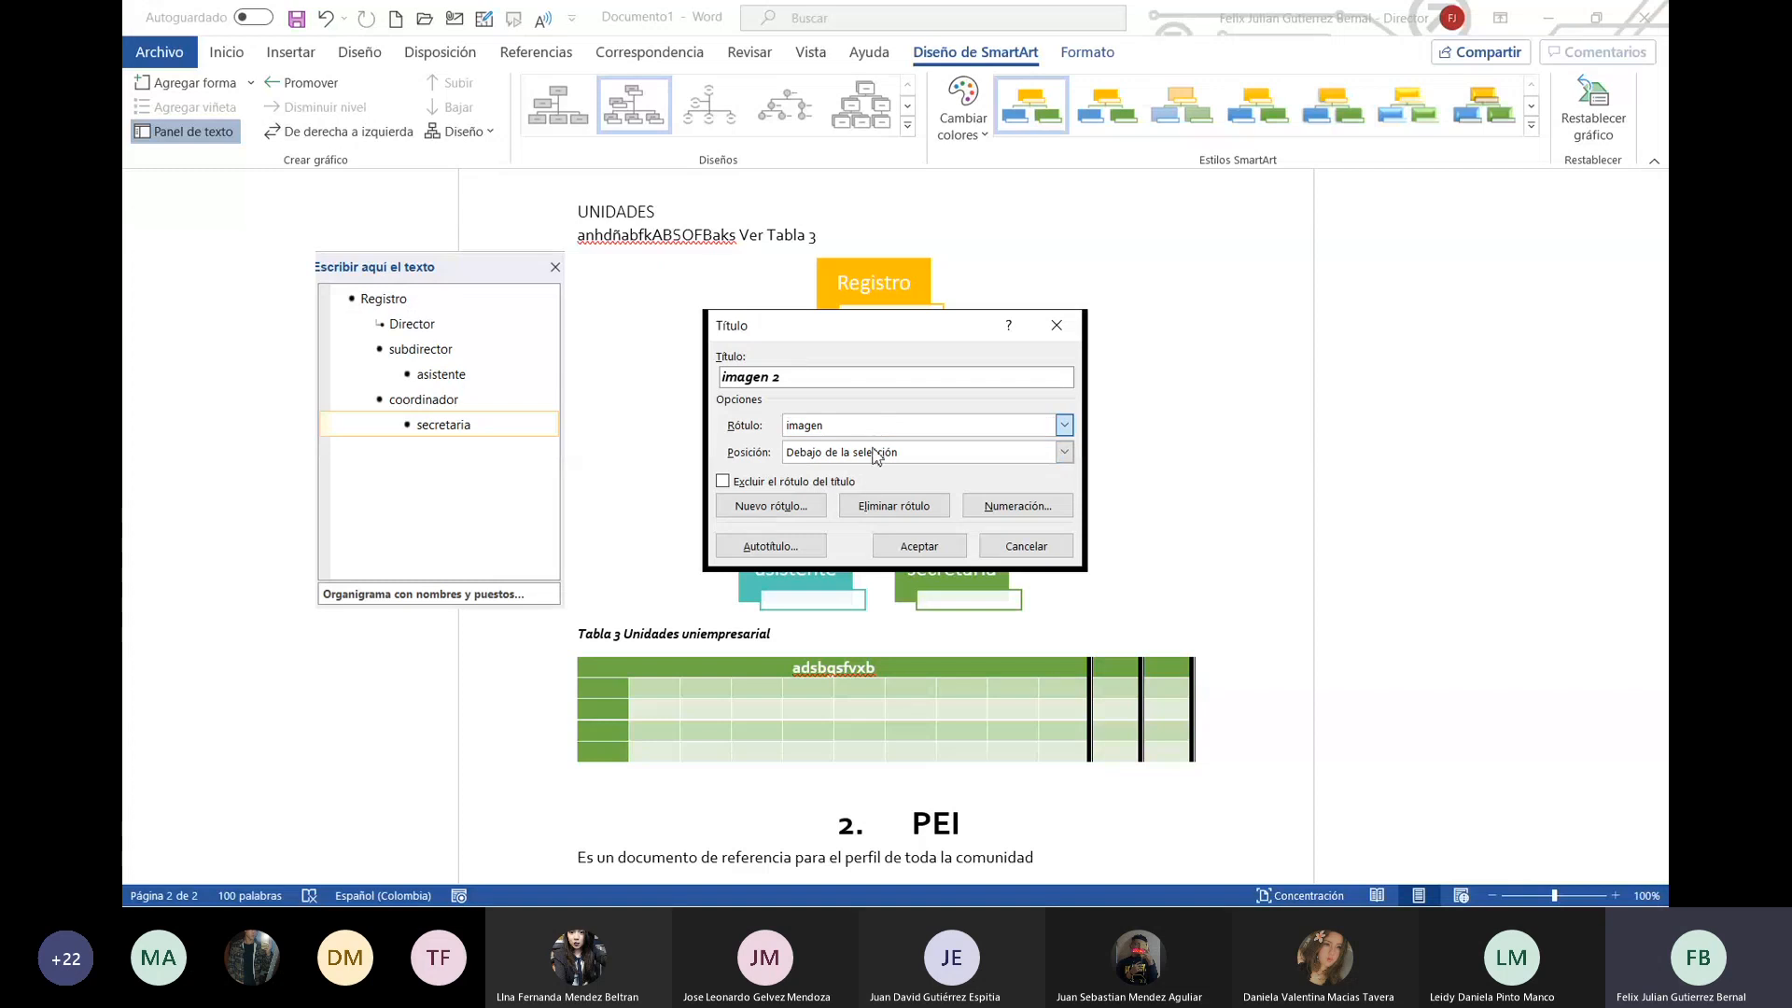
pyautogui.click(765, 461)
pyautogui.click(768, 509)
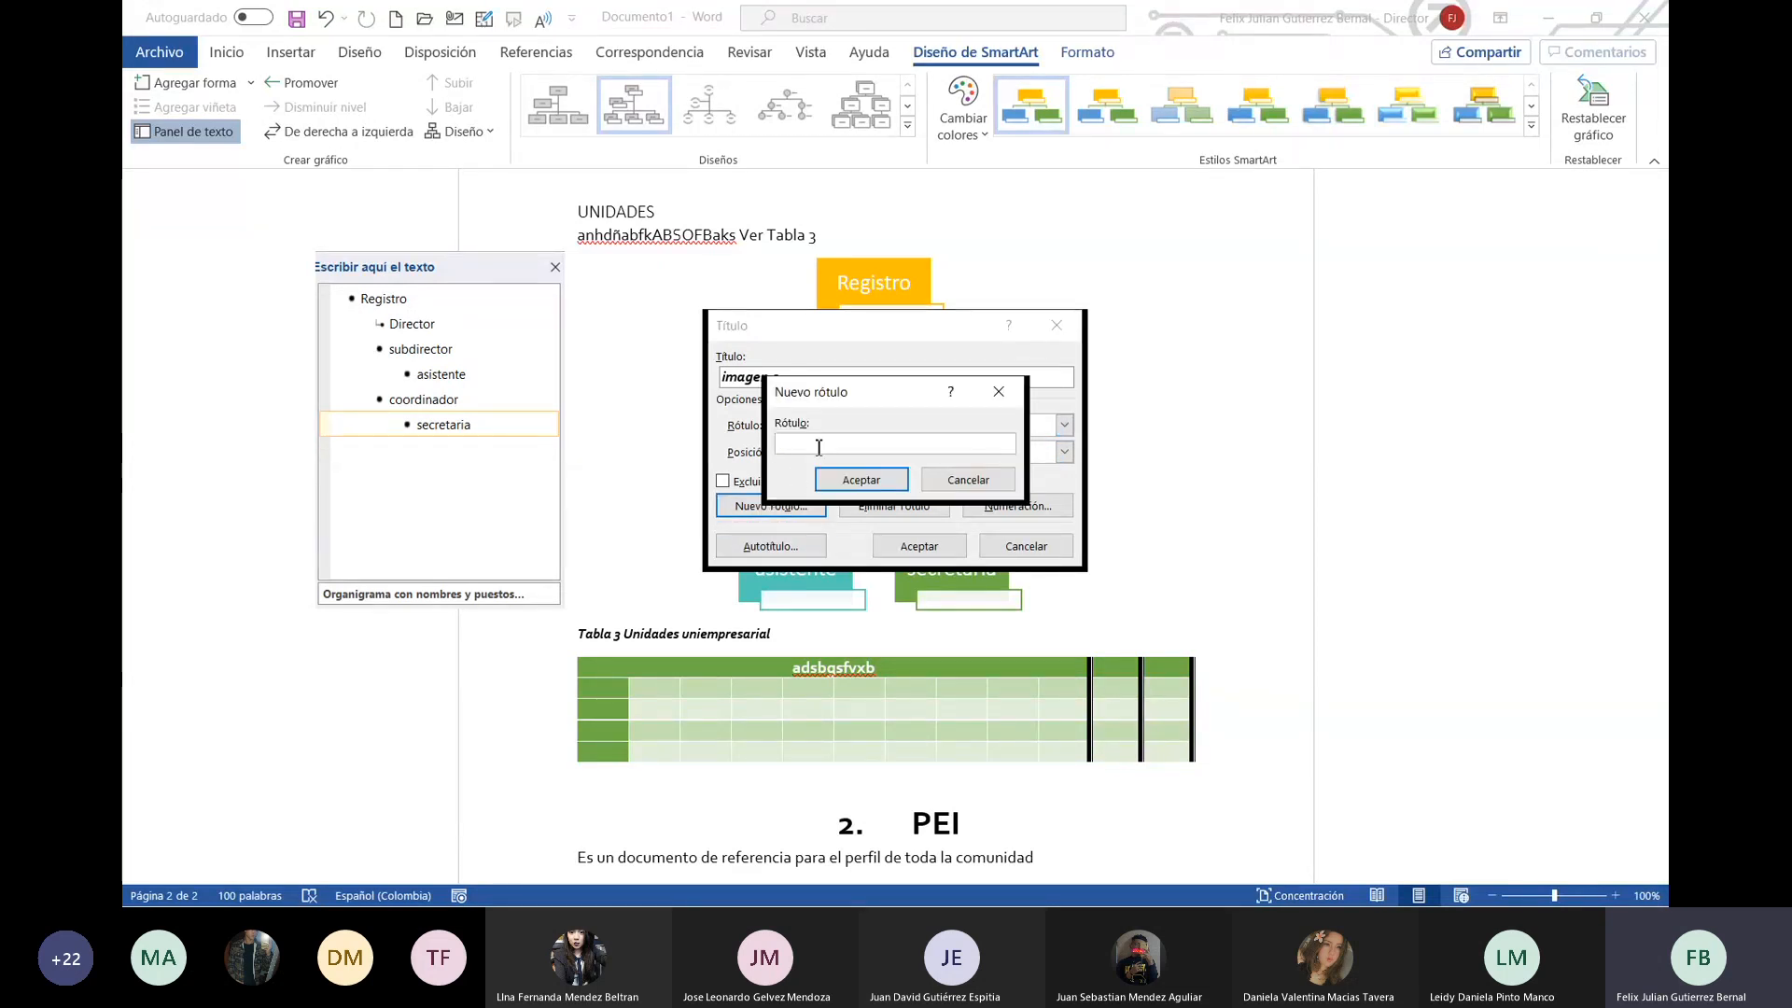
pyautogui.write('jerarq')
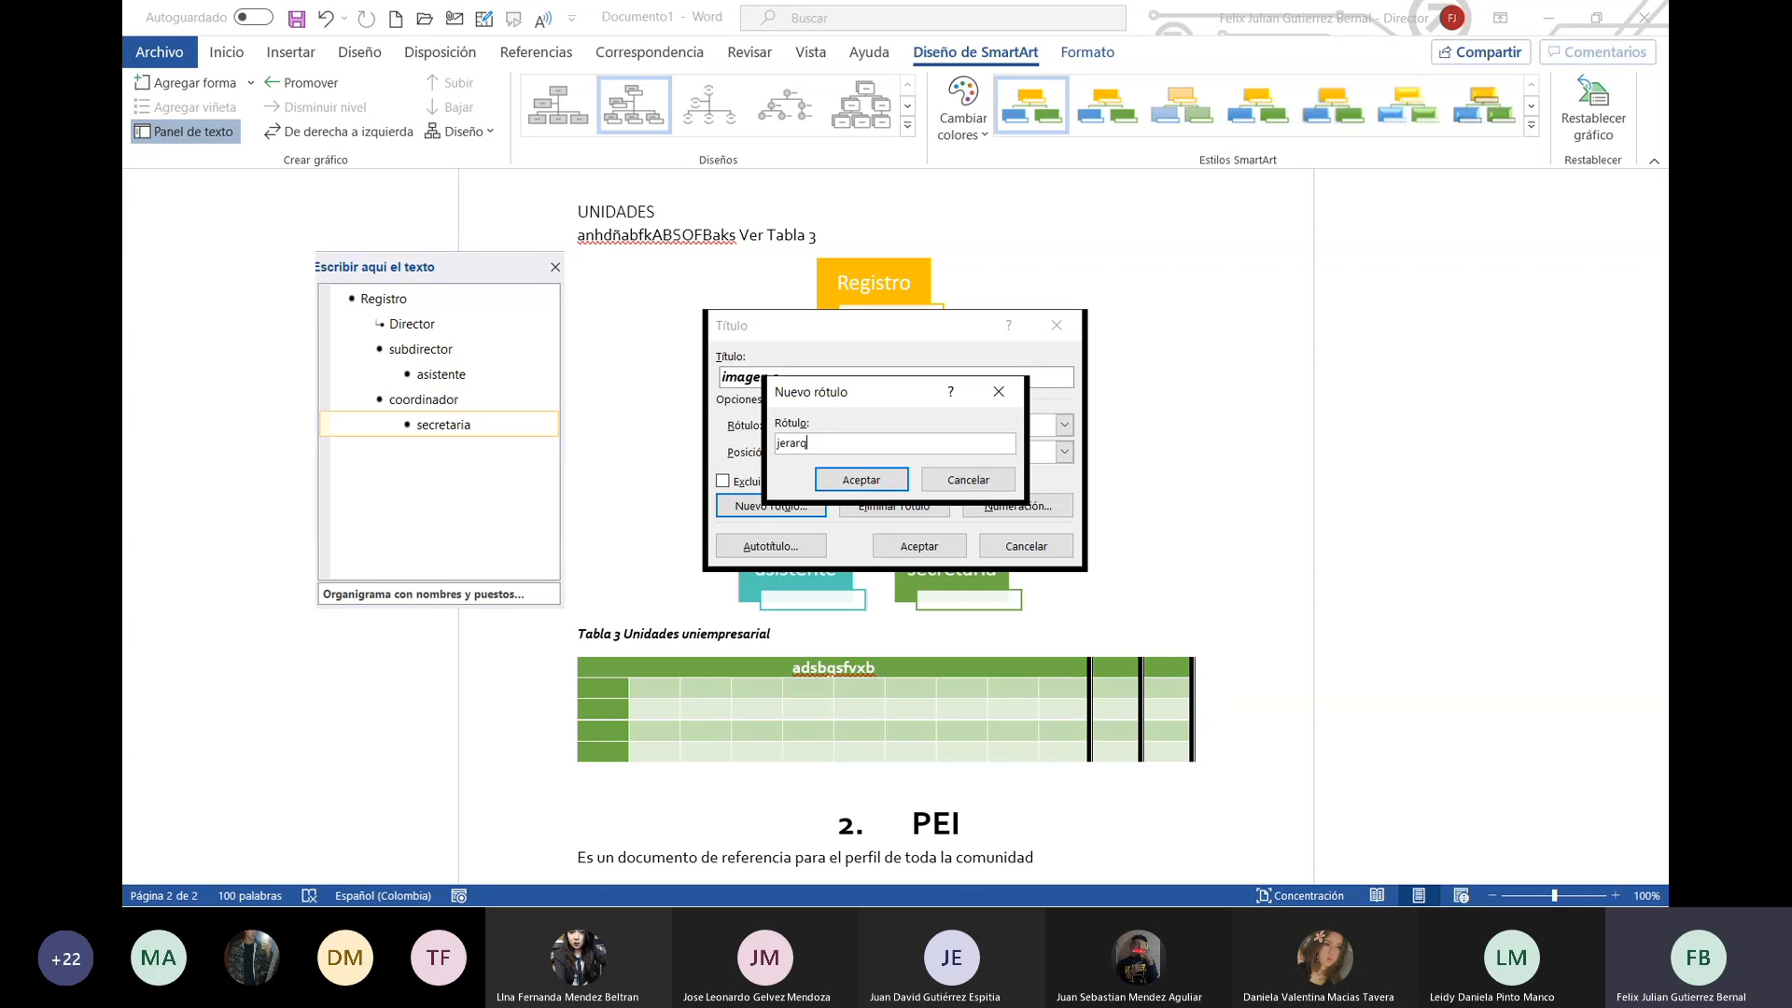
pyautogui.write('uia')
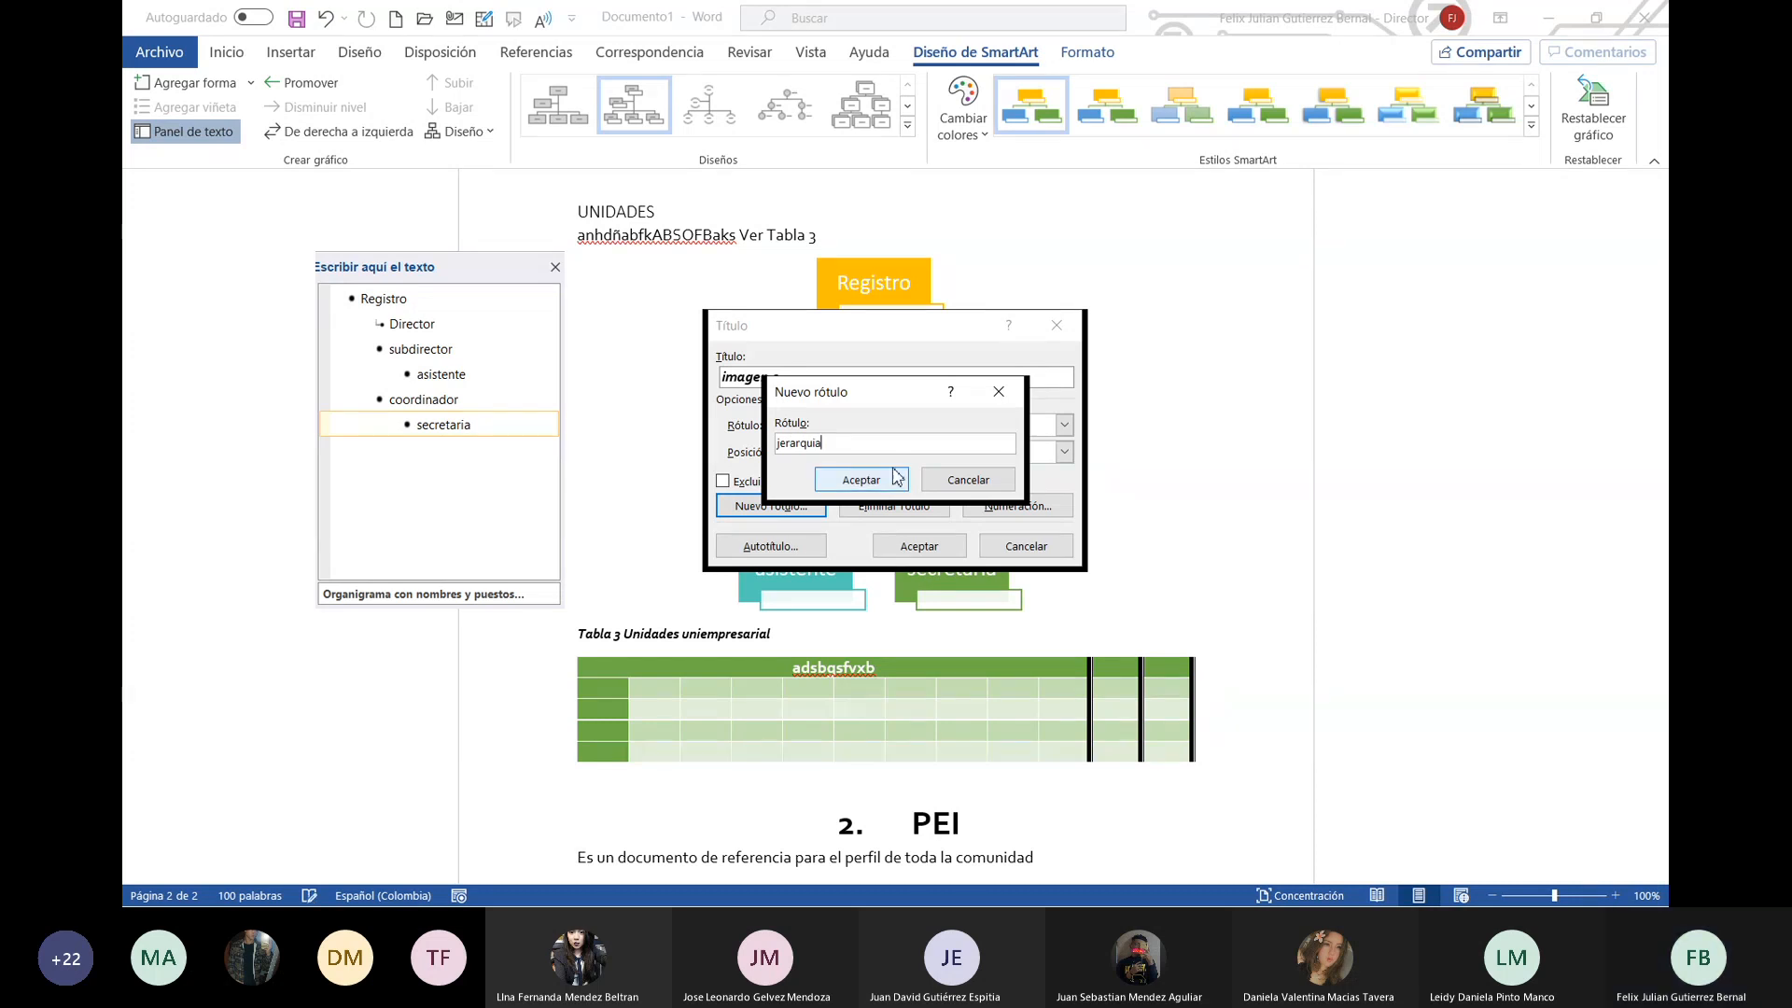
pyautogui.click(860, 478)
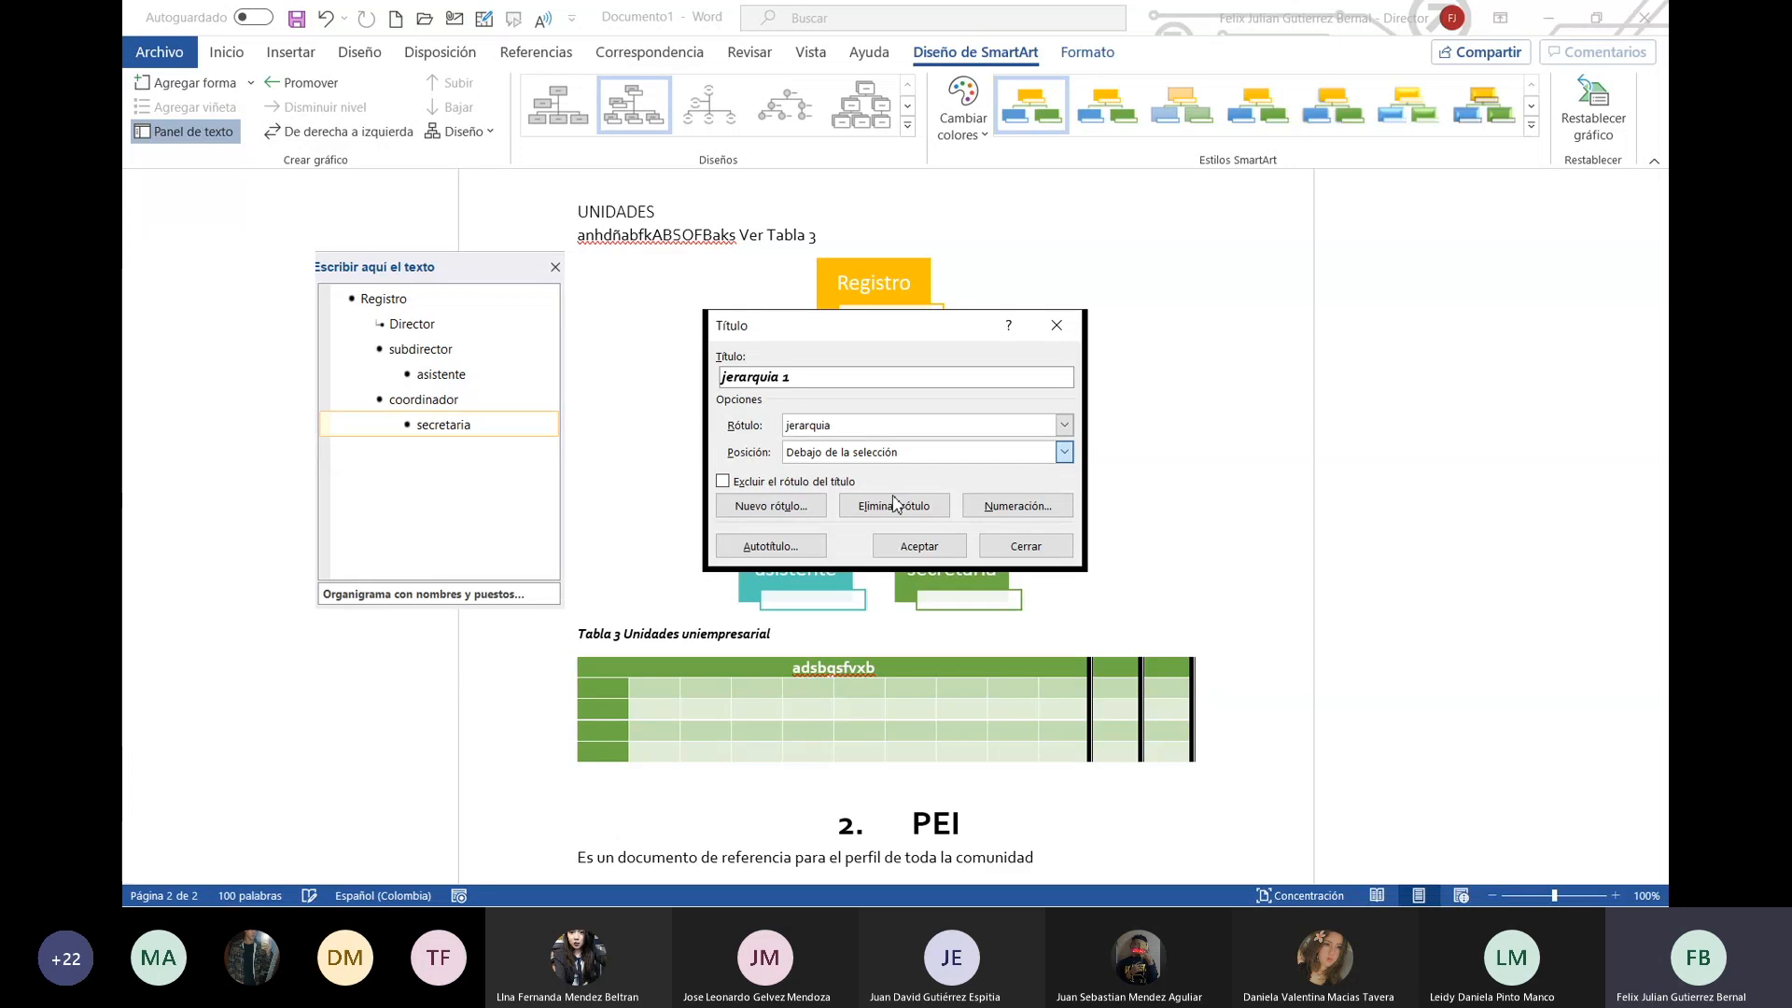
pyautogui.press('Up')
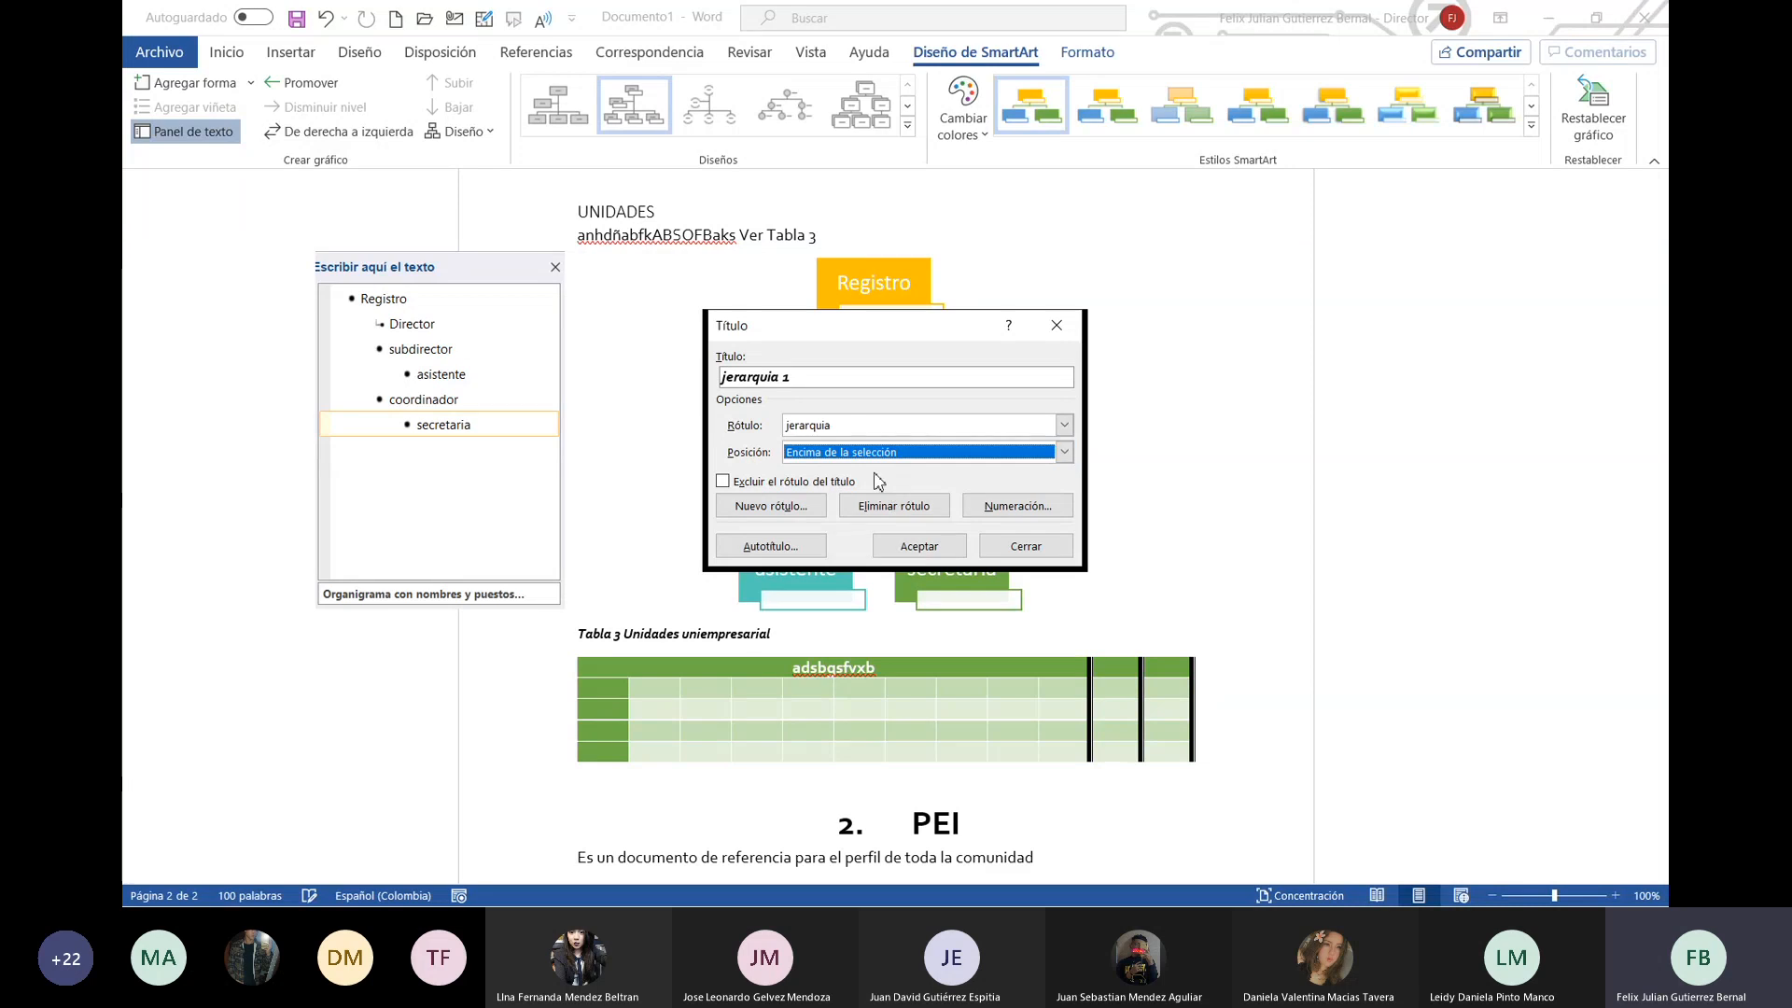
pyautogui.click(919, 546)
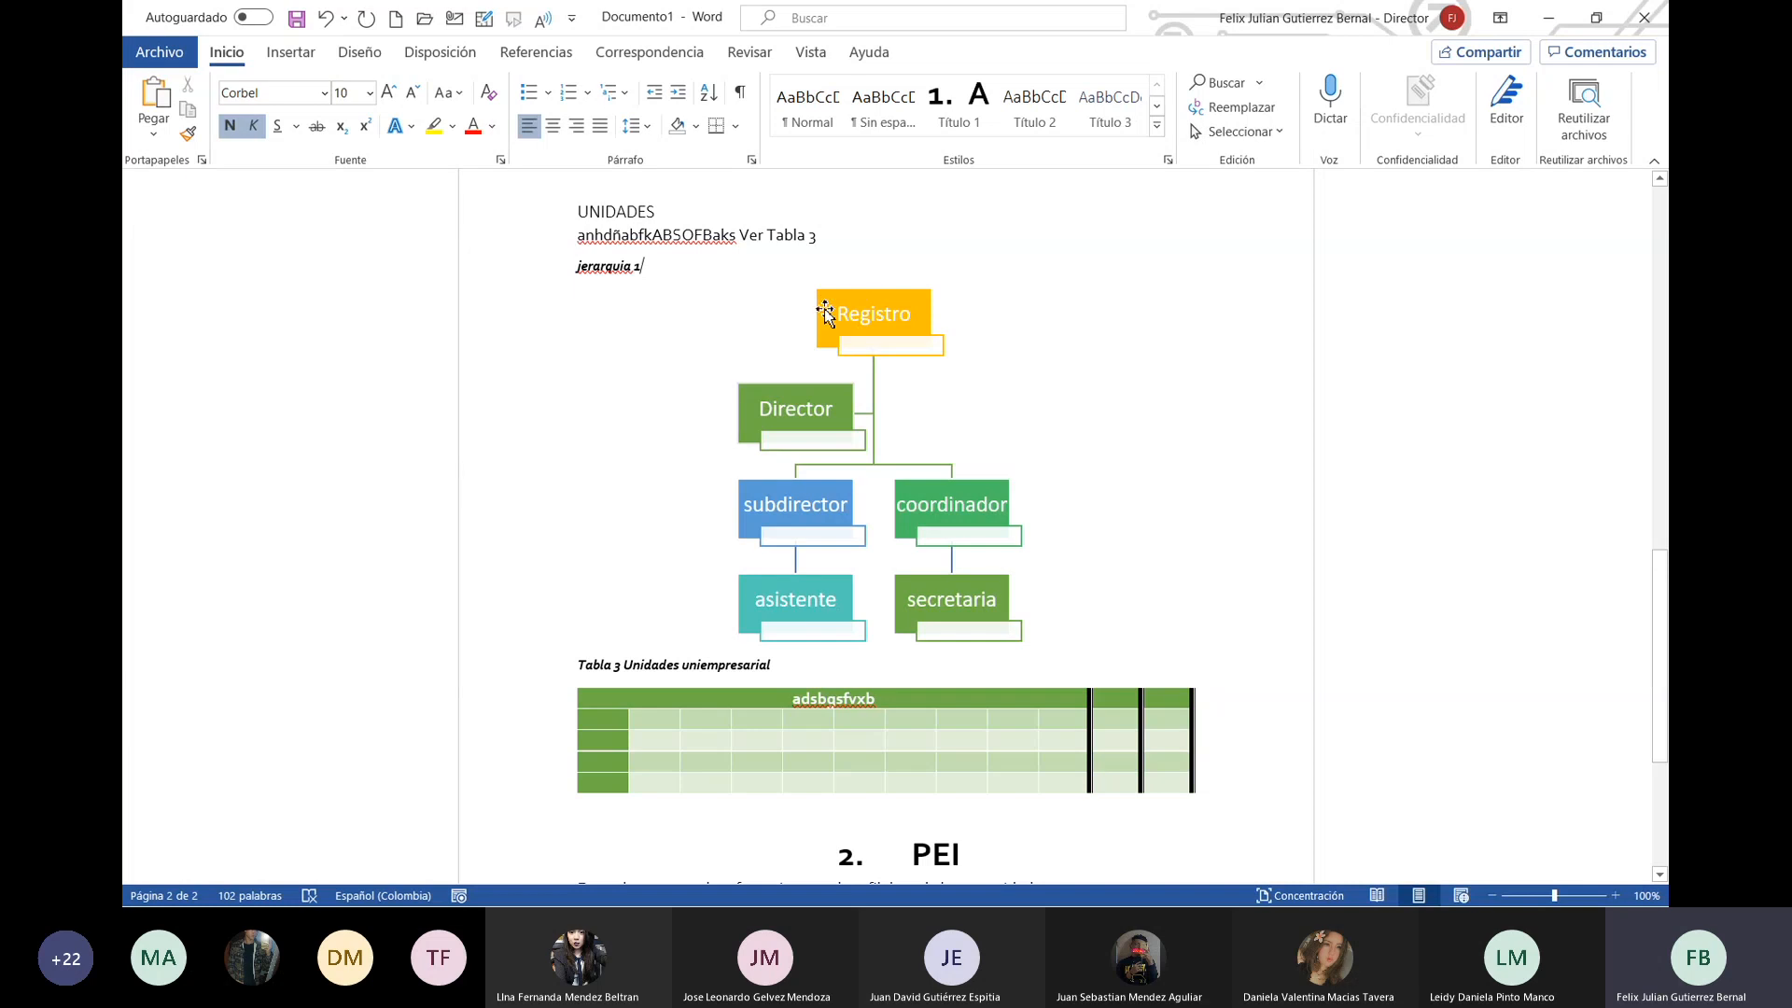
pyautogui.click(875, 321)
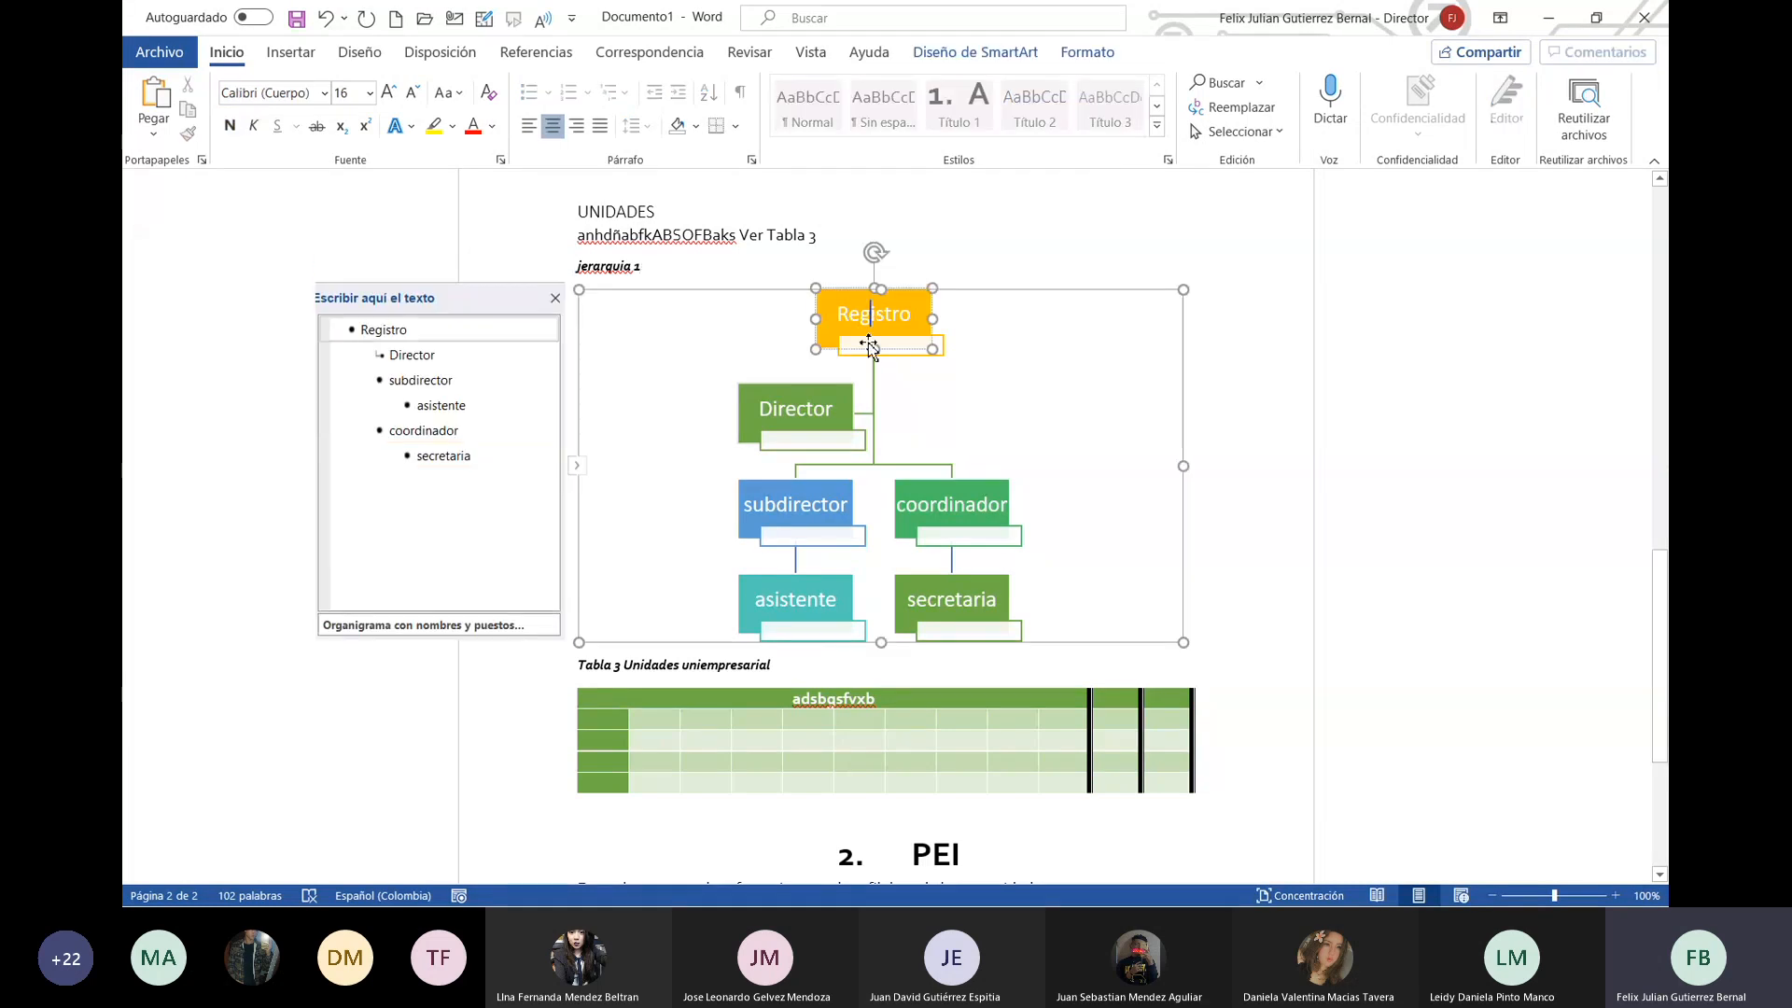
pyautogui.rightClick(767, 353)
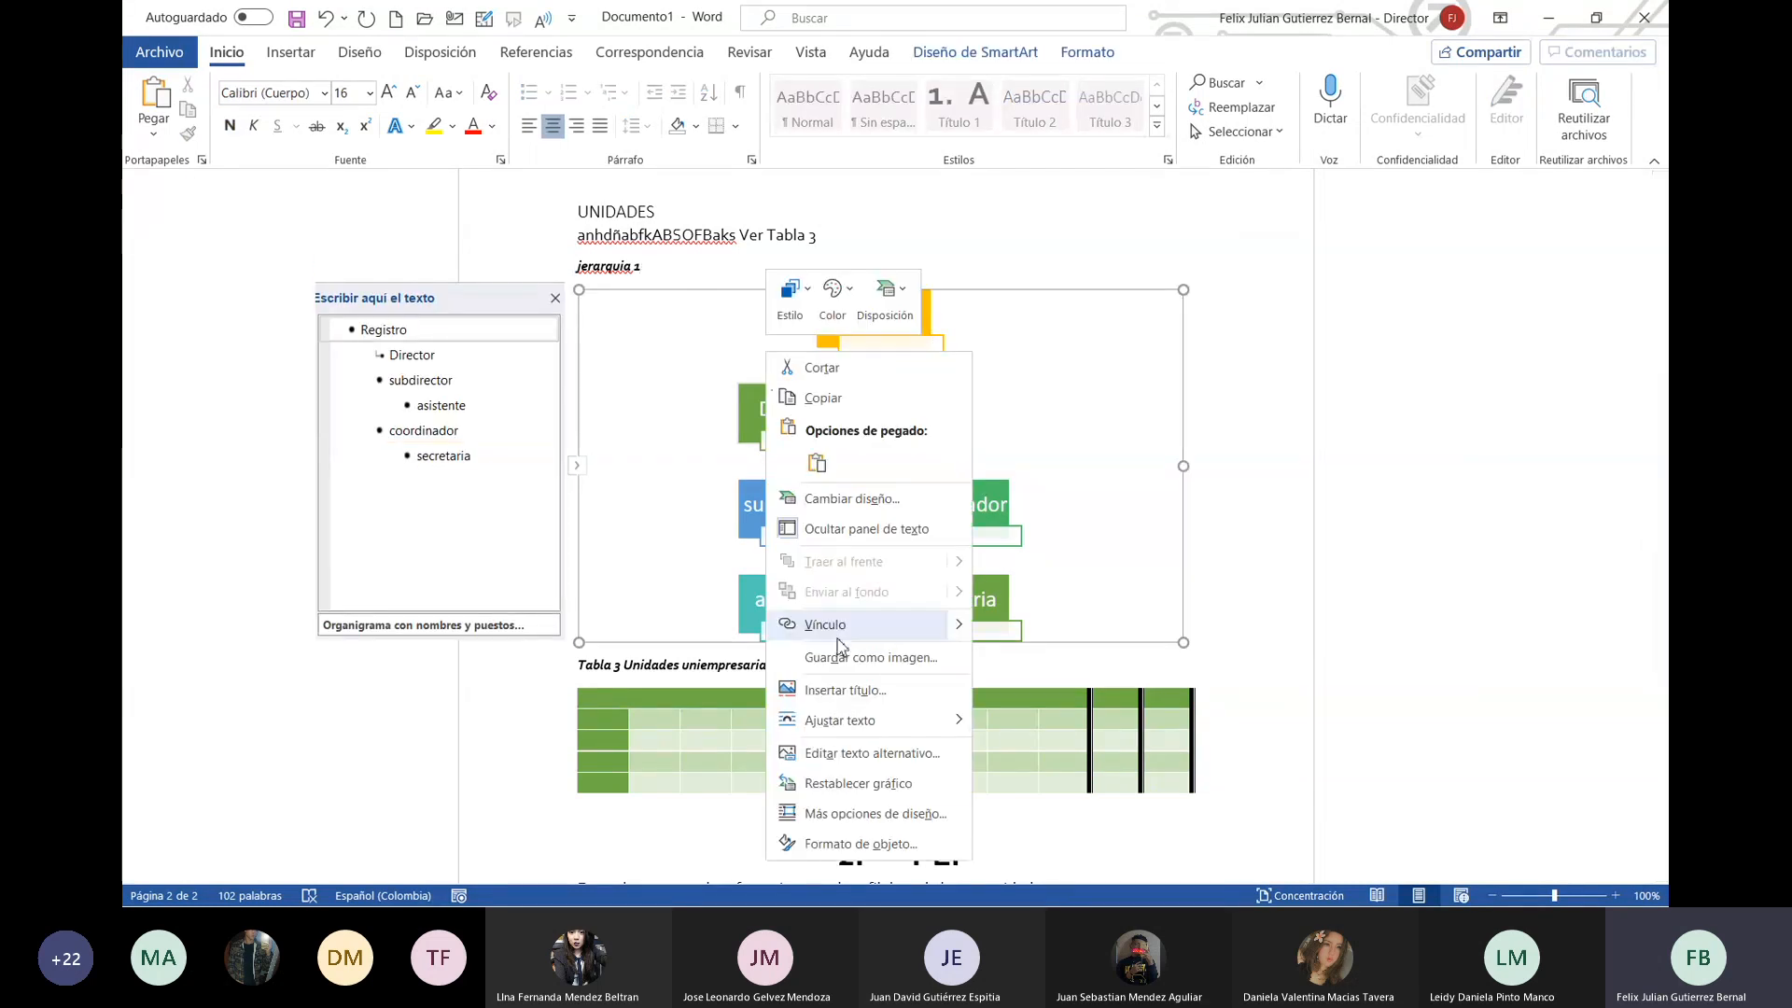
pyautogui.click(886, 691)
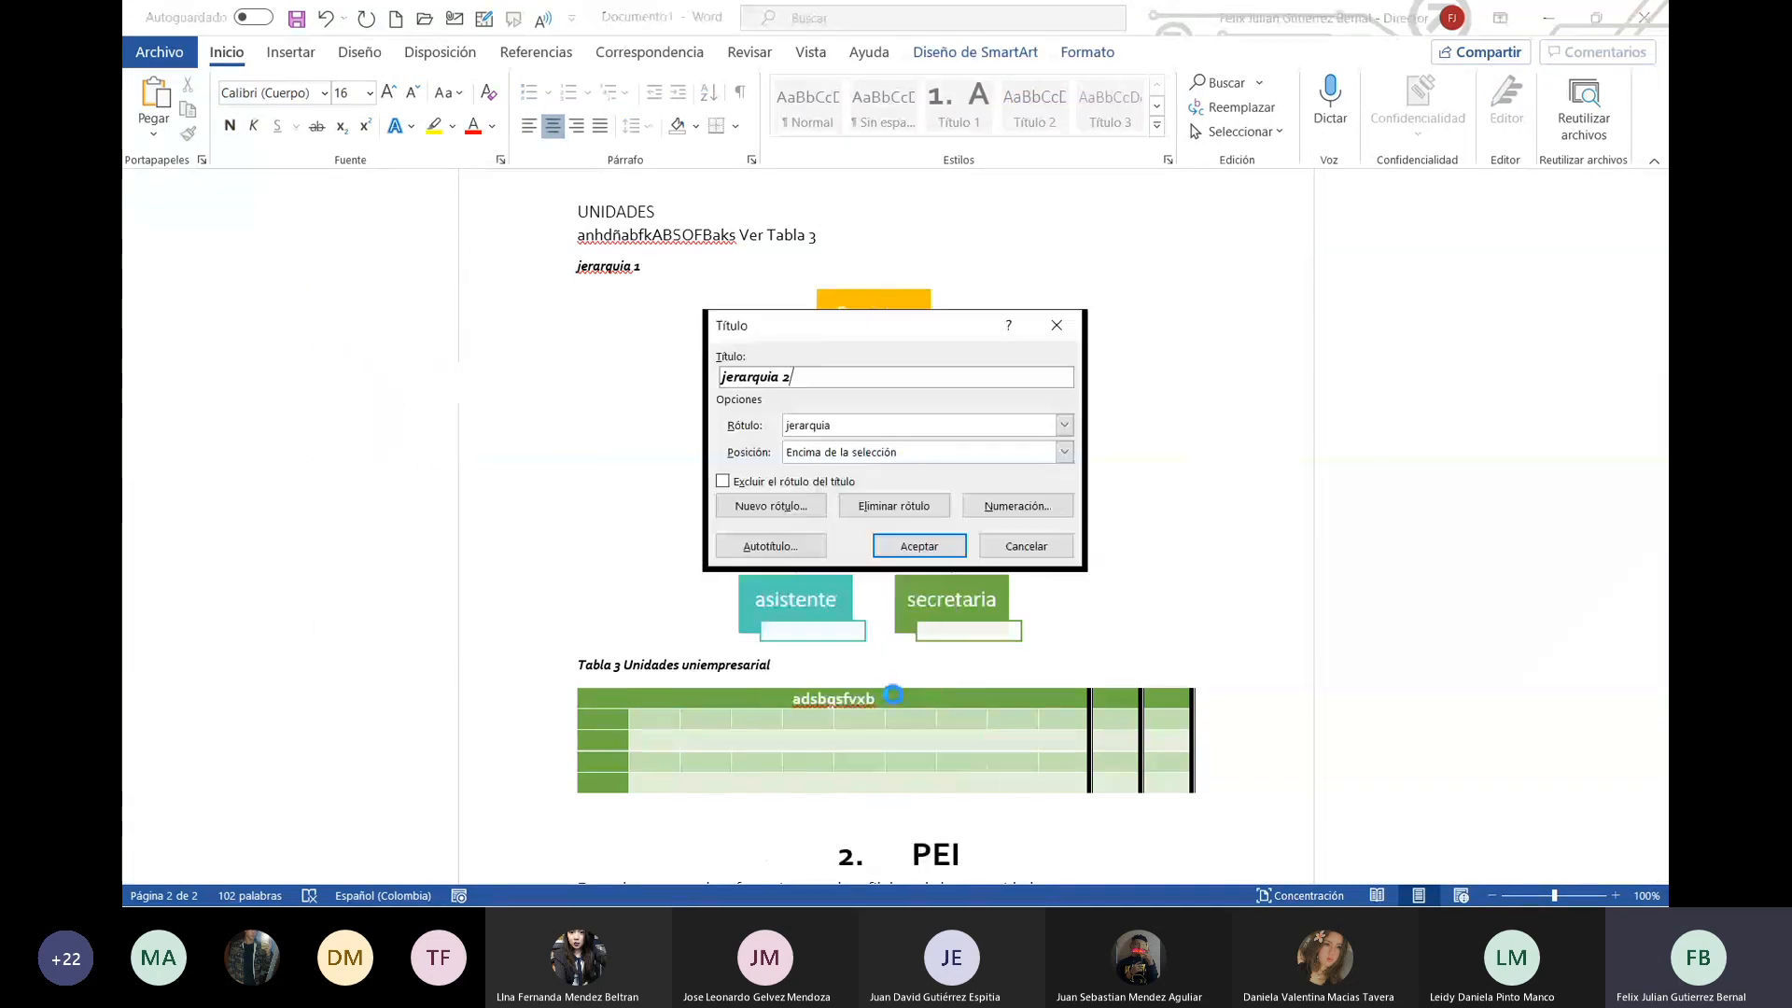
pyautogui.click(1035, 549)
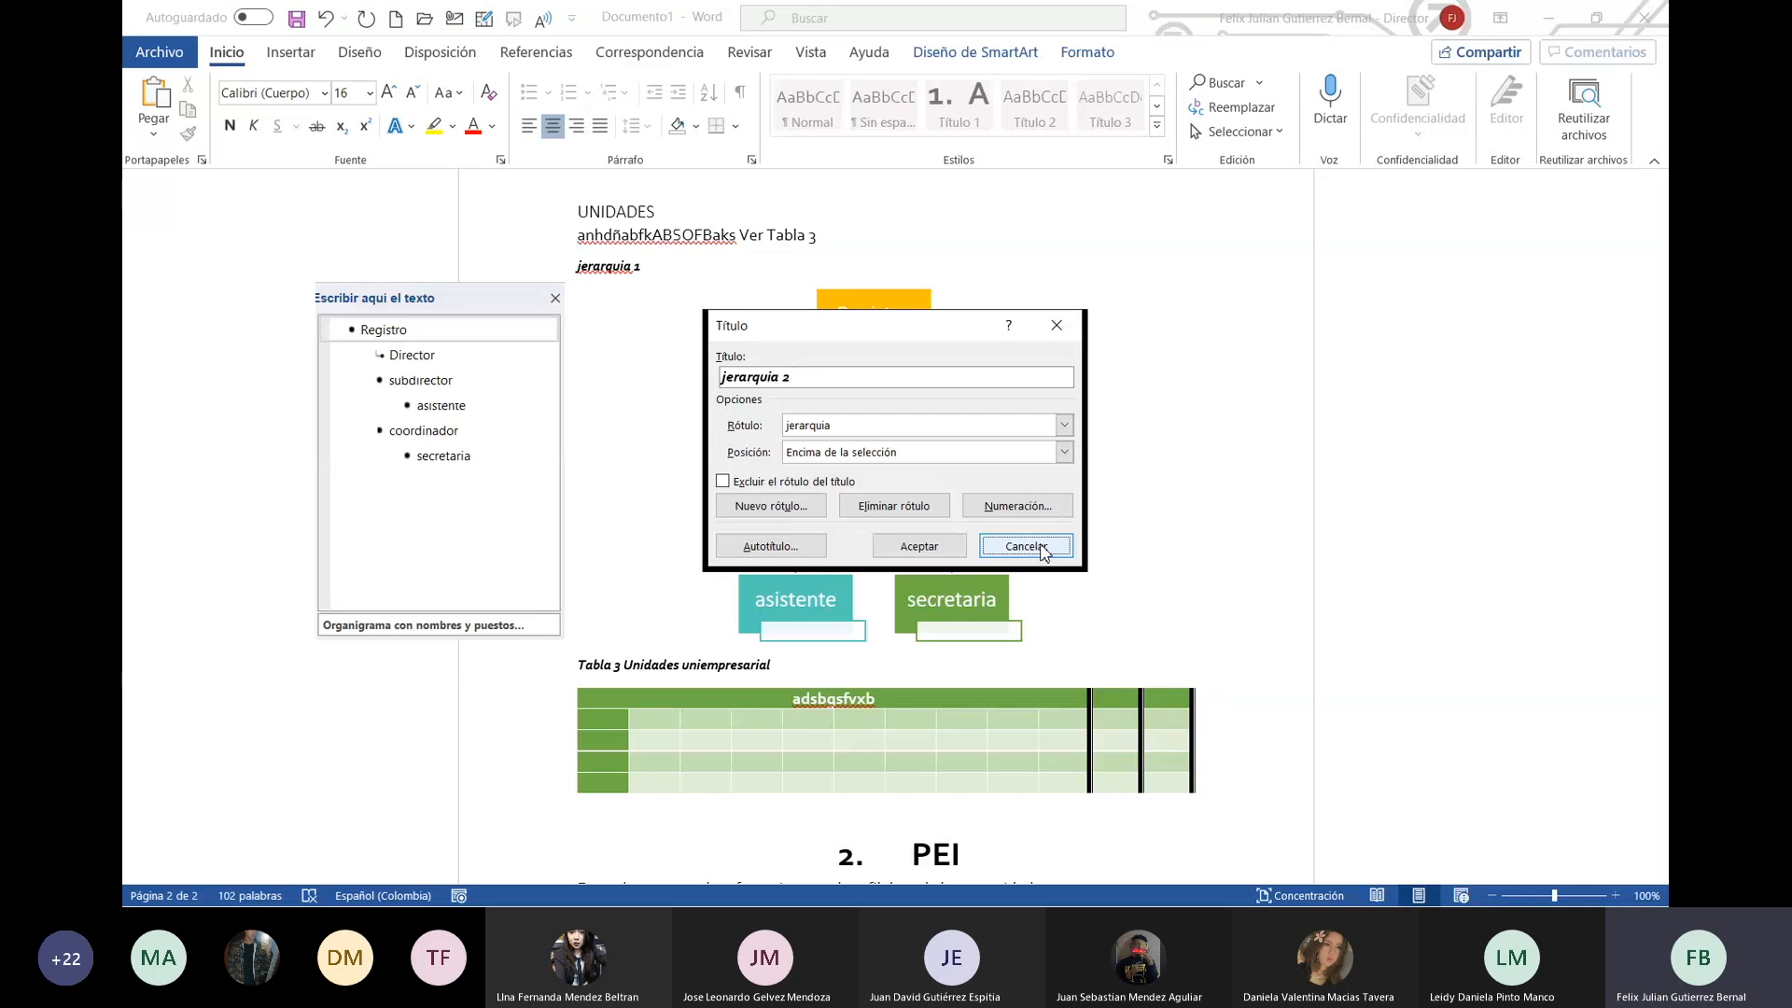
# Step: Delete the "jerarquia 1" caption line above the organization chart
pyautogui.click(679, 268)
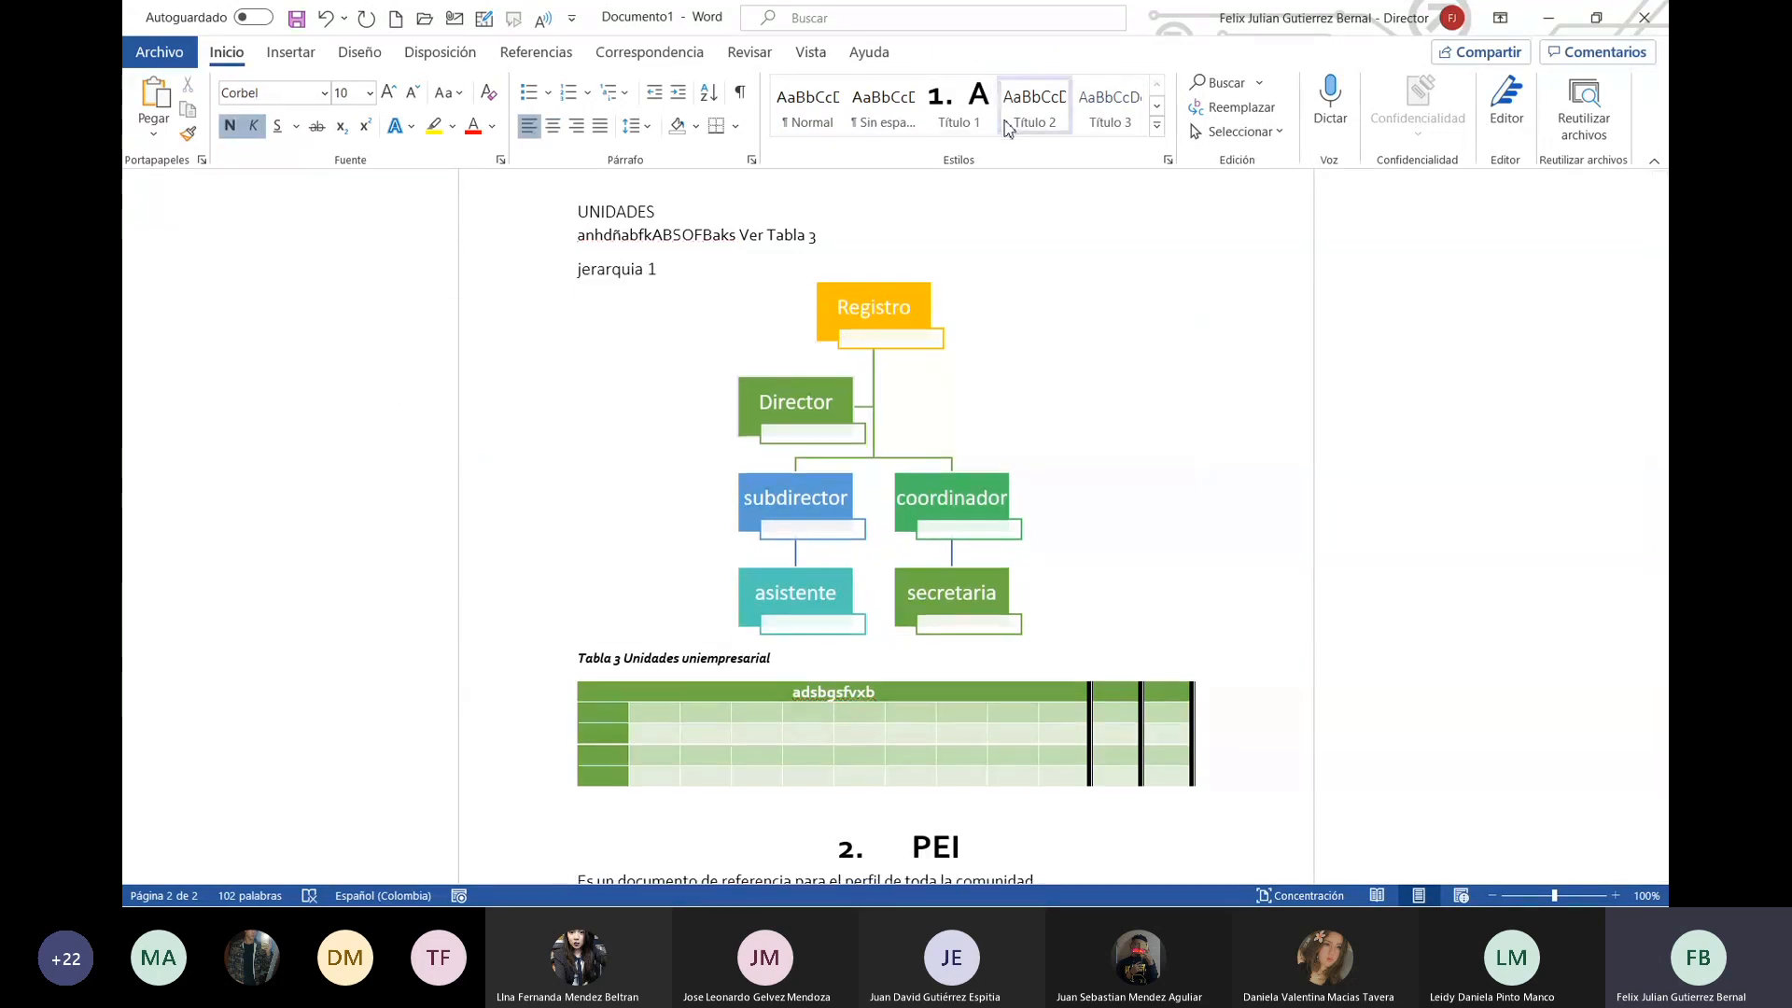
pyautogui.moveTo(671, 272); pyautogui.dragTo(582, 278)
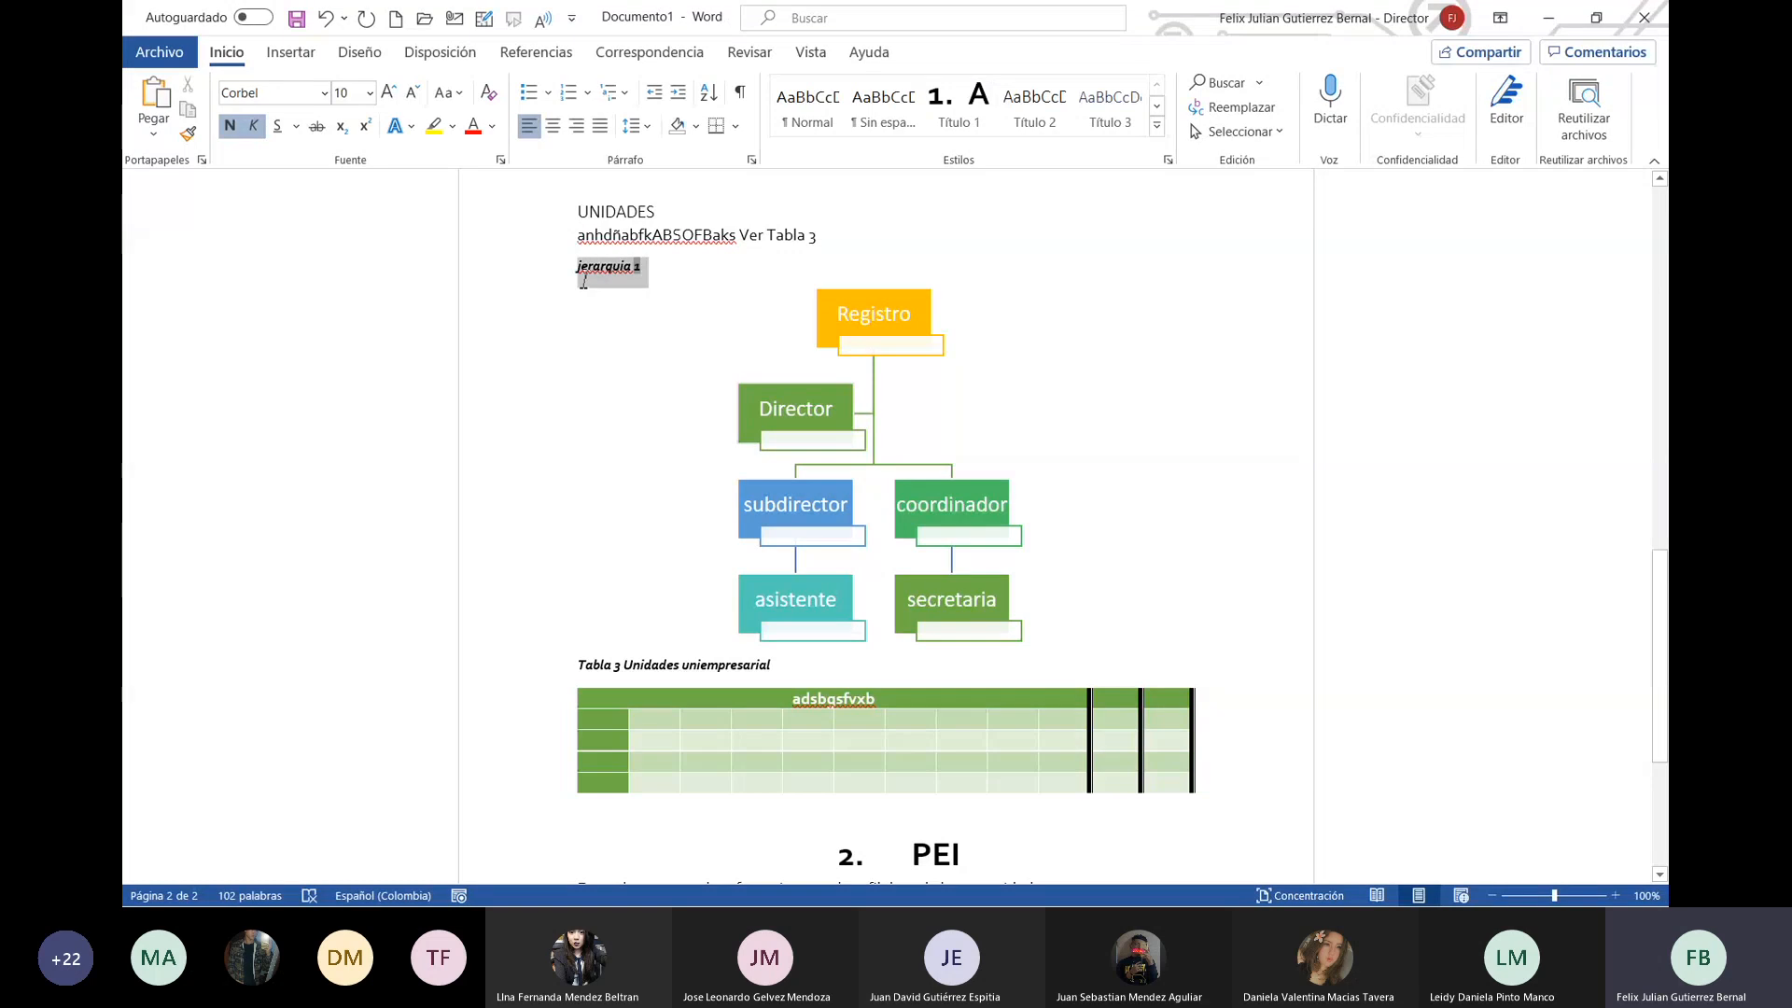
pyautogui.press('Delete')
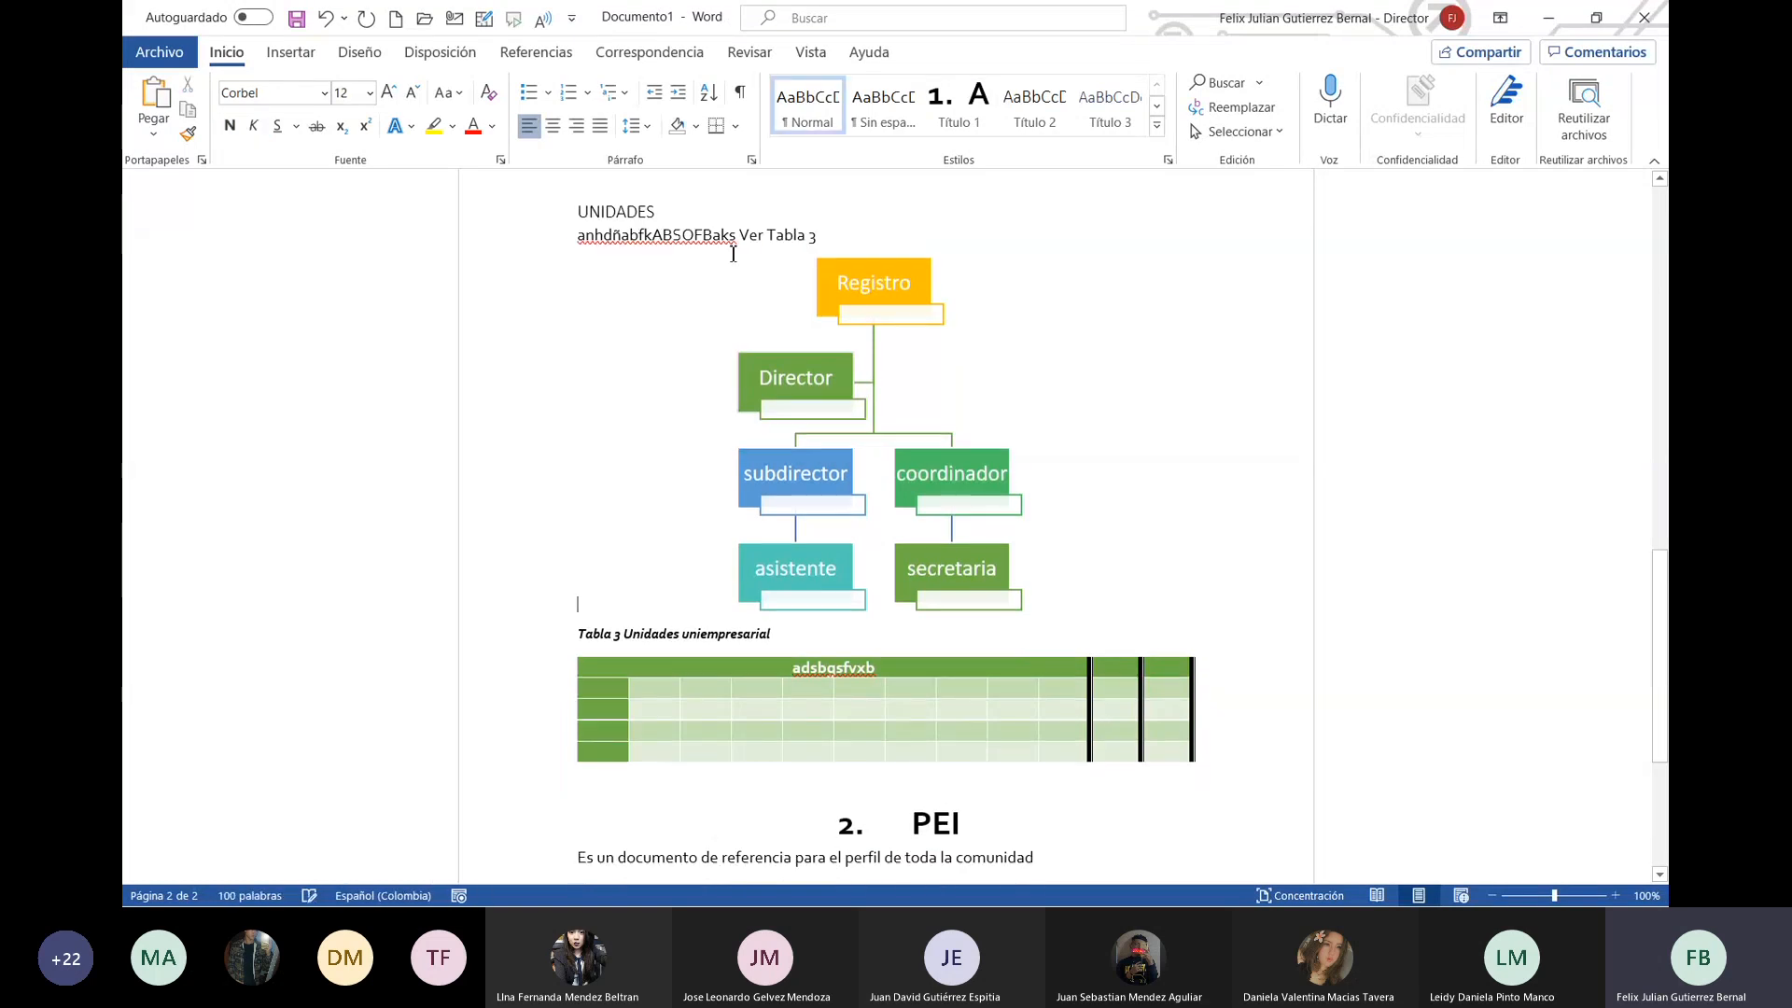
# Step: Insert the caption "jerarquia 1 estructura Registro" above the organization chart, using the jerarquia label
pyautogui.click(851, 282)
pyautogui.rightClick(877, 283)
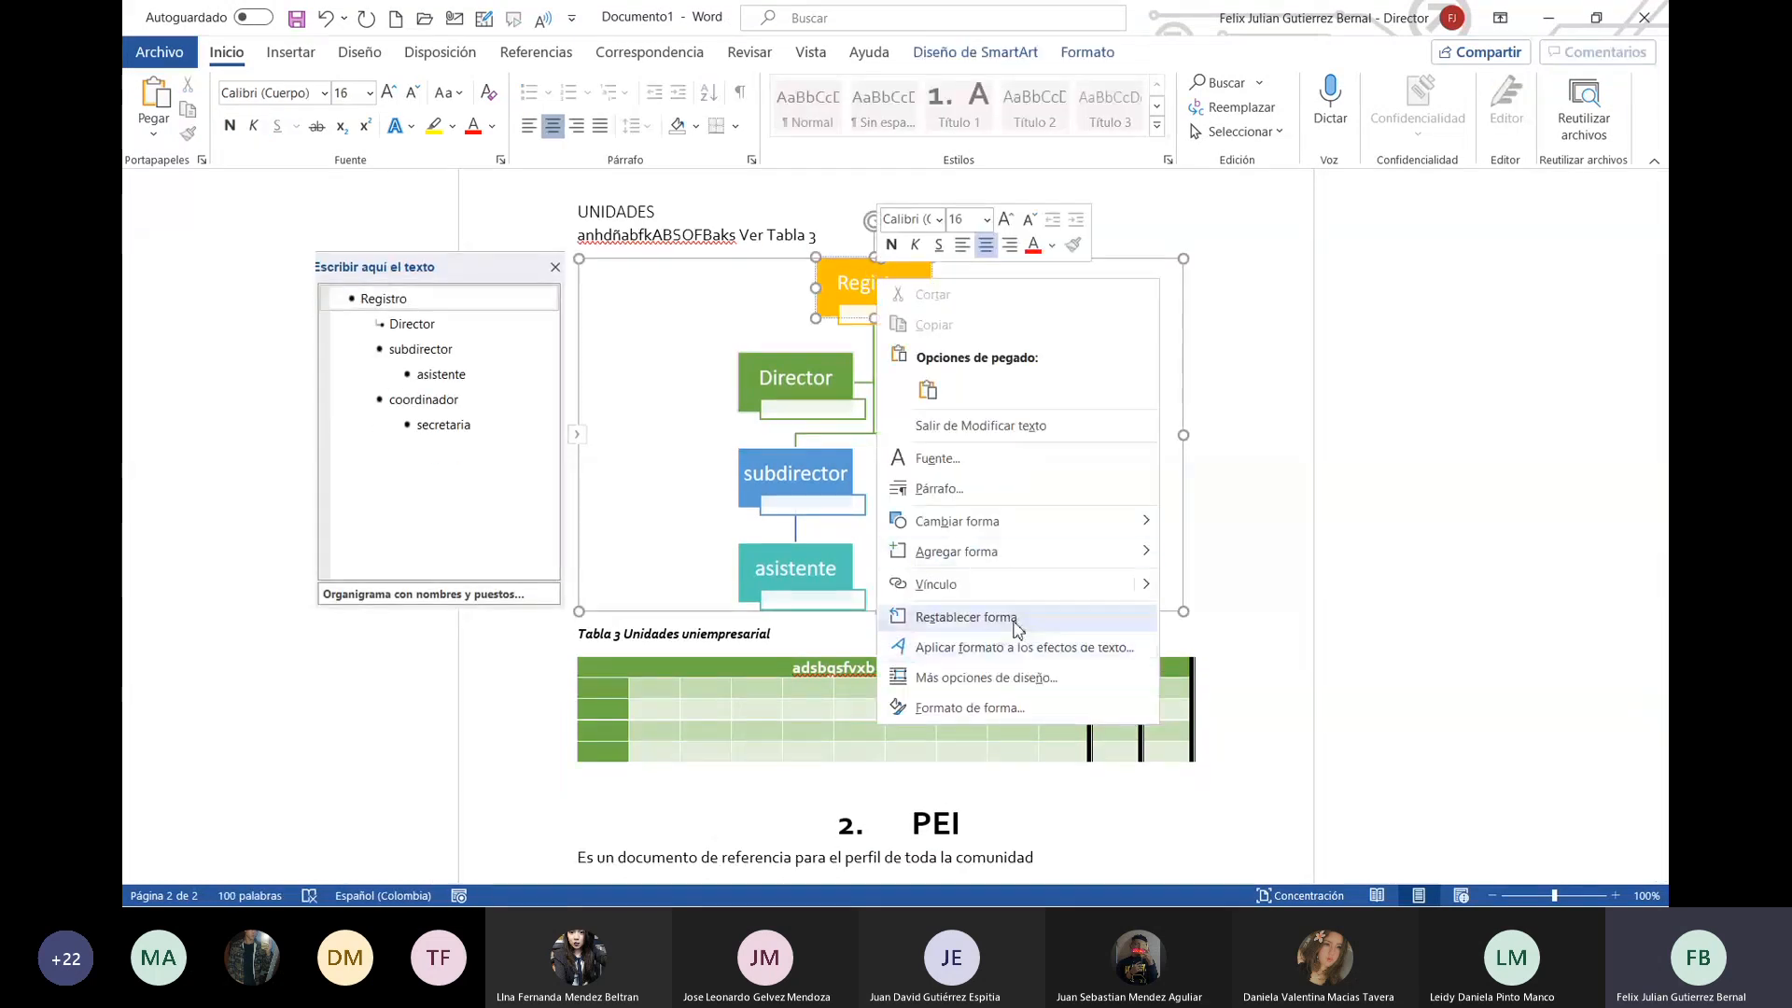
pyautogui.click(769, 289)
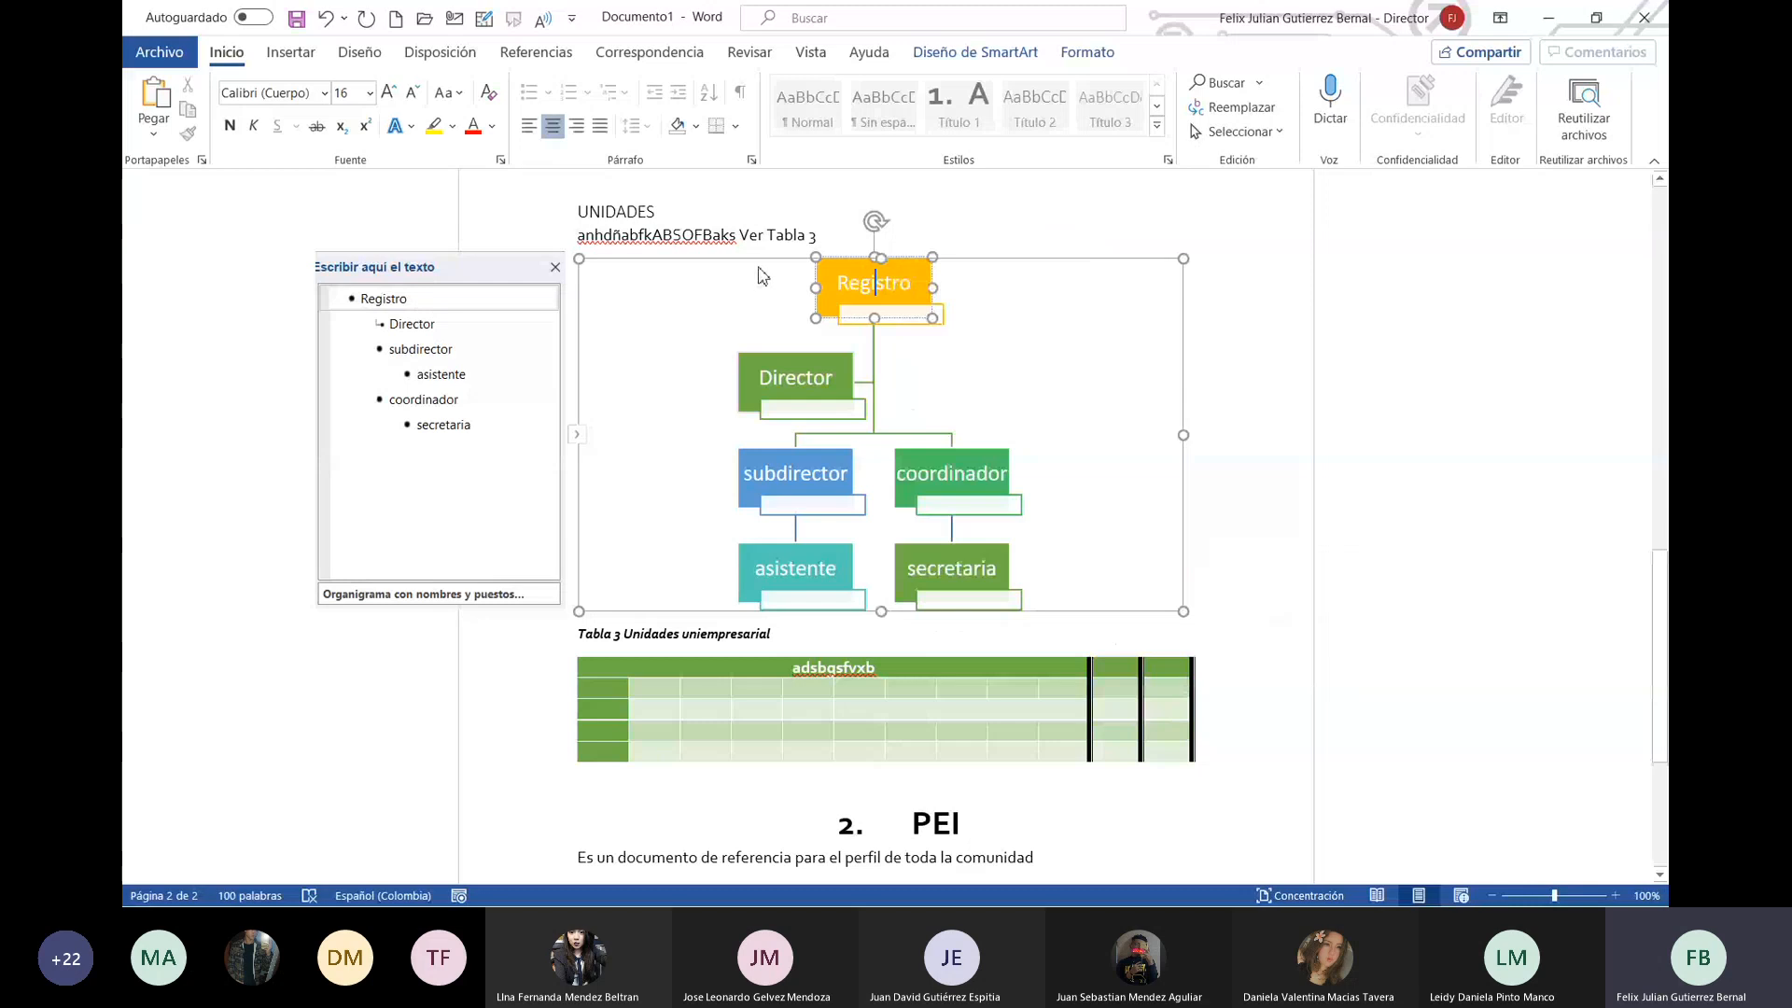
pyautogui.click(761, 280)
pyautogui.rightClick(759, 282)
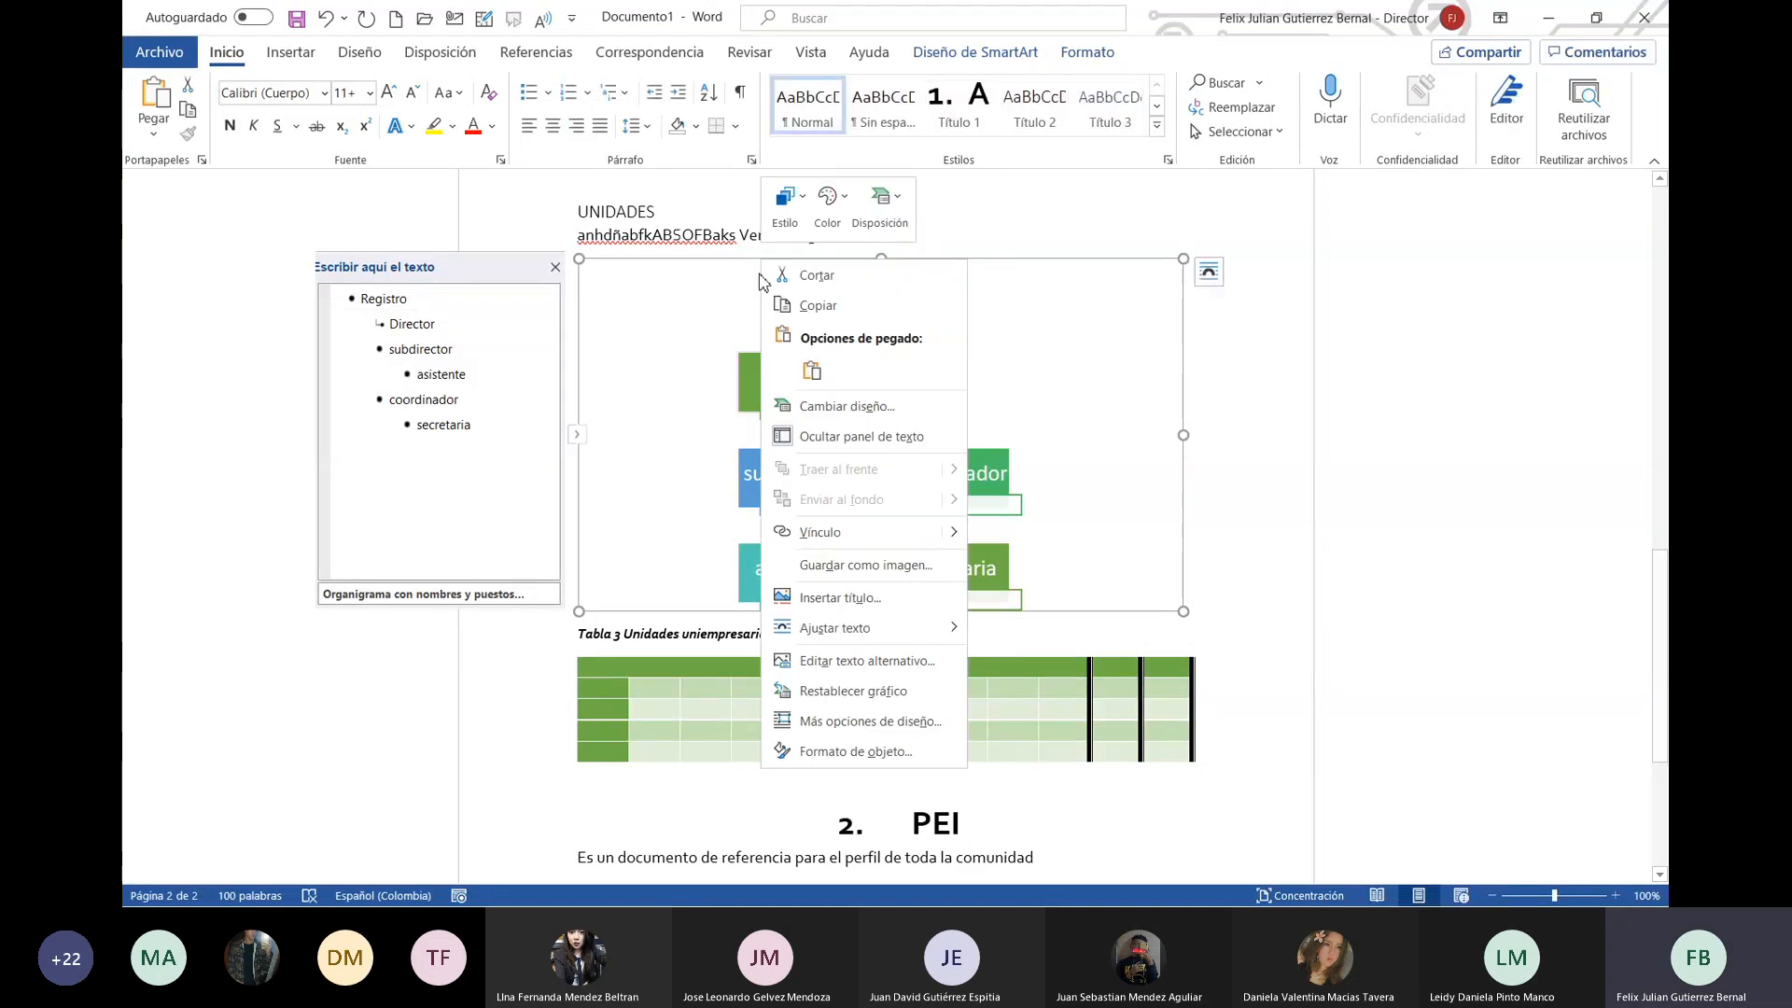
pyautogui.click(840, 597)
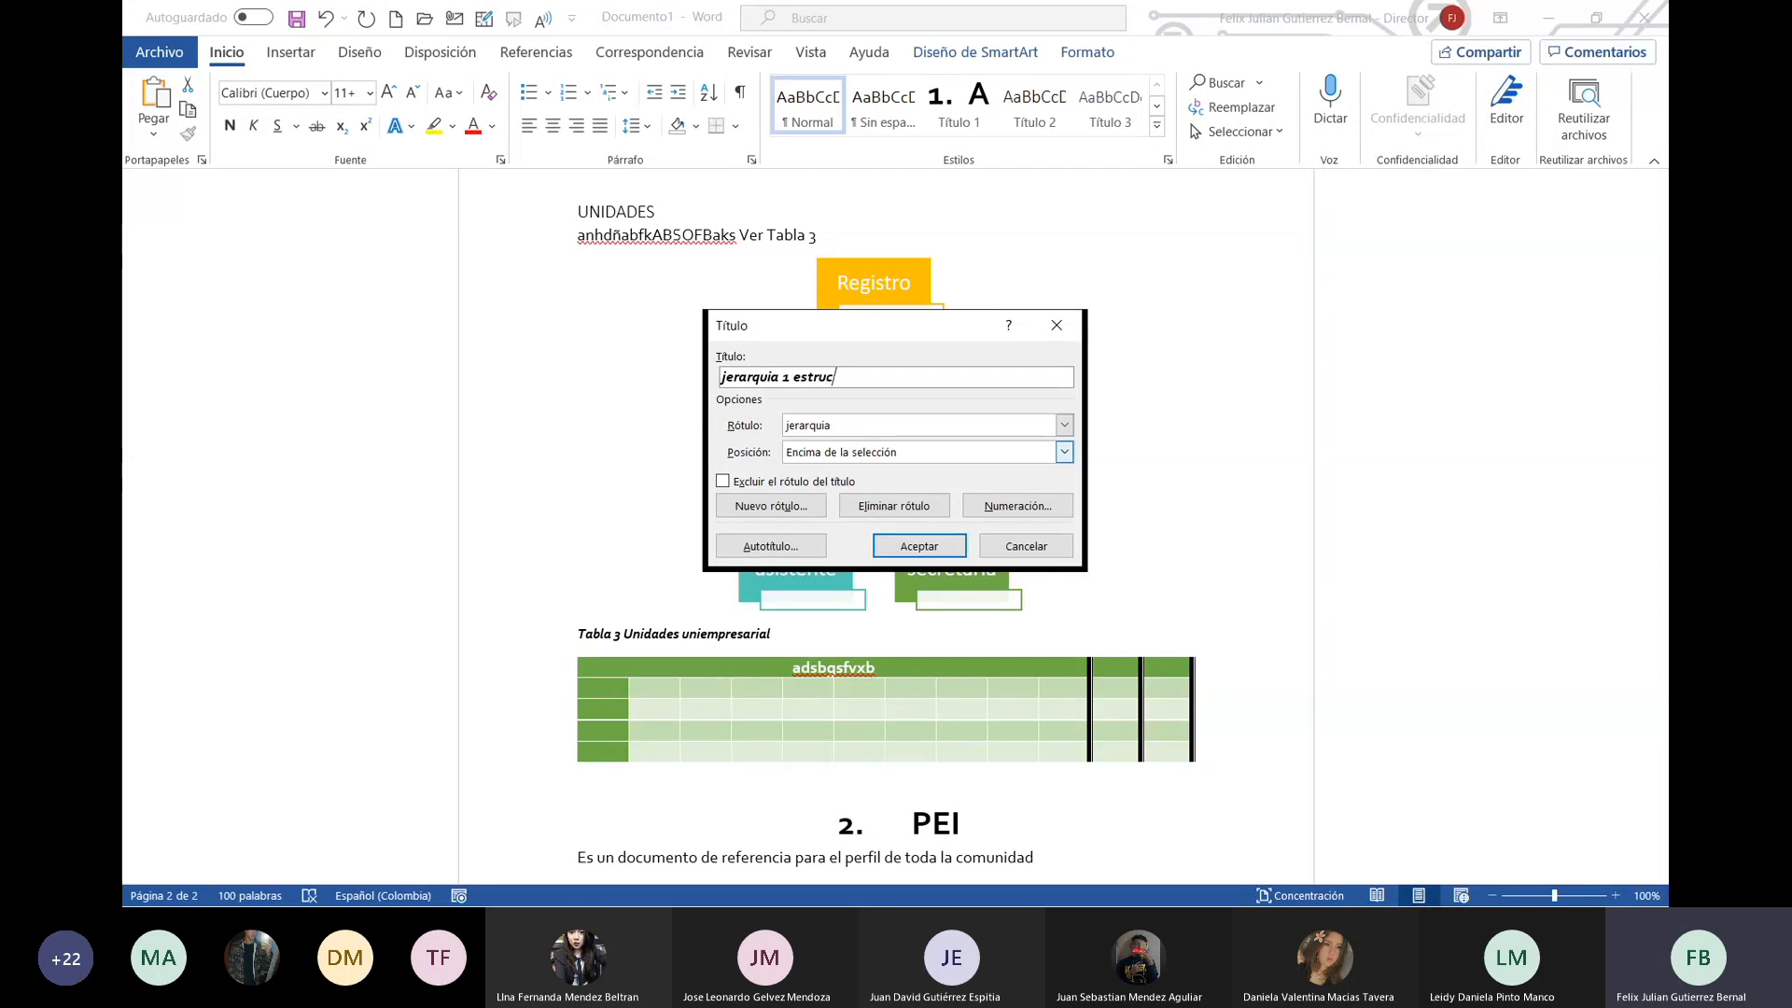
pyautogui.write('estructura Registro')
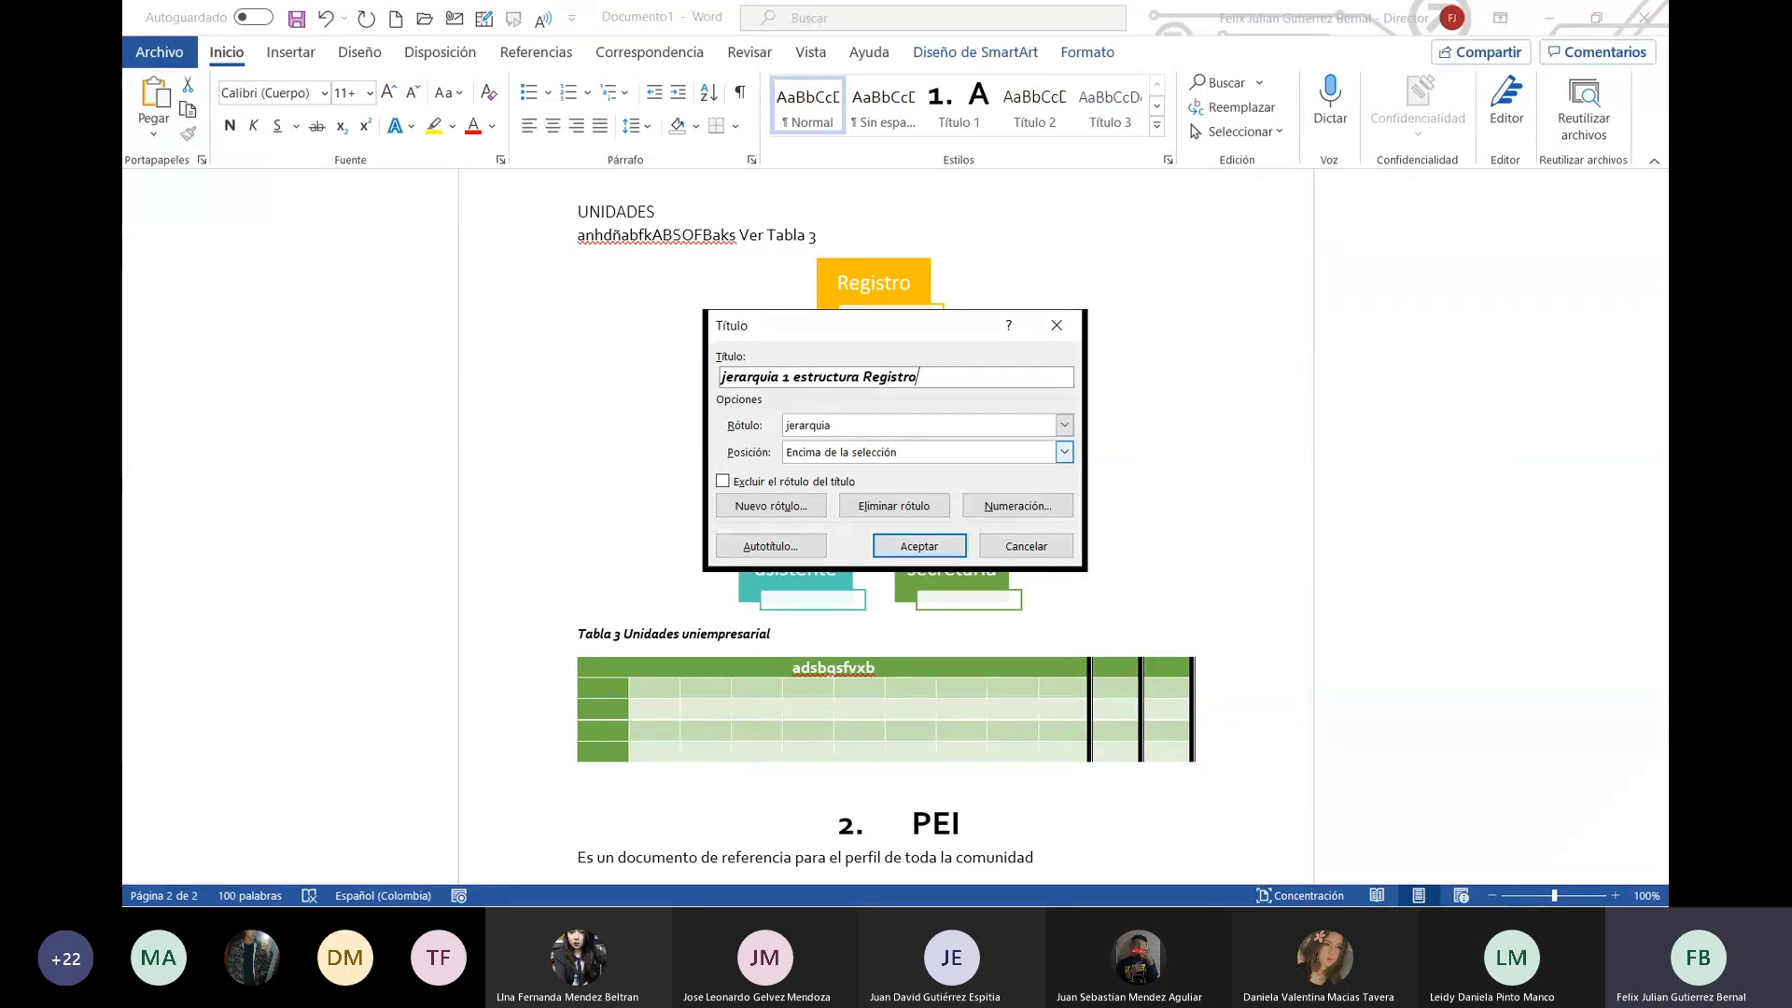
pyautogui.click(950, 551)
pyautogui.click(877, 233)
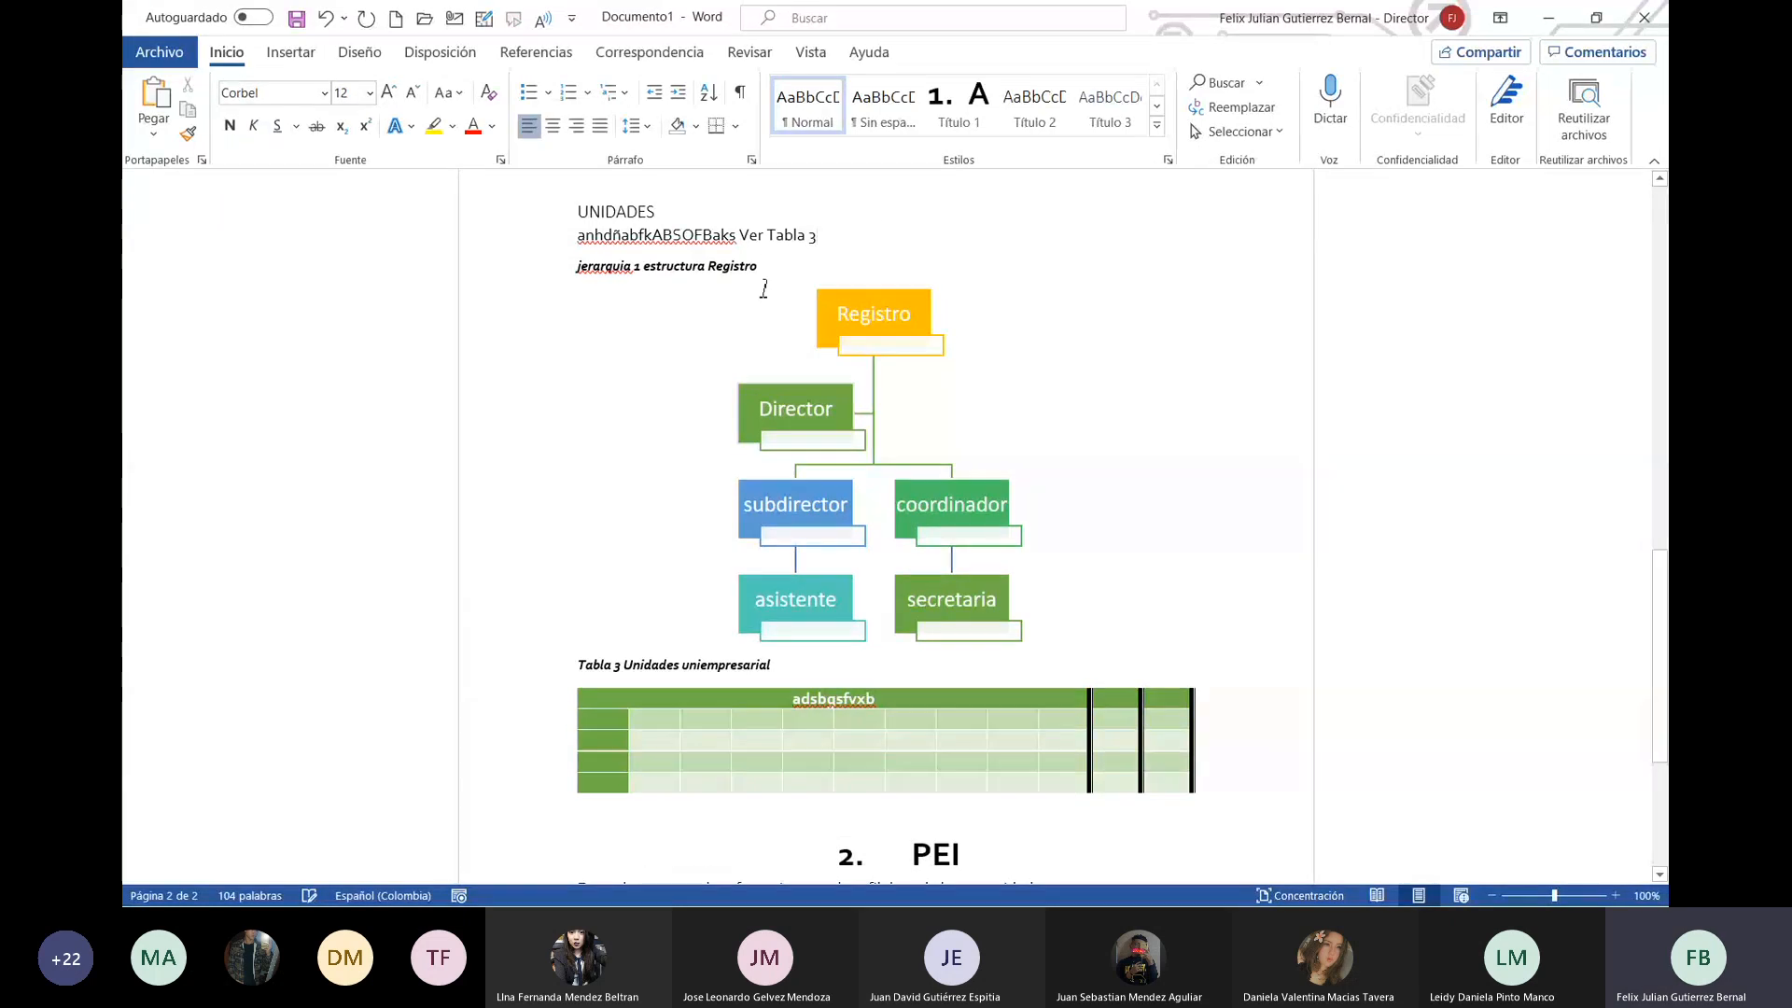
pyautogui.scroll(8, 1026, 542)
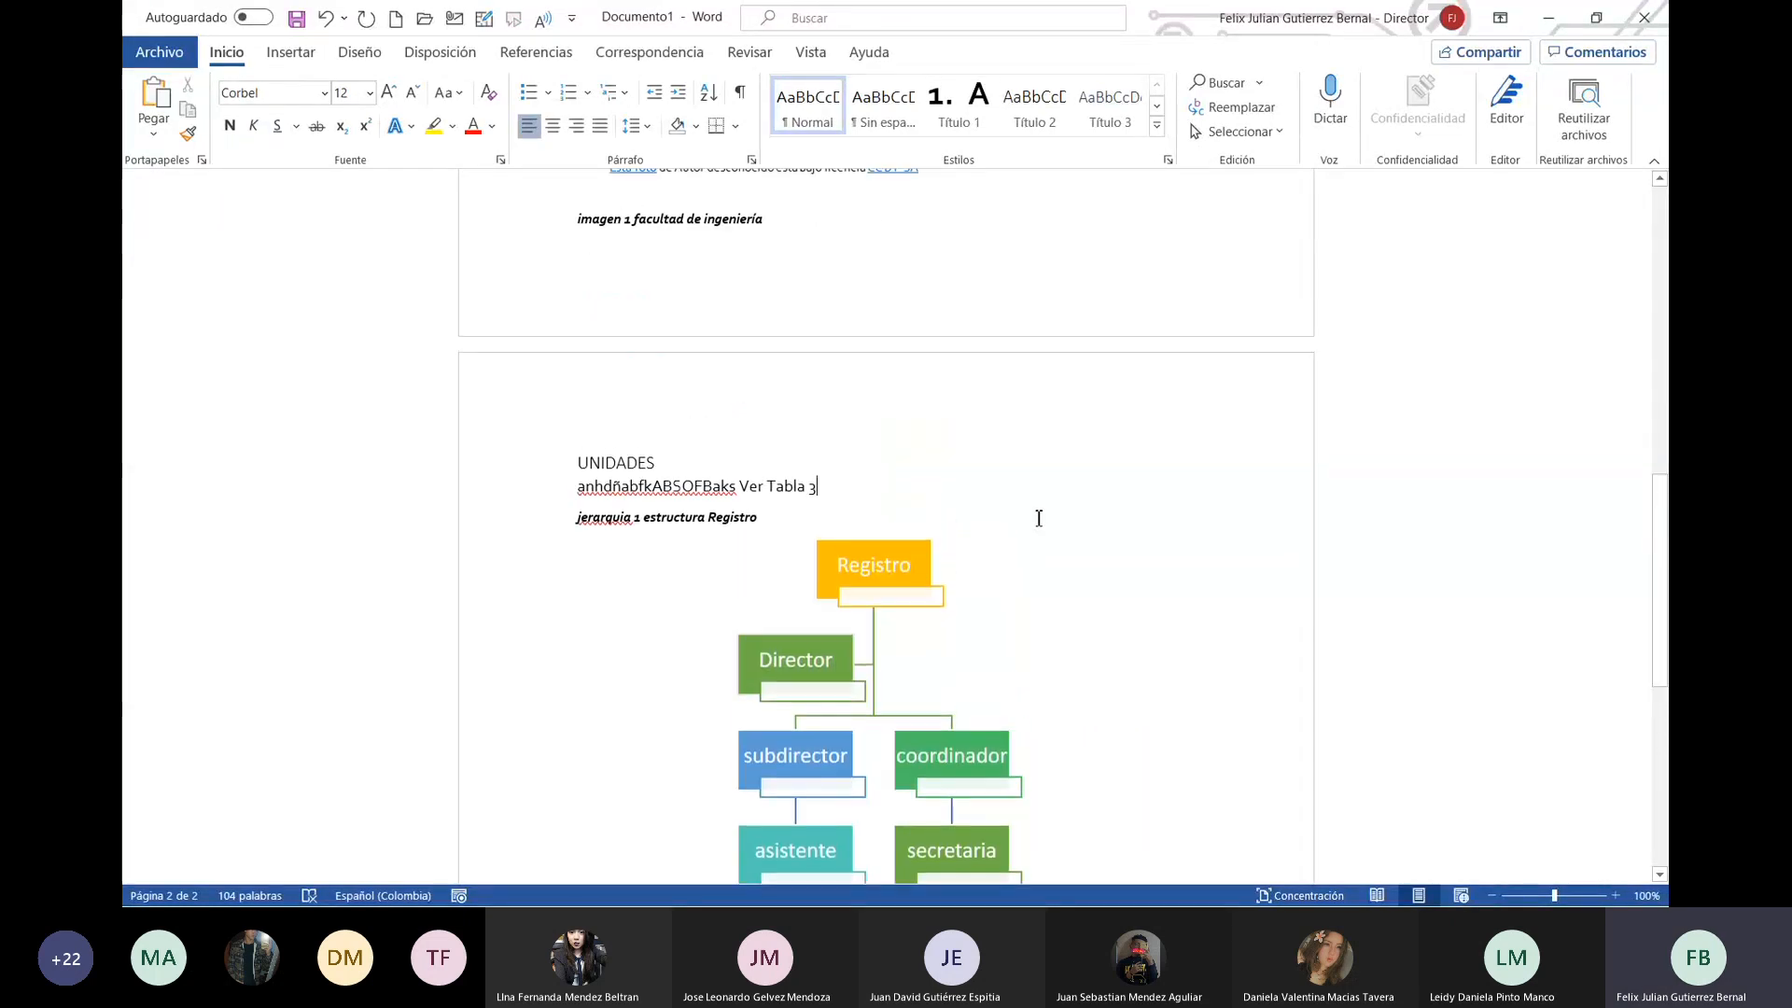
pyautogui.scroll(10, 1040, 517)
pyautogui.scroll(-9, 1042, 521)
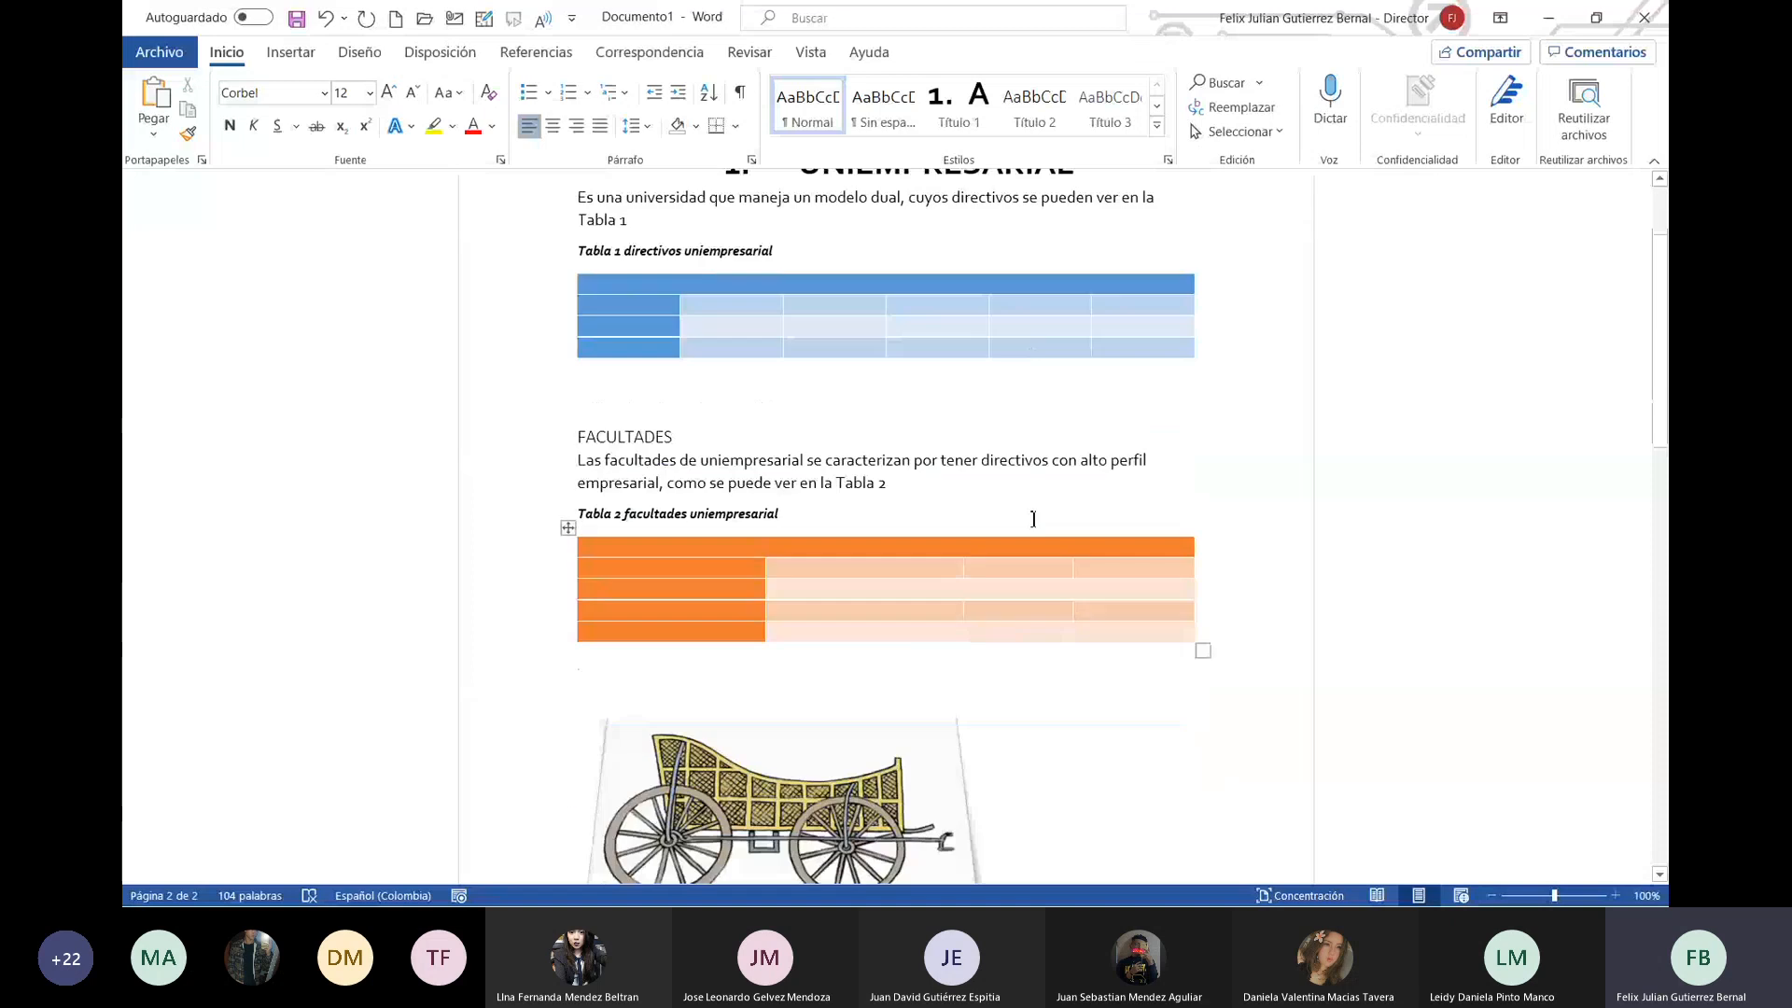
pyautogui.scroll(-11, 1041, 521)
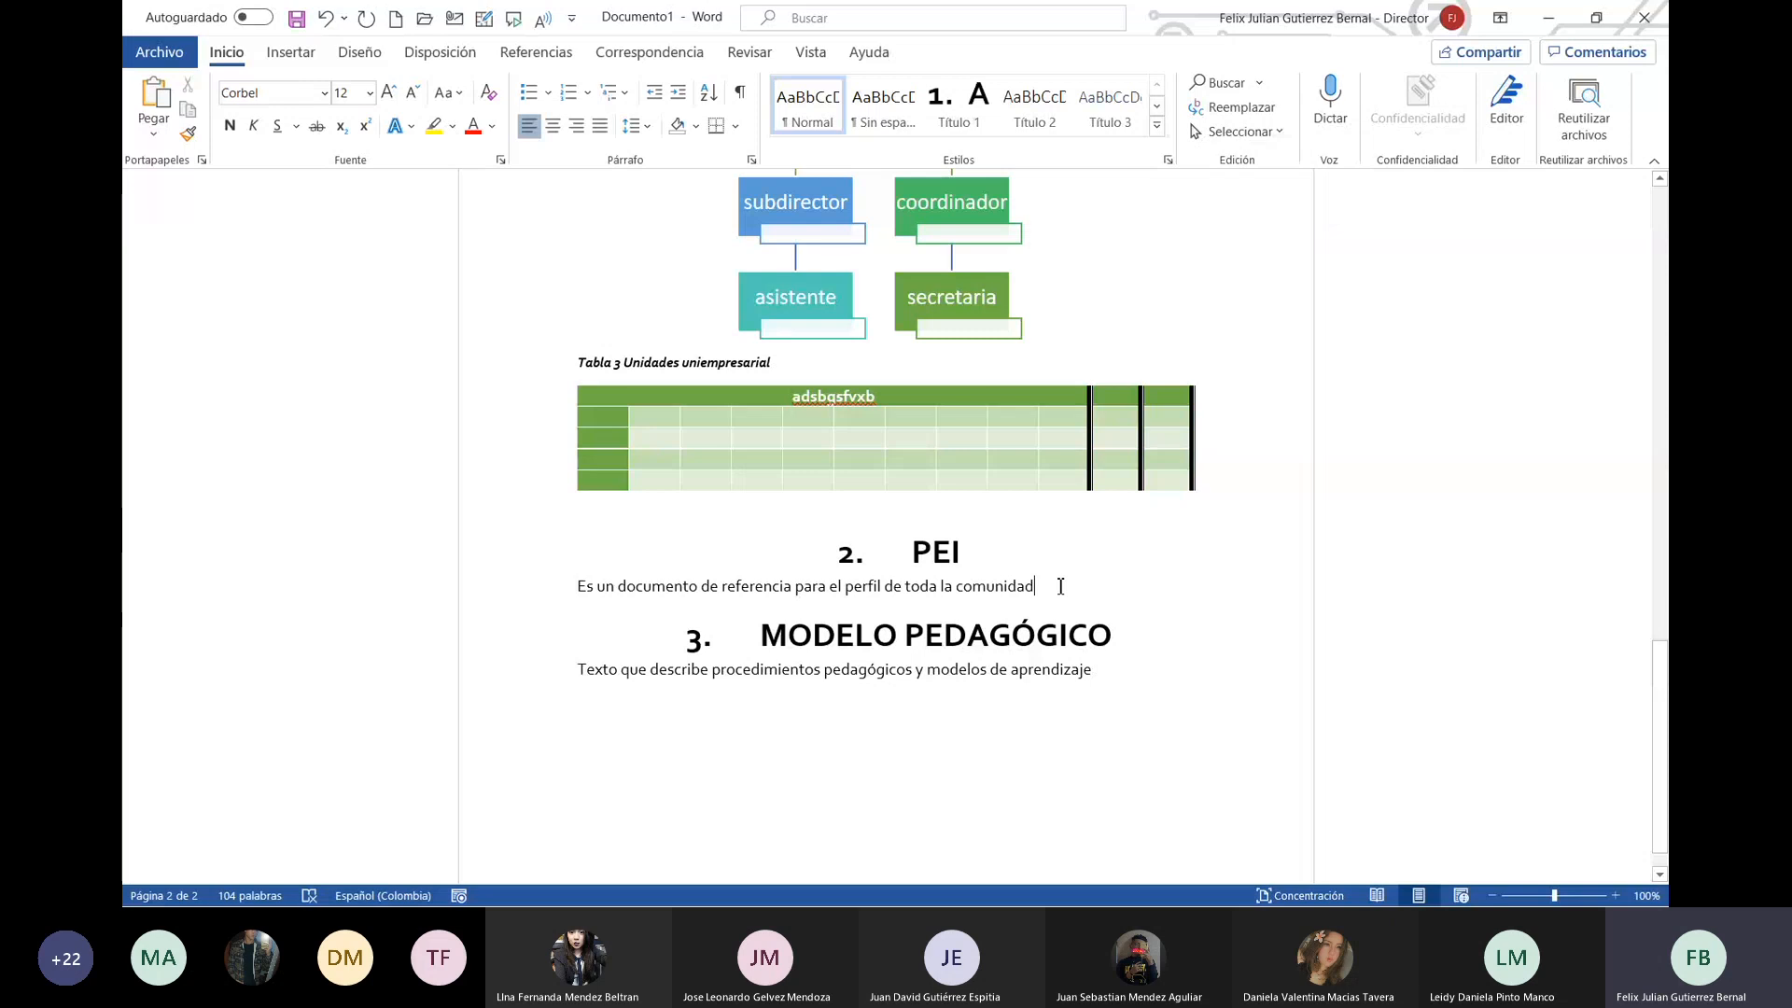
pyautogui.scroll(8, 1040, 457)
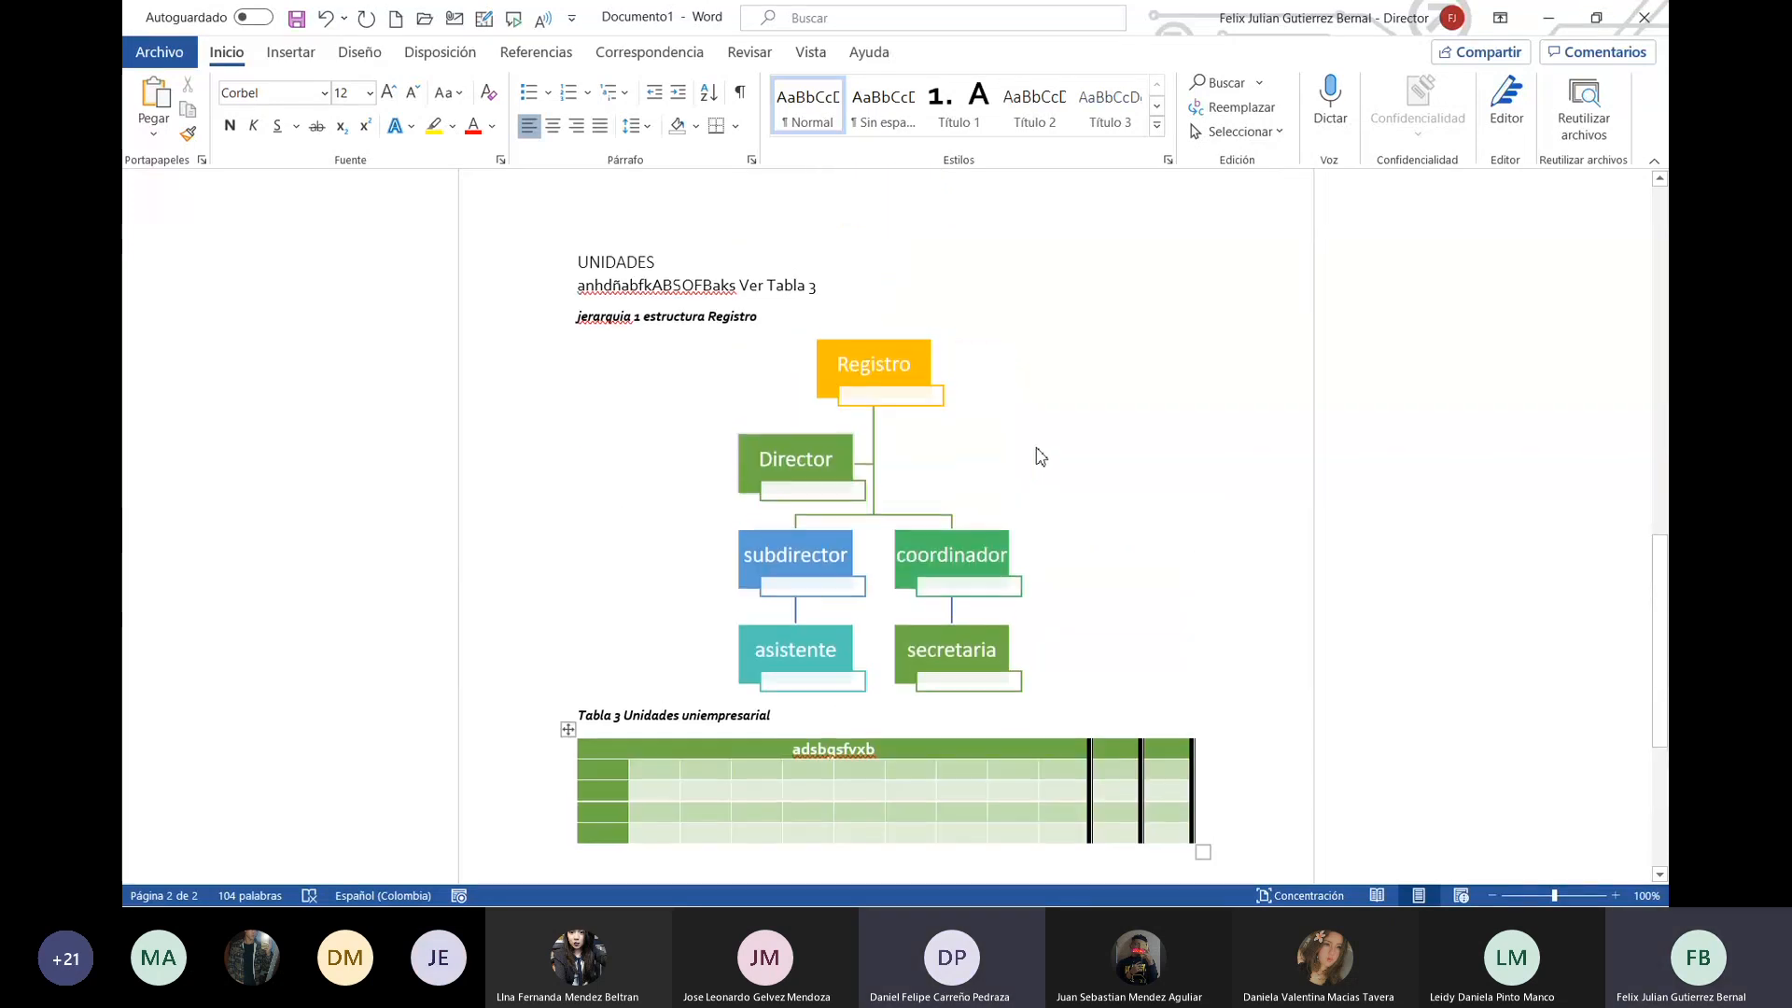
pyautogui.click(641, 318)
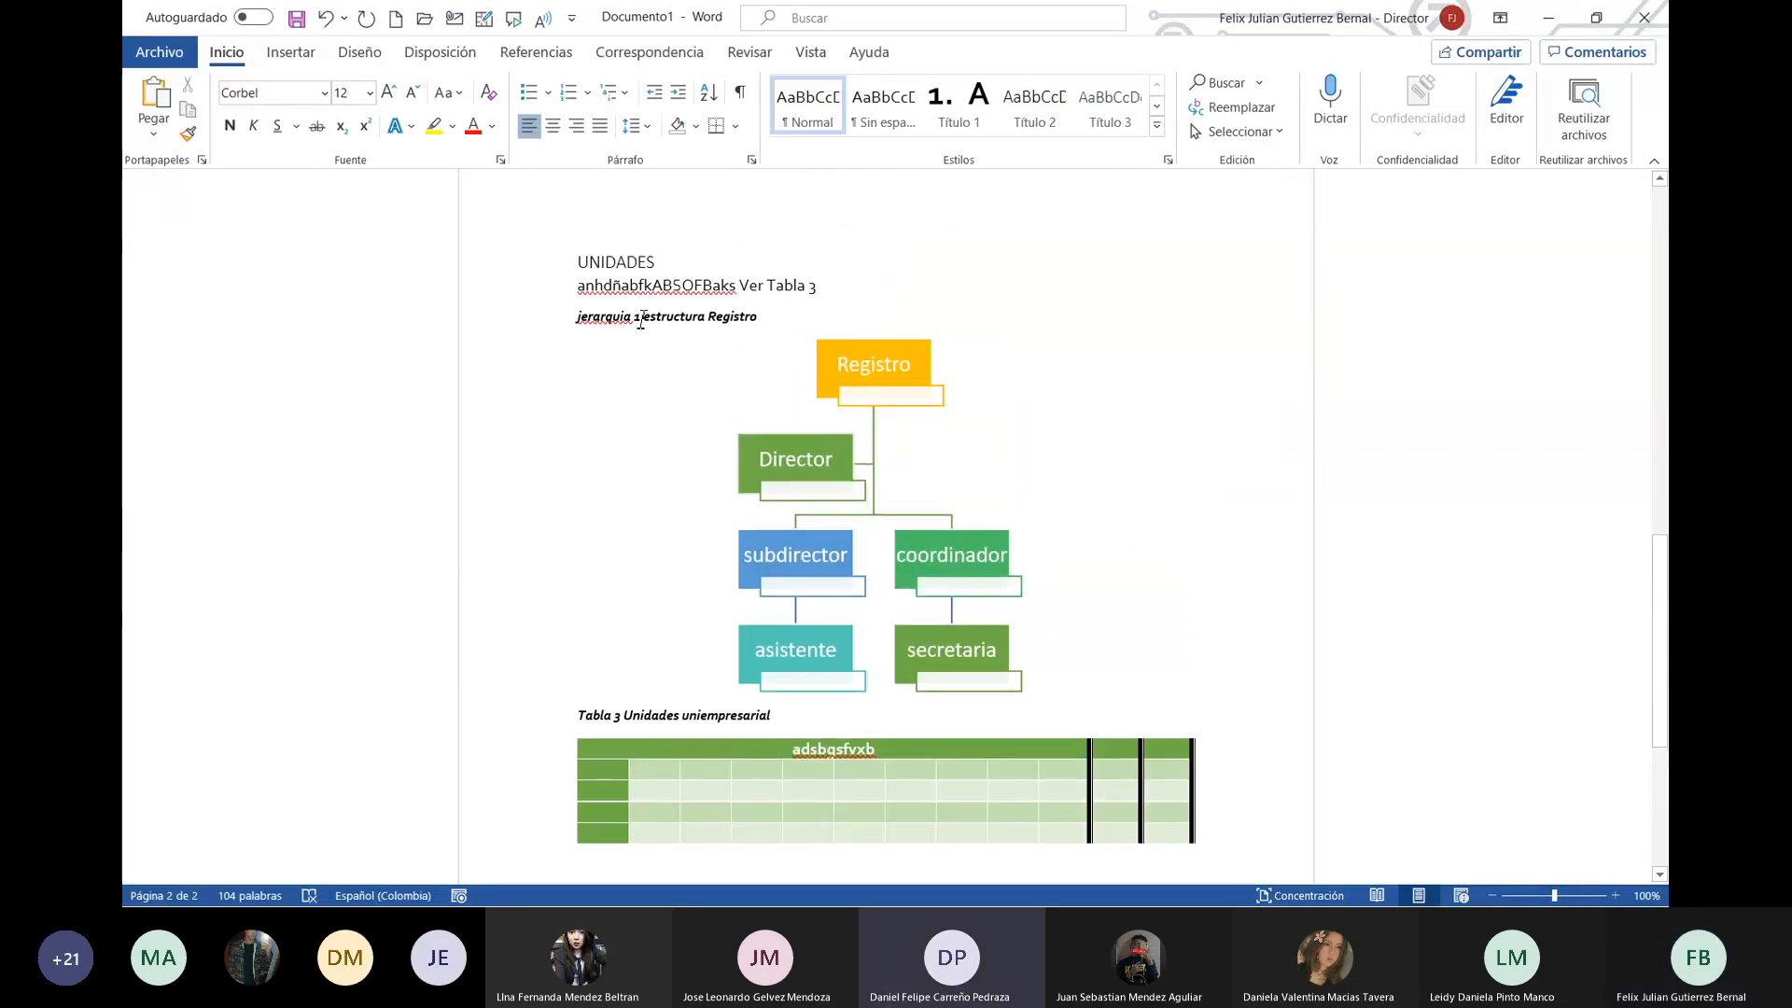
# Step: Change the organization chart's SmartArt layout to the picture-based "Jerarquía con imágenes en círculos"
pyautogui.click(887, 366)
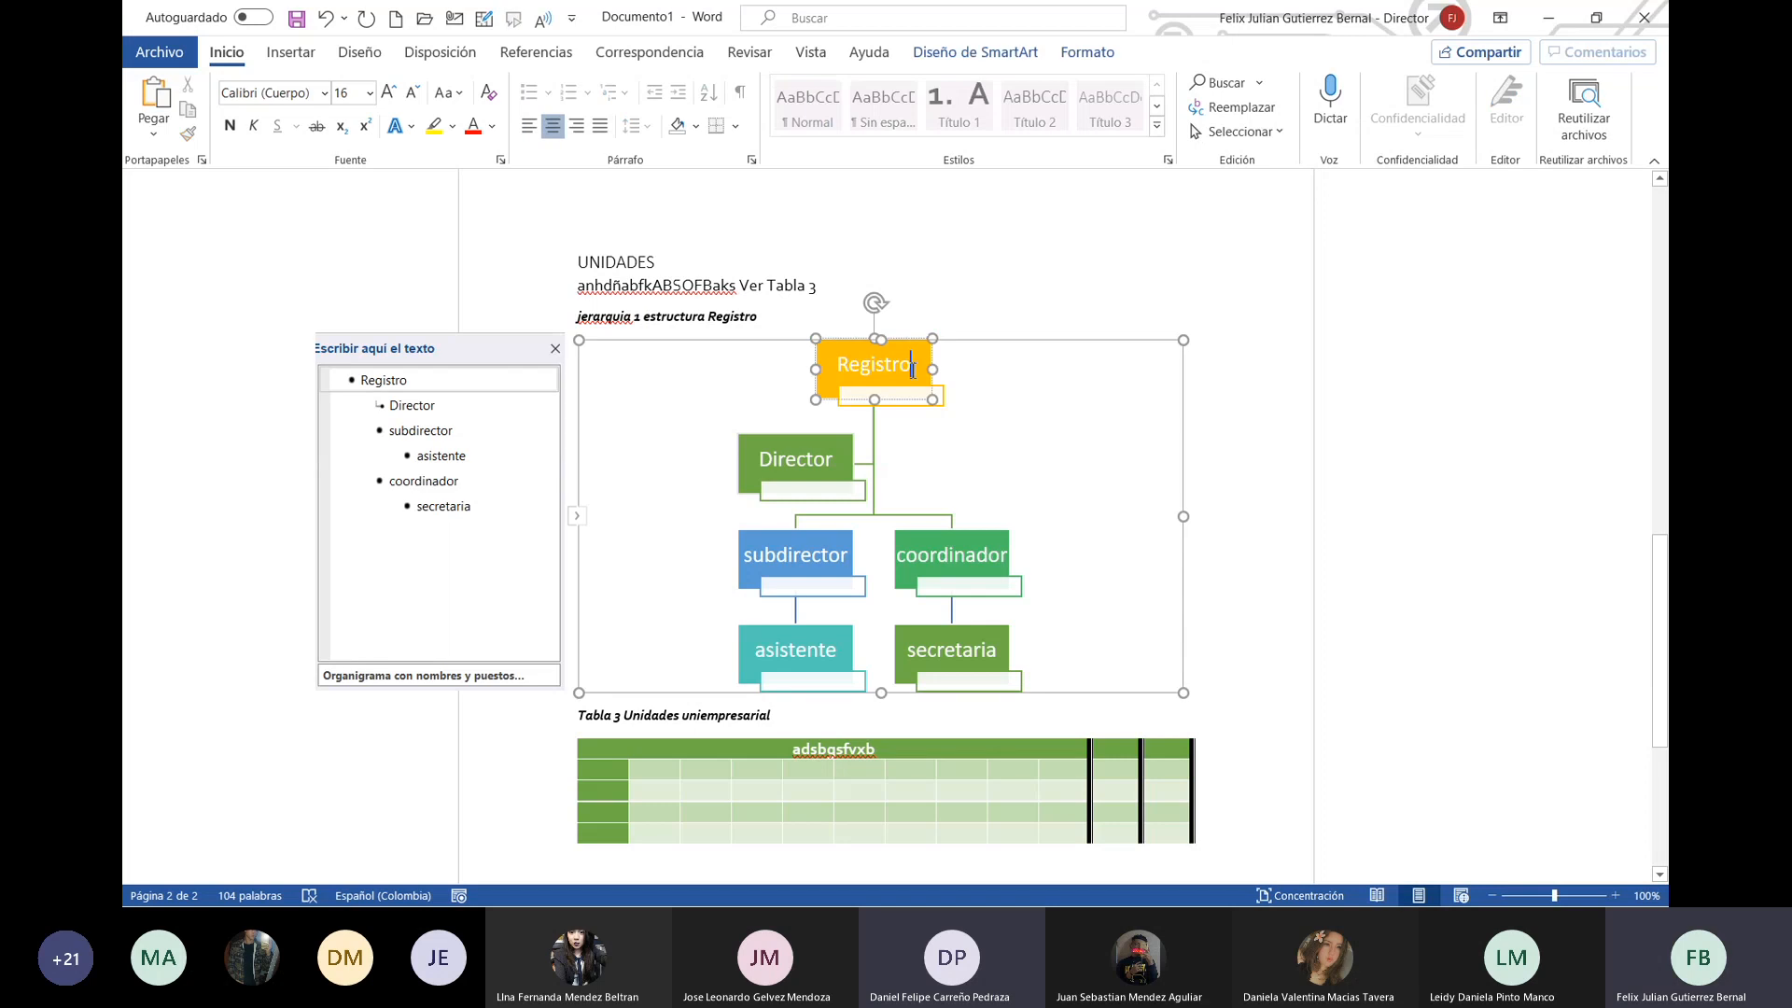
pyautogui.click(744, 345)
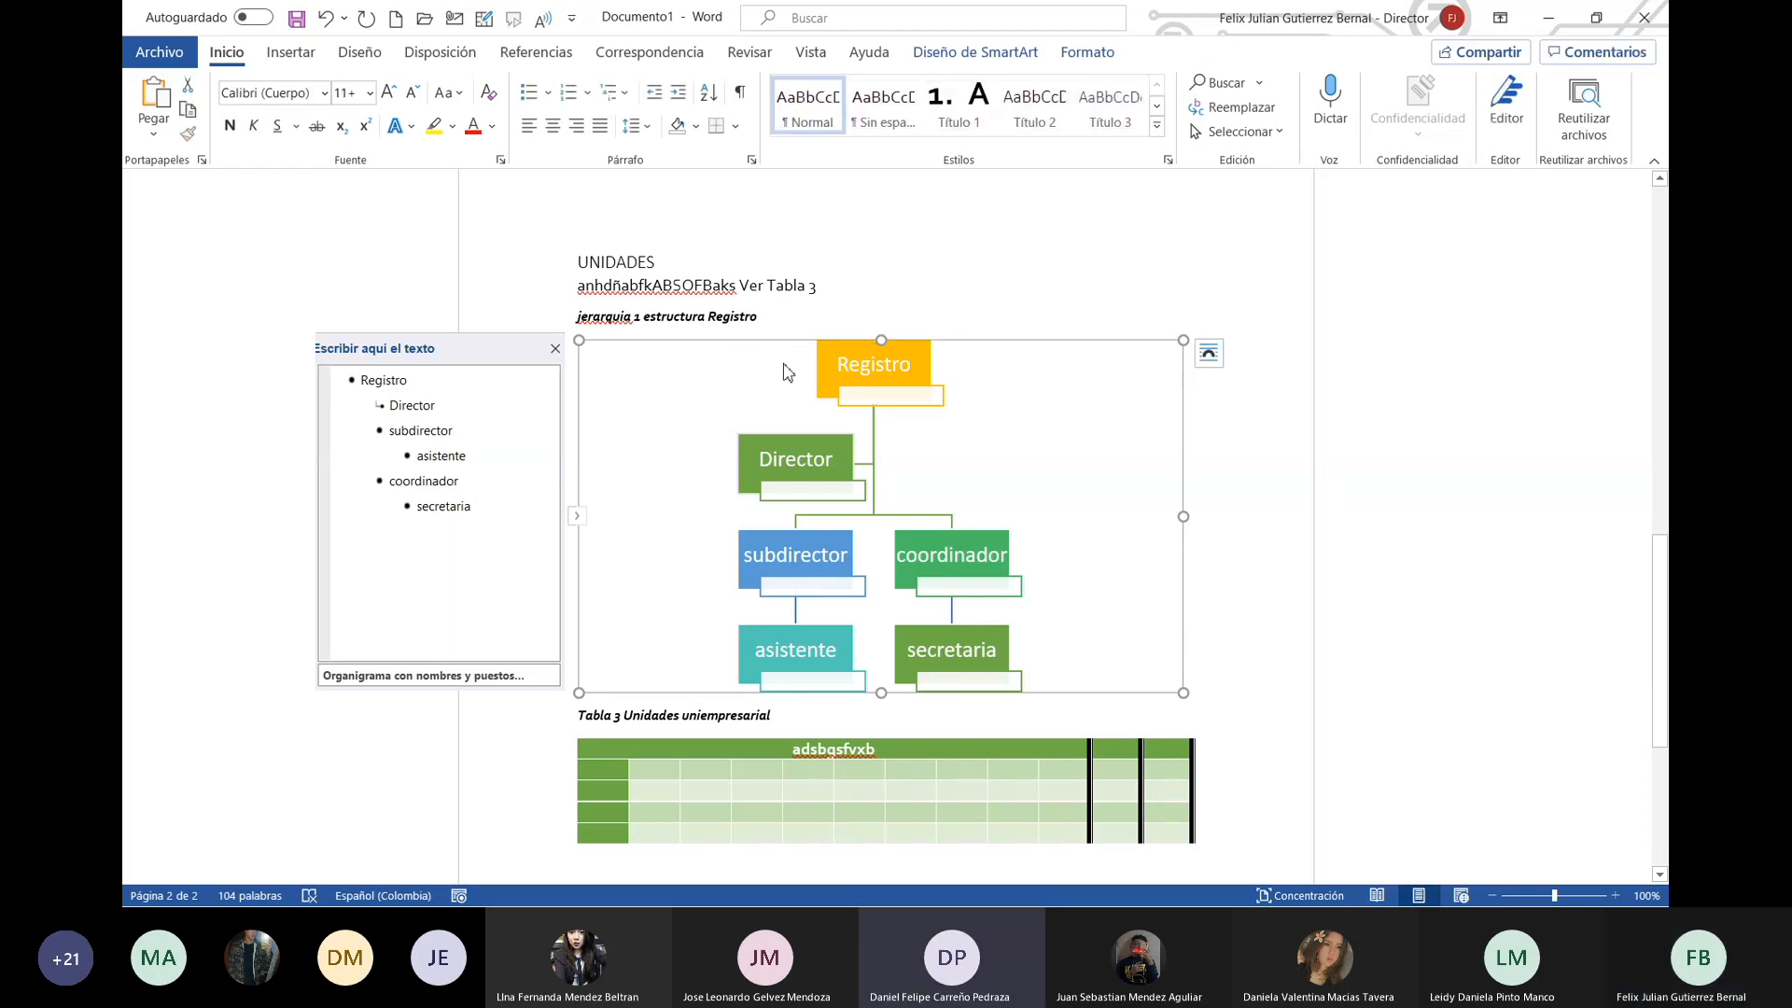
pyautogui.click(287, 59)
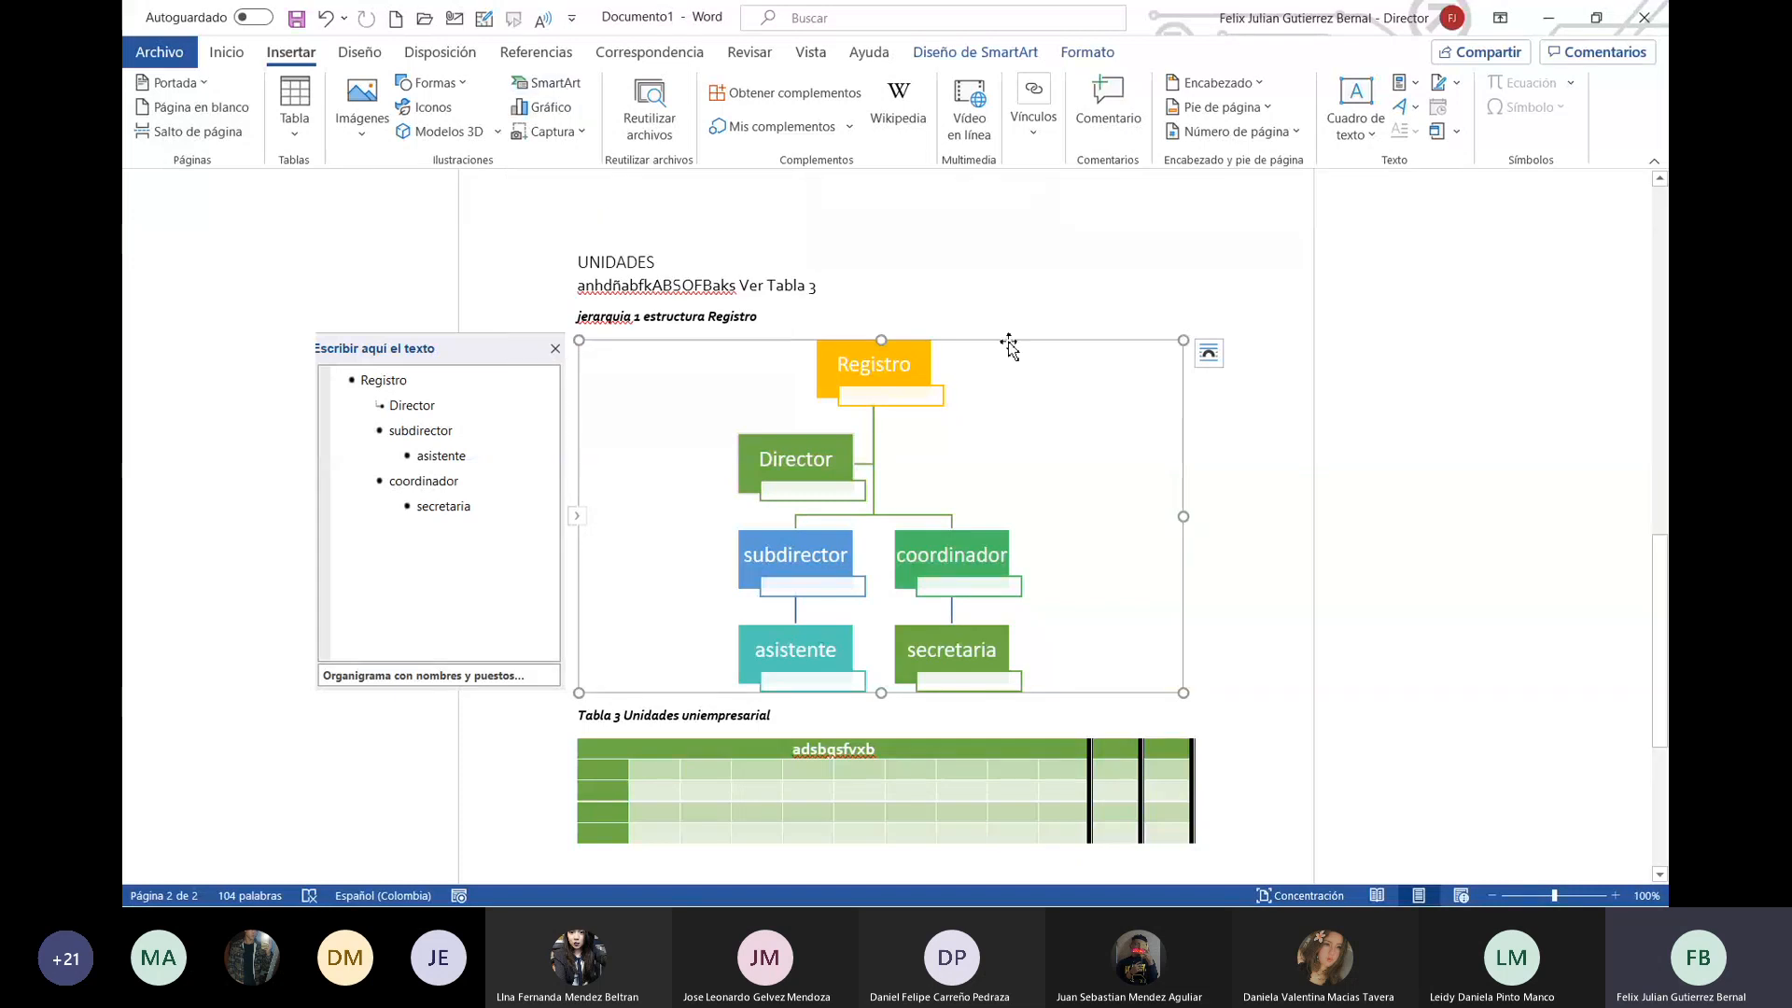
pyautogui.click(1000, 61)
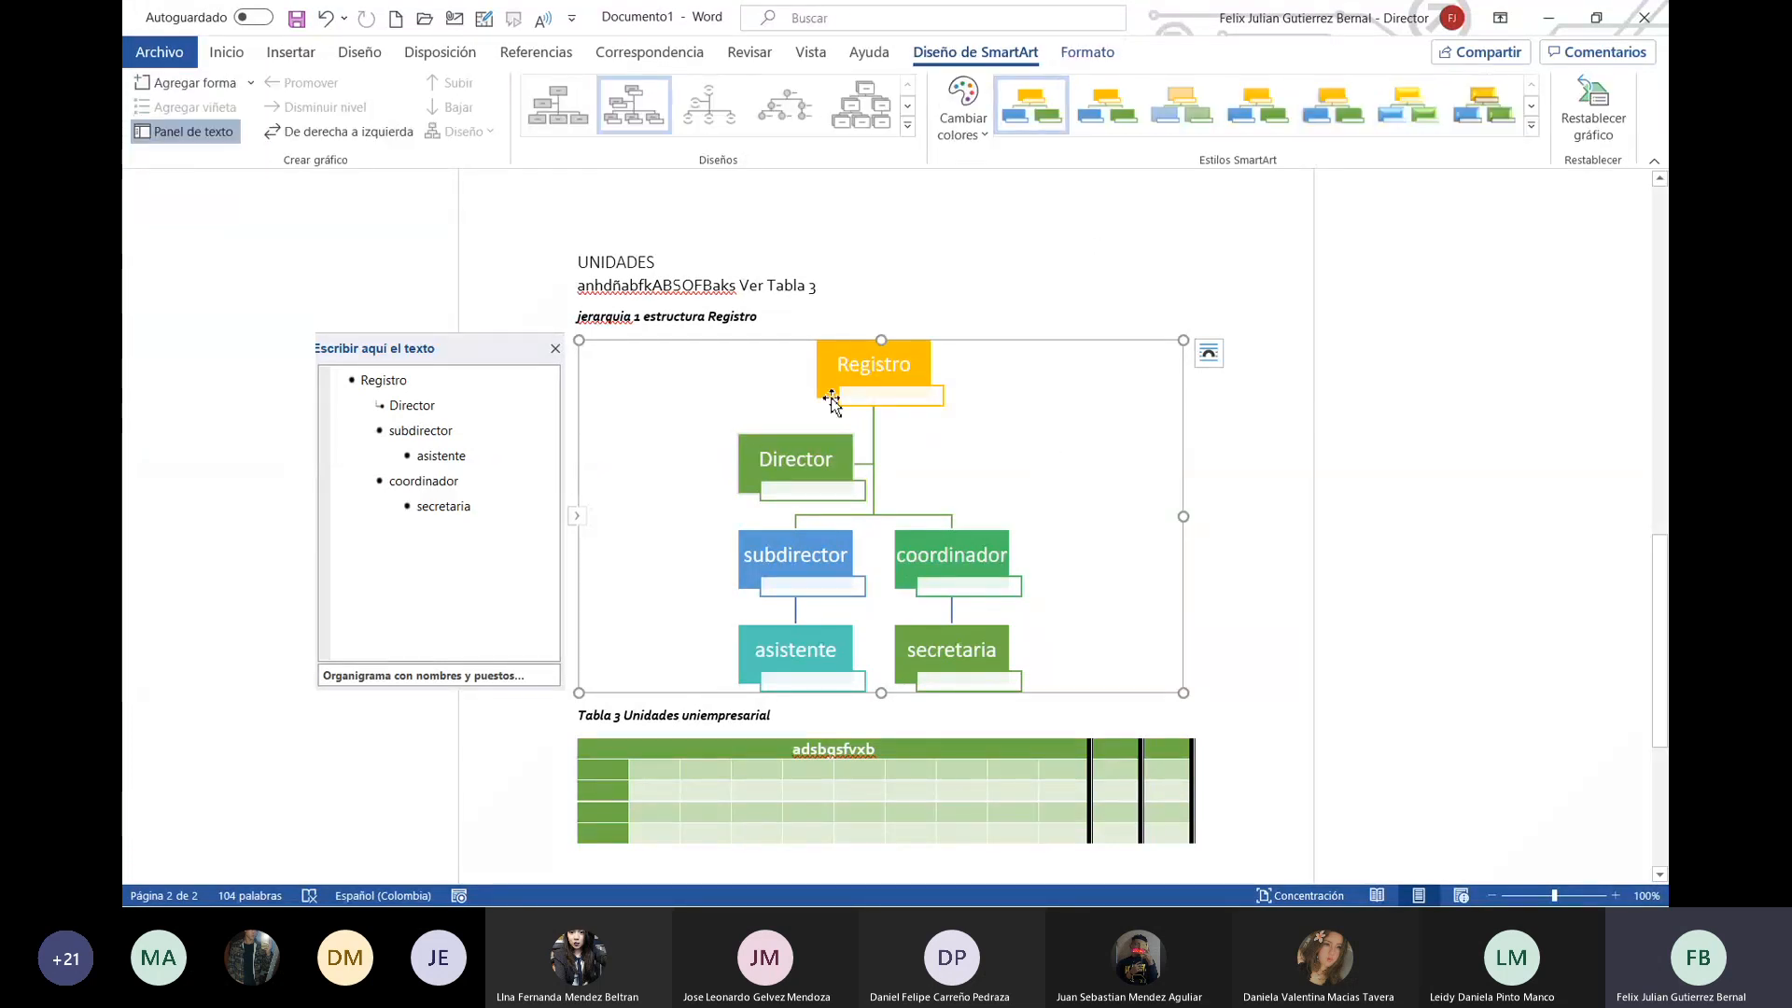
pyautogui.click(556, 110)
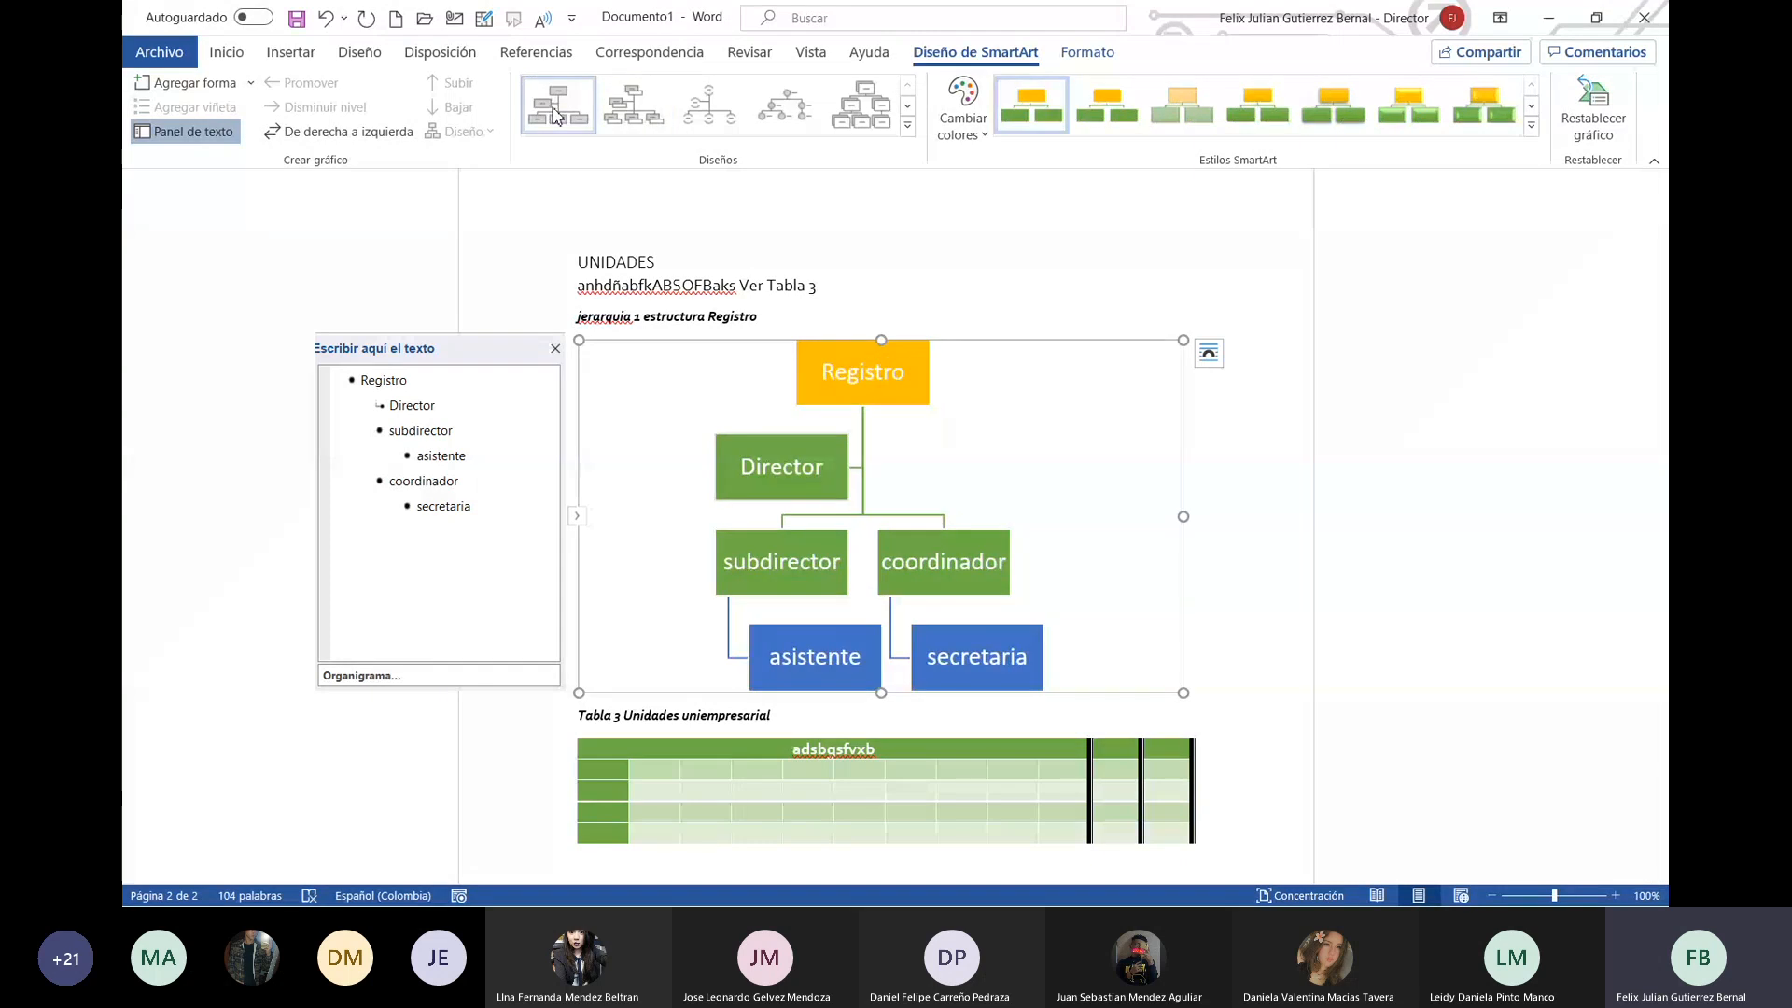
pyautogui.click(771, 116)
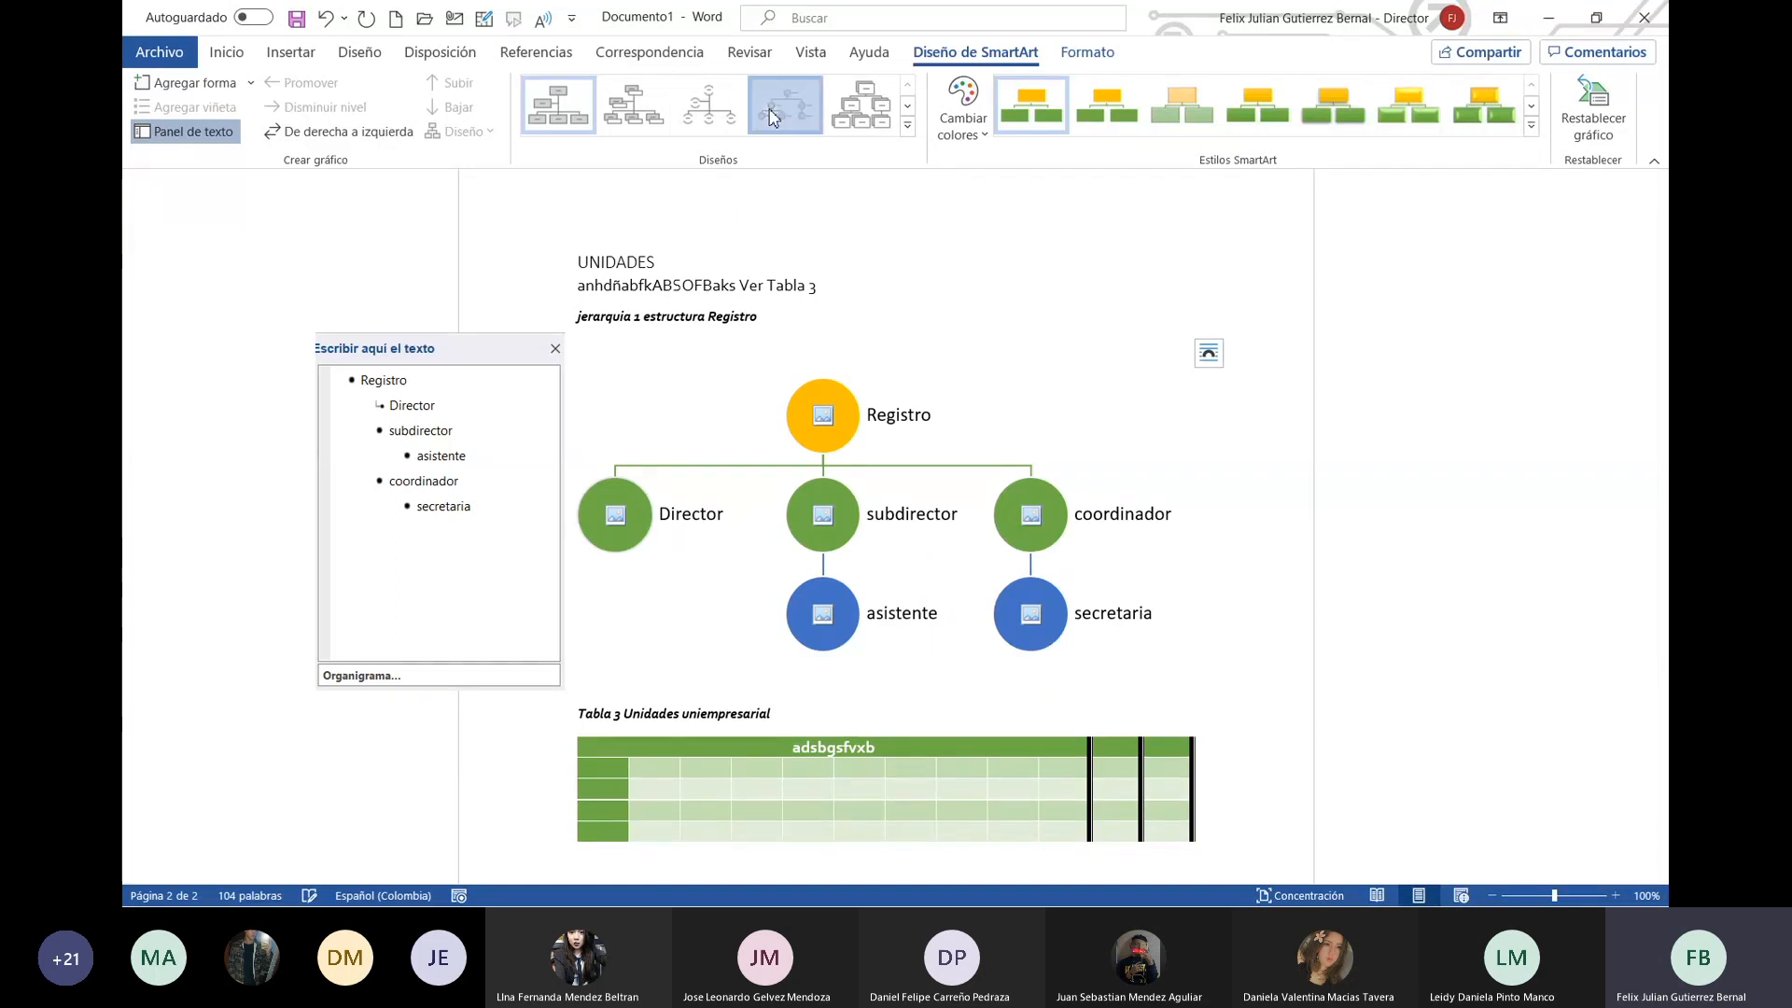
# Step: Fill the "Registro" circle with an online picture from the Hombre category, choosing the painted portrait of a dark-haired man with a moustache
pyautogui.click(821, 424)
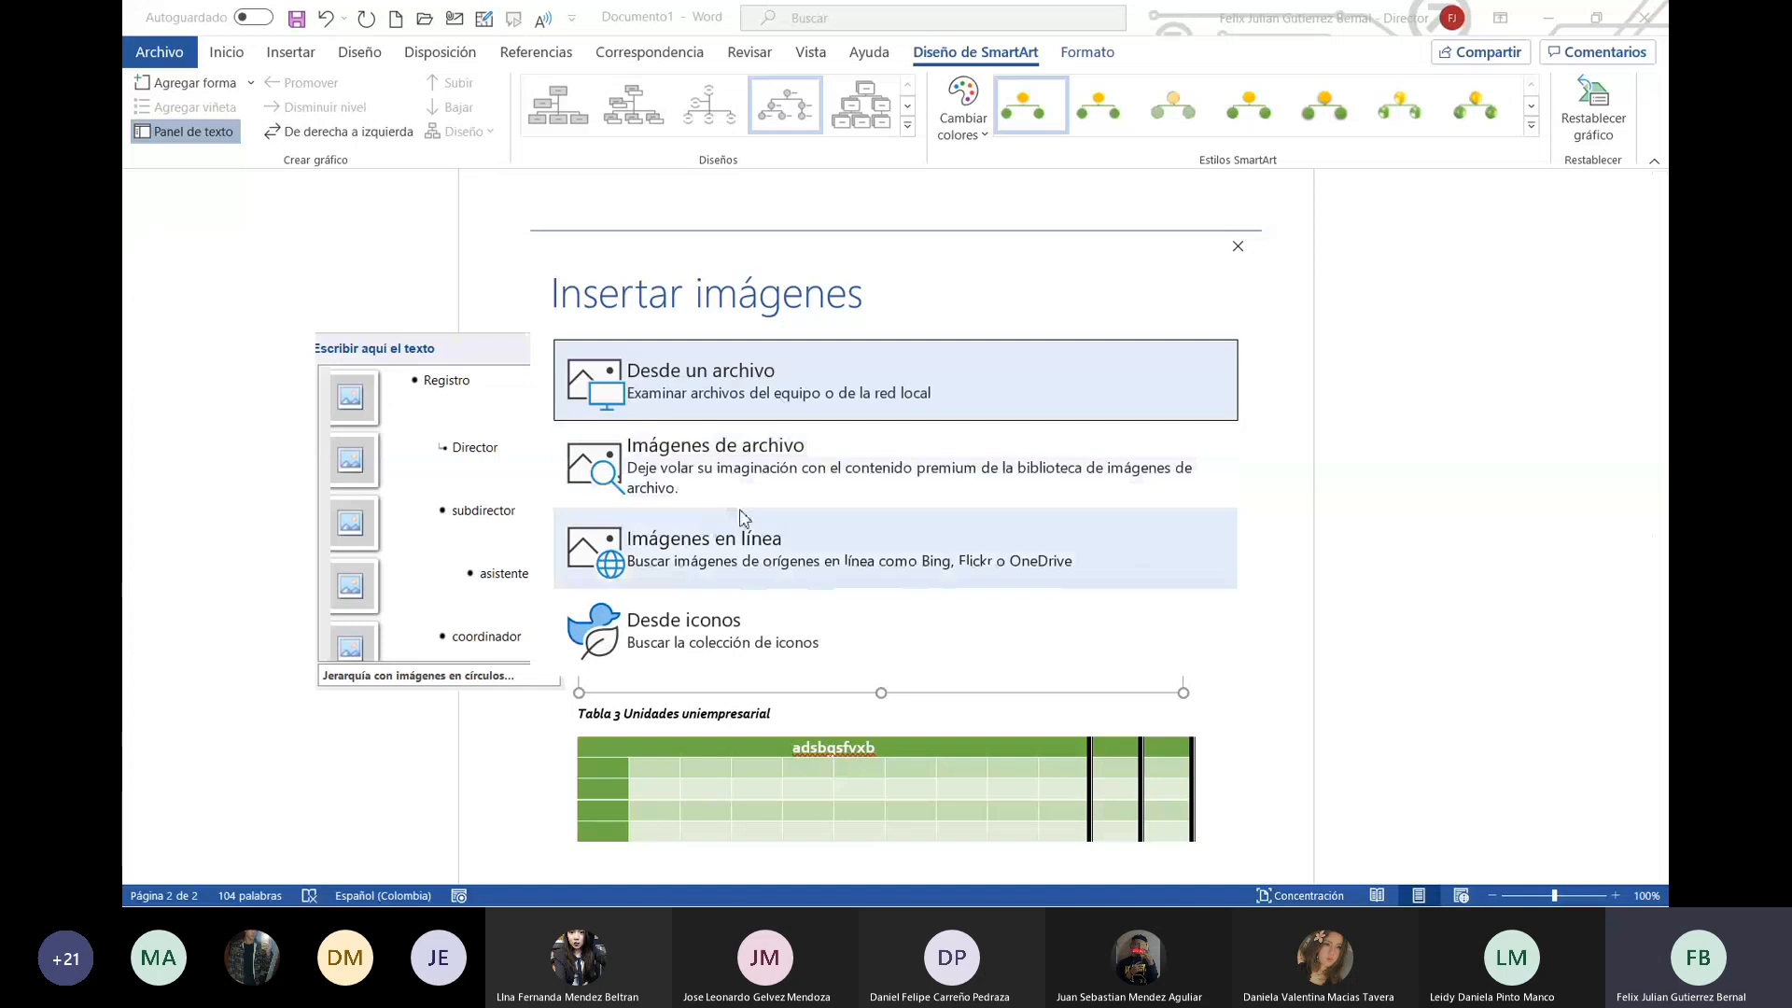
pyautogui.click(786, 558)
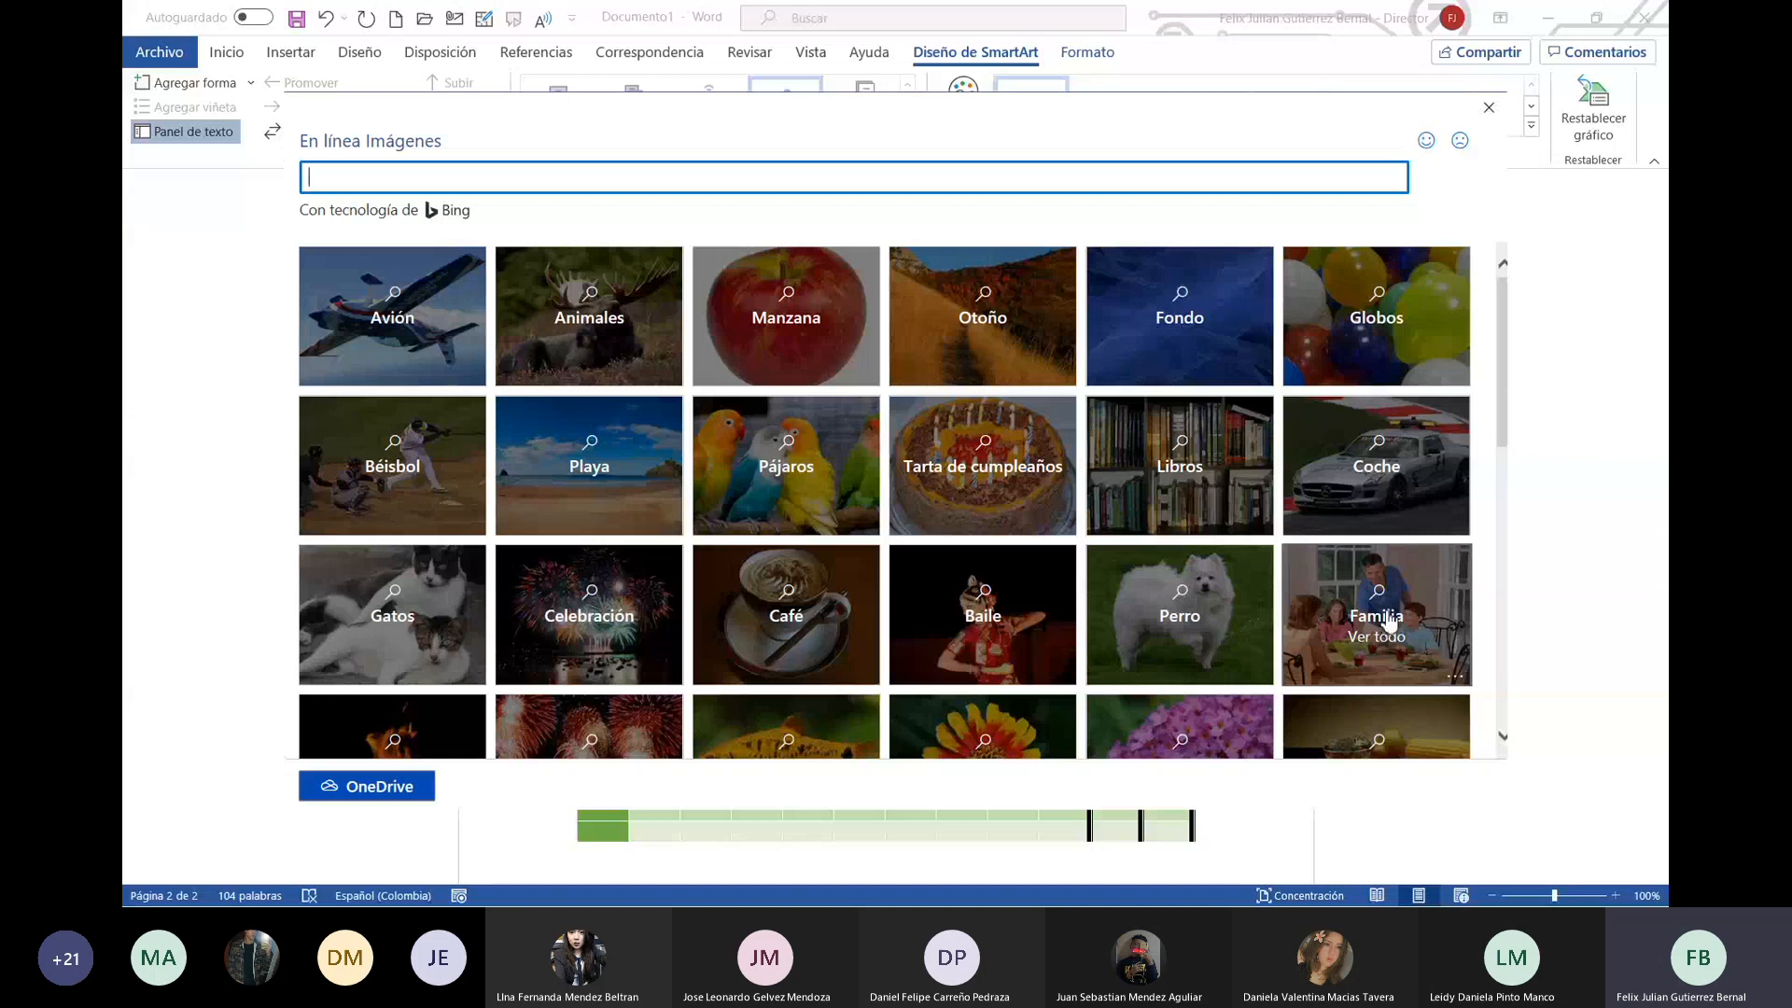
pyautogui.scroll(-3, 982, 467)
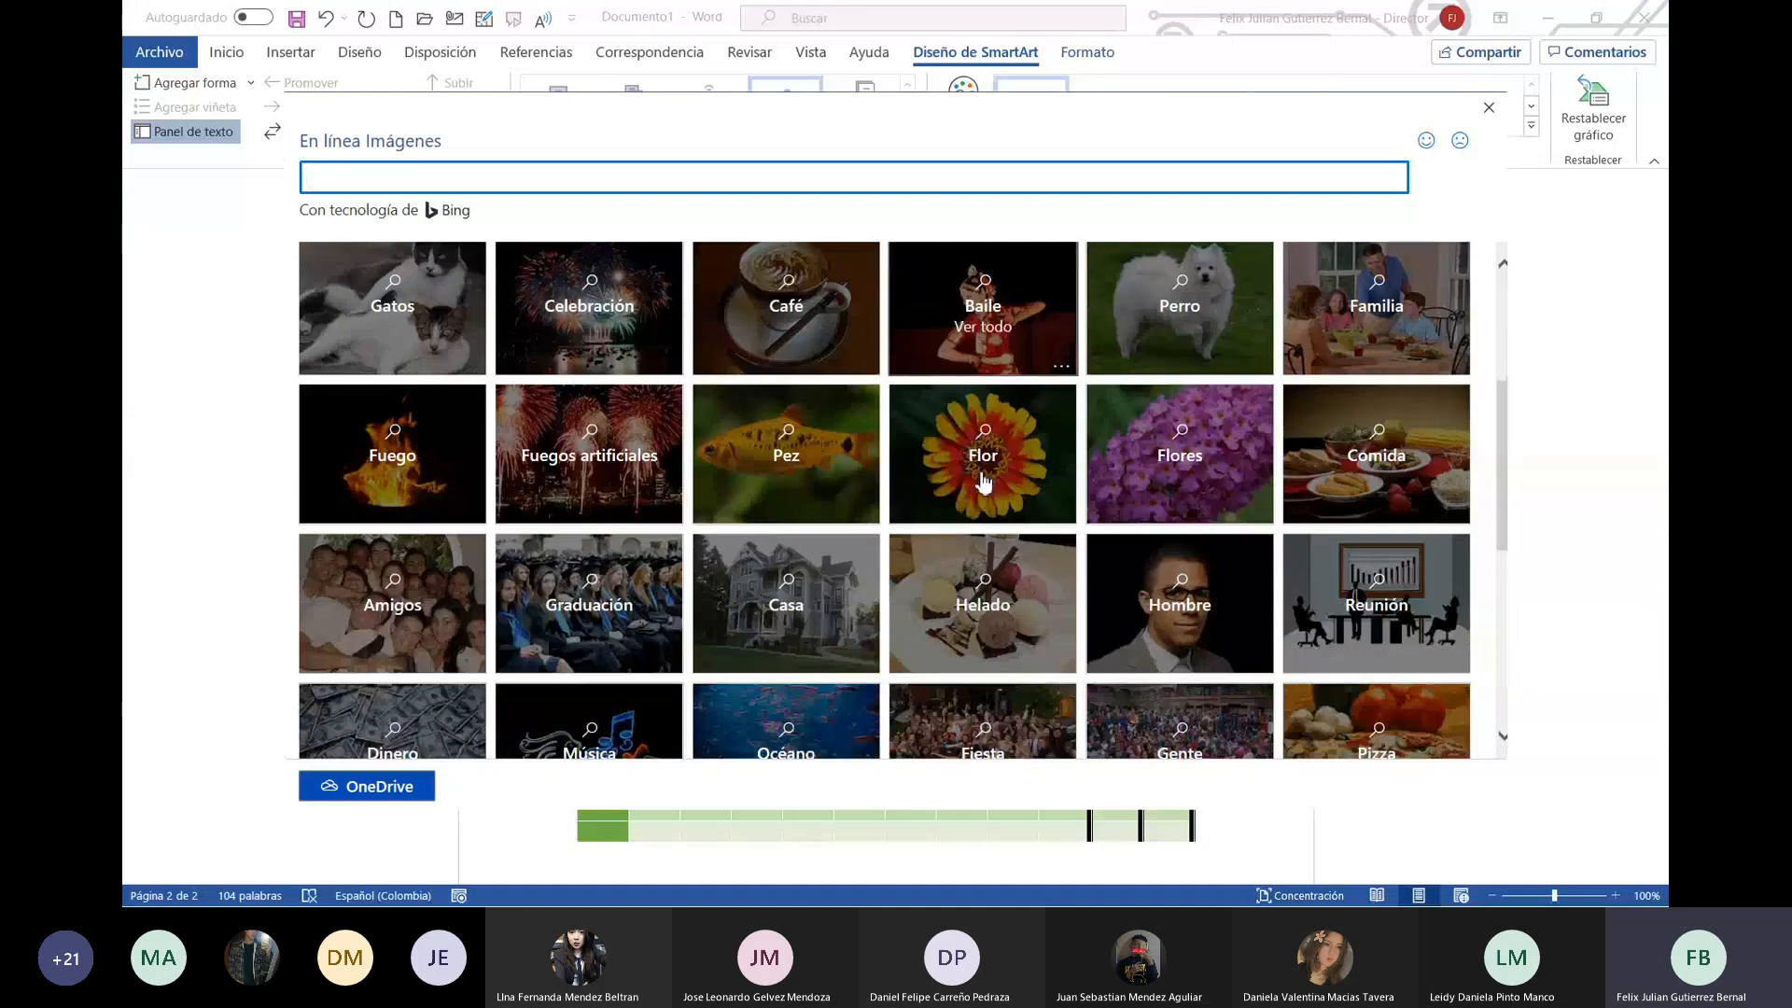
pyautogui.click(1212, 612)
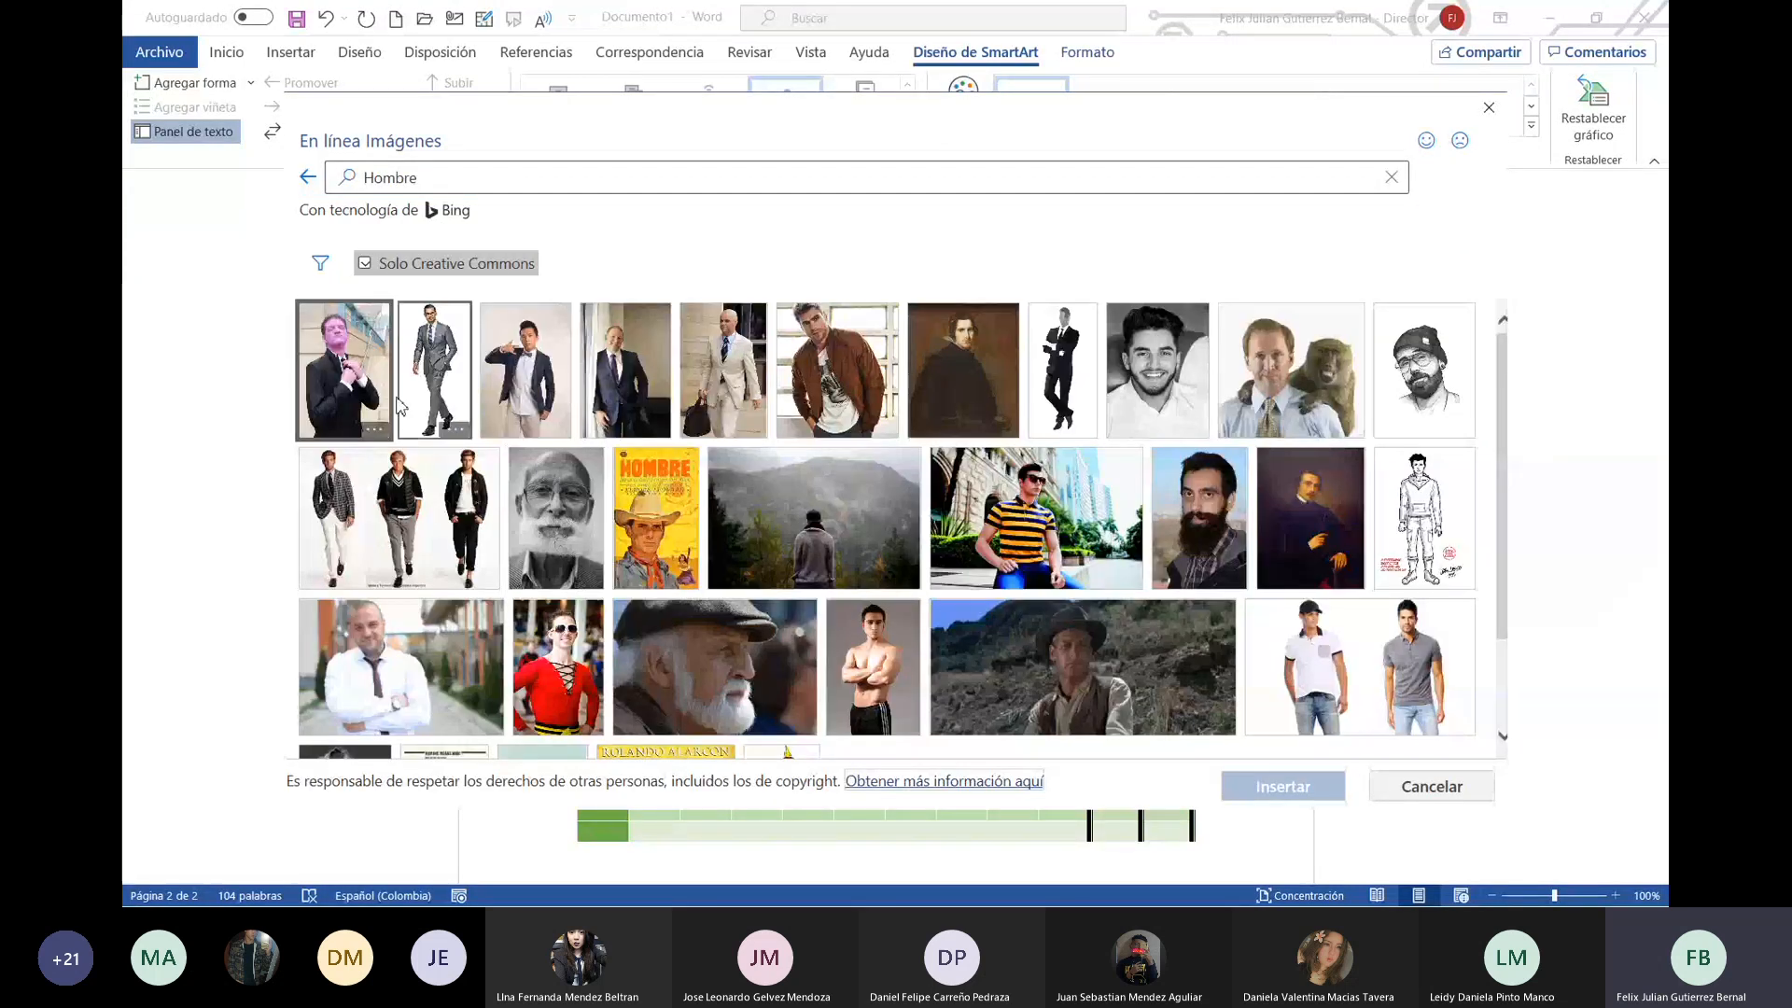
pyautogui.scroll(-1, 980, 551)
pyautogui.scroll(-1, 989, 551)
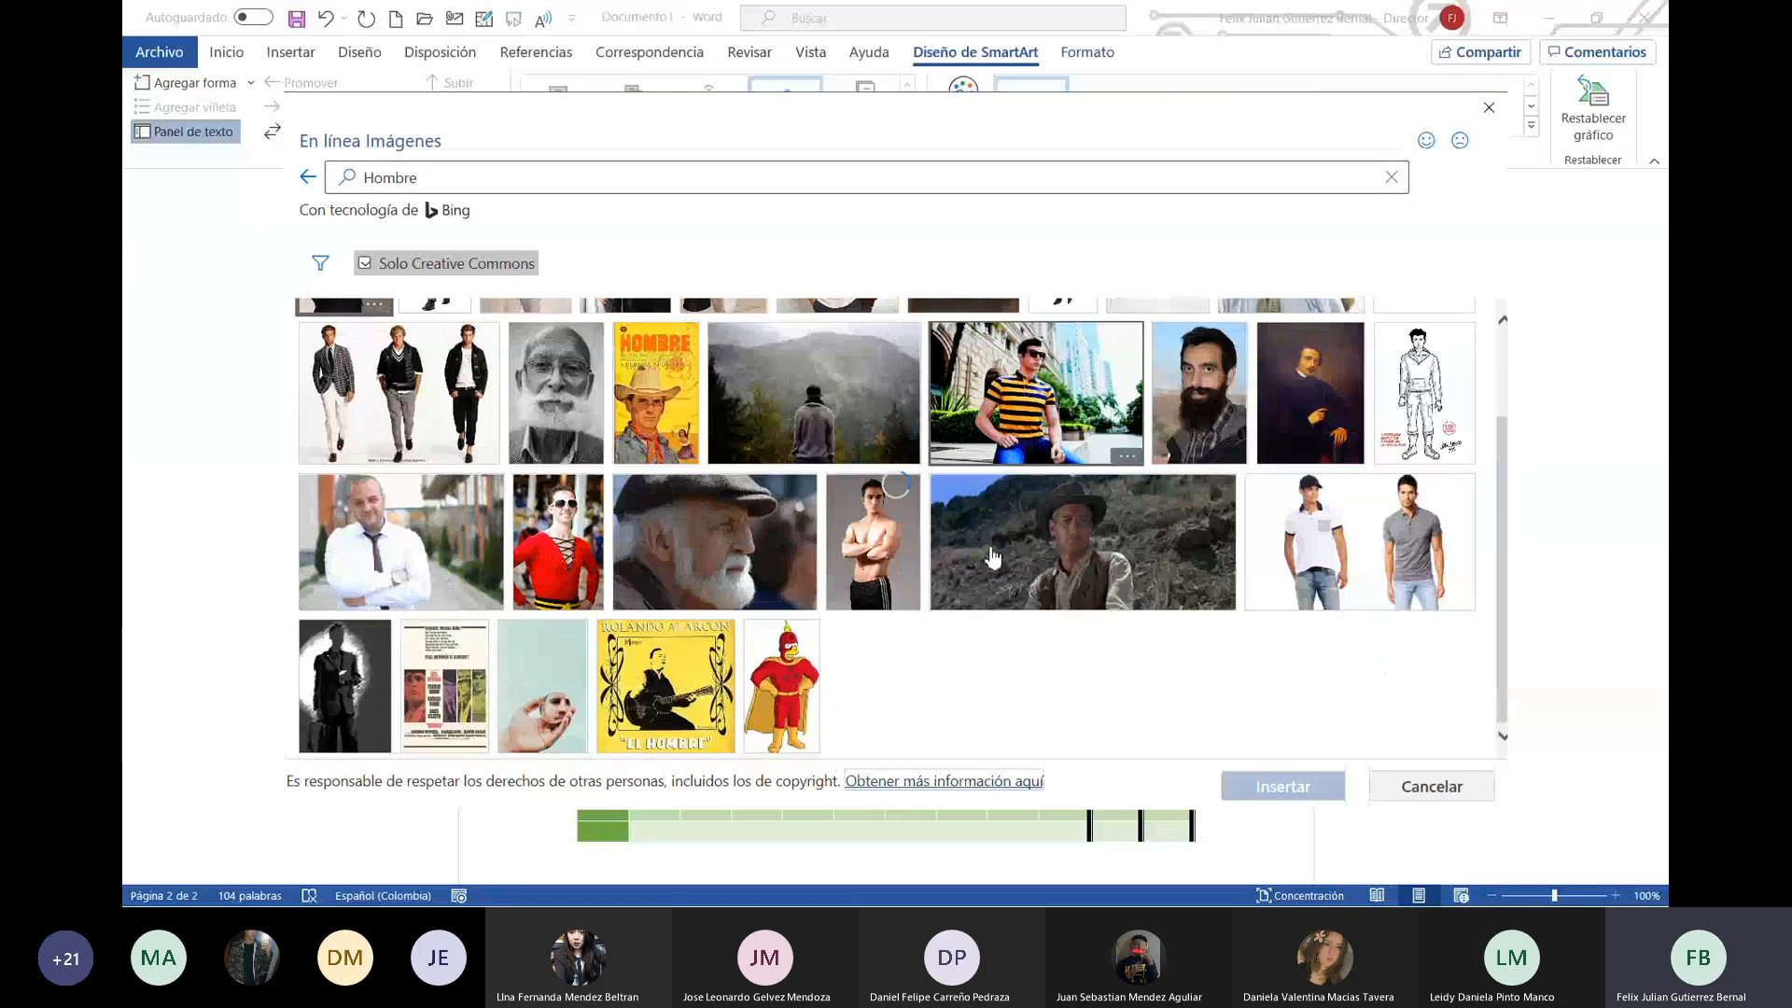
pyautogui.scroll(-2, 879, 686)
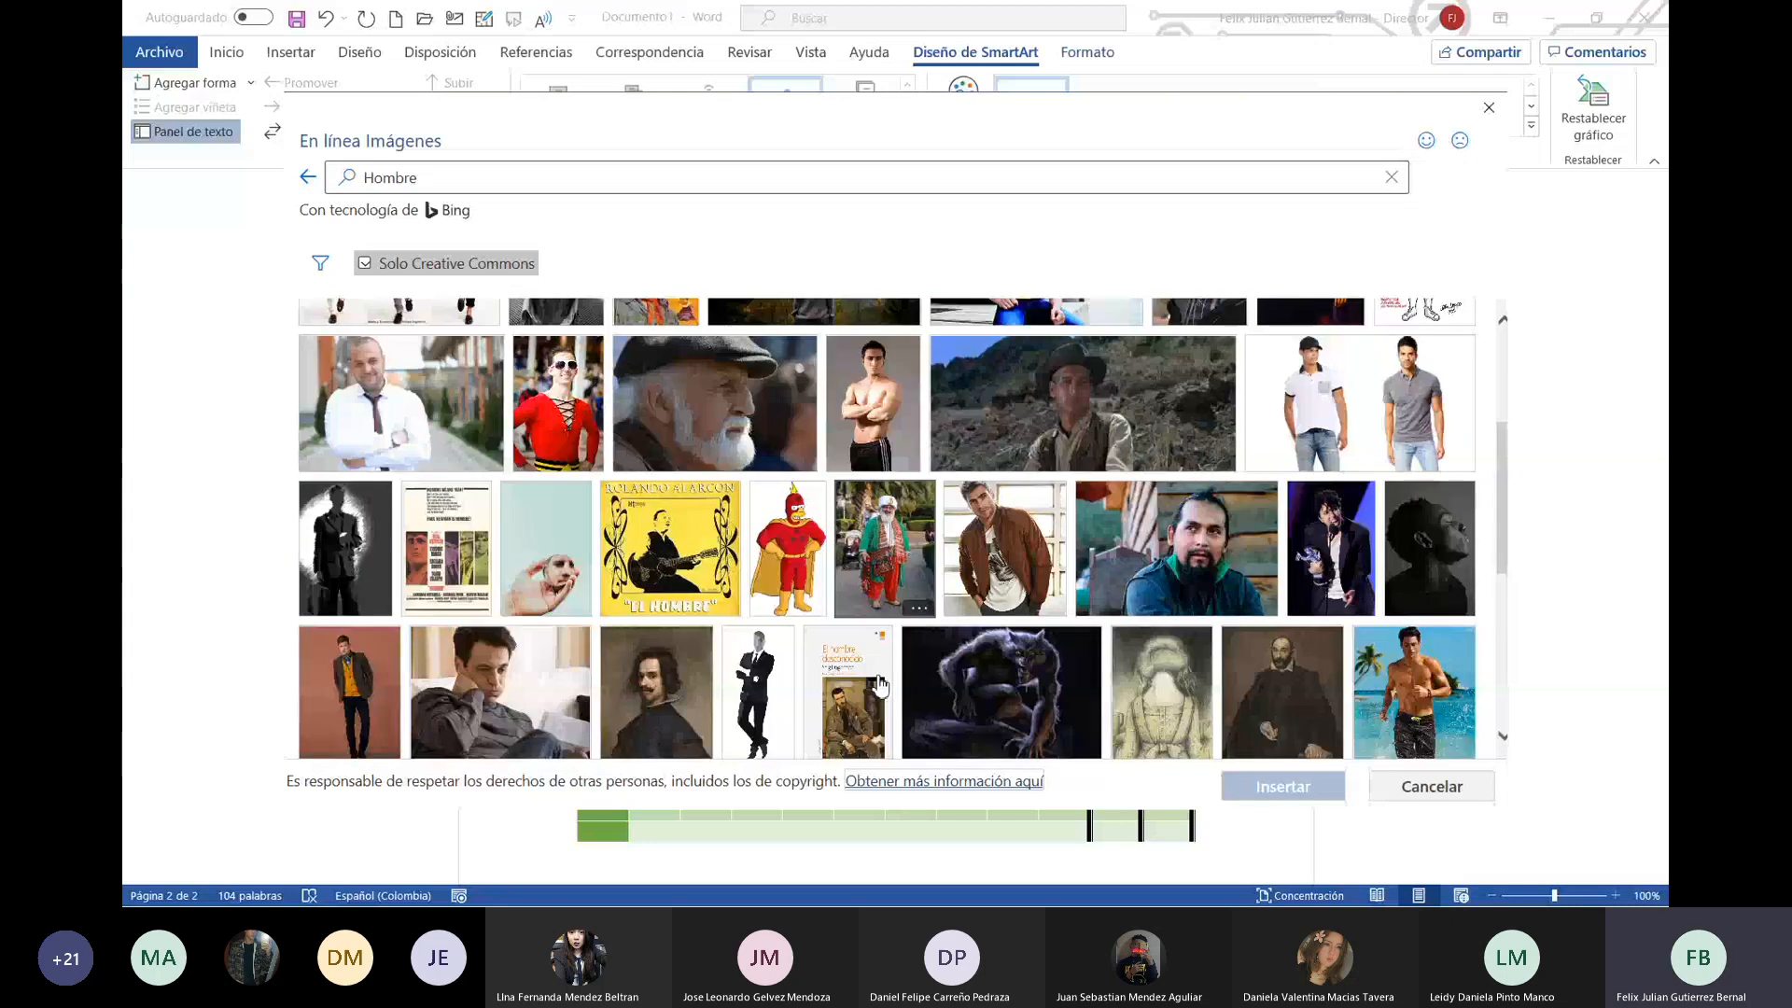
pyautogui.scroll(-2, 879, 686)
pyautogui.scroll(-2, 885, 688)
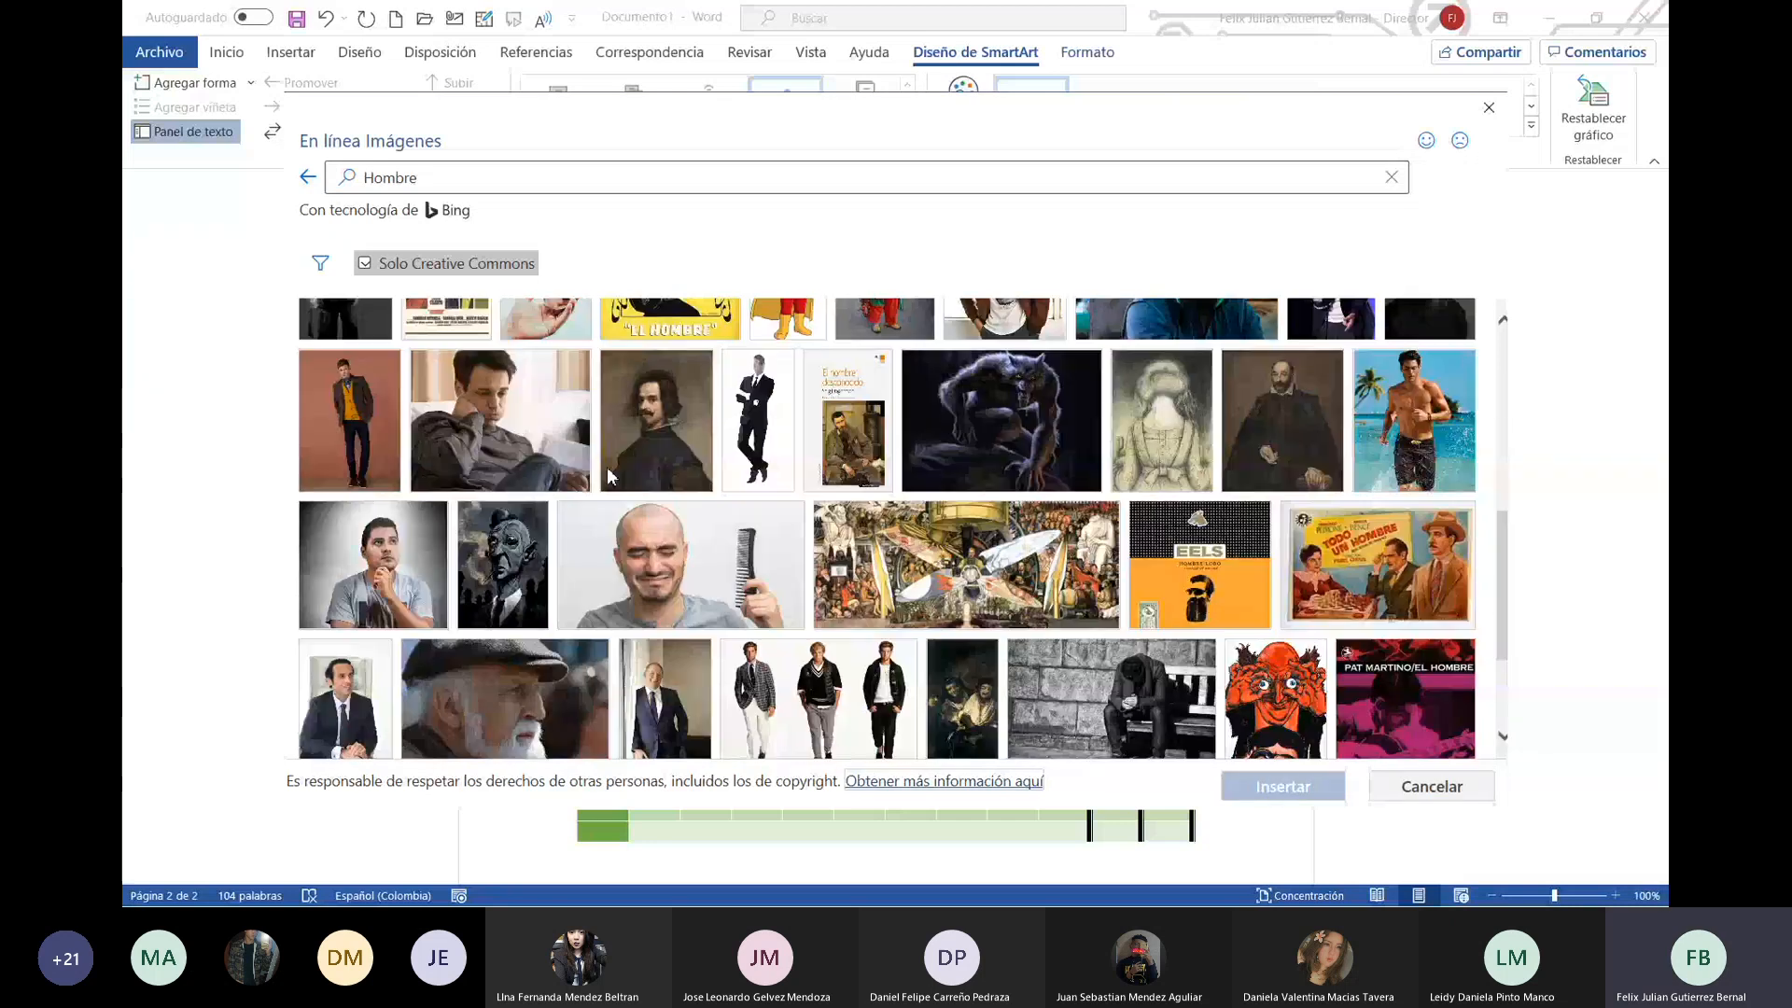
pyautogui.click(655, 419)
pyautogui.click(1297, 784)
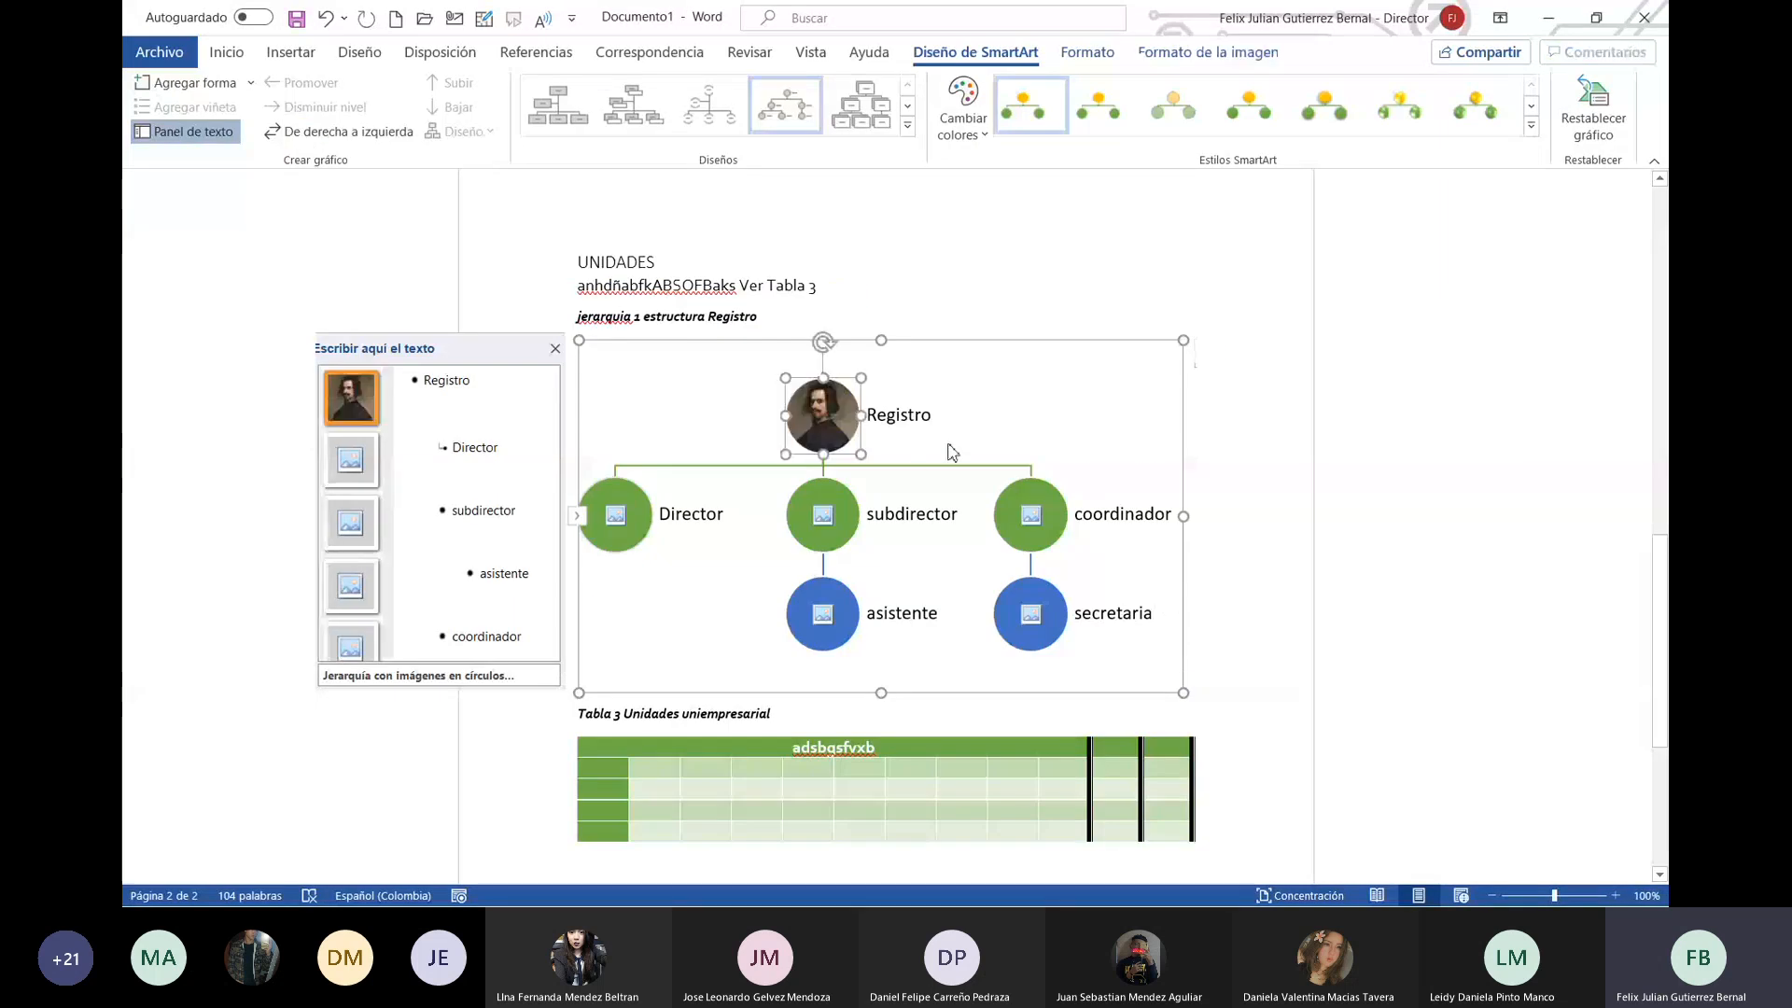
pyautogui.click(1010, 317)
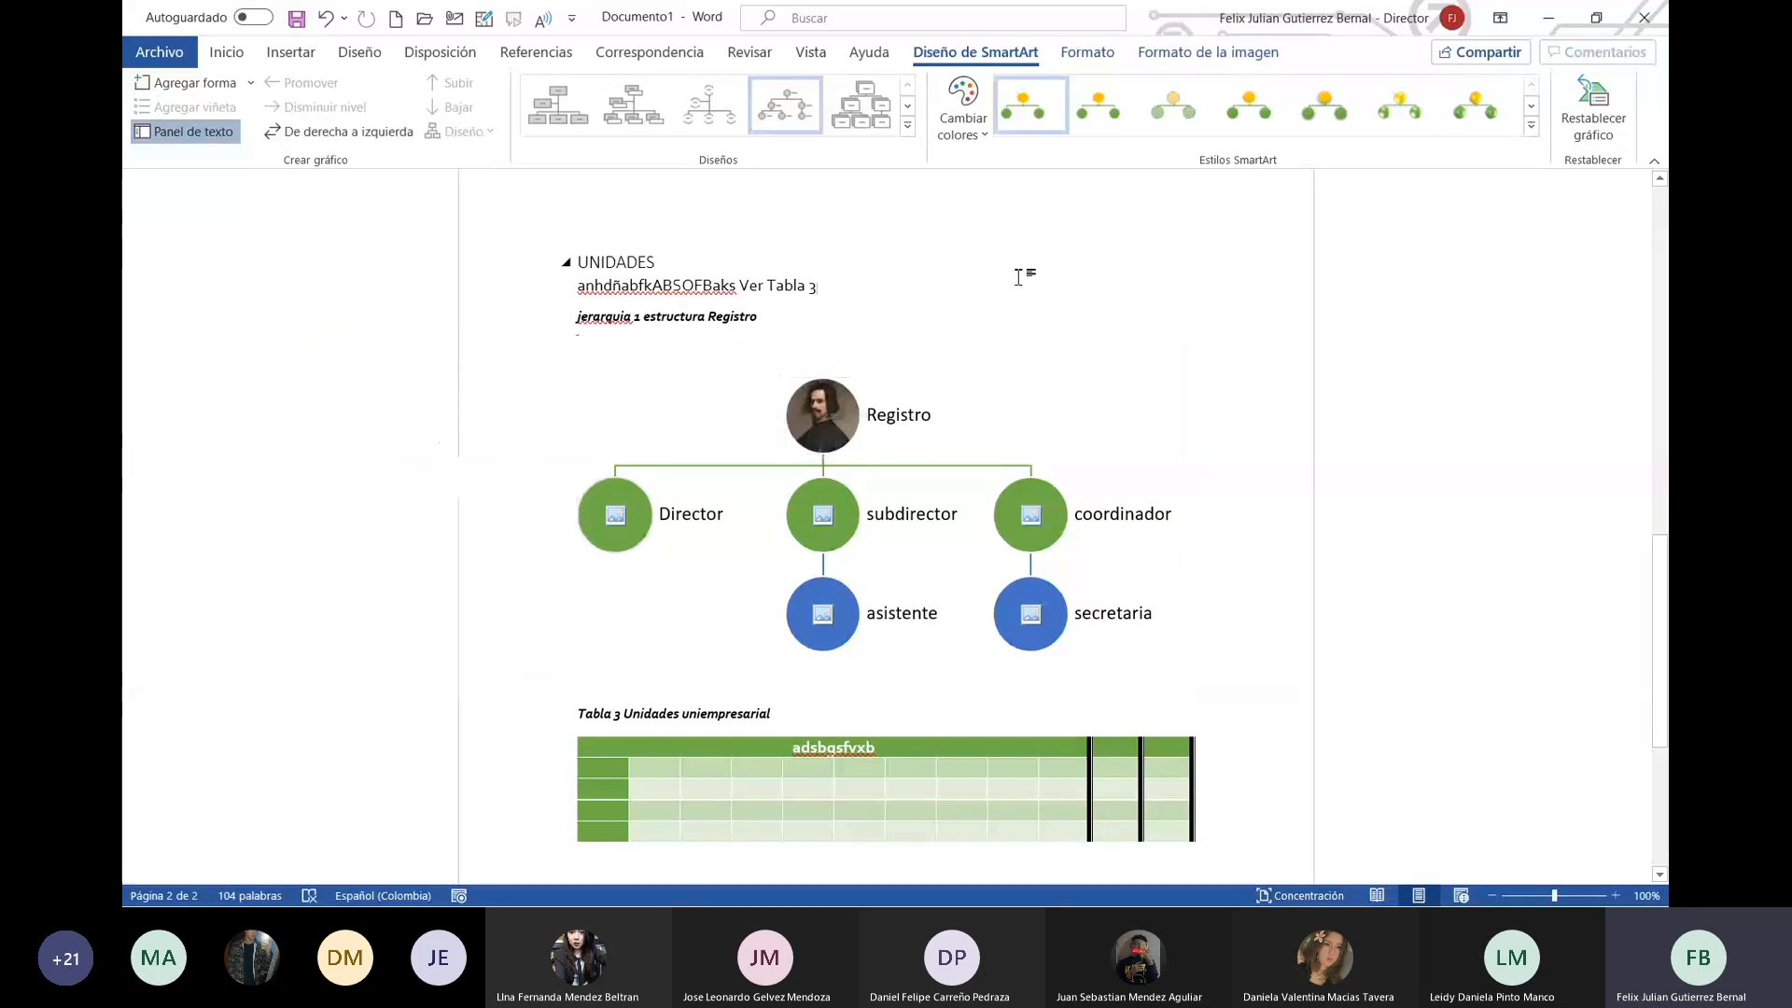
pyautogui.click(840, 440)
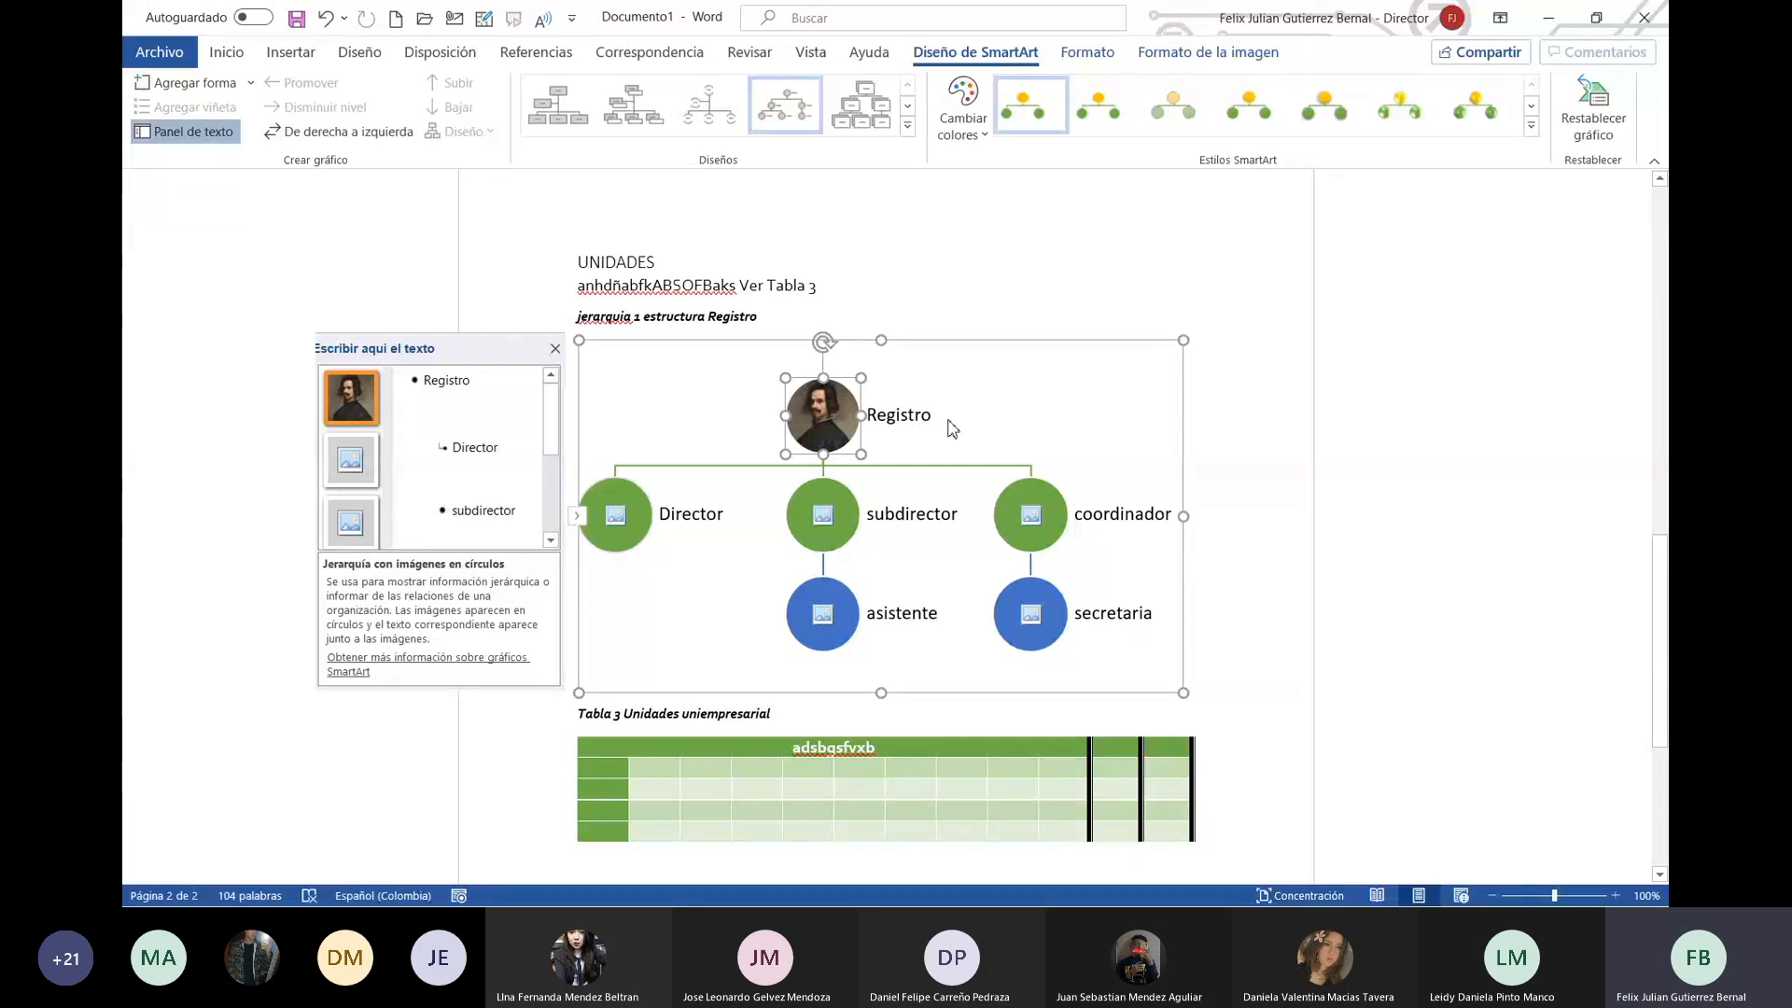
pyautogui.click(907, 125)
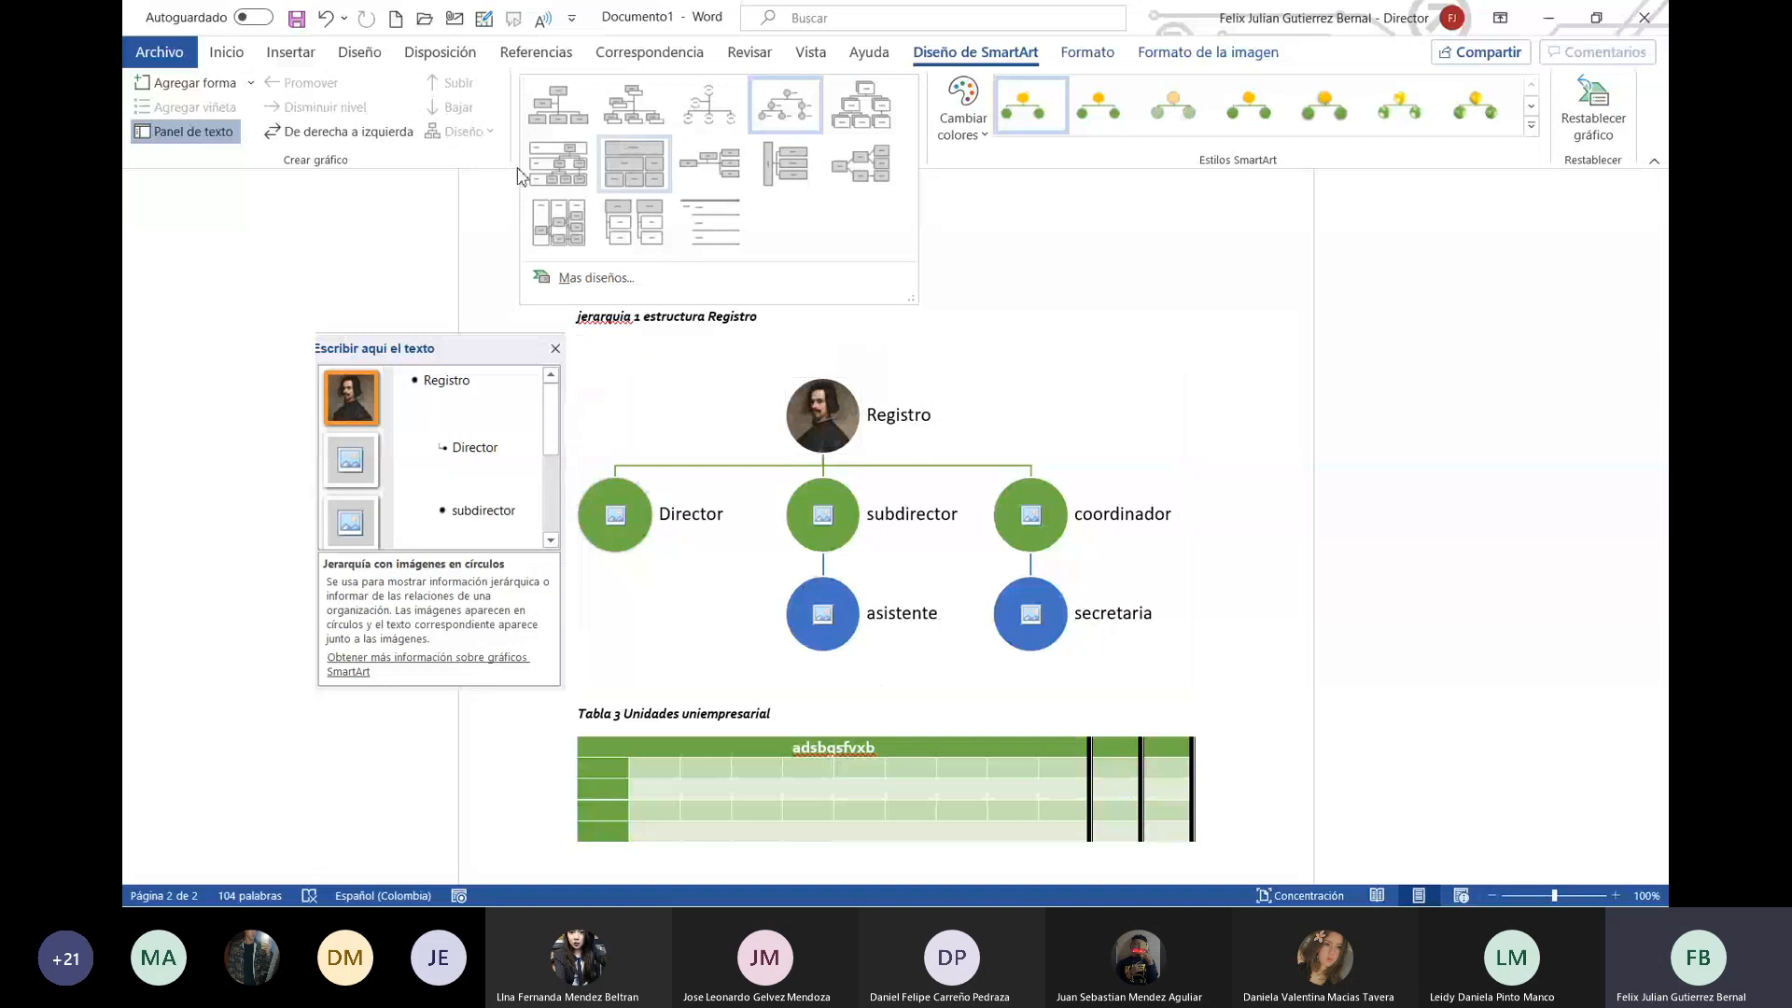
pyautogui.click(1120, 259)
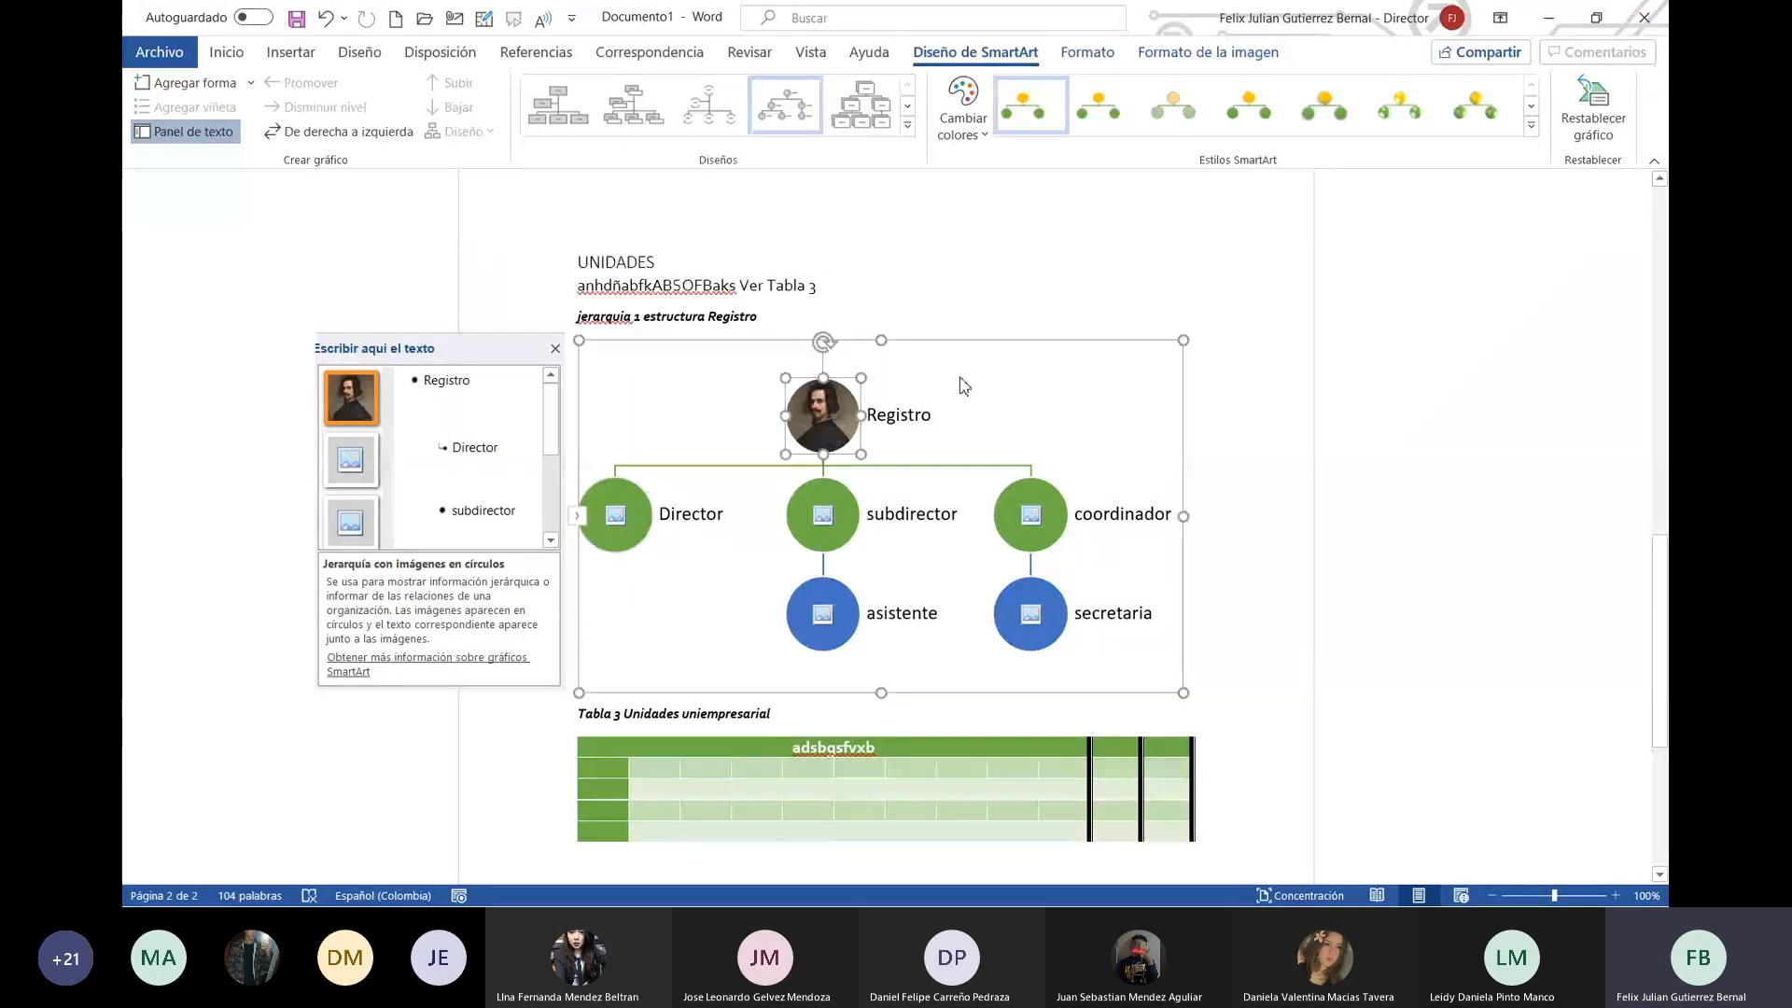
pyautogui.click(1003, 241)
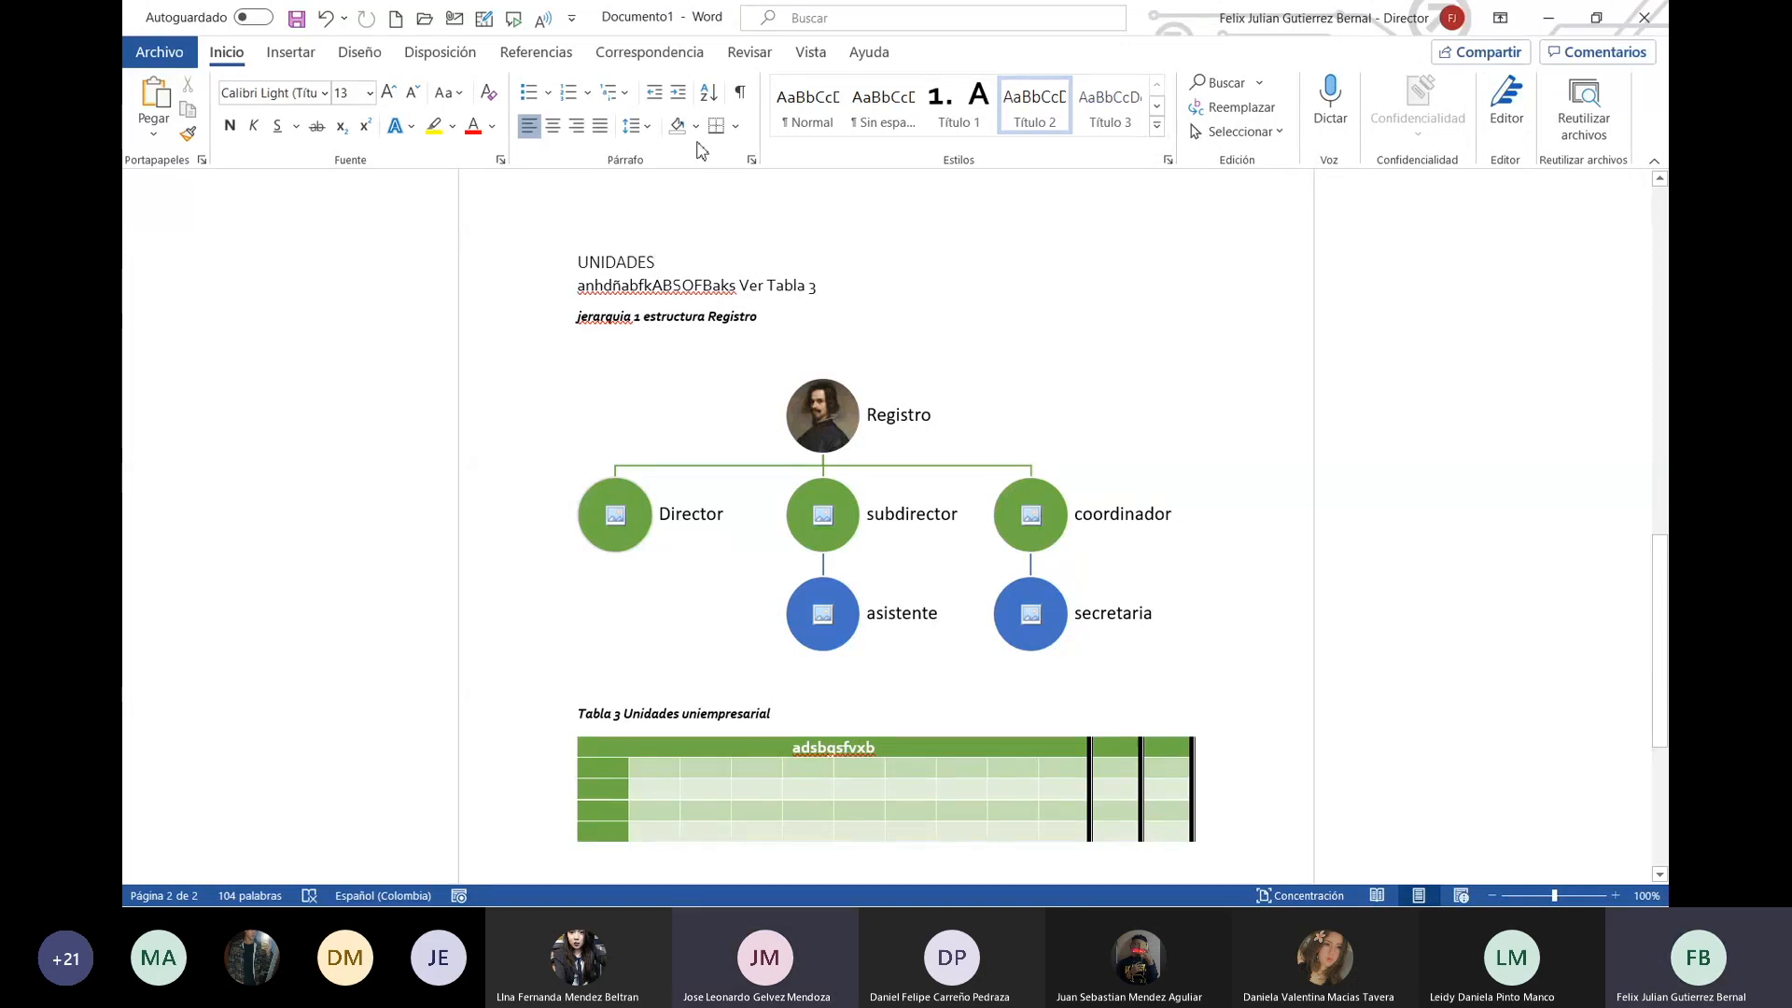
# Step: Continue the UNIDADES paragraph after "Ver Tabla 3" with ", las personas que trabajan en el área de registro son los mostrados en la"
pyautogui.click(802, 326)
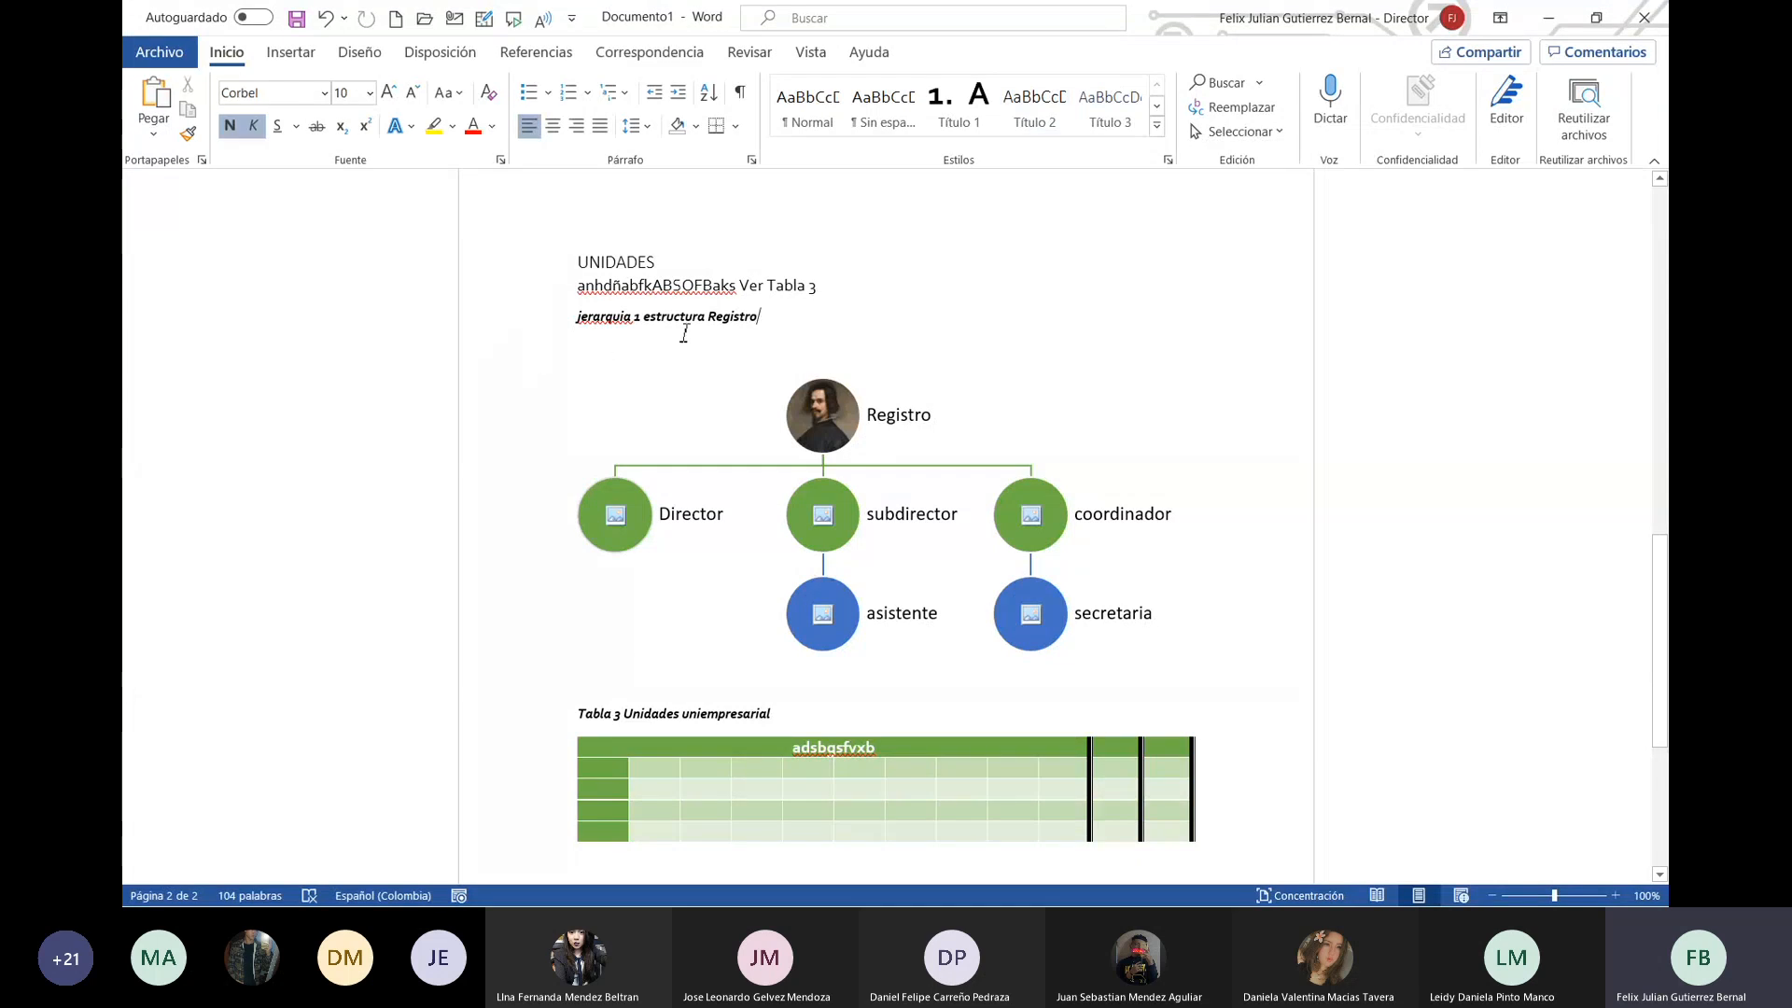
pyautogui.click(876, 288)
pyautogui.write(',')
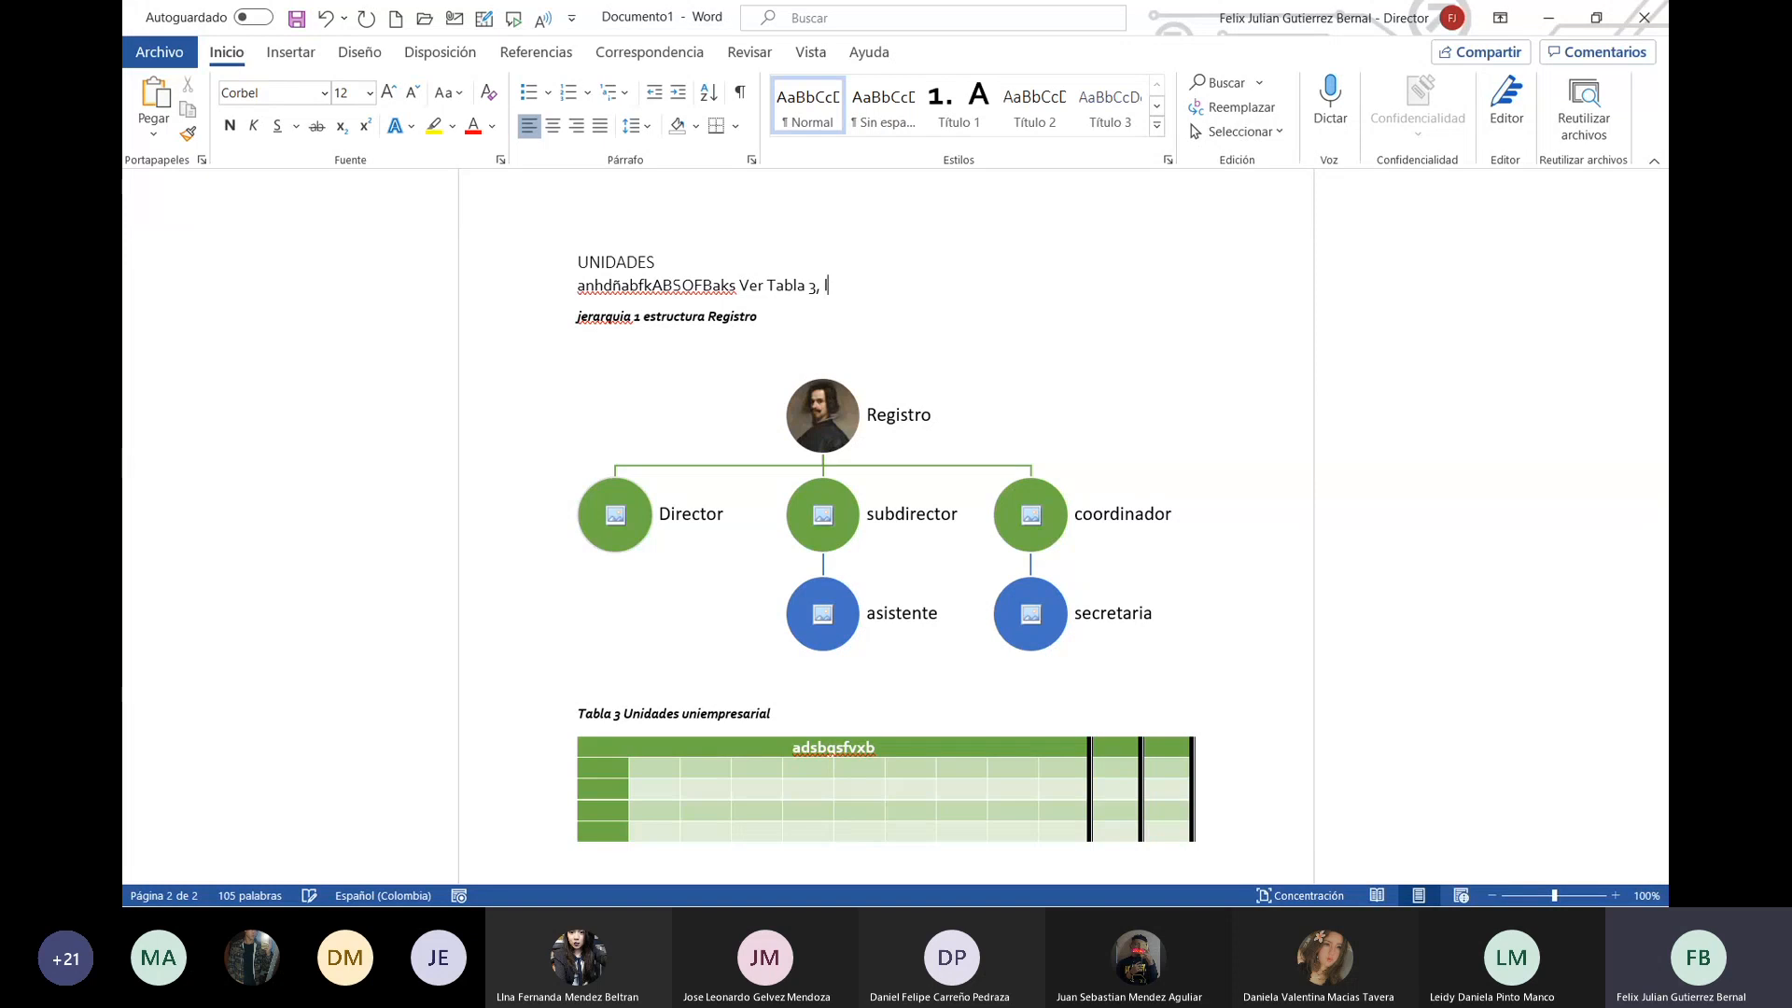
pyautogui.write('las personasque trabajan en')
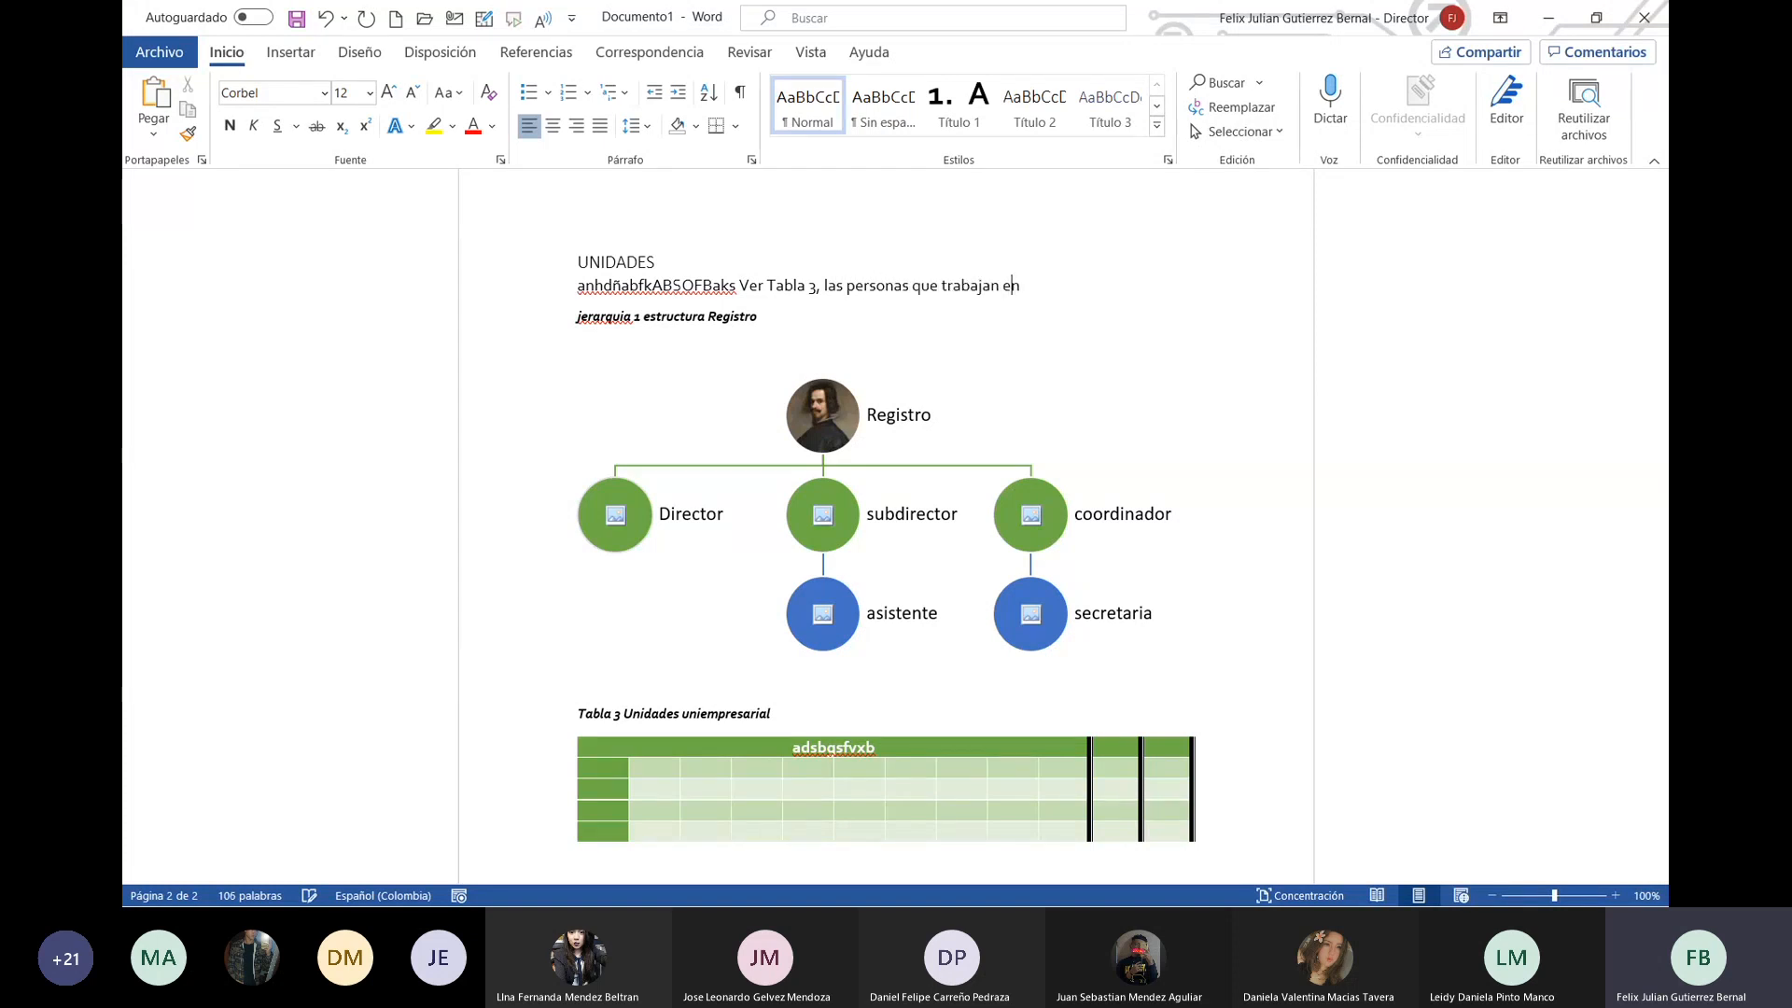
pyautogui.write(' el áres')
pyautogui.write(' de registro son los mostrados en la')
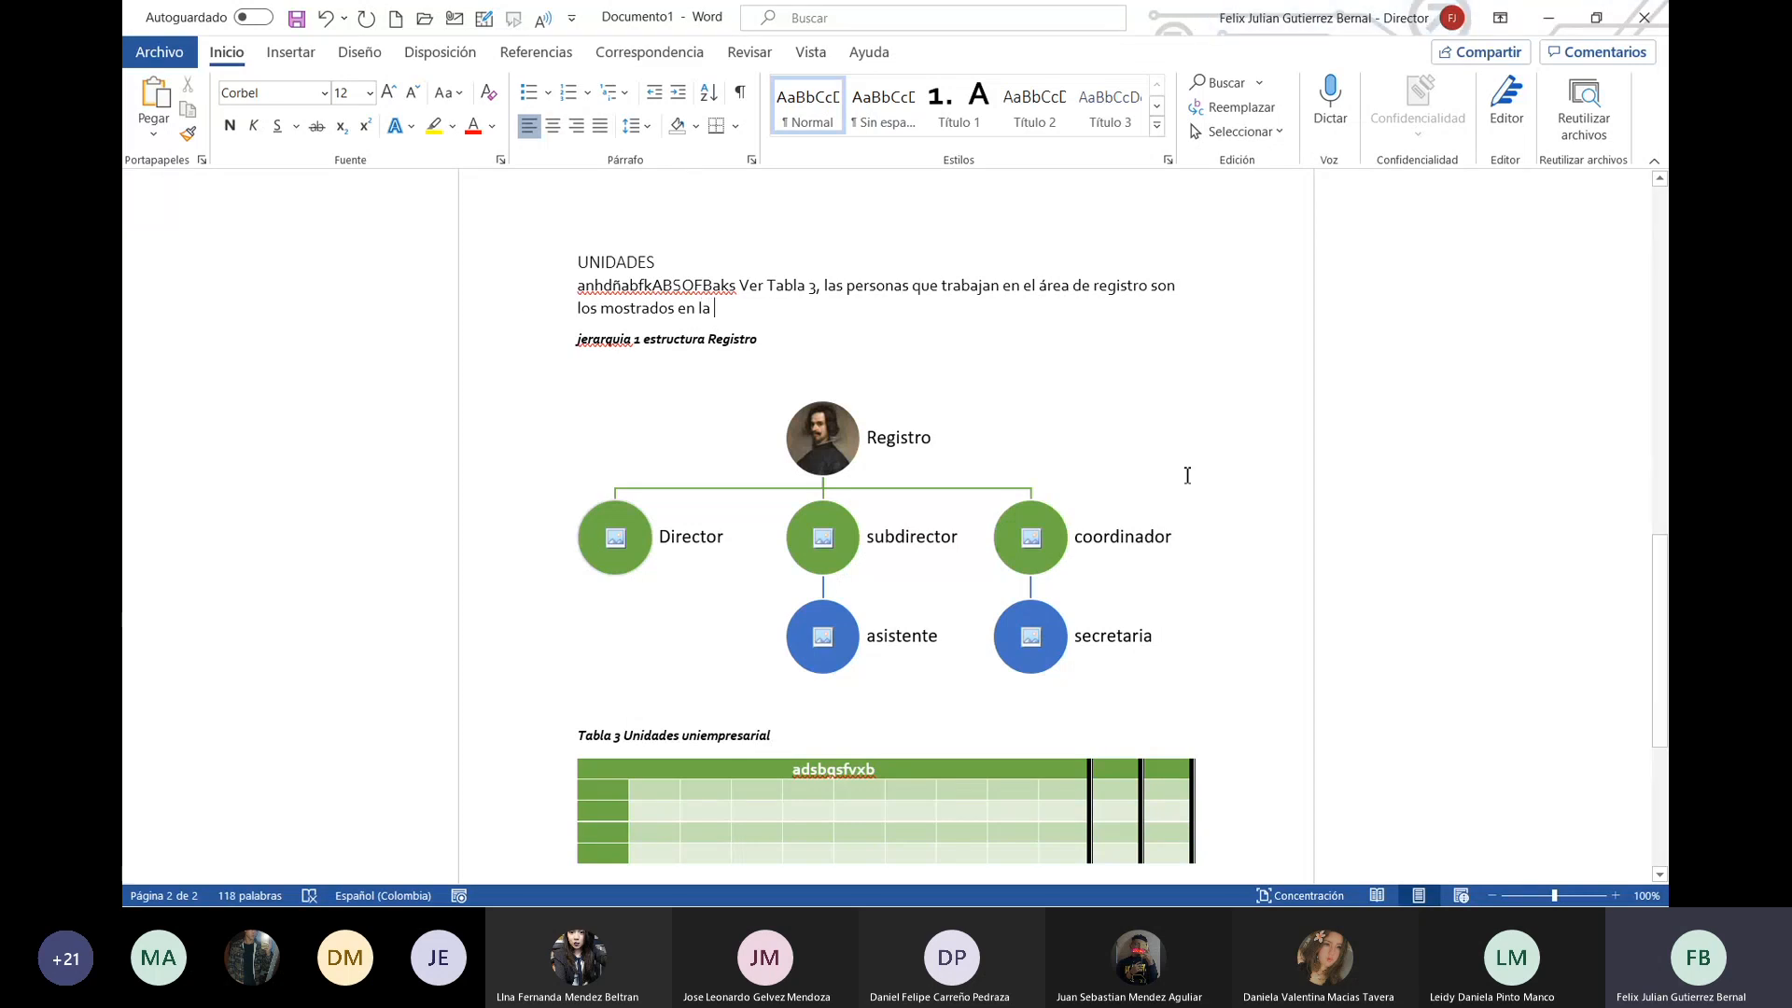
# Step: Insert a cross-reference to the "jerarquia 1" label and number at the end of the UNIDADES paragraph
pyautogui.click(313, 54)
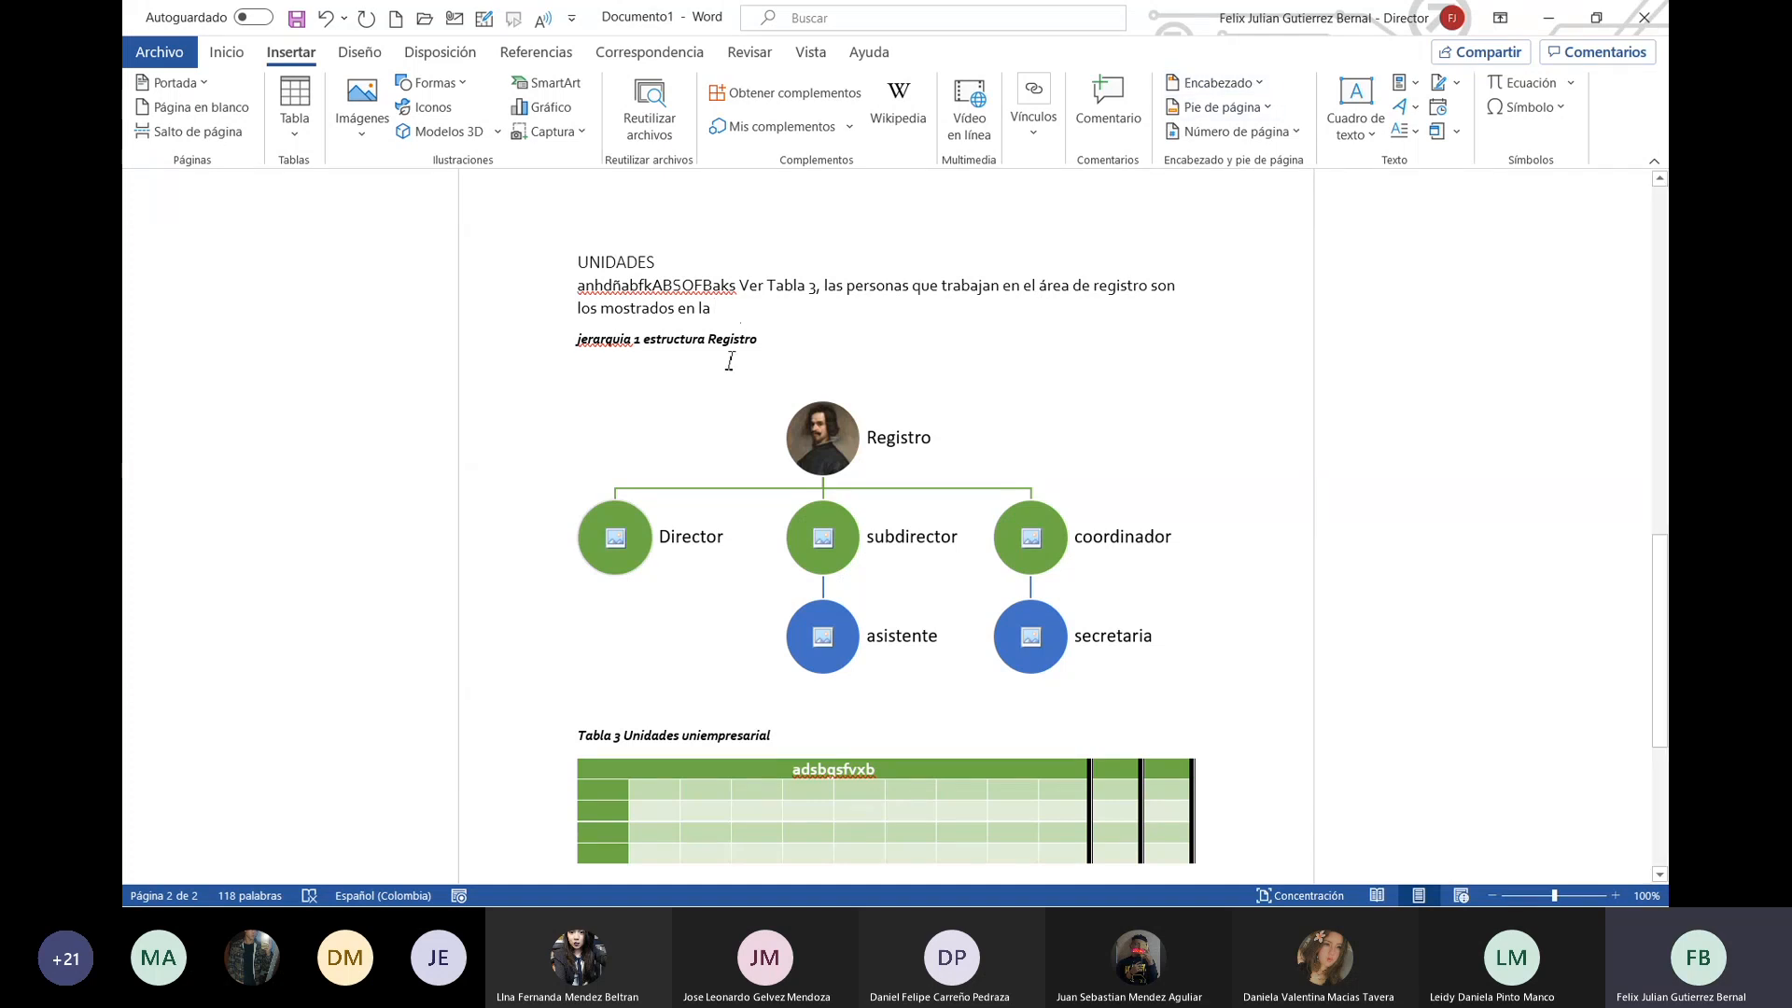
pyautogui.click(1033, 116)
pyautogui.click(1131, 191)
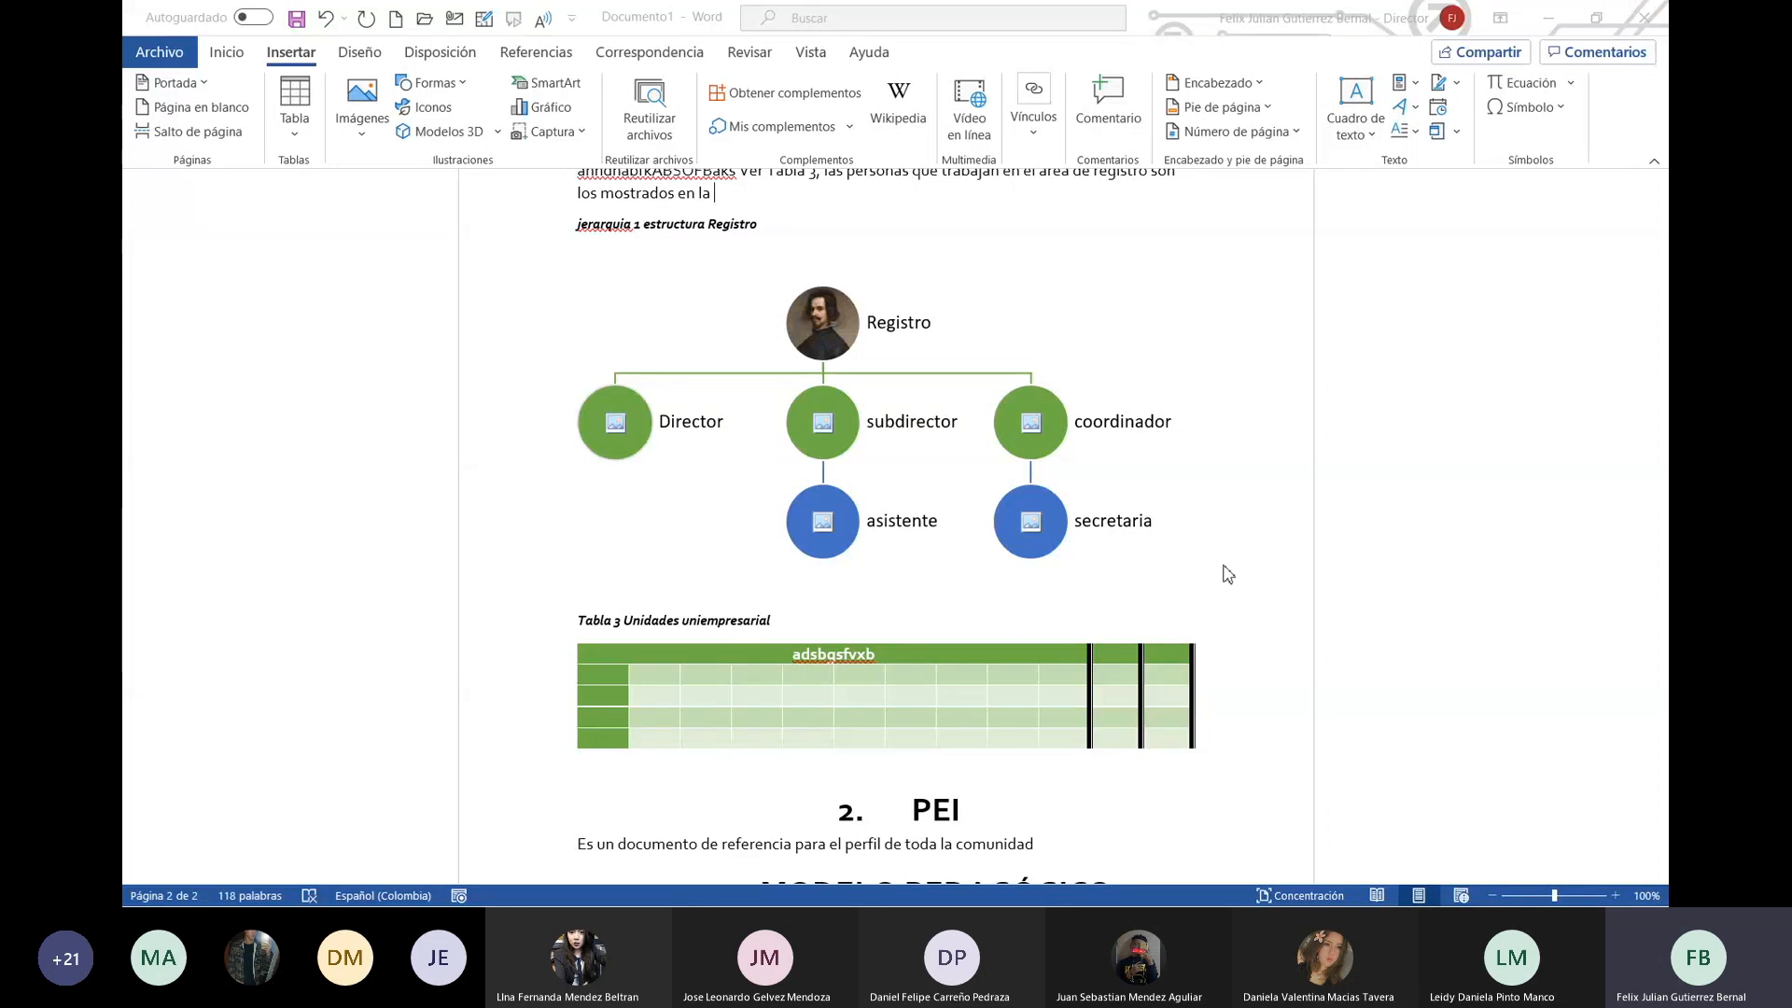
pyautogui.write('jerarquia 1')
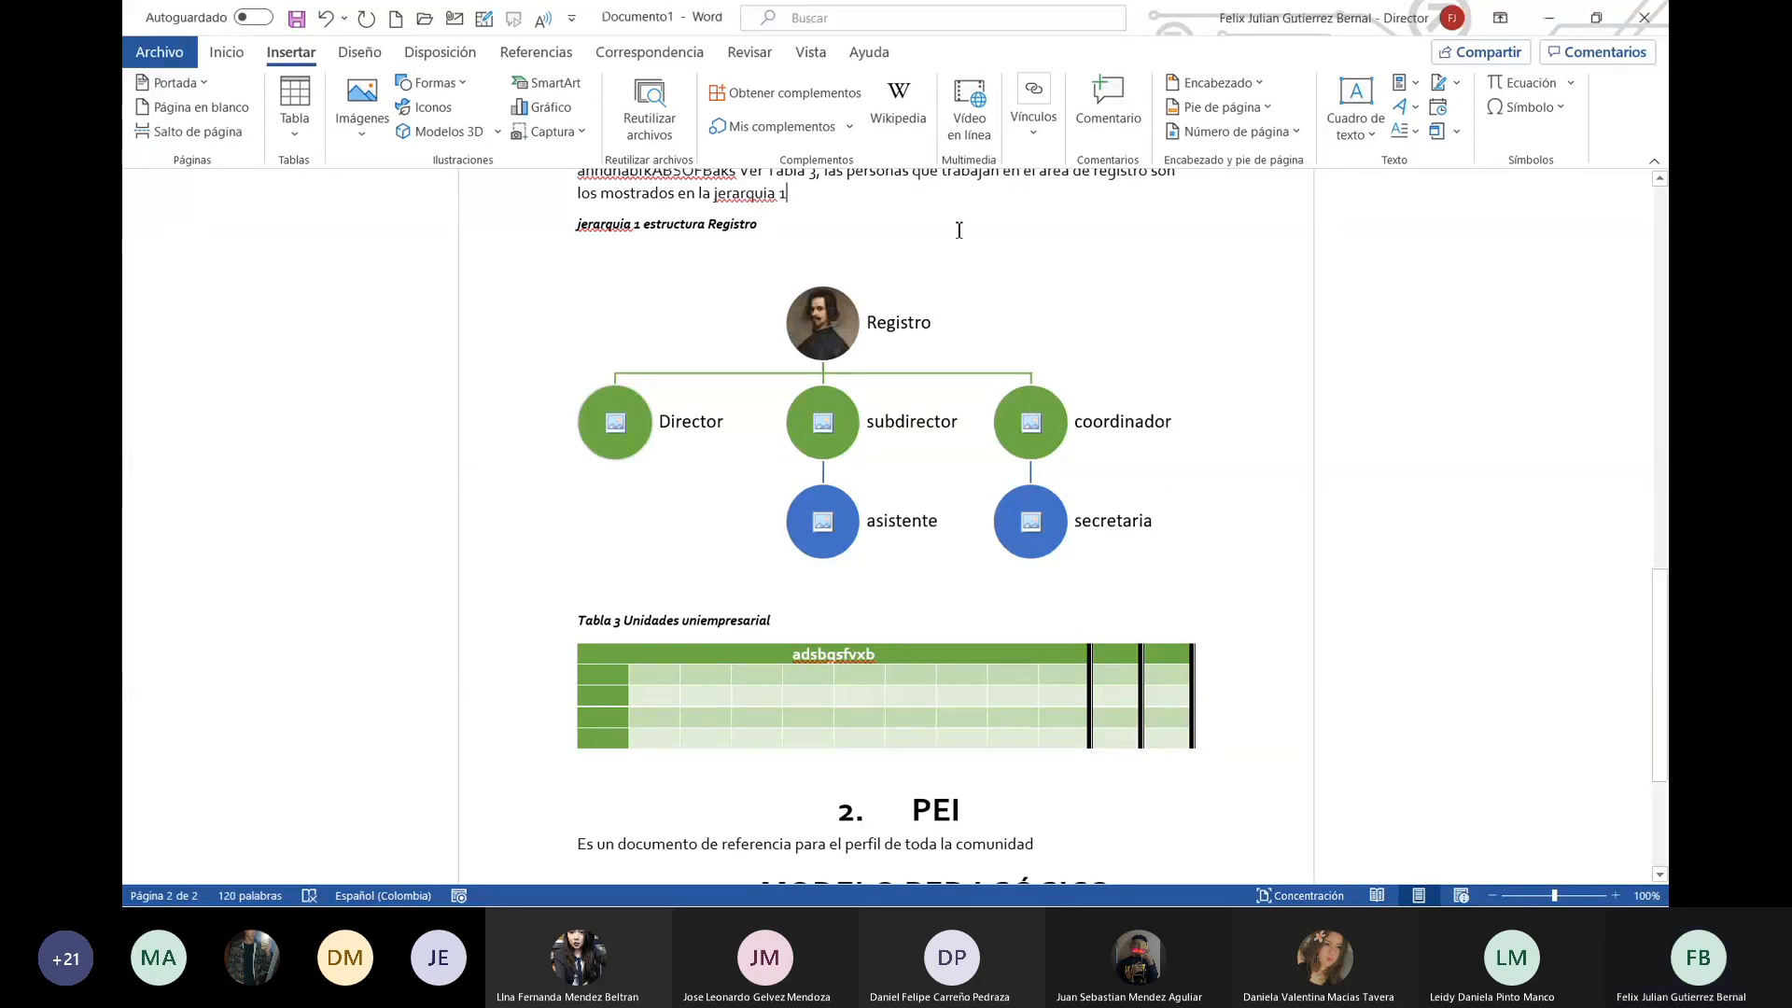
pyautogui.click(1437, 631)
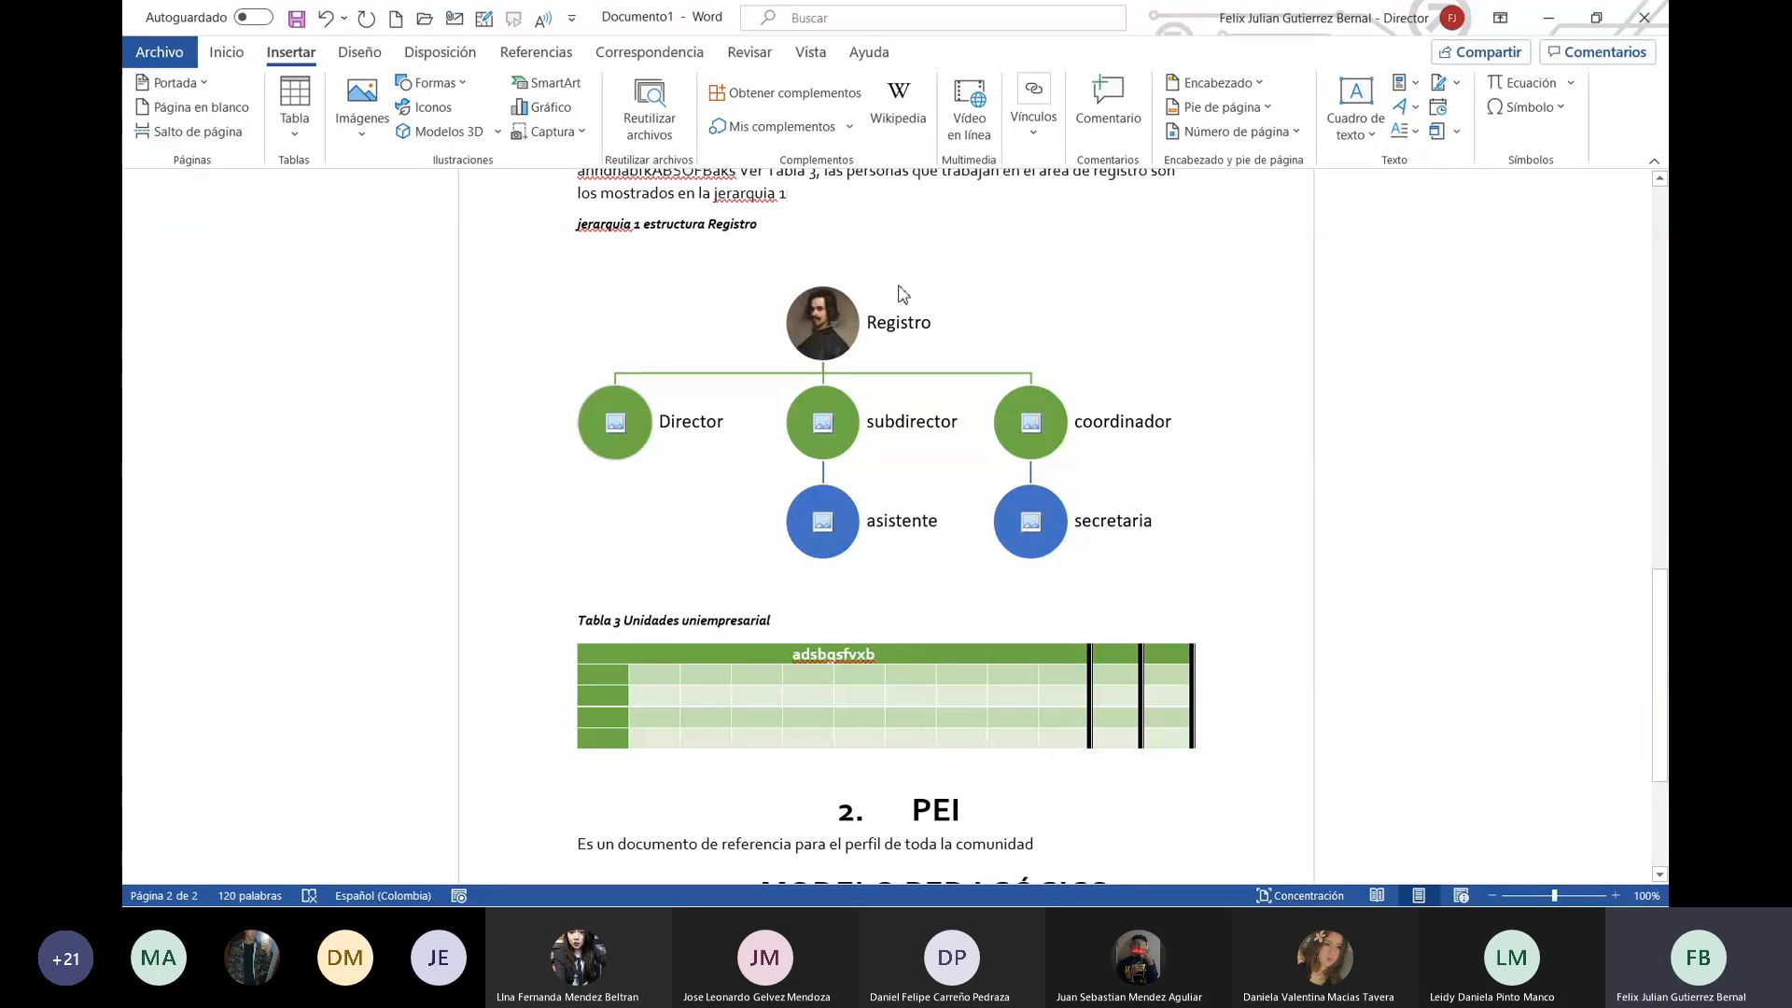
# Step: Review the document's captioned tables, picture and organization chart together with their references in the text
pyautogui.scroll(1, 933, 256)
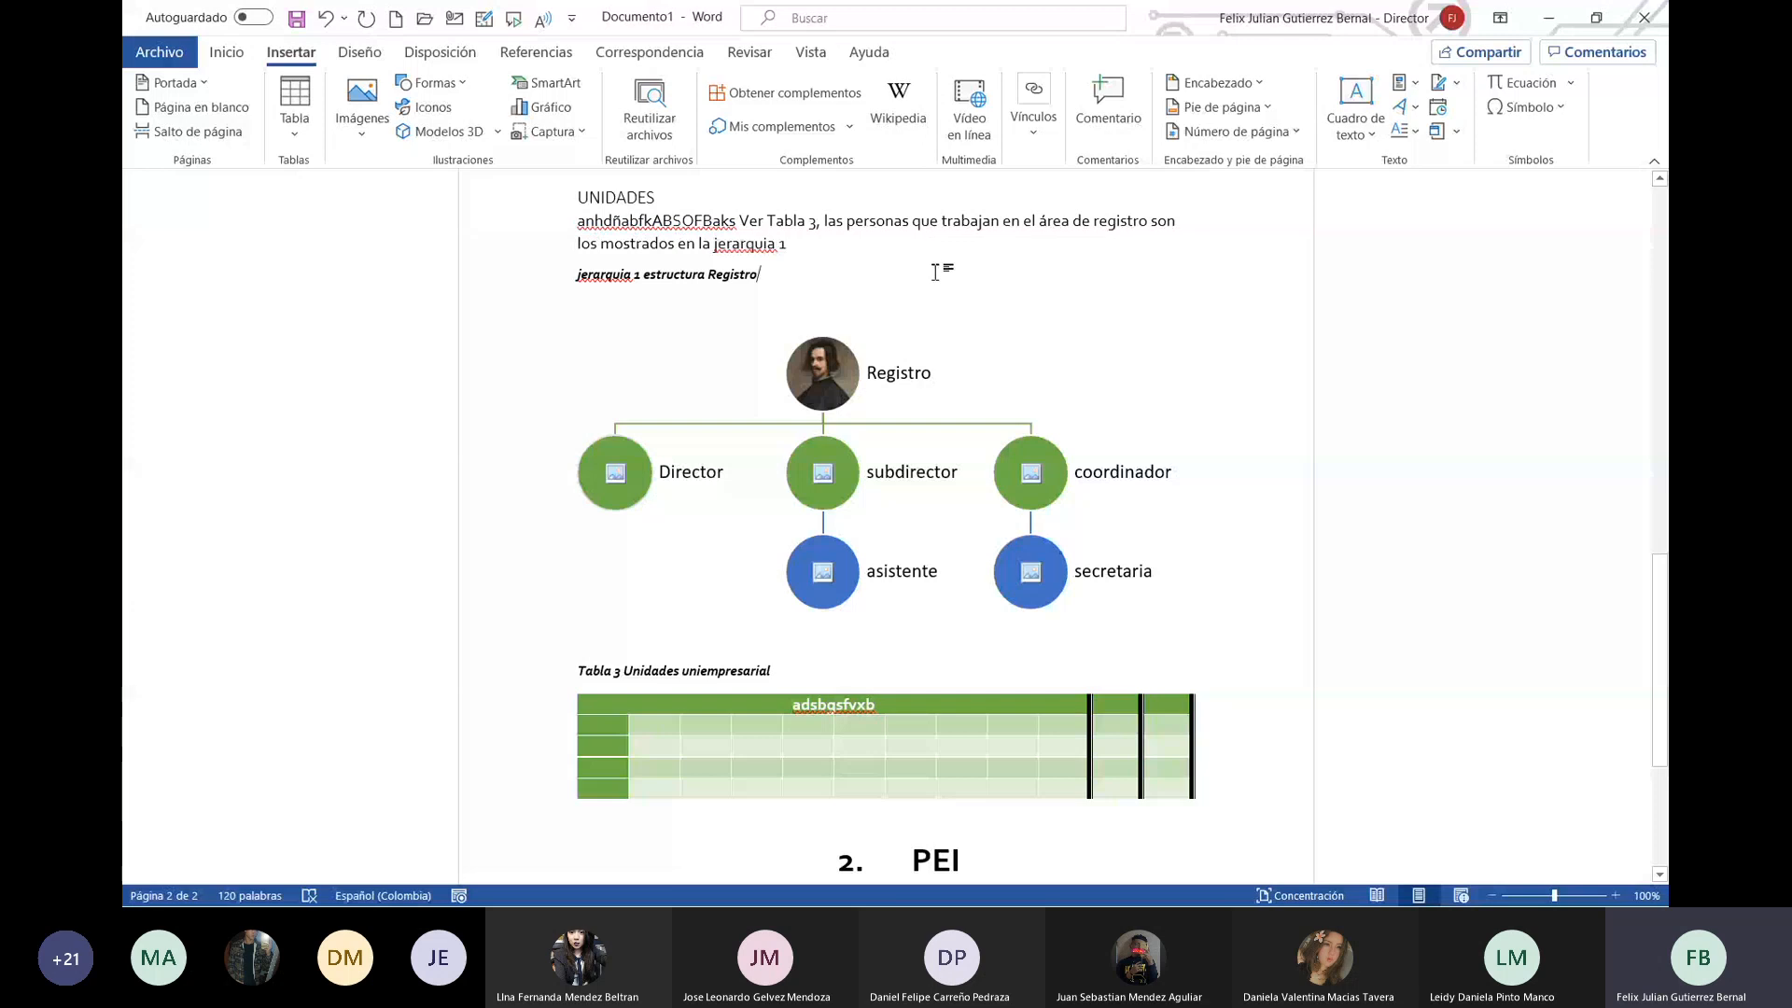
pyautogui.scroll(-6, 975, 355)
pyautogui.scroll(20, 1008, 394)
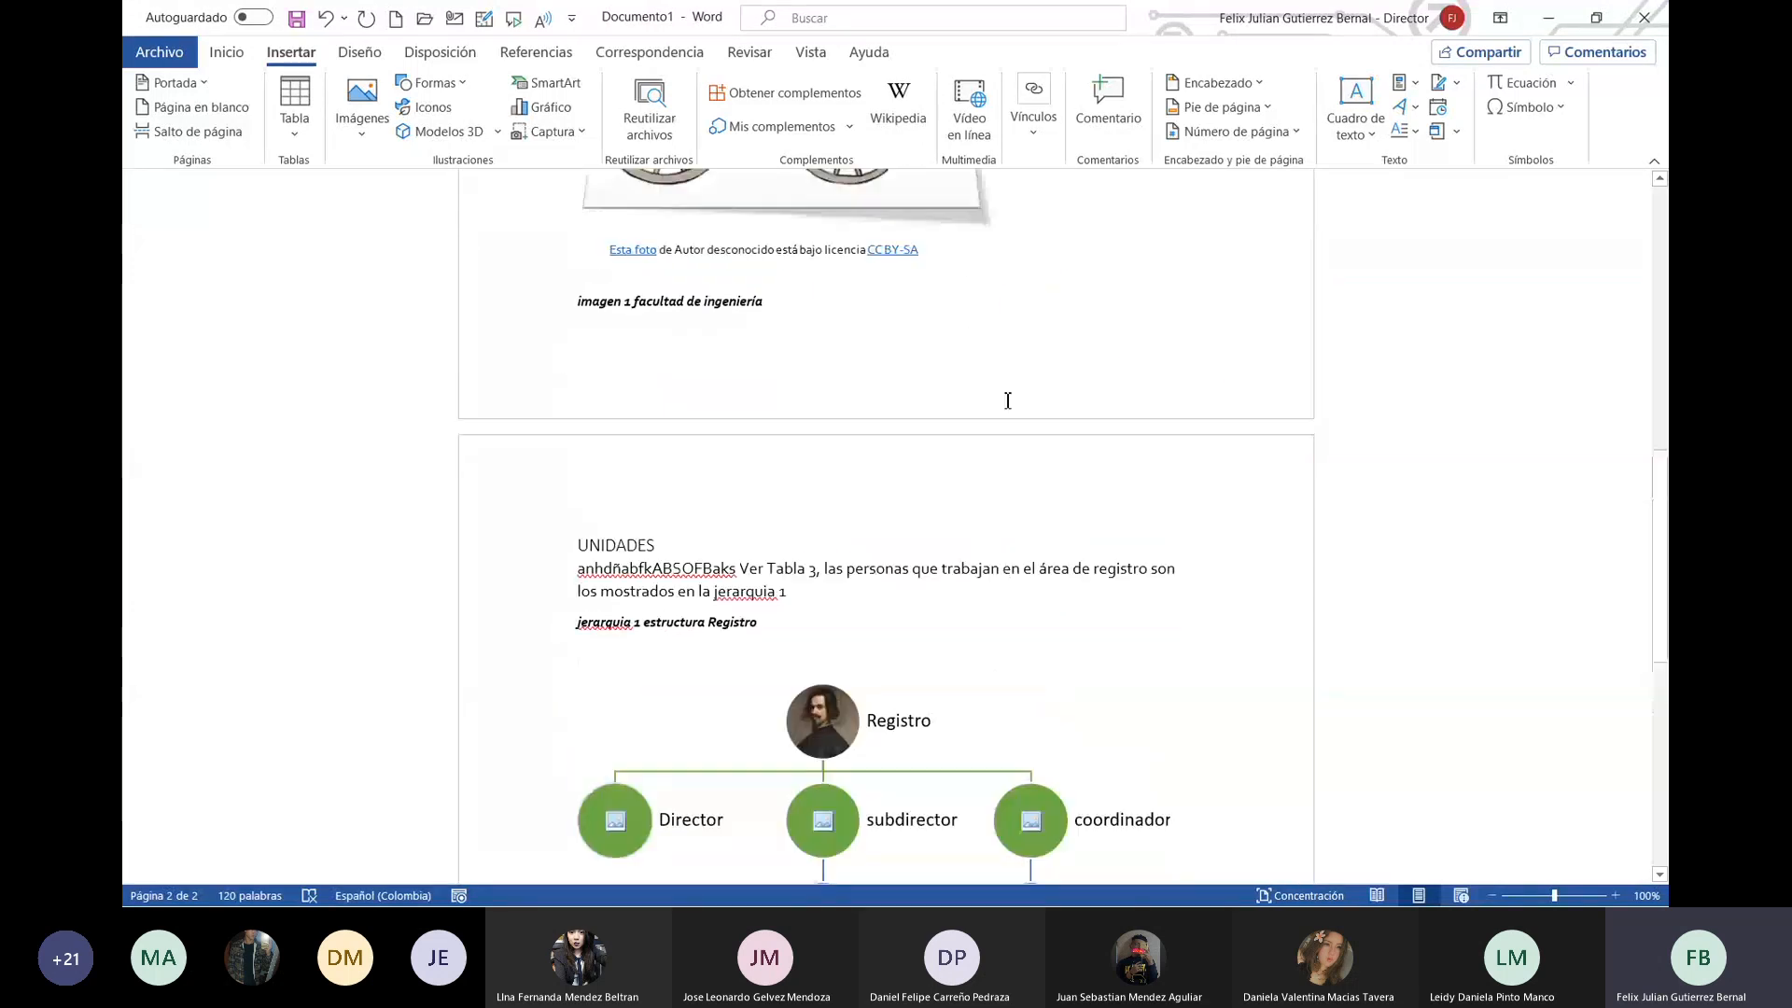
pyautogui.scroll(5, 1011, 399)
pyautogui.scroll(-16, 1011, 397)
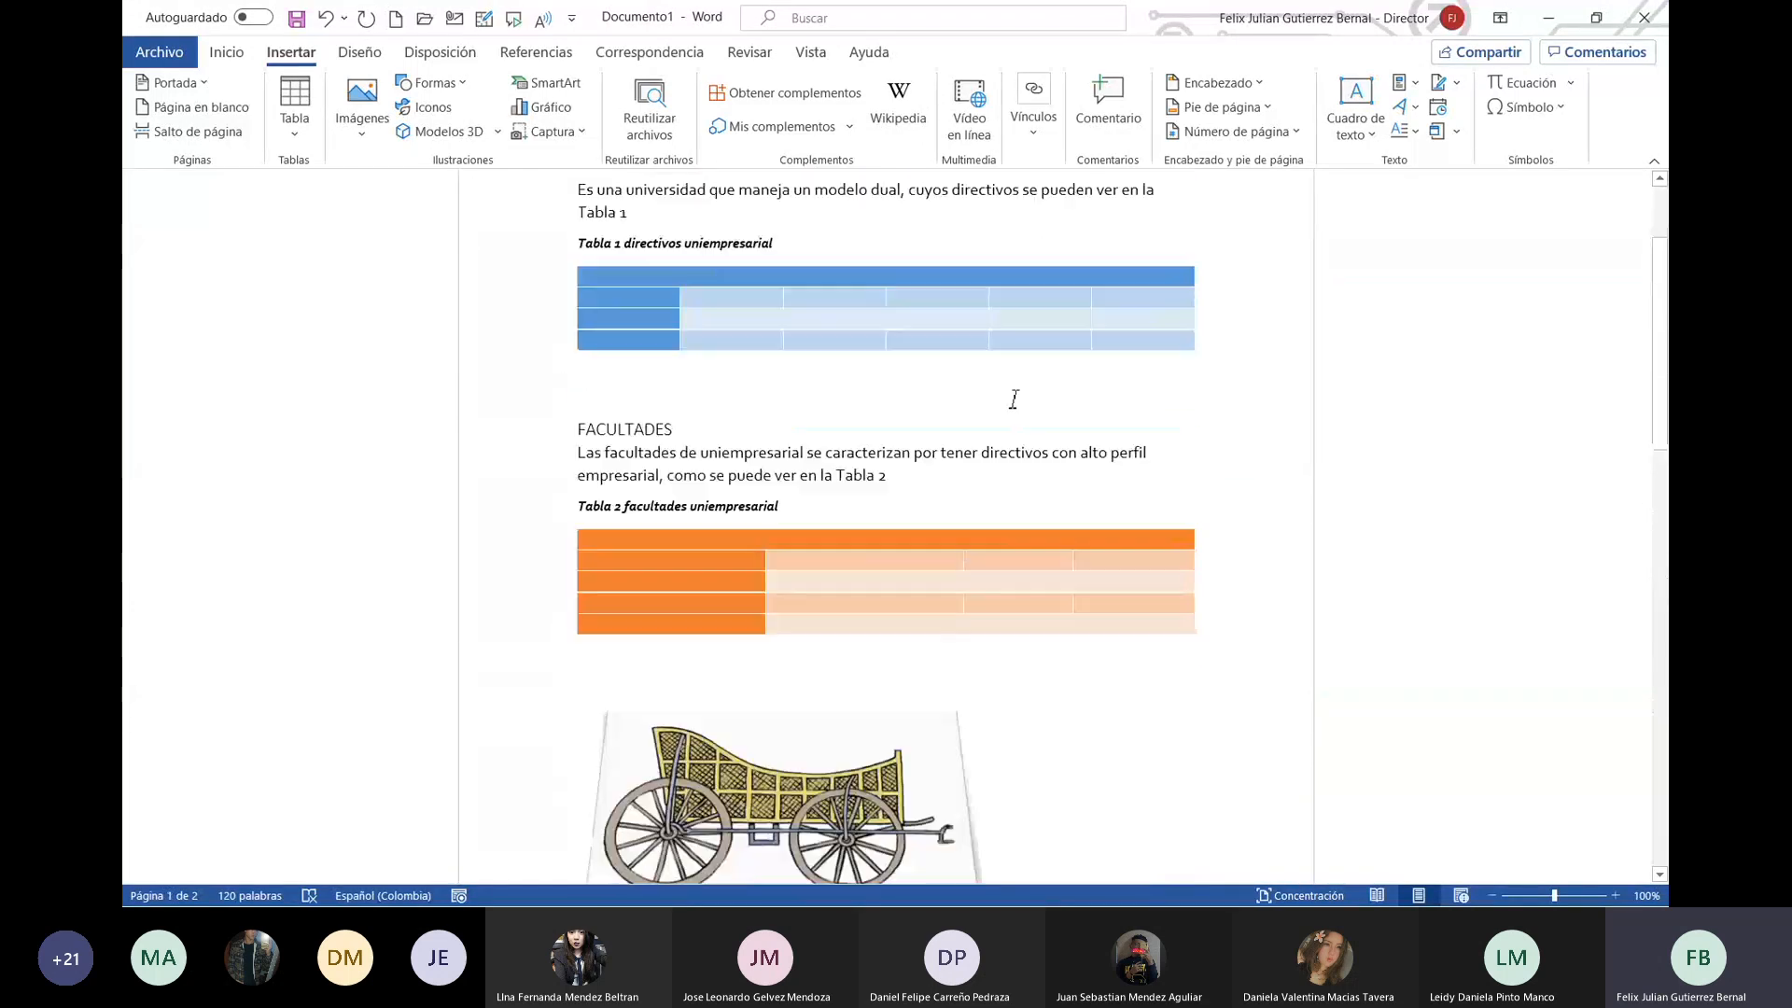
pyautogui.scroll(-4, 1010, 392)
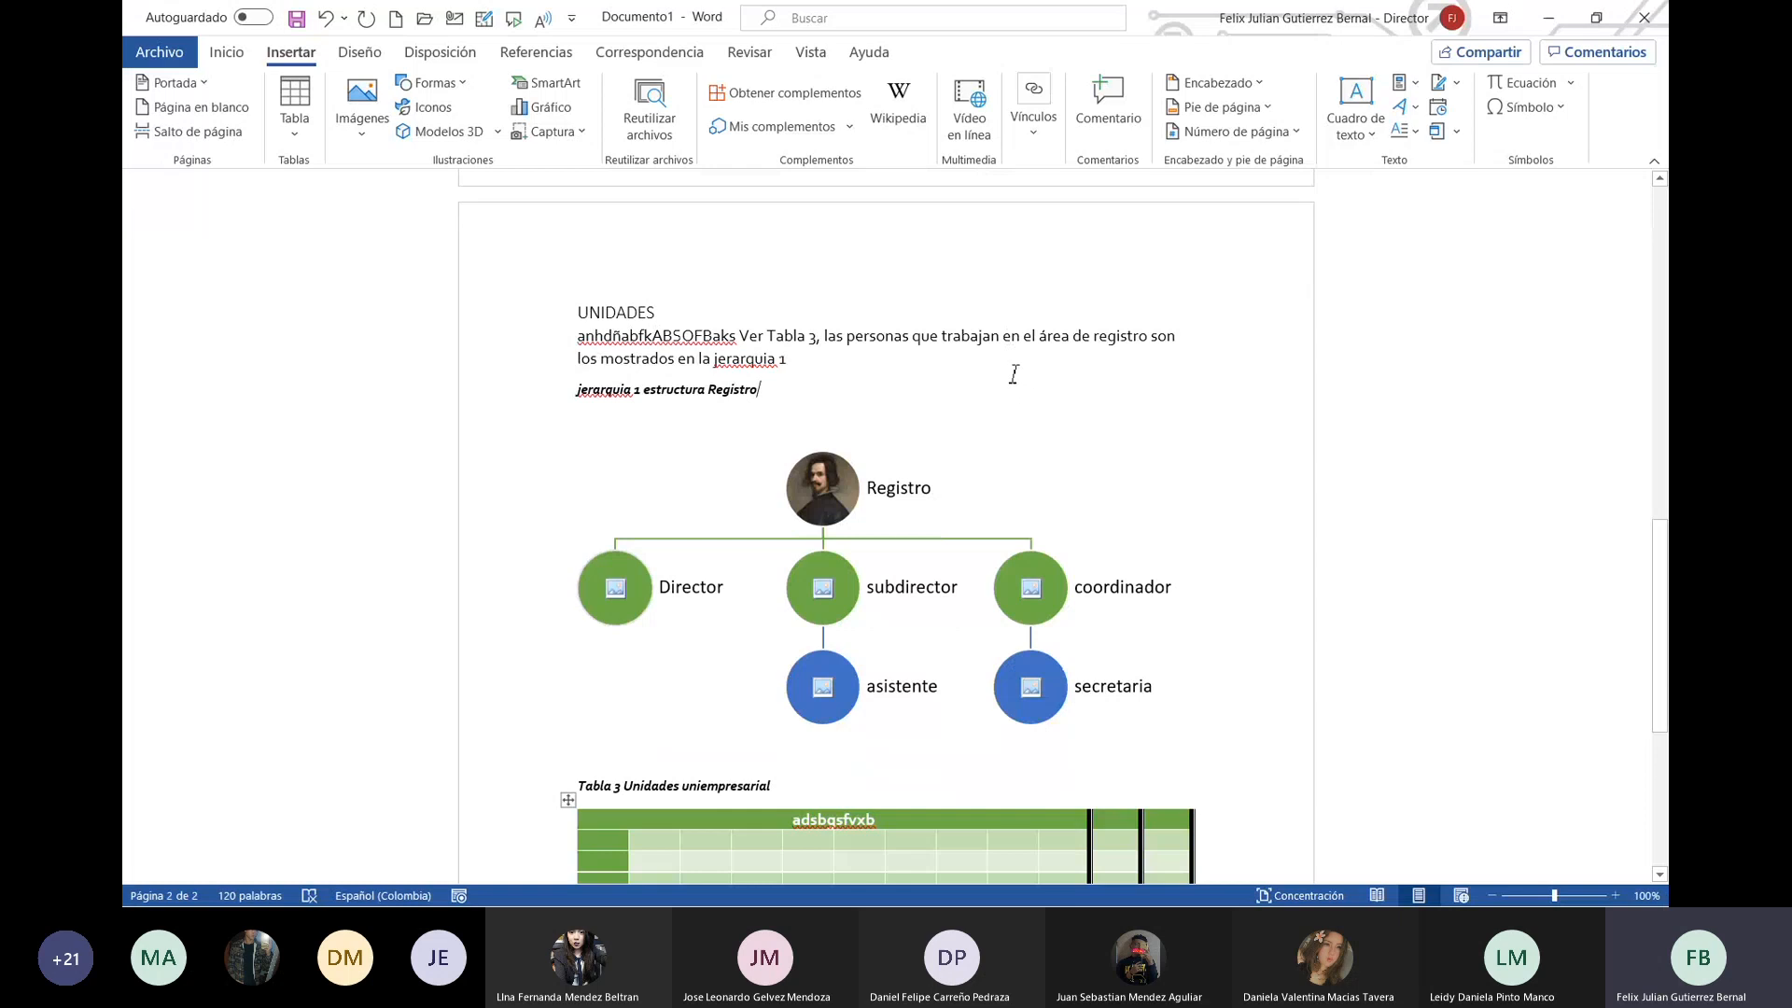
pyautogui.scroll(-5, 1012, 383)
pyautogui.scroll(-4, 1012, 423)
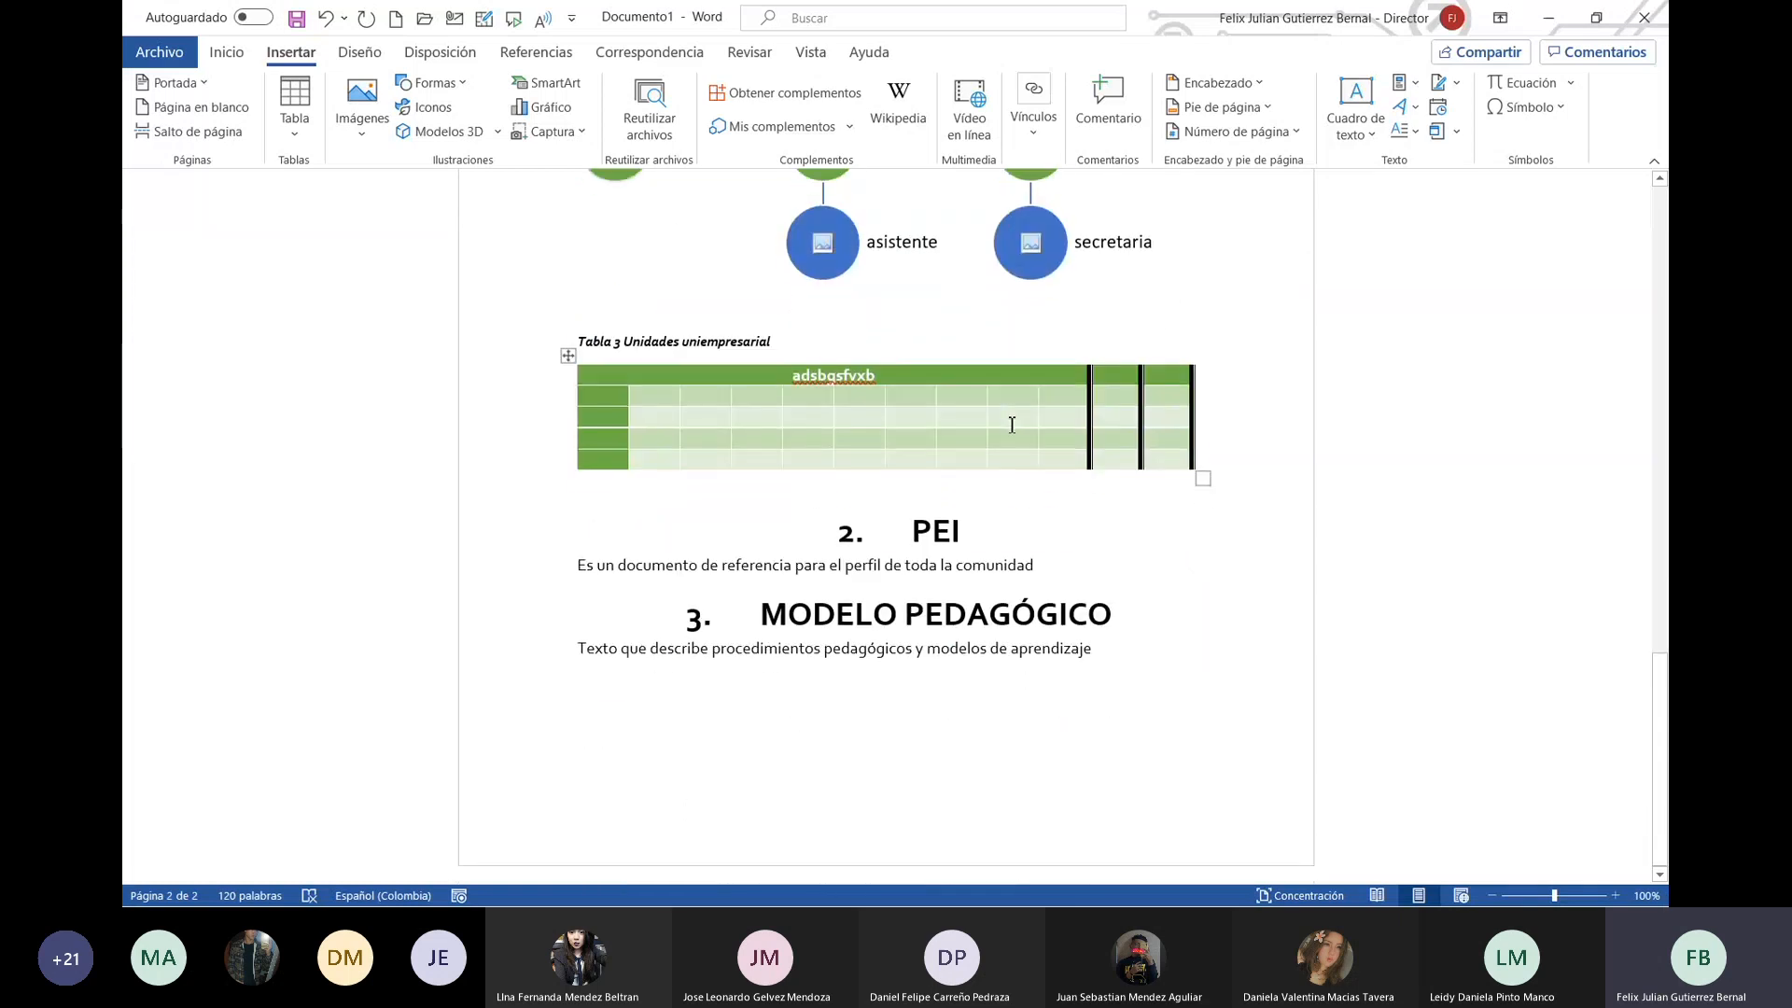
# Step: Add an empty line below the body text of both the PEI and the MODELO PEDAGÓGICO sections
pyautogui.click(1040, 569)
pyautogui.press('Return')
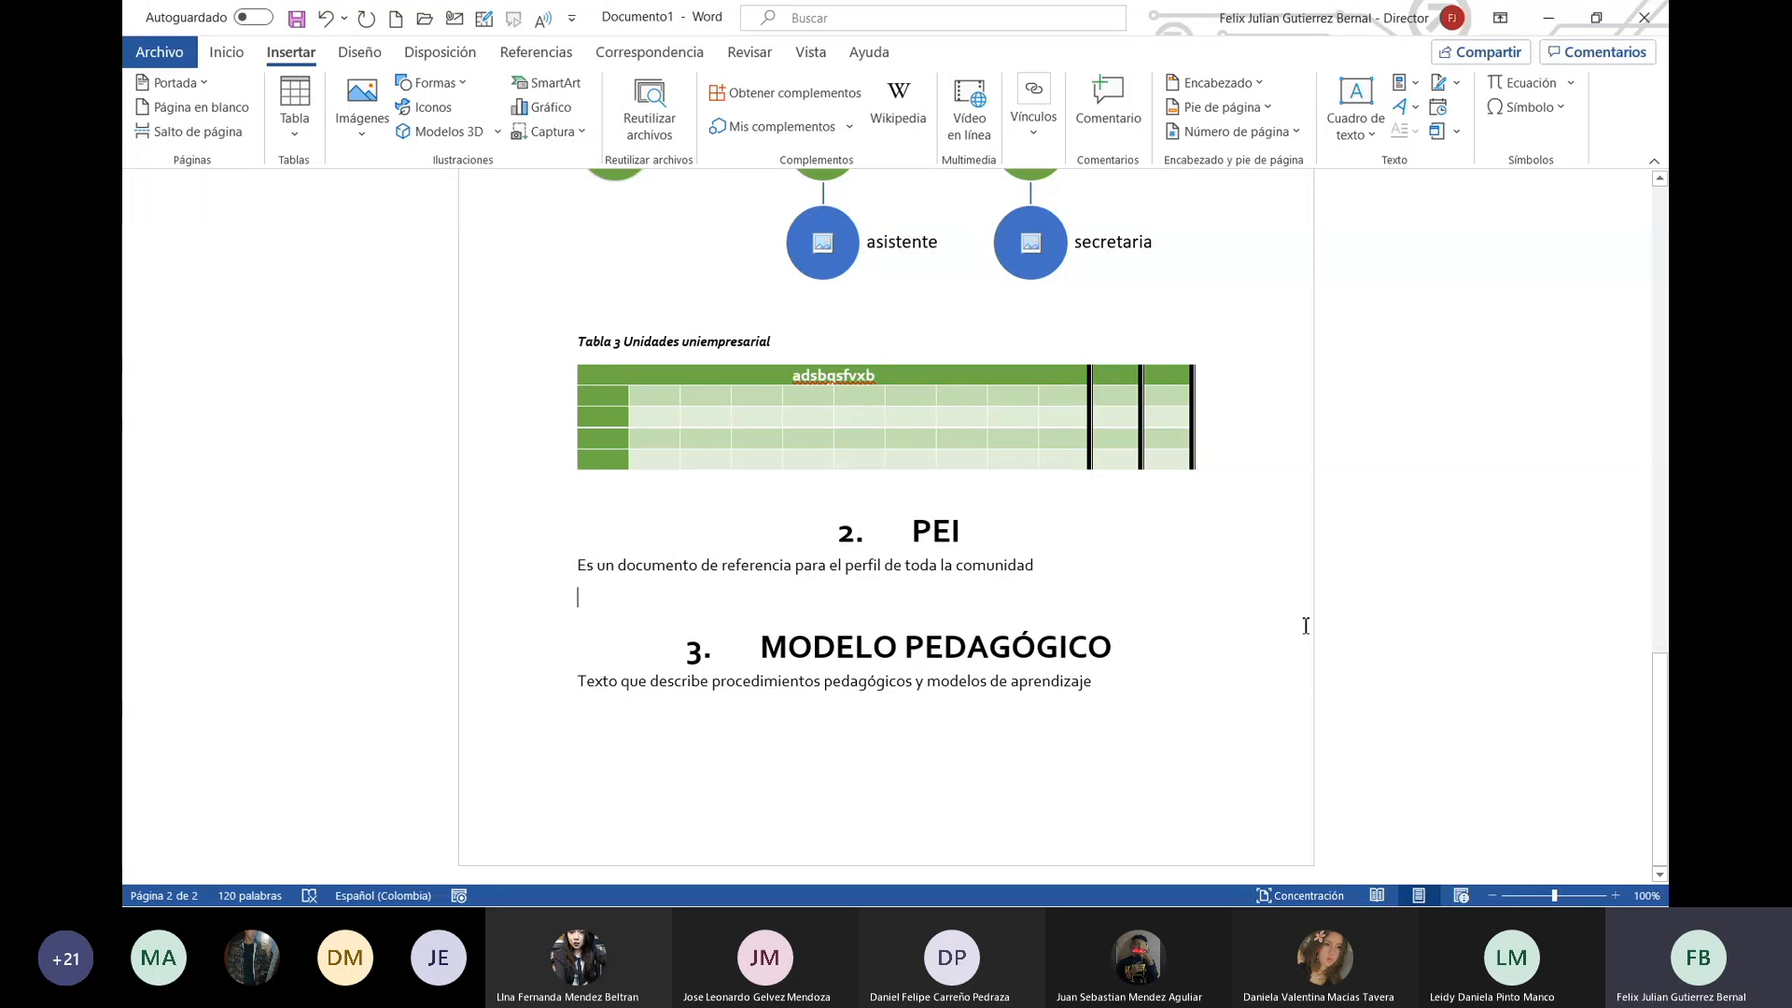
pyautogui.click(1126, 683)
pyautogui.press('Return')
# Step: Browse the online 3D model library's categories and open the Medicina category
pyautogui.click(497, 134)
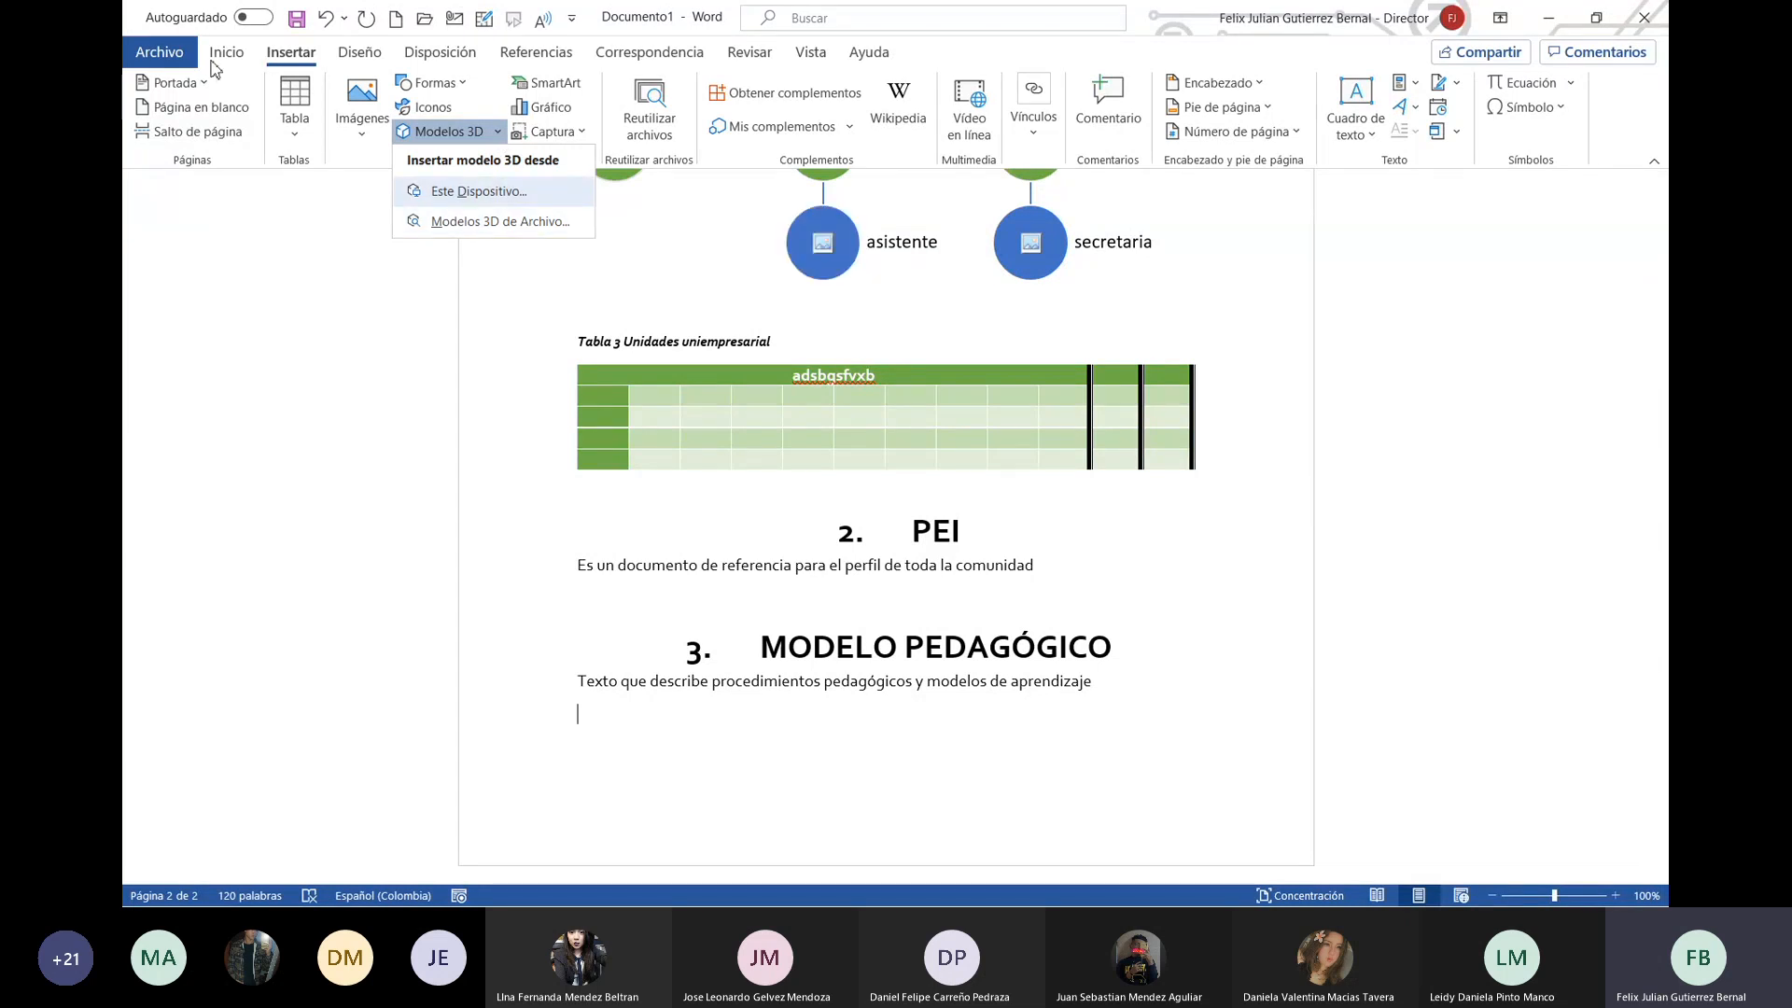
pyautogui.click(539, 224)
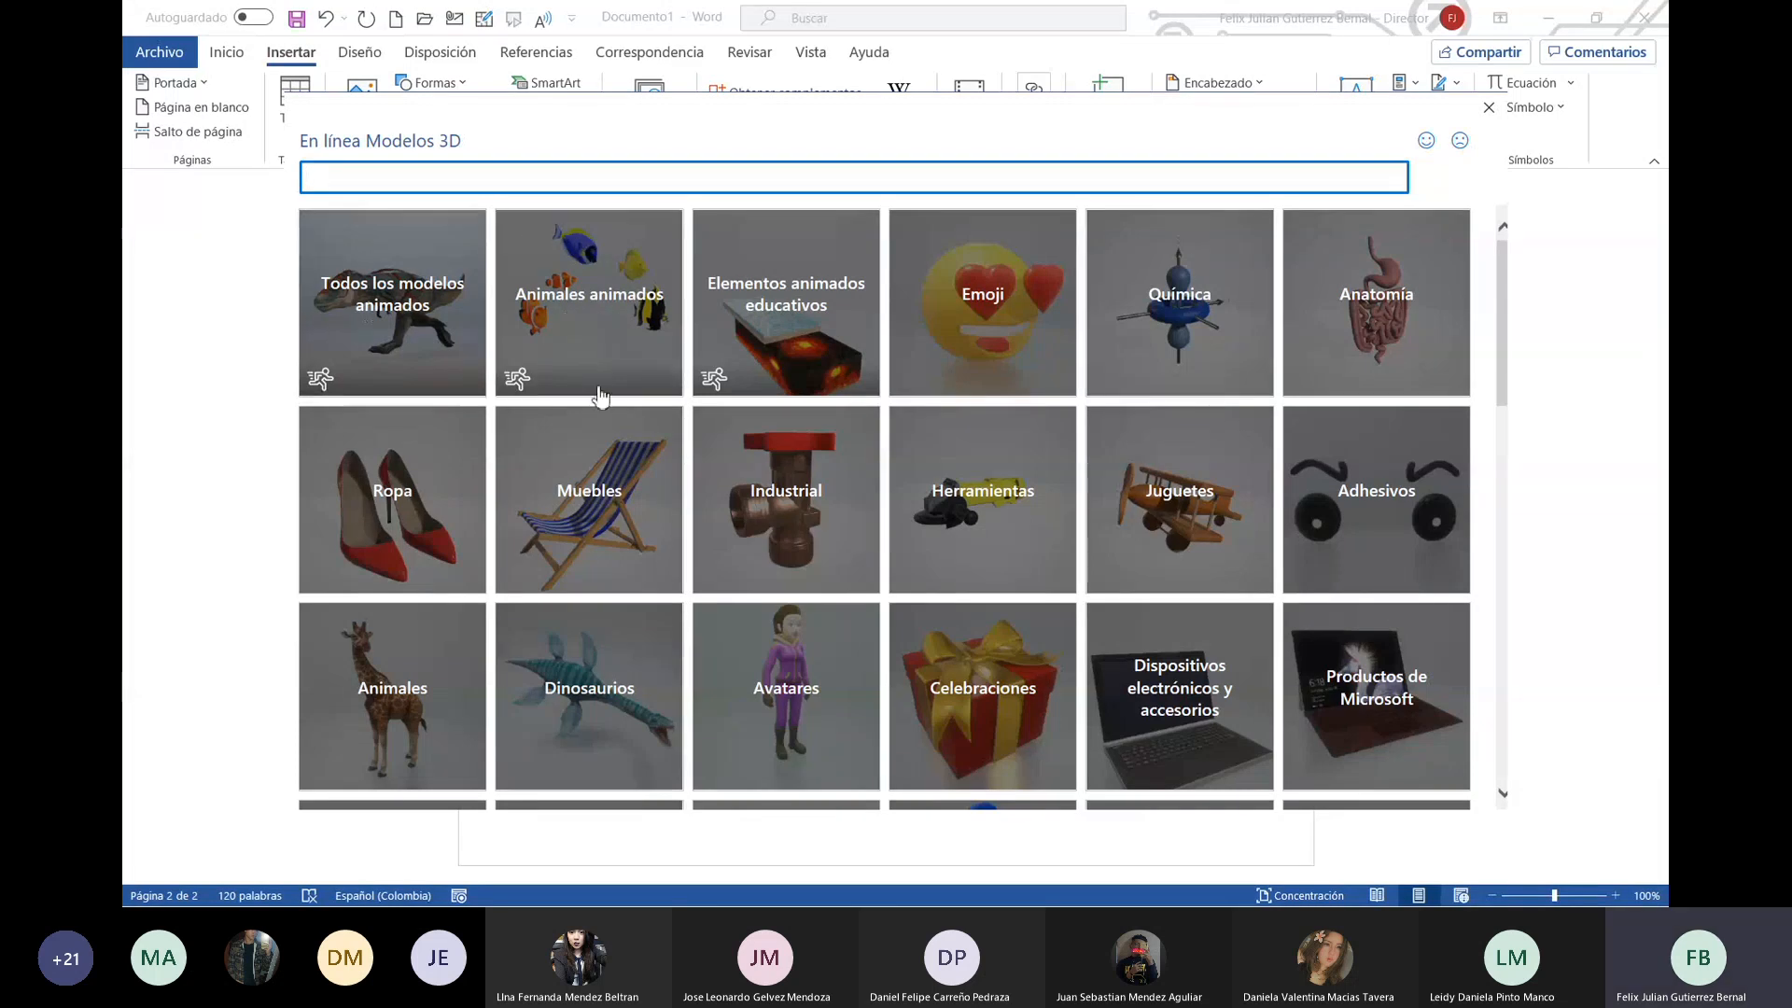
pyautogui.scroll(-4, 709, 448)
pyautogui.scroll(-3, 695, 484)
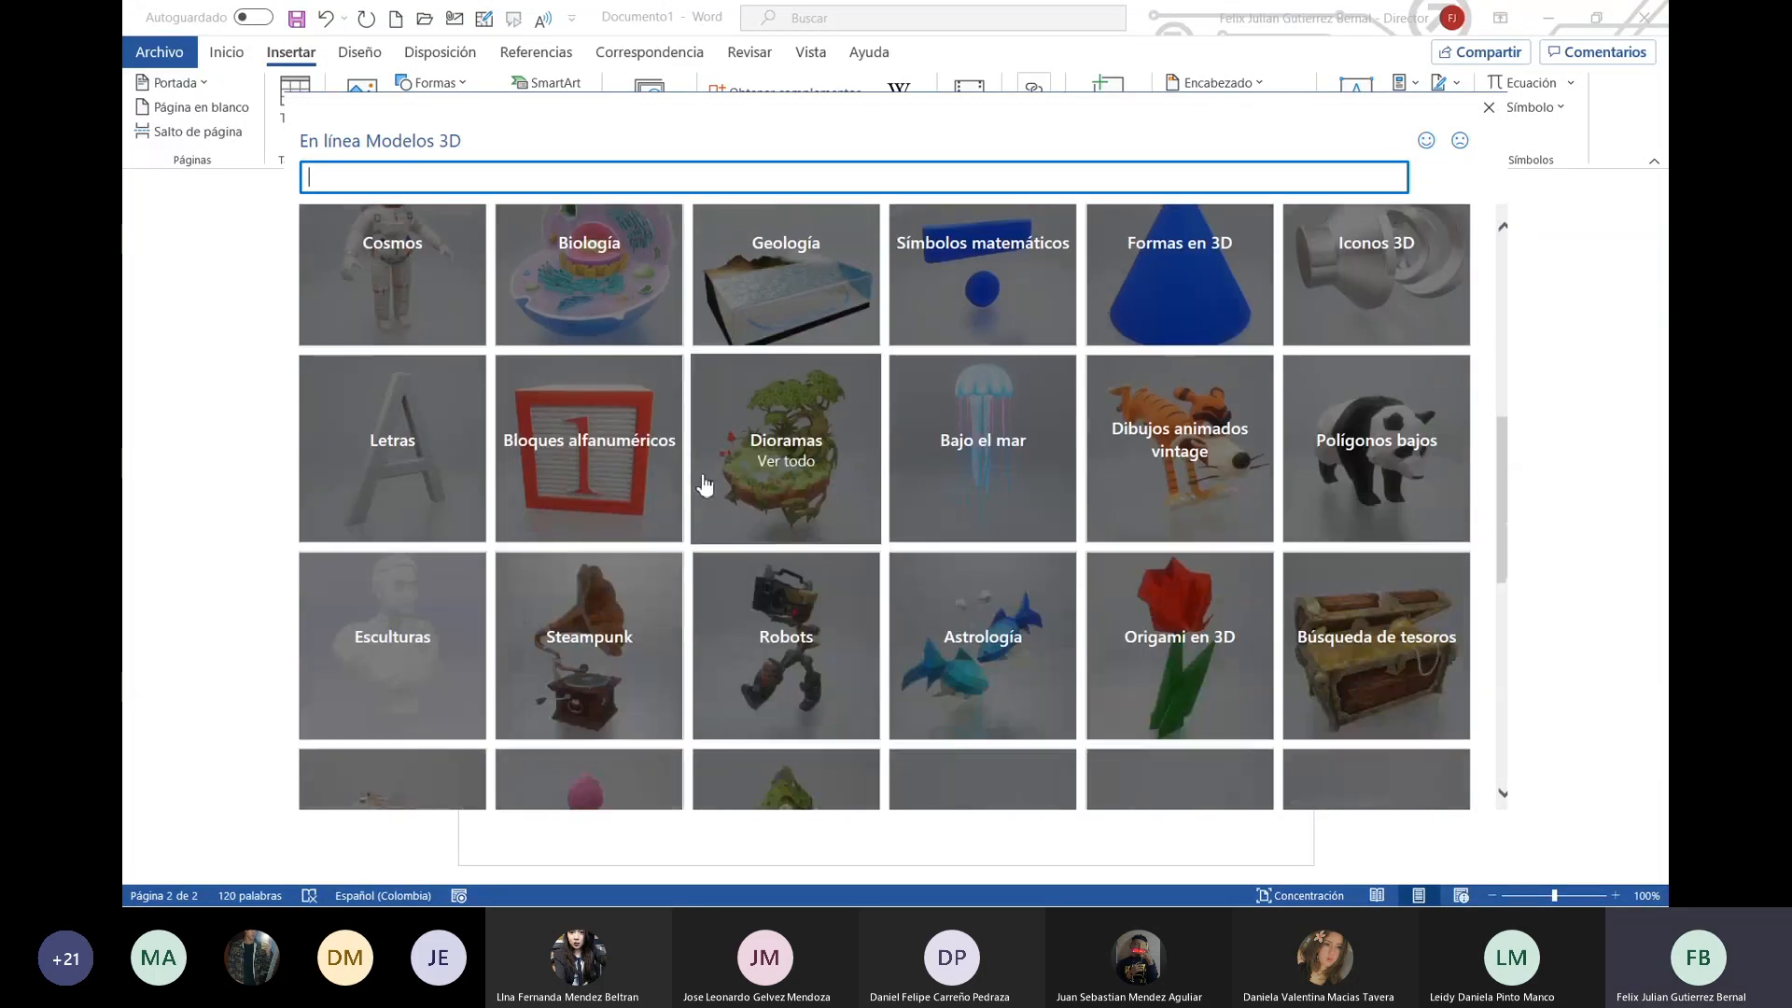
pyautogui.scroll(-7, 708, 483)
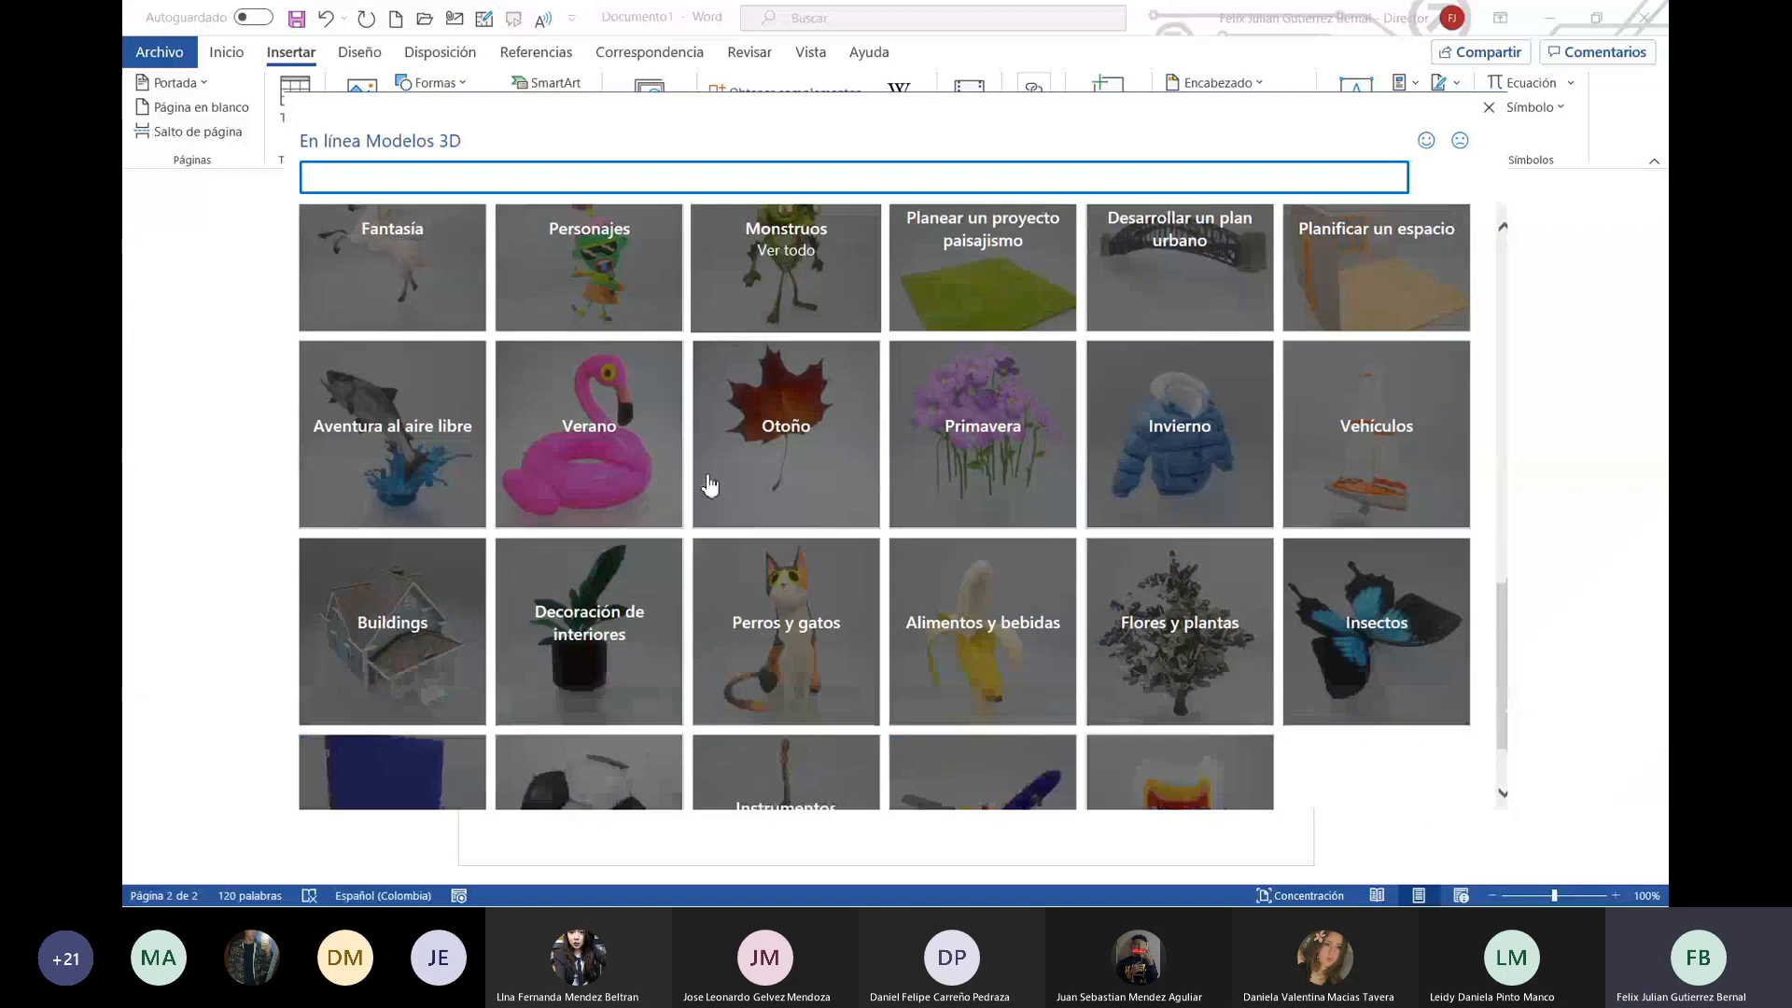
pyautogui.scroll(-1, 714, 478)
pyautogui.scroll(7, 724, 484)
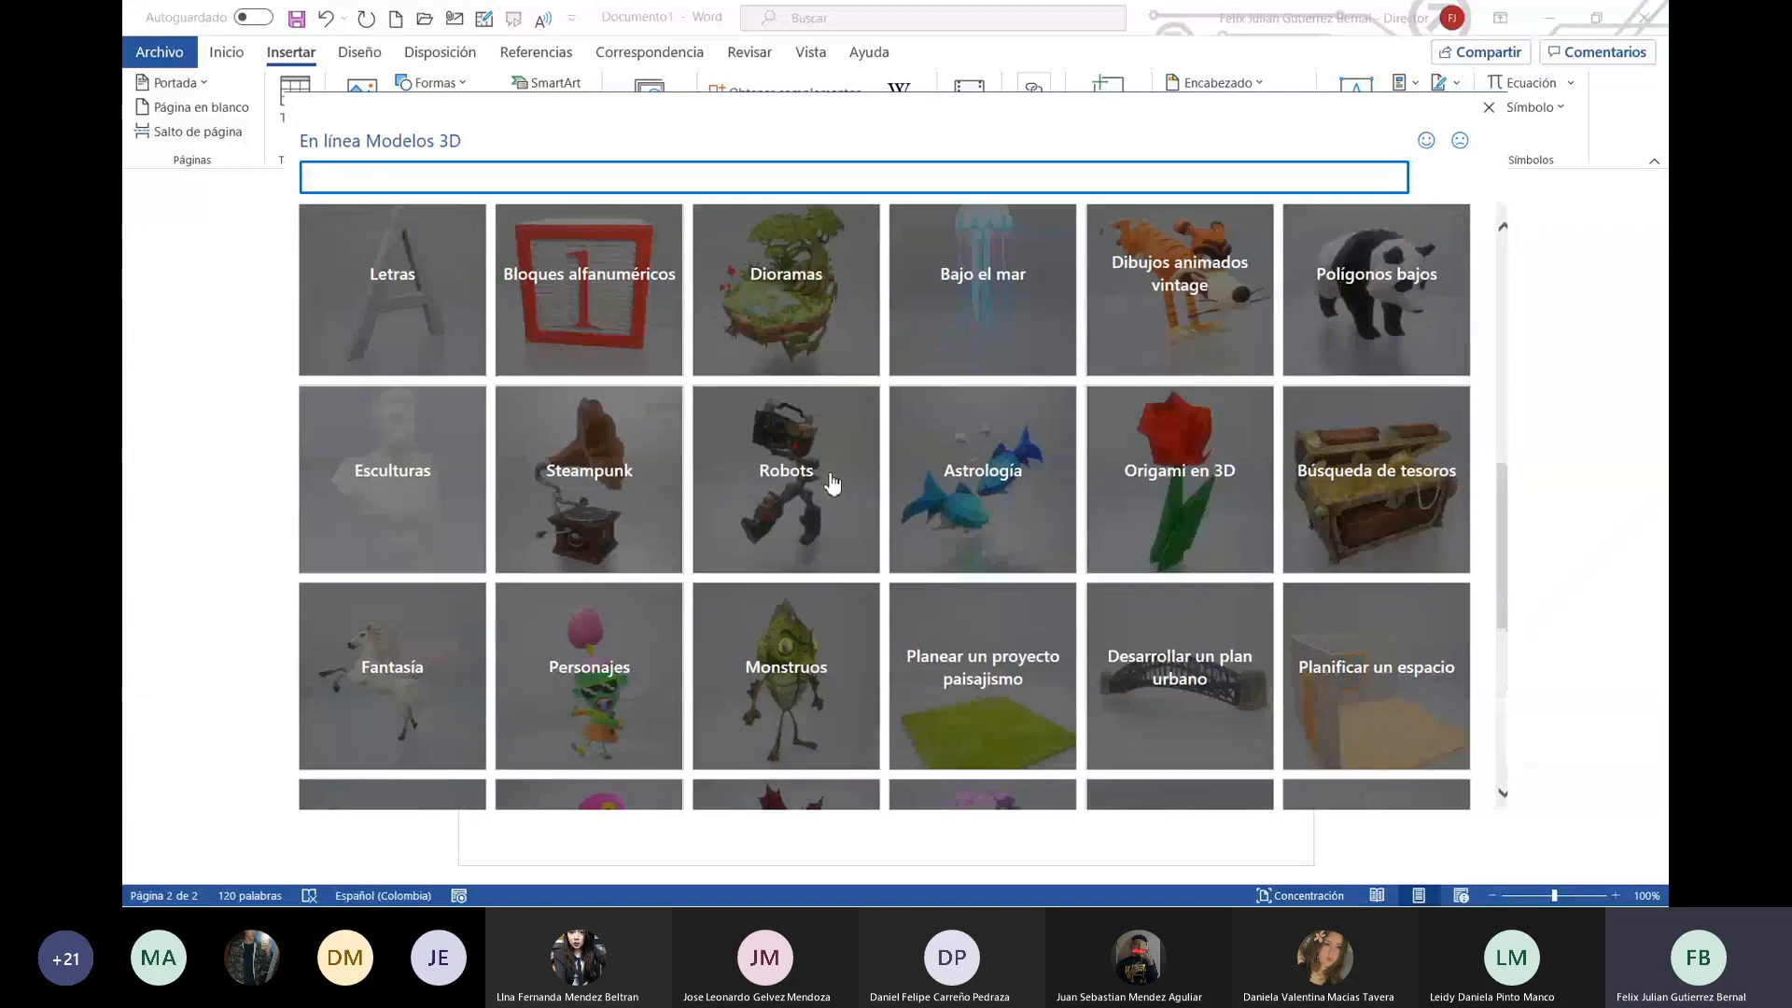
pyautogui.scroll(8, 834, 482)
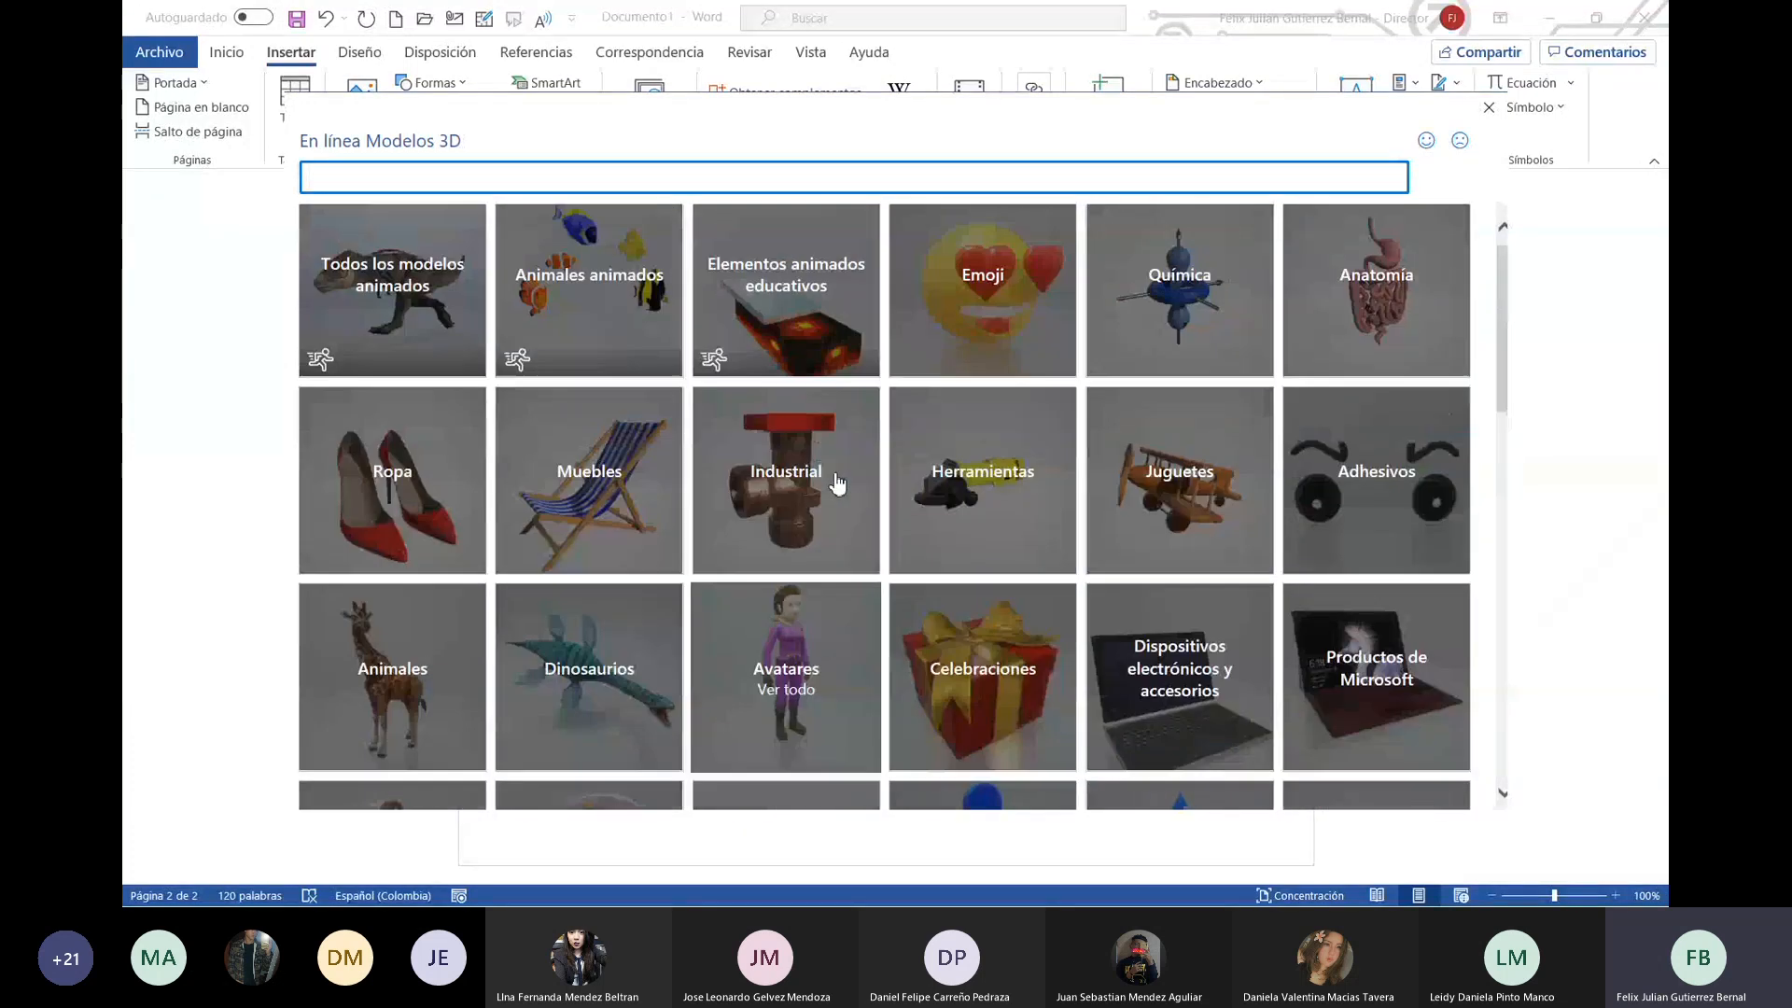
pyautogui.scroll(-8, 837, 481)
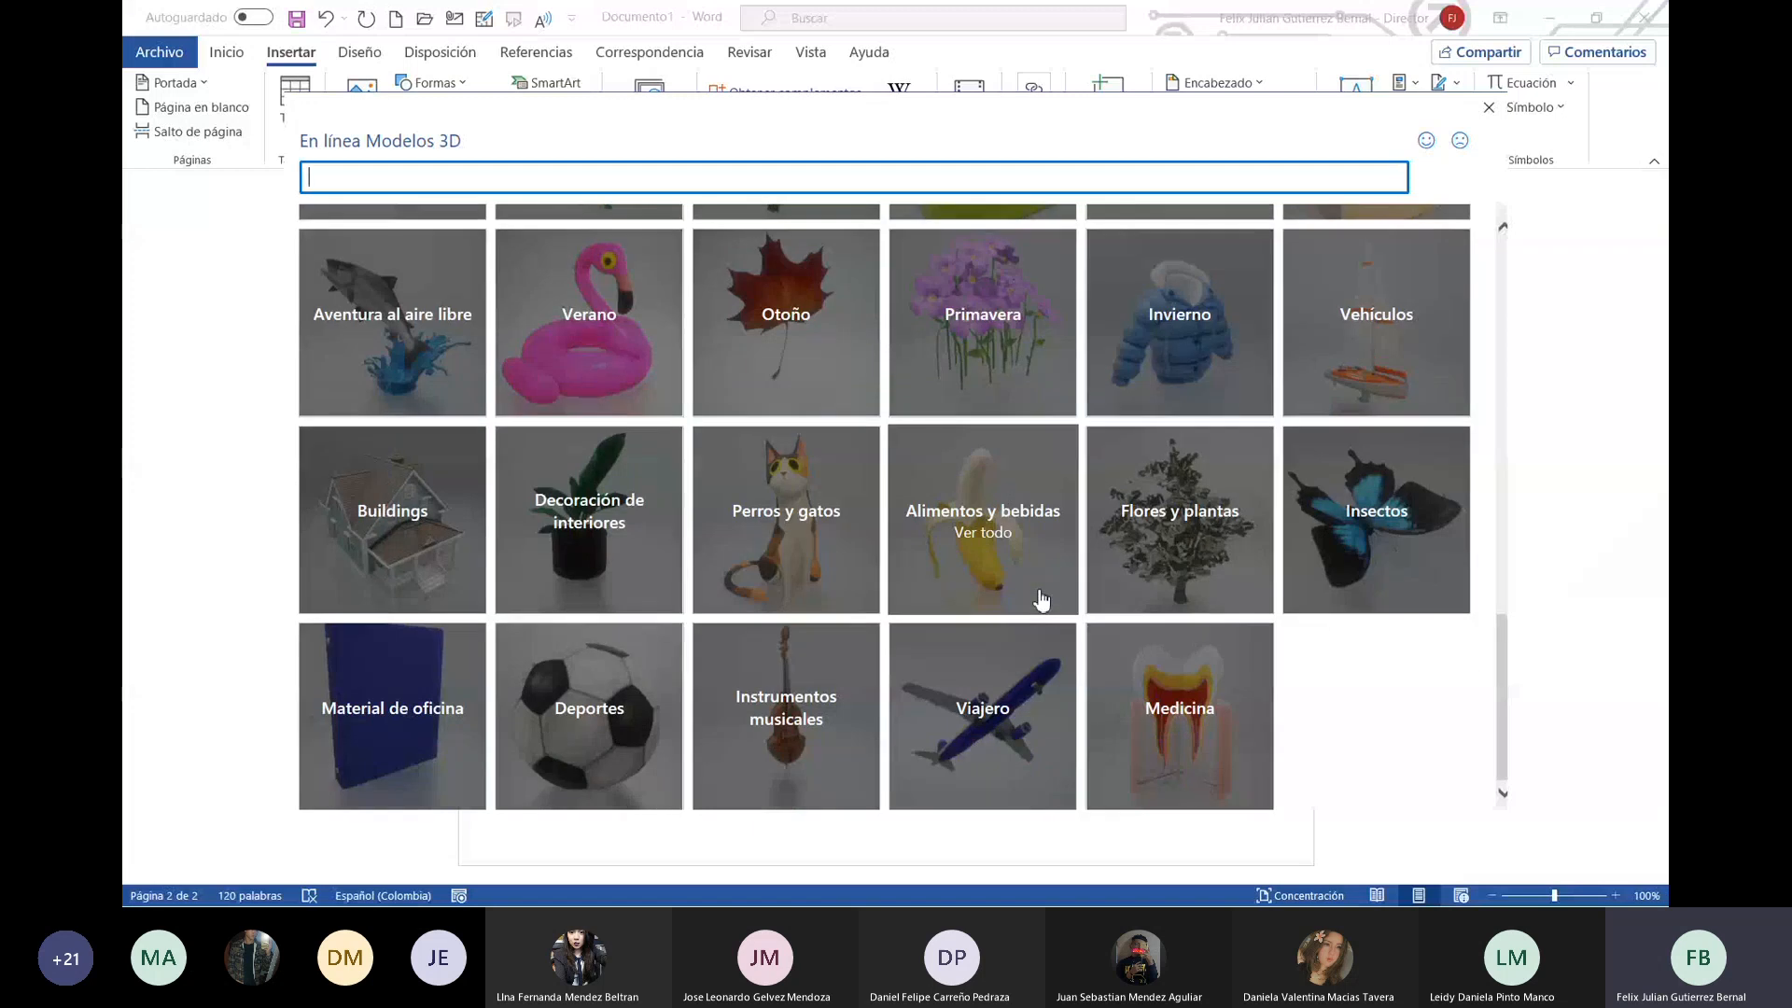
pyautogui.click(1211, 737)
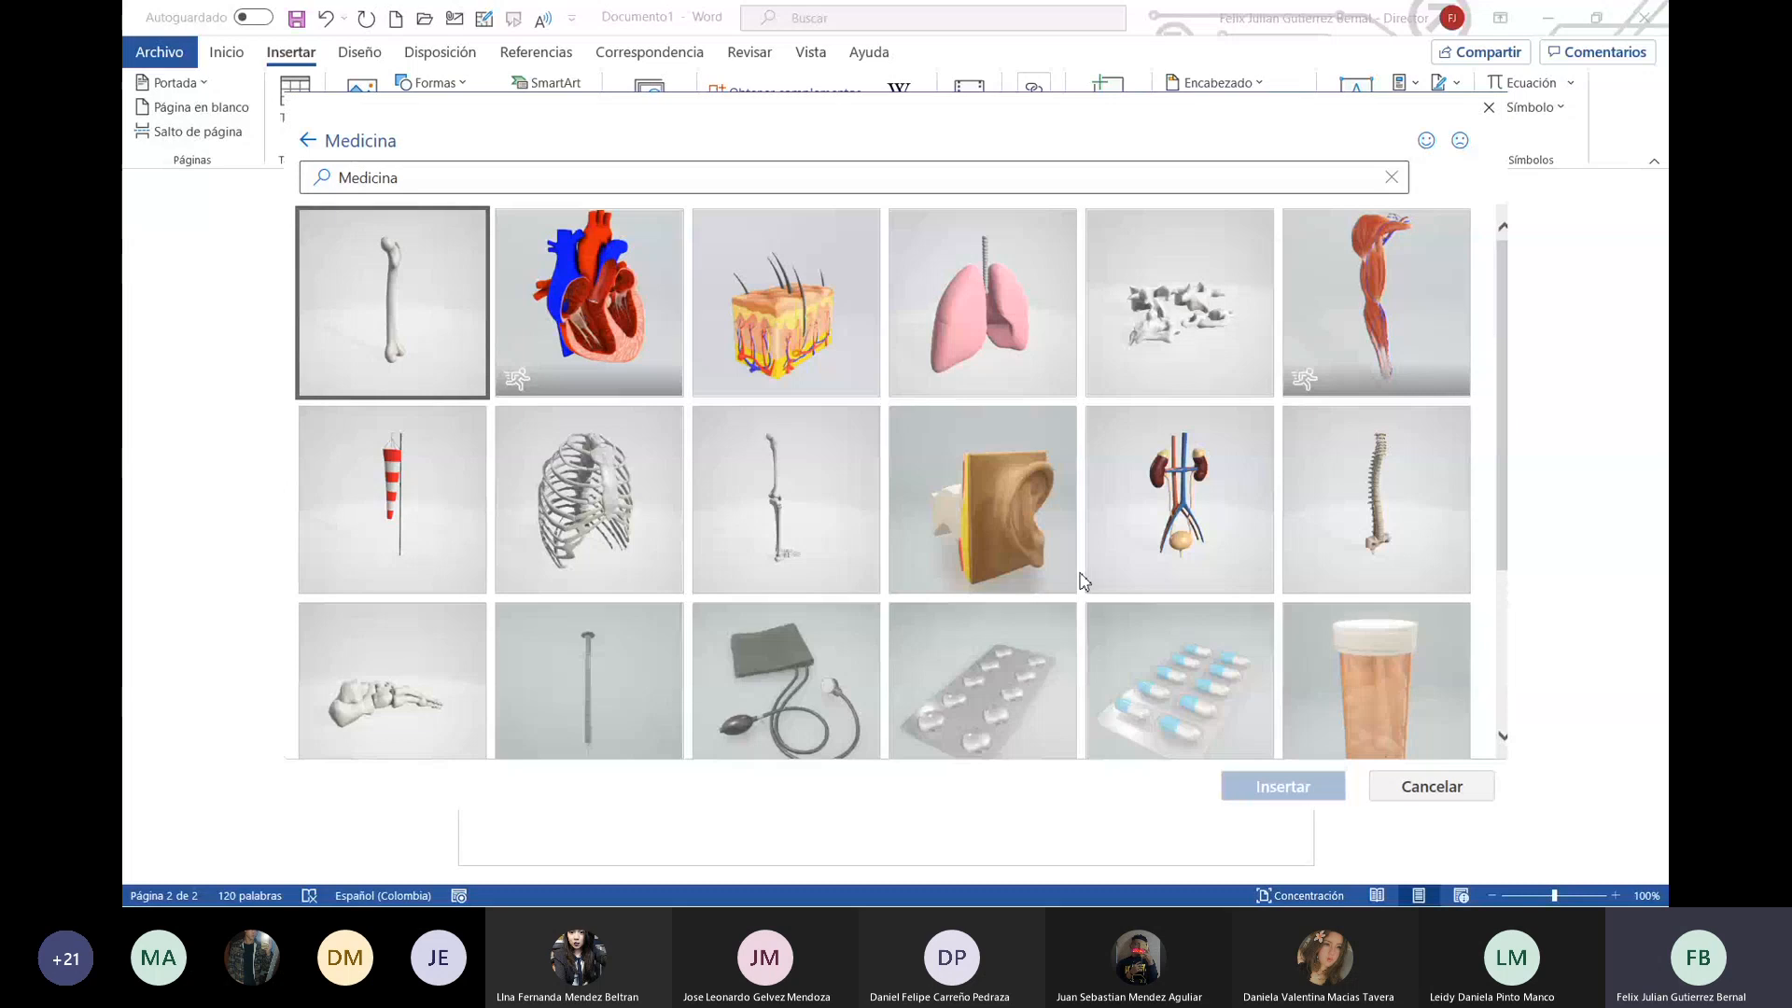
# Step: Insert the red anatomical heart 3D model from the Medicina category below the MODELO PEDAGÓGICO text
pyautogui.scroll(-1, 979, 626)
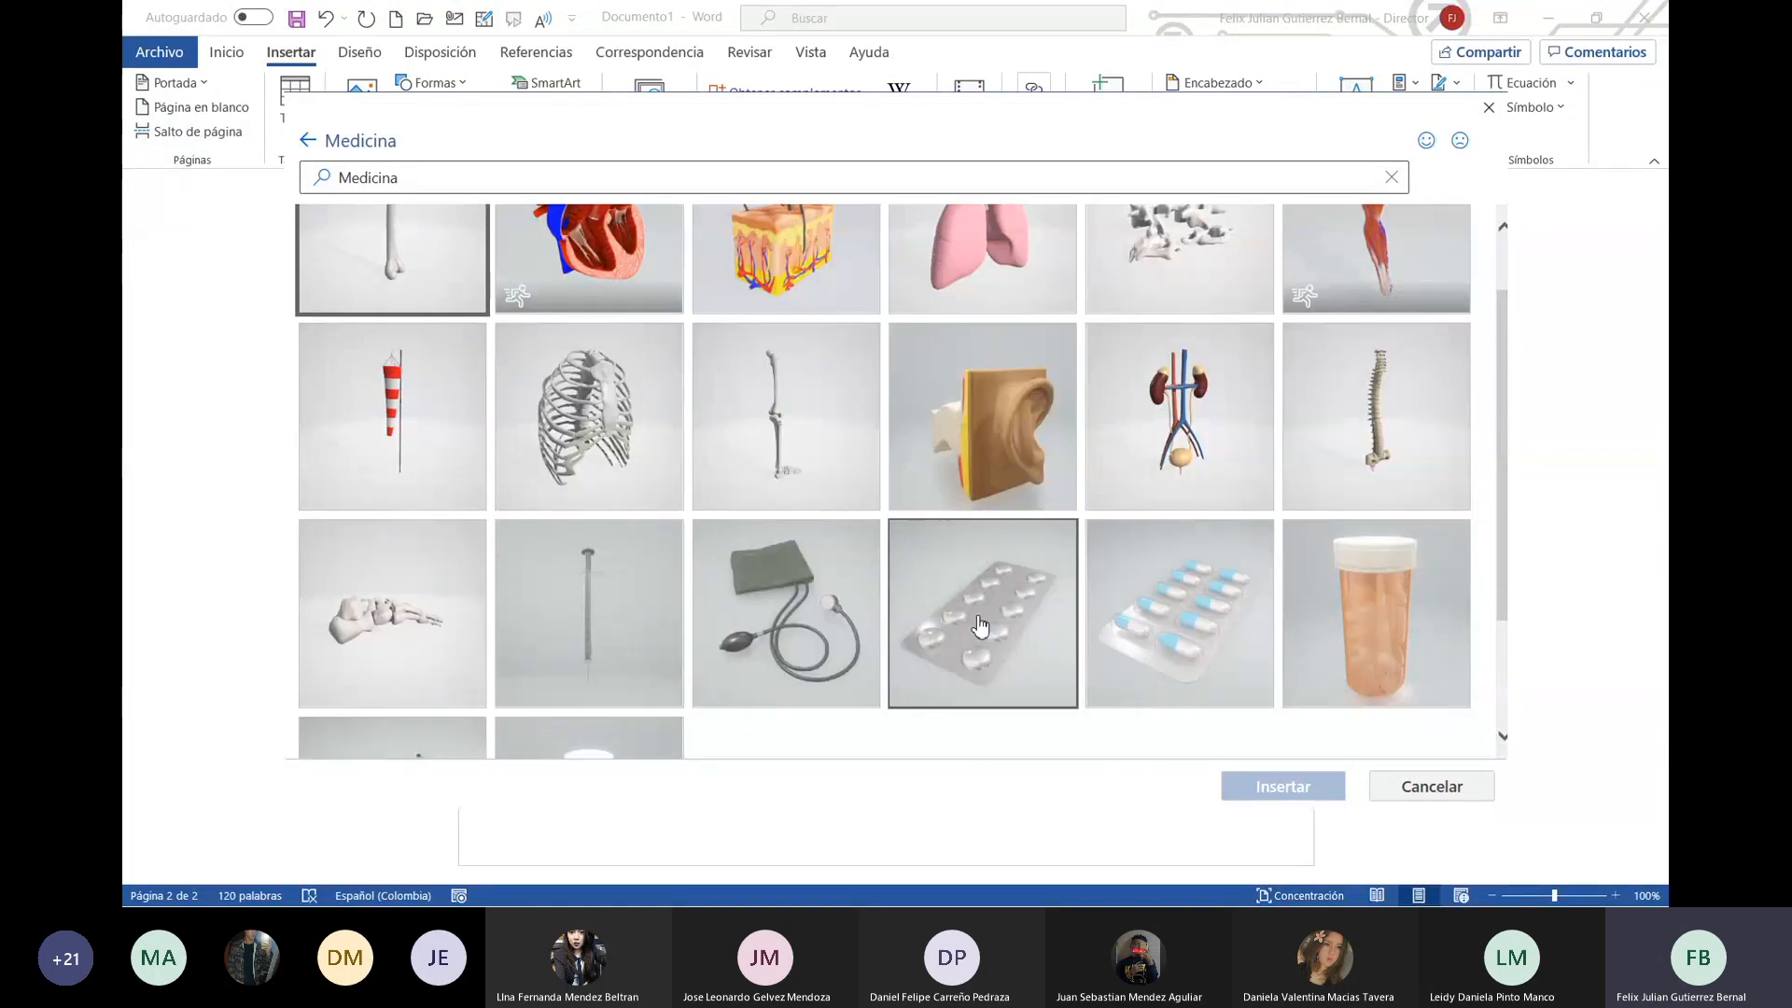
pyautogui.scroll(-5, 979, 626)
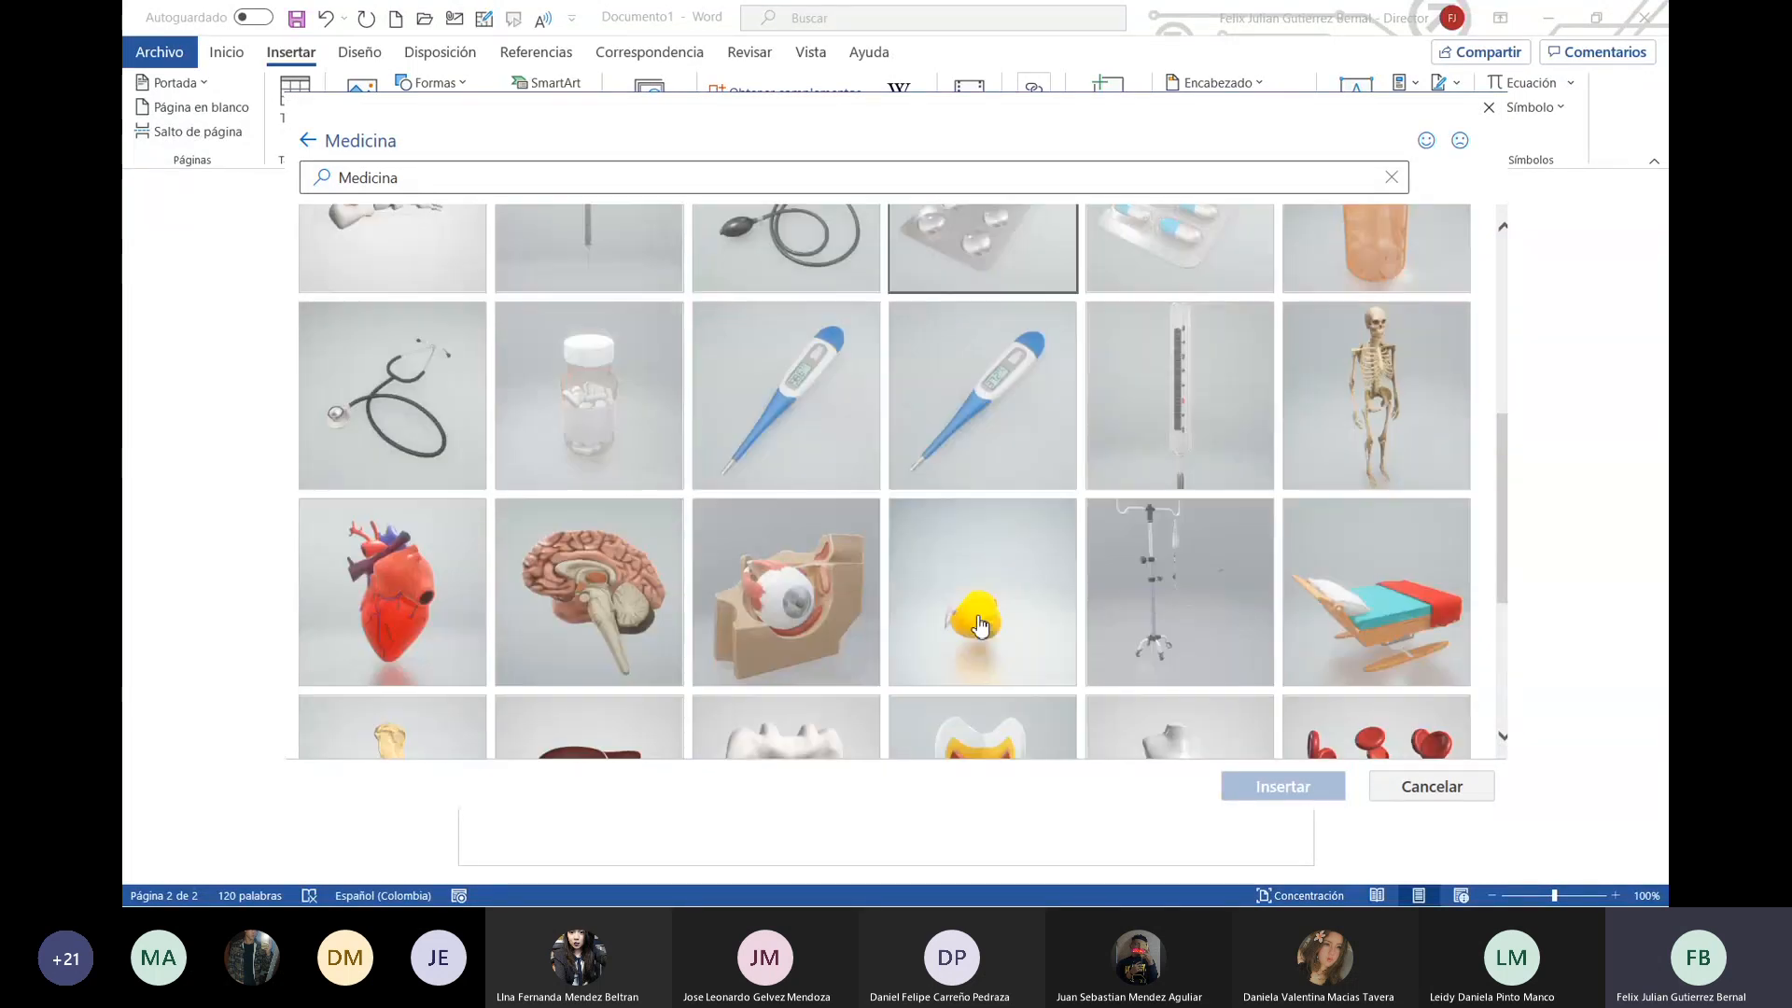
pyautogui.scroll(-1, 980, 626)
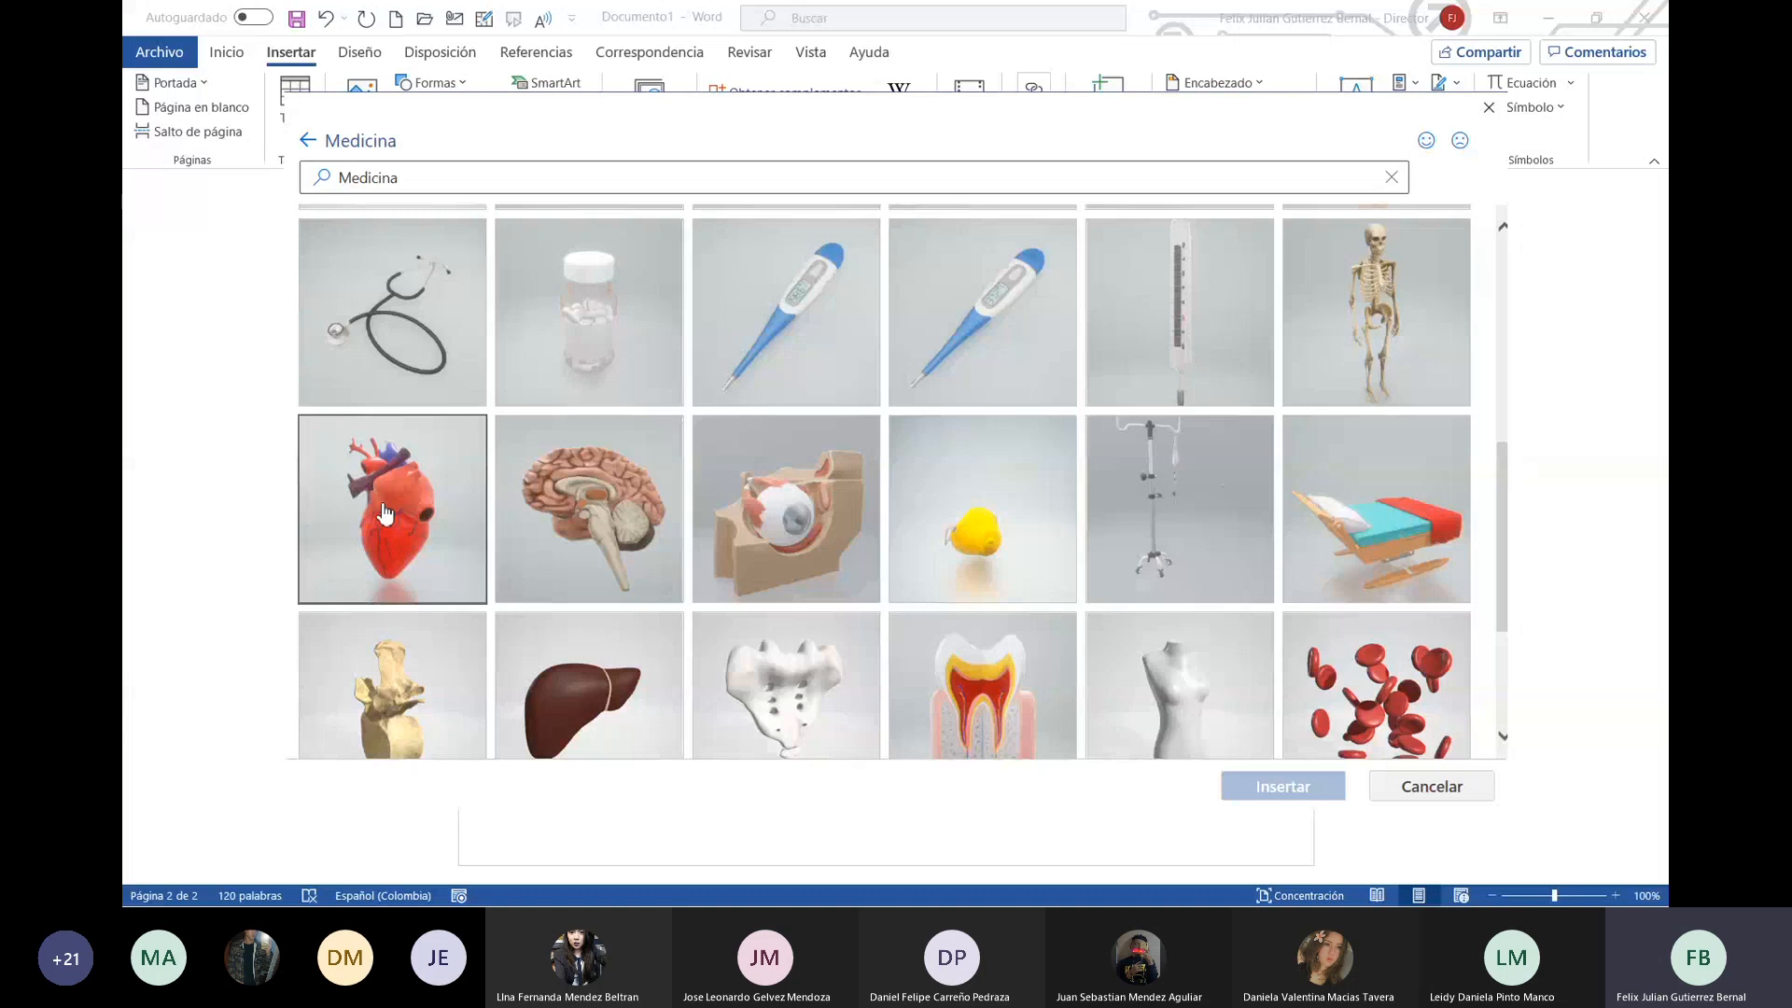
pyautogui.click(437, 521)
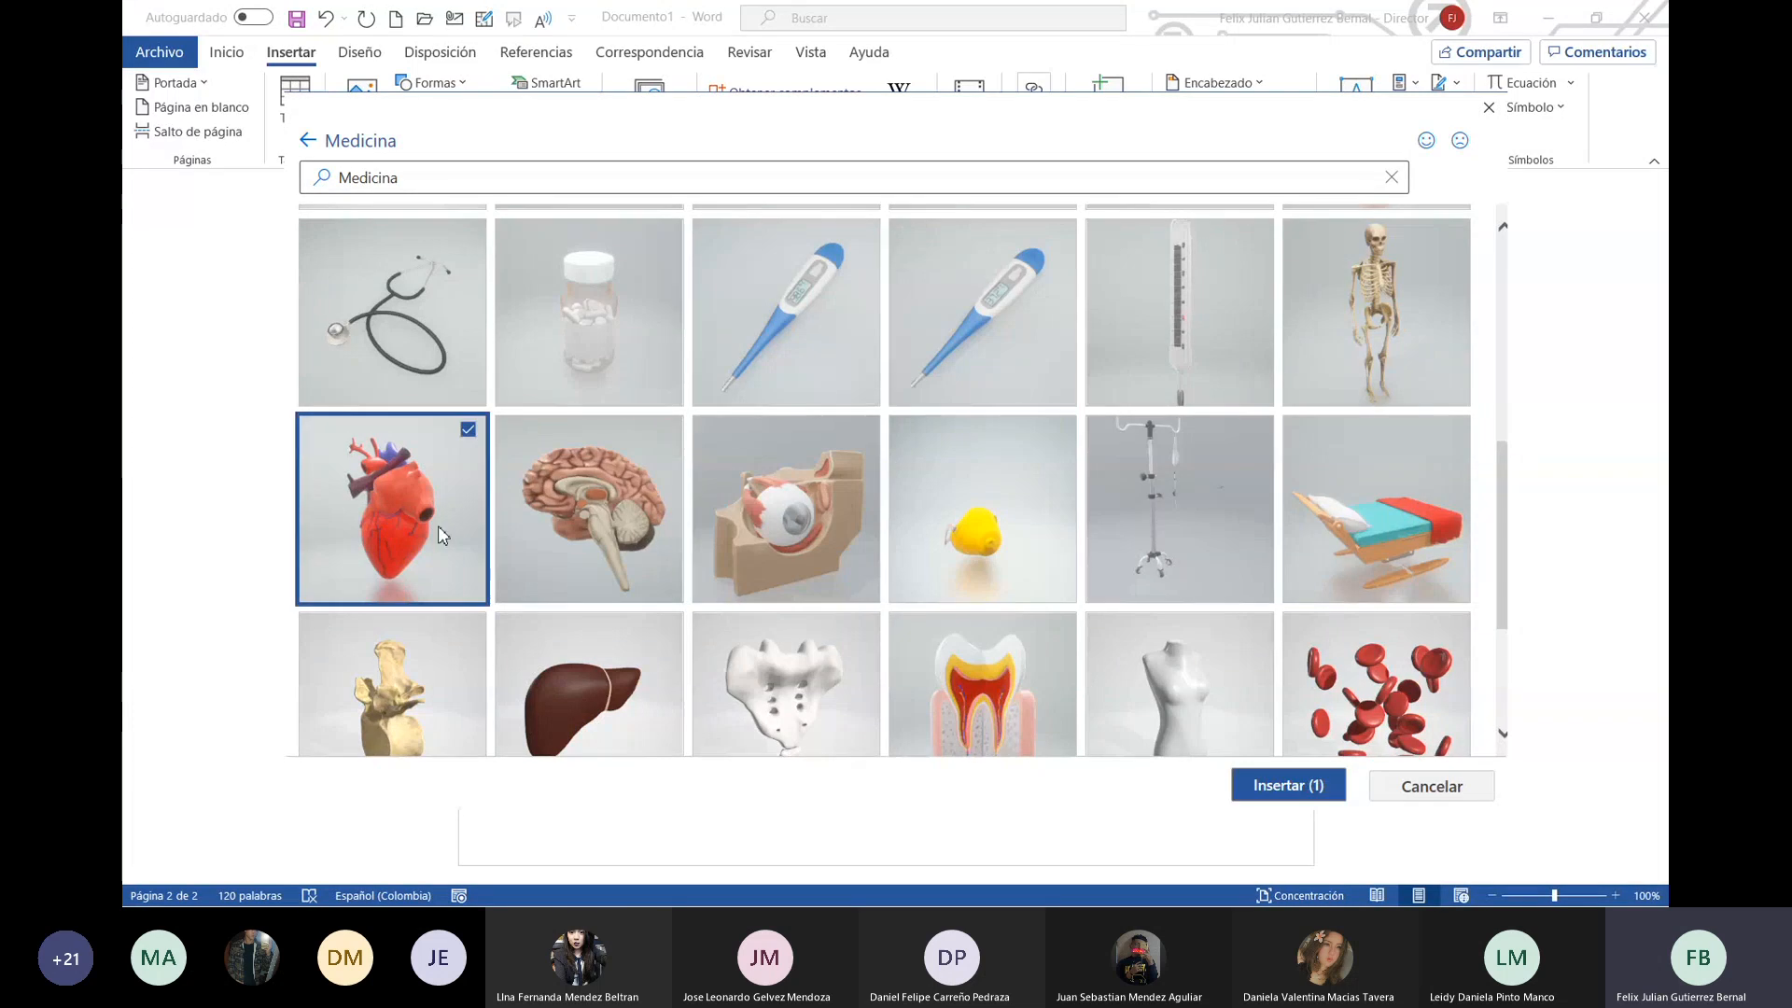
pyautogui.click(1286, 786)
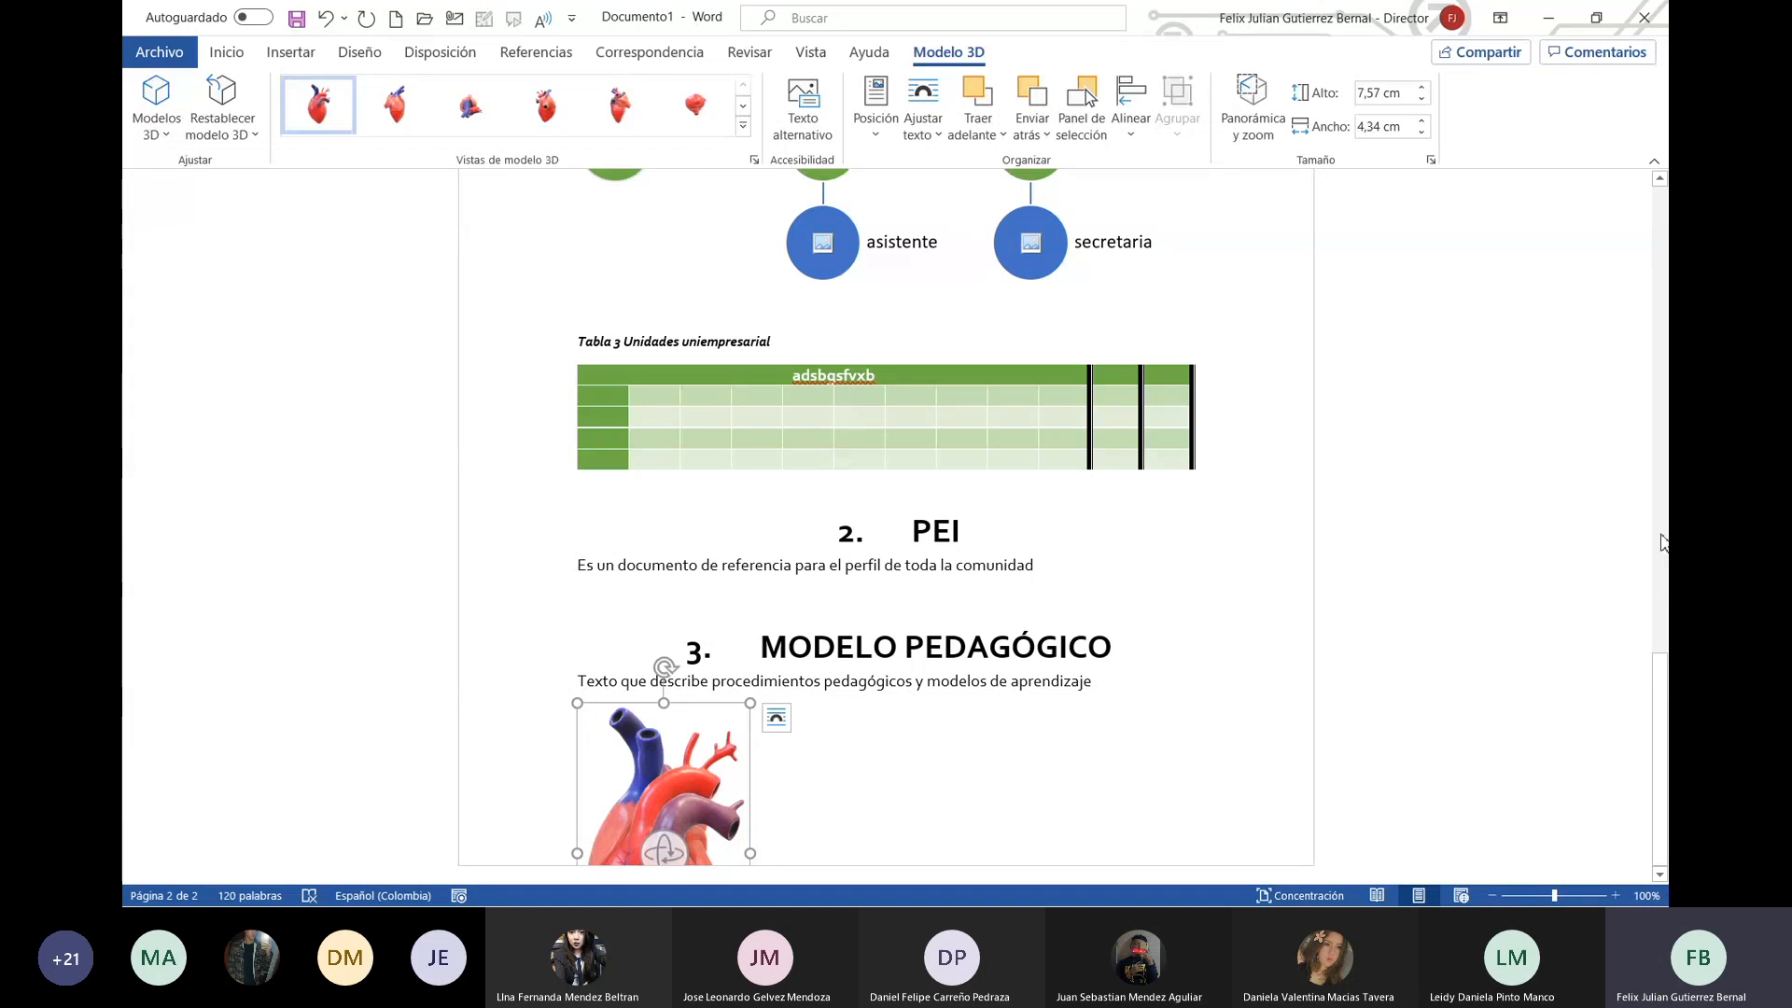
# Step: Add four line breaks after the MODELO PEDAGÓGICO text to move the heart model onto the next page
pyautogui.click(1196, 687)
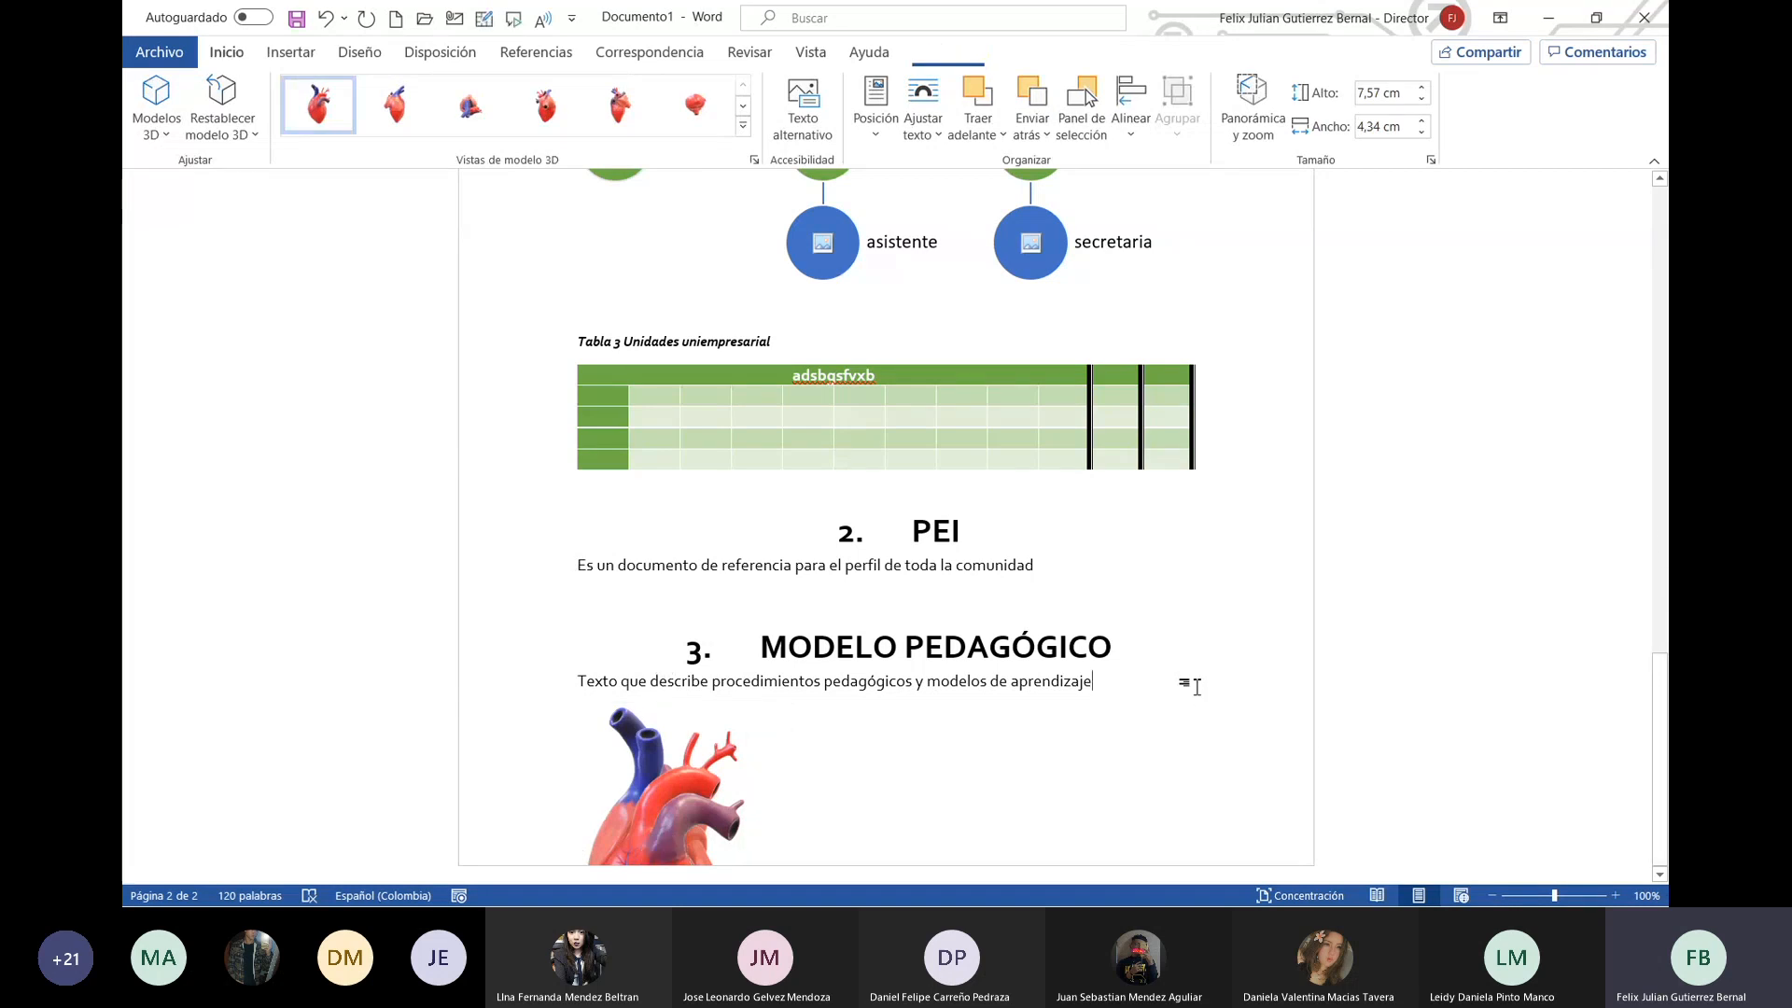
pyautogui.press('Return')
pyautogui.press('Return')
pyautogui.press('Return')
pyautogui.press('Return')
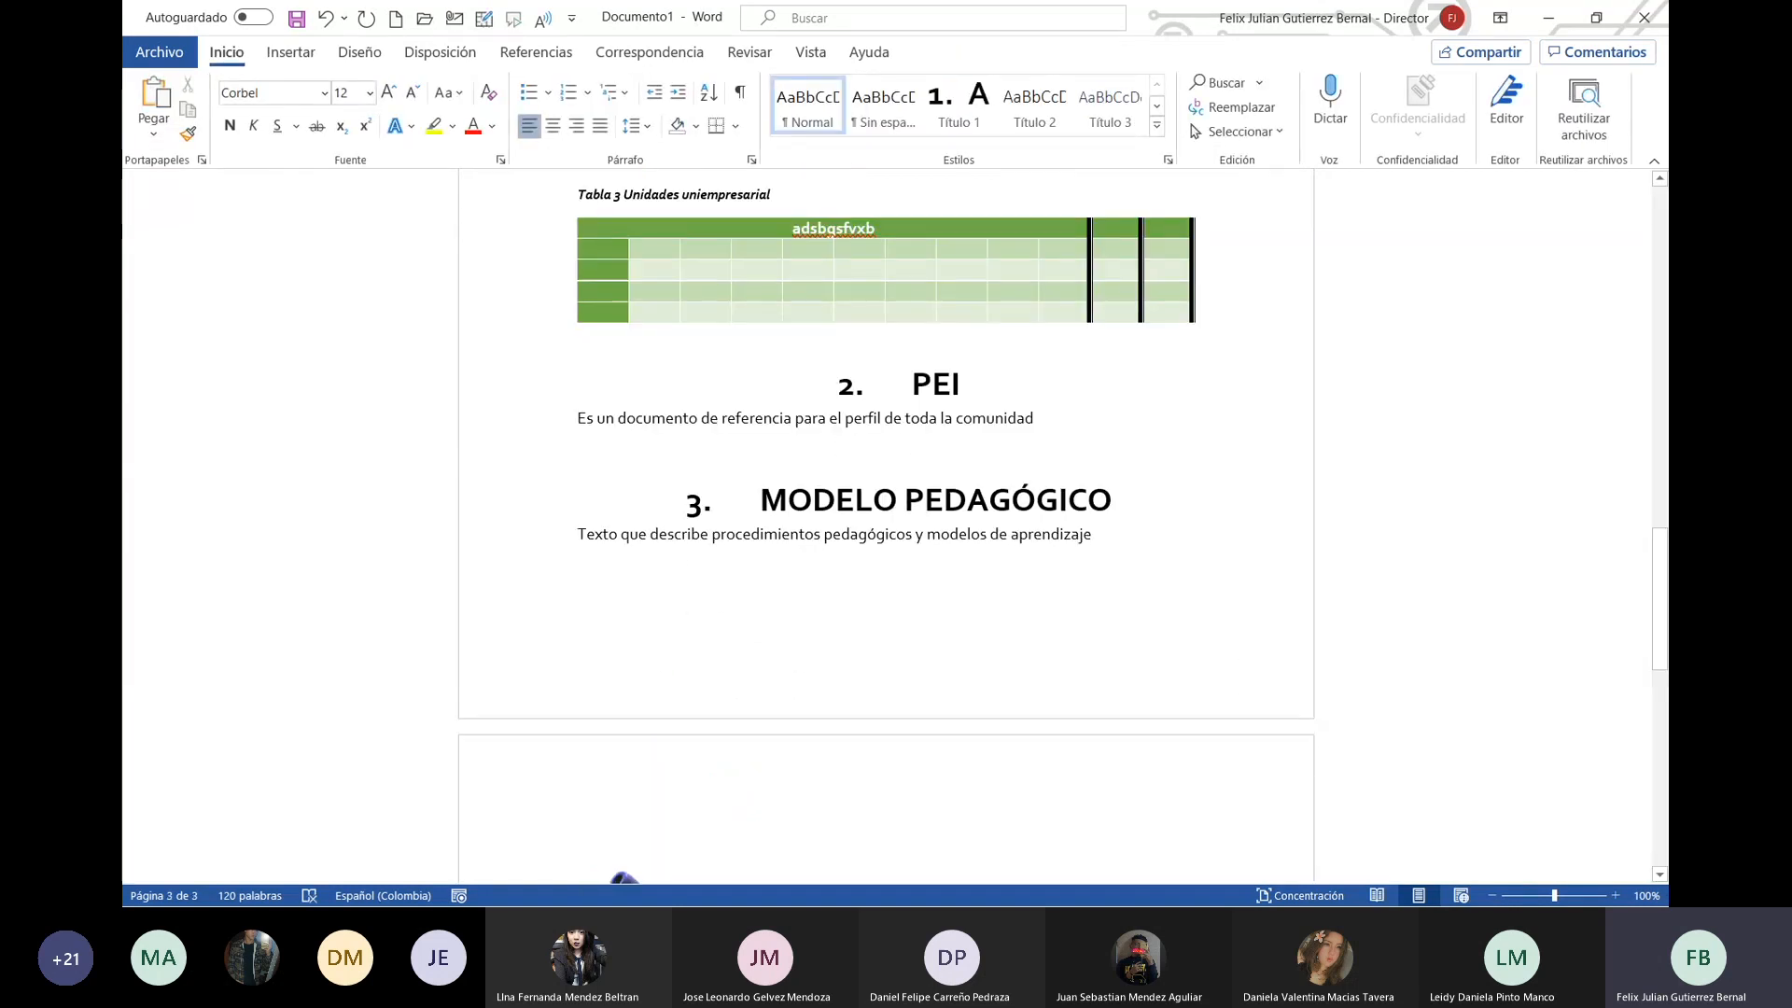
pyautogui.scroll(-4, 938, 515)
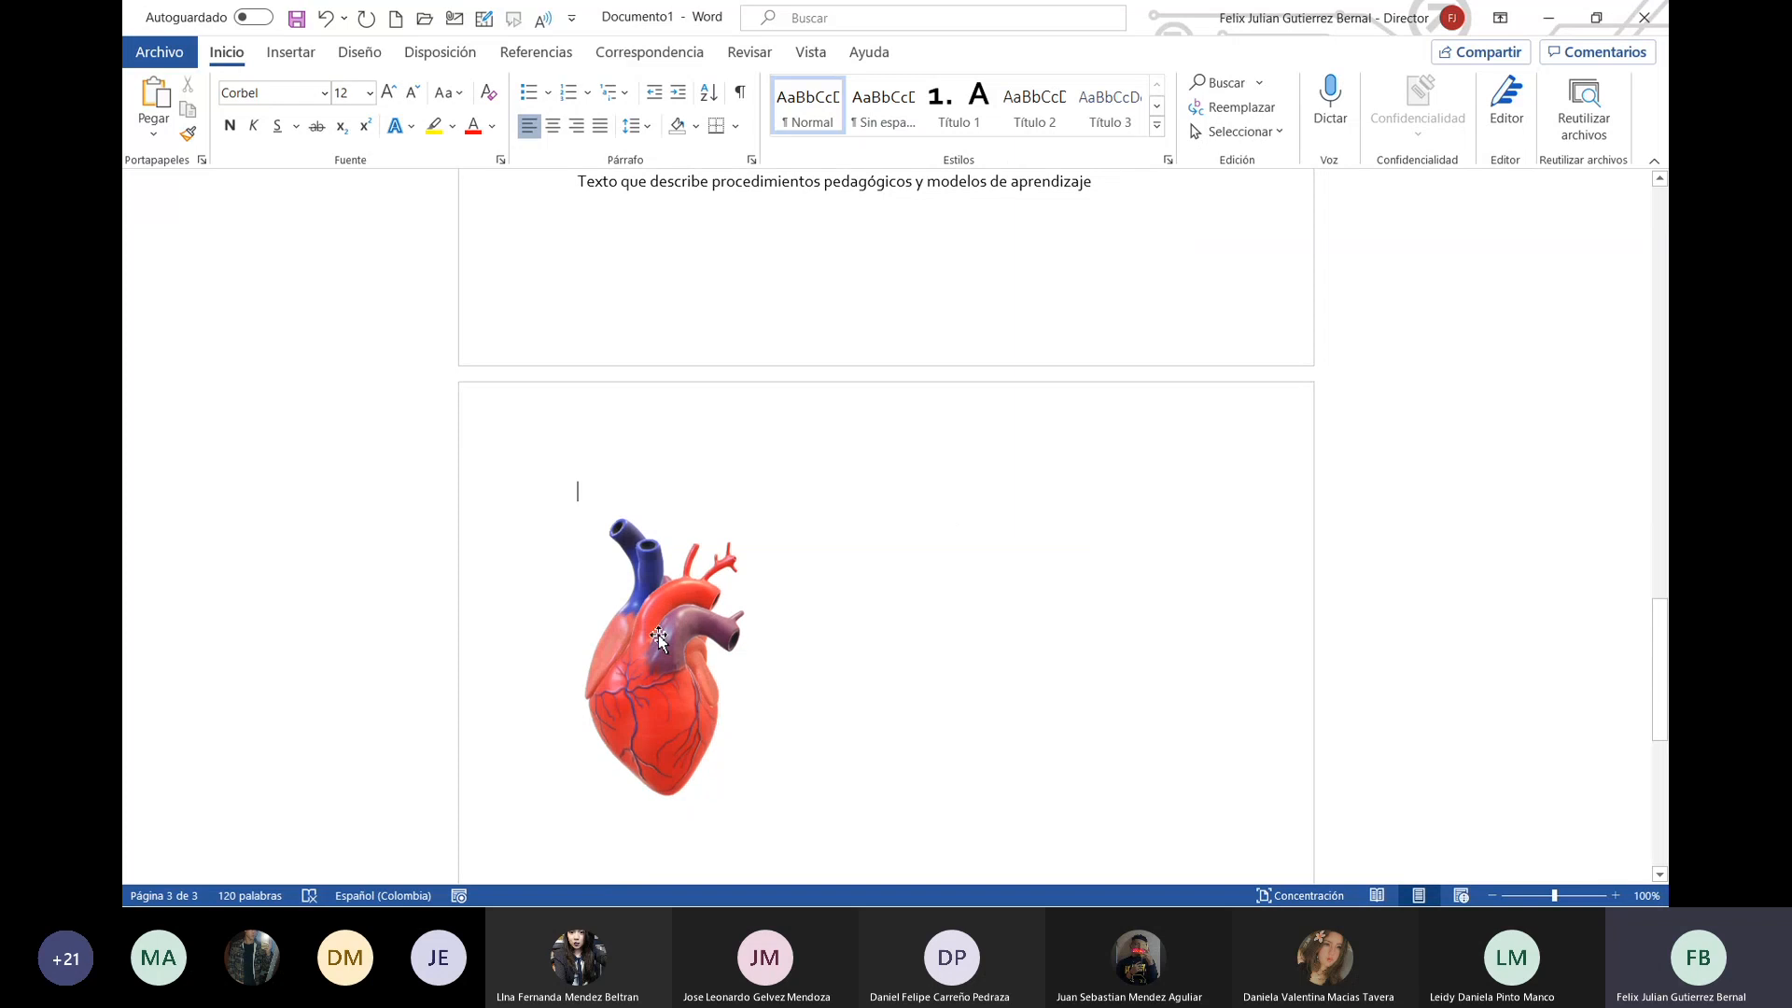
# Step: Rotate the heart model in 3D to show it from another side, and deselect it
pyautogui.click(681, 661)
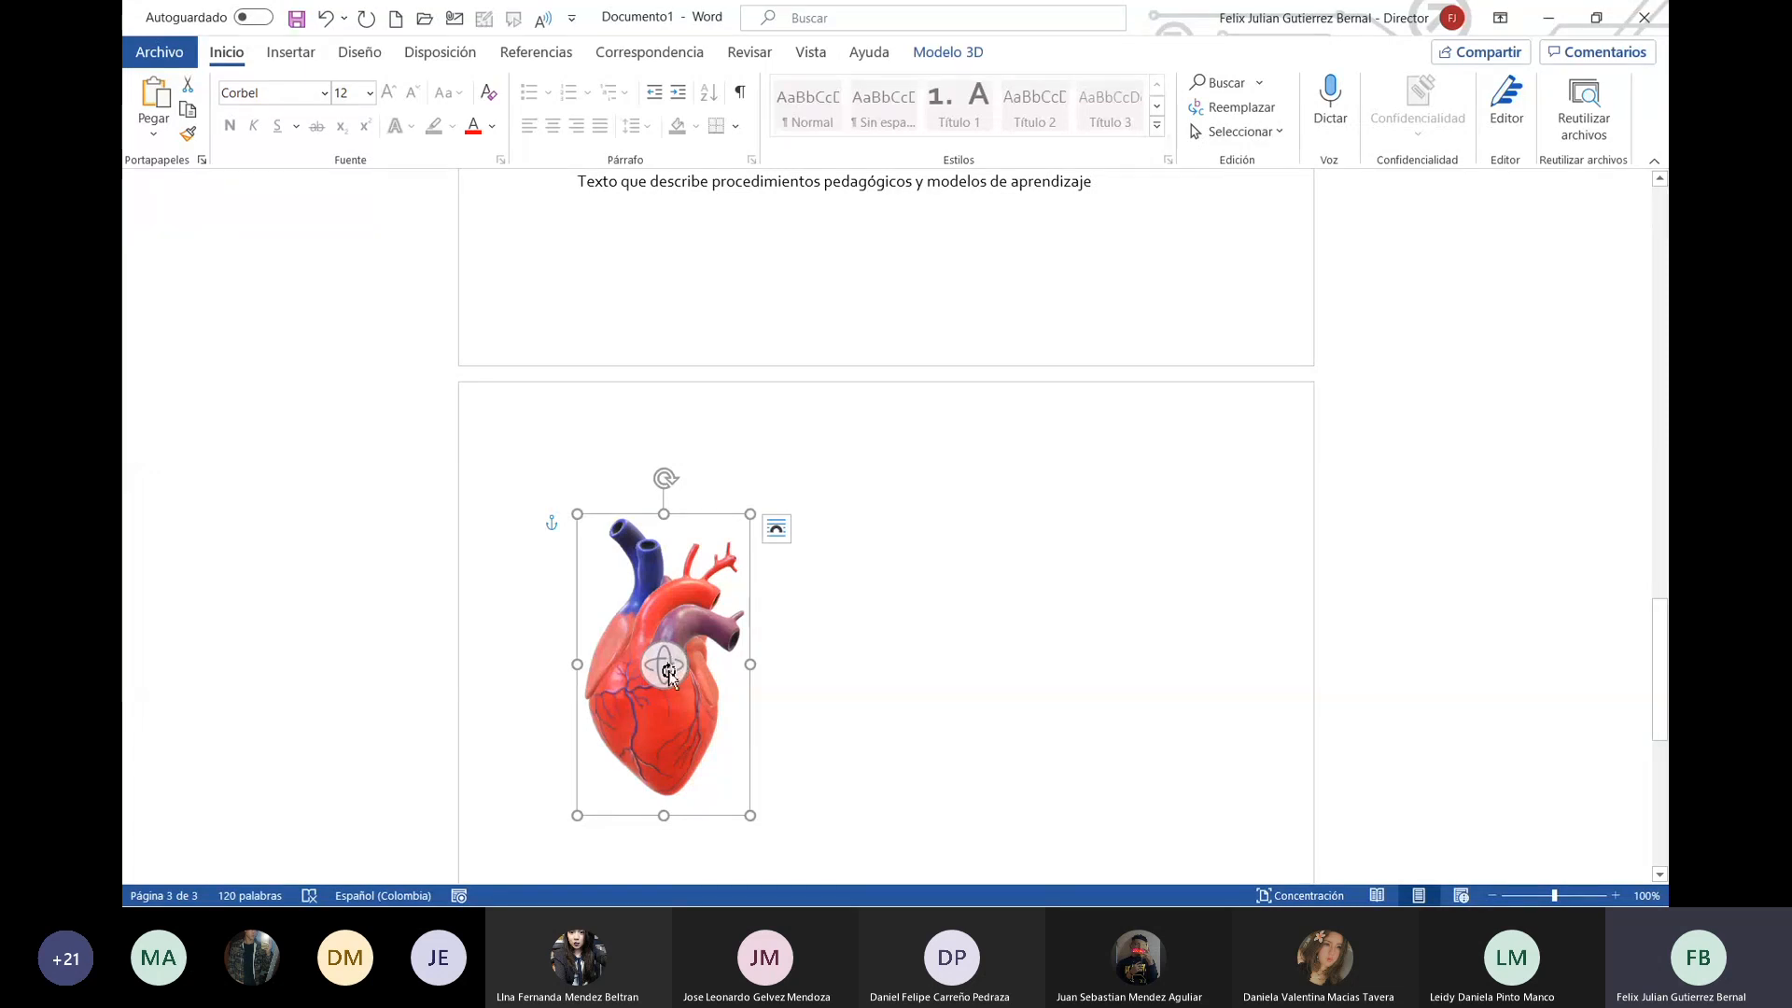
pyautogui.moveTo(661, 700); pyautogui.dragTo(429, 732)
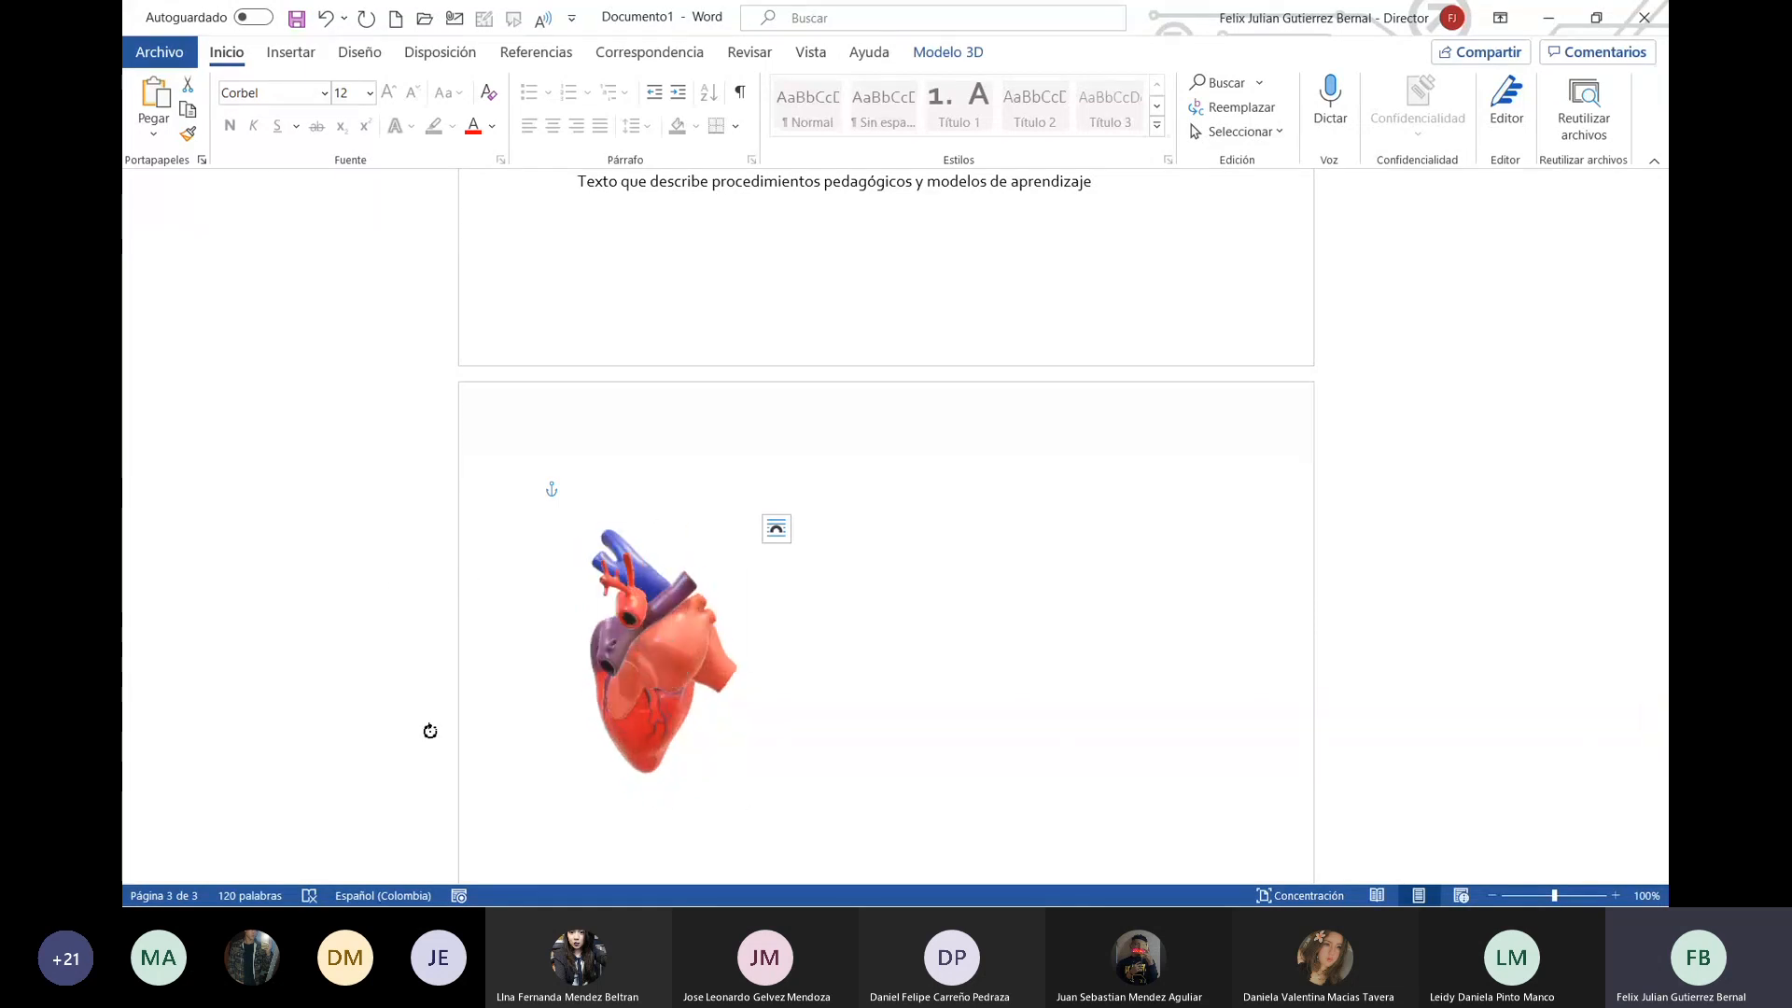
pyautogui.click(819, 715)
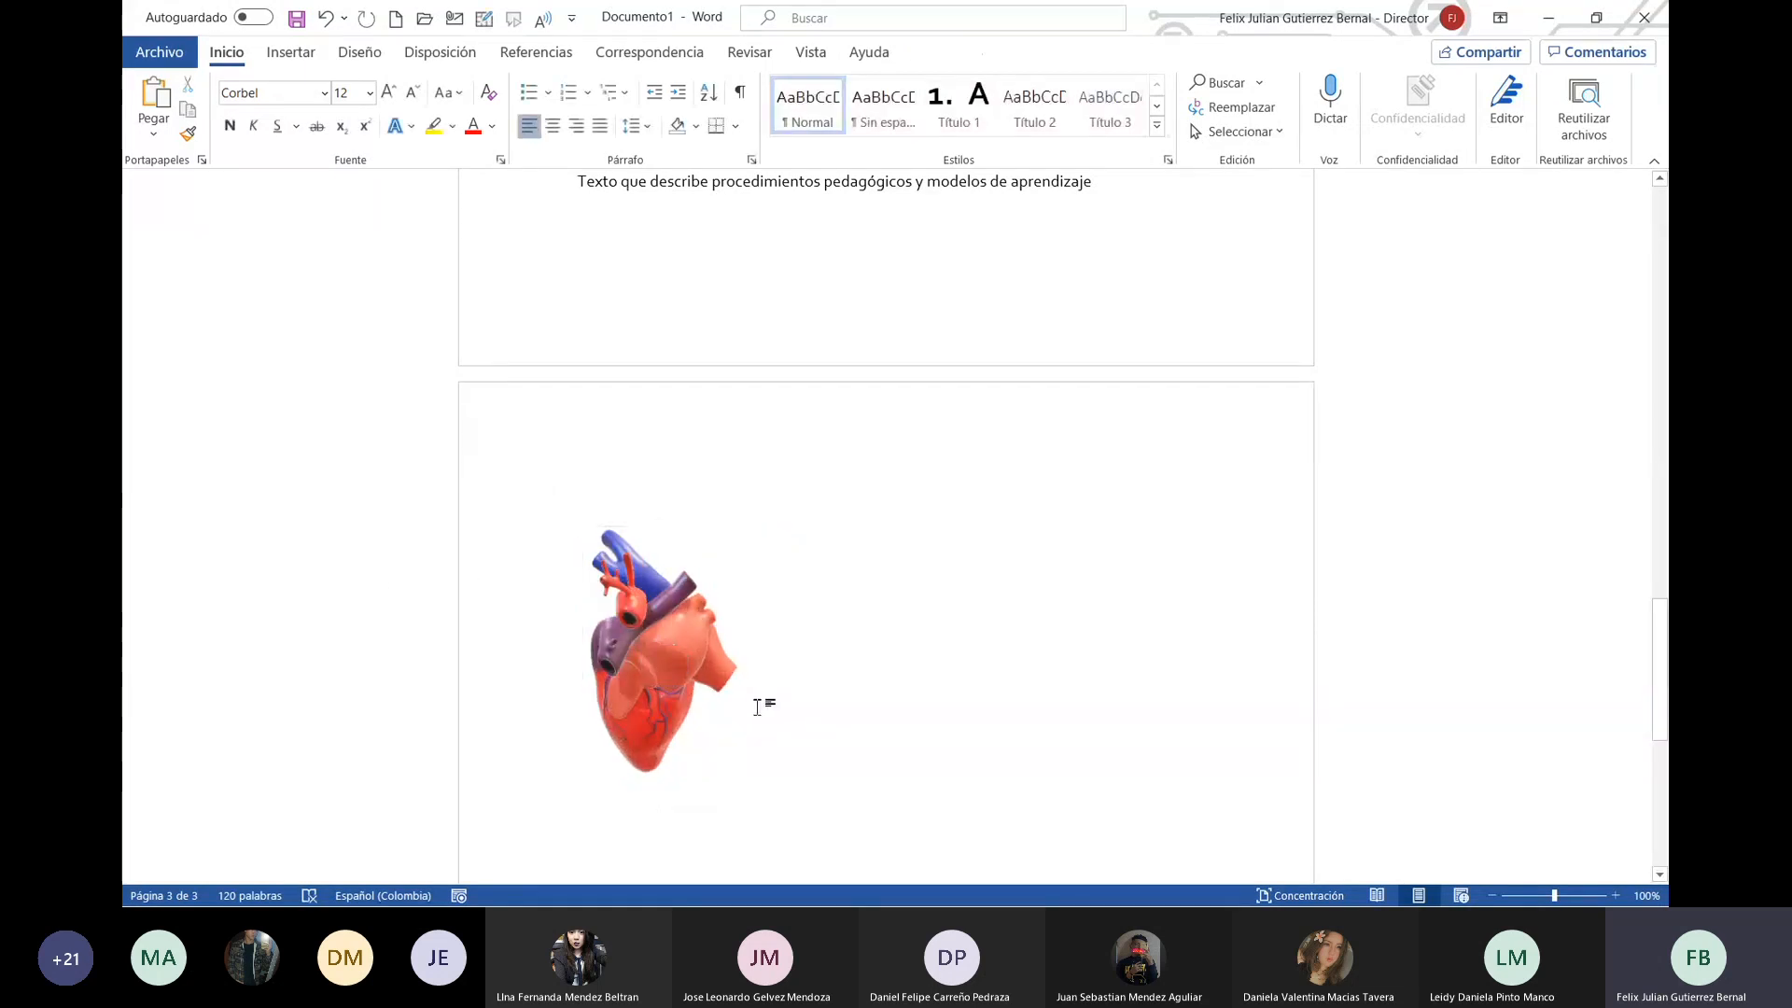
pyautogui.click(699, 670)
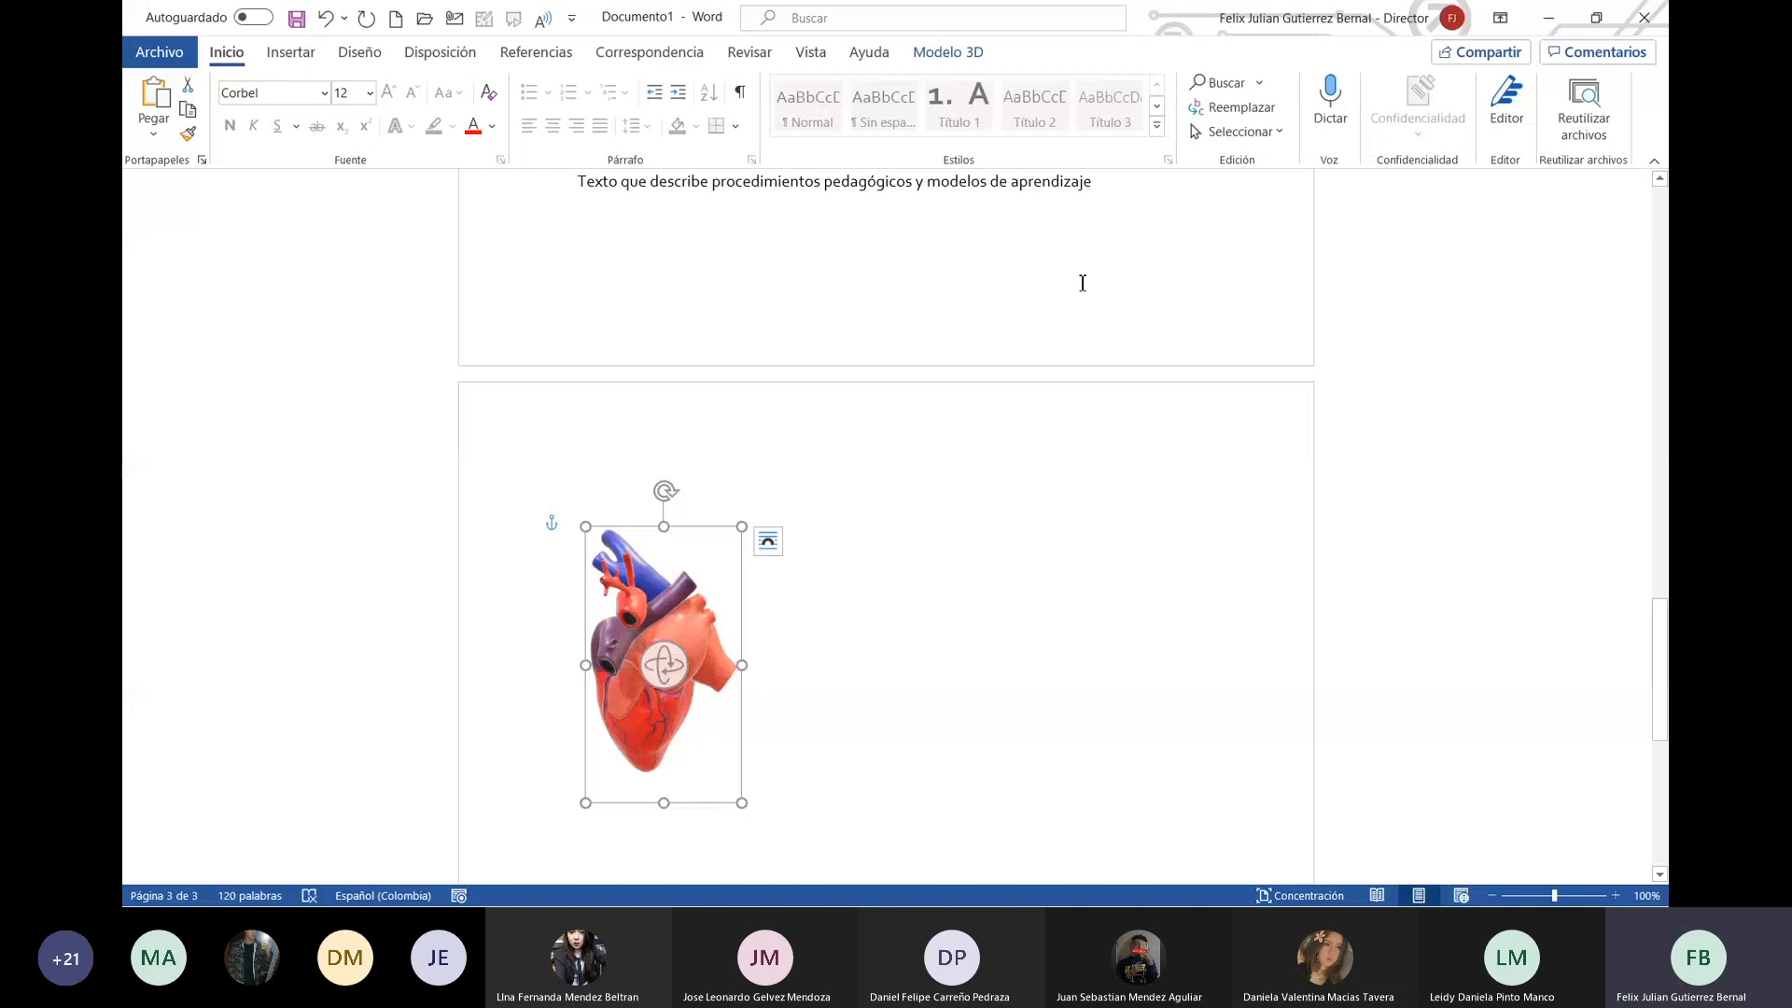
pyautogui.click(920, 719)
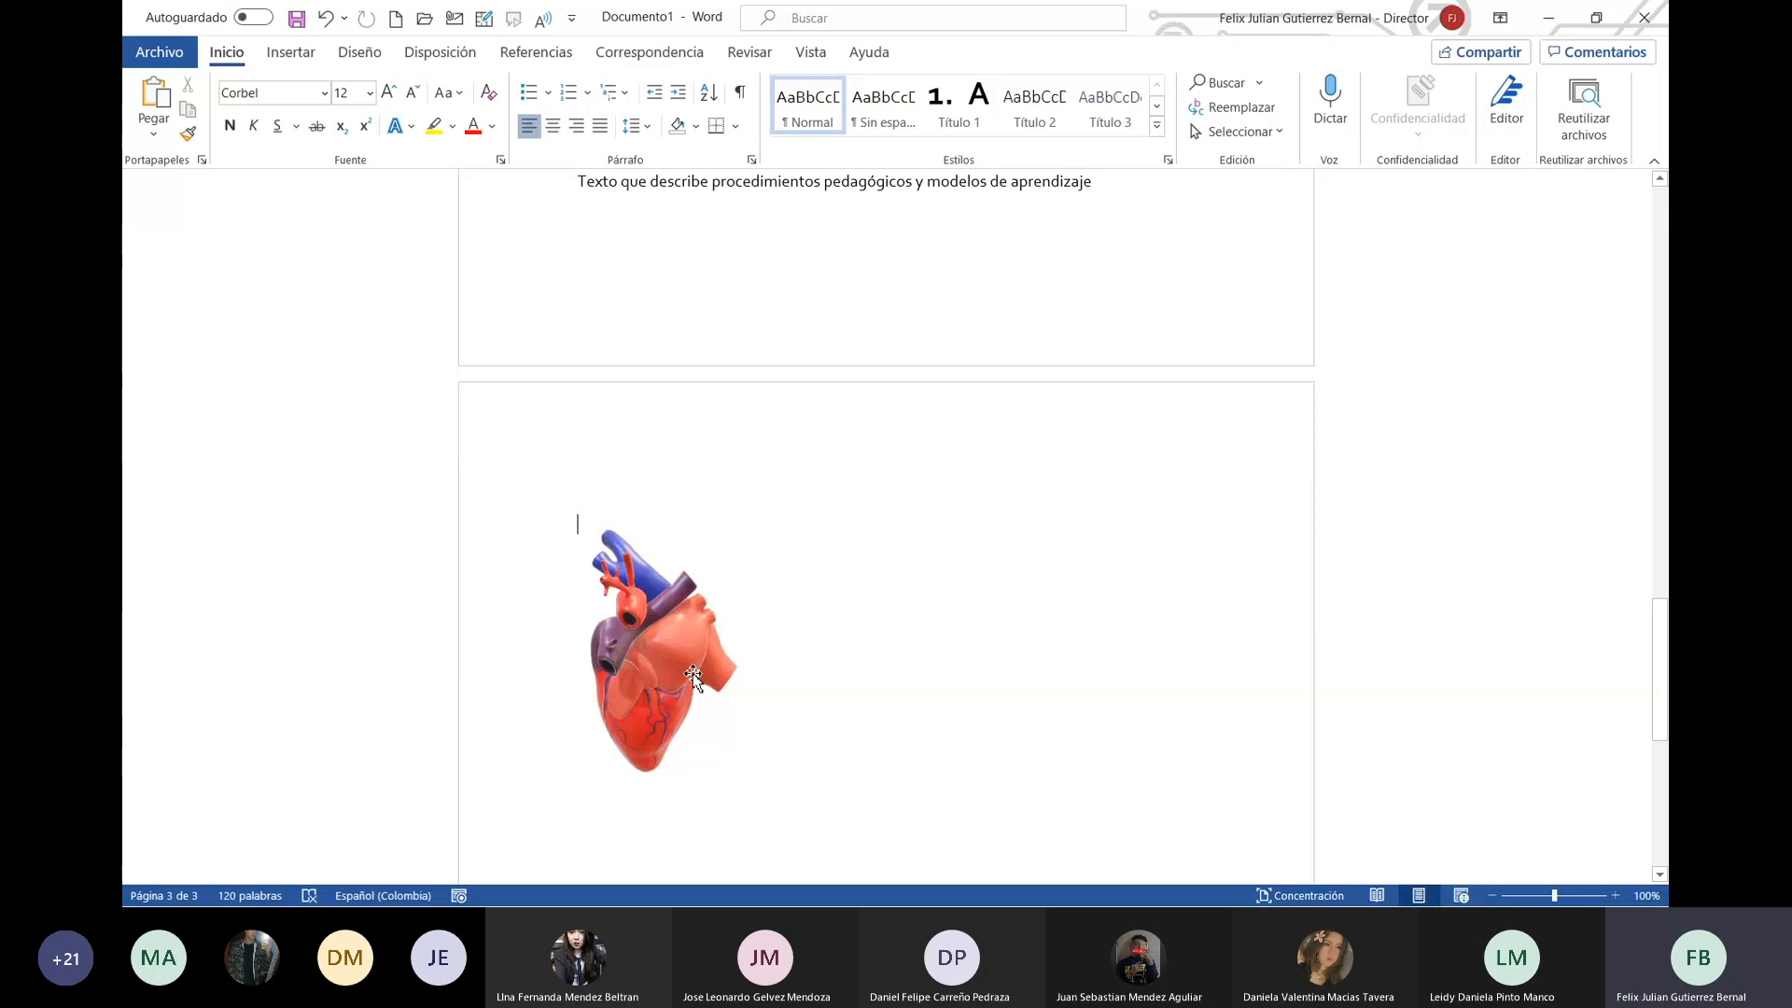
# Step: Open the Medicina category of the online 3D model library
pyautogui.click(290, 53)
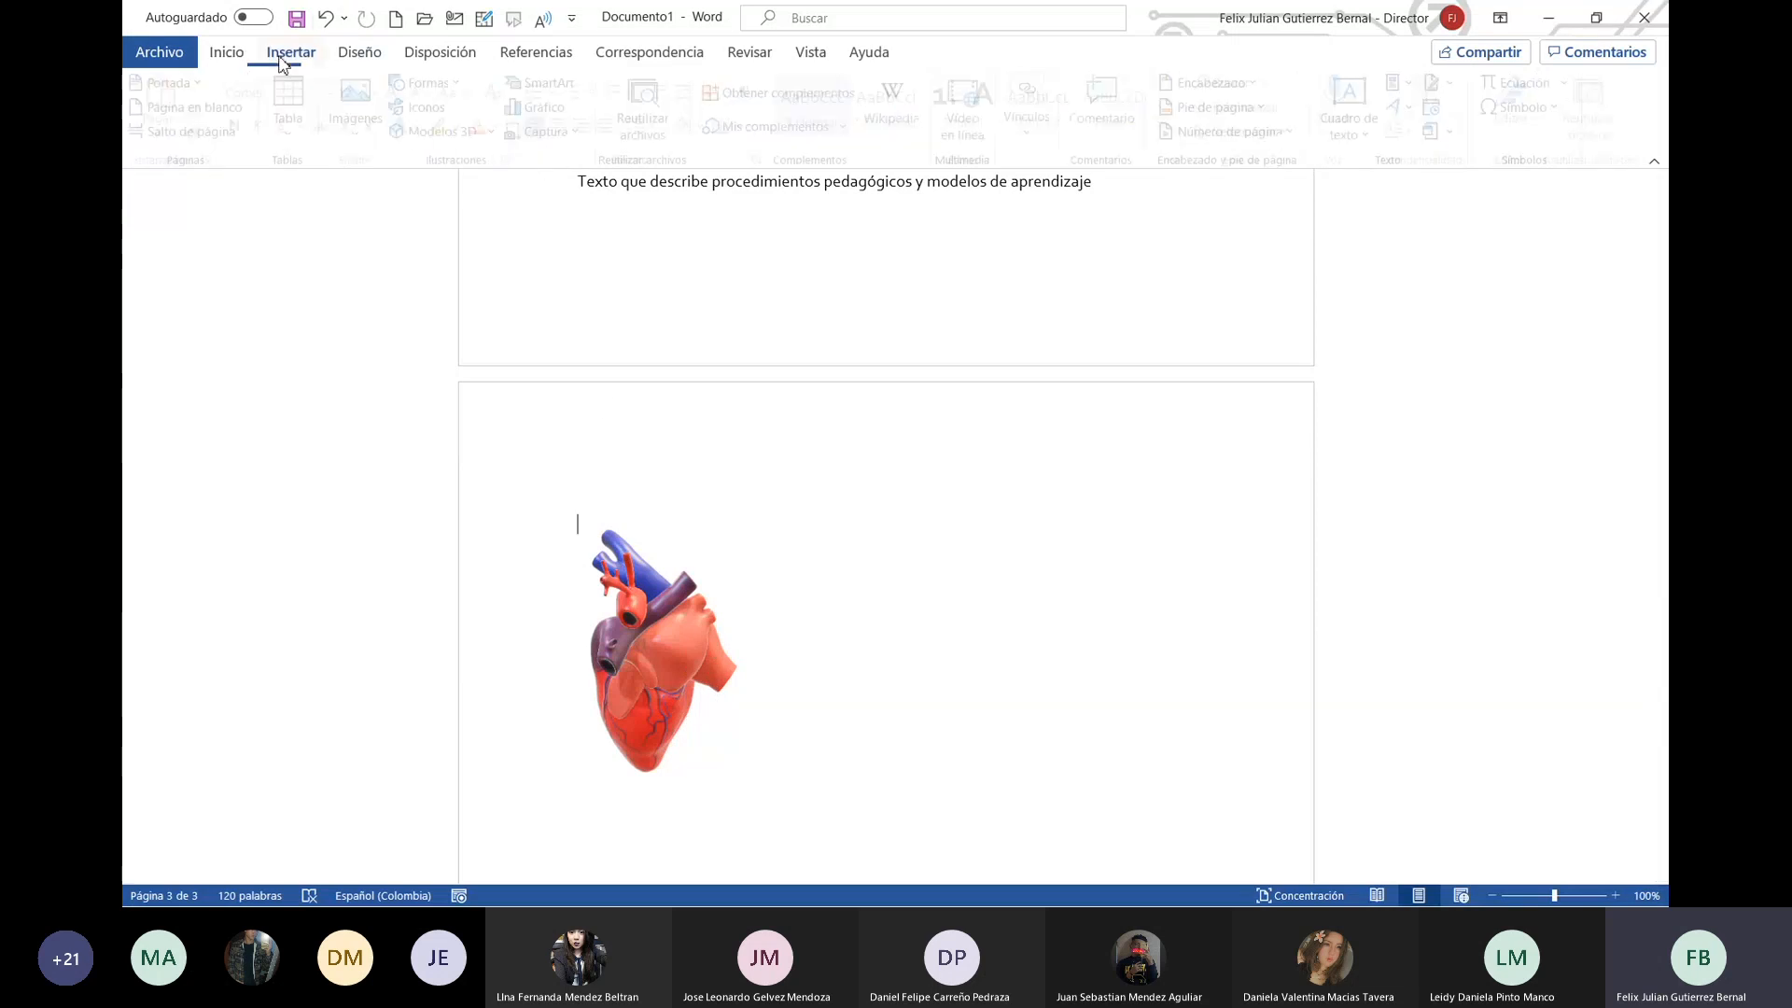
pyautogui.click(495, 134)
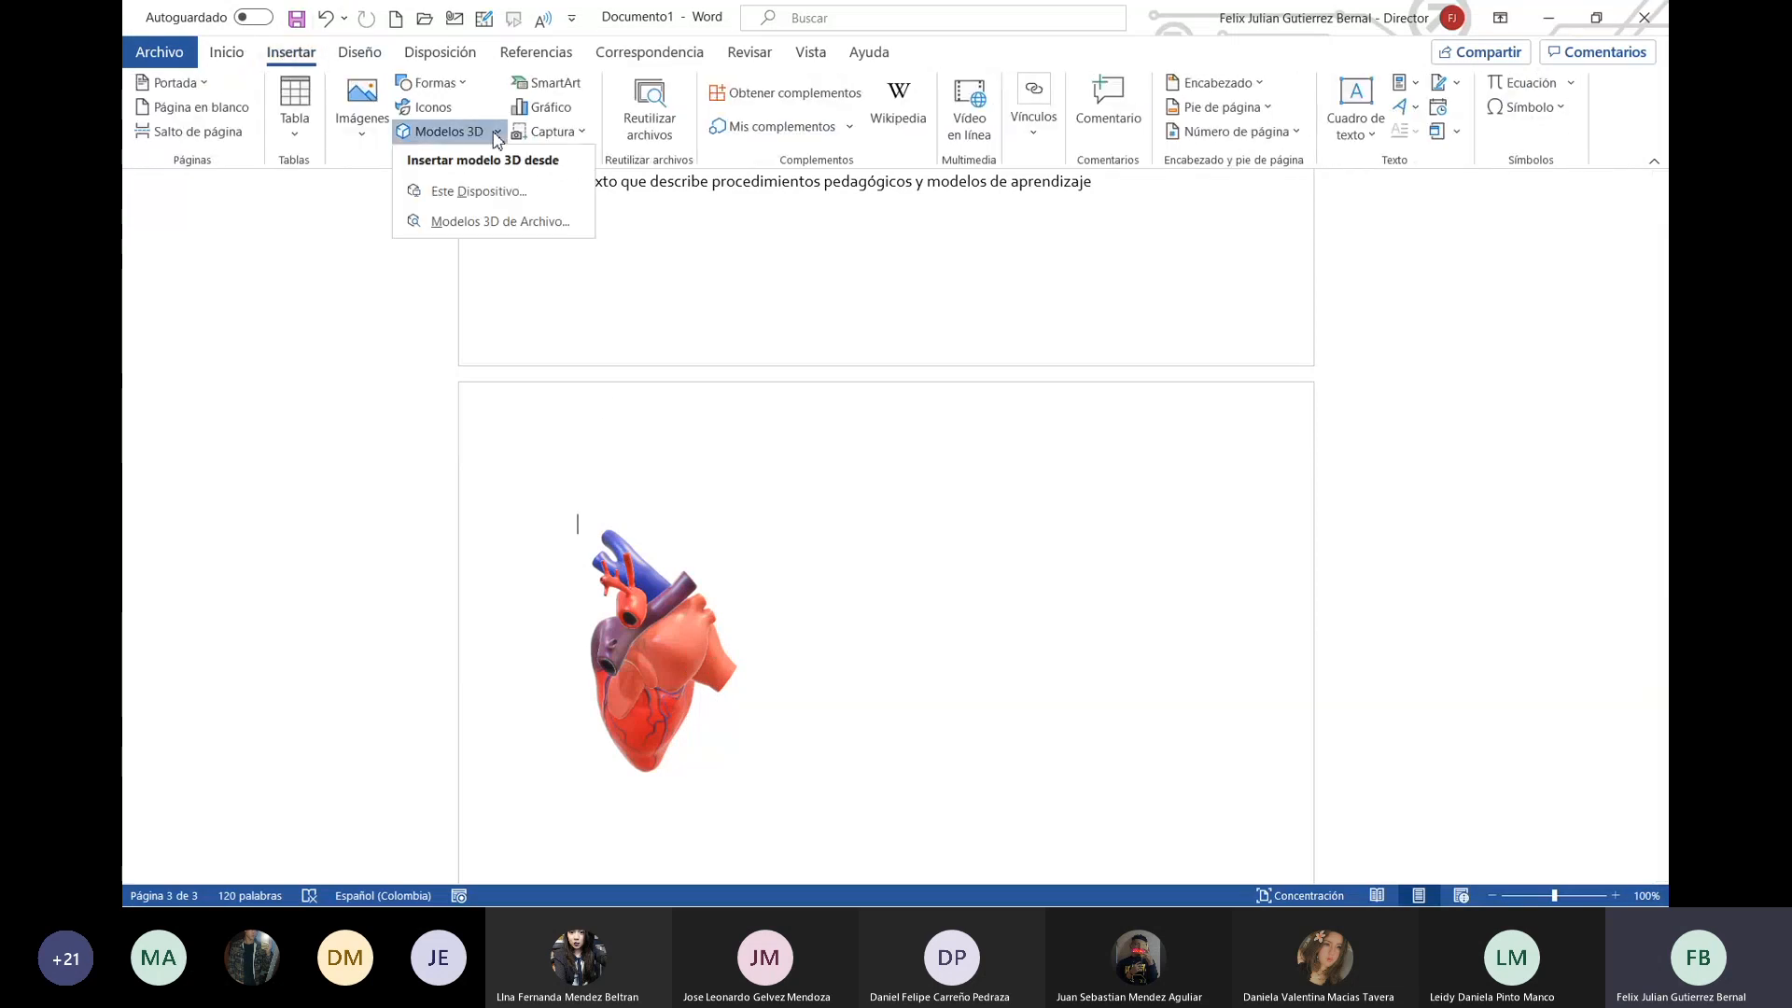
pyautogui.click(489, 221)
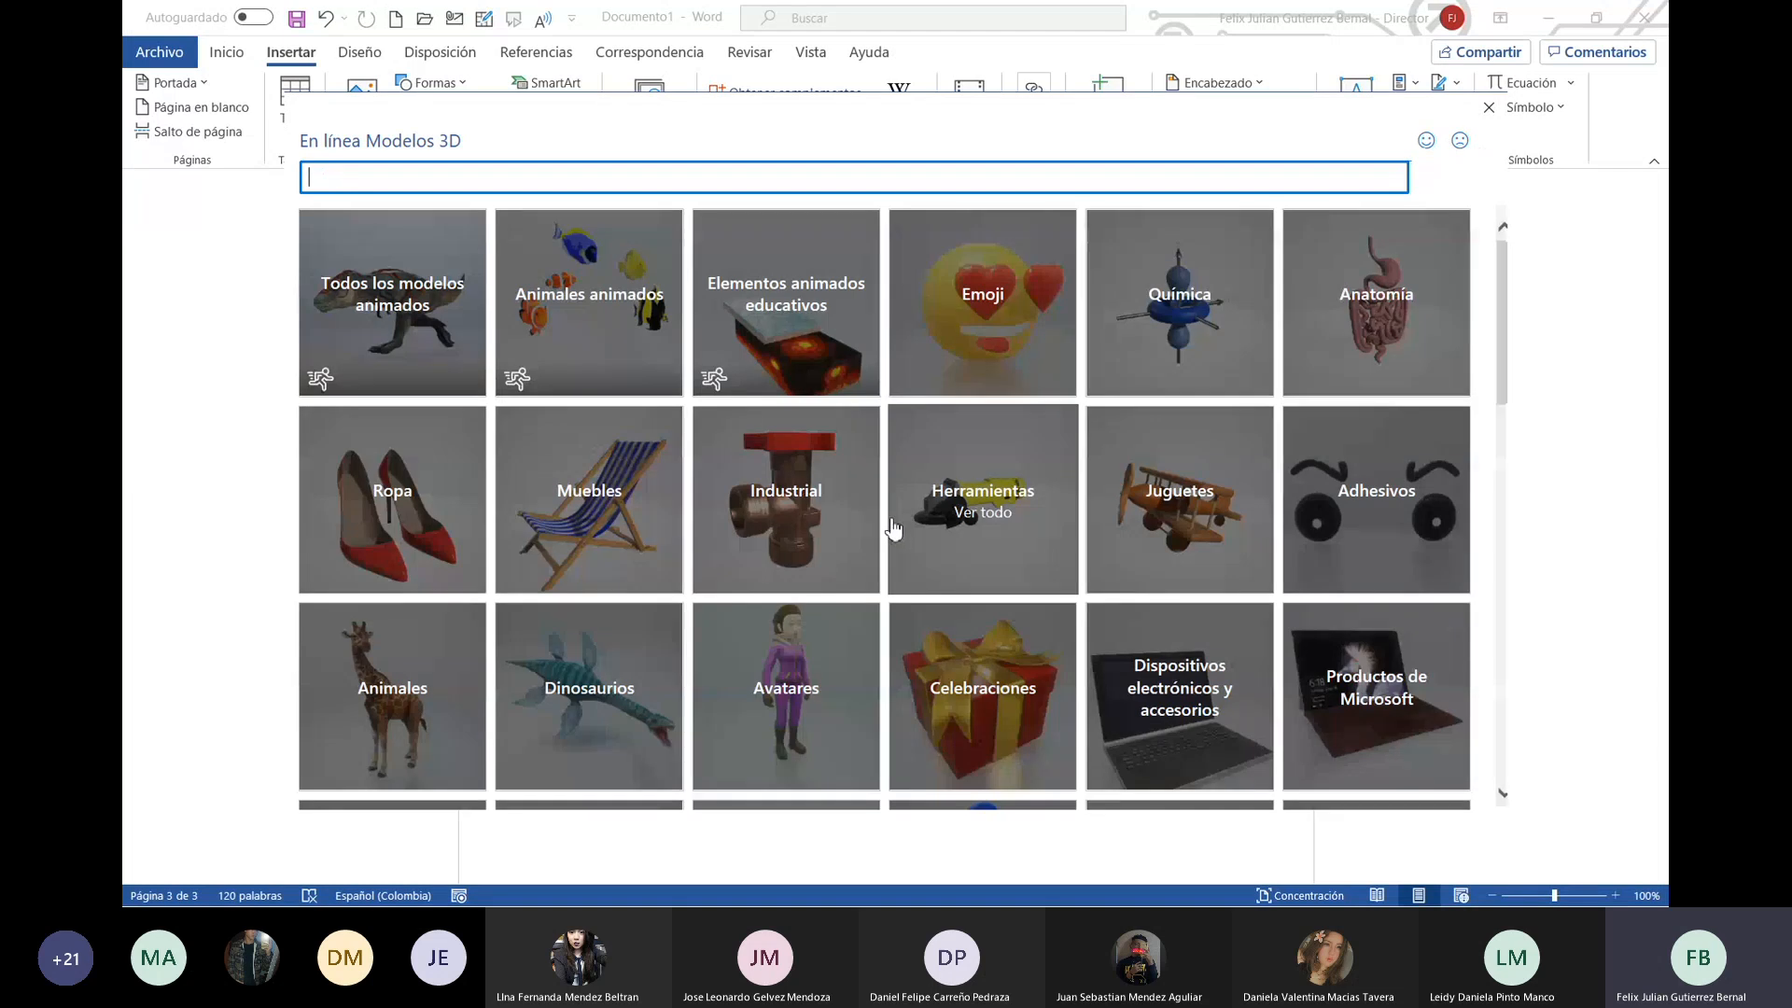
pyautogui.scroll(-15, 898, 532)
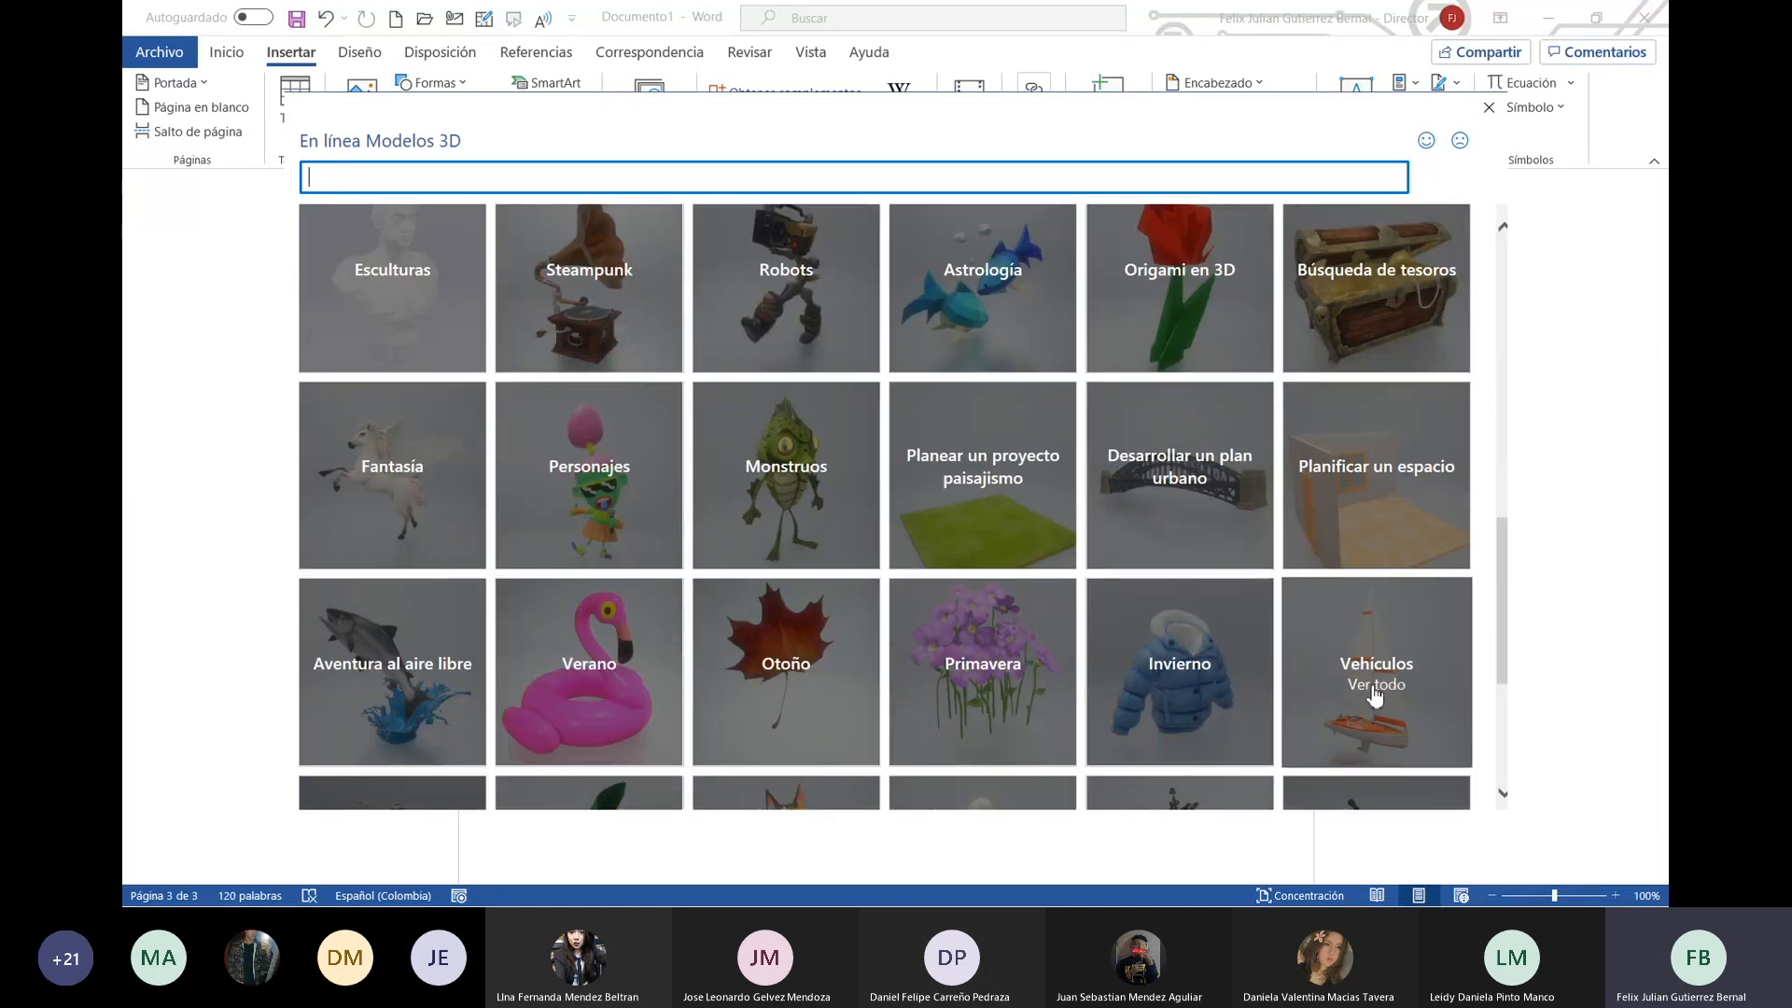
pyautogui.click(1152, 719)
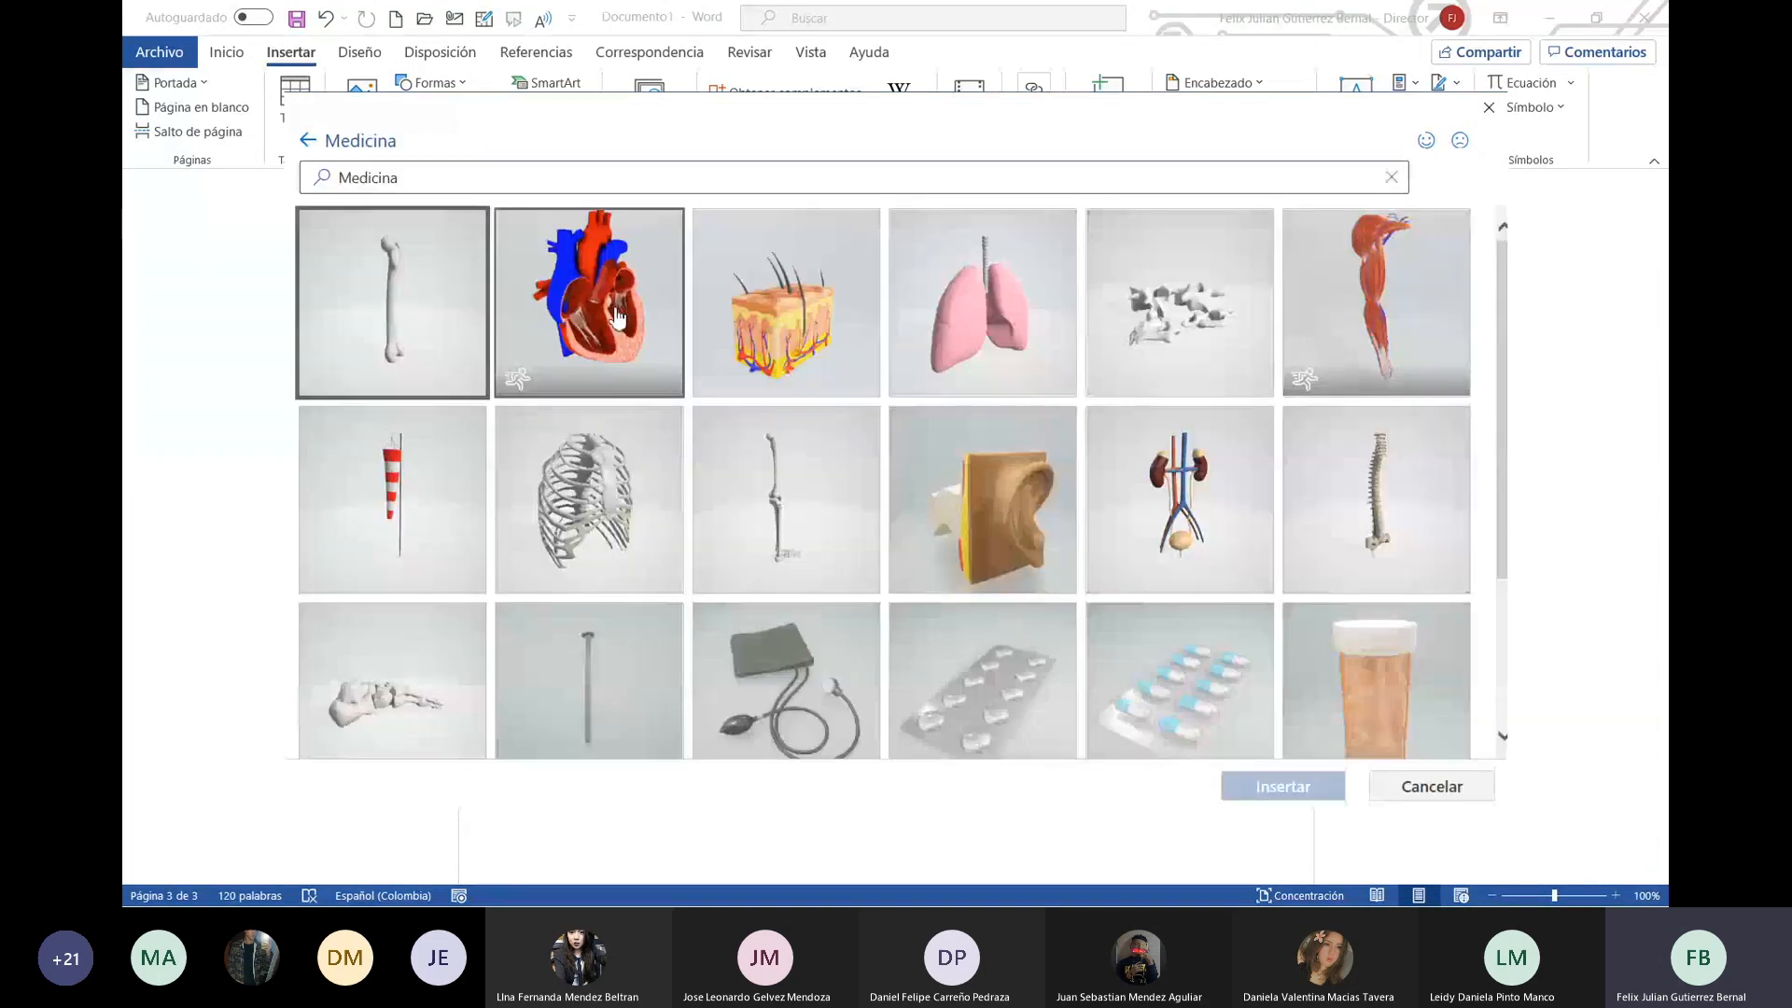
# Step: Look through the Medicina models and insert the animated cross-section heart model into the page
pyautogui.click(615, 313)
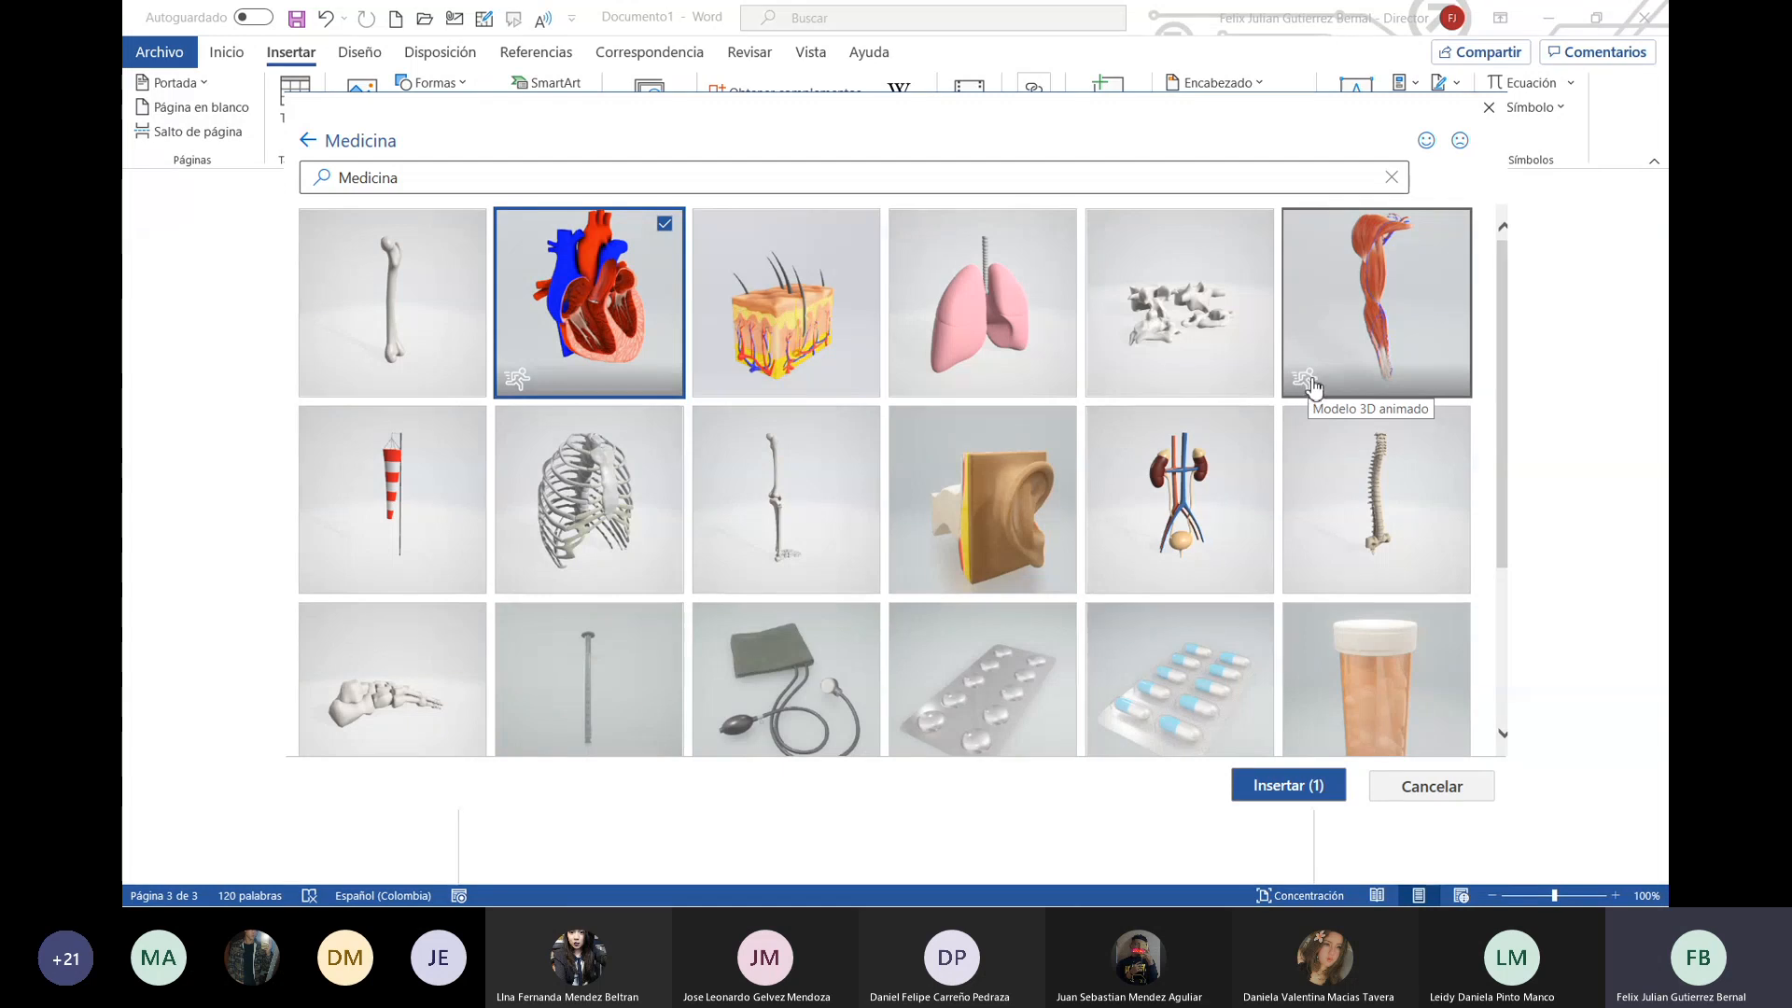
pyautogui.scroll(-3, 1307, 387)
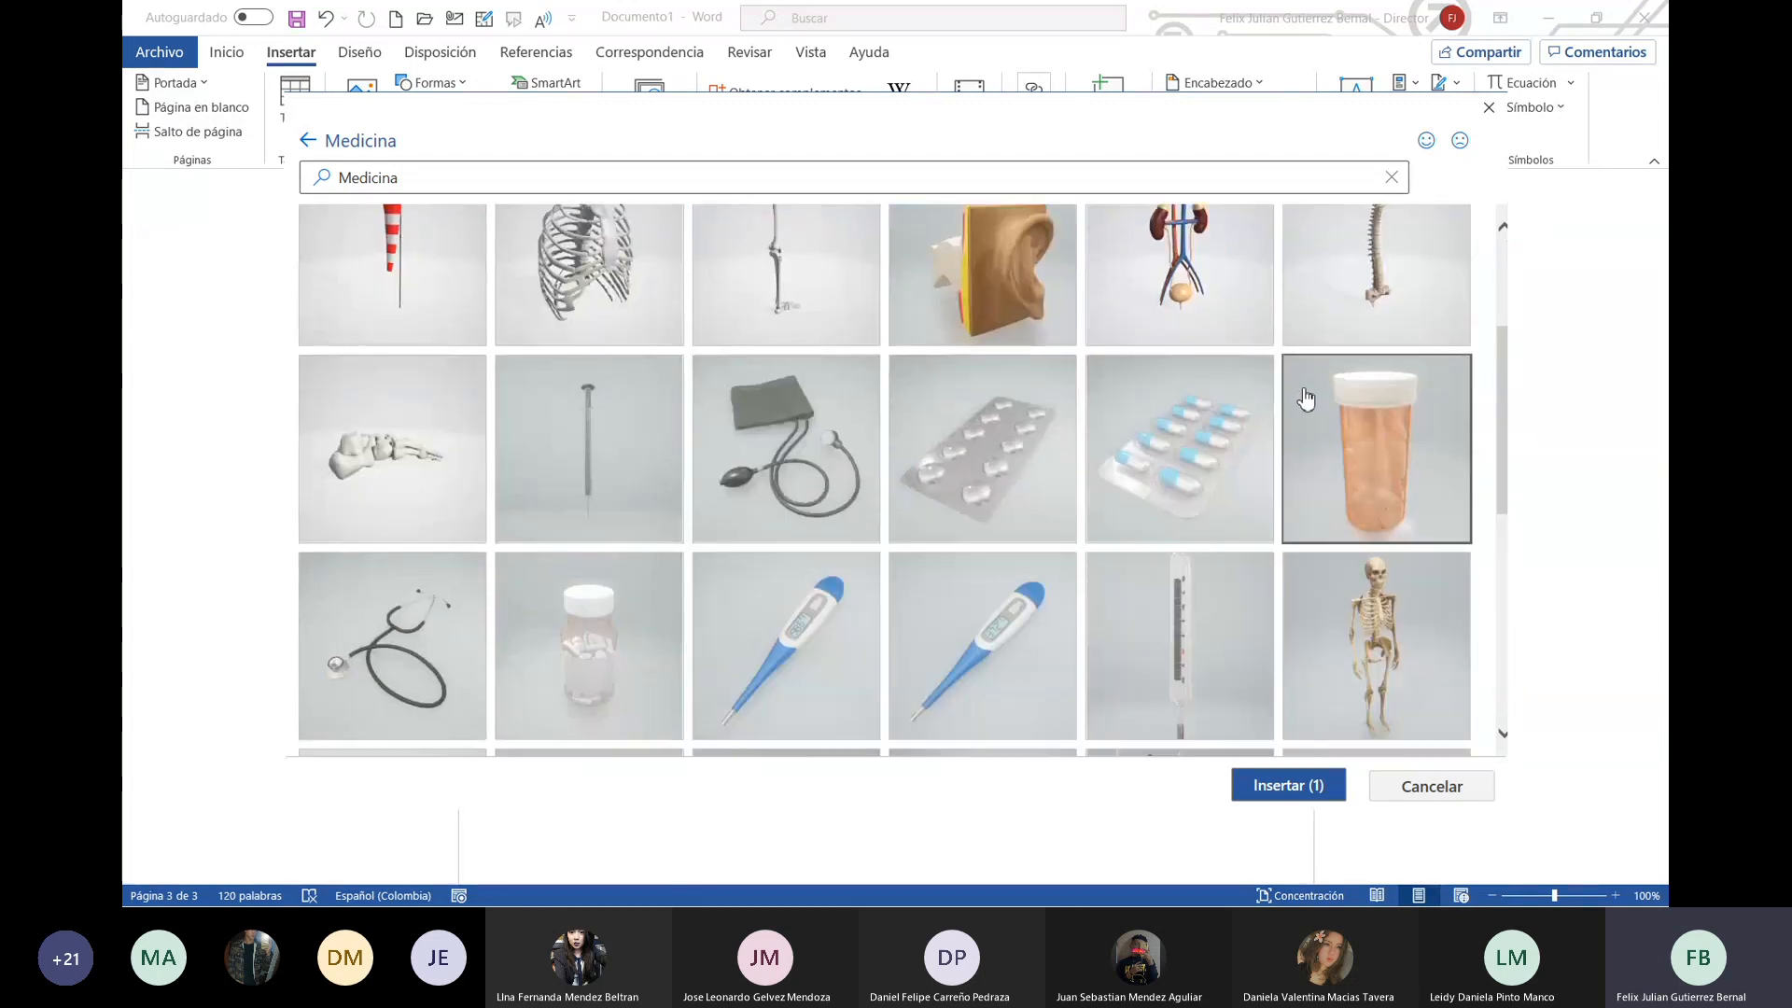
pyautogui.scroll(-5, 1307, 512)
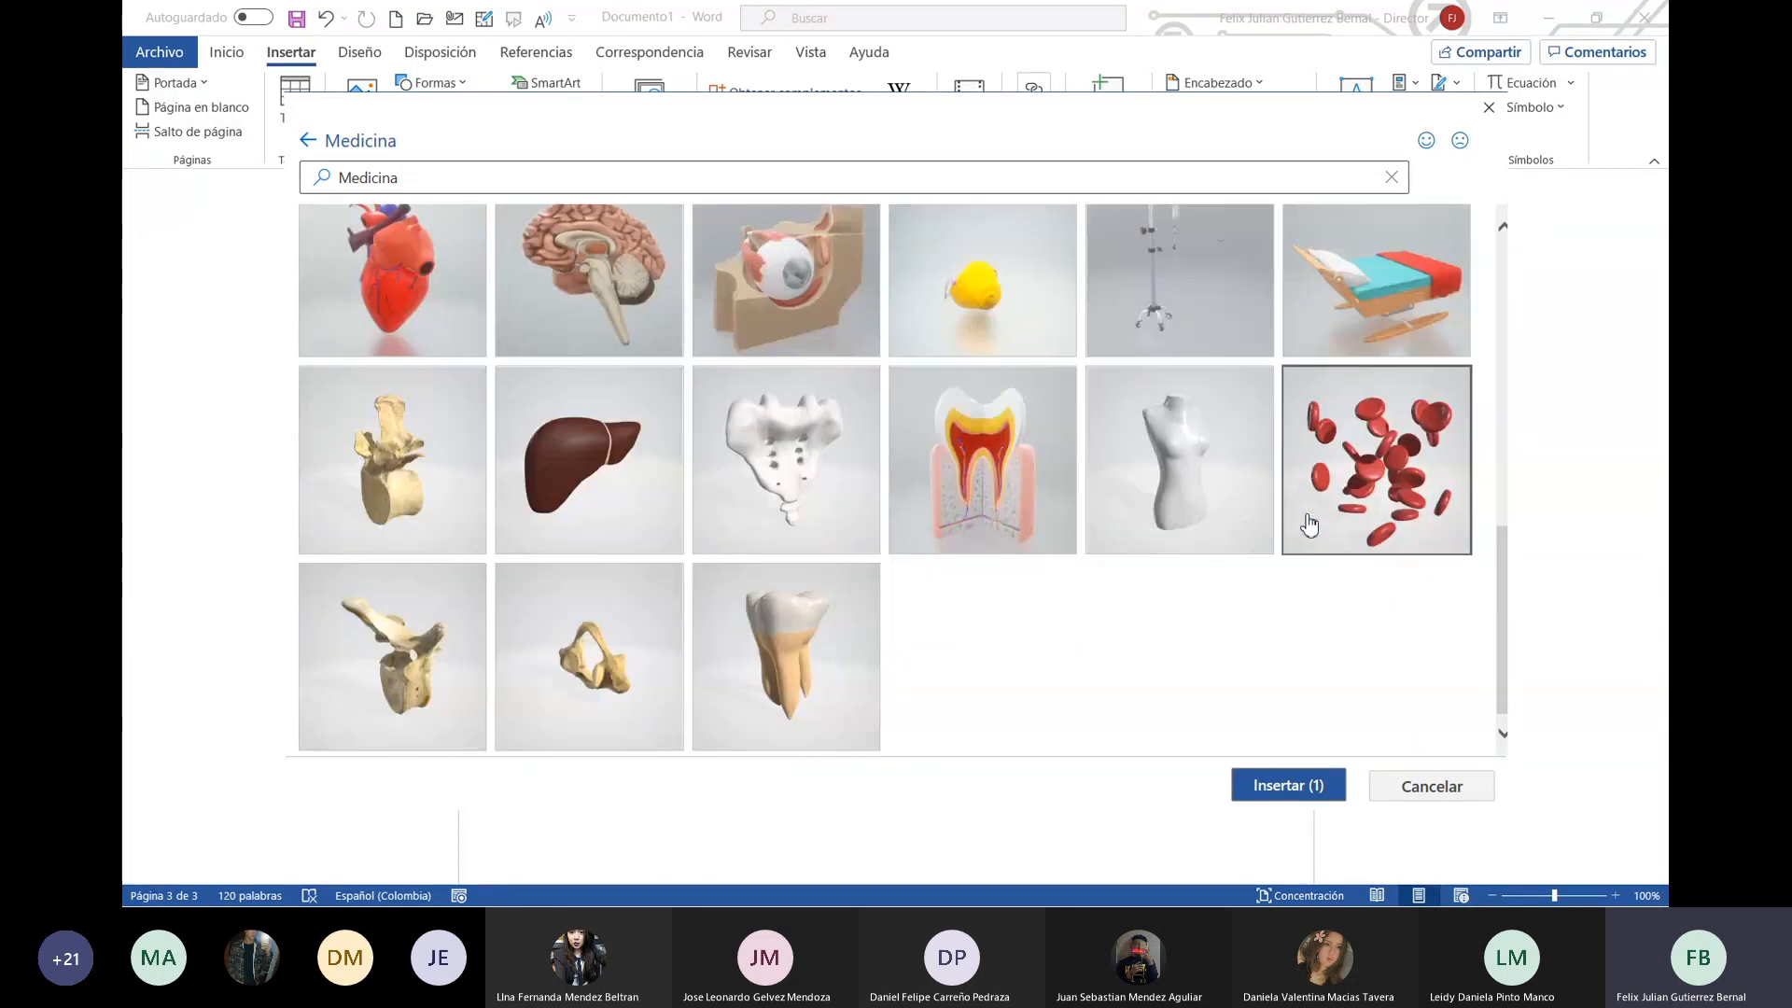
pyautogui.scroll(10, 1307, 523)
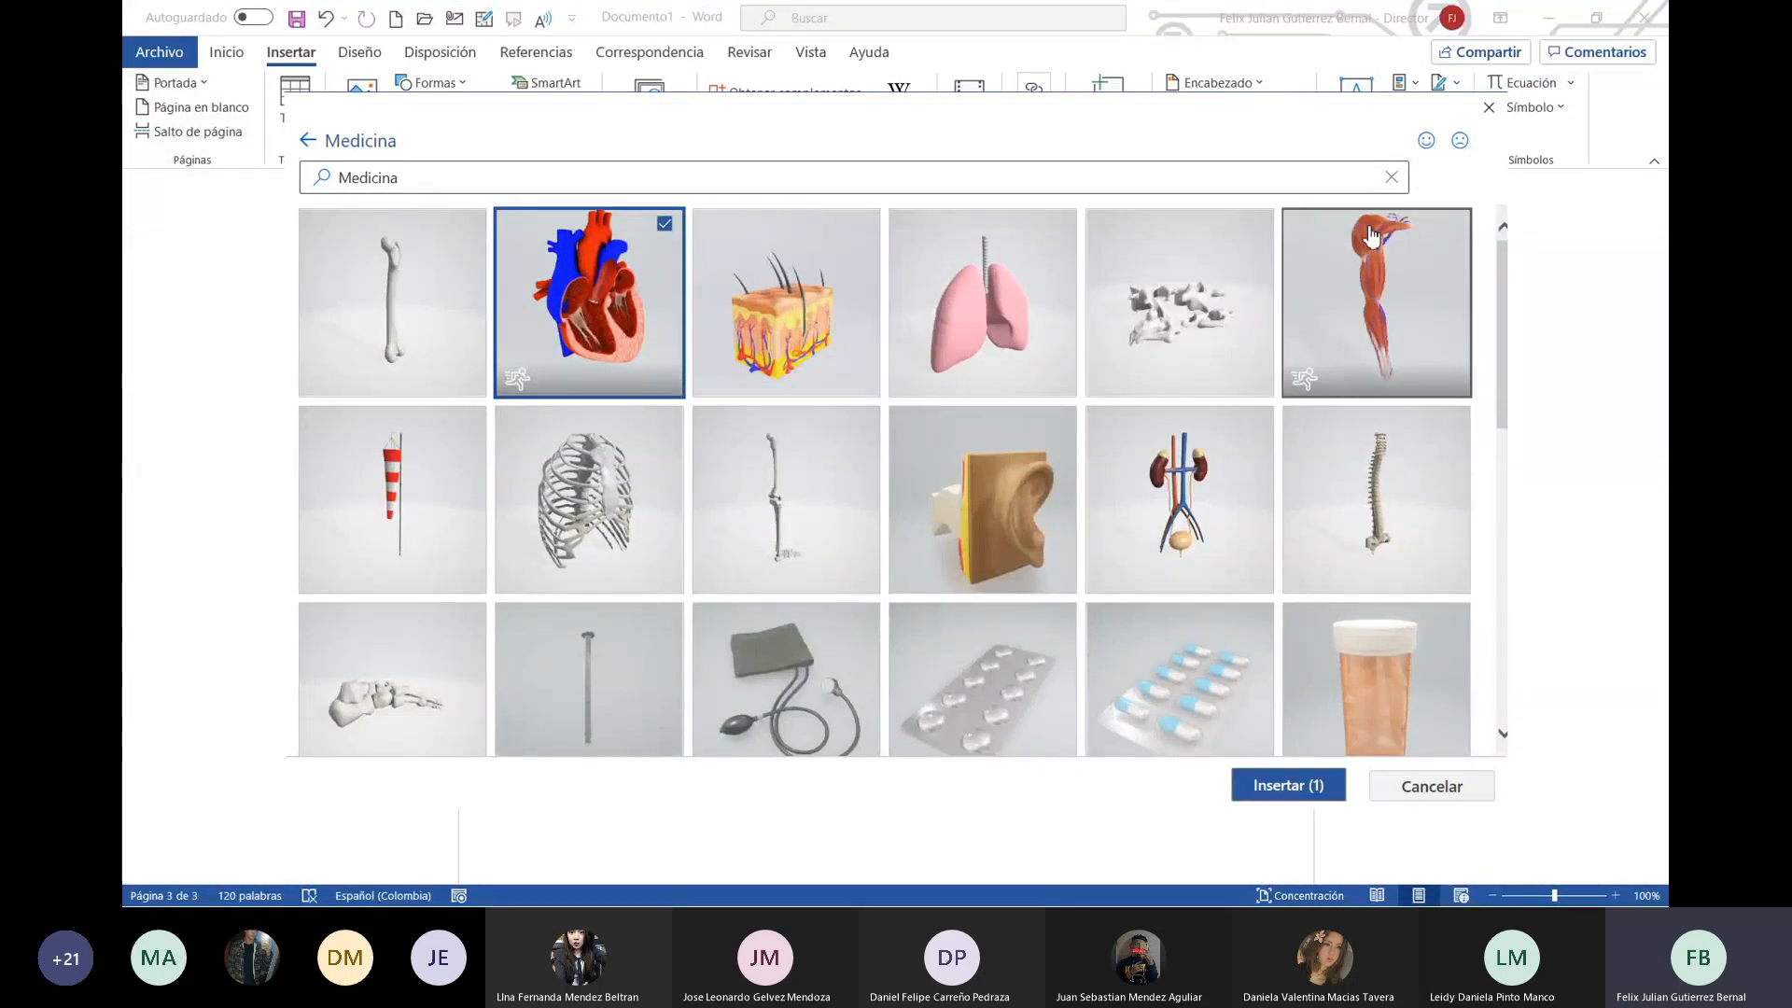
pyautogui.click(653, 305)
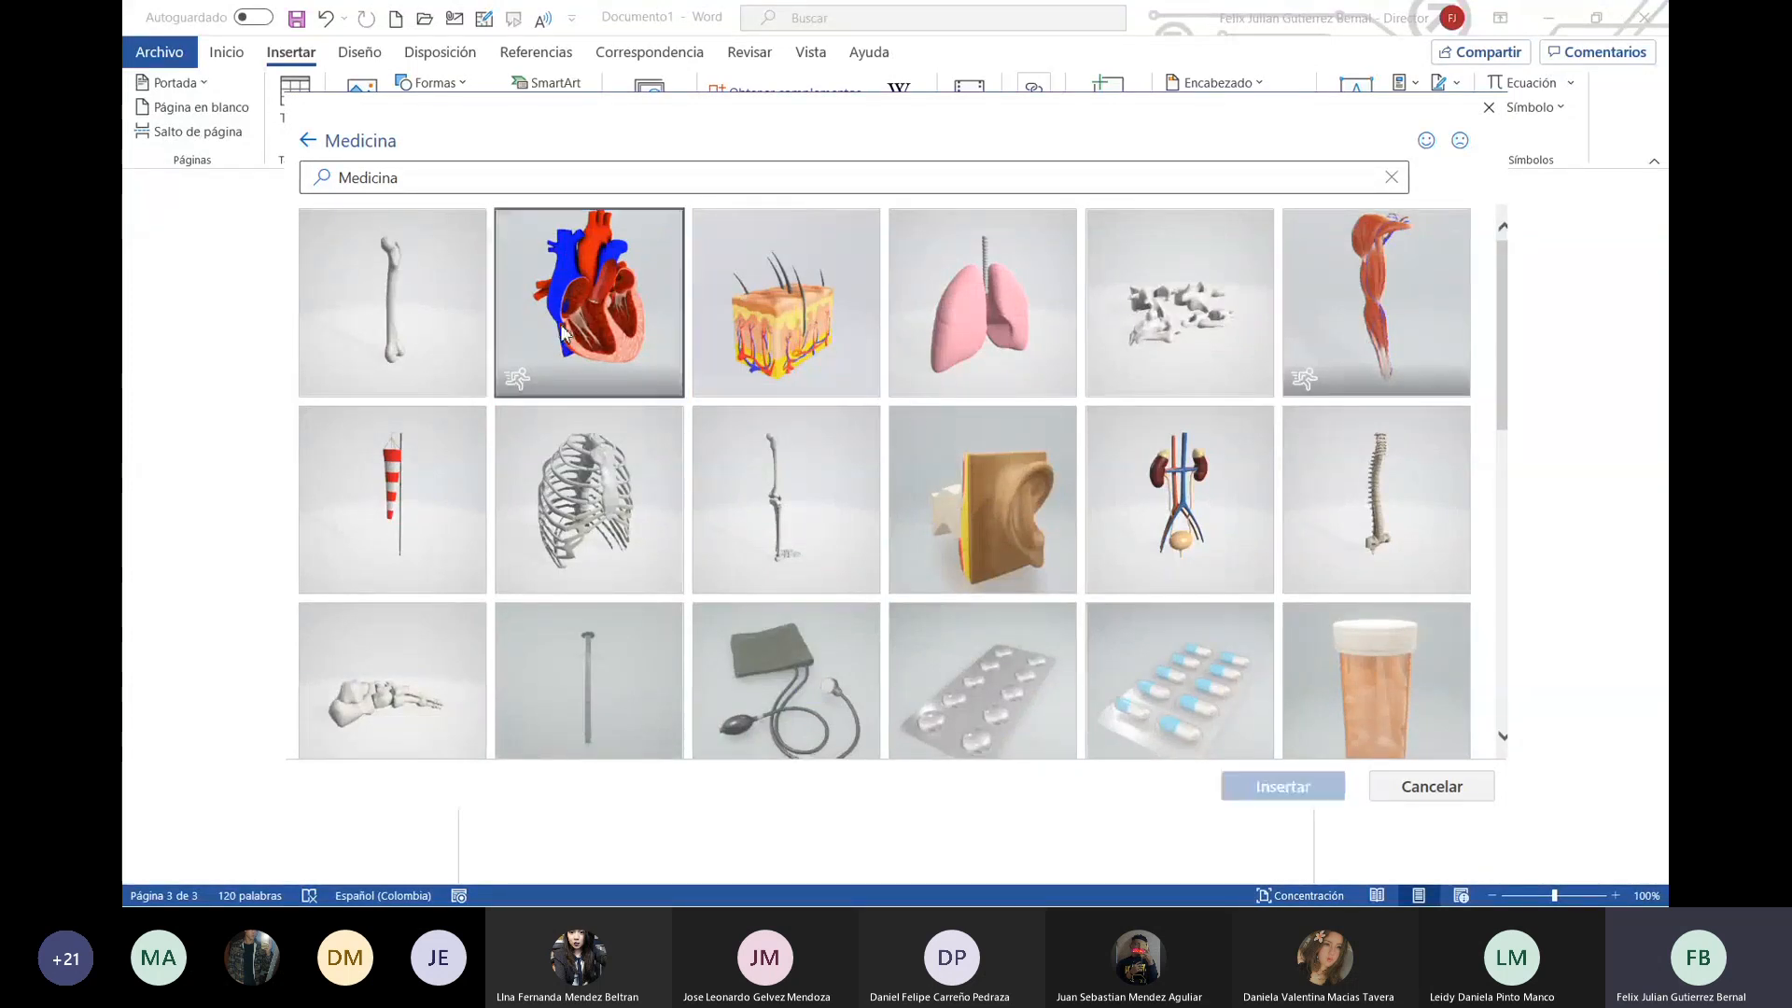
pyautogui.click(590, 340)
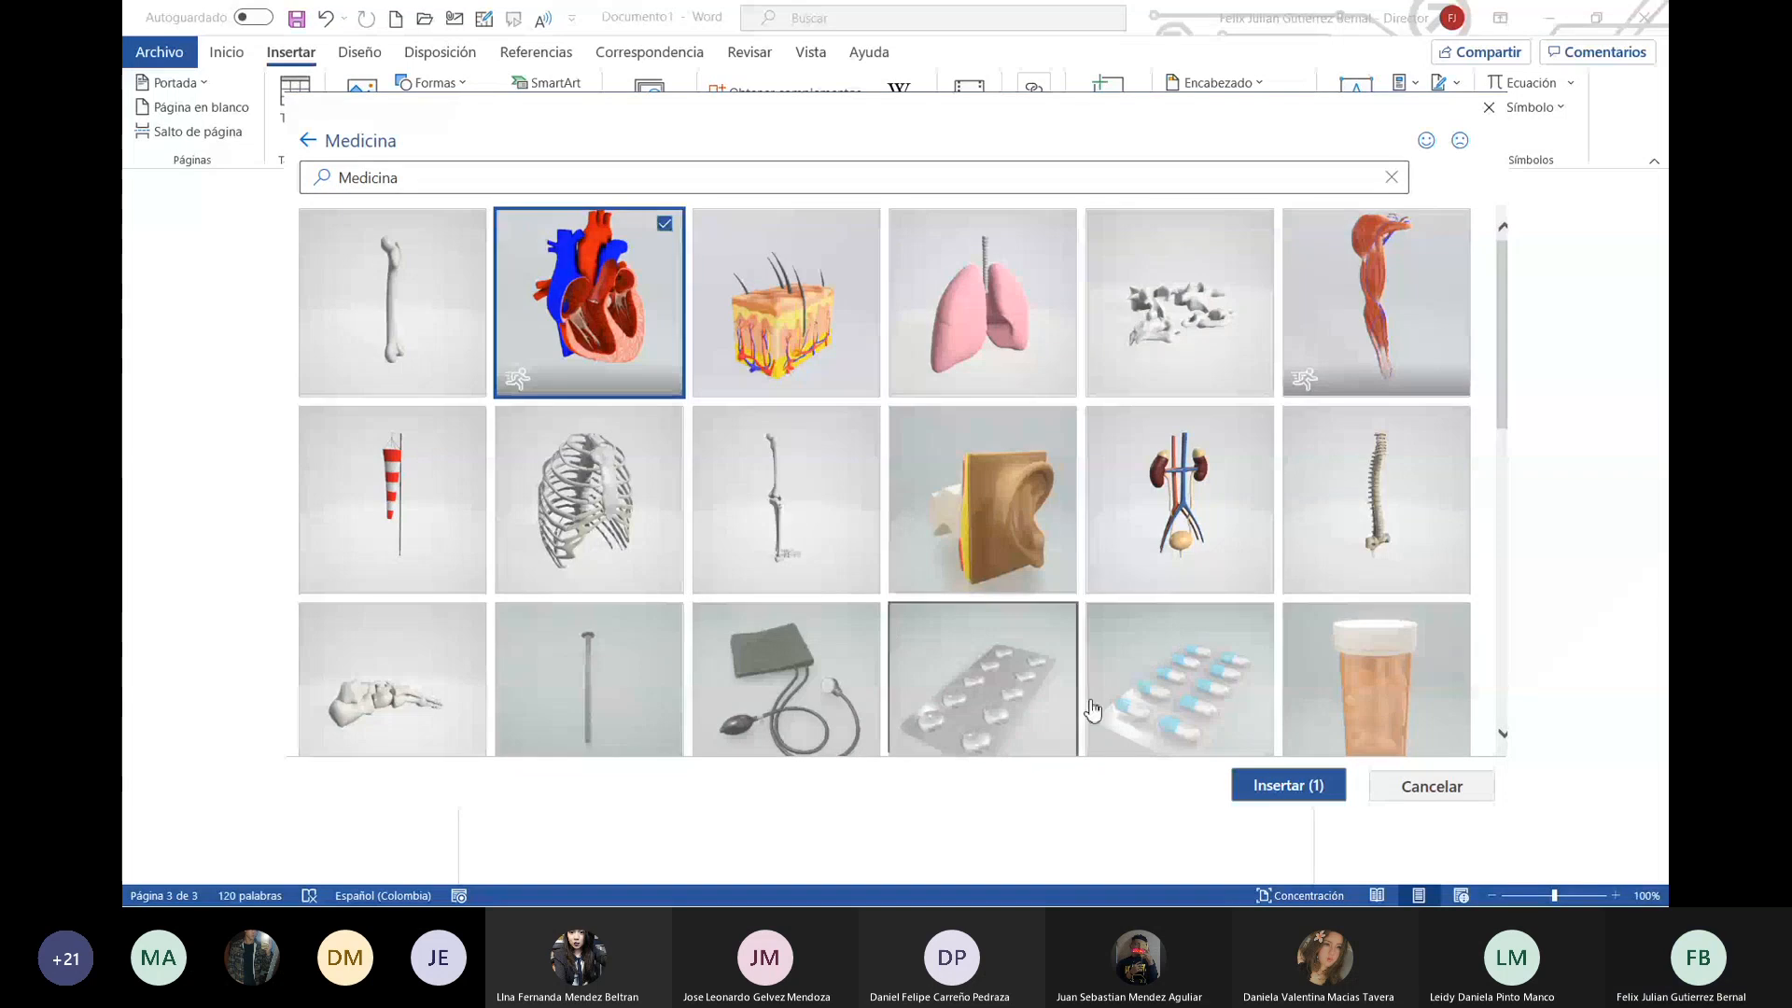
pyautogui.click(1288, 785)
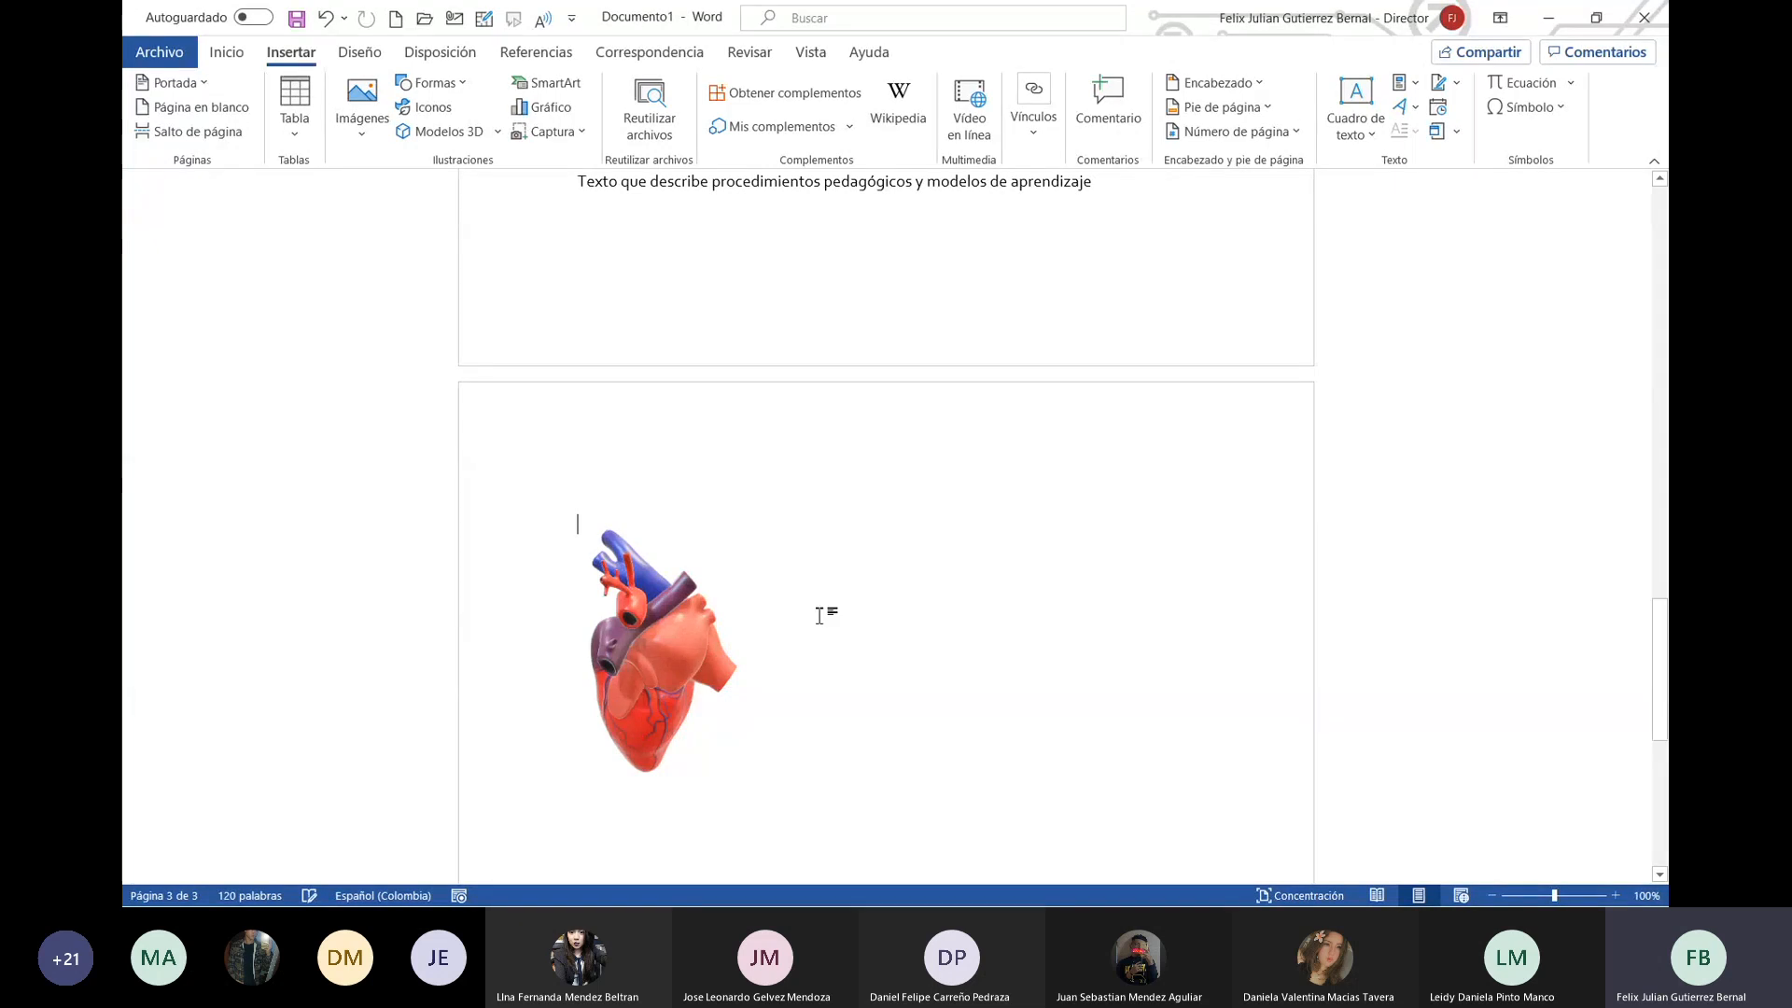
# Step: Place the cross-section heart to the right of the whole heart model on the page and deselect it
pyautogui.moveTo(741, 634); pyautogui.dragTo(1072, 613)
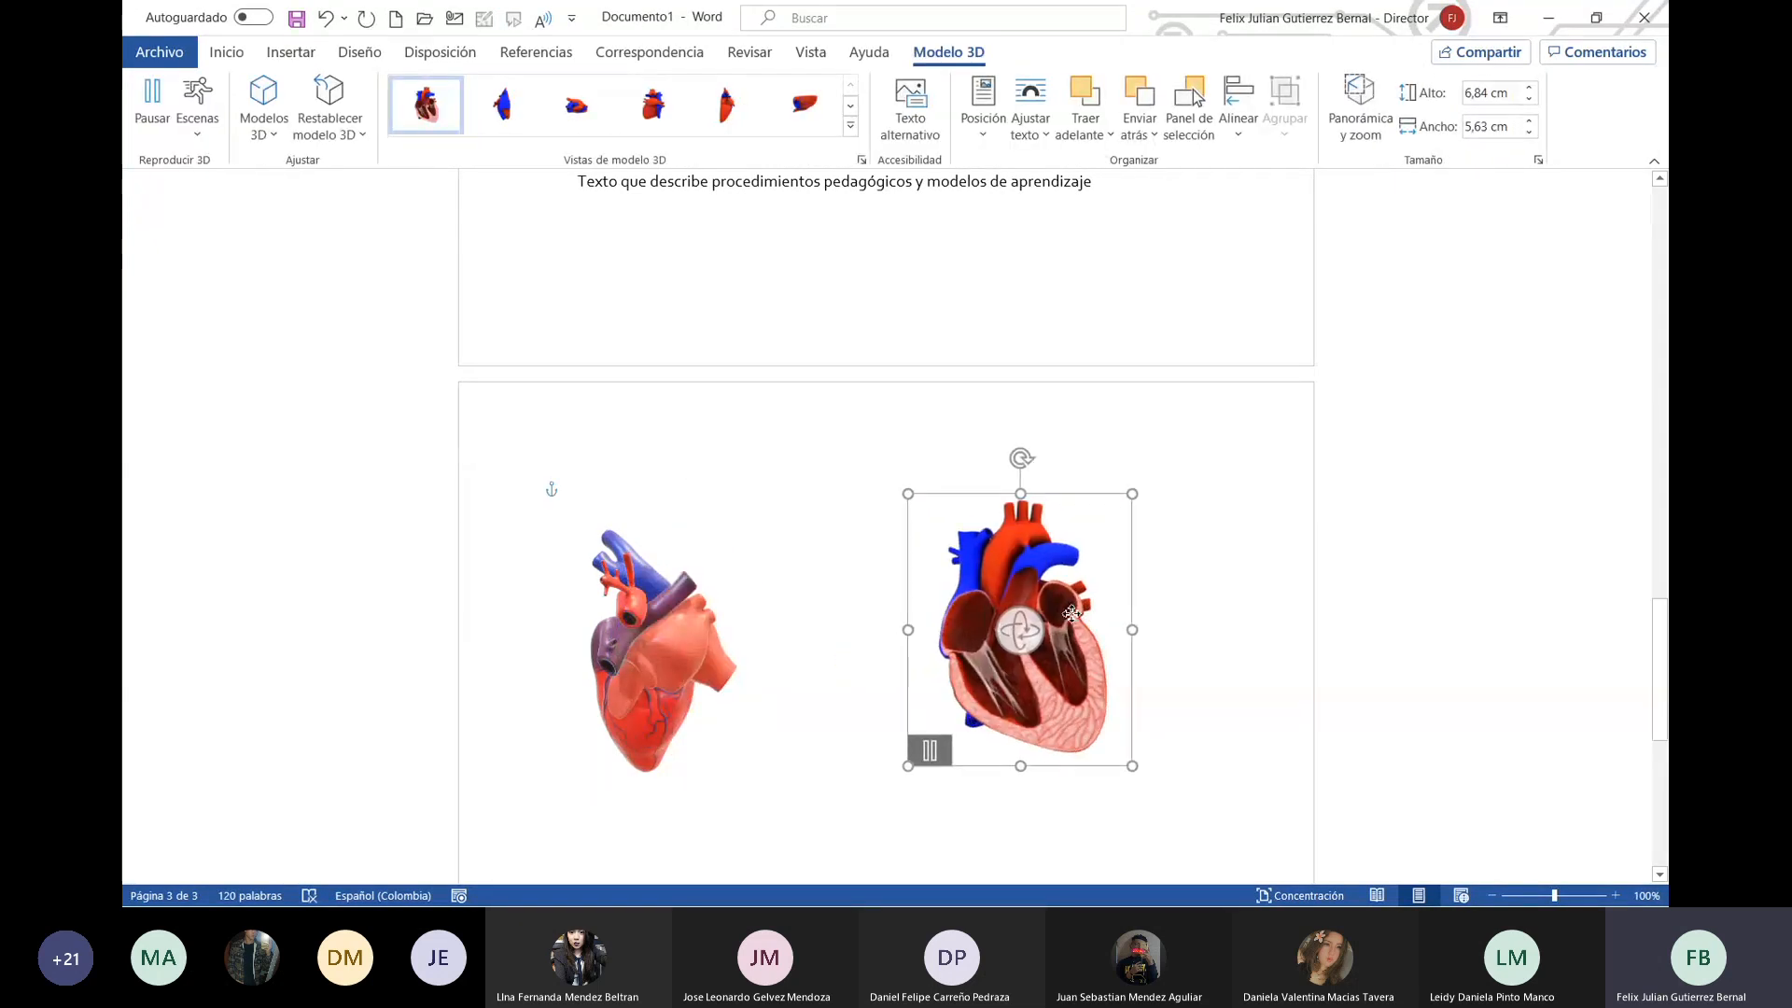
pyautogui.click(1199, 821)
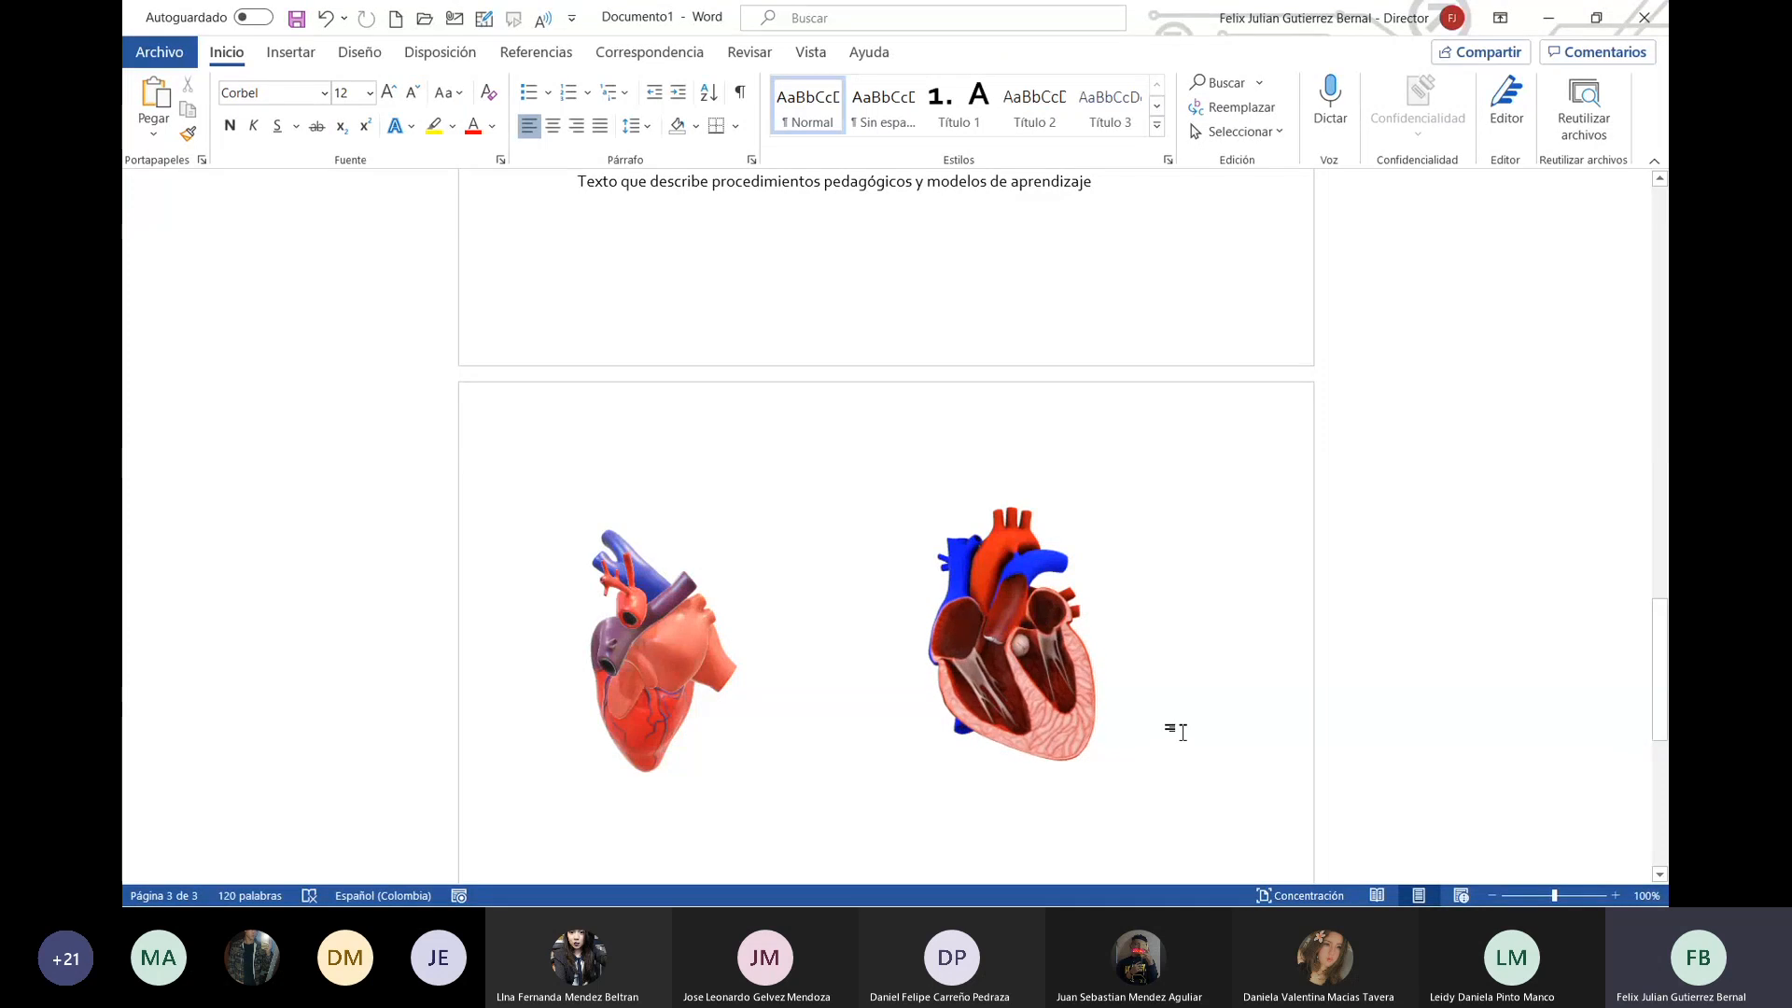
pyautogui.moveTo(1042, 689)
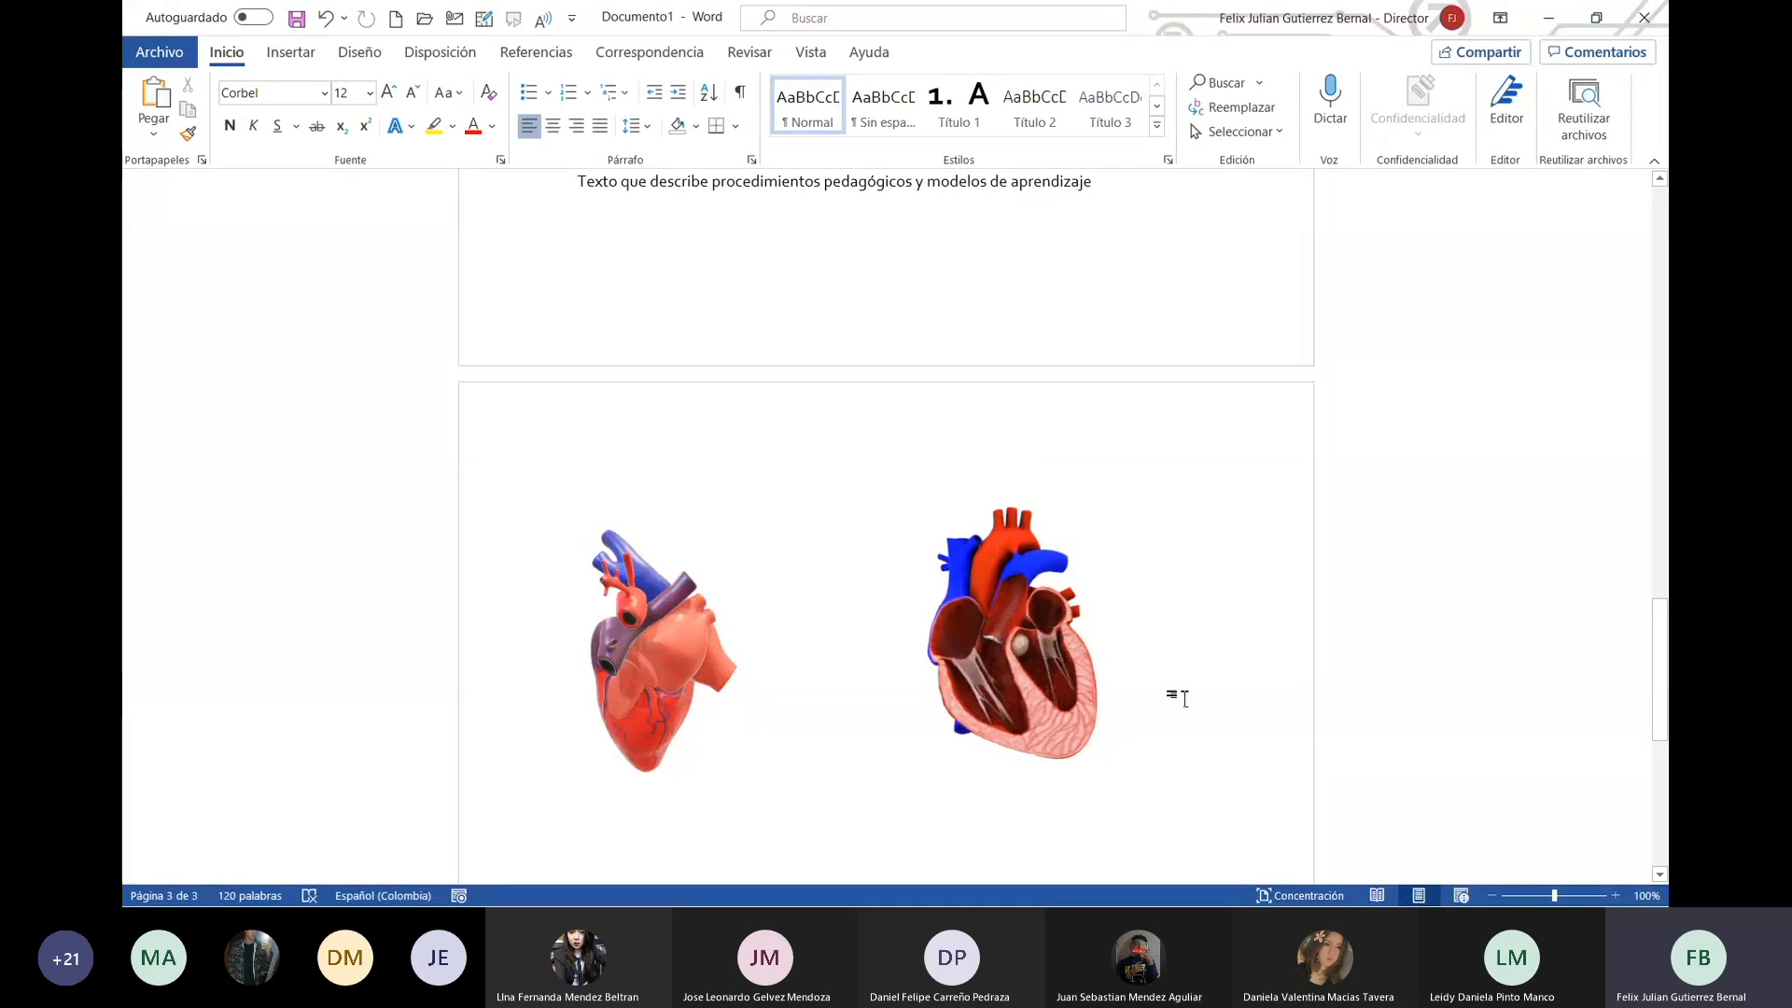
# Step: Enlarge the cross-section heart model from its lower-right corner while viewing the page at 170%
pyautogui.click(1615, 895)
pyautogui.click(1615, 895)
pyautogui.click(1615, 895)
pyautogui.click(1615, 895)
pyautogui.click(1615, 895)
pyautogui.click(1615, 895)
pyautogui.click(1615, 895)
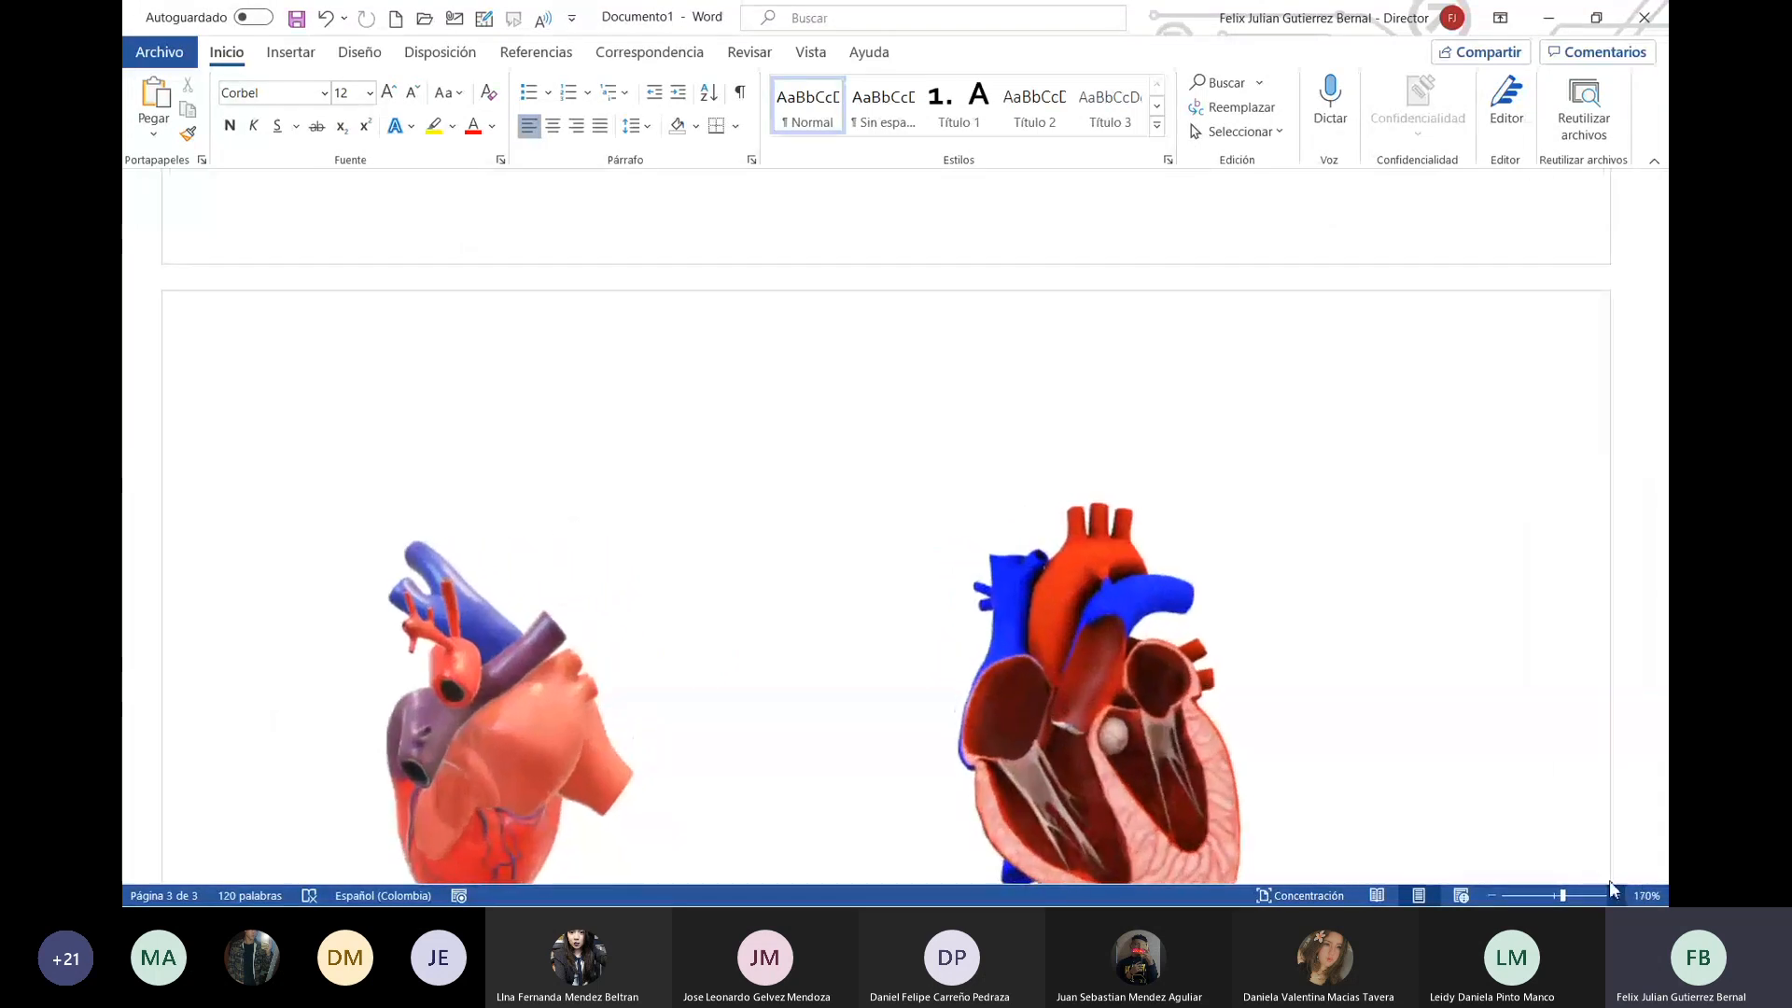
pyautogui.moveTo(1657, 670); pyautogui.dragTo(1657, 712)
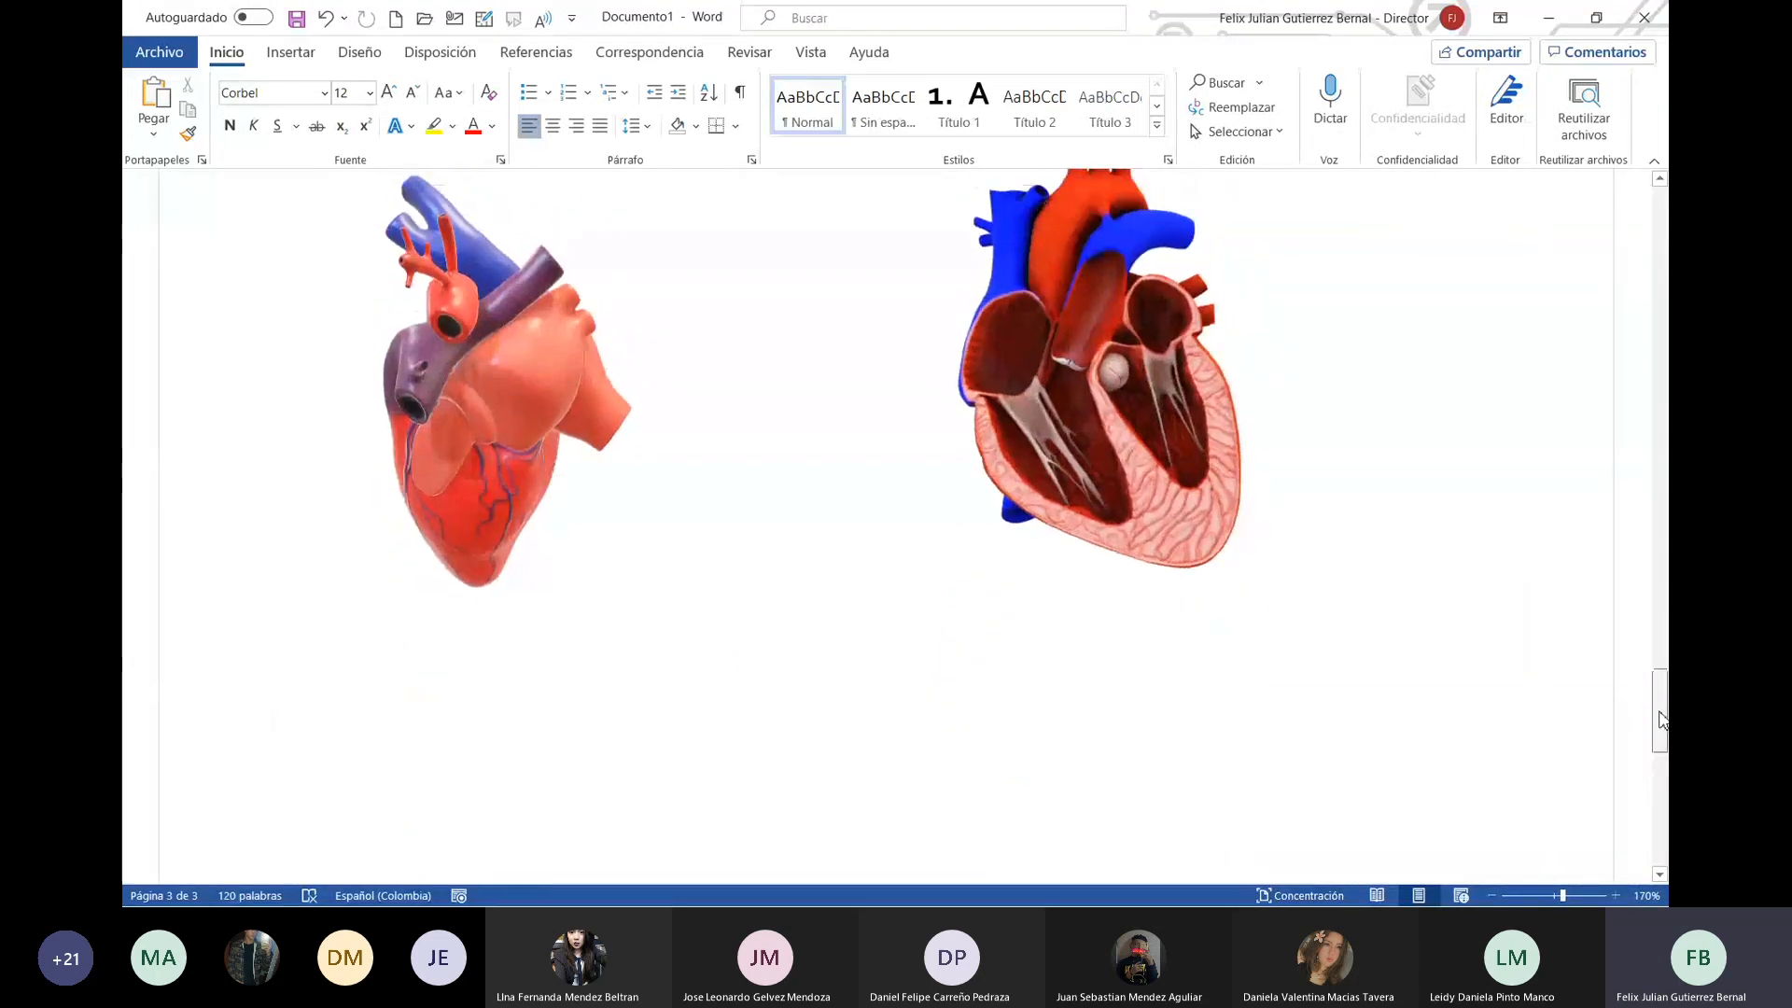
pyautogui.click(1246, 534)
pyautogui.moveTo(1287, 594); pyautogui.dragTo(1510, 698)
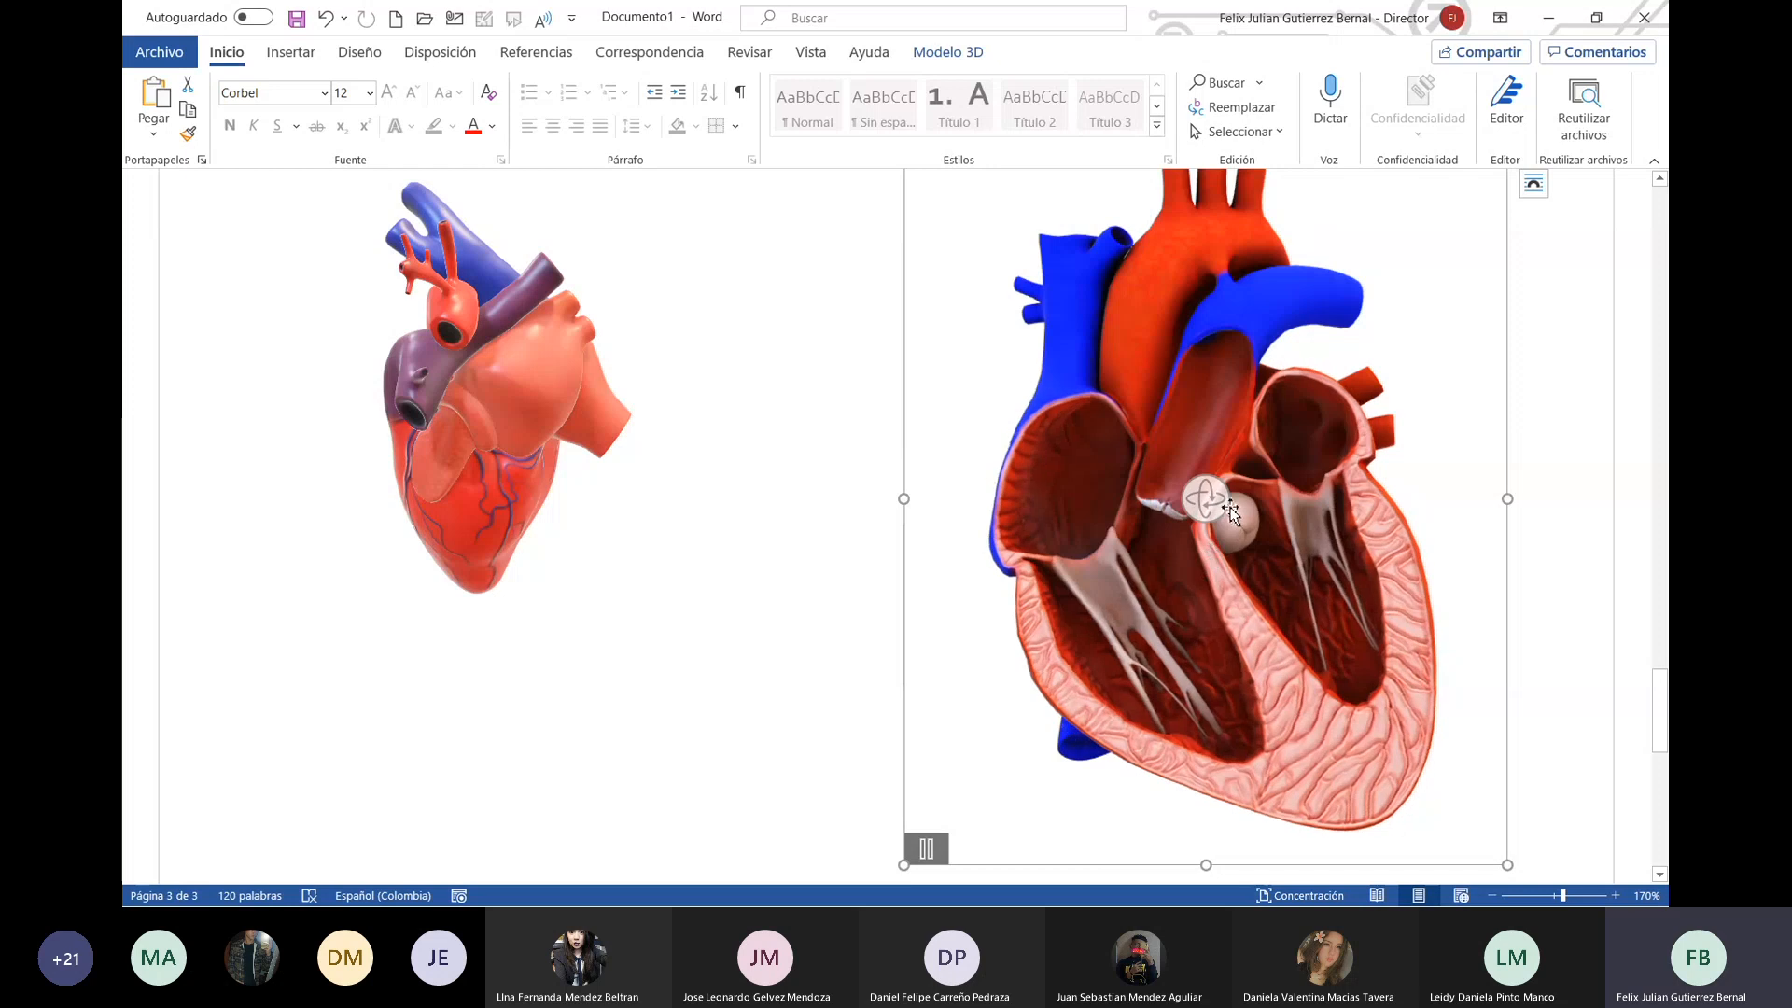
# Step: Rotate the cross-section heart in 3D to show its back, return it to the sectioned front view, and deselect it
pyautogui.moveTo(1207, 501); pyautogui.dragTo(427, 515)
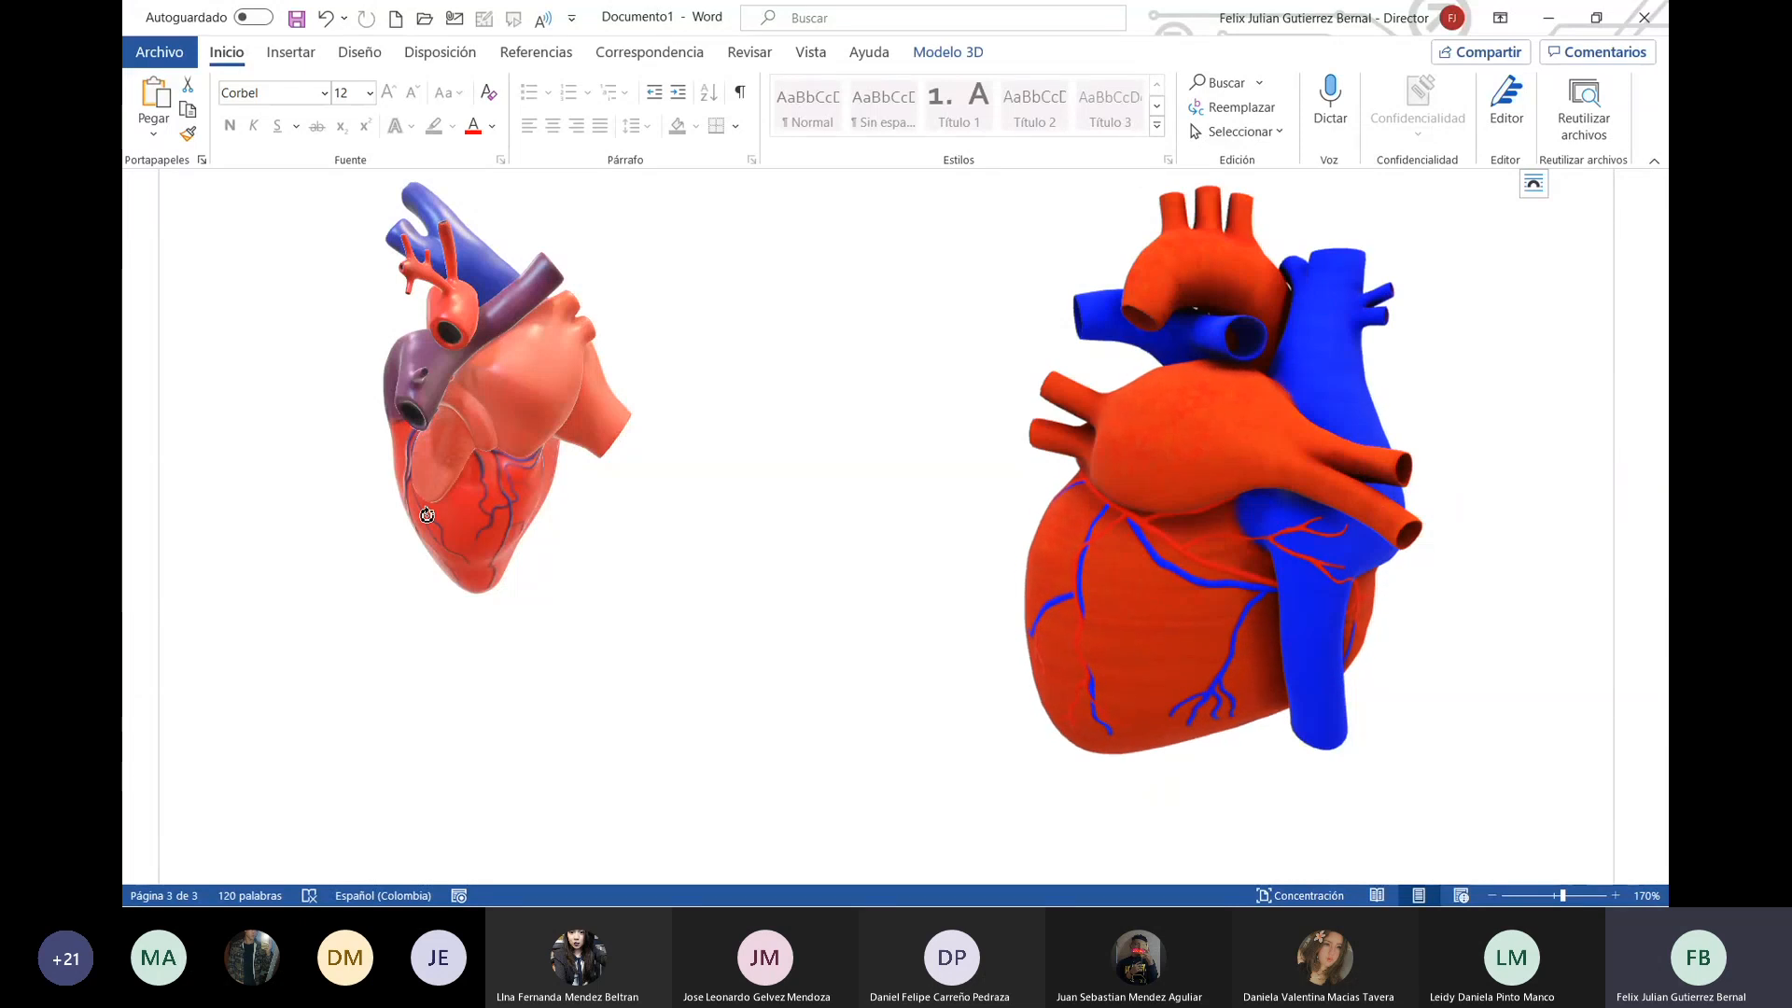
pyautogui.moveTo(426, 515); pyautogui.dragTo(1196, 474)
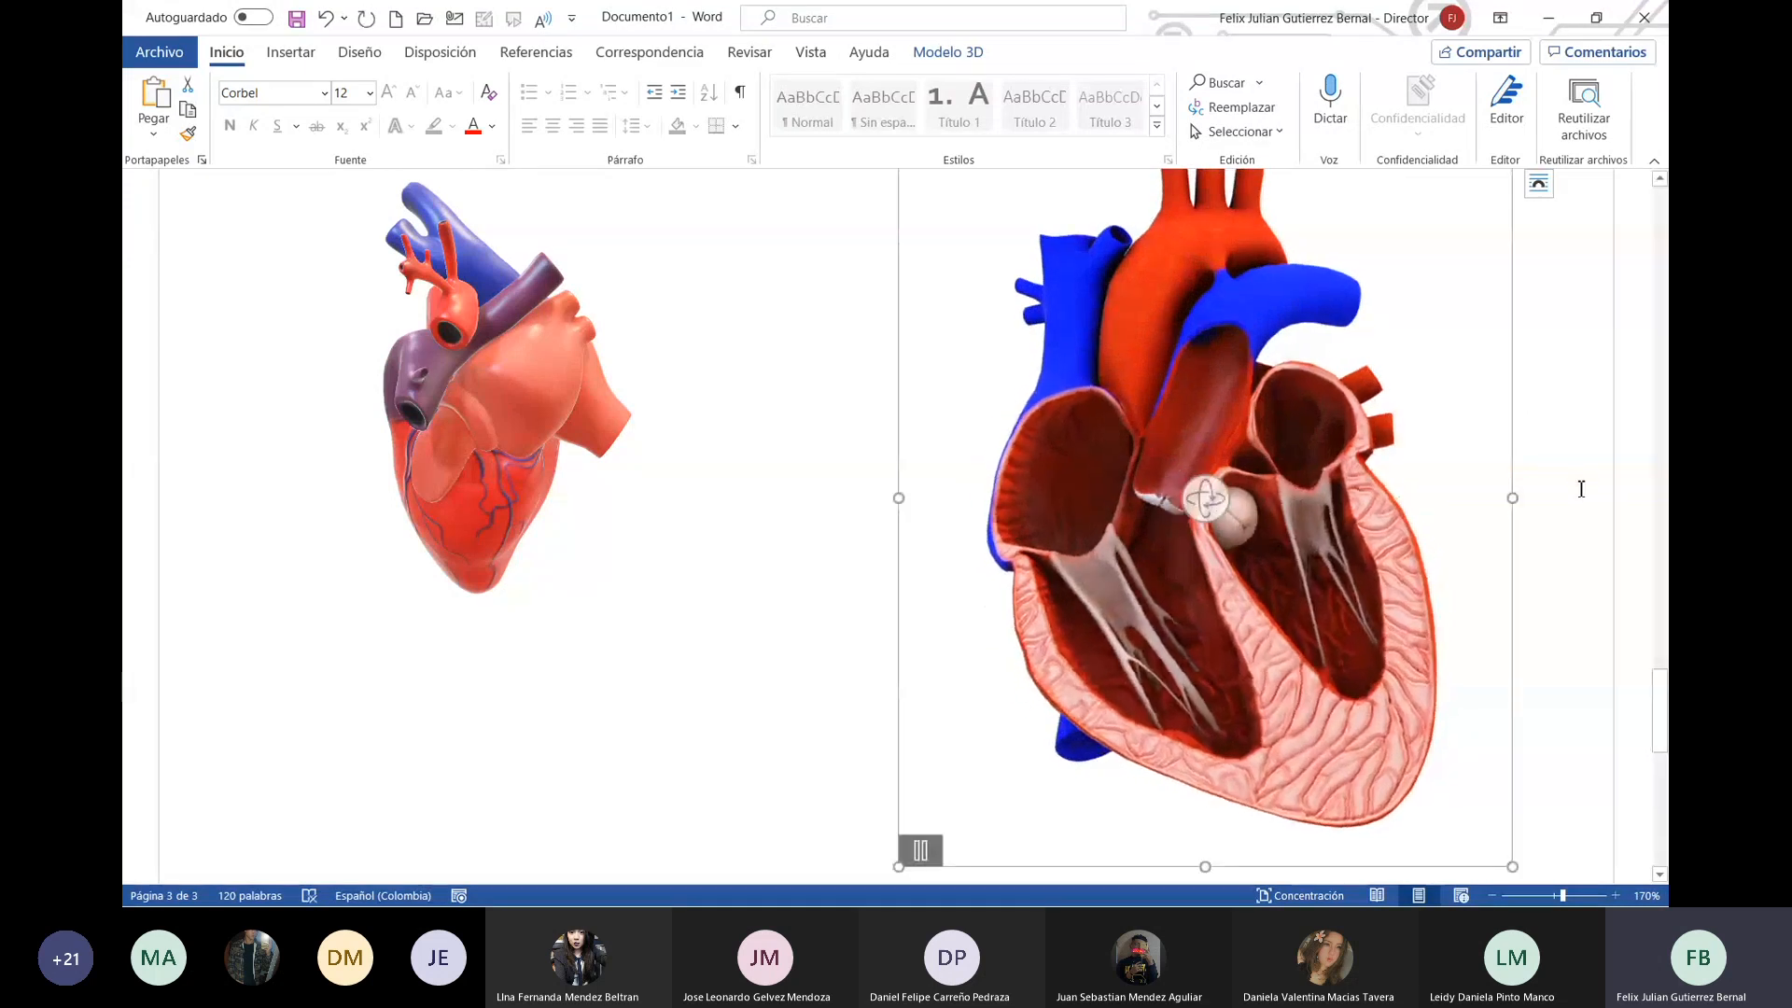
pyautogui.click(1564, 481)
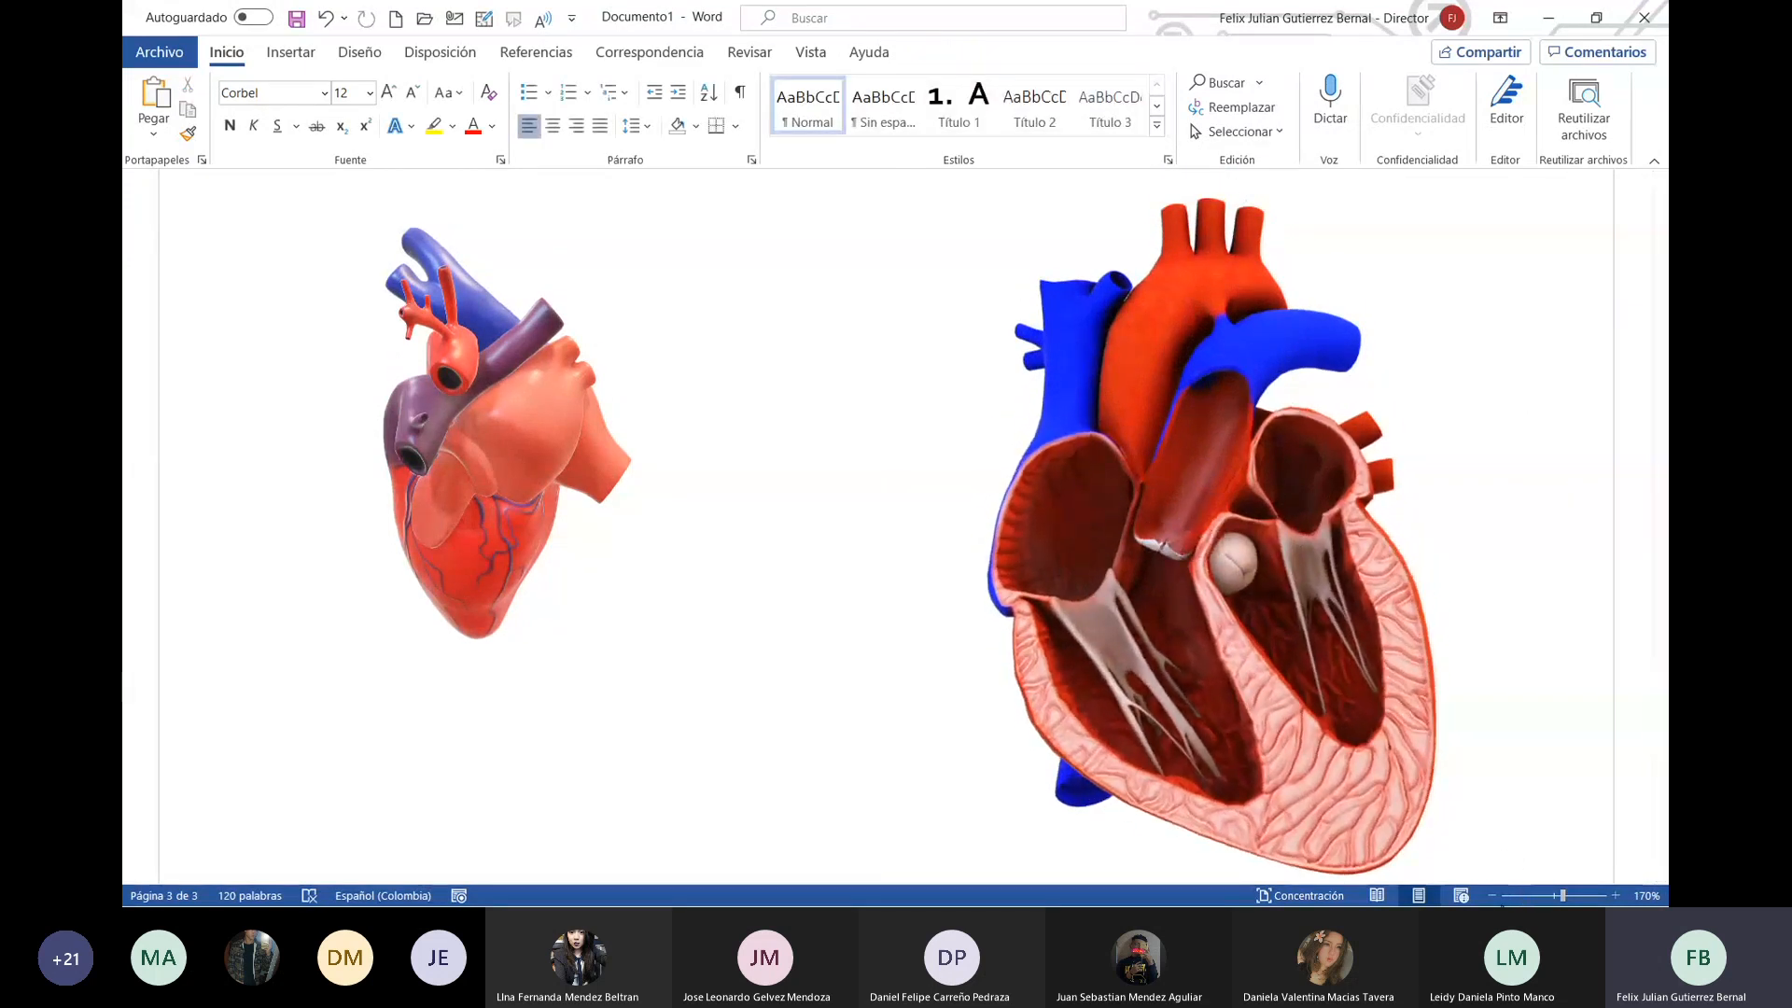
# Step: Return the view to 100%, shift the cross-section heart slightly toward the whole heart model, and deselect it
pyautogui.click(1491, 896)
pyautogui.click(1491, 896)
pyautogui.click(1491, 896)
pyautogui.click(1491, 896)
pyautogui.click(1491, 896)
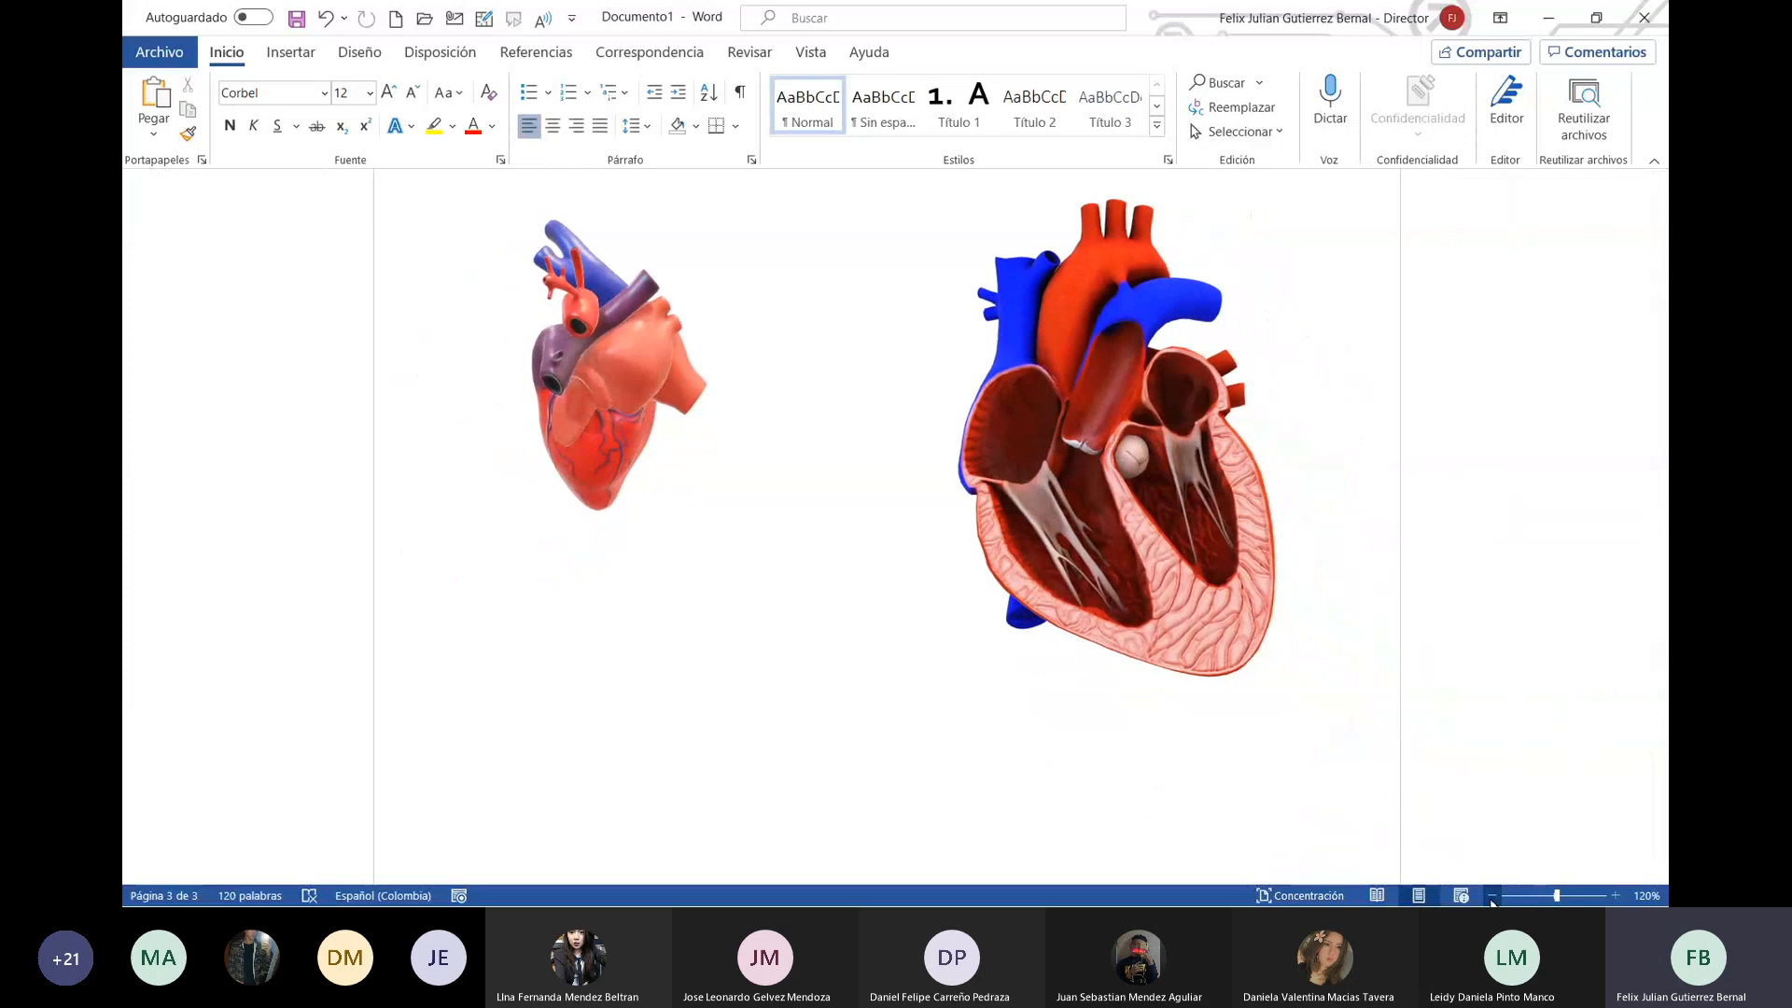
pyautogui.click(1491, 895)
pyautogui.click(1492, 895)
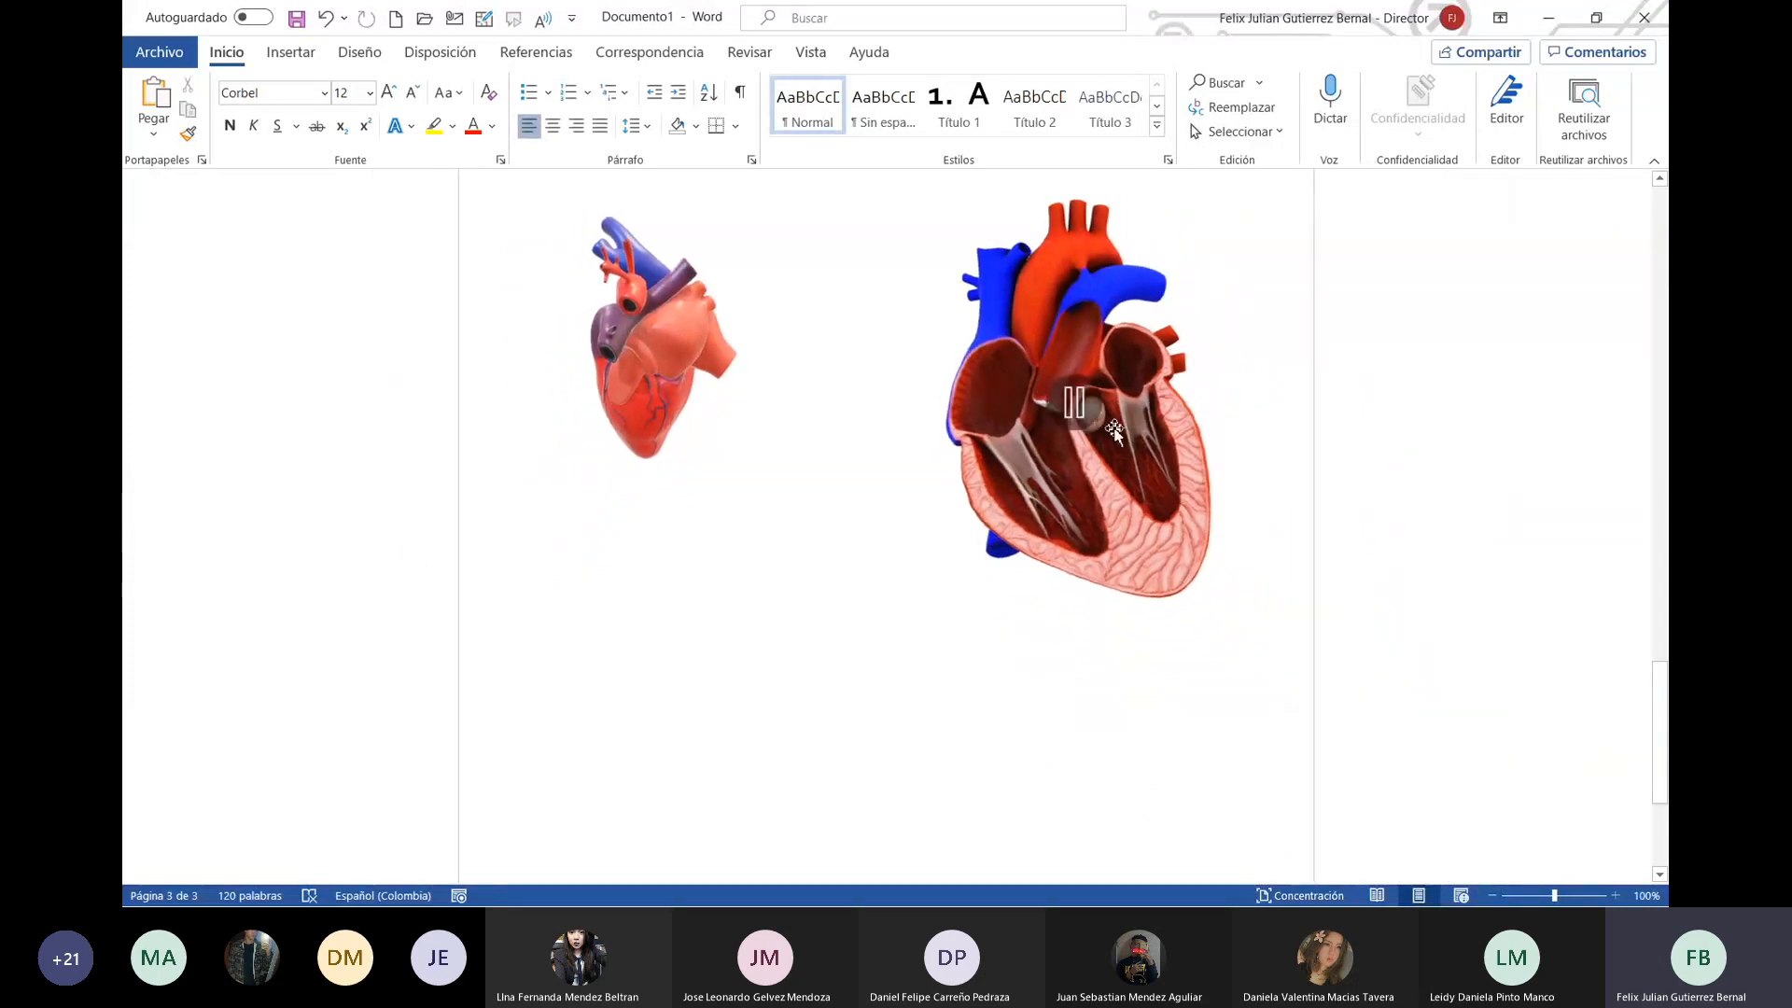
pyautogui.click(1027, 414)
pyautogui.click(1269, 429)
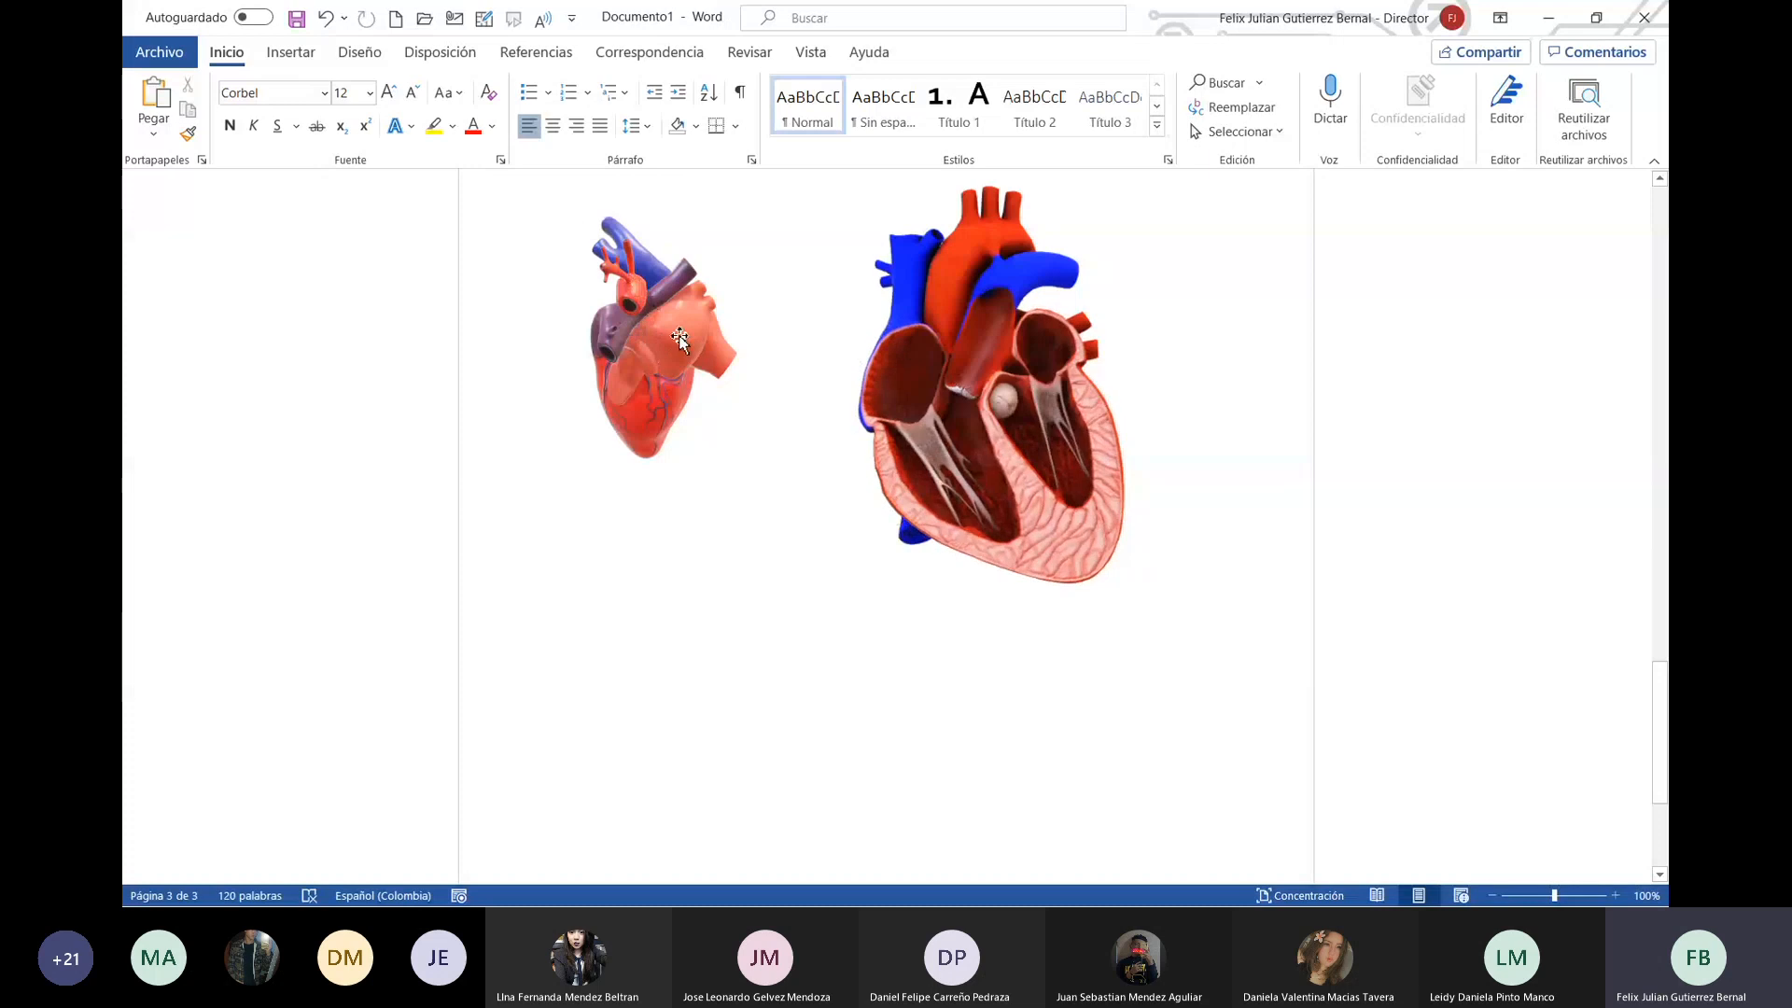
# Step: Enlarge the whole heart model, rotate it in 3D to show another side, and deselect it
pyautogui.moveTo(637, 343); pyautogui.dragTo(1068, 308)
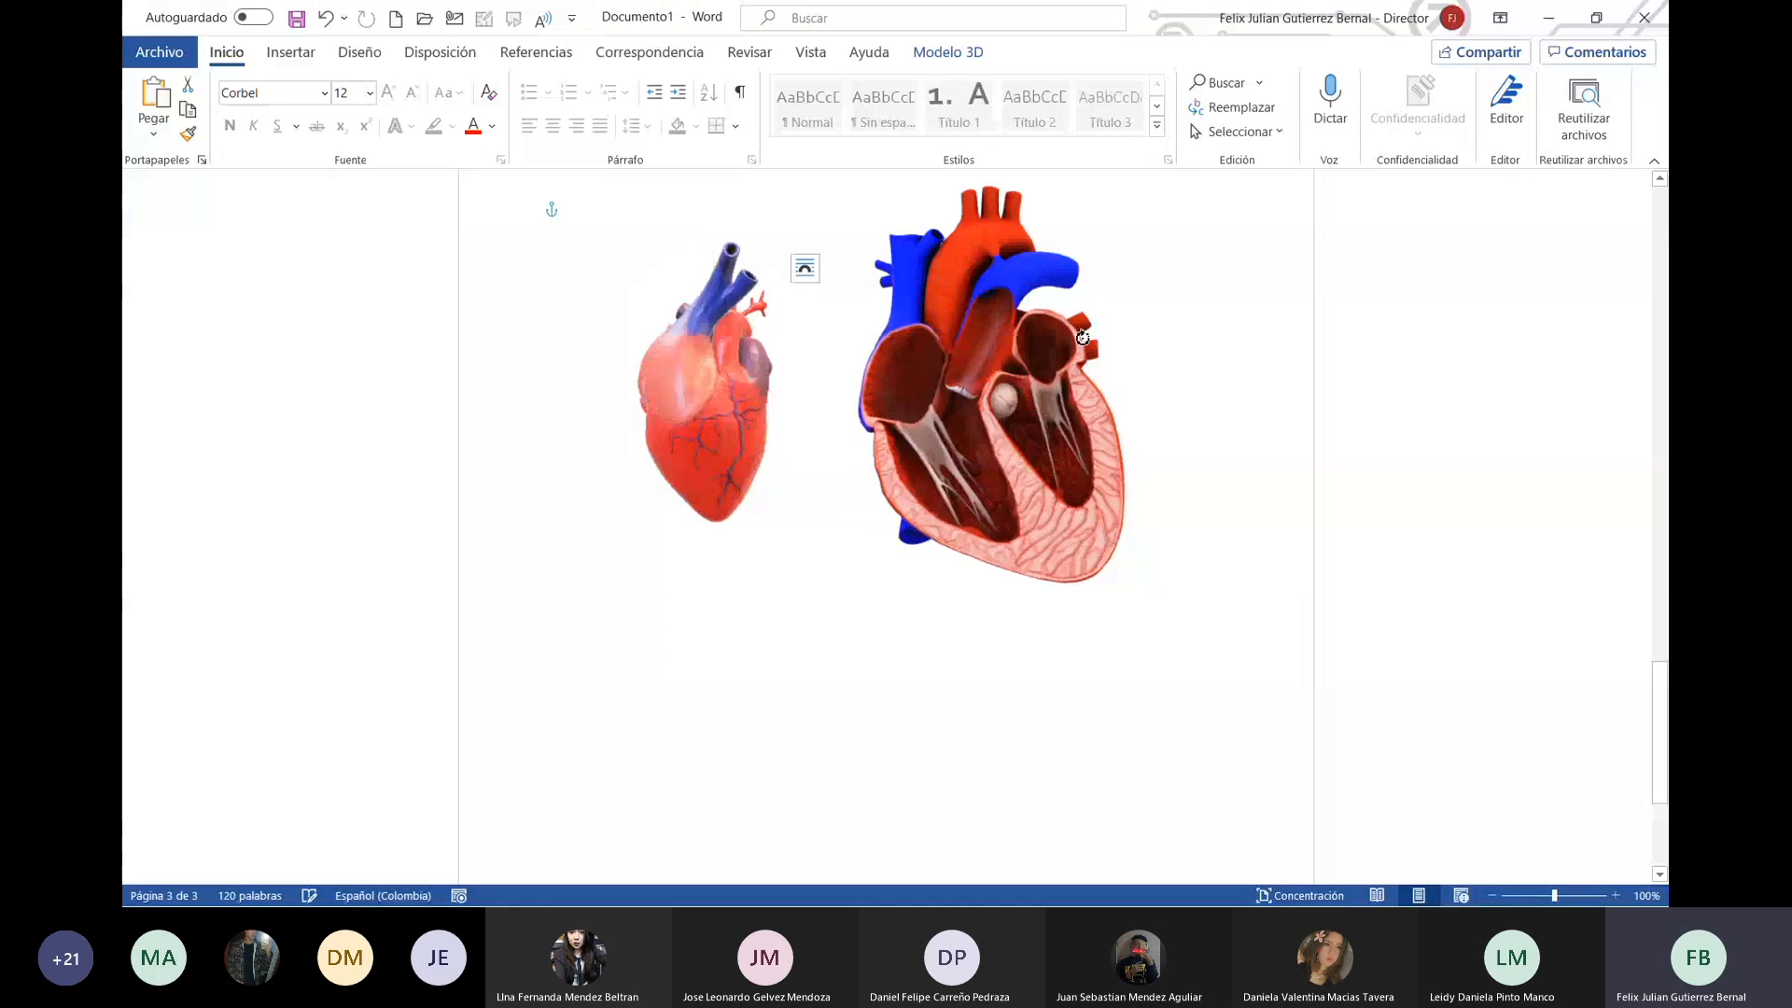
pyautogui.click(1188, 424)
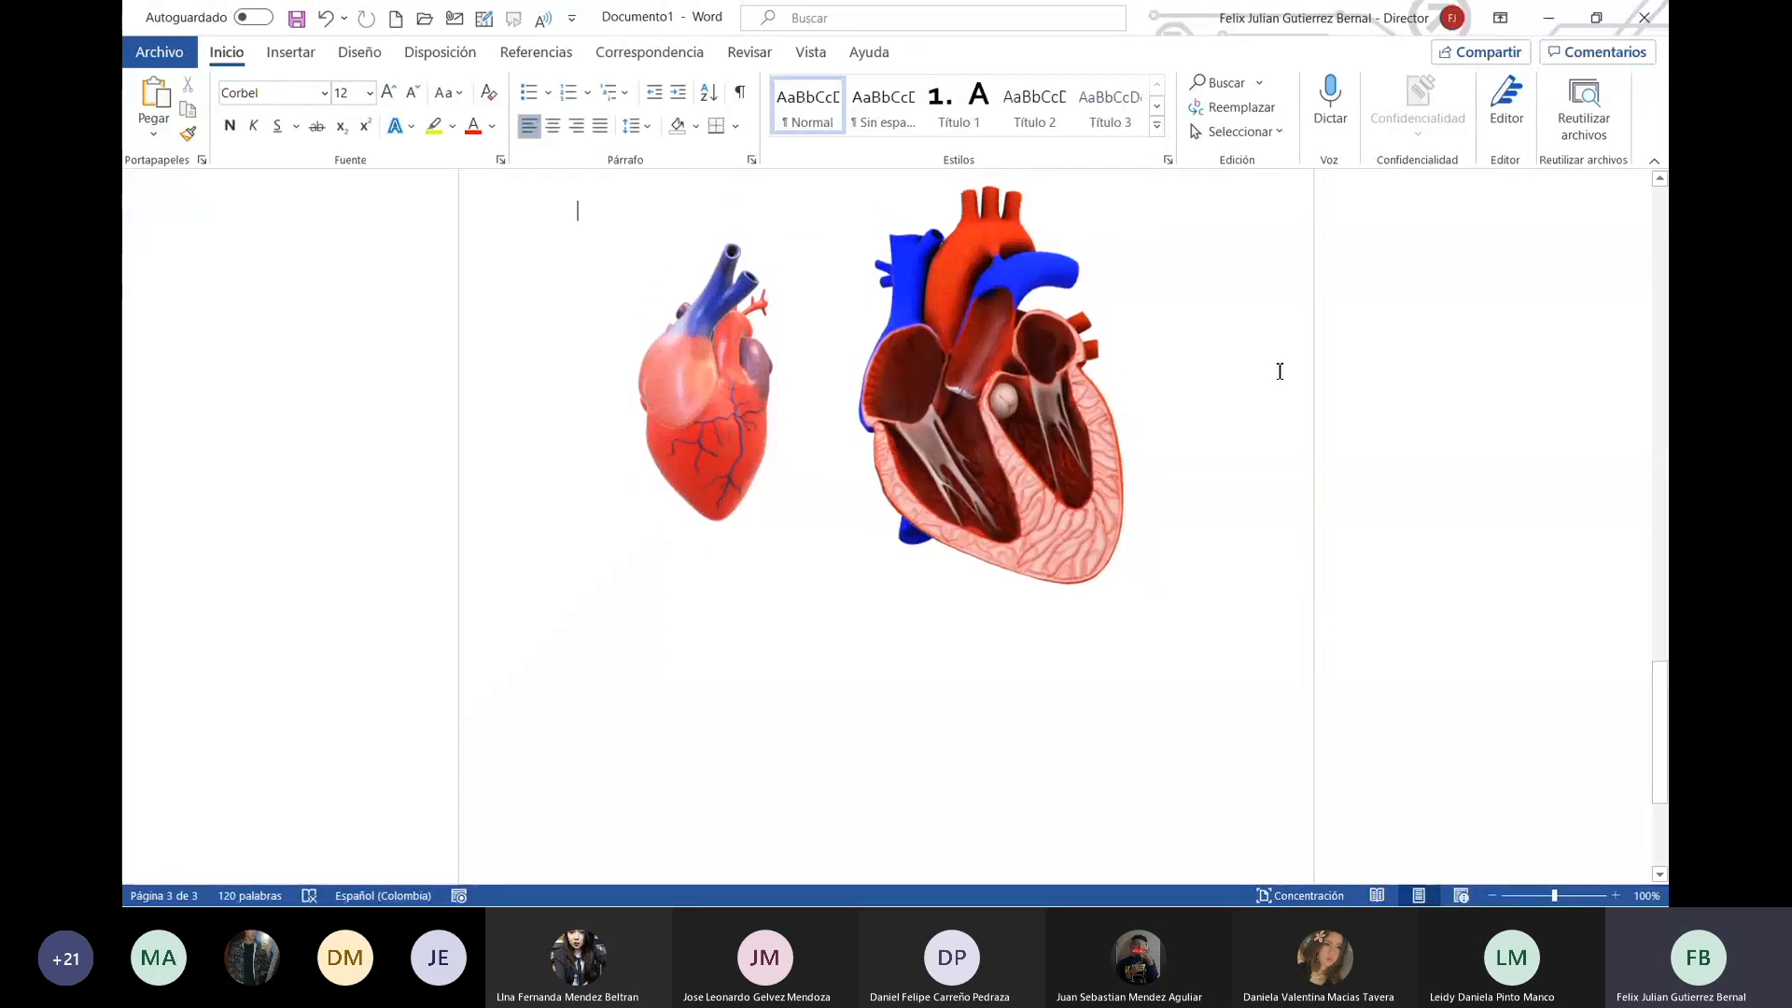
# Step: Delete the whole heart model, leaving only the animated cross-section heart on the page
pyautogui.scroll(3, 1279, 383)
pyautogui.click(743, 568)
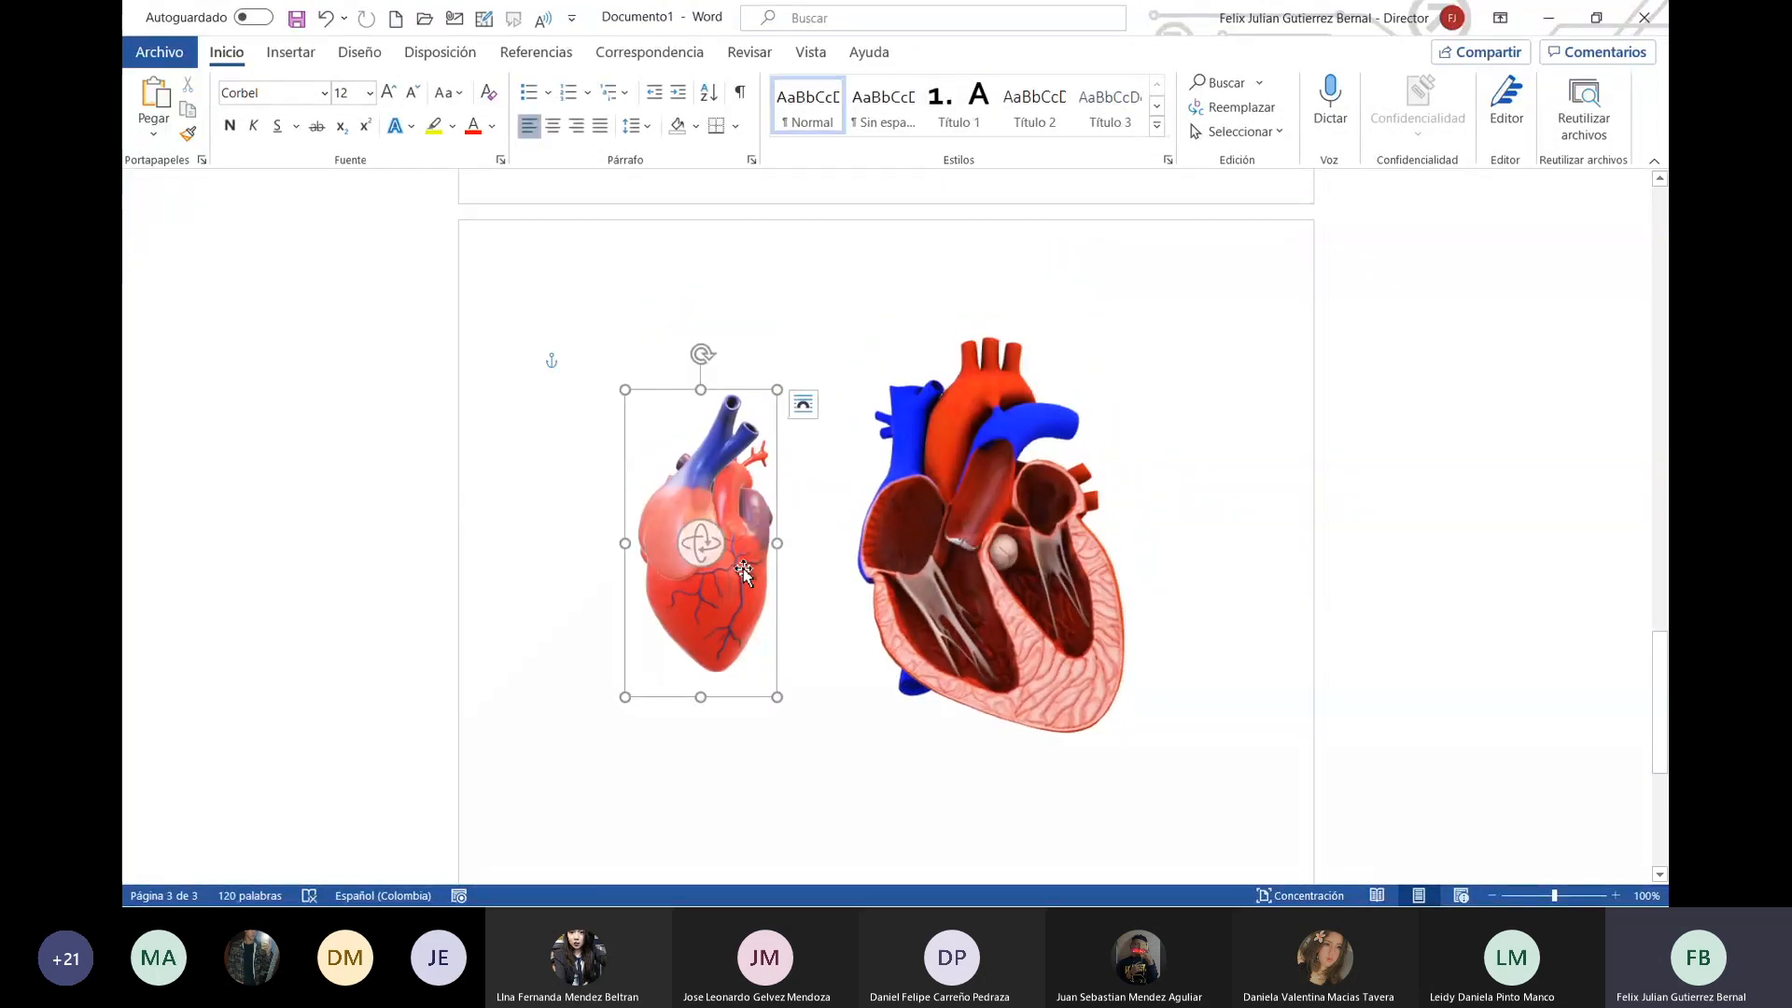
pyautogui.press('Delete')
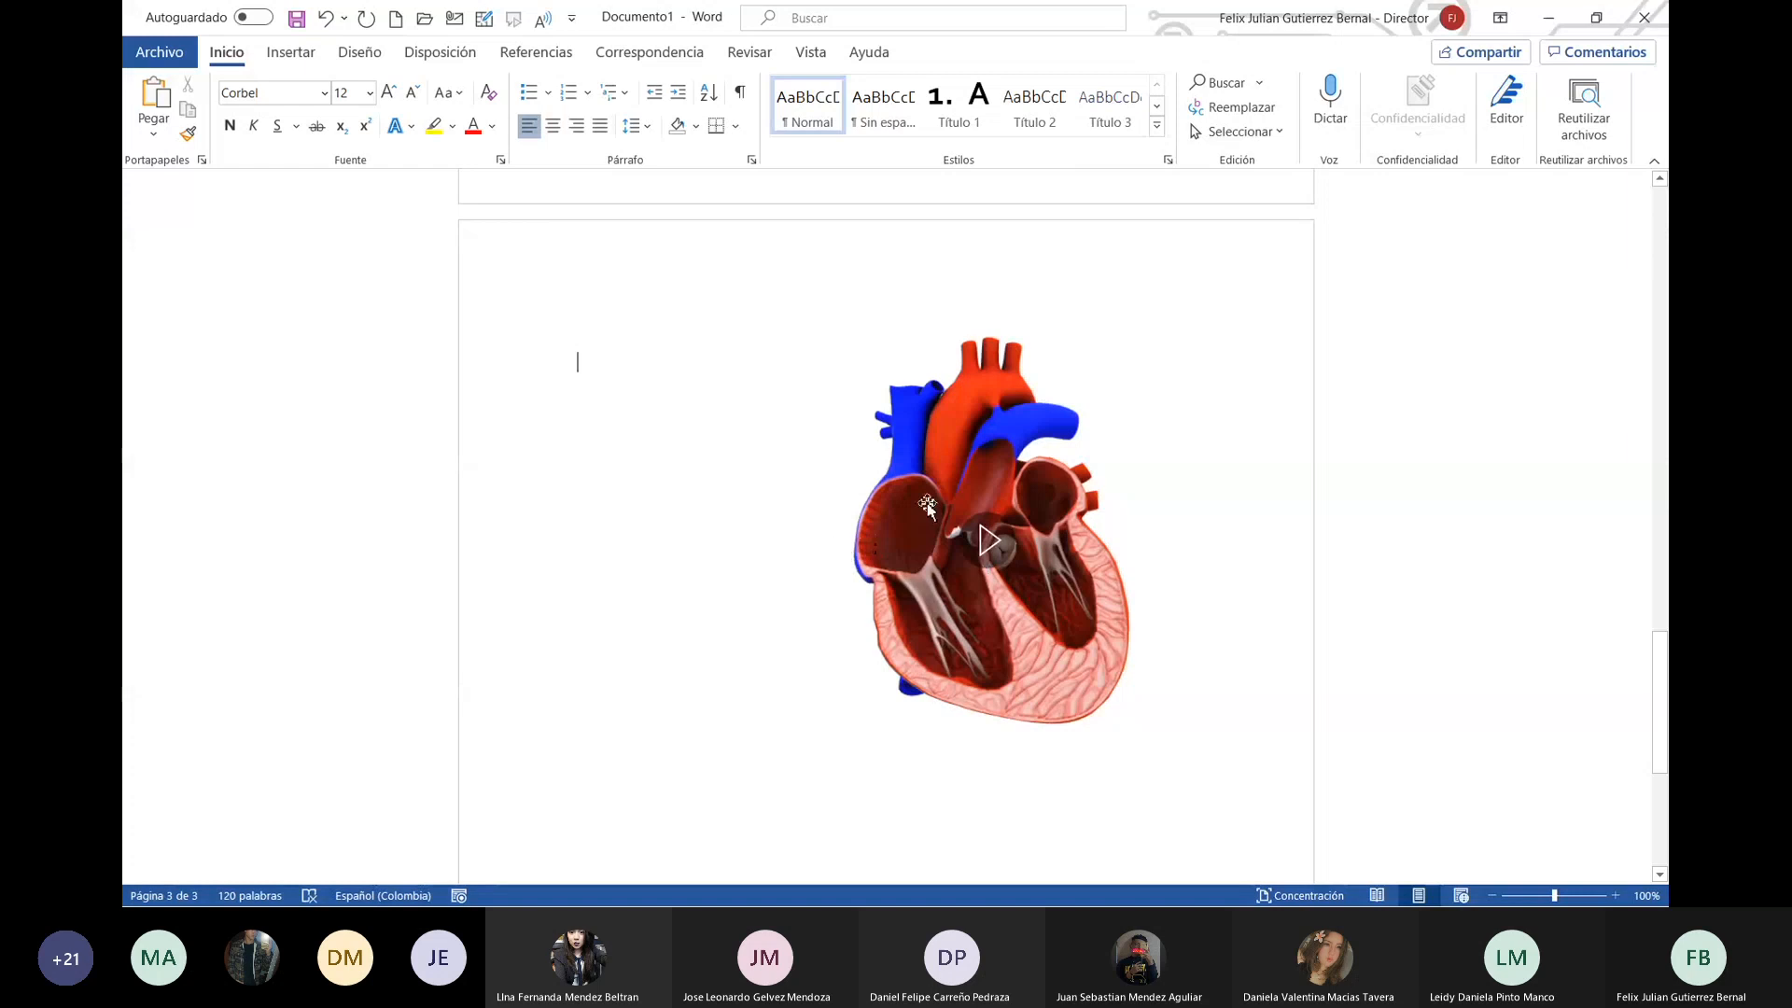
# Step: Move the cross-section heart to the horizontal centre of the page, slightly below the top margin
pyautogui.click(939, 461)
pyautogui.moveTo(939, 461); pyautogui.dragTo(1053, 482)
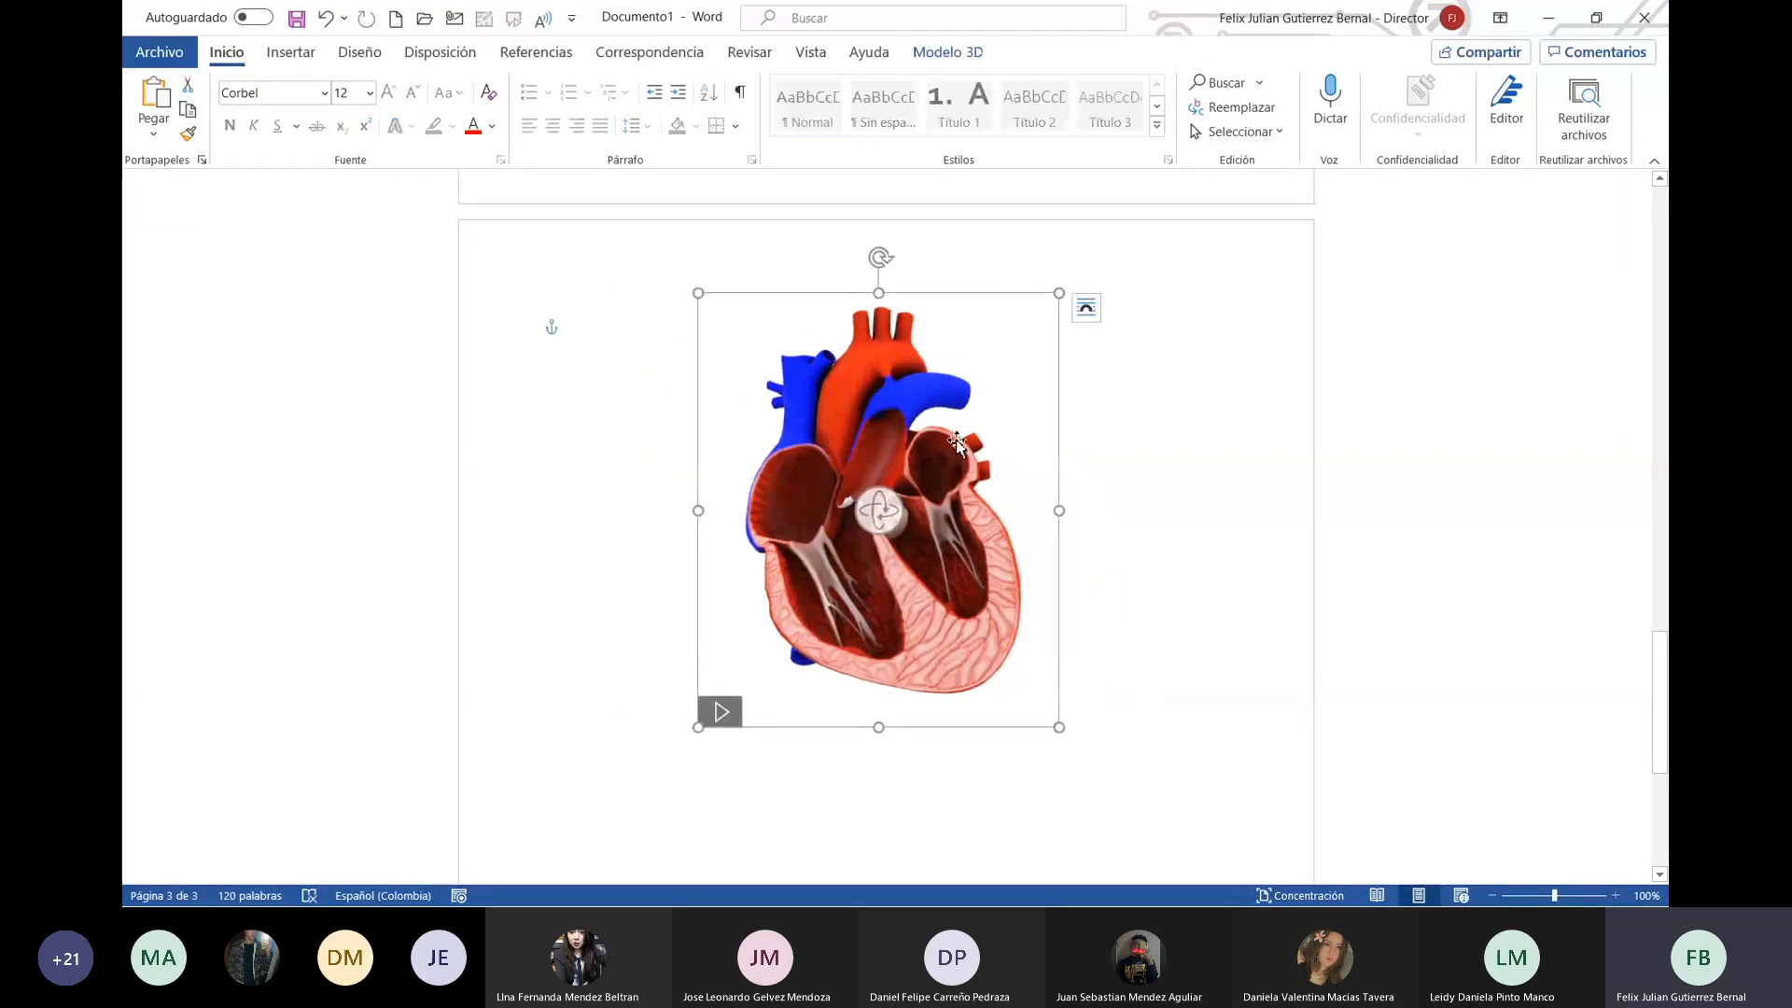
pyautogui.moveTo(957, 443)
pyautogui.mouseDown()
pyautogui.moveTo(931, 459)
pyautogui.moveTo(957, 472)
pyautogui.mouseUp()
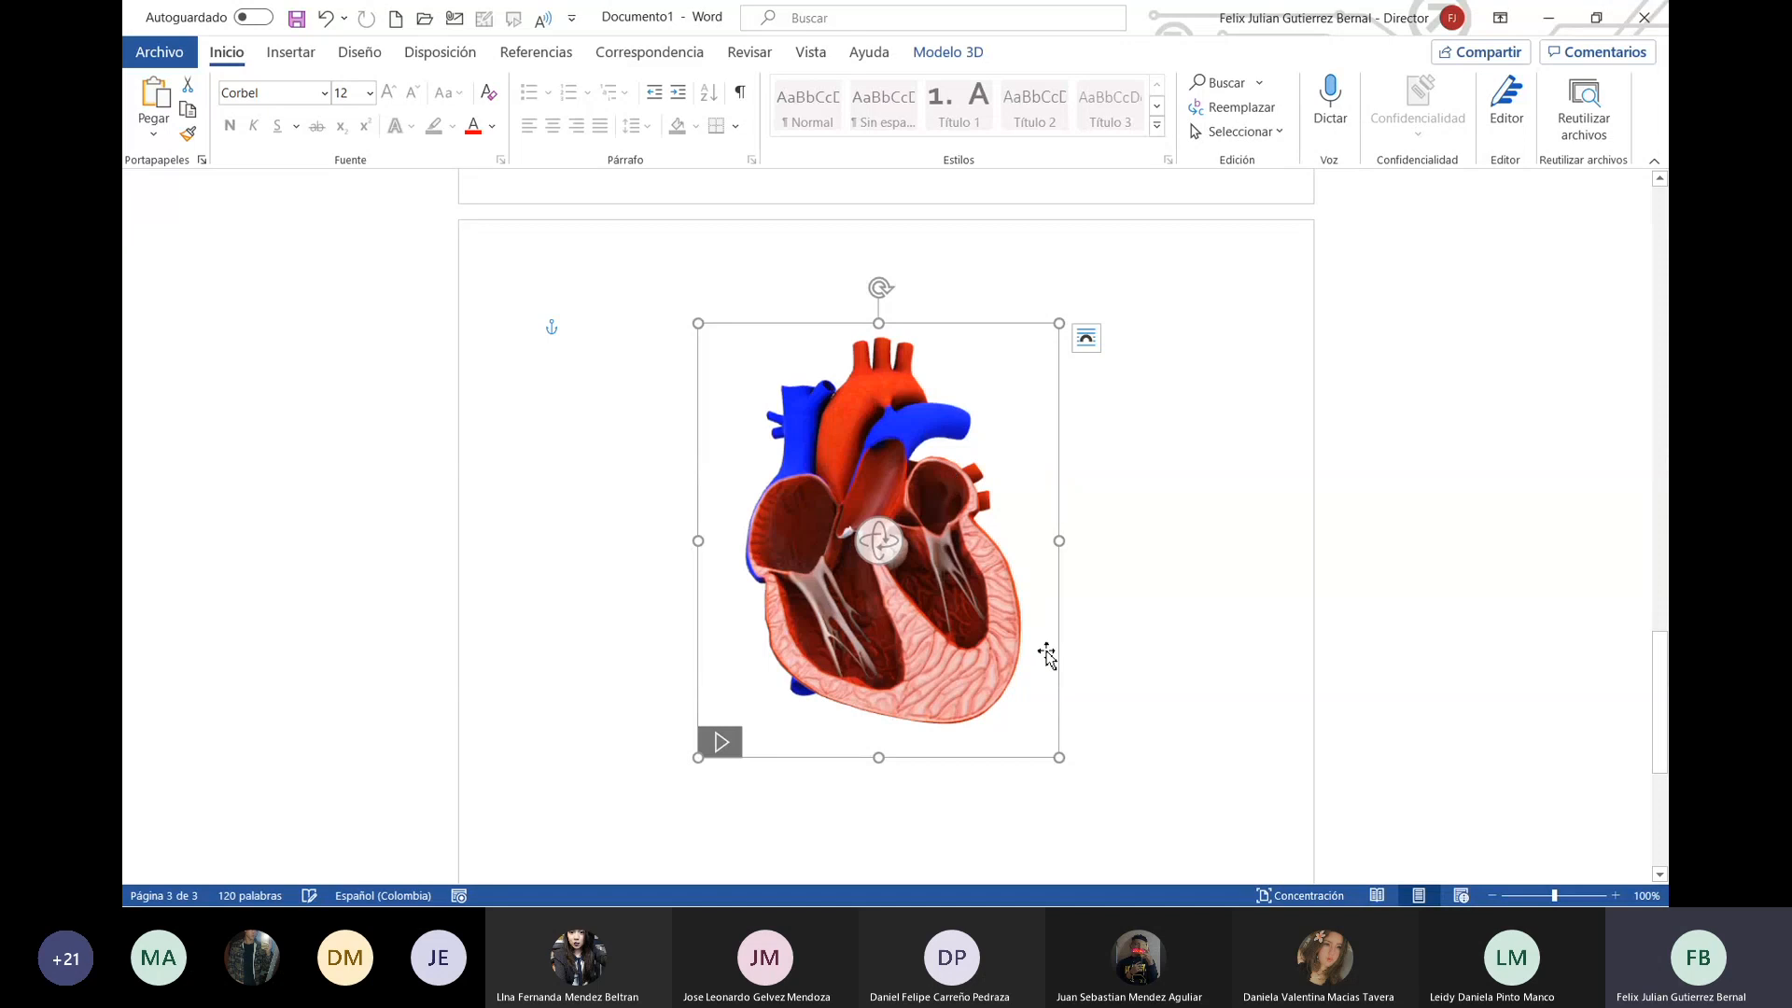
# Step: Start a caption for the heart model with the new label "objeto", position "Debajo de la selección" and the text "Pedagogía basada en retos"
pyautogui.rightClick(956, 583)
pyautogui.click(1042, 425)
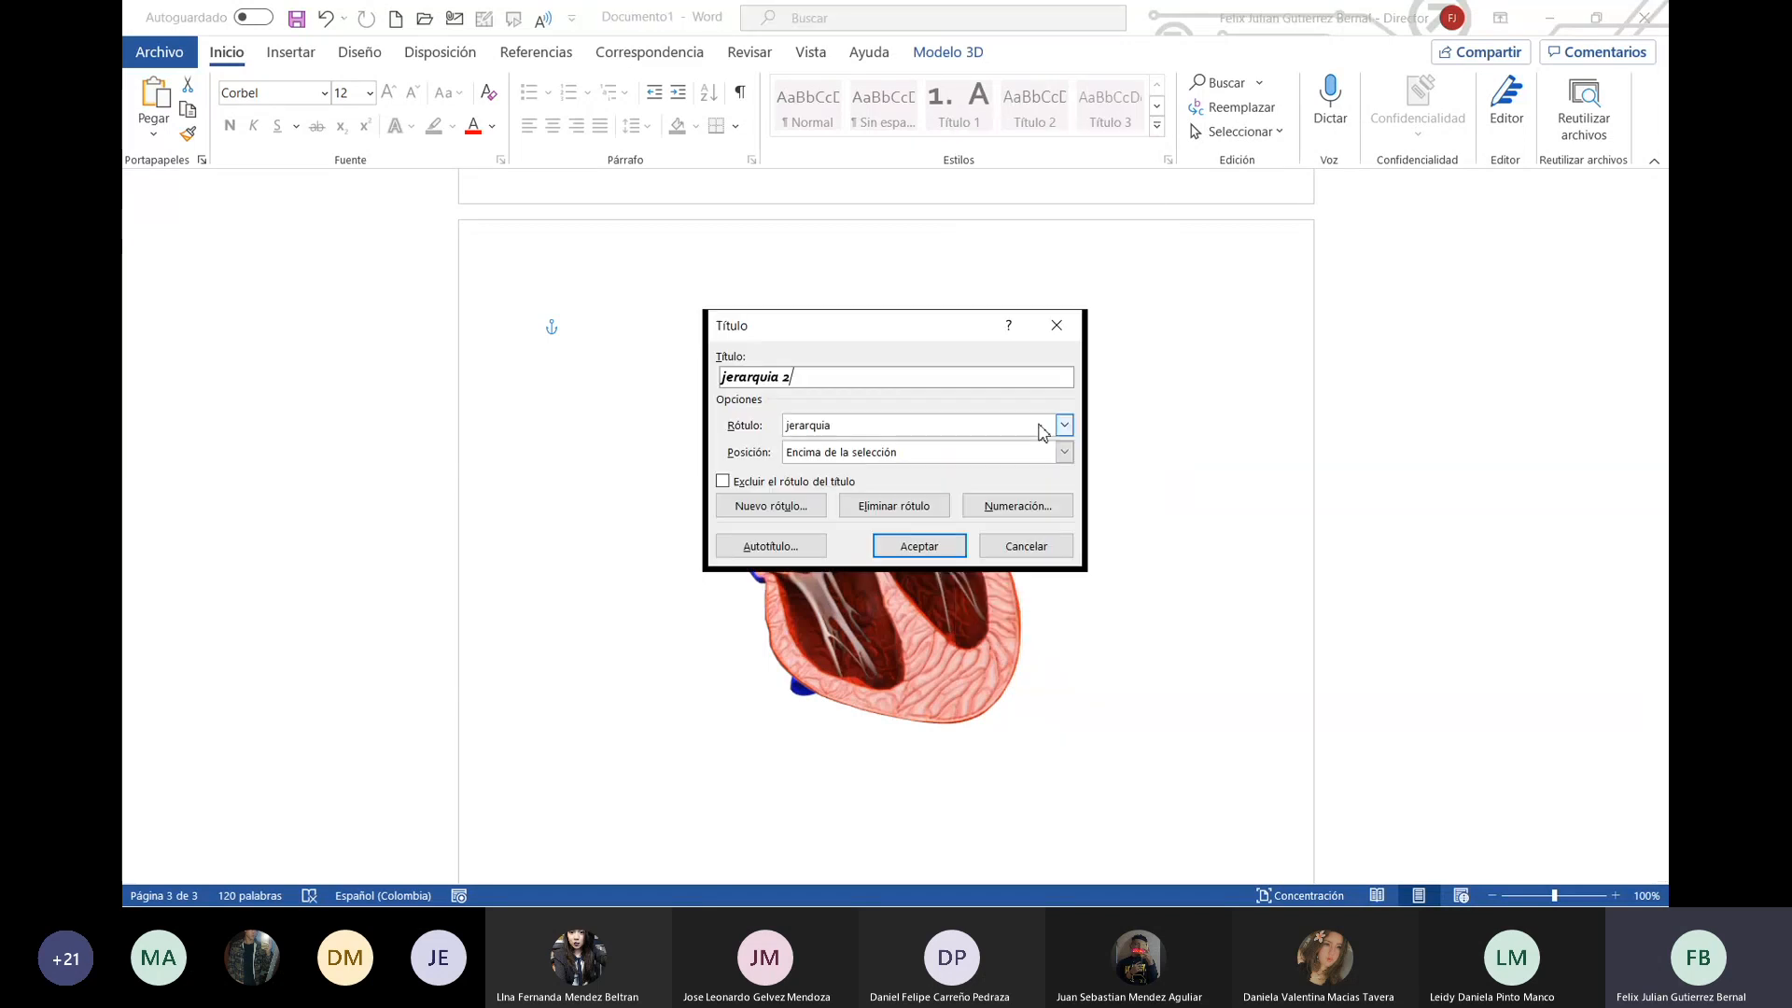
pyautogui.click(749, 509)
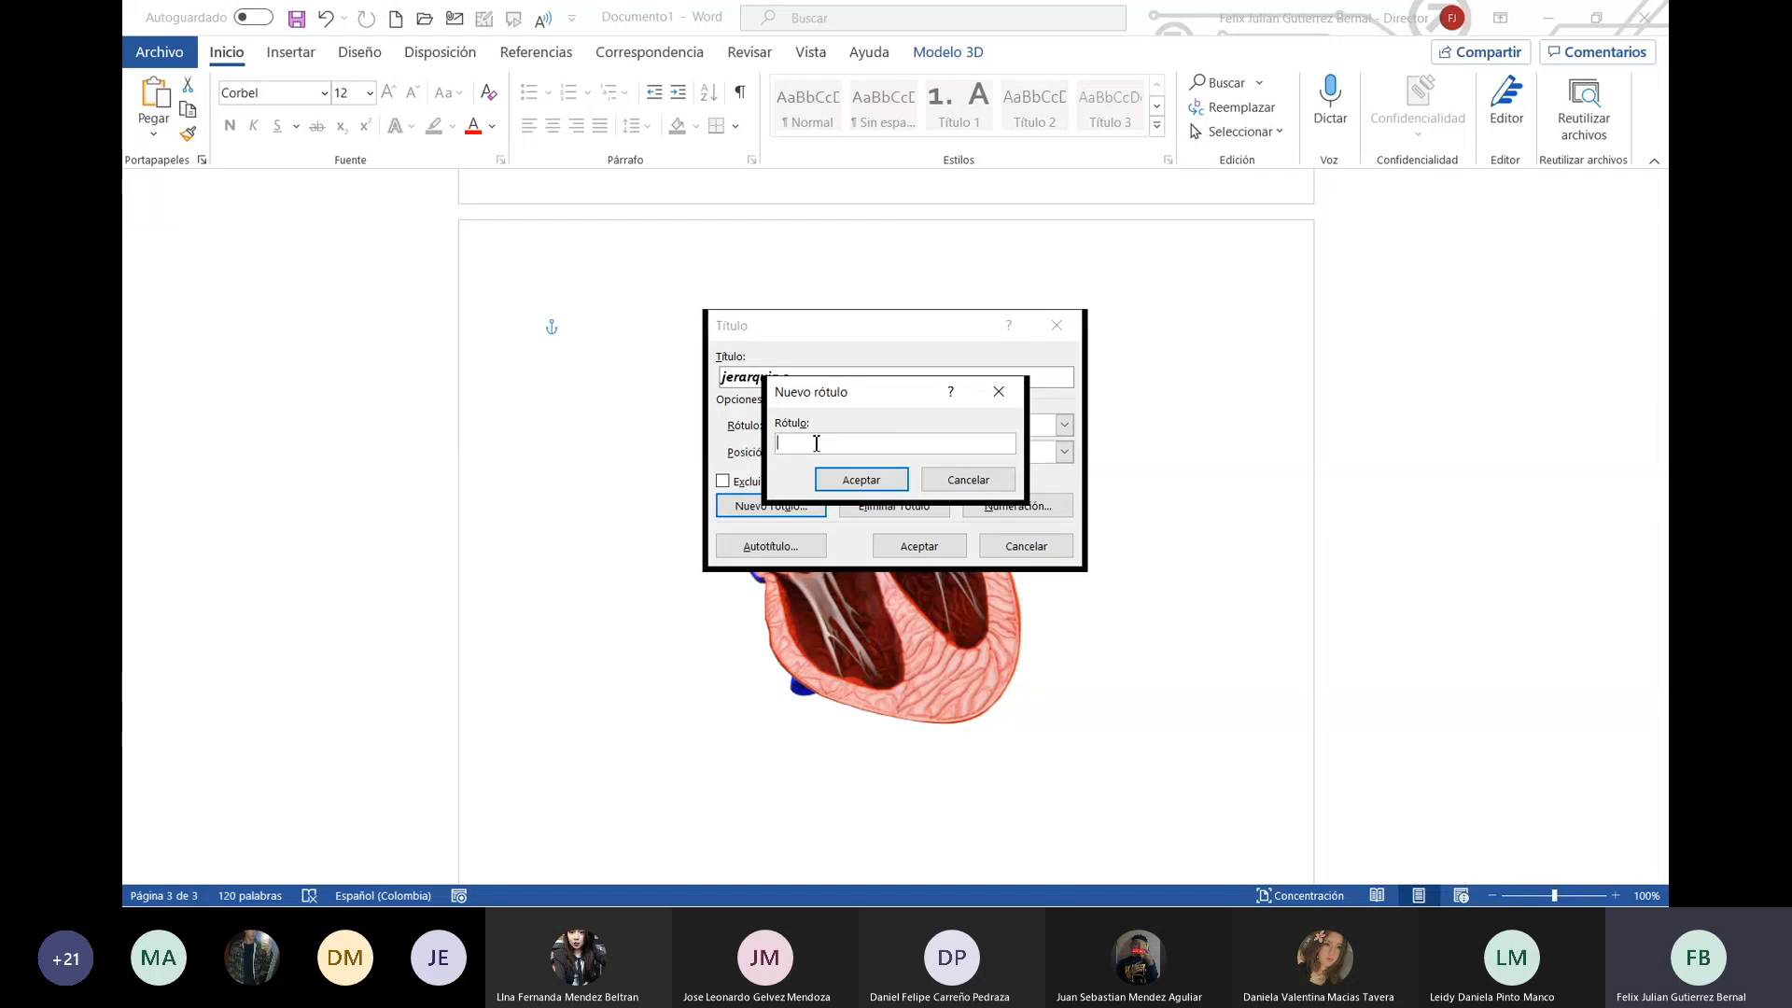
pyautogui.write('objeto')
pyautogui.press('Return')
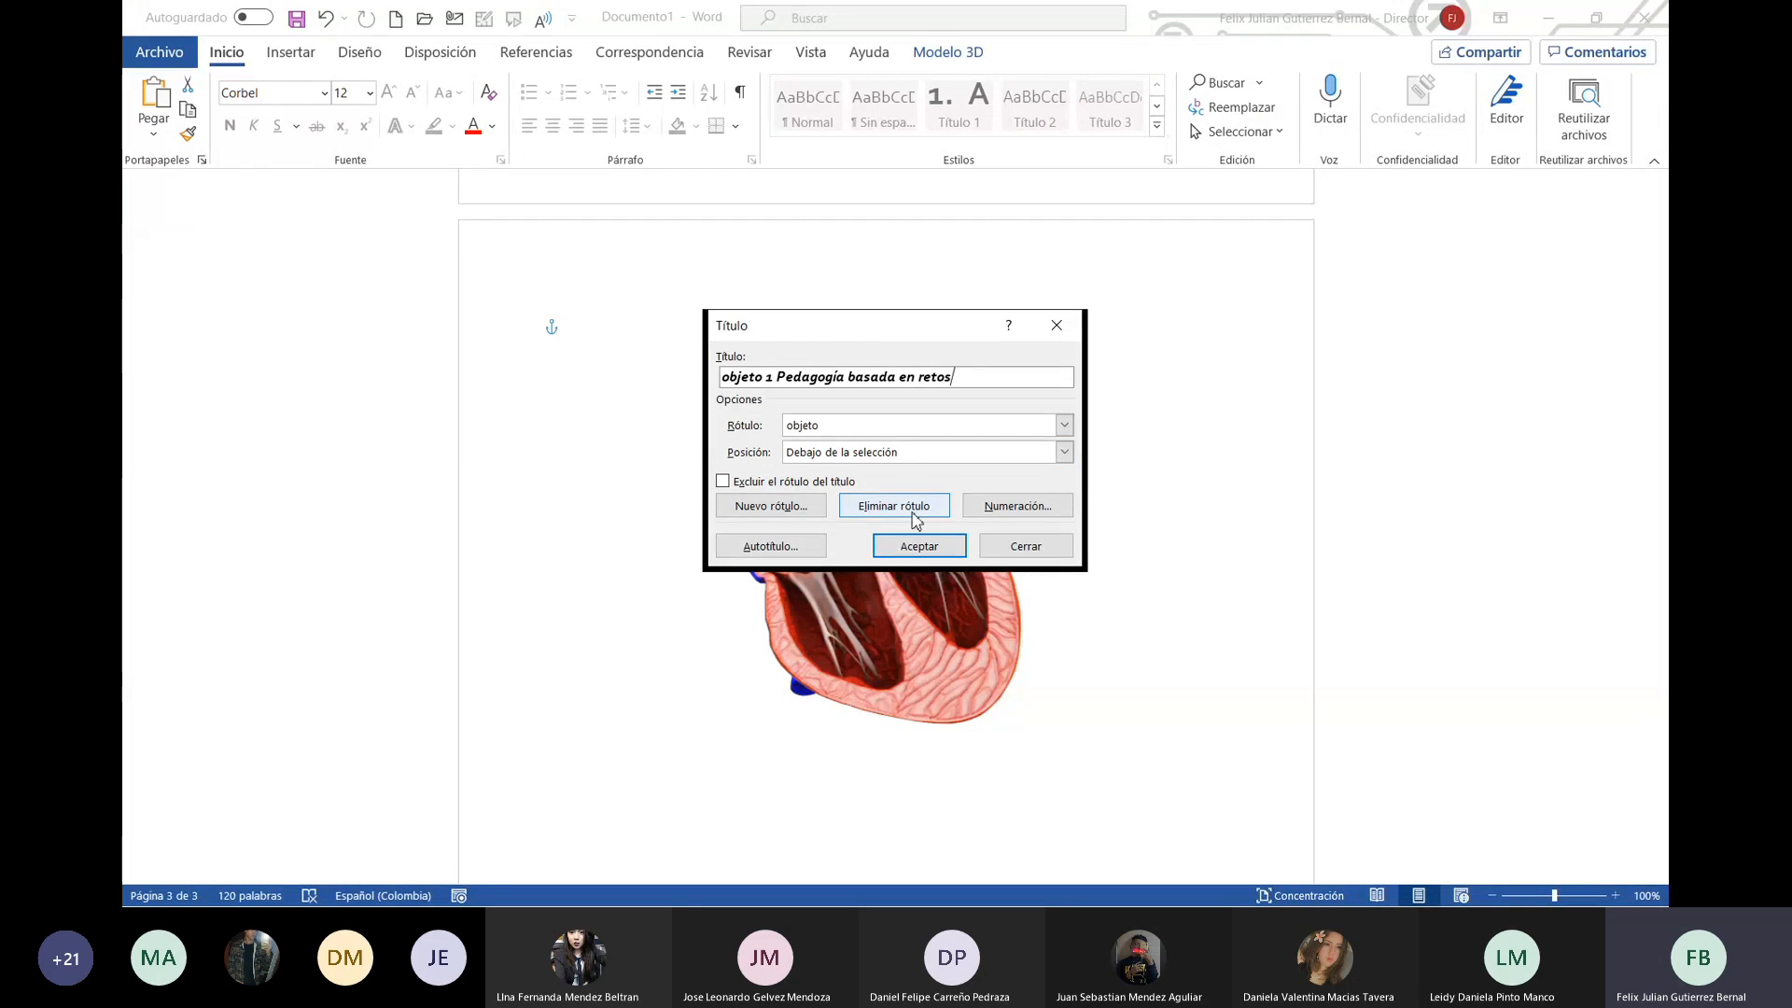
# Step: Change the heart model's caption text to "Aprendizaje basada en retos" and insert the caption
pyautogui.moveTo(850, 377); pyautogui.dragTo(780, 374)
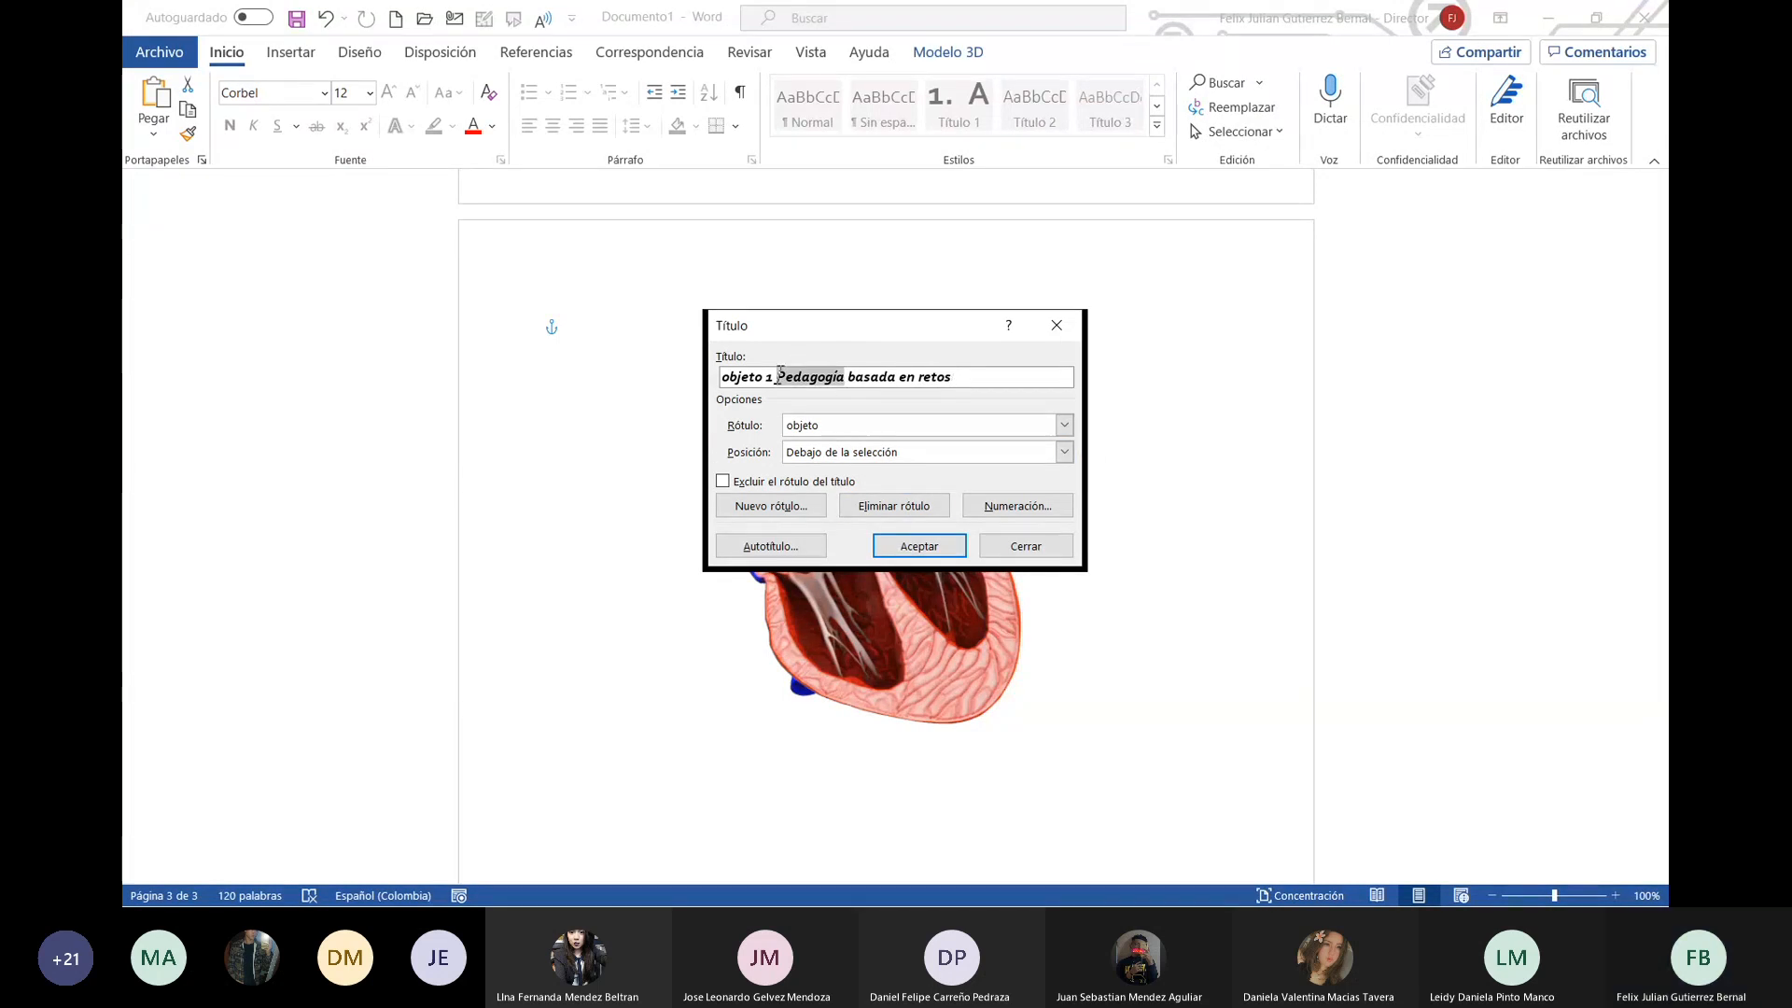
pyautogui.write('Ape')
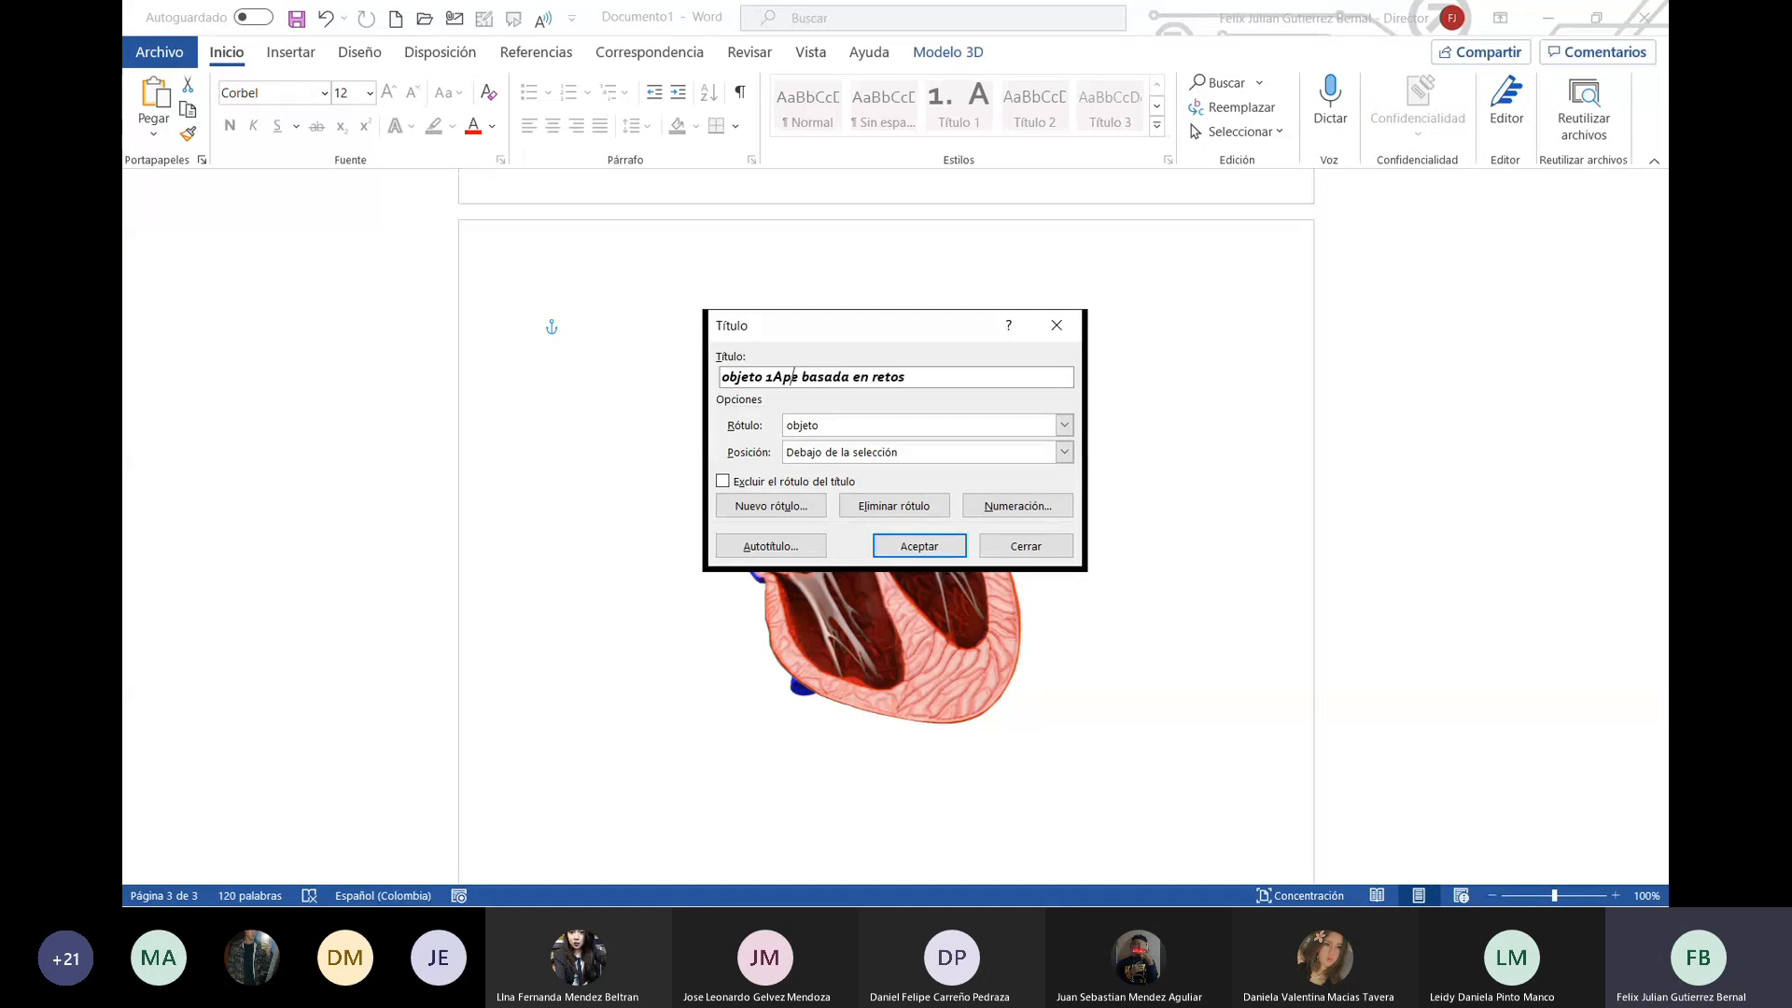
pyautogui.write('endizaj')
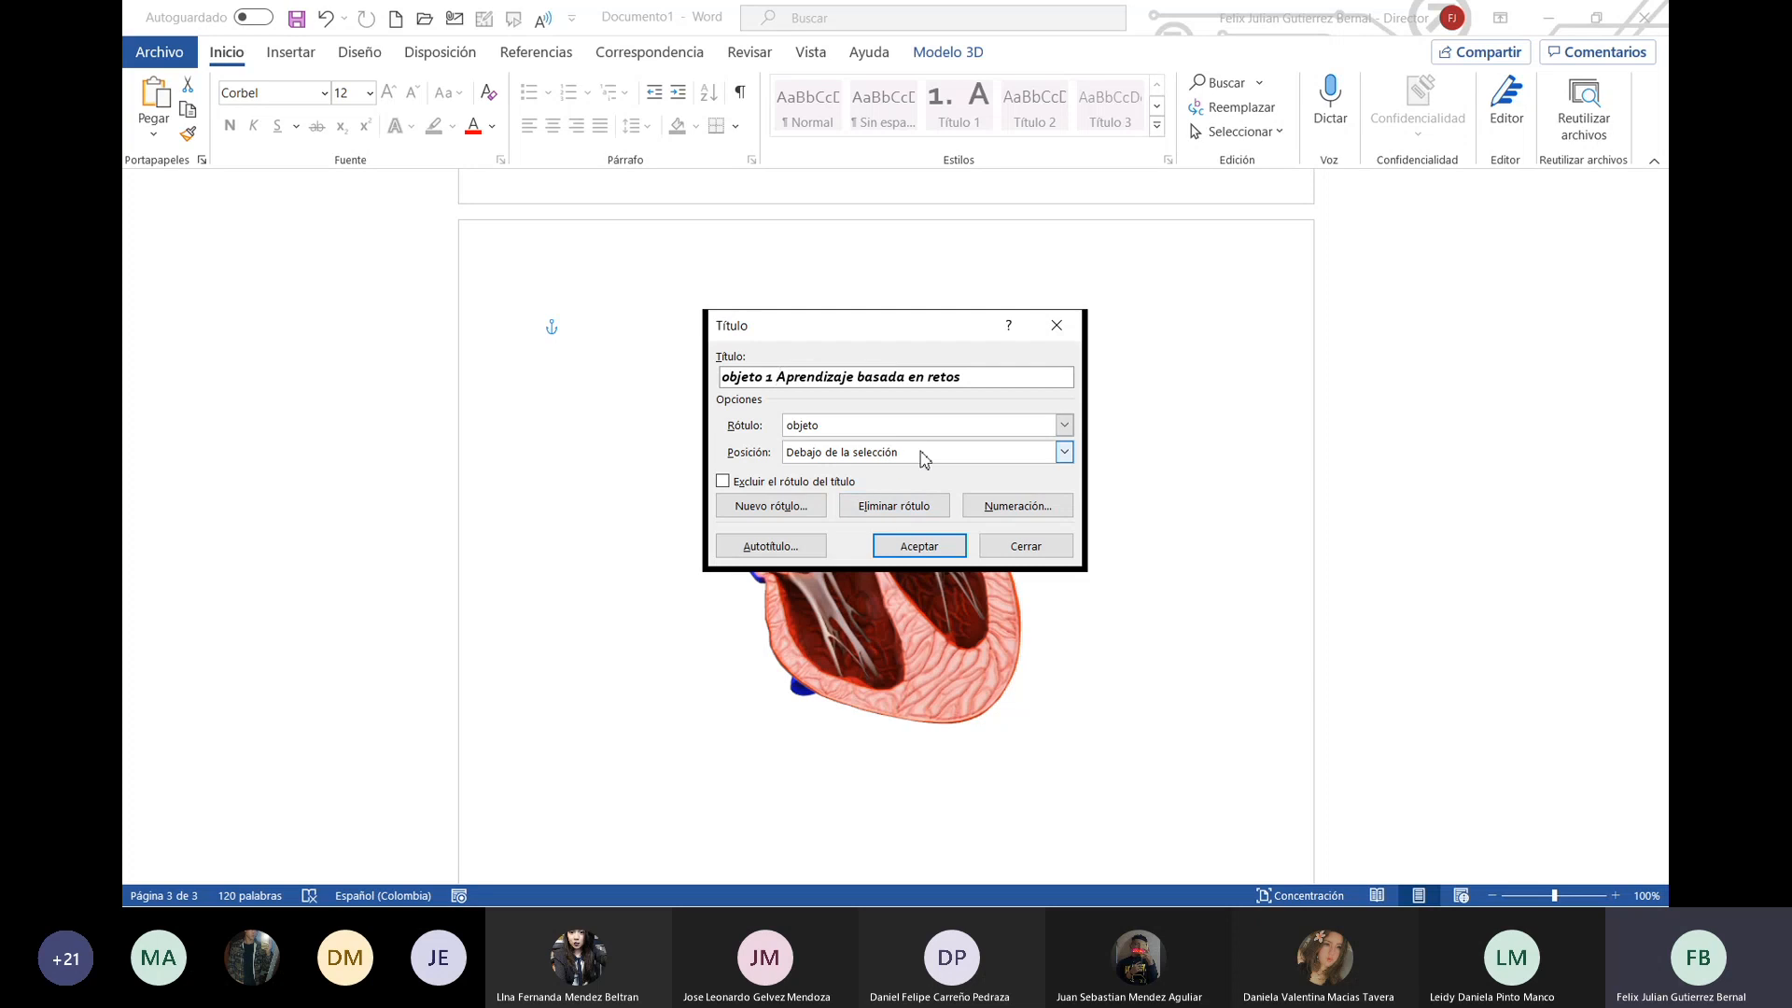
pyautogui.click(919, 546)
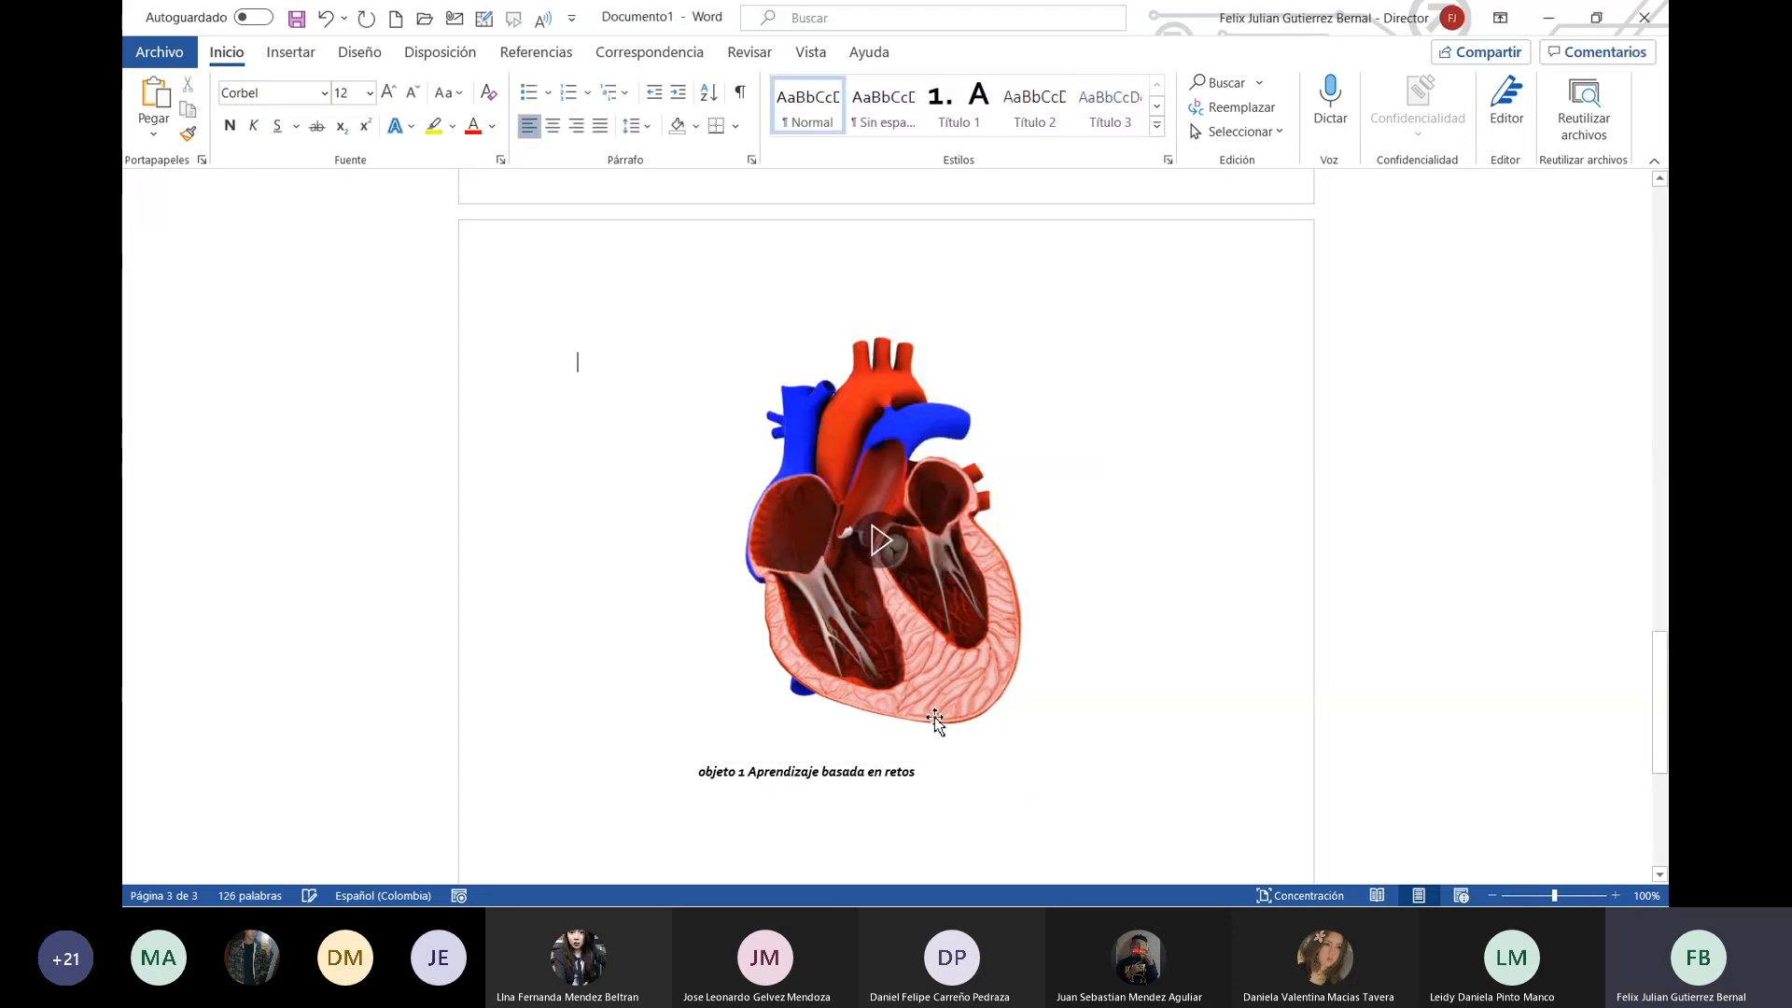
# Step: Look through the document's captioned tables, picture and hierarchy, and examine the available document style sets
pyautogui.scroll(-2, 987, 622)
pyautogui.scroll(12, 987, 653)
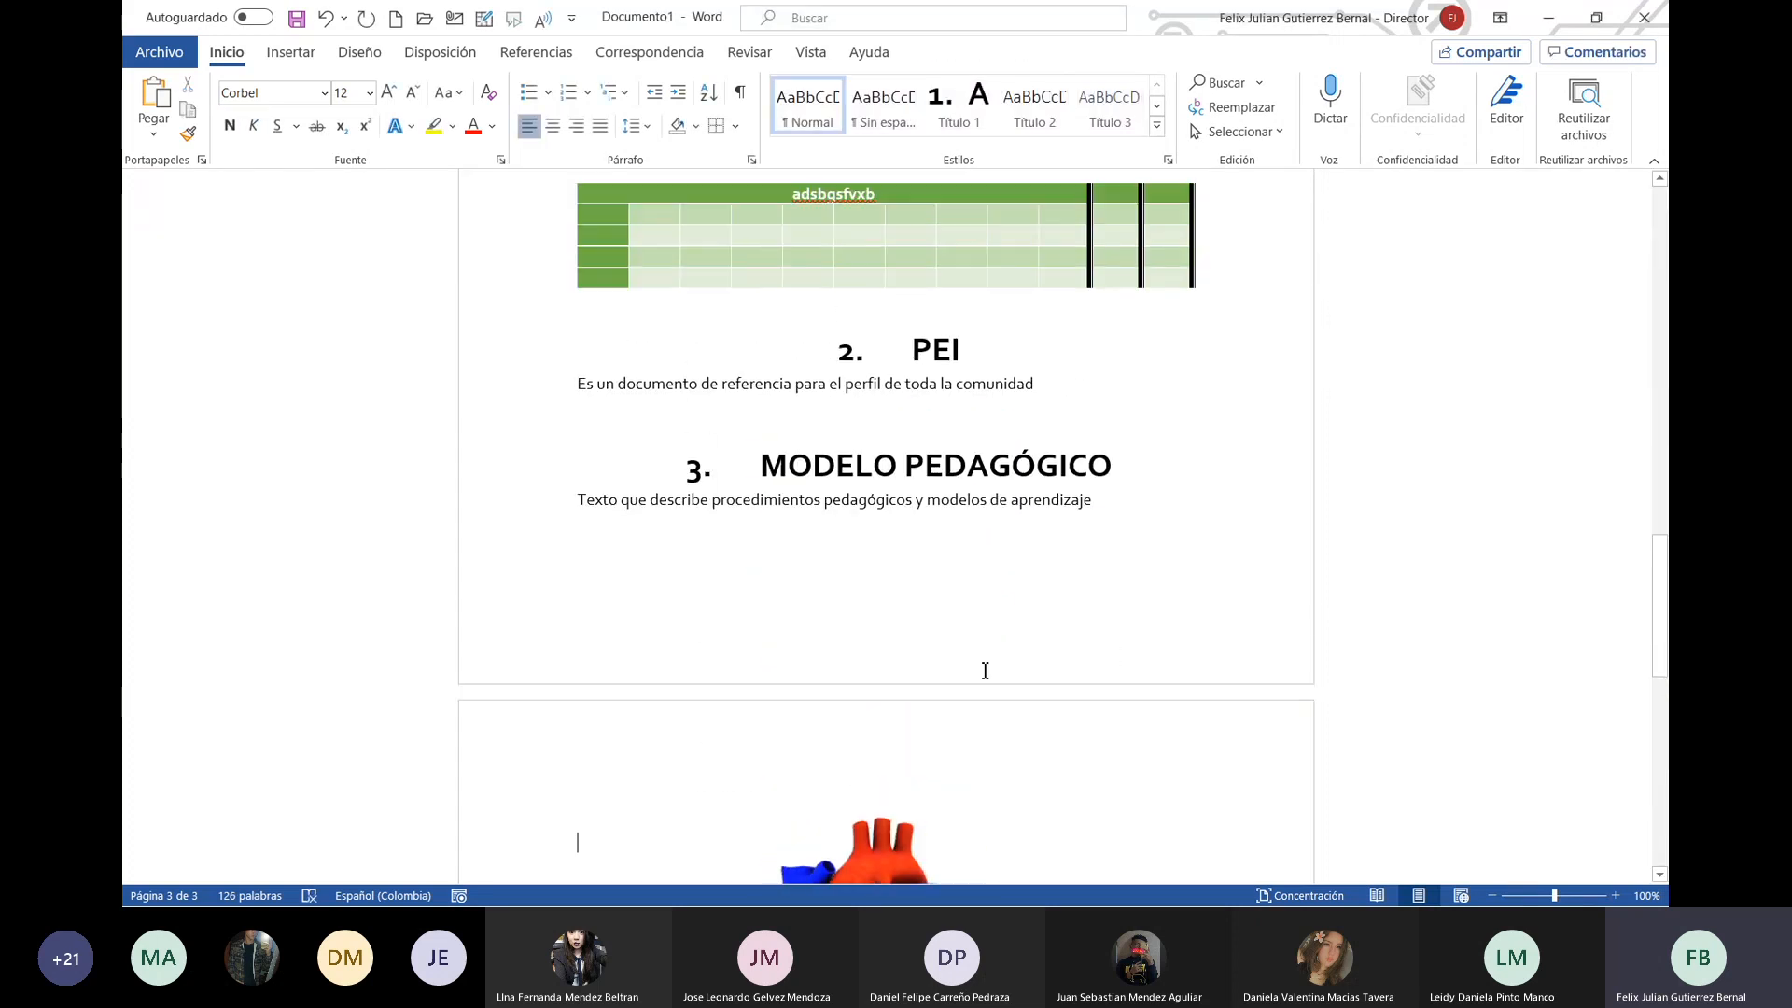
pyautogui.scroll(15, 986, 681)
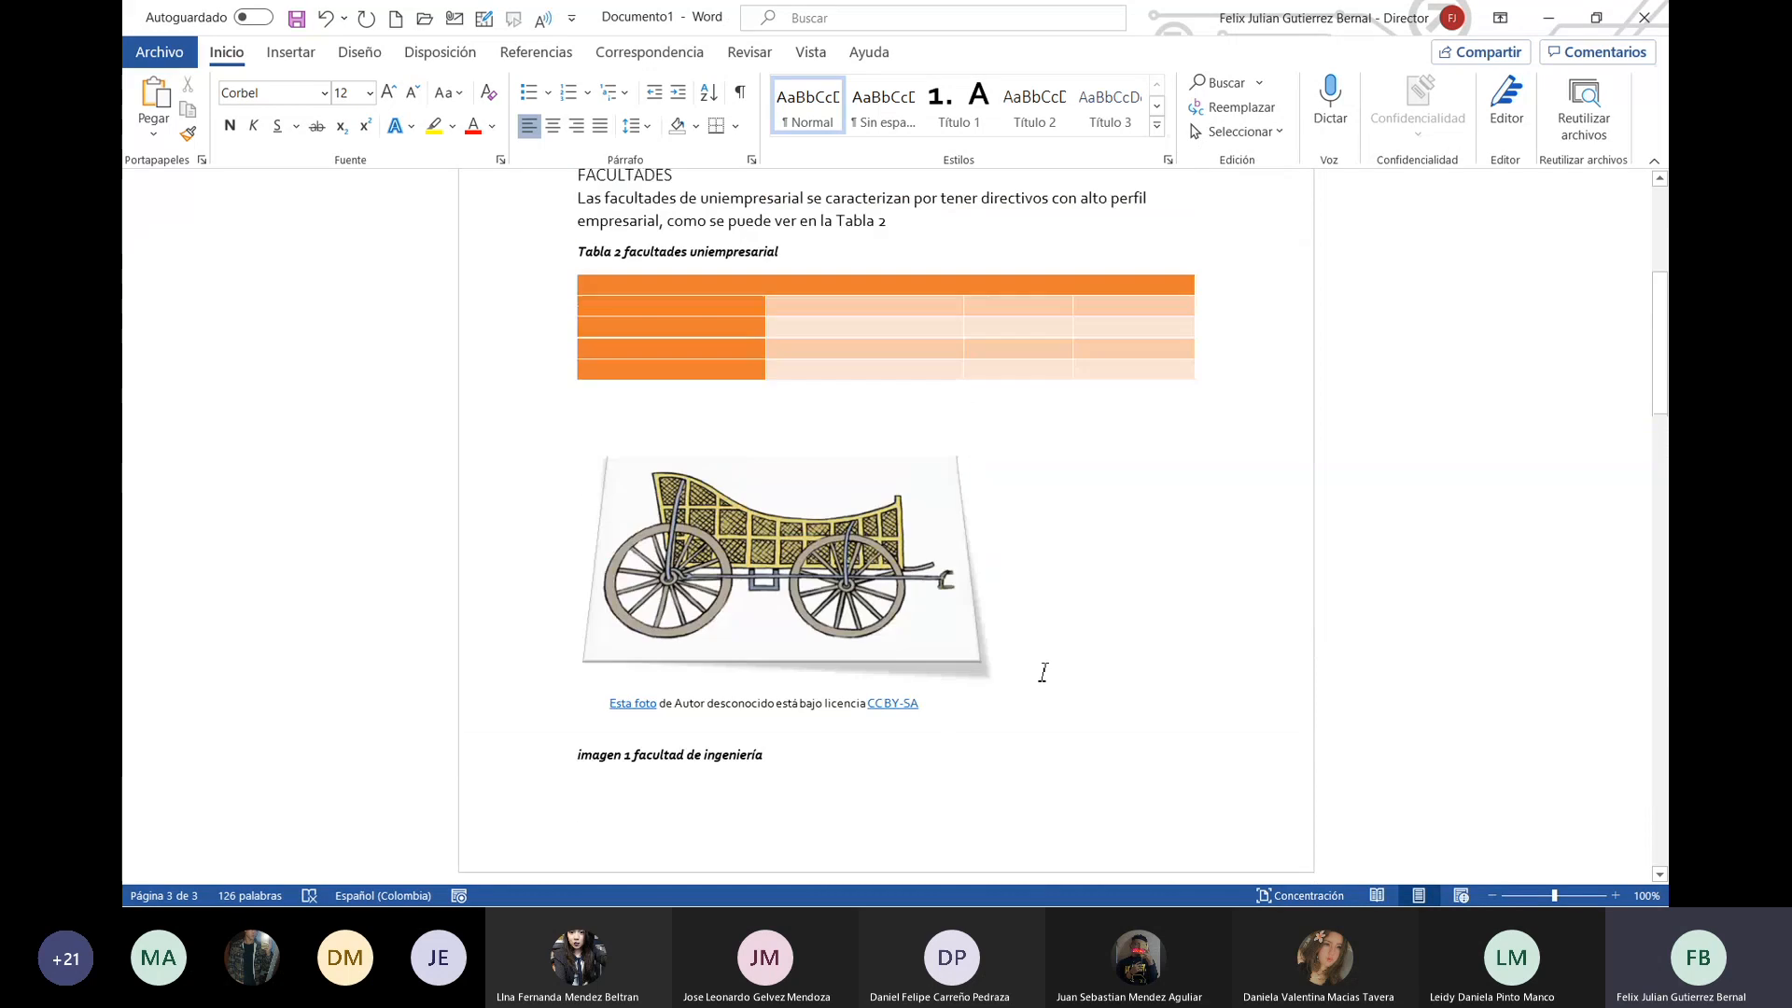
pyautogui.scroll(3, 1045, 673)
pyautogui.scroll(-20, 1103, 596)
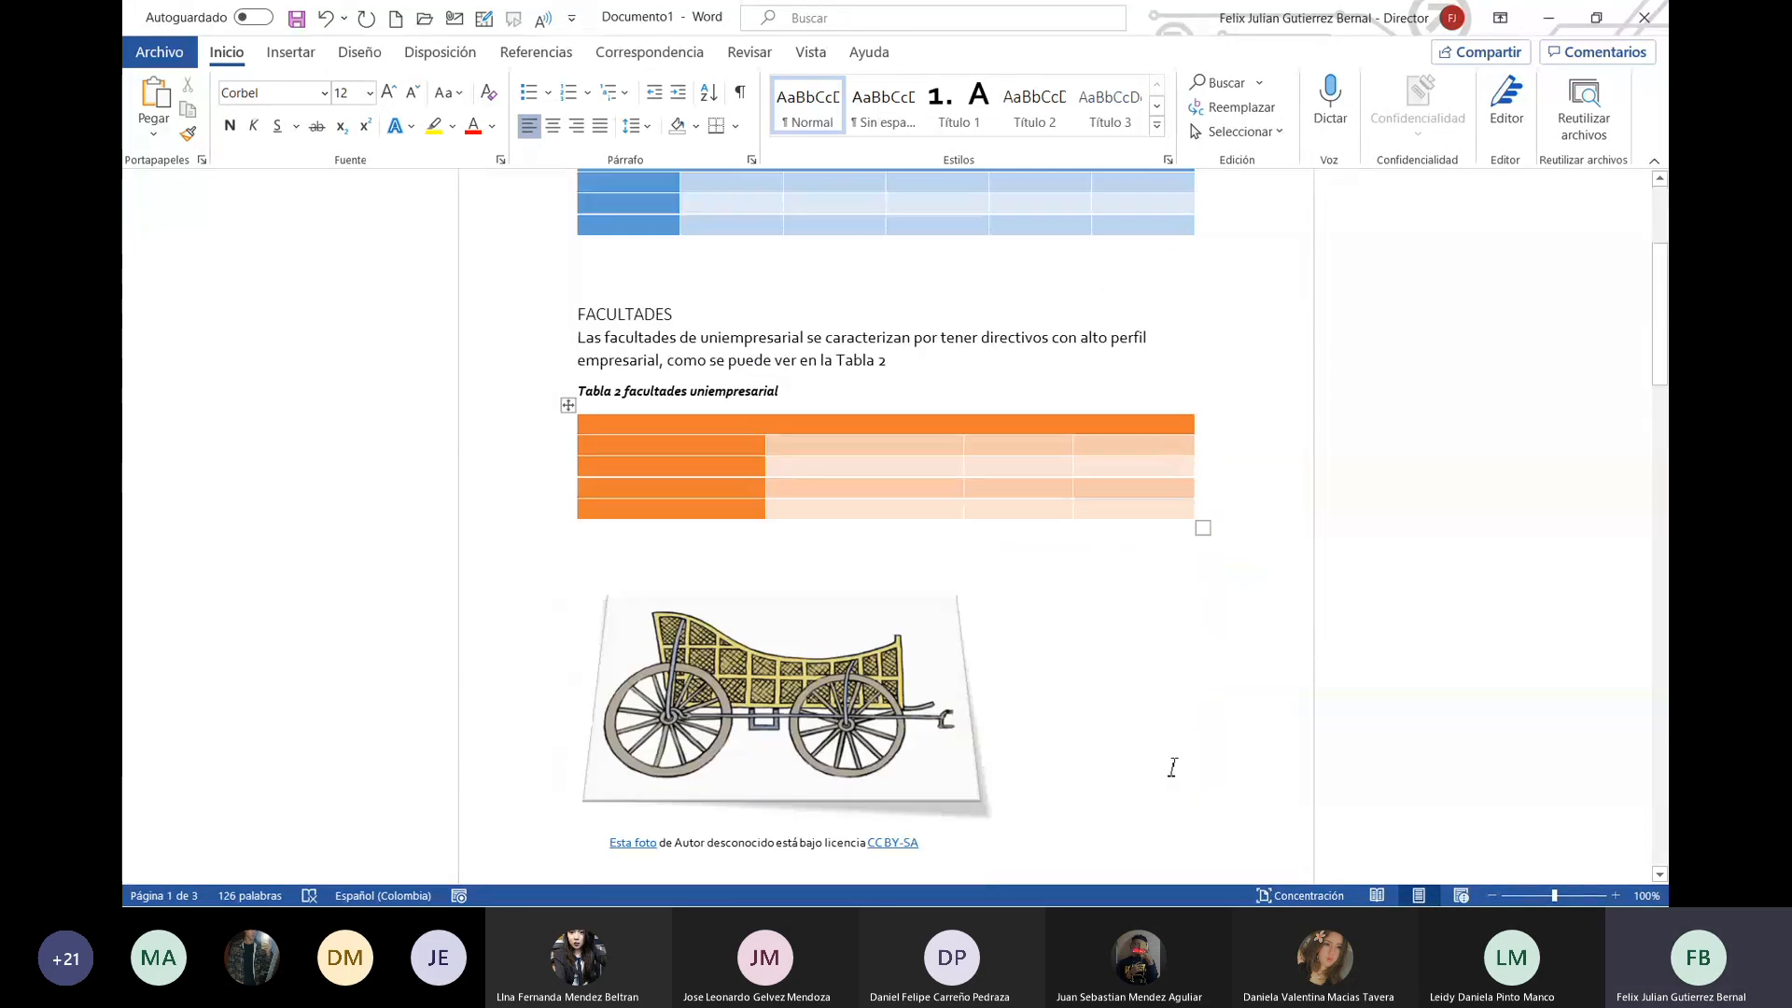
pyautogui.scroll(-1, 1170, 757)
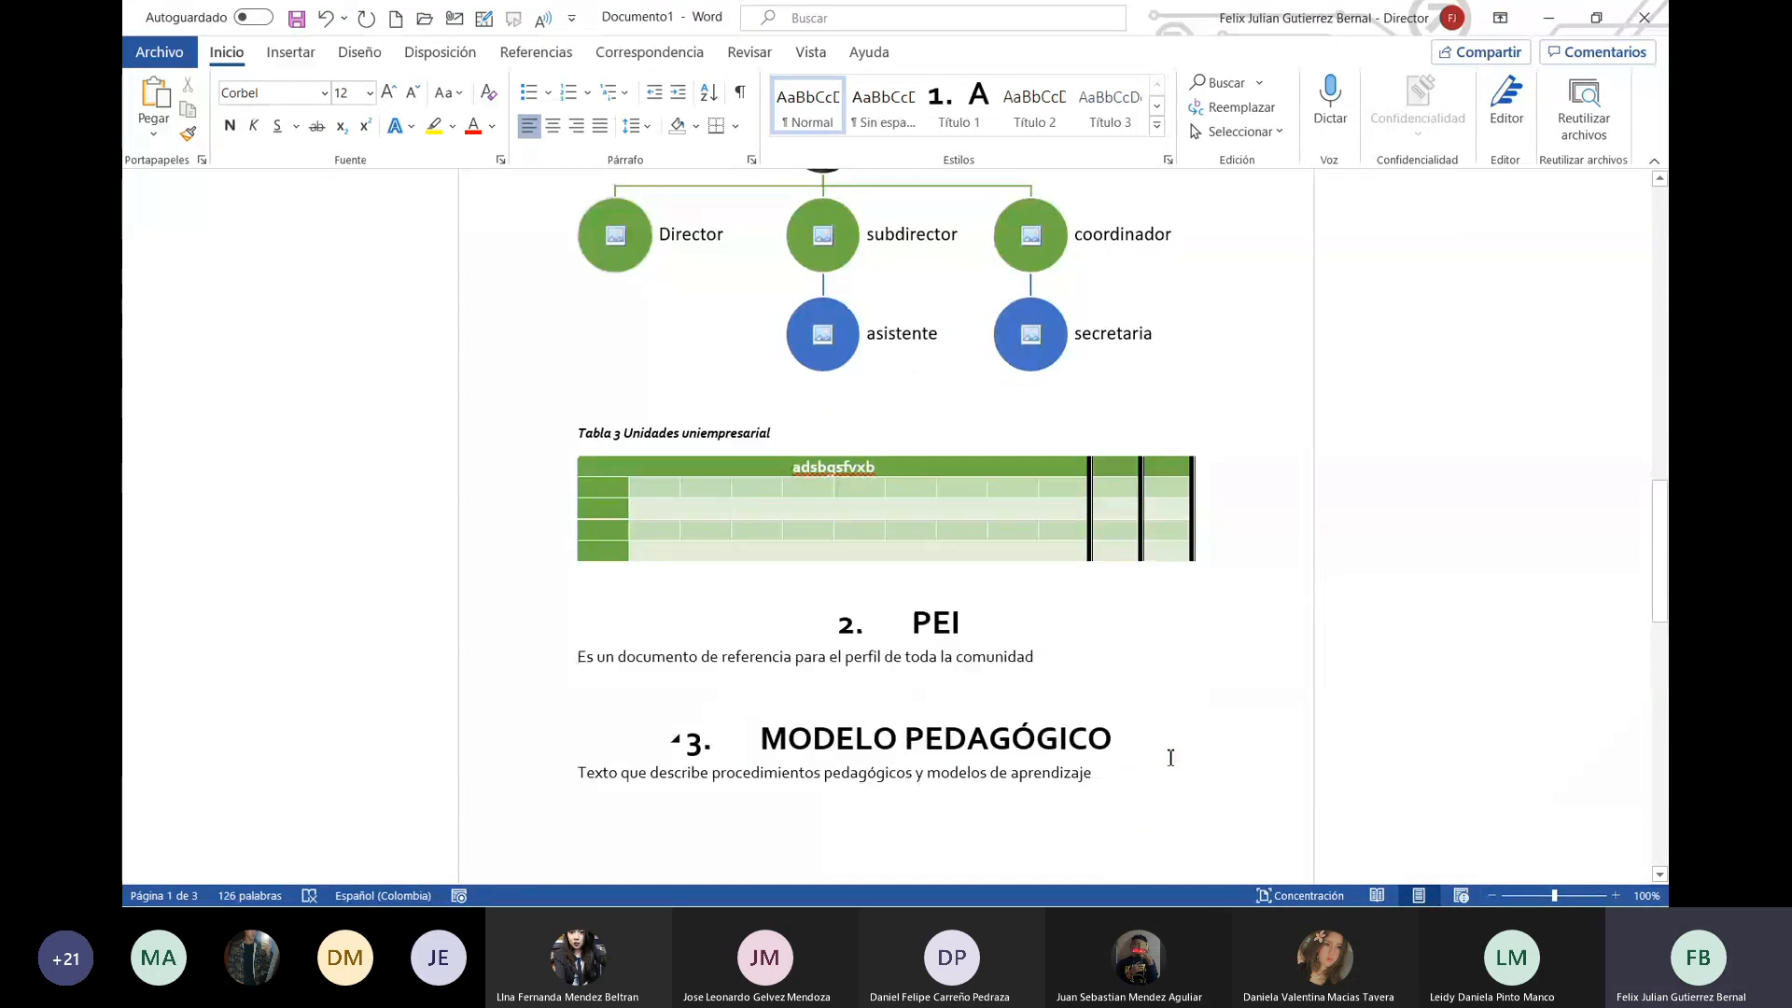
pyautogui.click(291, 52)
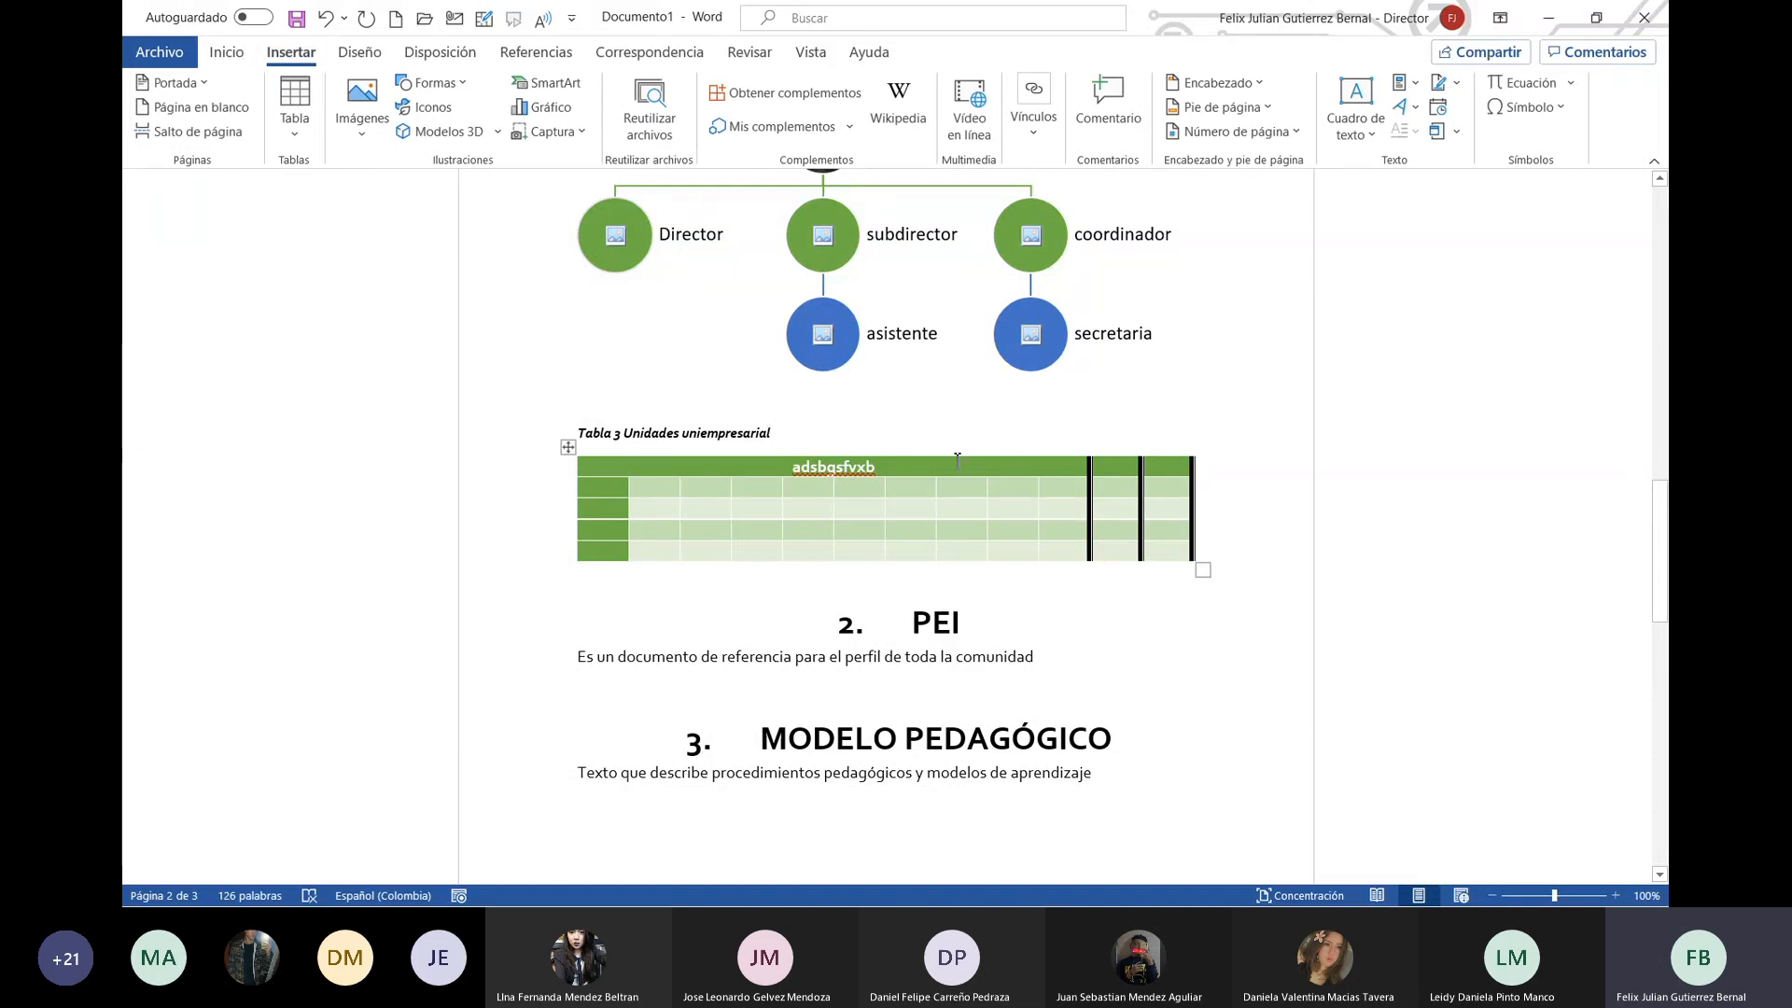
pyautogui.scroll(10, 1117, 551)
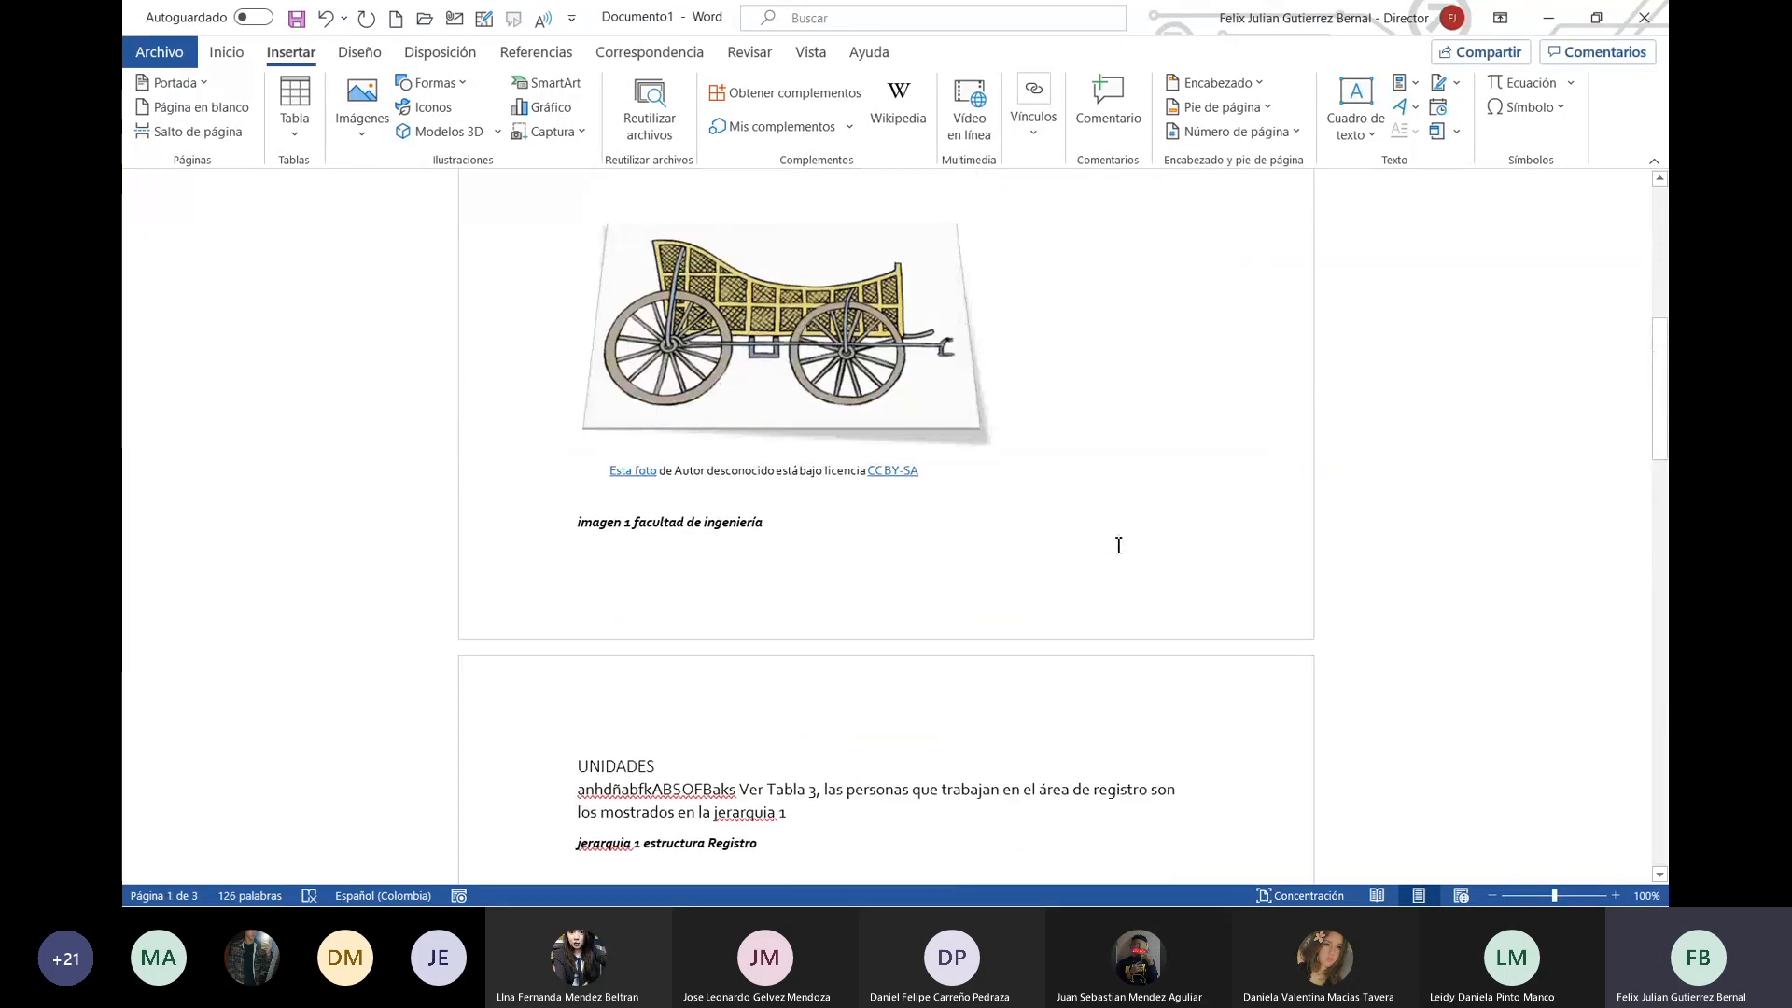
pyautogui.click(360, 53)
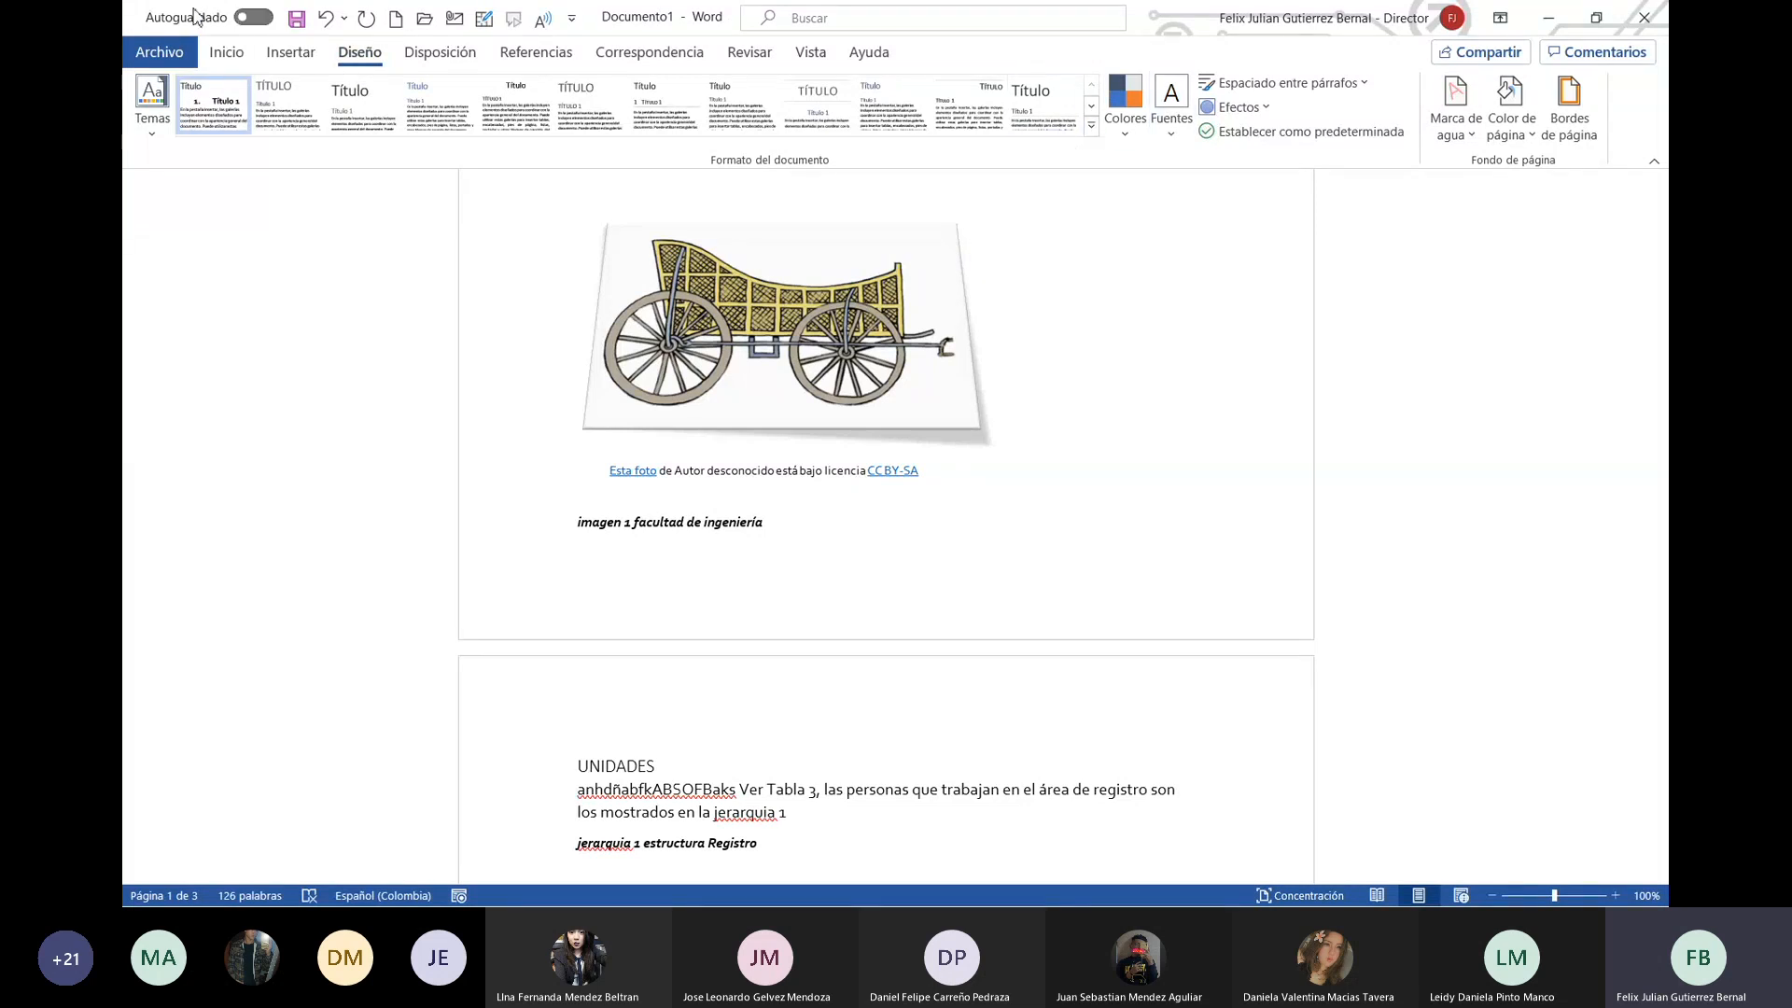
pyautogui.click(1092, 130)
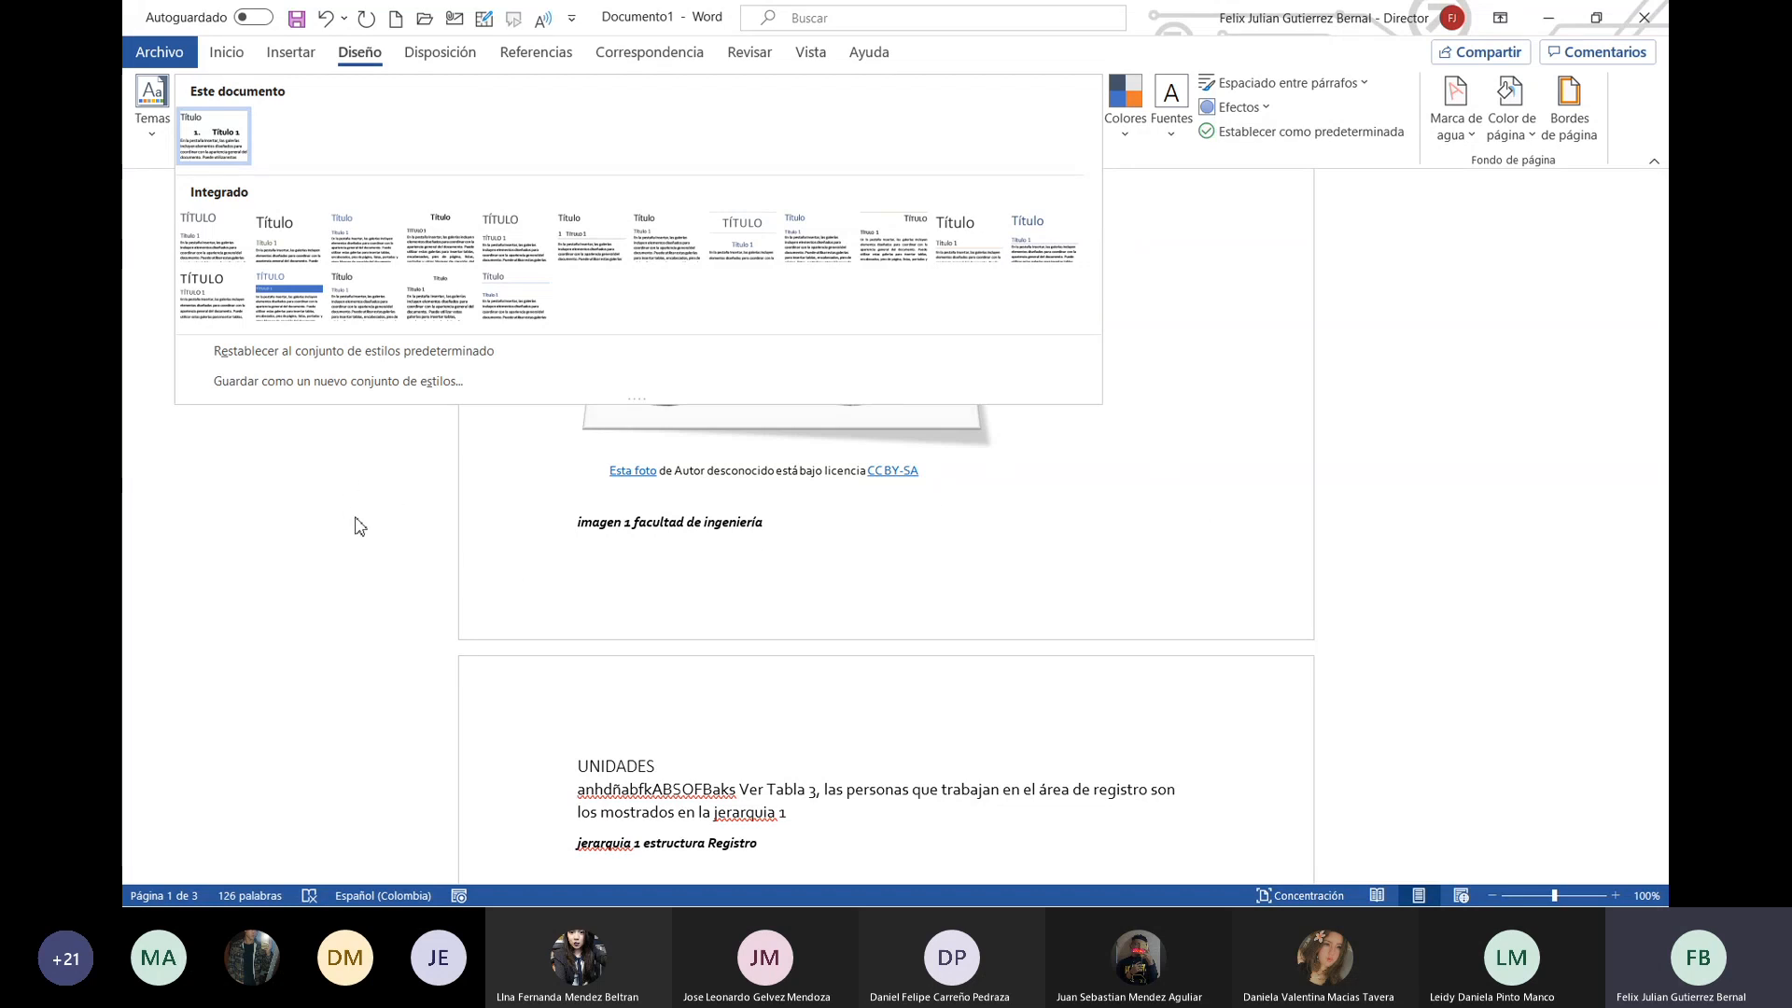
pyautogui.click(502, 546)
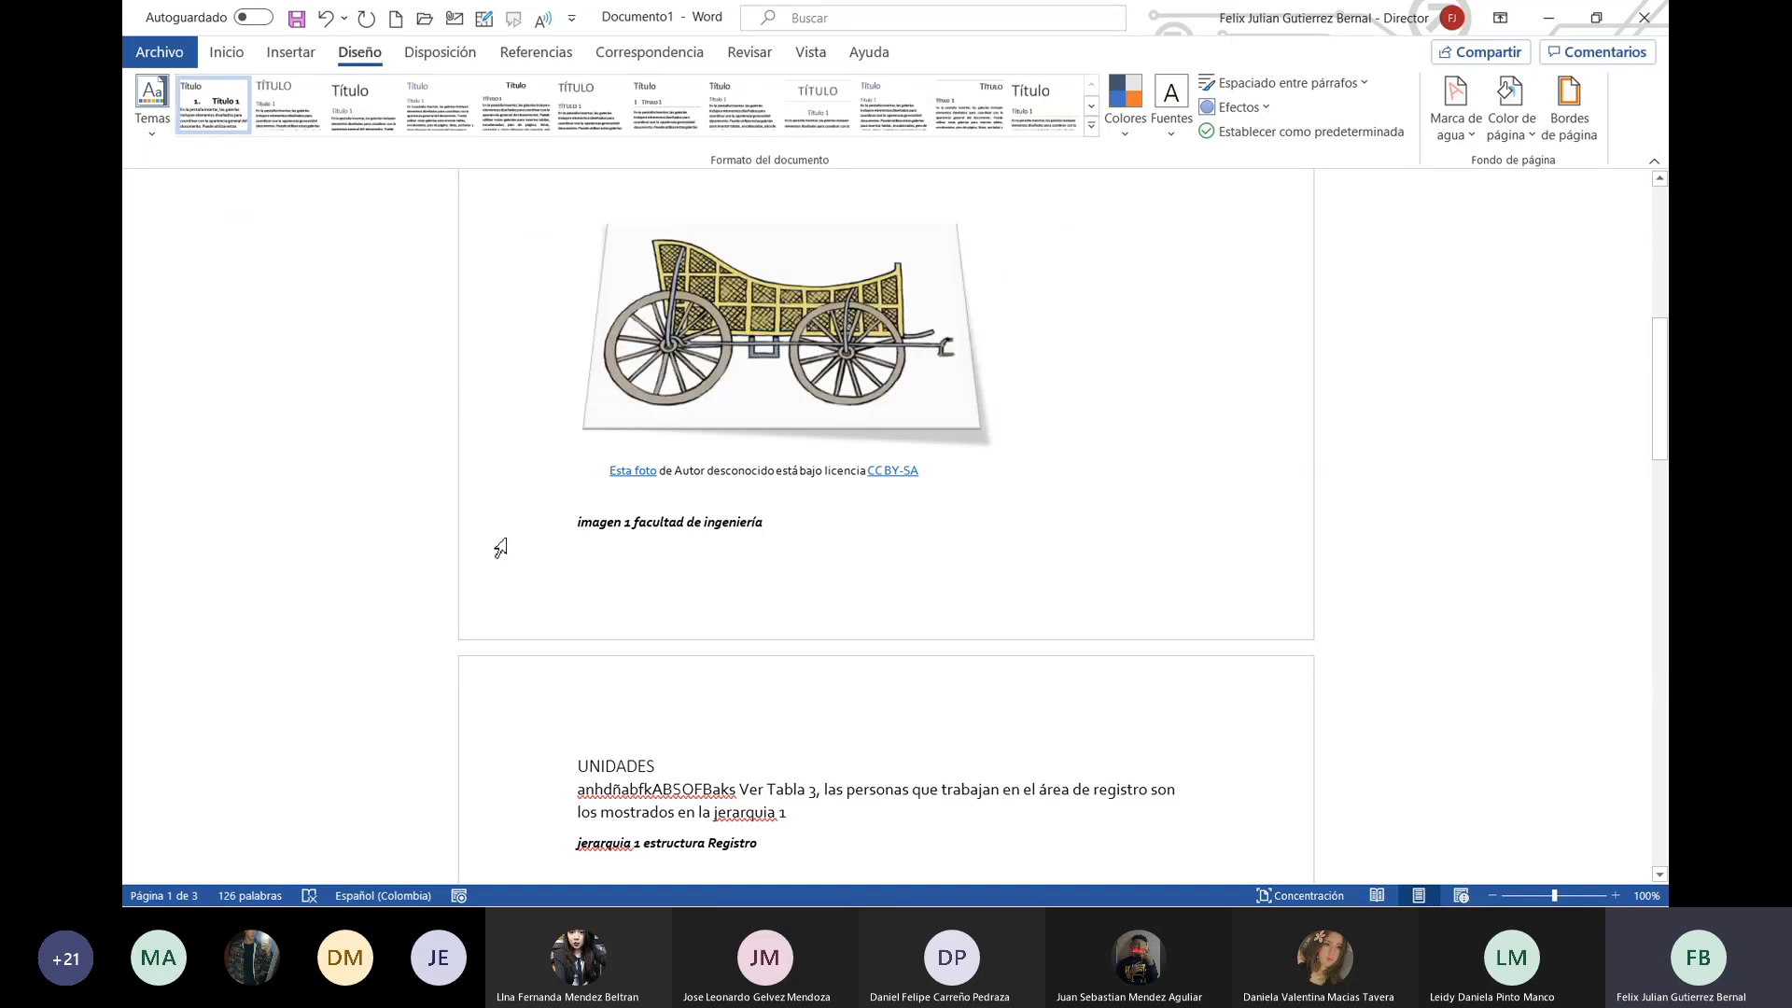
# Step: Insert the built-in "Retrospectiva" header into the document
pyautogui.click(291, 52)
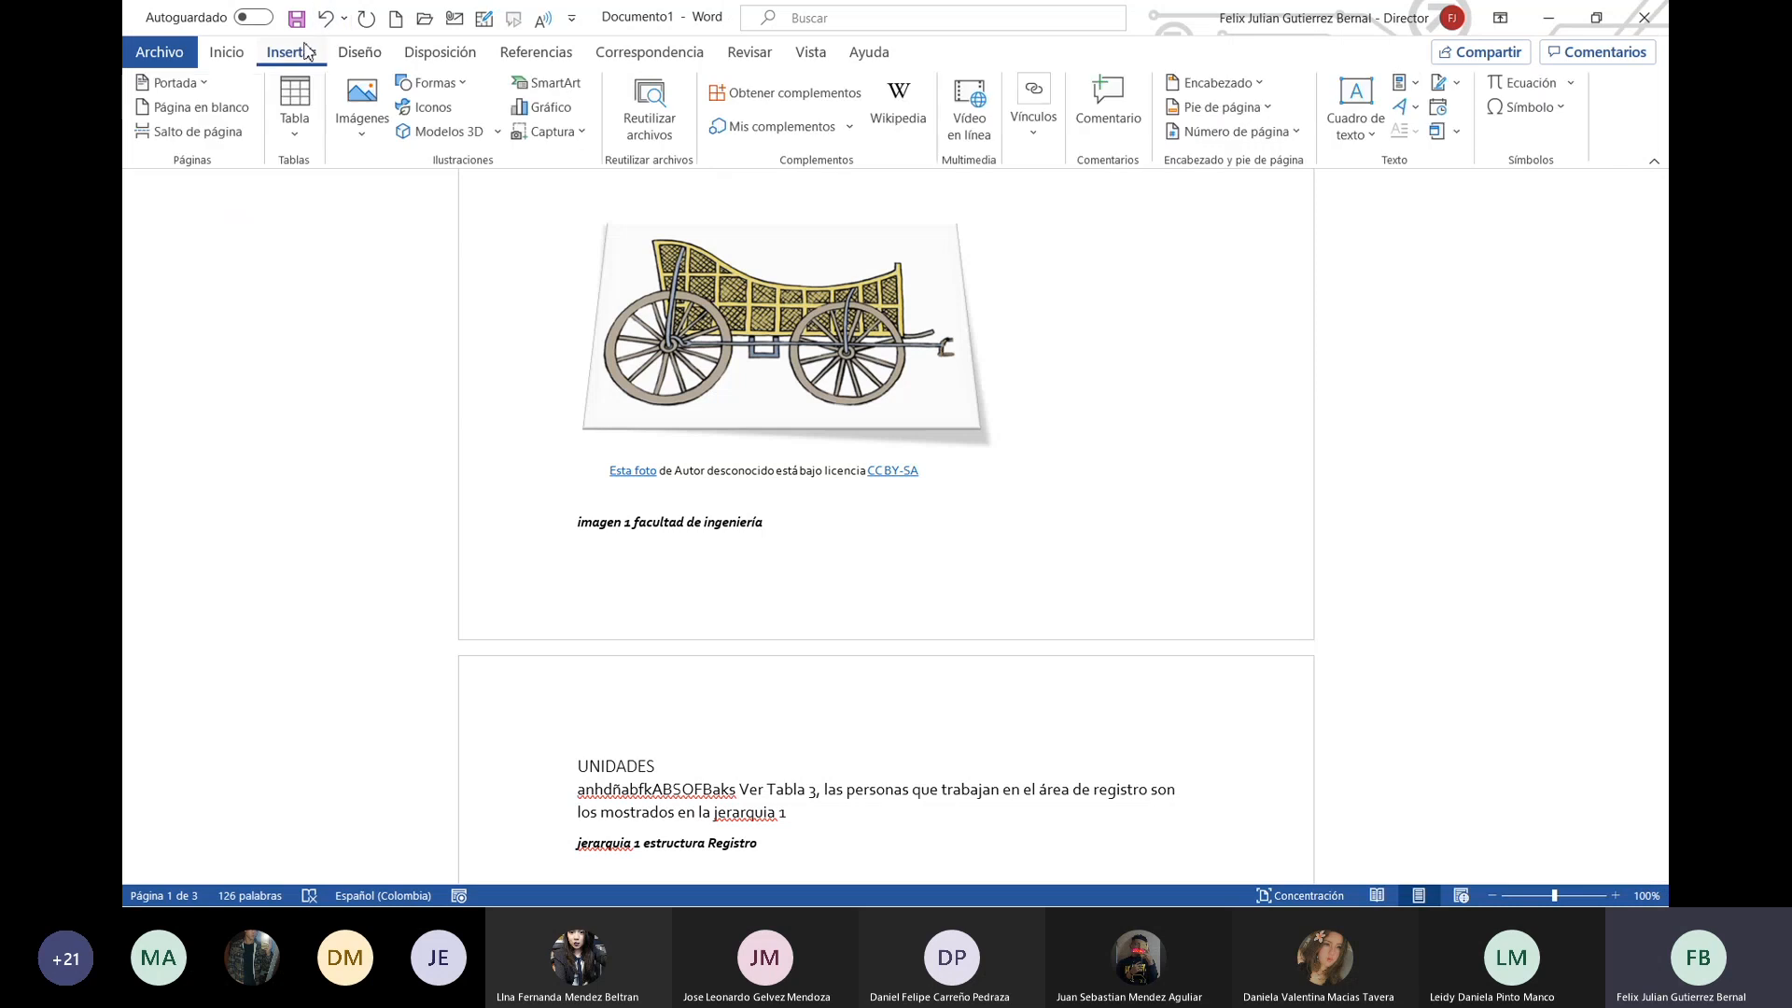
pyautogui.click(1255, 82)
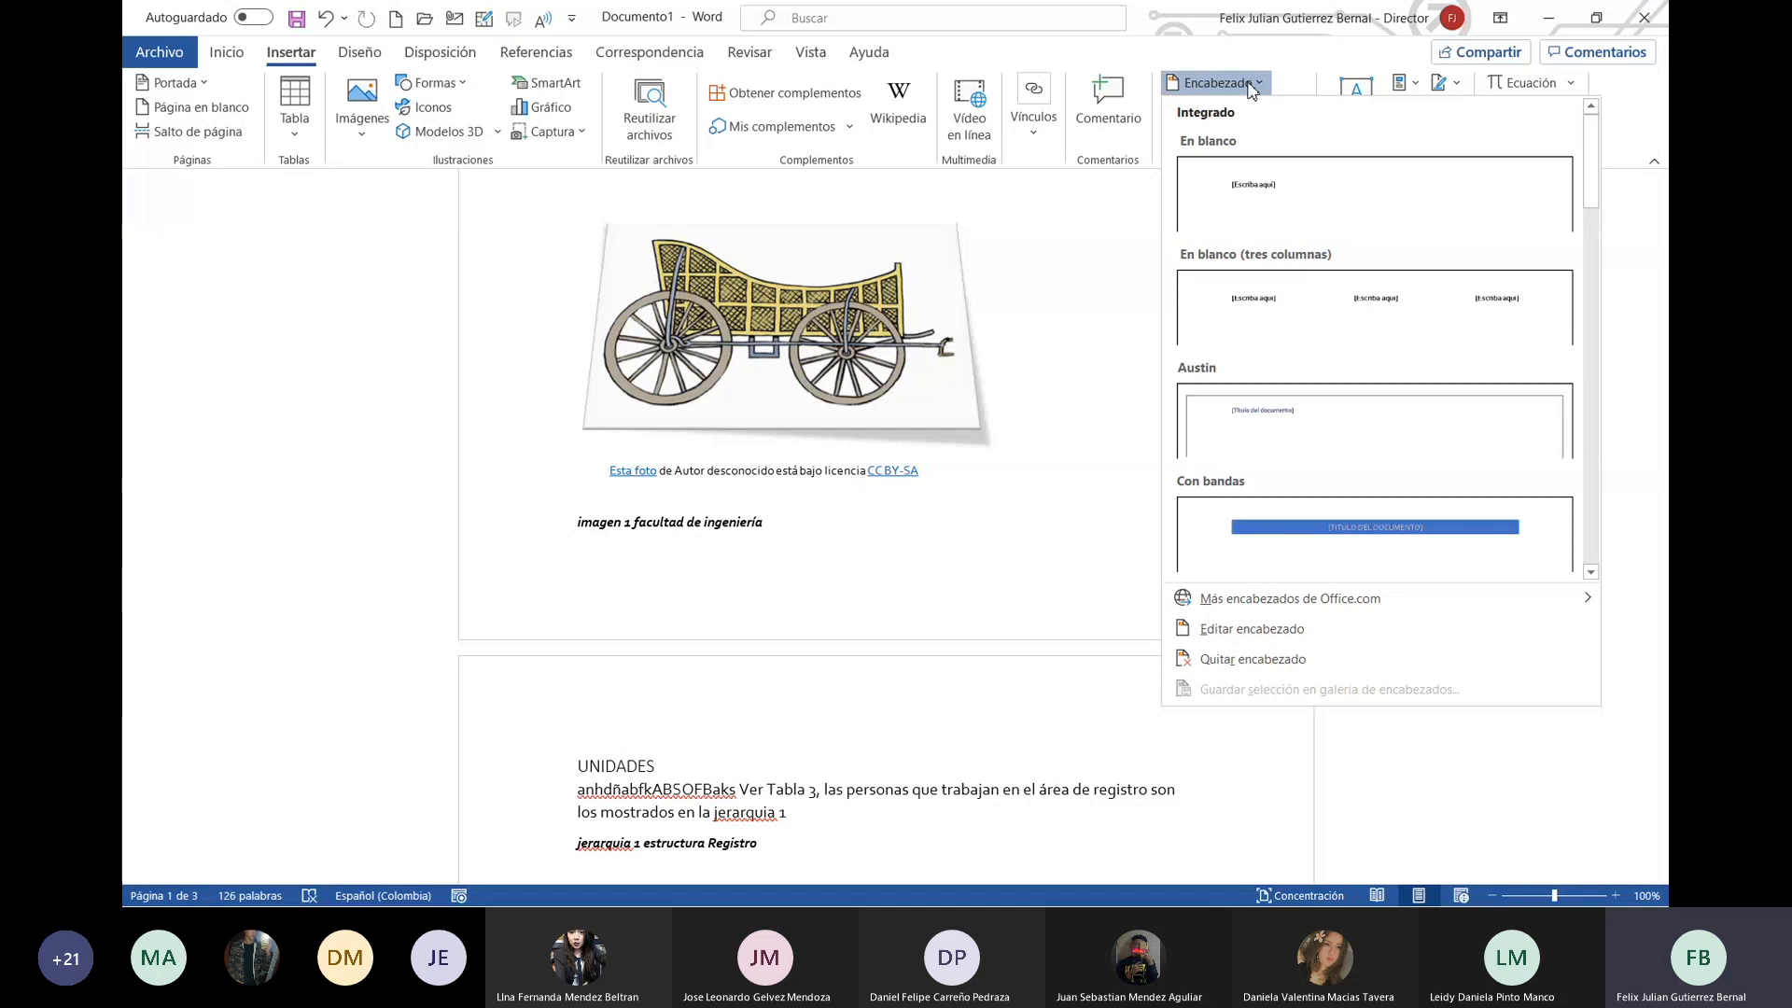
pyautogui.scroll(-10, 1404, 292)
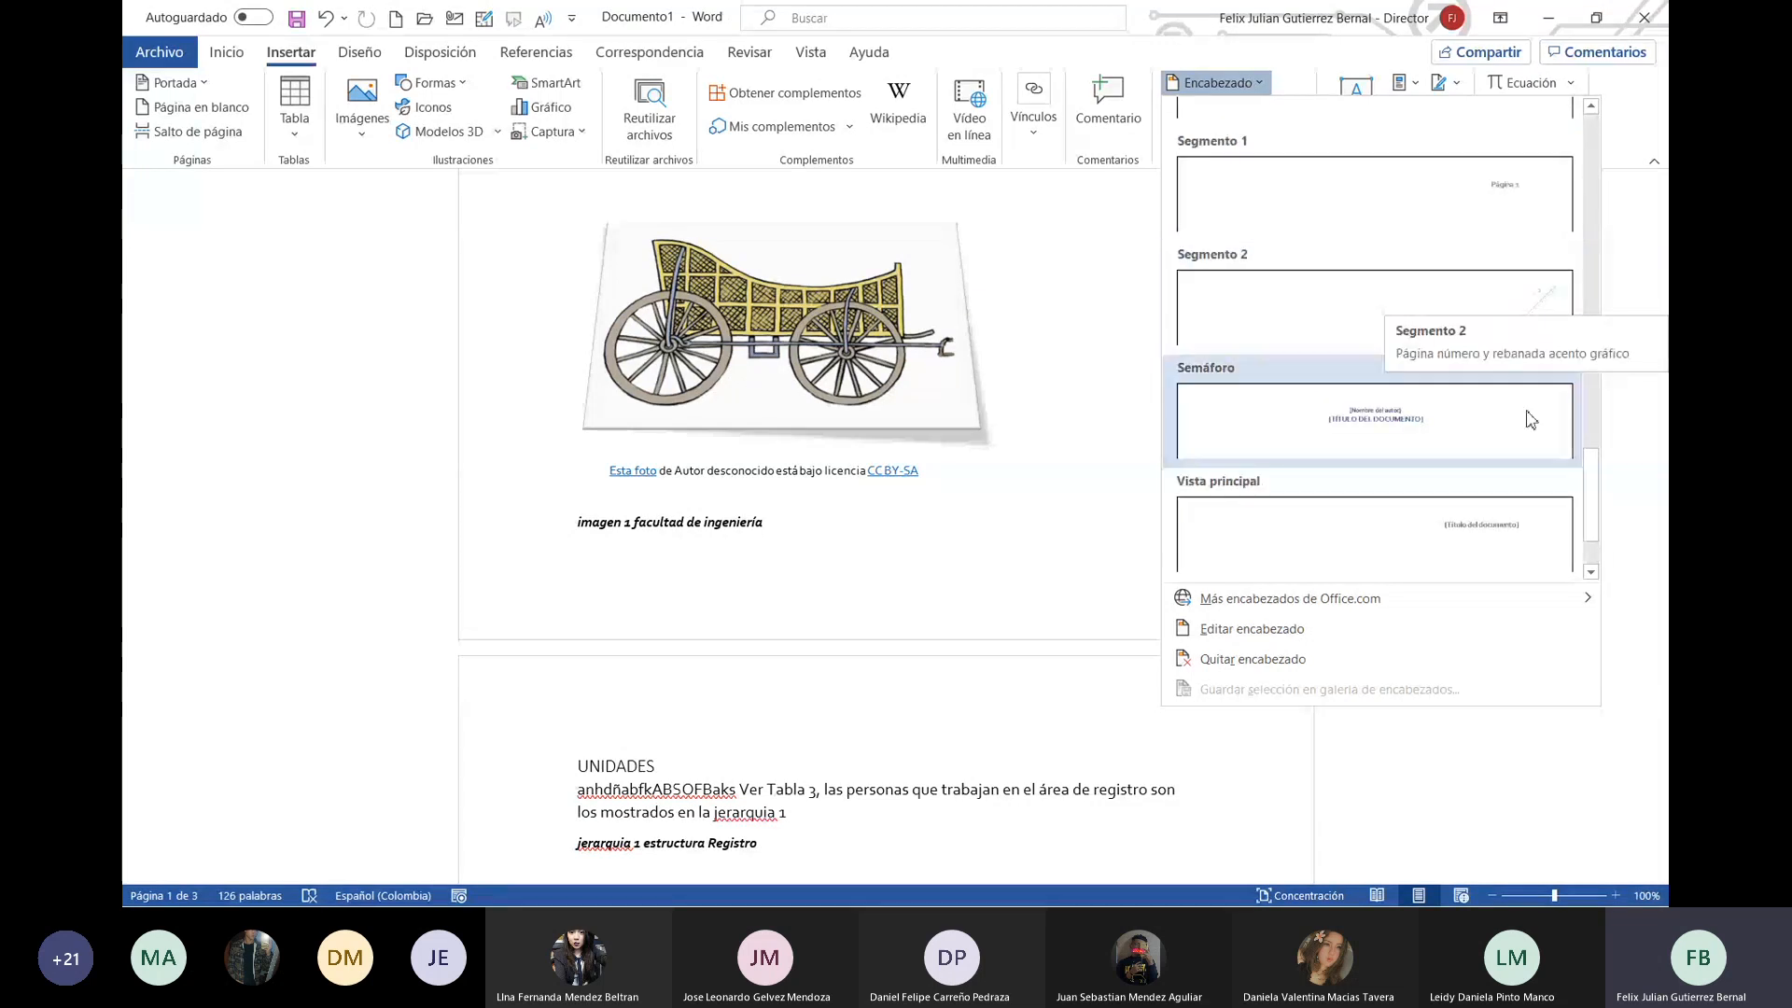
pyautogui.scroll(-1, 1558, 471)
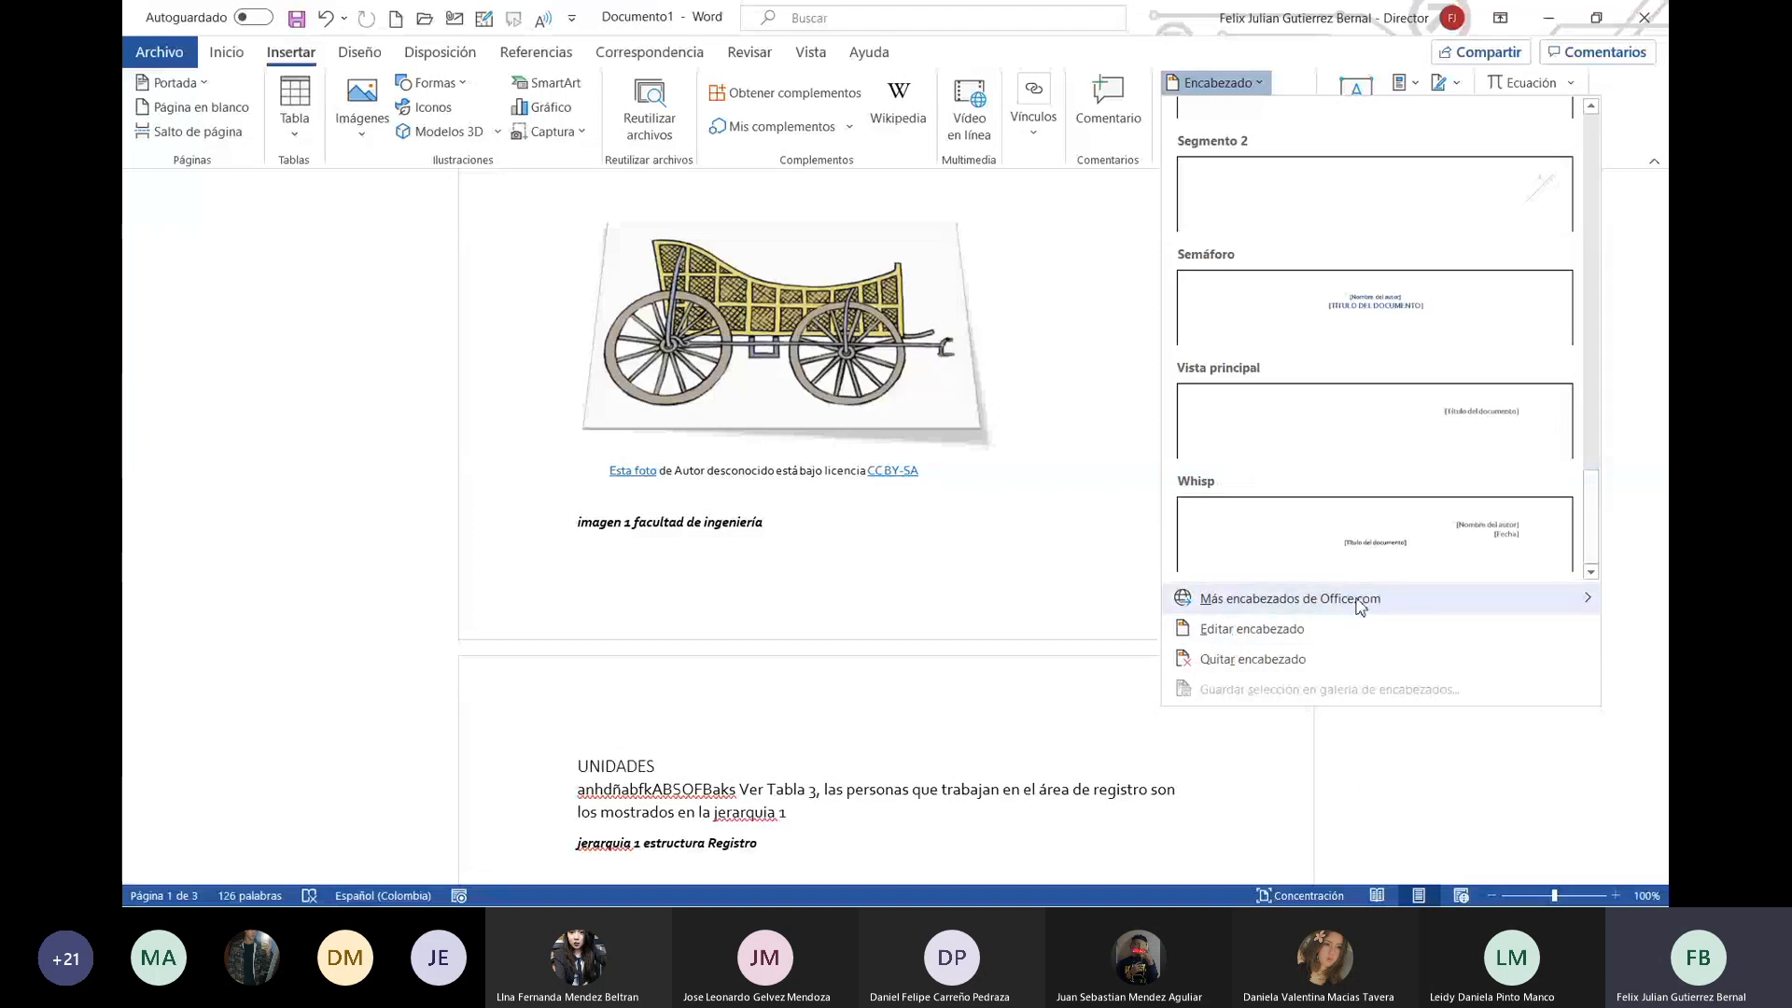
pyautogui.moveTo(1361, 604)
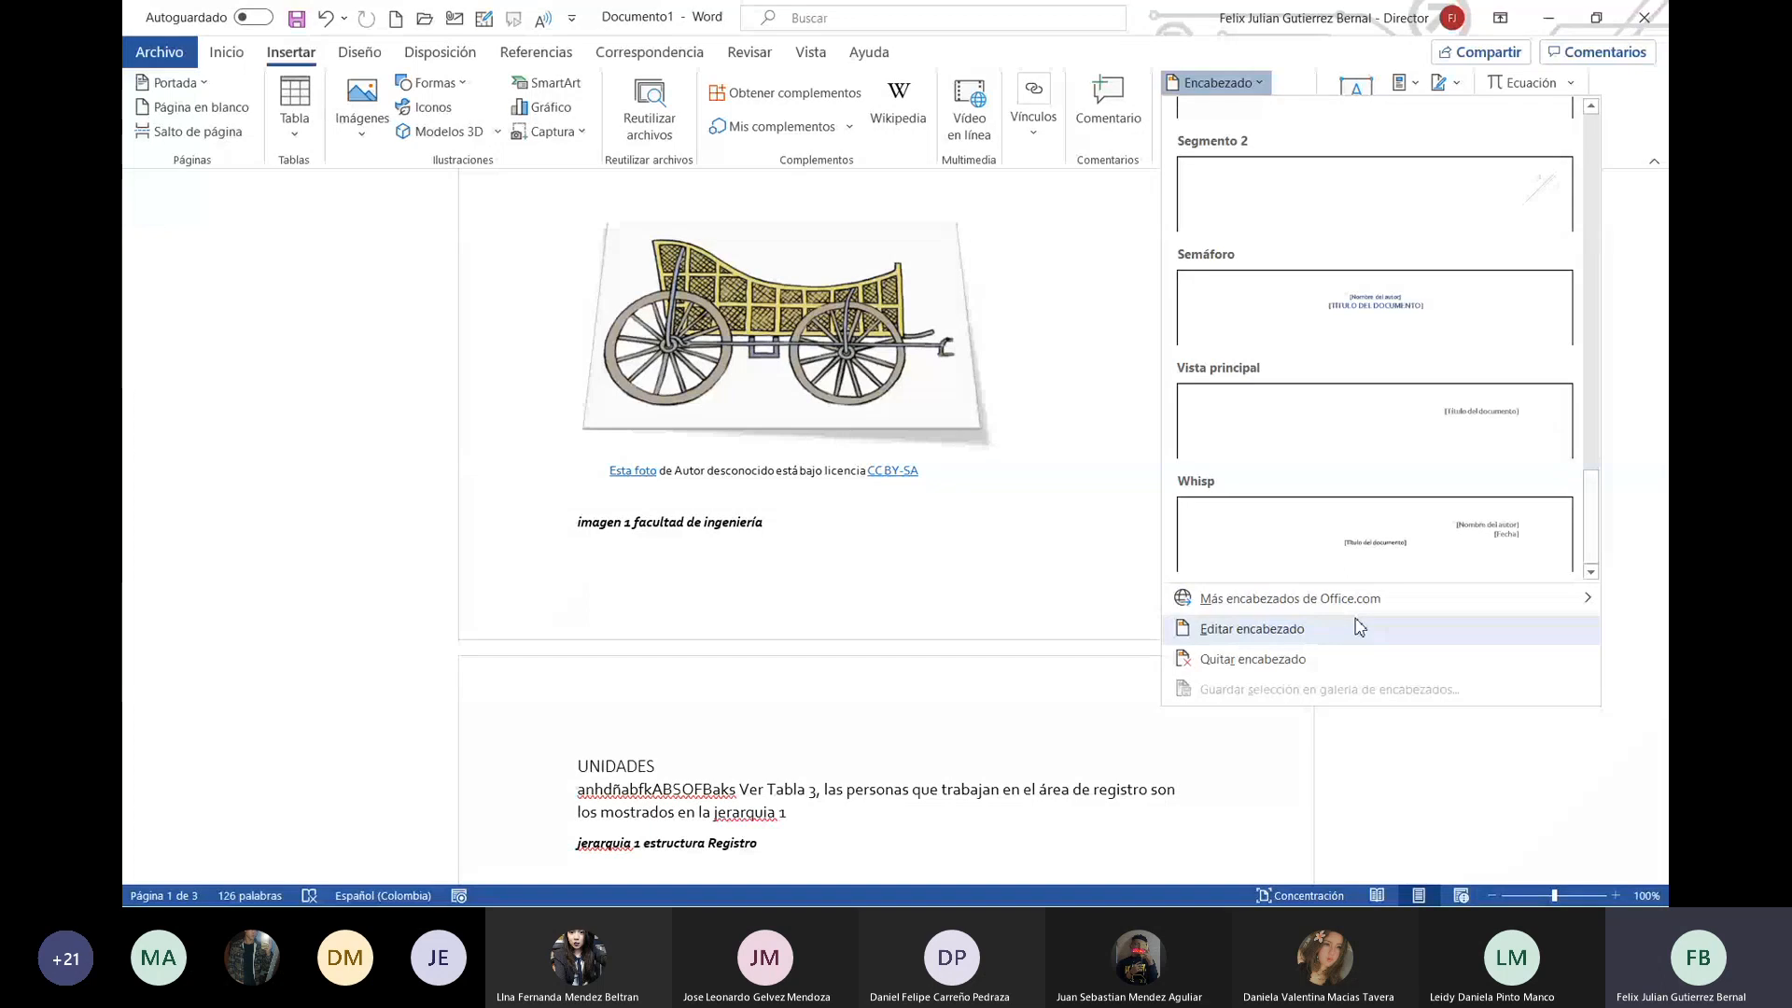
pyautogui.scroll(6, 1442, 522)
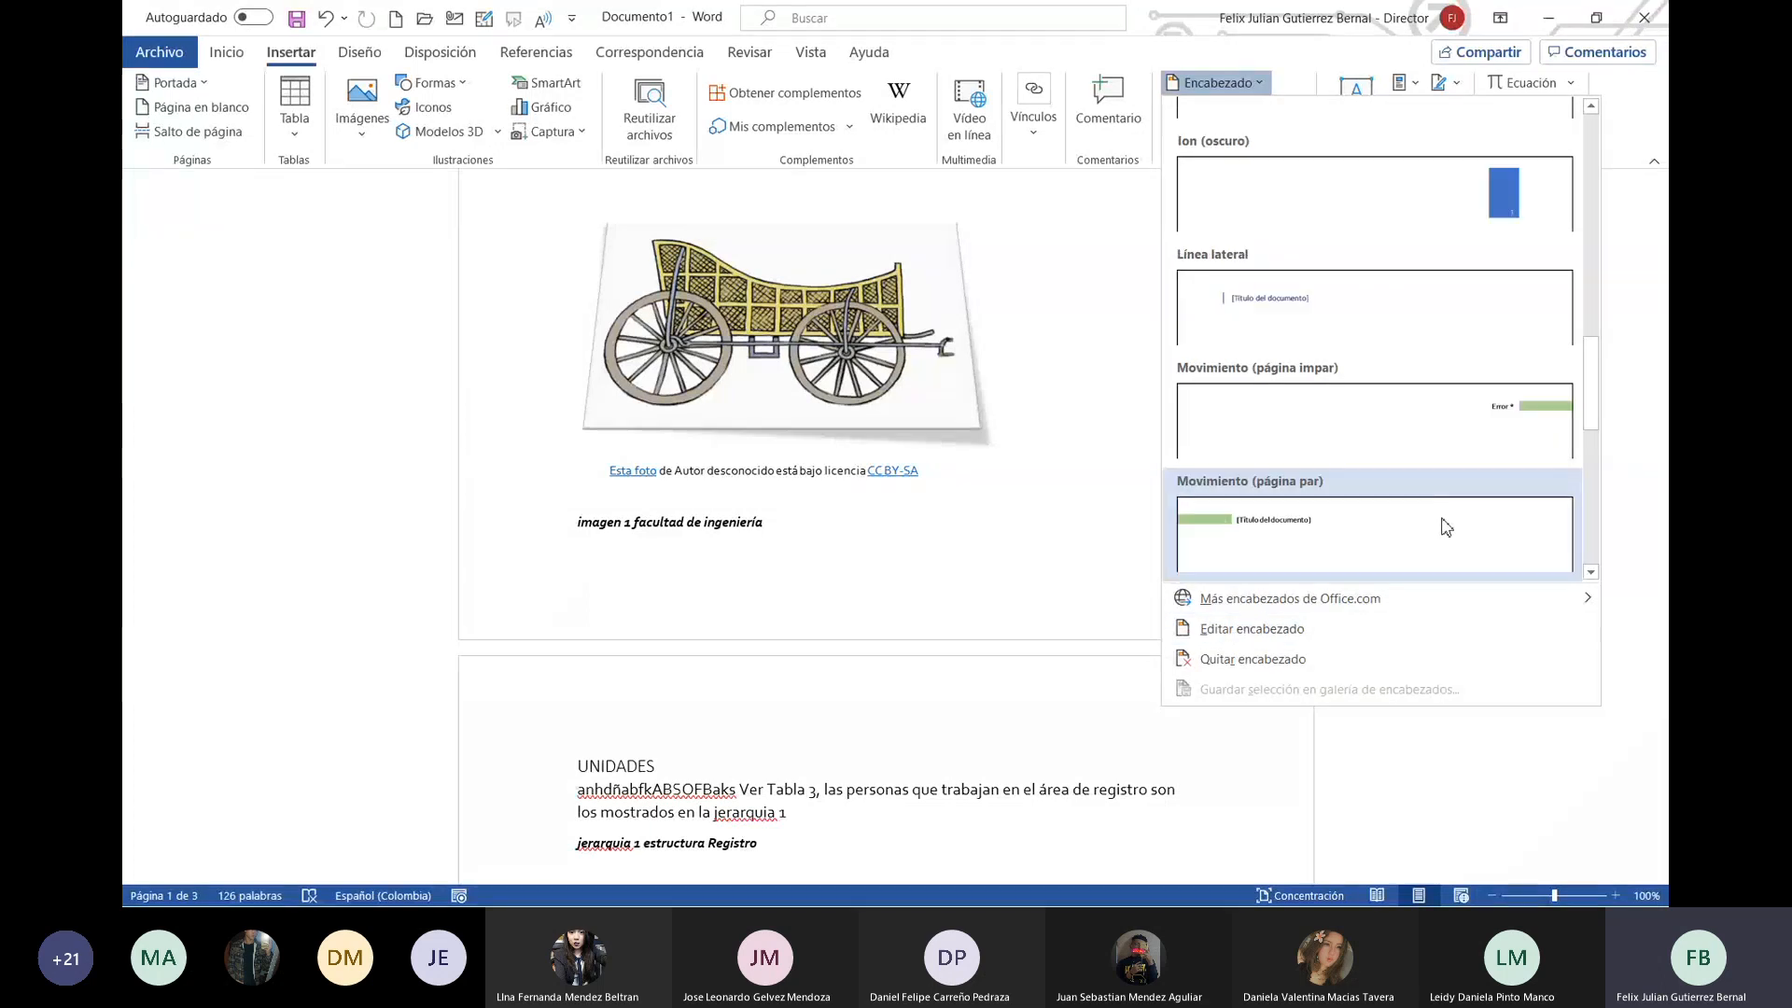
pyautogui.scroll(-3, 1445, 527)
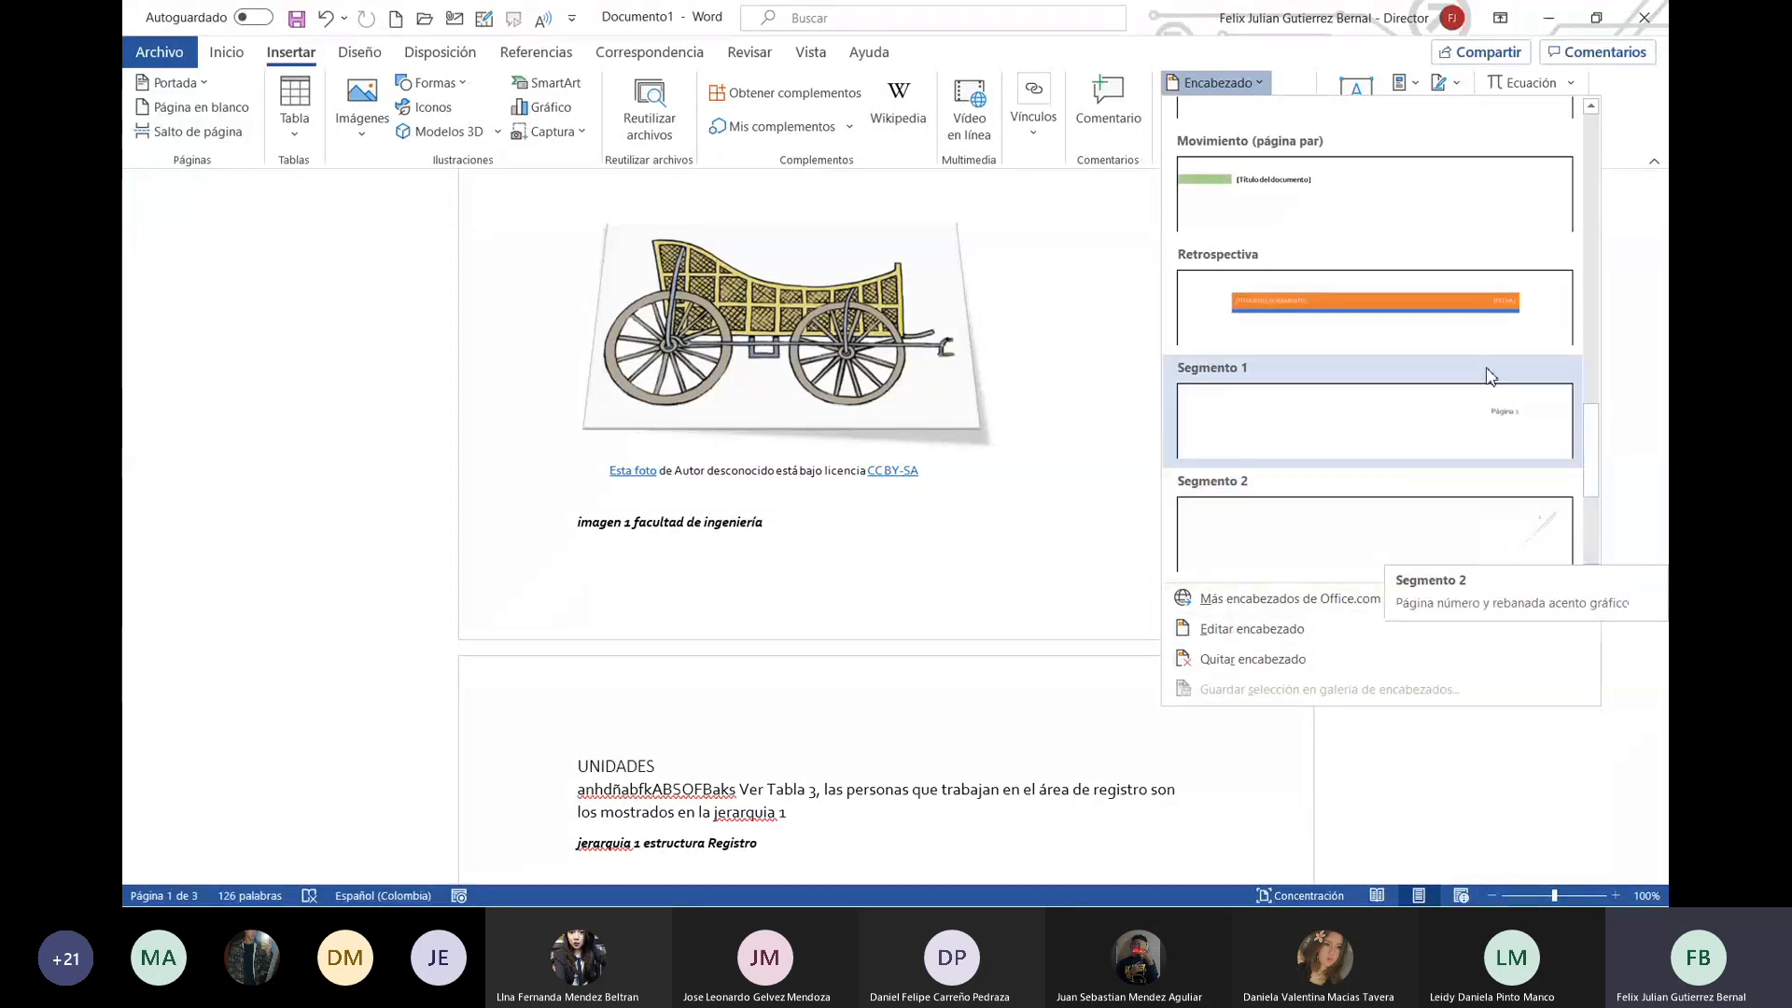
pyautogui.click(1482, 329)
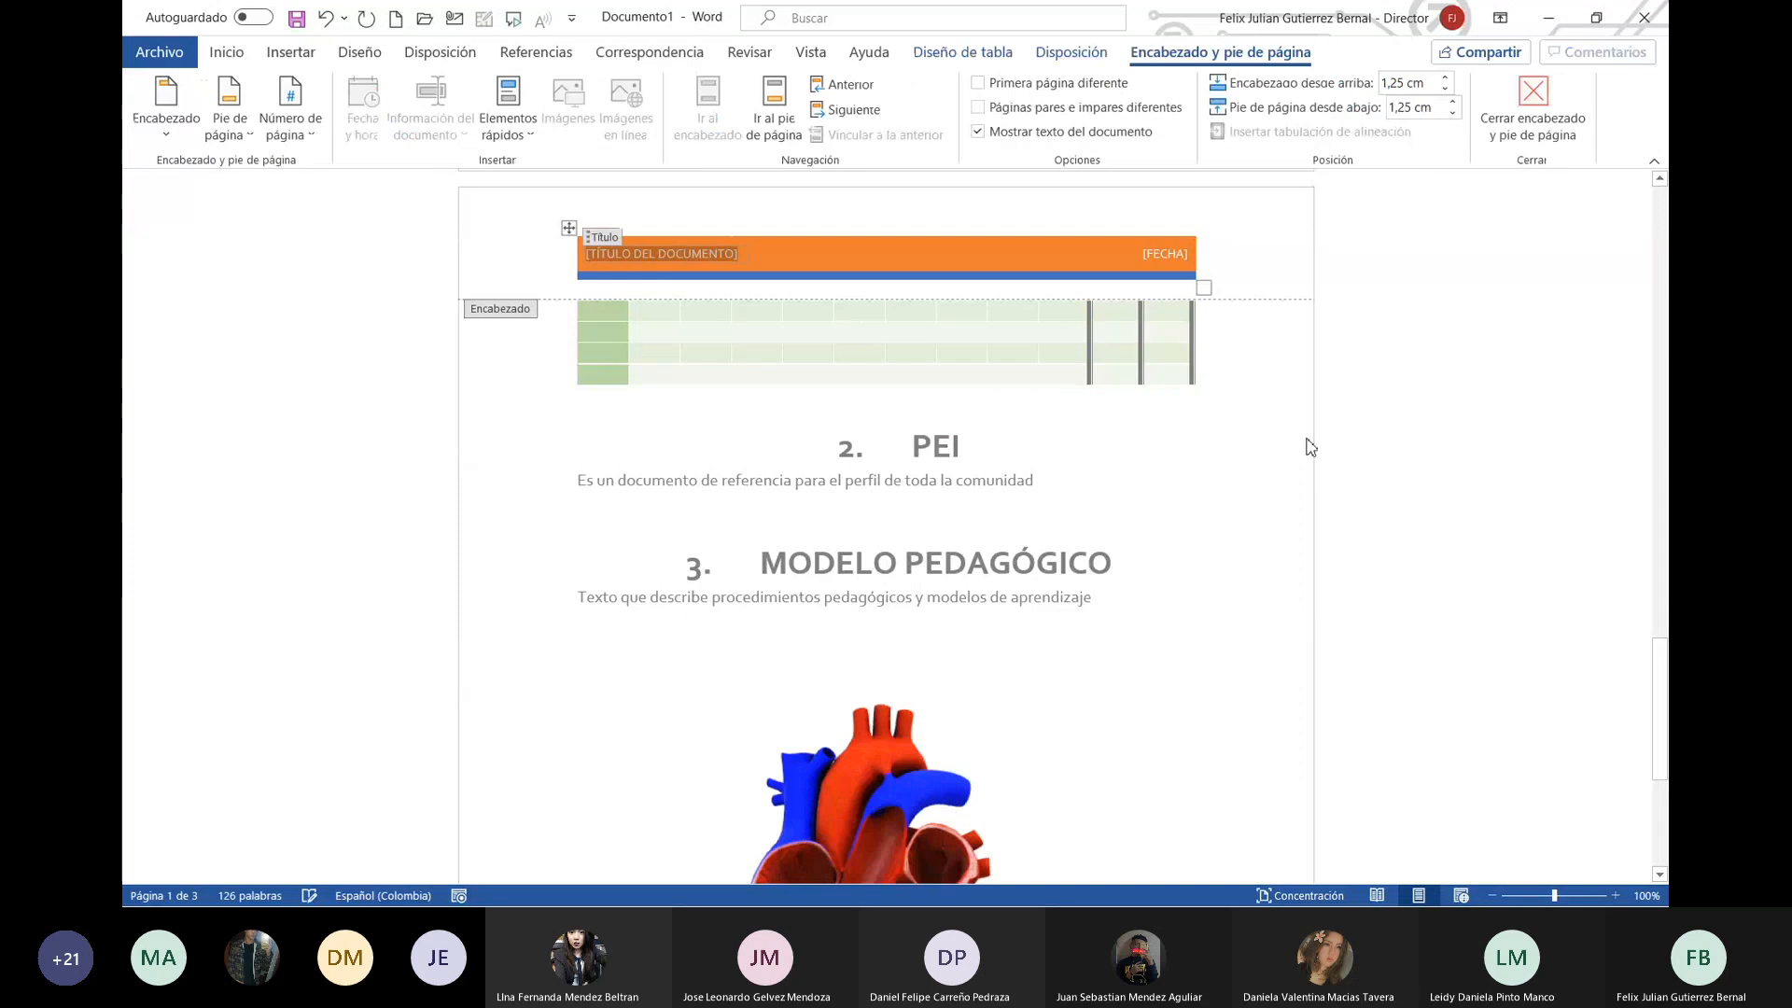
# Step: Fill in the header's document title field with "UNIEMPRESARIAL"
pyautogui.click(1095, 238)
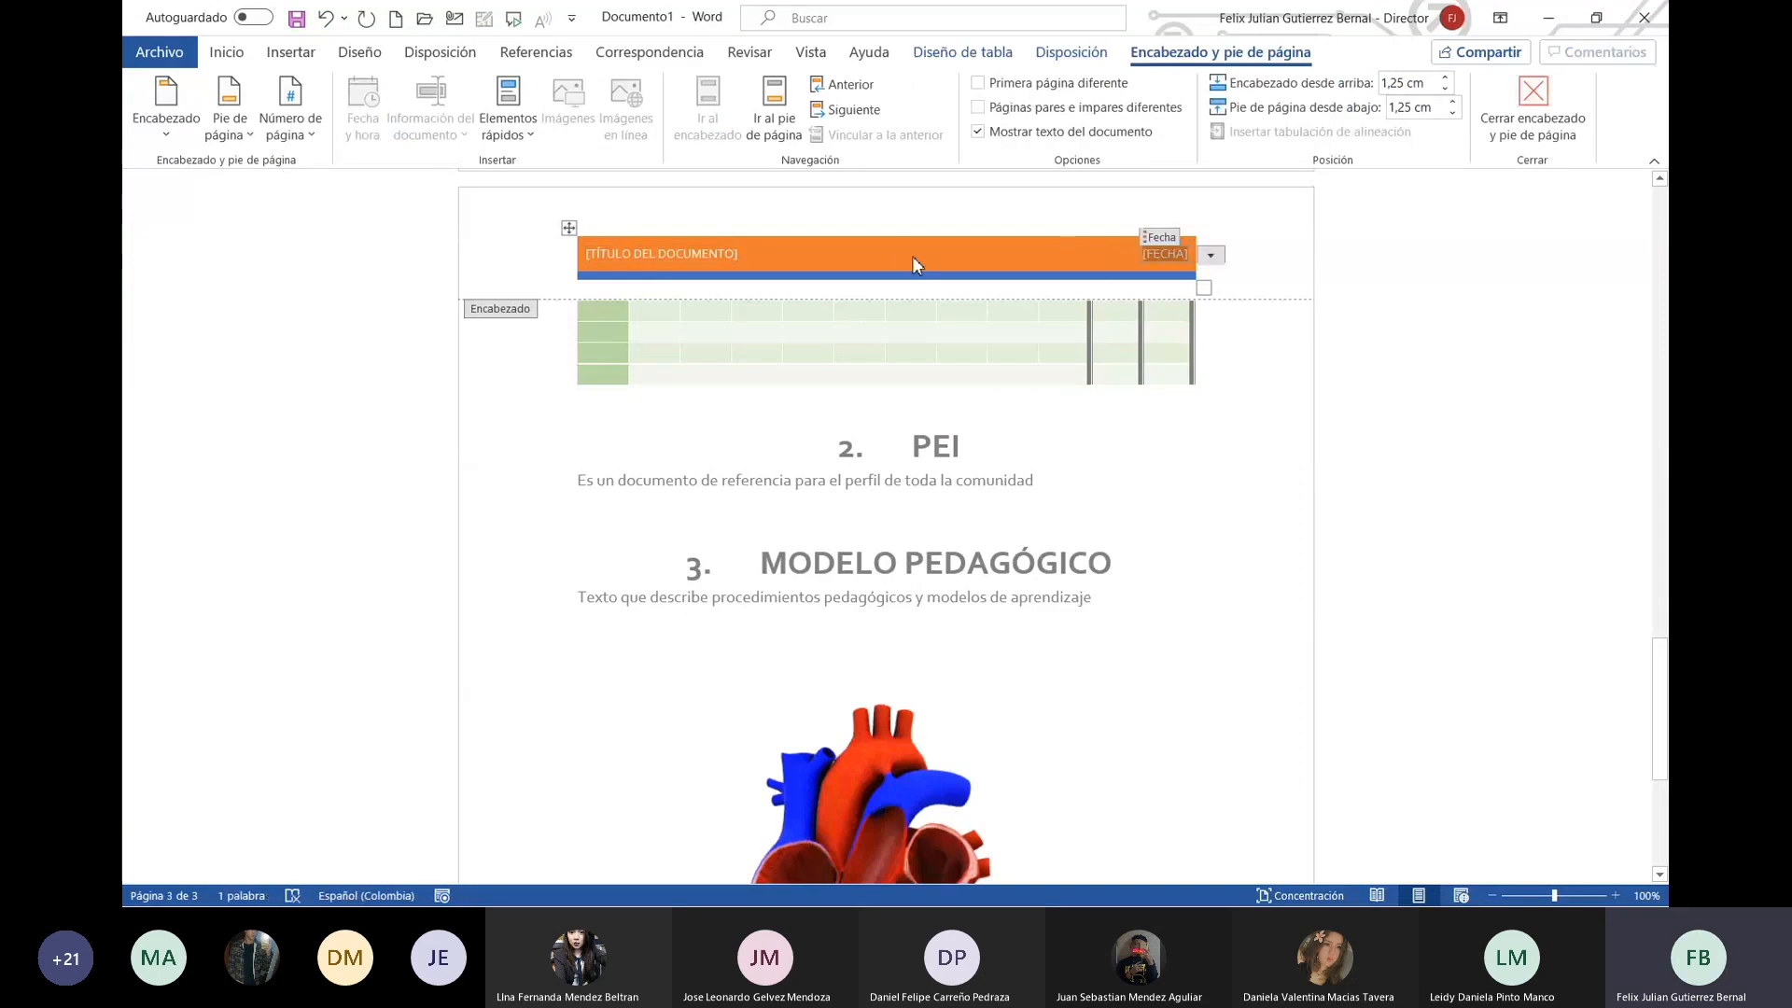
pyautogui.click(966, 56)
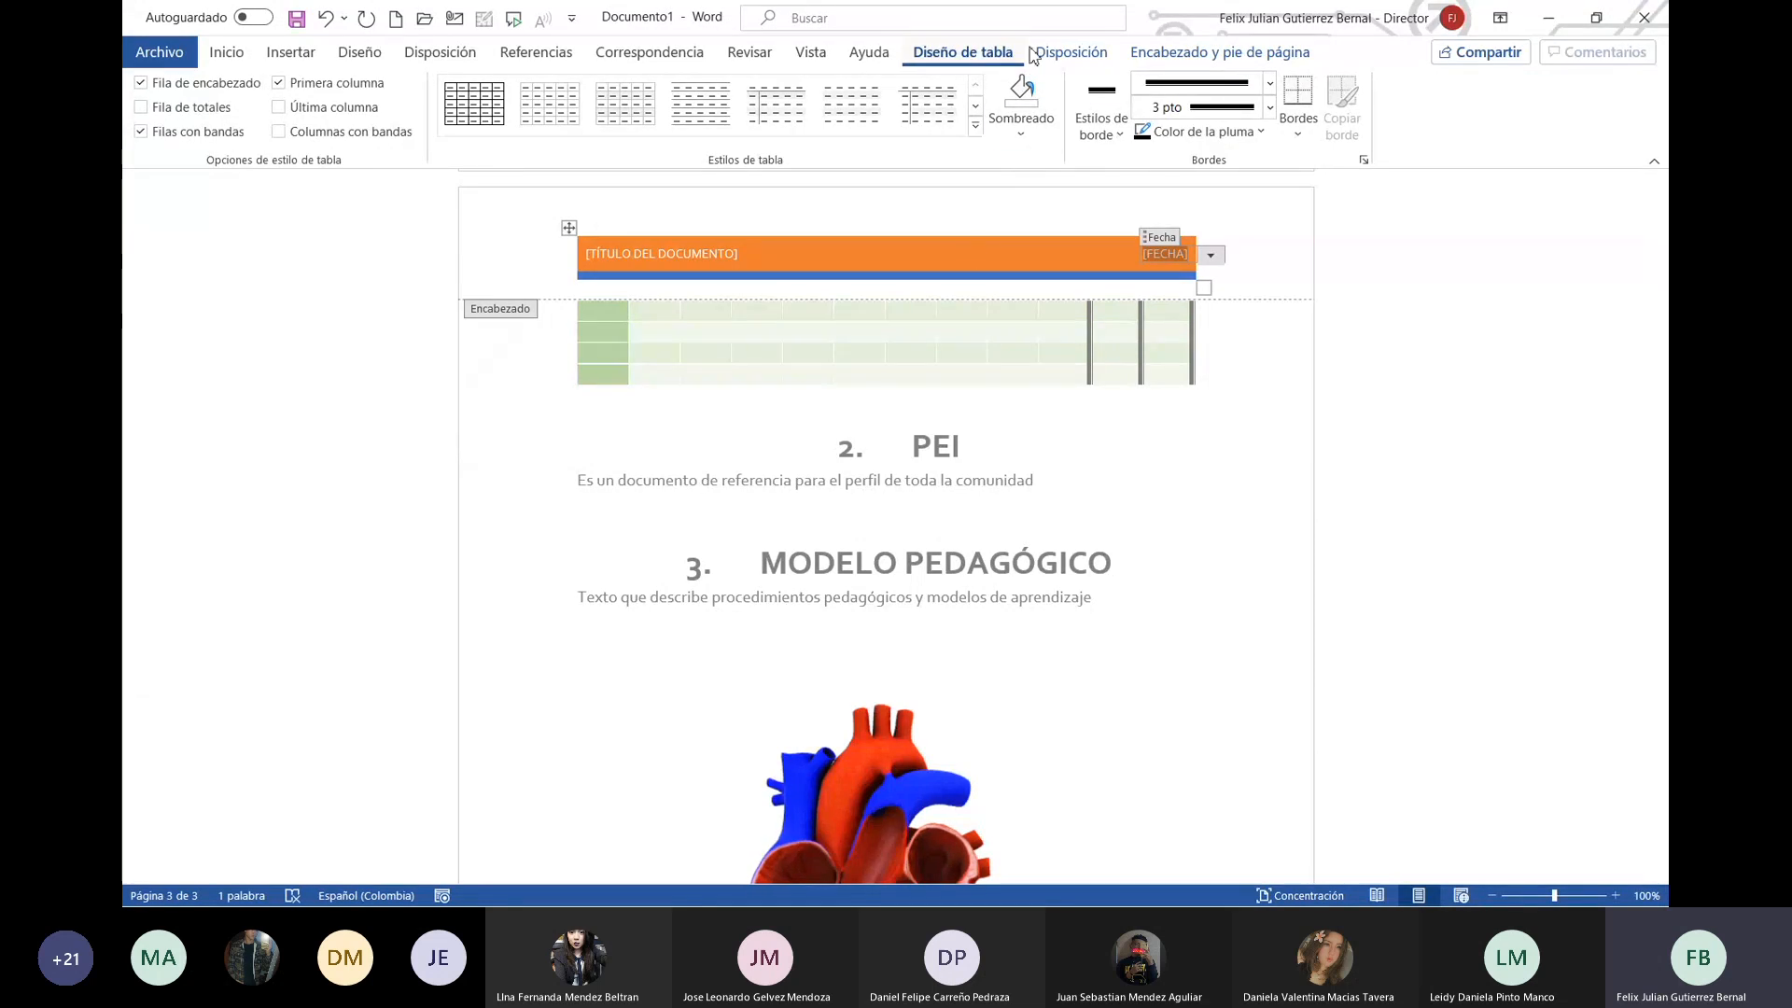
pyautogui.click(1059, 53)
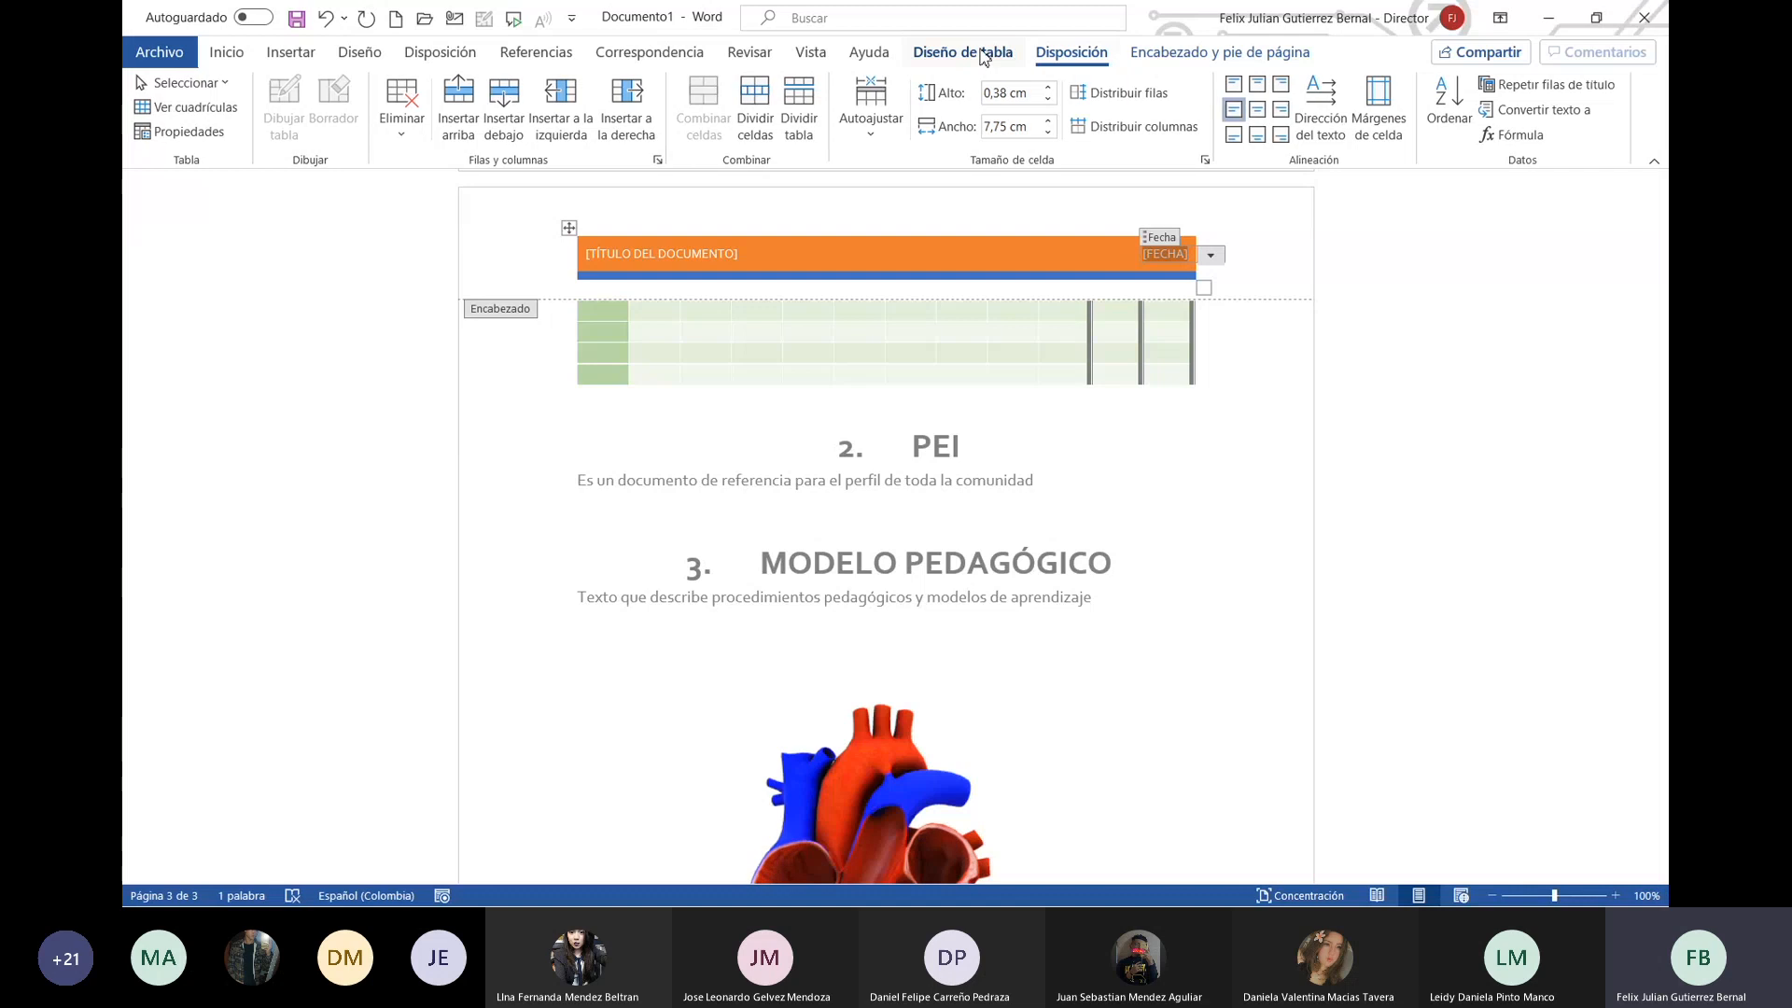
pyautogui.click(983, 58)
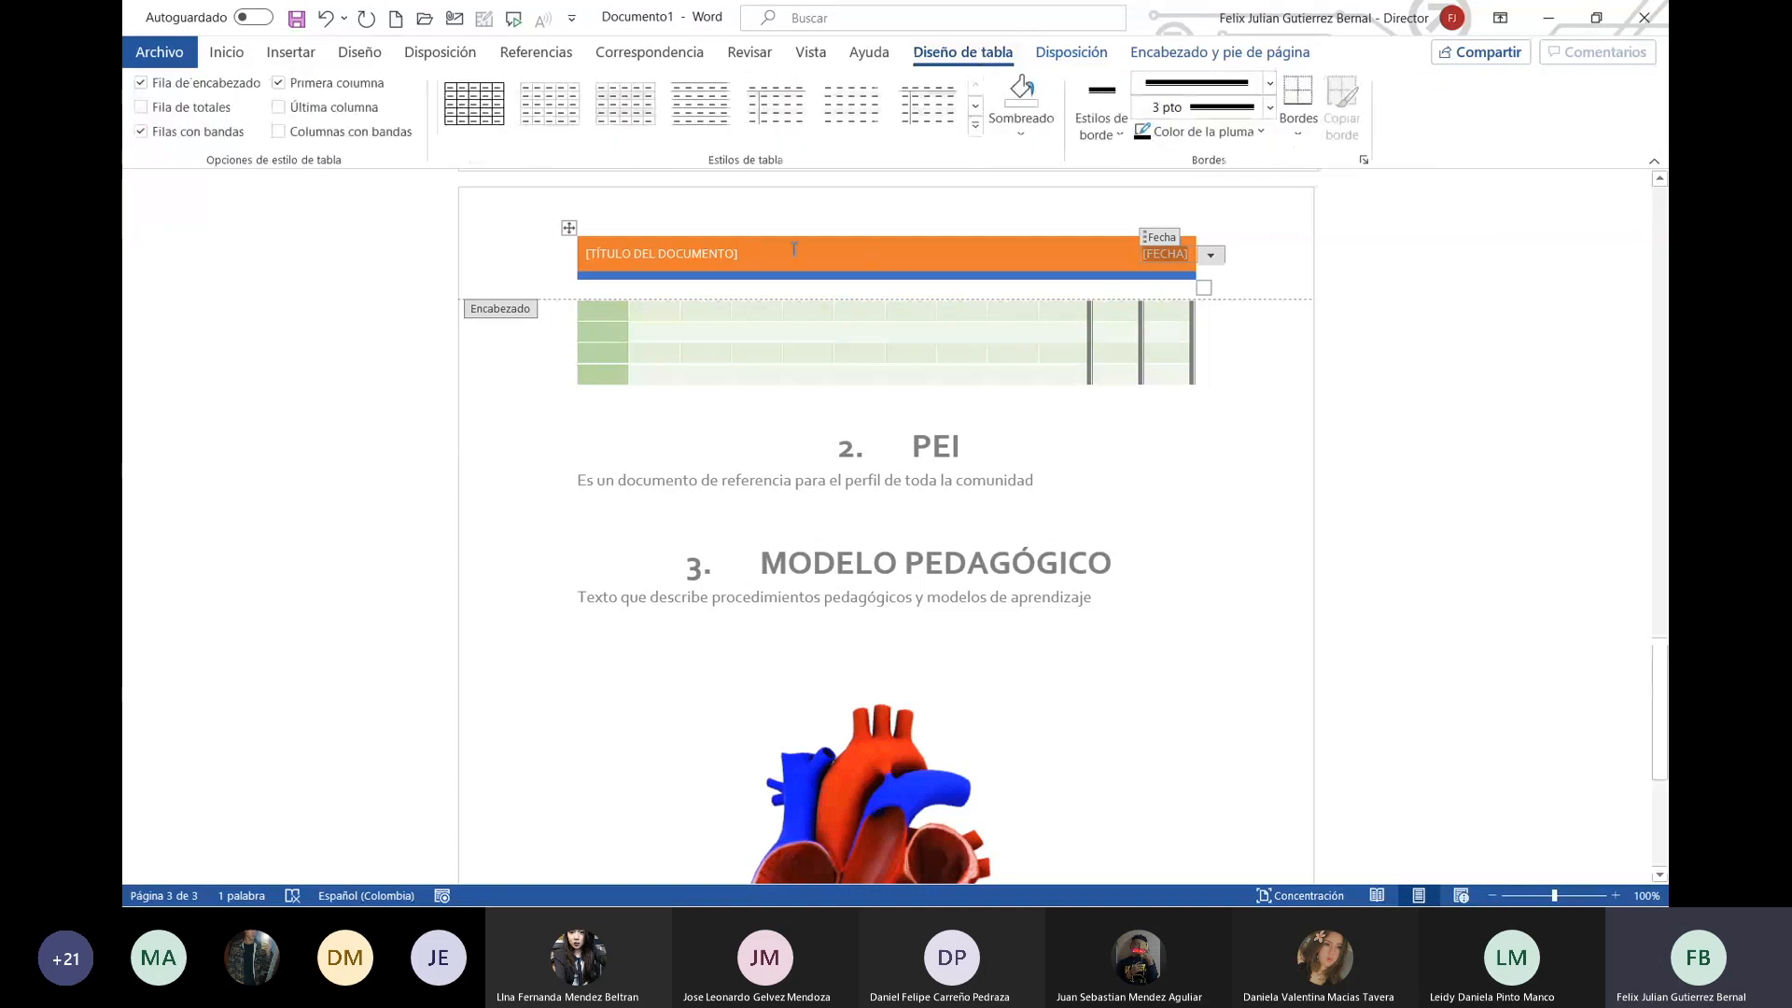
pyautogui.click(715, 253)
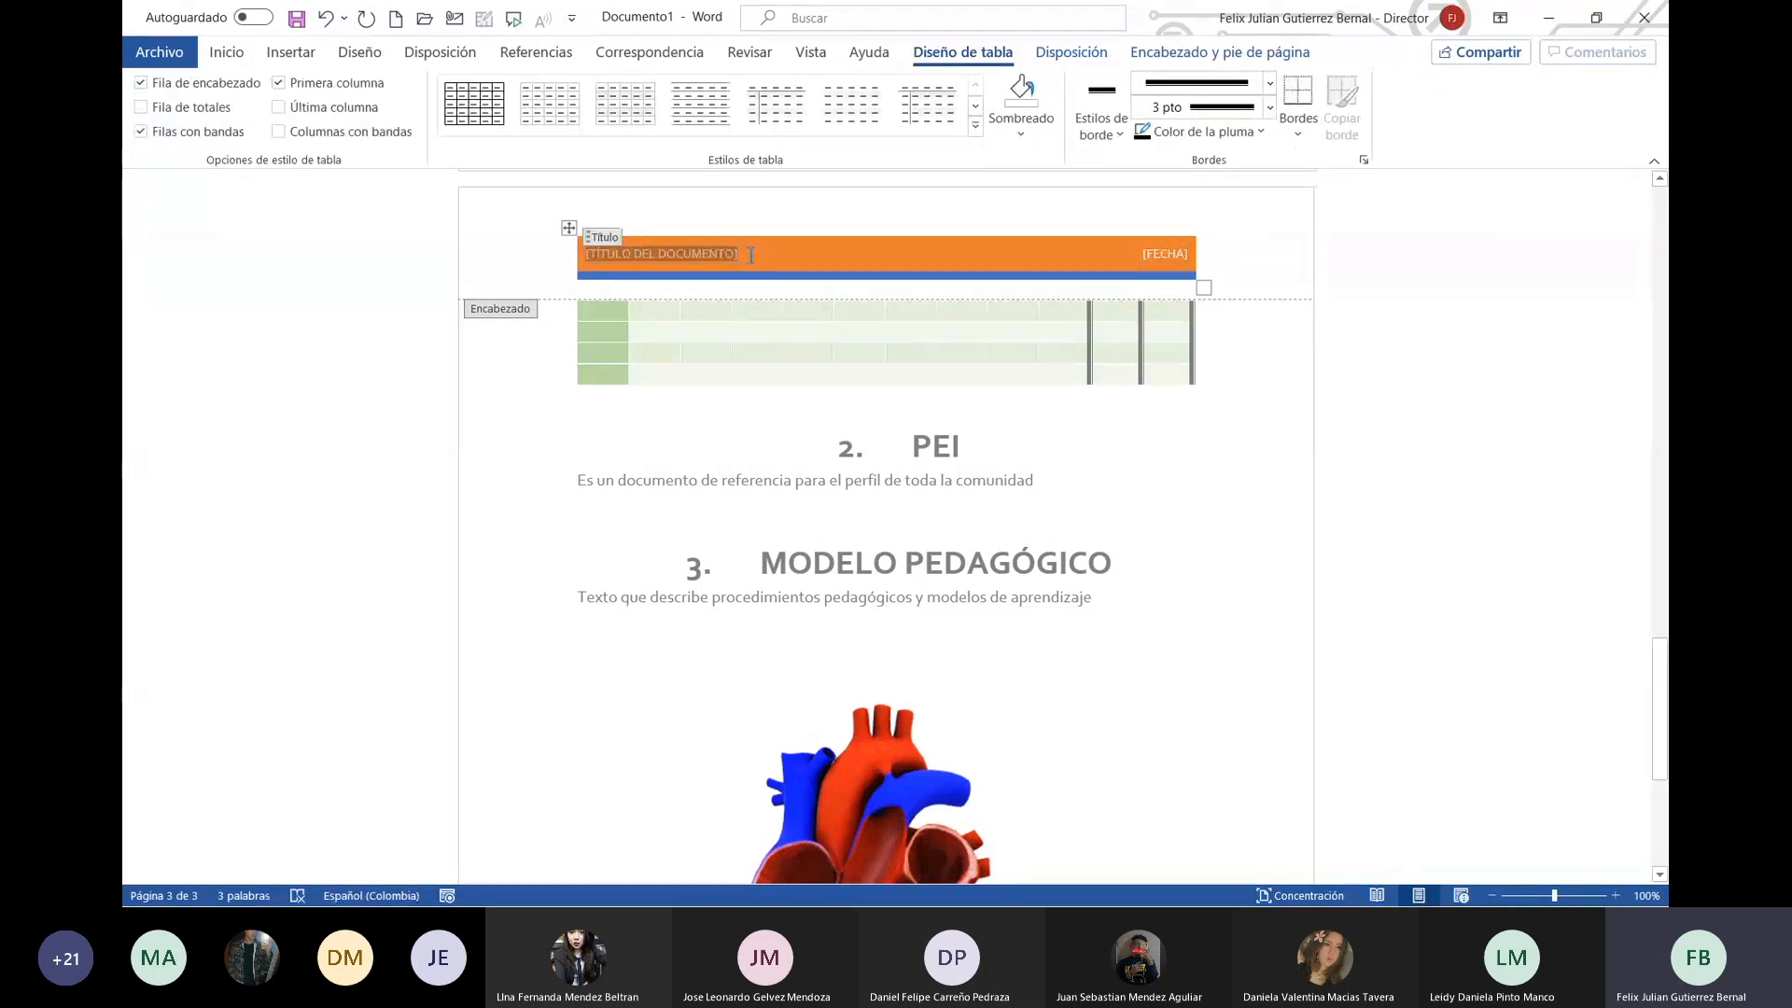
pyautogui.write('P')
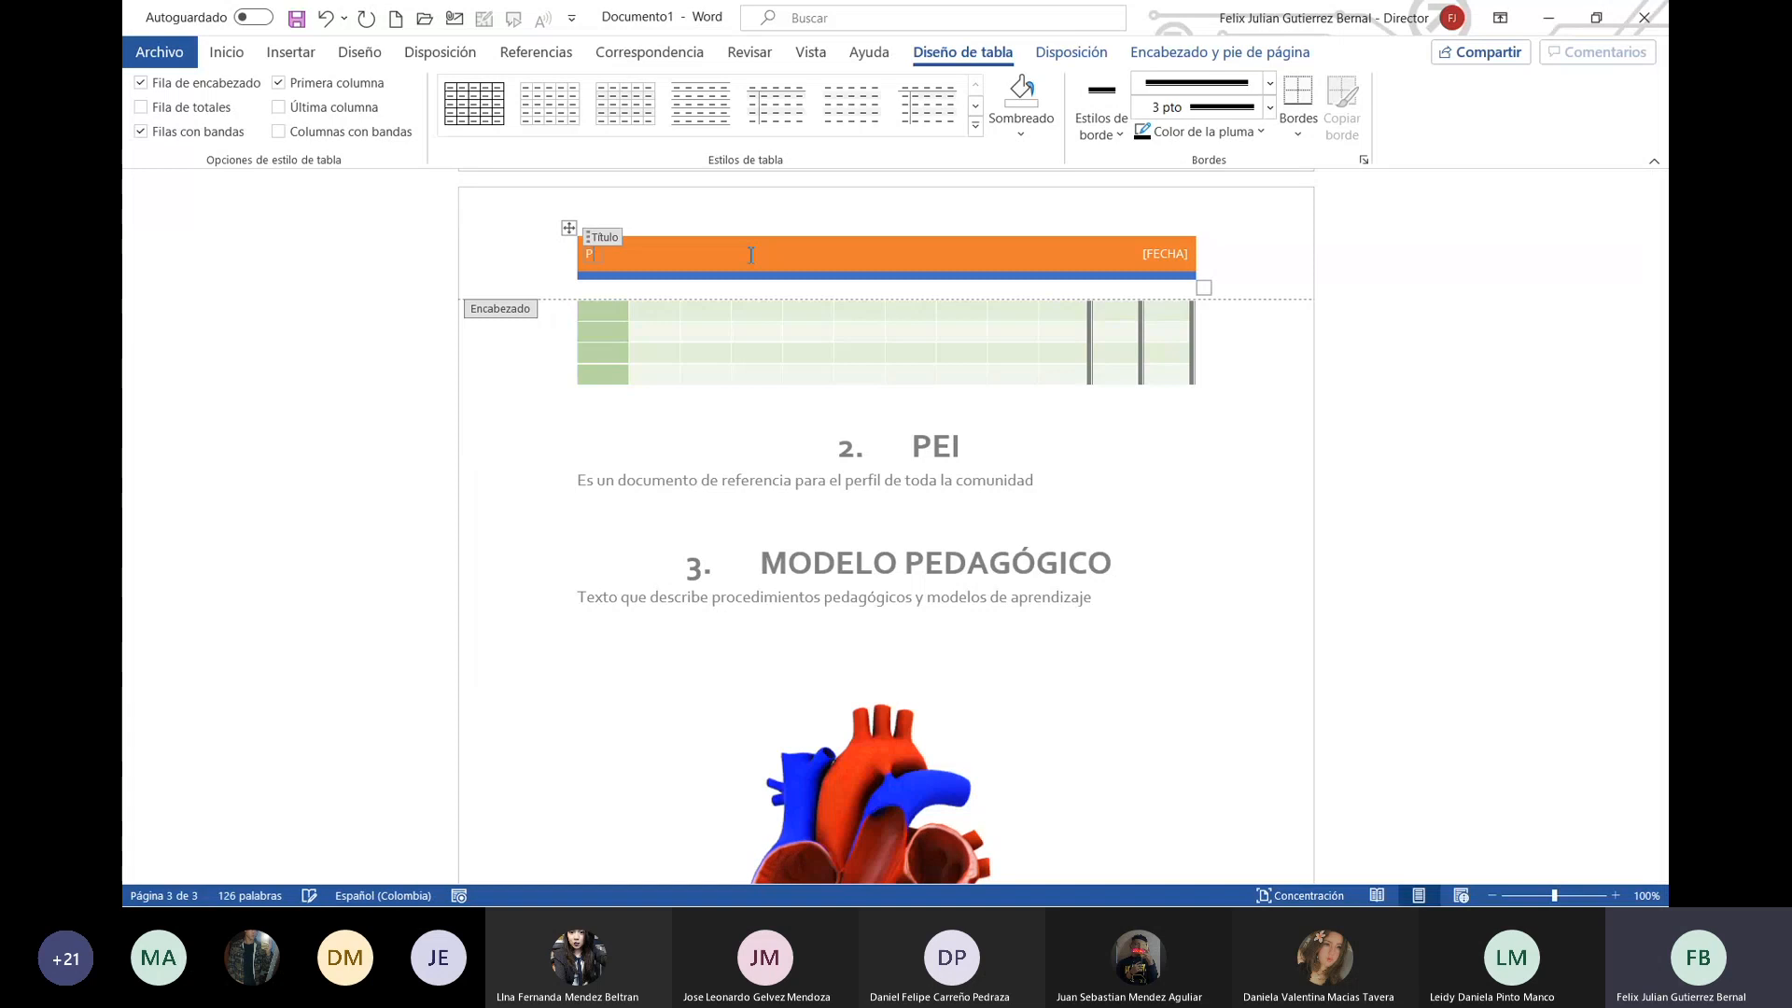
pyautogui.write('NIEMPRESARIAL')
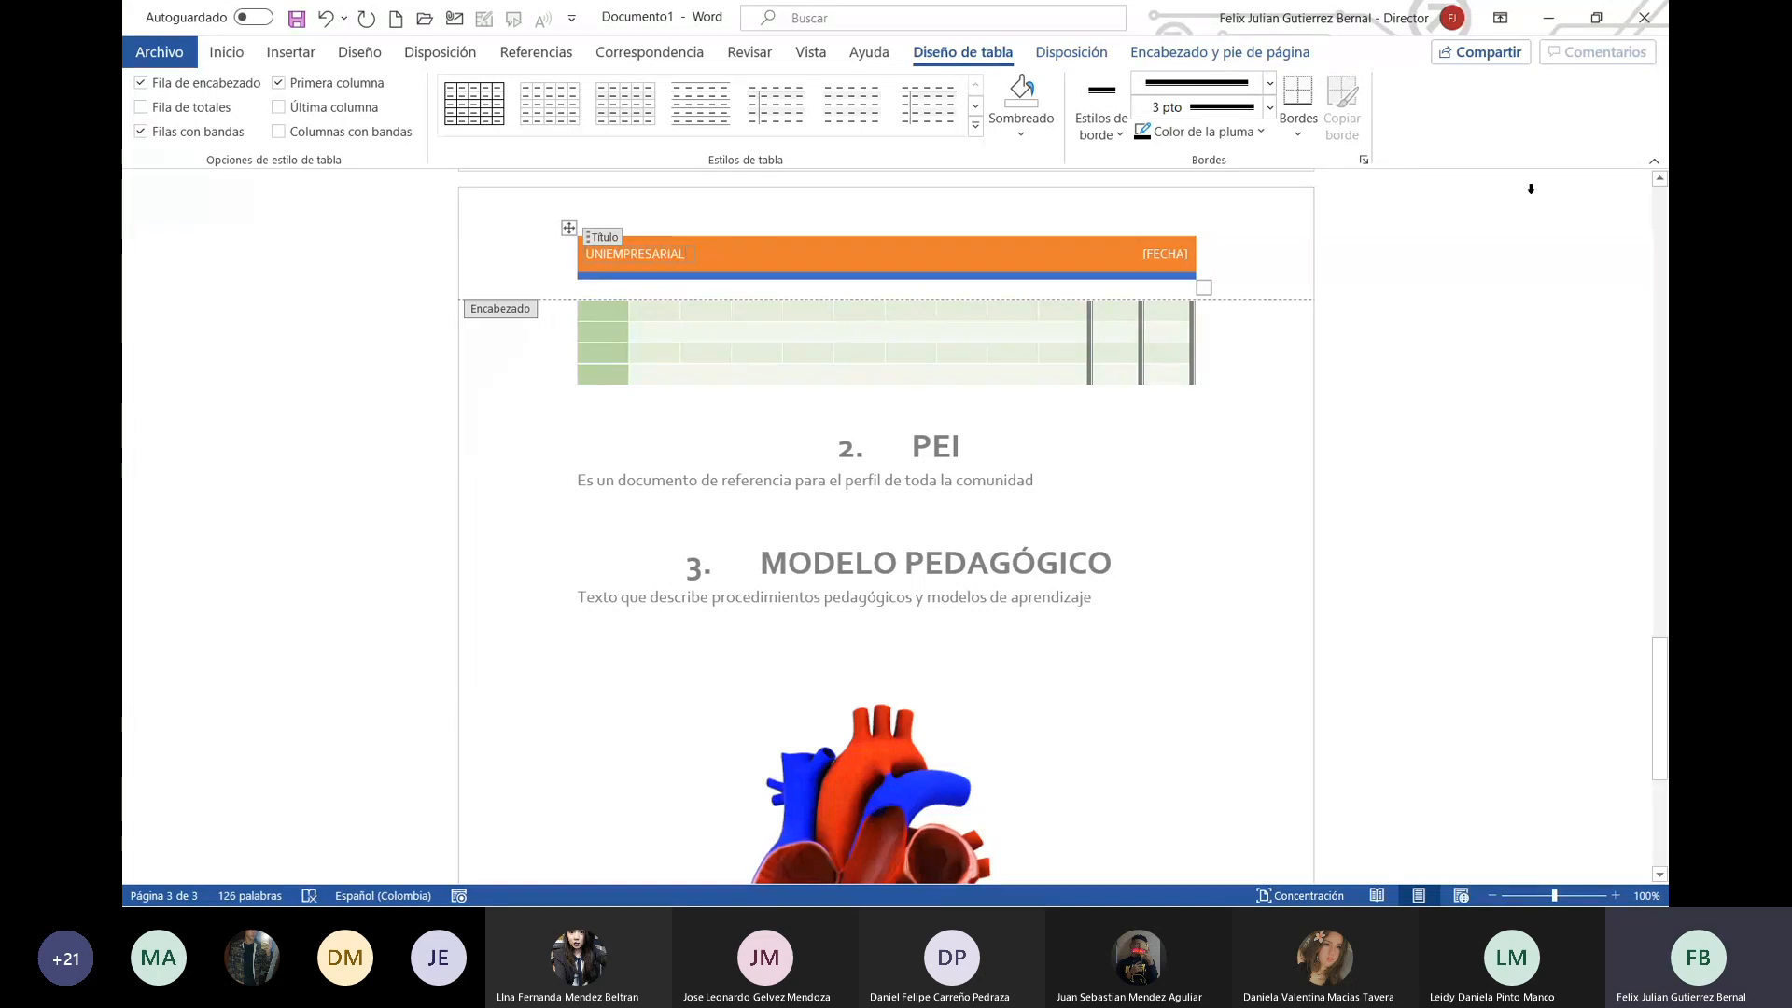